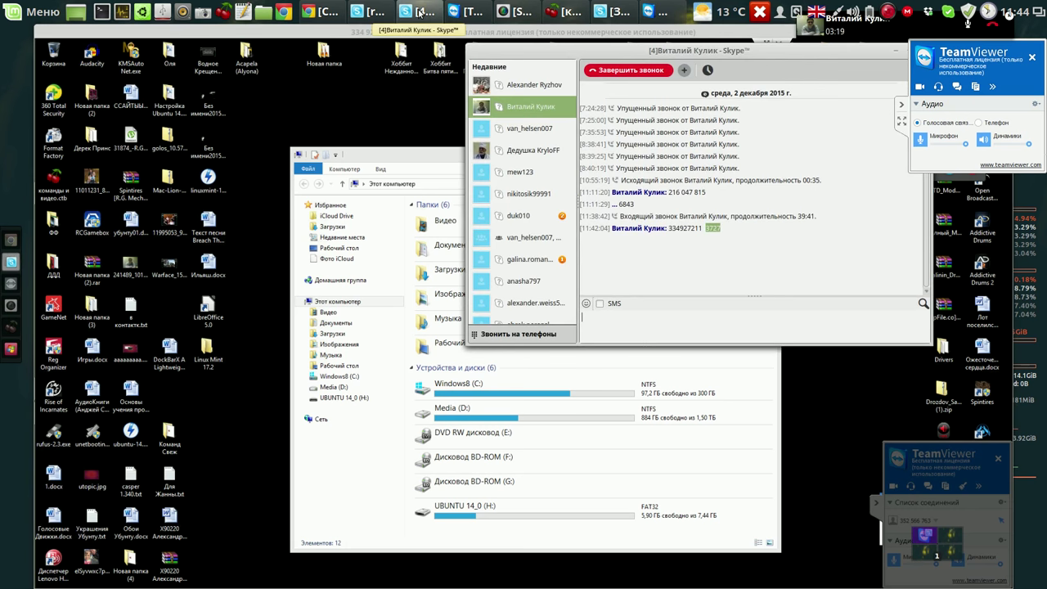
Hang up the Skype video call, close the call and contacts windows, and minimize the chat.
click(381, 12)
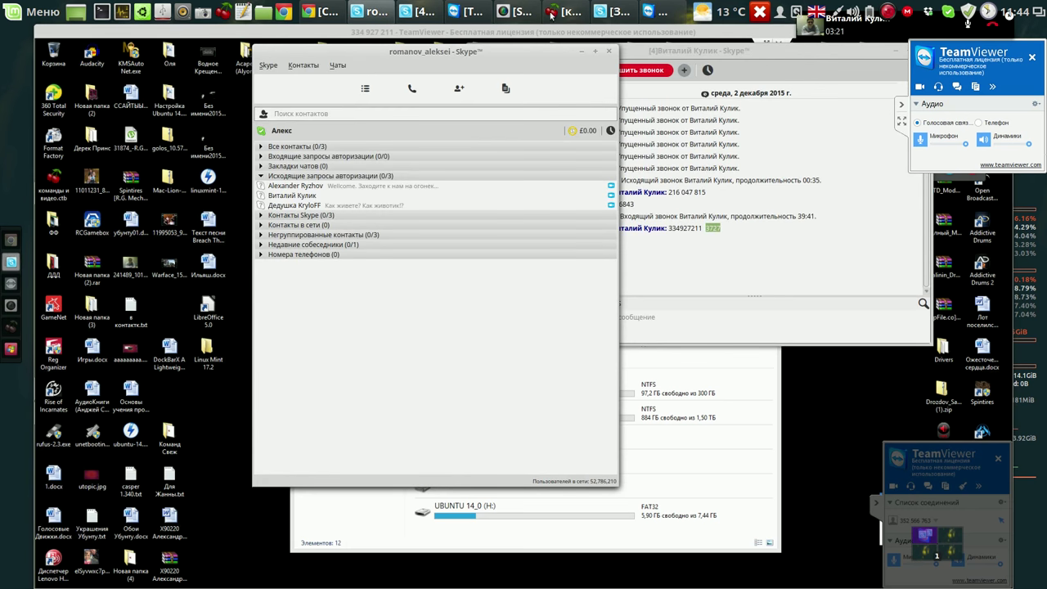
click(605, 12)
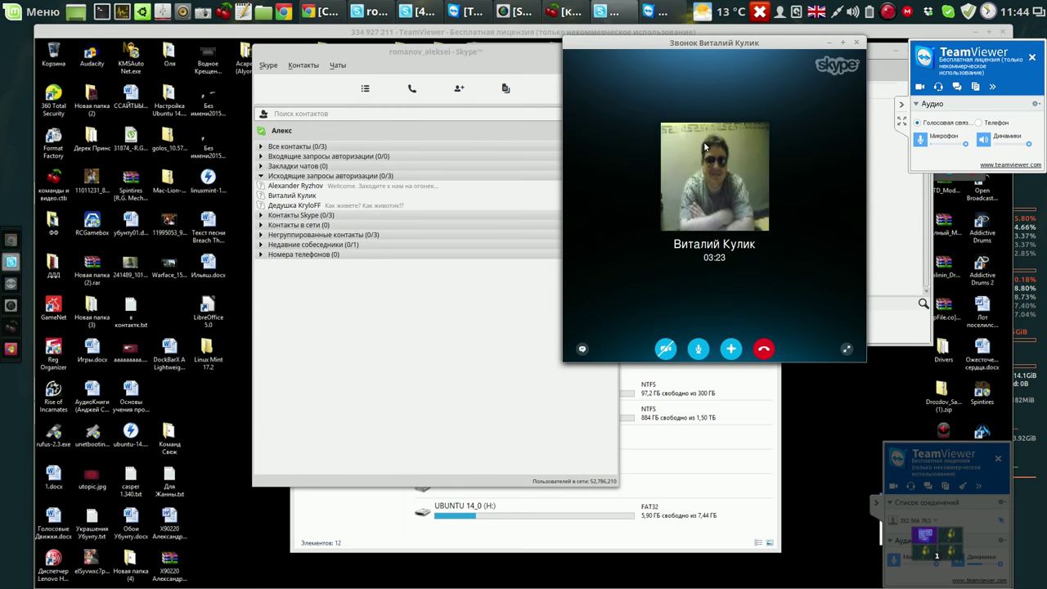
click(766, 349)
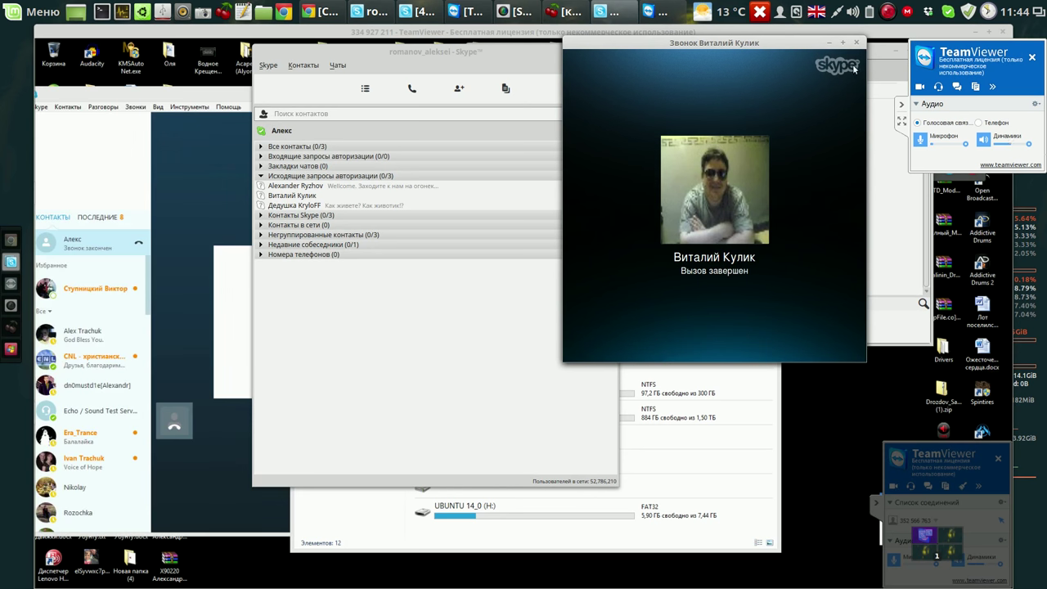
click(857, 43)
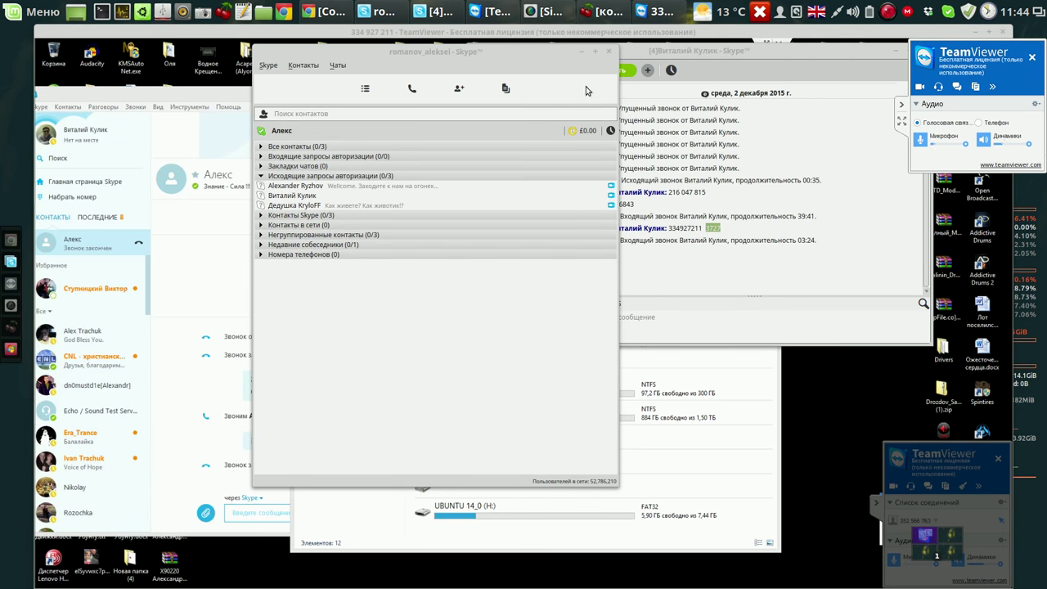
click(608, 53)
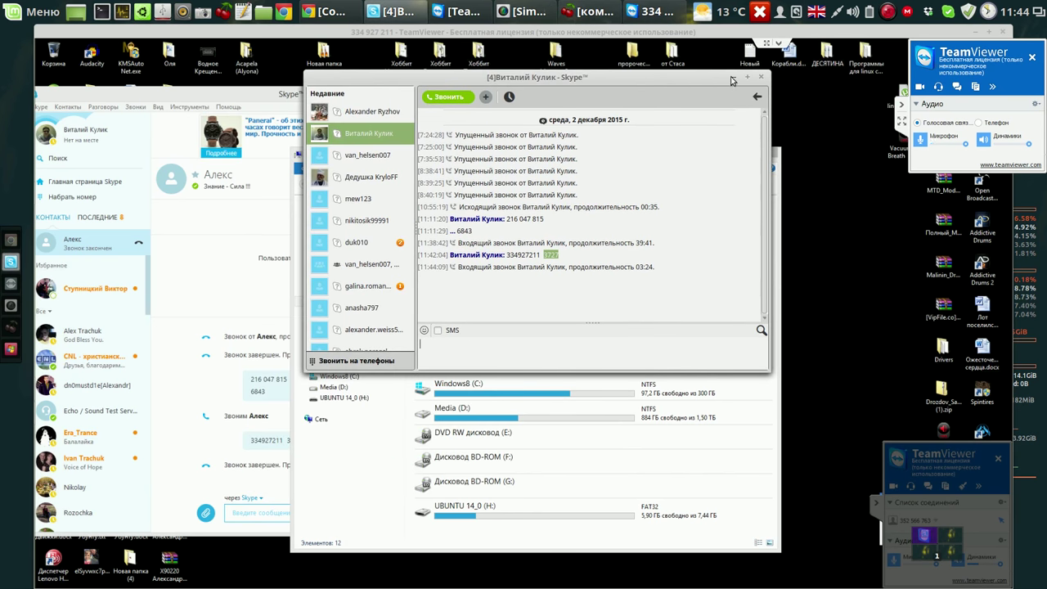
click(734, 77)
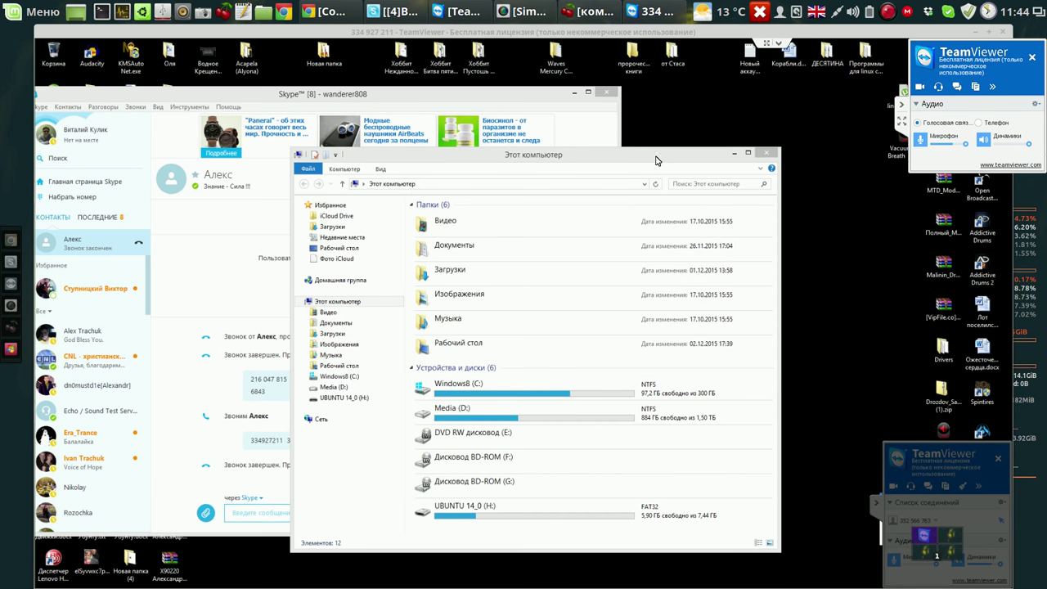
Drag the This PC window up and left to sit over the desktop.
drag(658, 160, 644, 123)
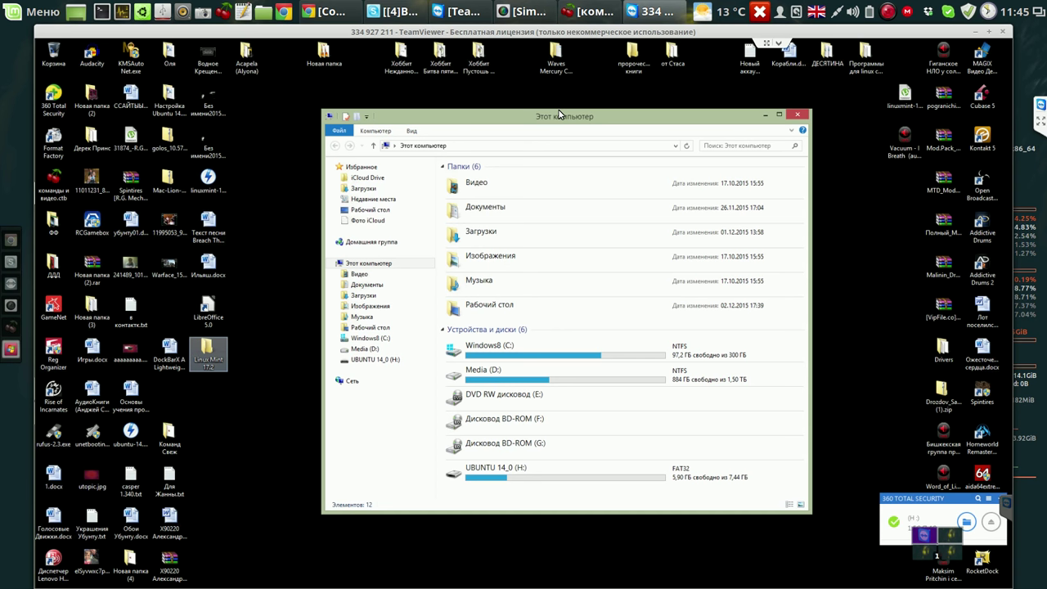
key(Return)
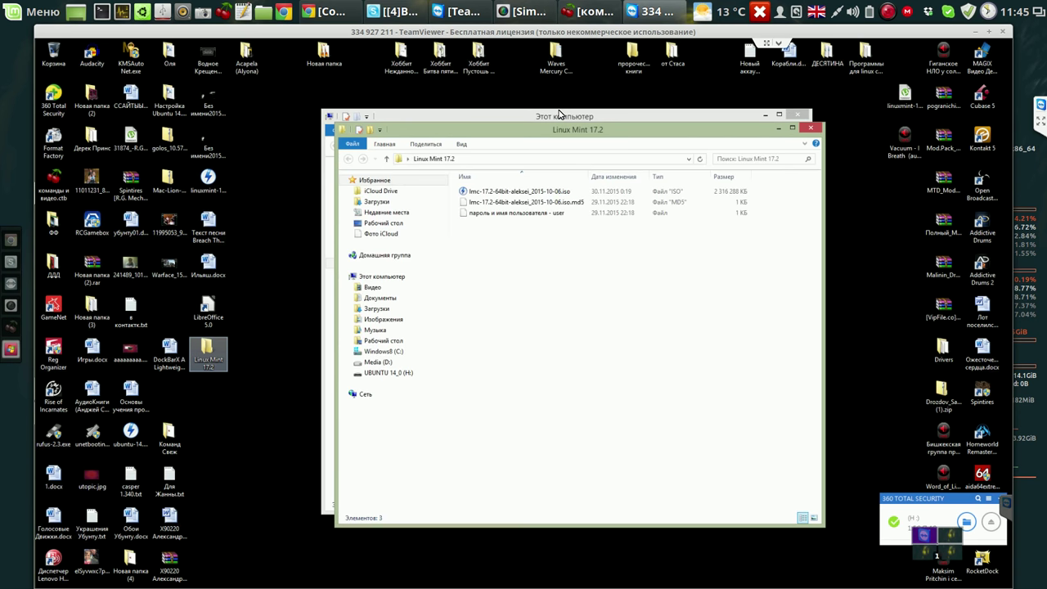
key(Tab)
key(Tab)
key(Up)
key(Up)
key(Down)
key(Down)
key(Tab)
key(Down)
key(Down)
key(Down)
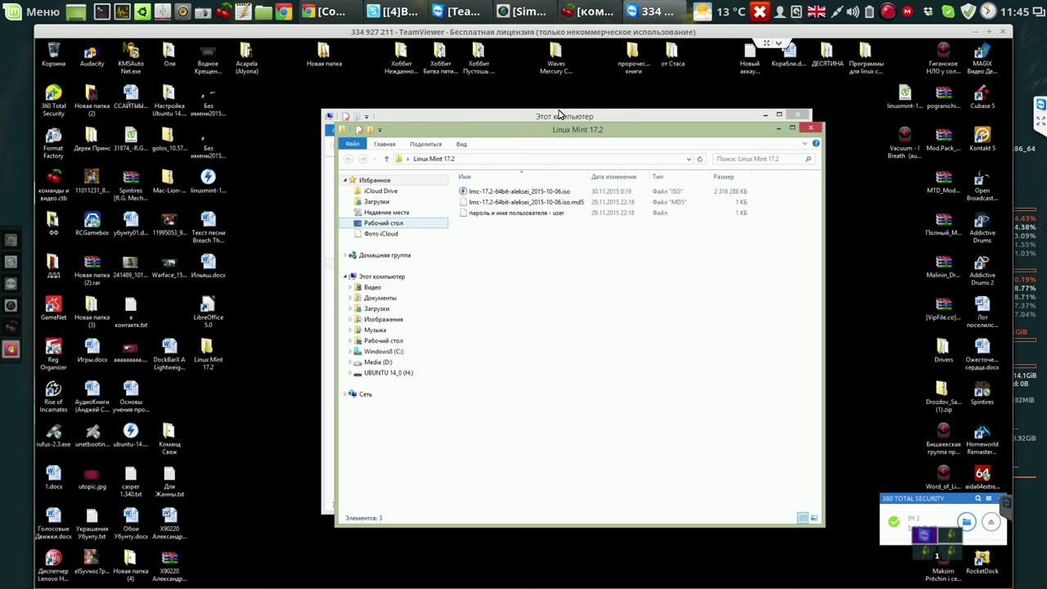
key(Up)
key(Up)
key(Tab)
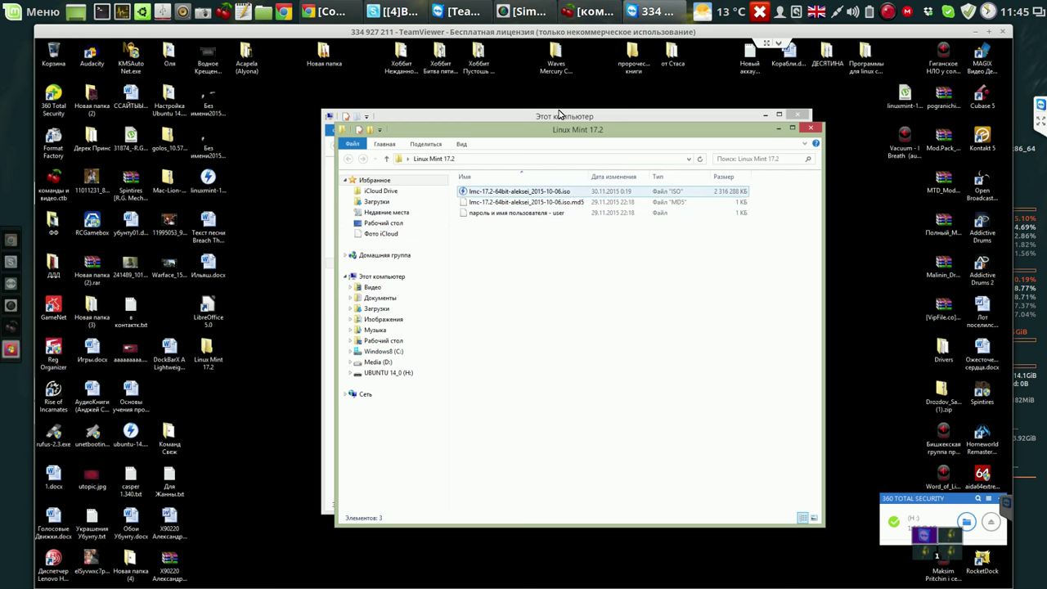
key(alt+F4)
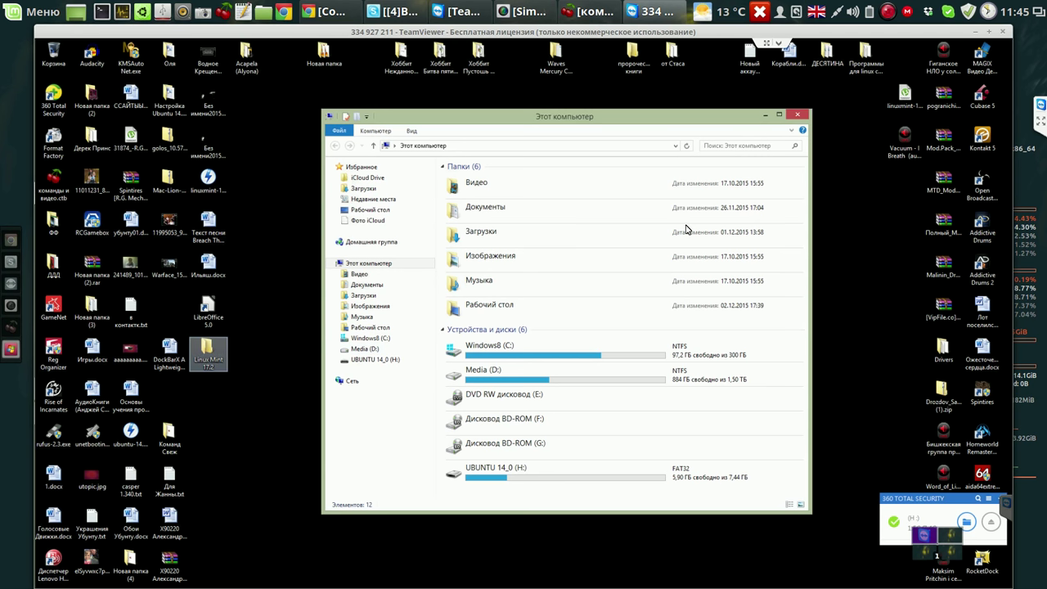
click(495, 180)
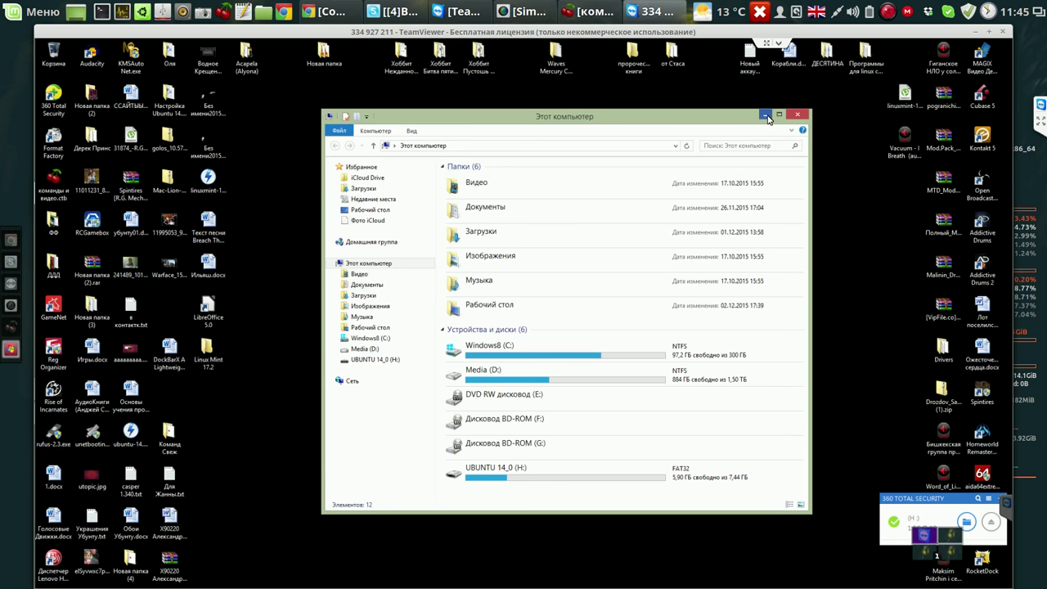
Search for yumi, open the pendrivelinux YUMI page, and save the YUMI-2.0.1.9.exe installer.
mouse_move(538, 564)
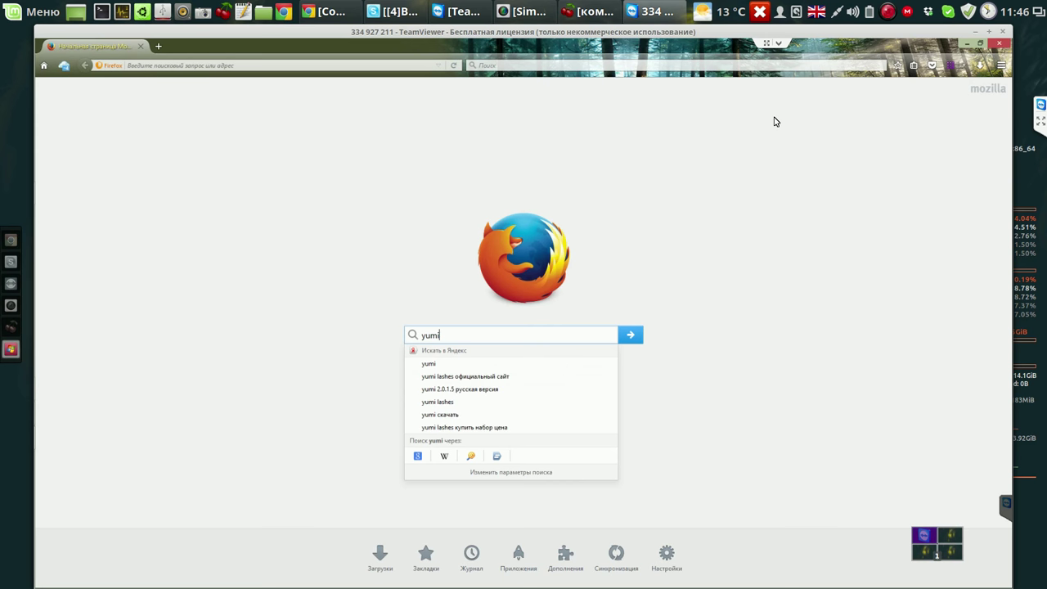
key(Return)
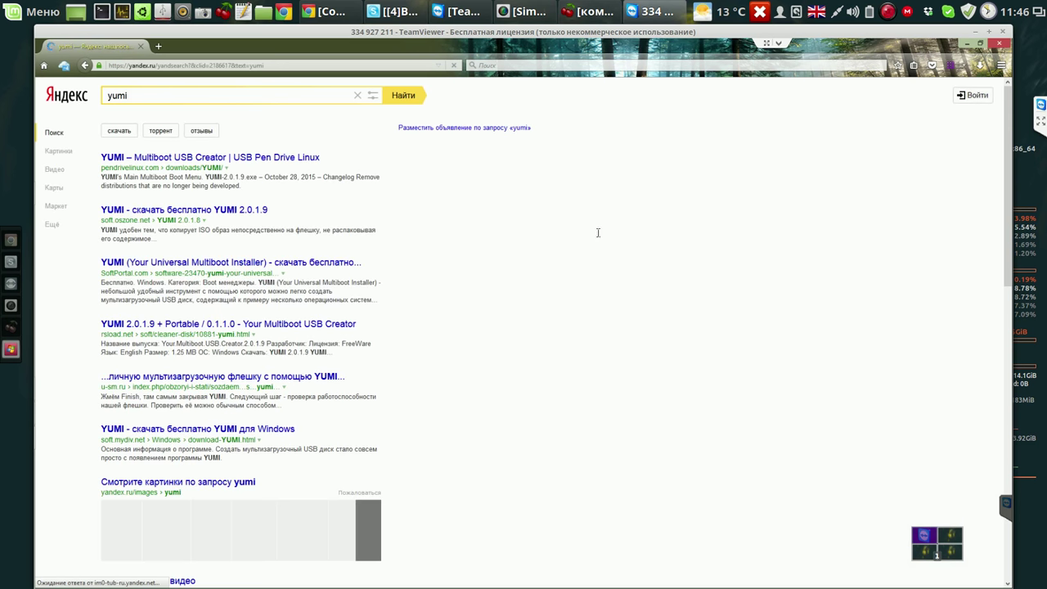
click(155, 160)
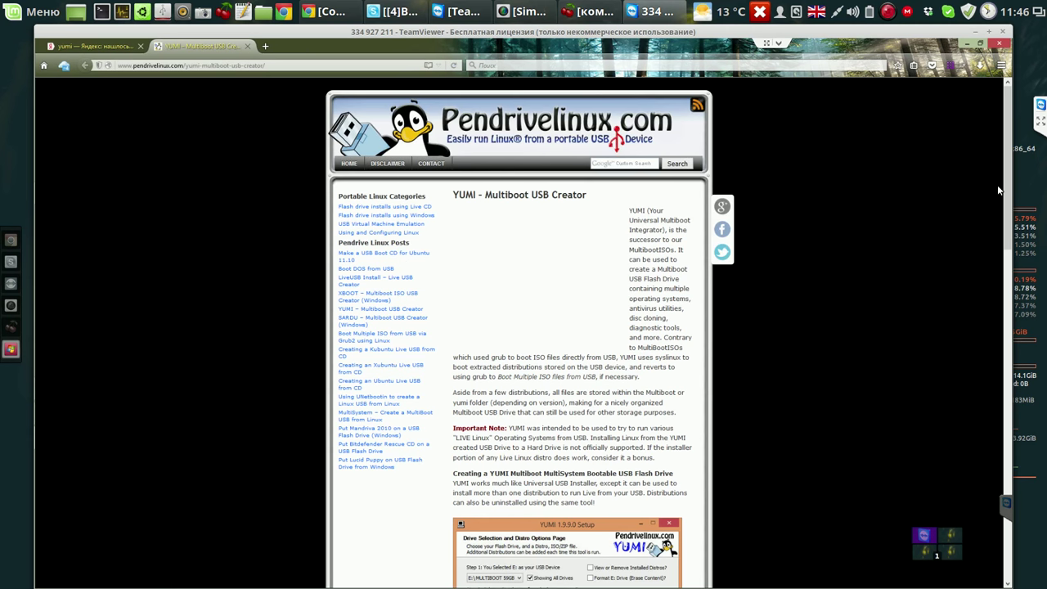
drag(1005, 200, 999, 279)
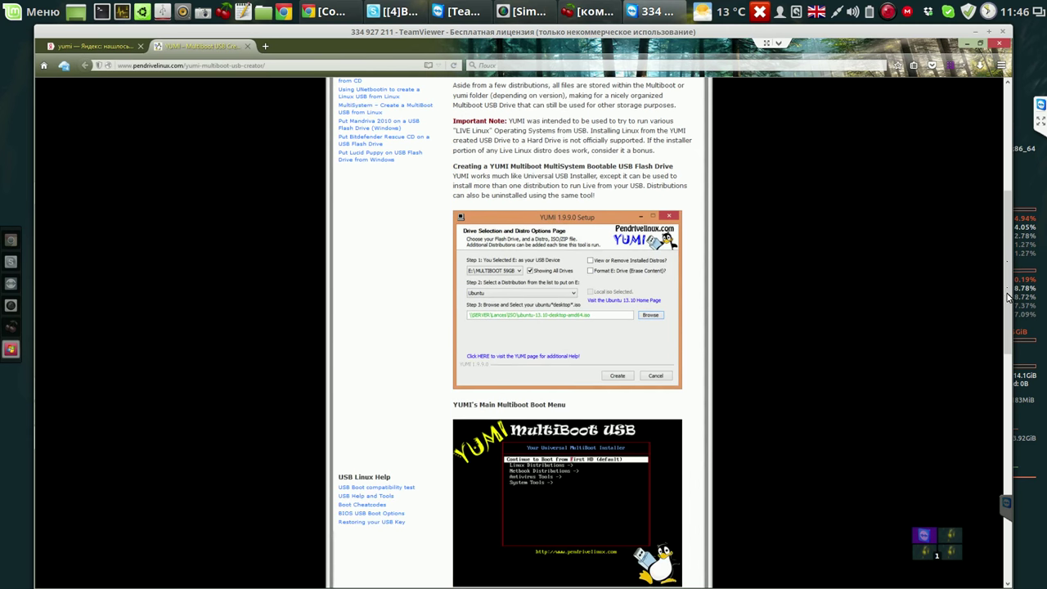
scroll(1005, 350, down, 3)
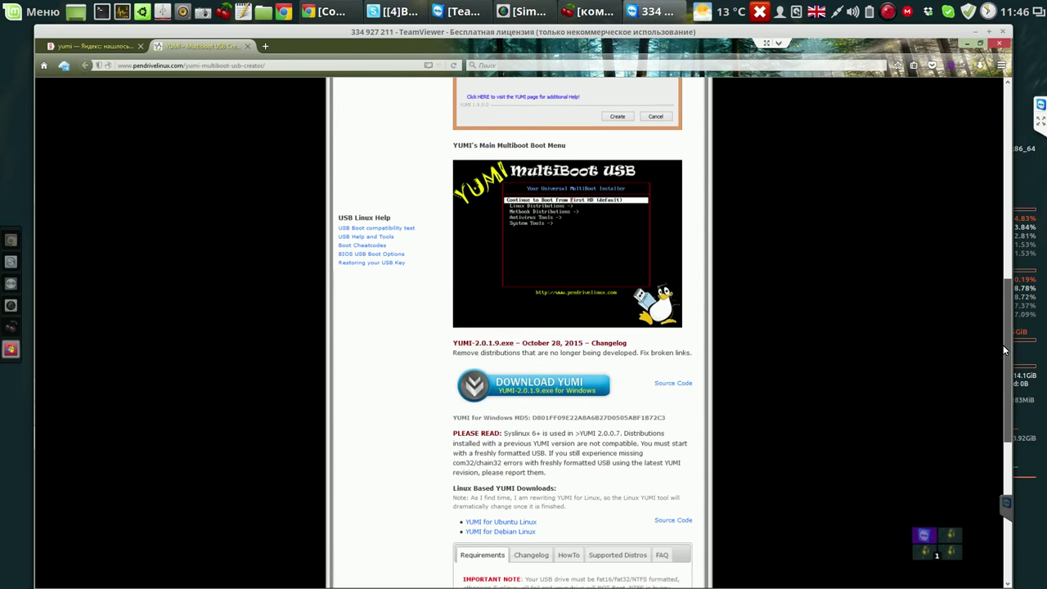
click(540, 392)
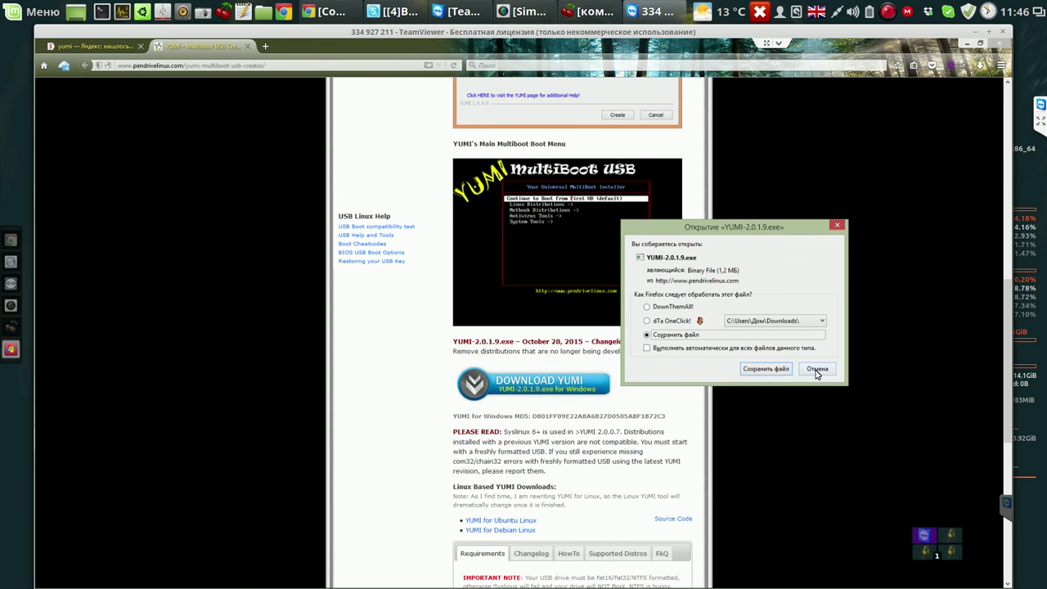
click(755, 372)
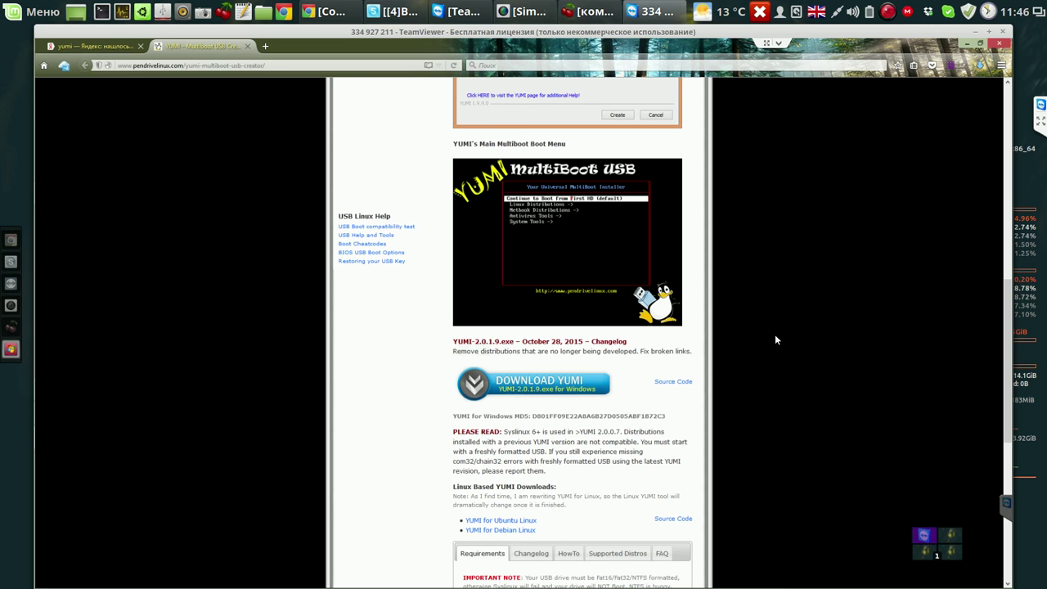
Show YUMI-2.0.1.9.exe in its Downloads folder from Firefox's download list and bring up its options.
click(980, 65)
click(974, 90)
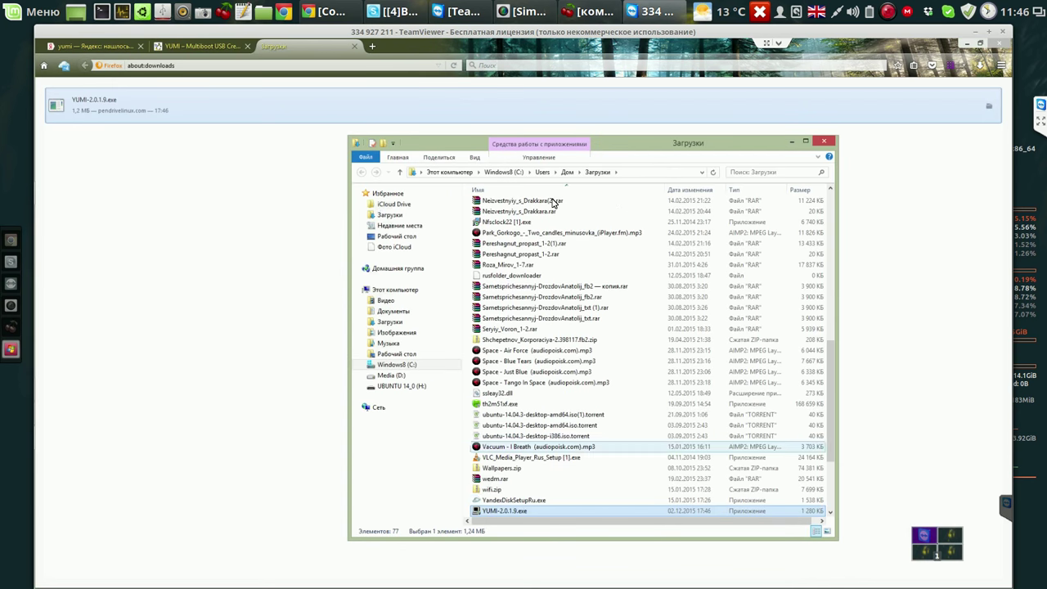
key(Menu)
key(Up)
key(Up)
key(Up)
key(Up)
key(Escape)
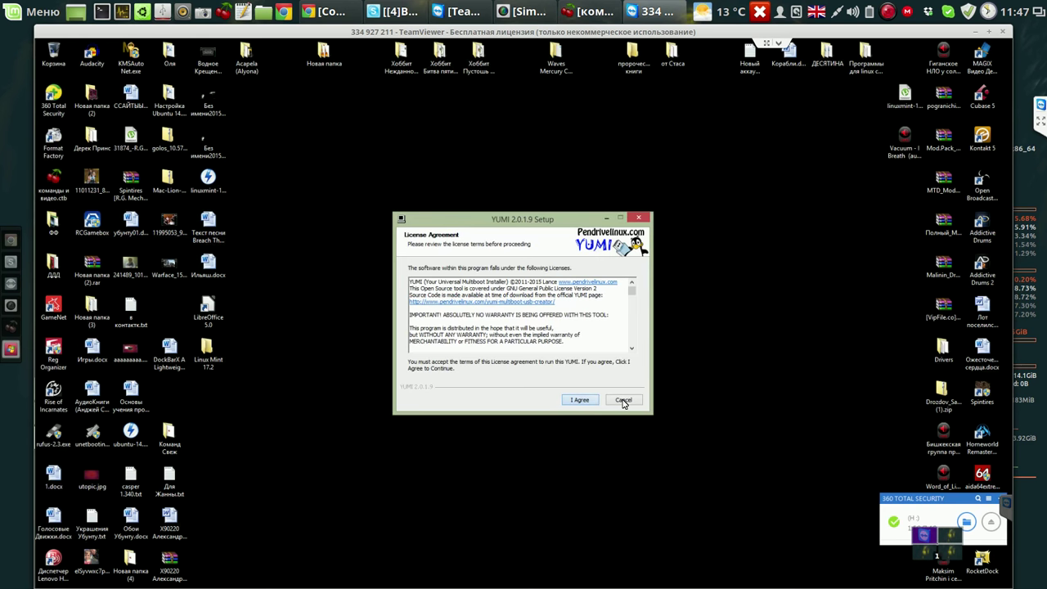
Accept the YUMI licence and target drive H:, showing all drives and formatting it FAT32.
click(580, 399)
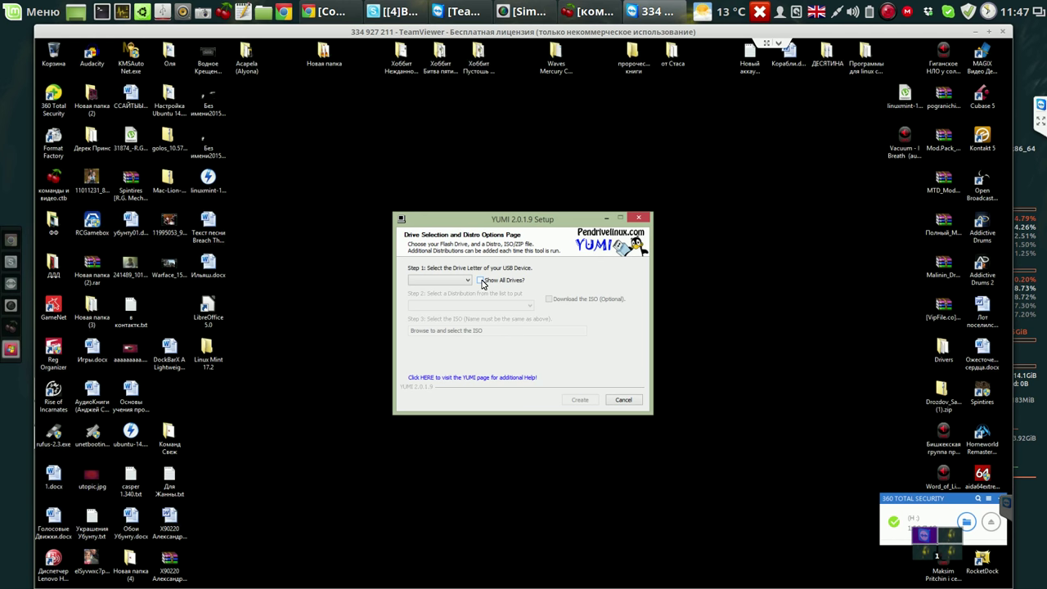
click(481, 281)
click(469, 281)
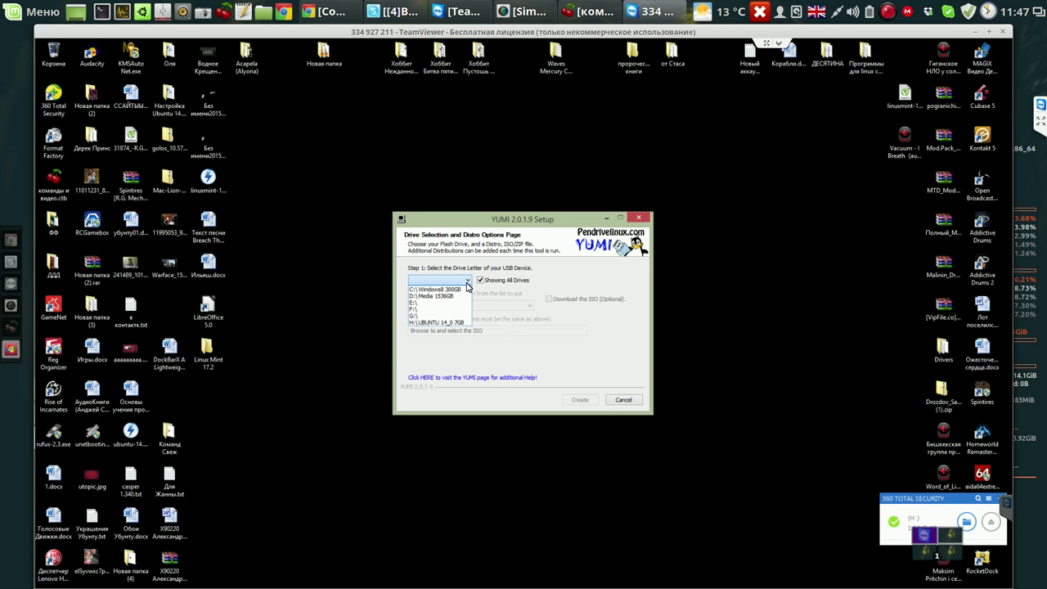
click(457, 325)
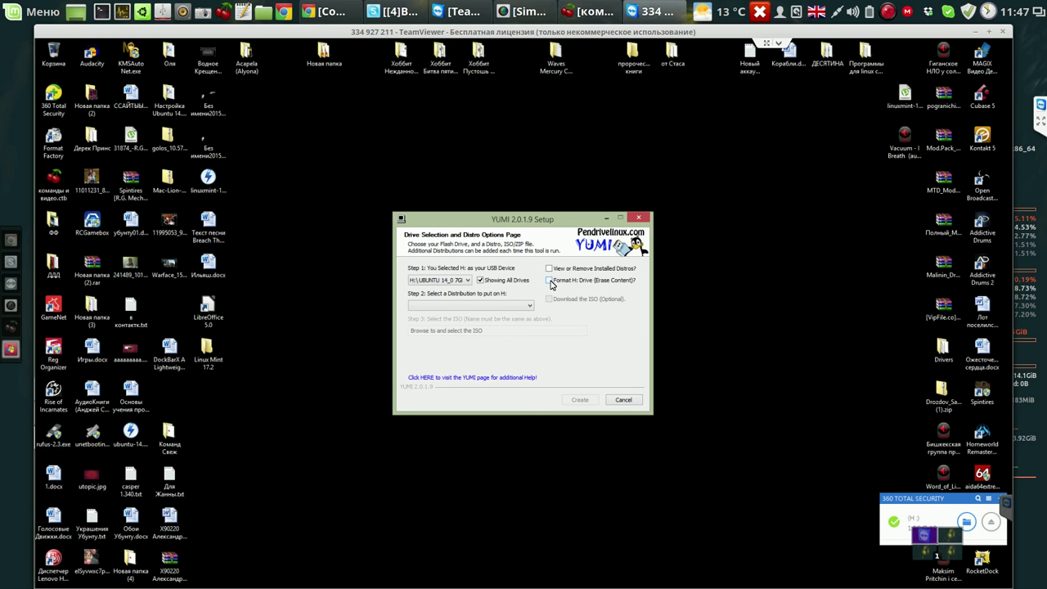
click(550, 281)
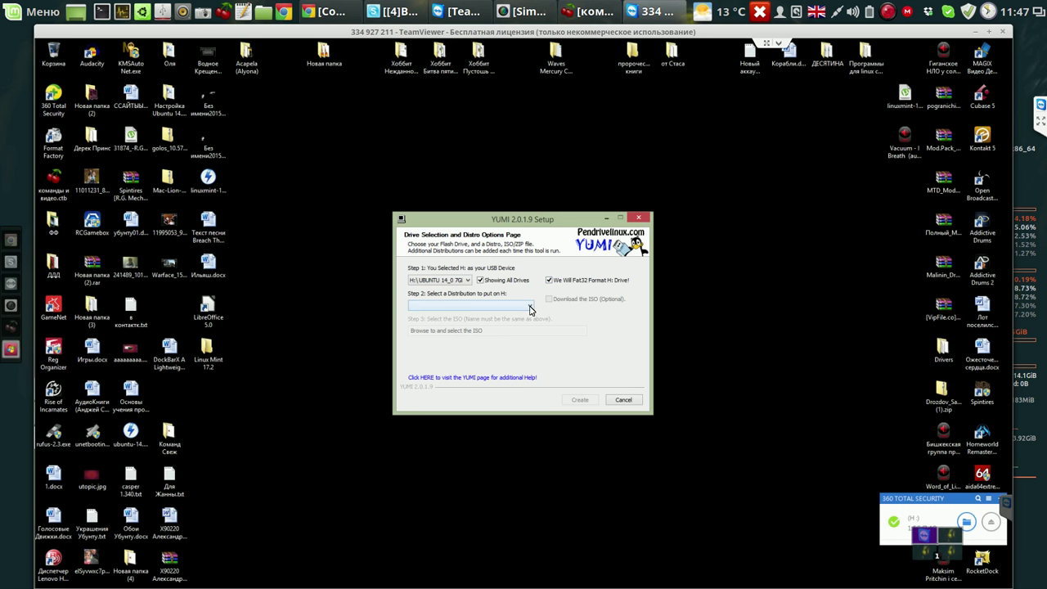
Choose Linux Mint and pick the Linux Mint 17.2 ISO from the Desktop's Linux Mint 17.2 folder.
click(530, 307)
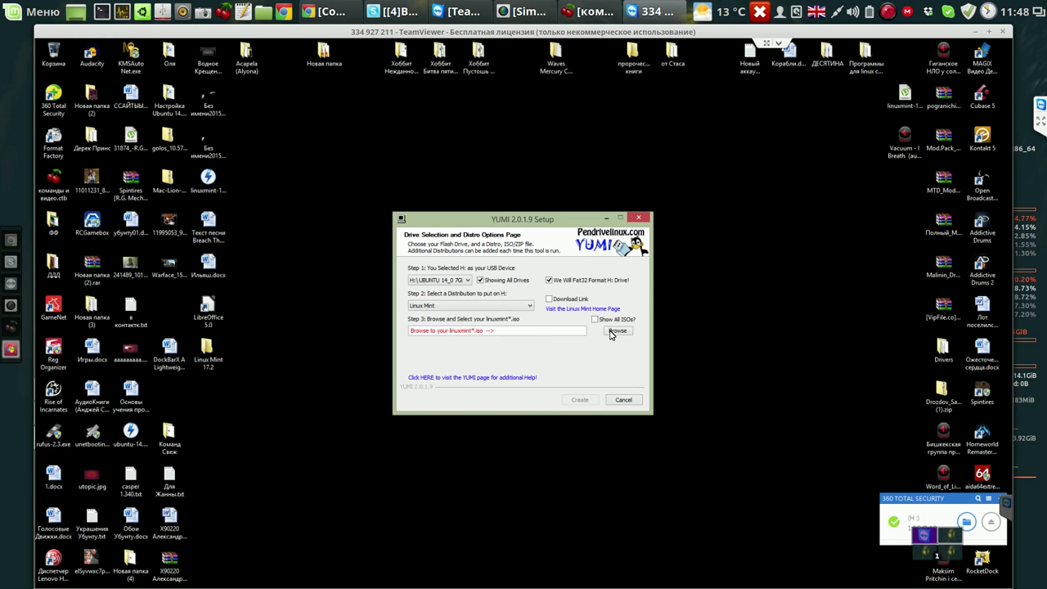
click(594, 320)
click(617, 331)
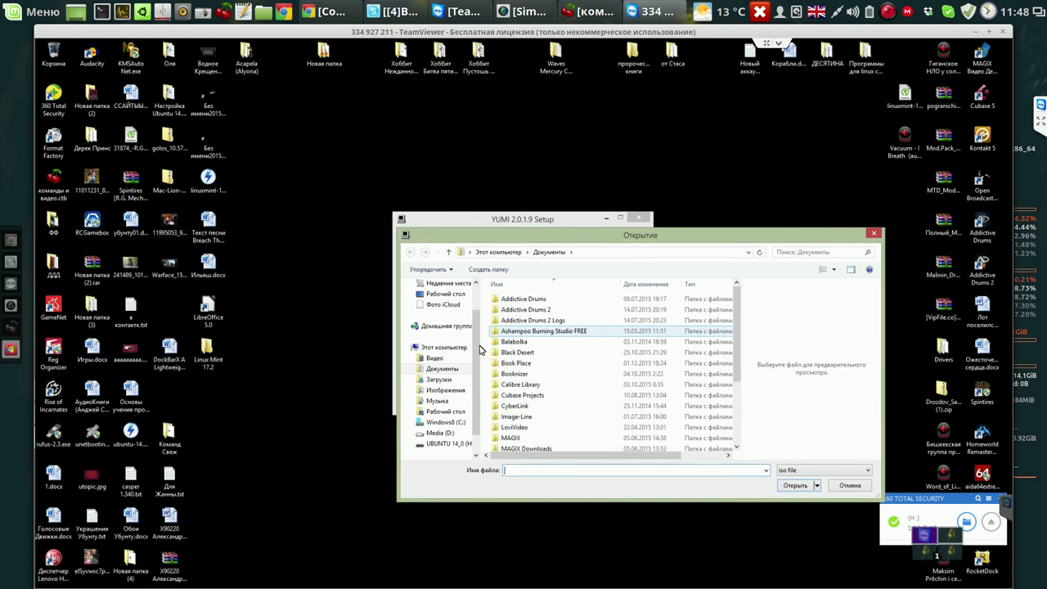
click(453, 294)
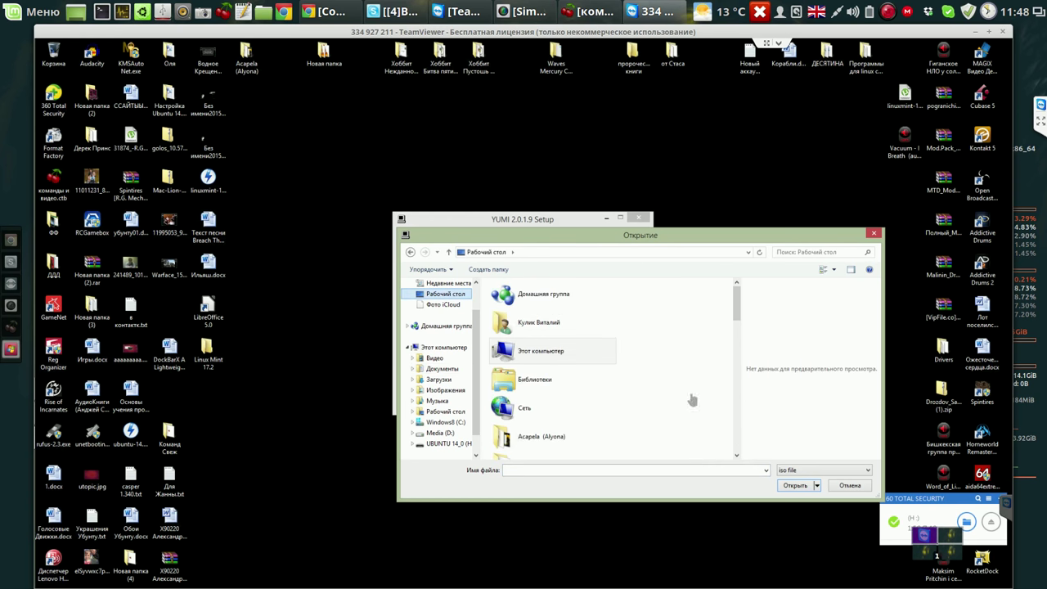
scroll(541, 325, down, 5)
double_click(541, 326)
double_click(548, 301)
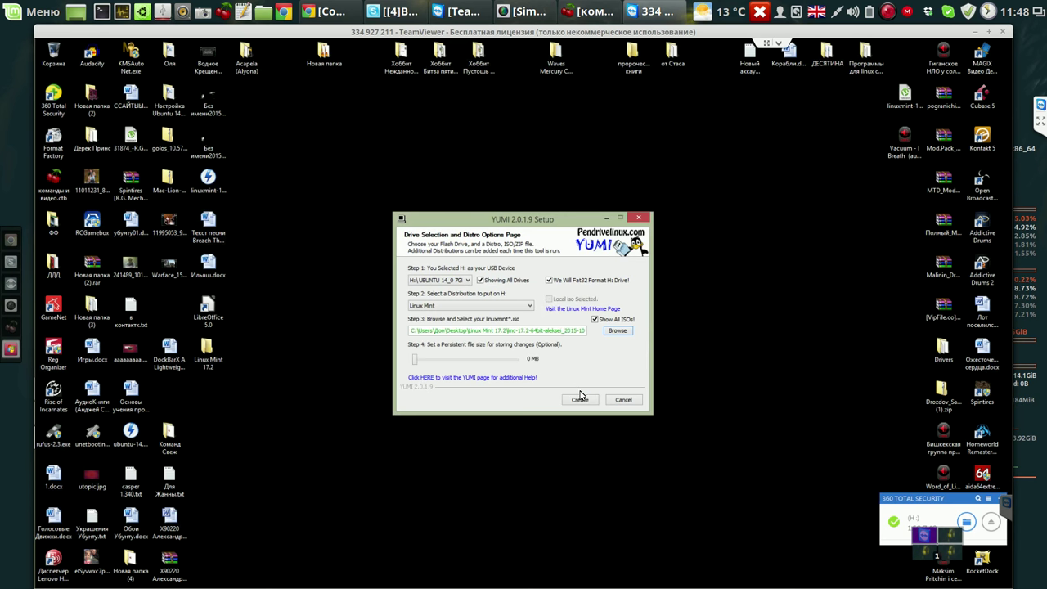
Create the Linux Mint USB on H:, decline adding more distros, and finish YUMI setup.
click(579, 401)
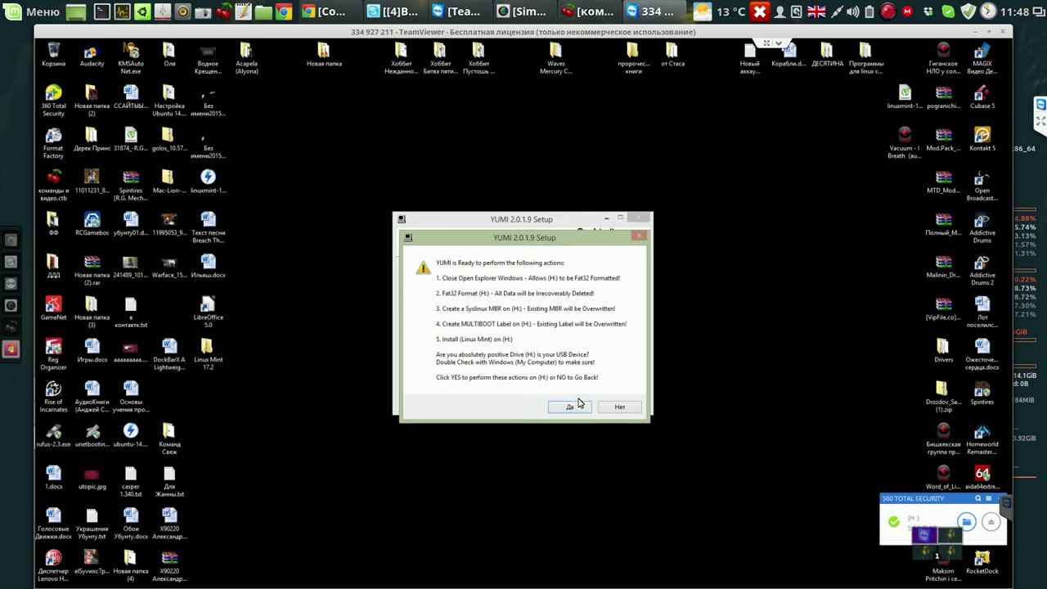
click(571, 407)
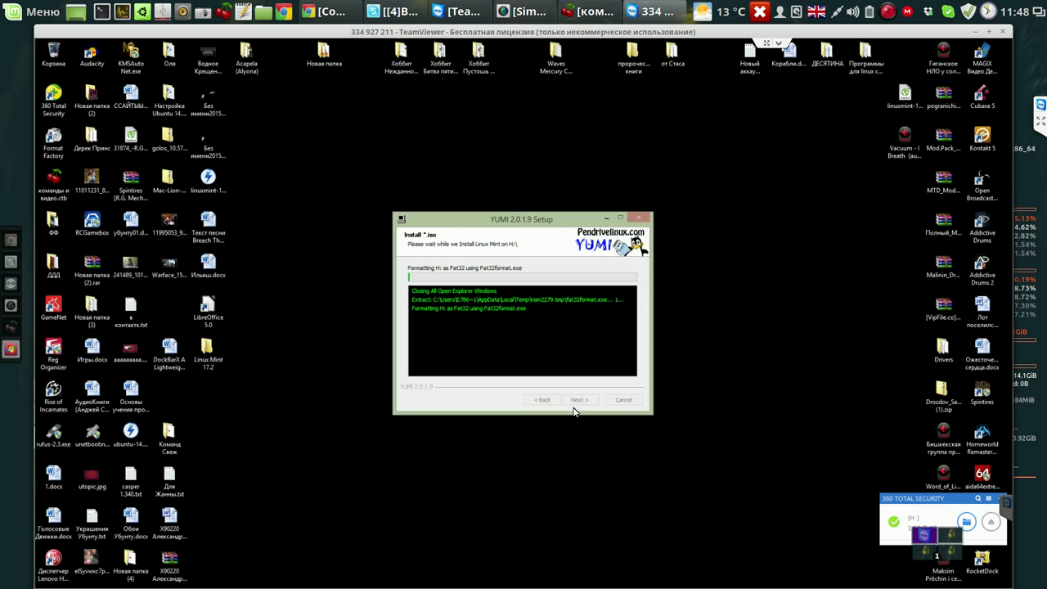
drag(578, 219, 732, 142)
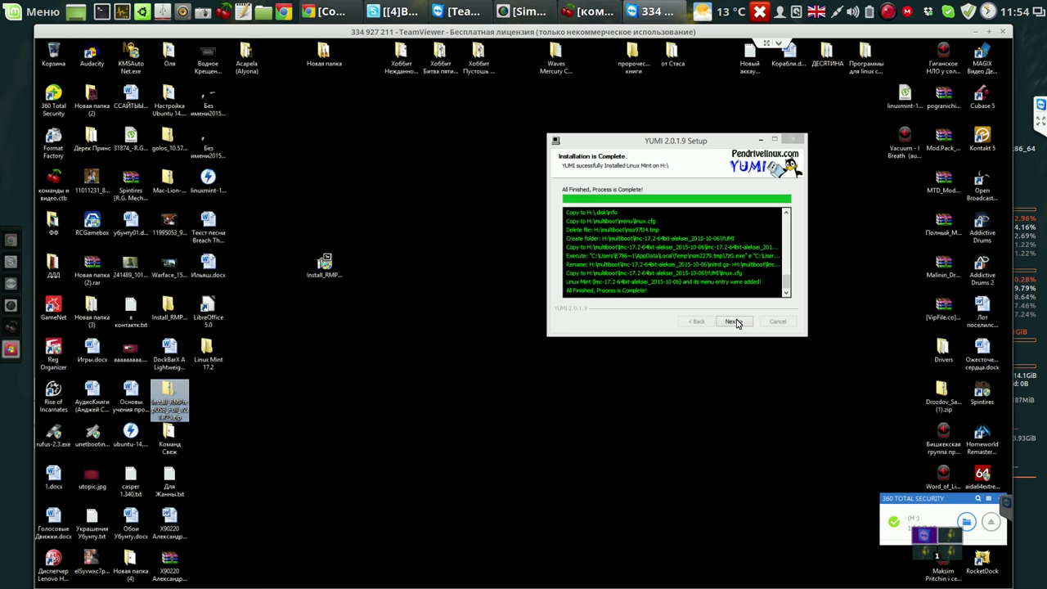
click(739, 323)
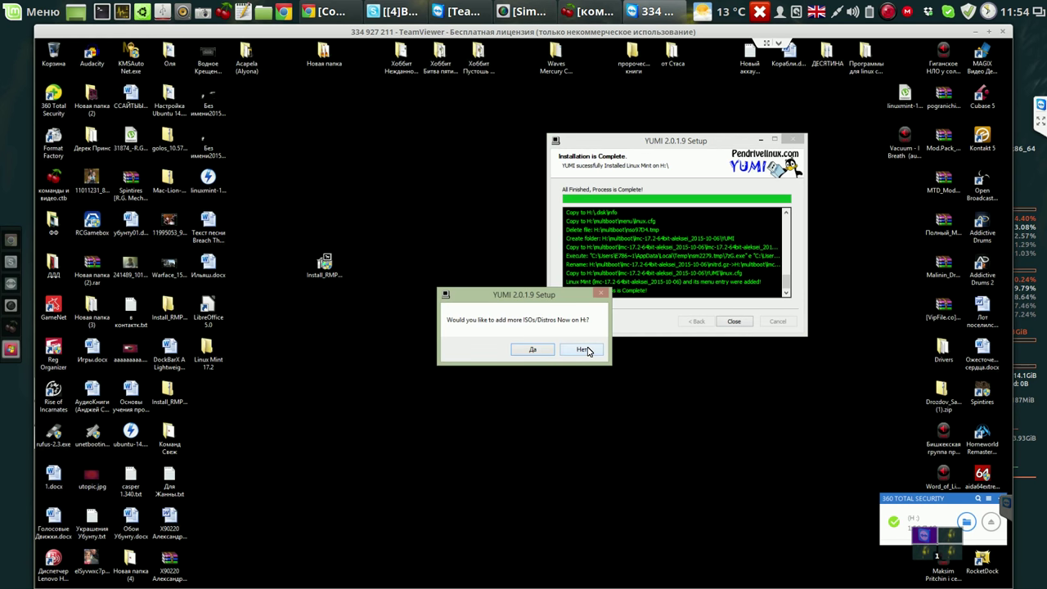
click(583, 349)
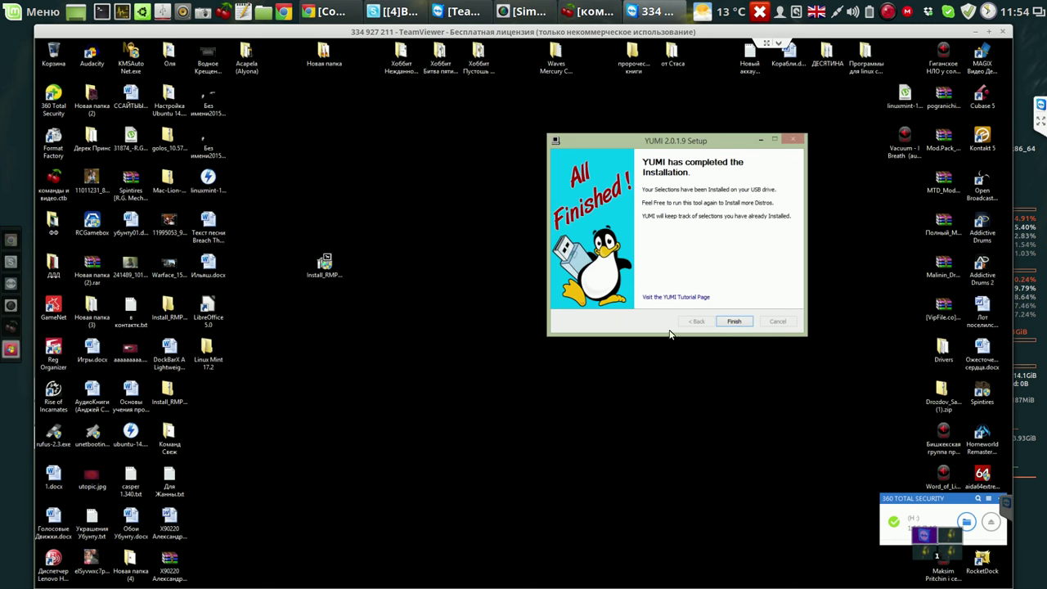
click(734, 322)
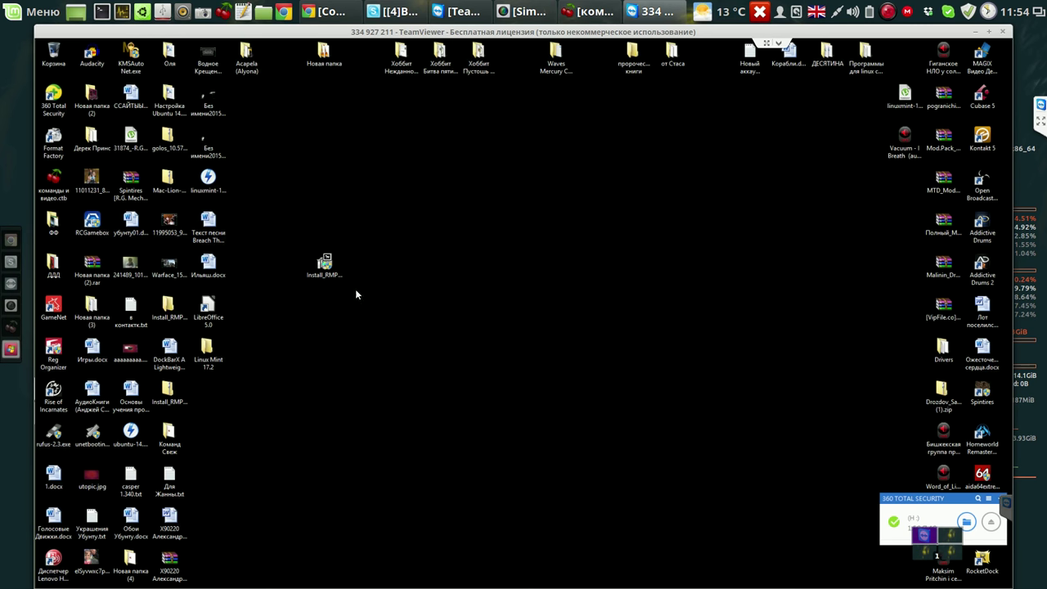
Run Install_RMPrepUSB with UAC approval, Russian language and default components and folder.
click(330, 269)
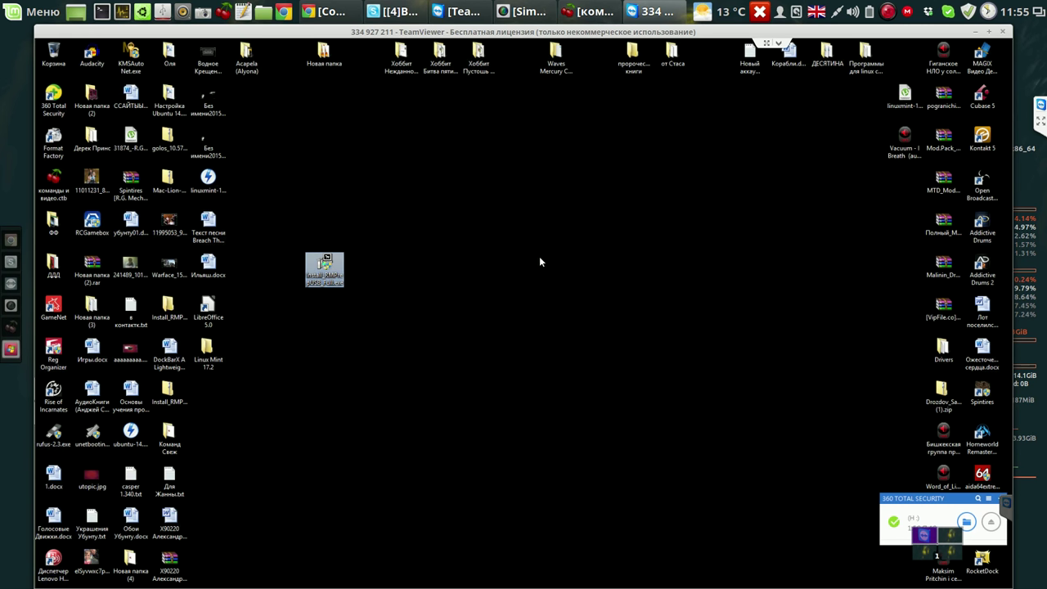
double_click(330, 274)
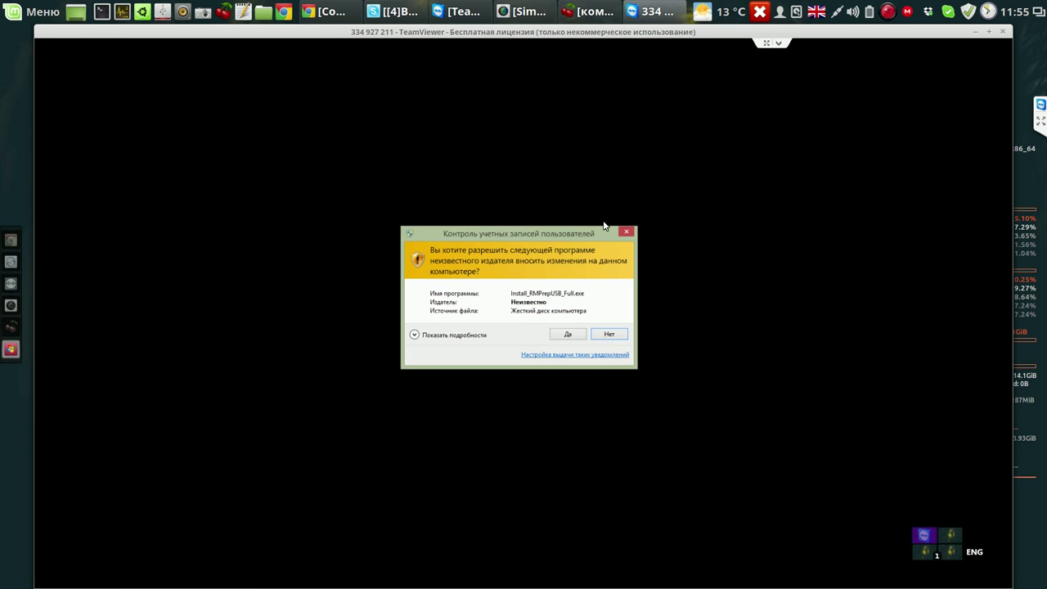
key(Left)
key(Return)
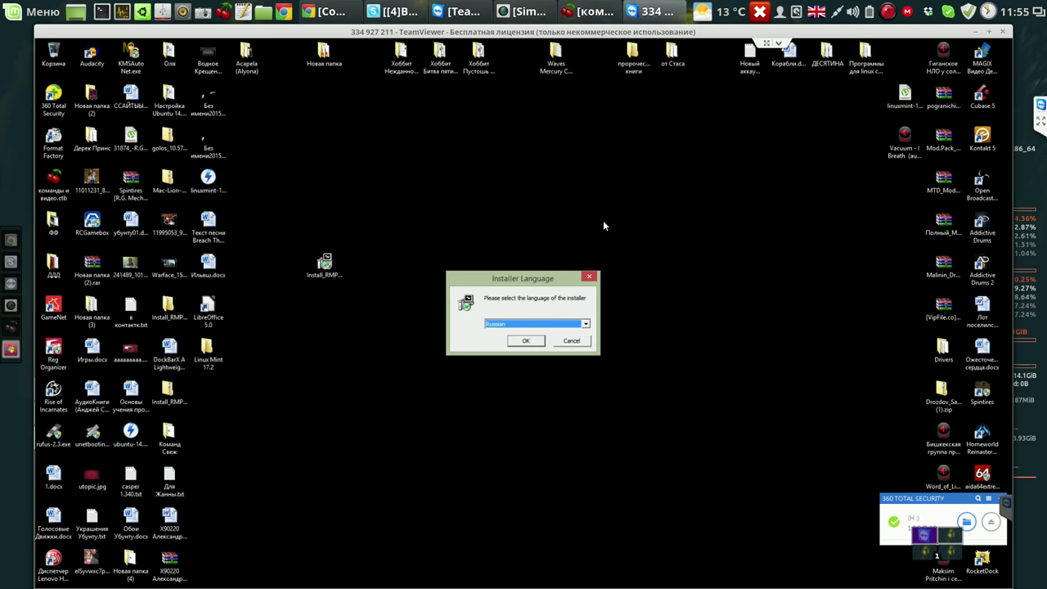
key(Return)
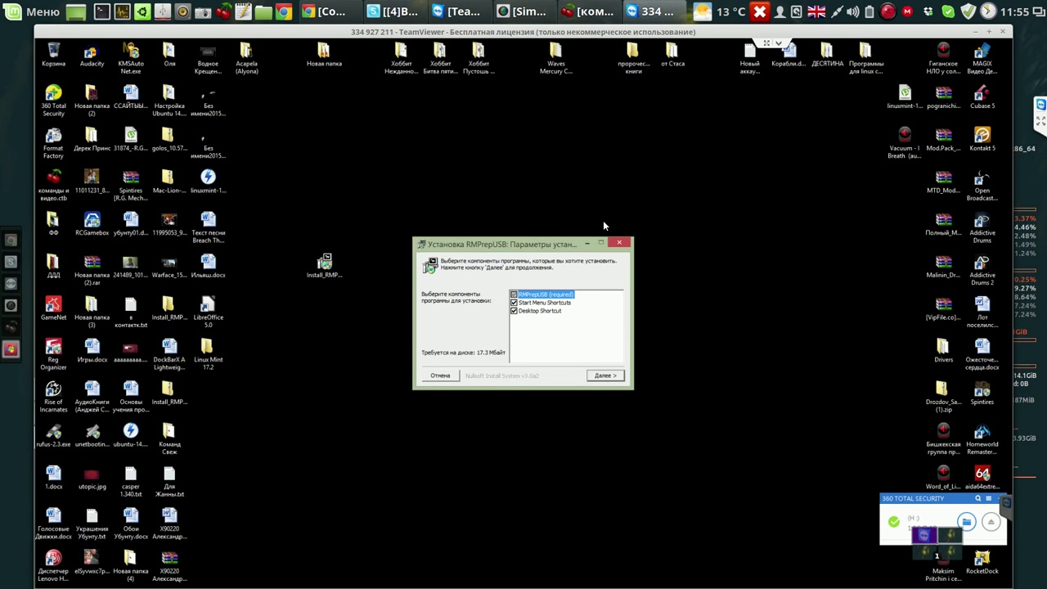
key(Return)
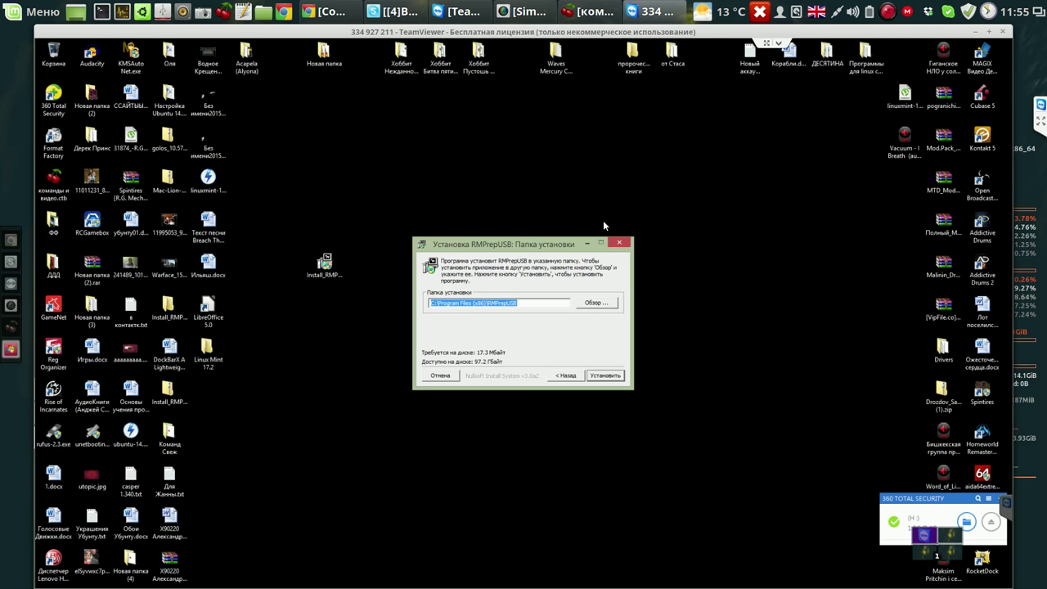
key(Return)
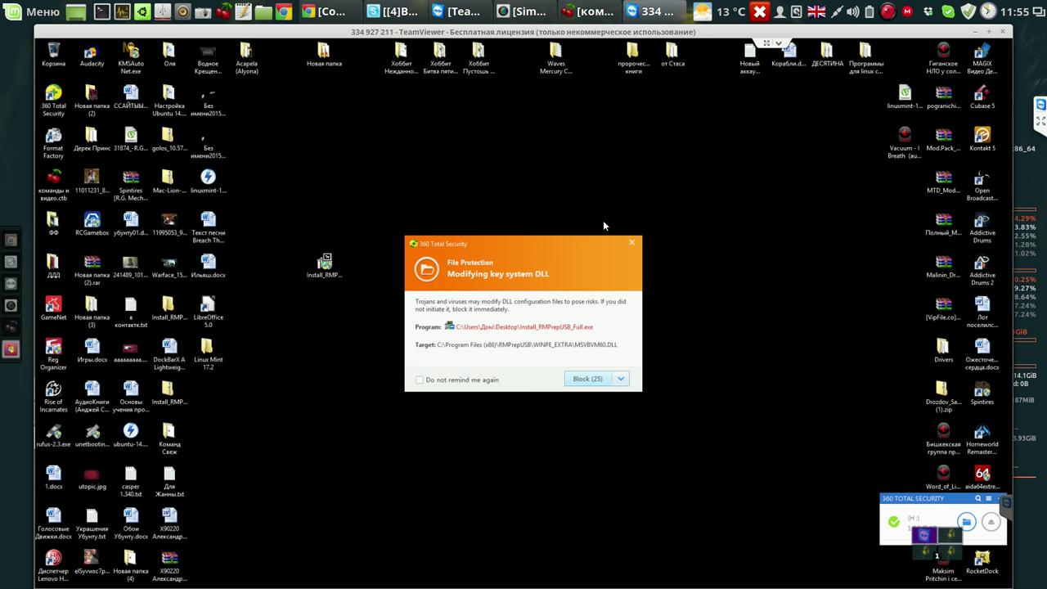
Allow the installer's DLL change in the 360 alert, close setup, and run RMPrepUSB.
click(622, 379)
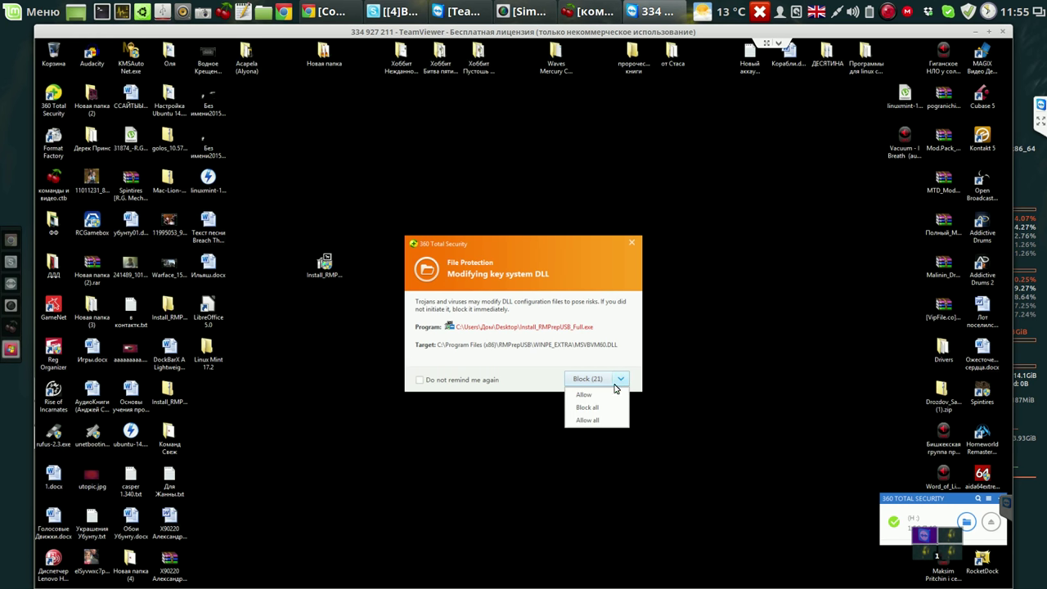
click(592, 396)
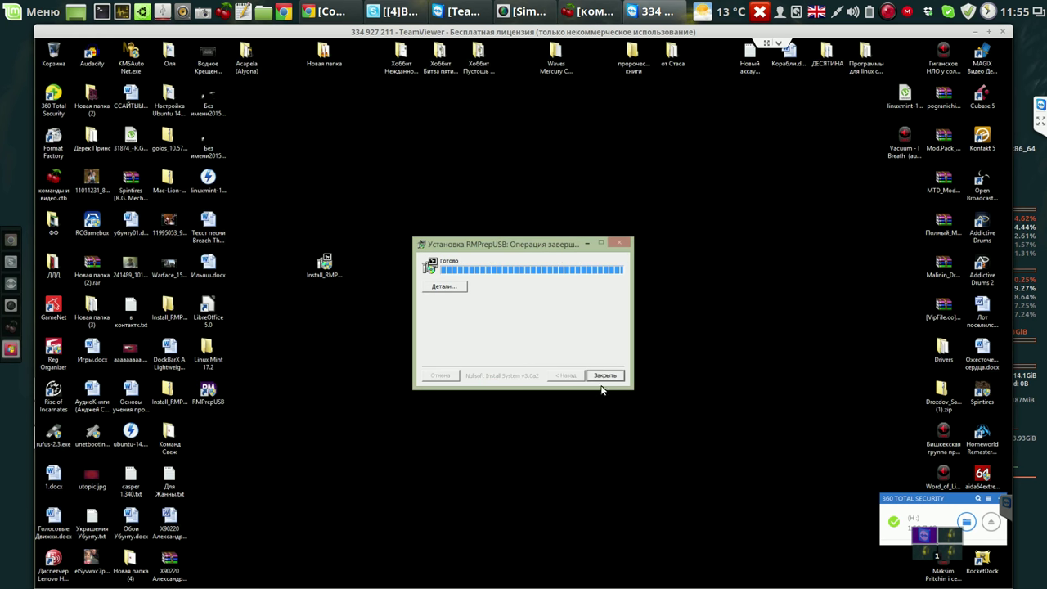
click(606, 376)
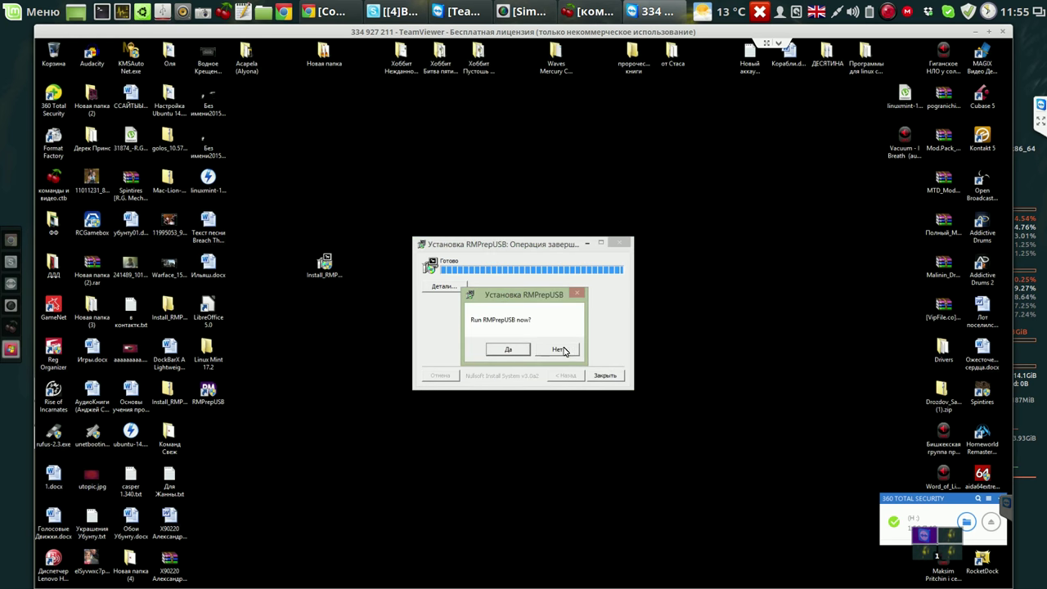
click(521, 350)
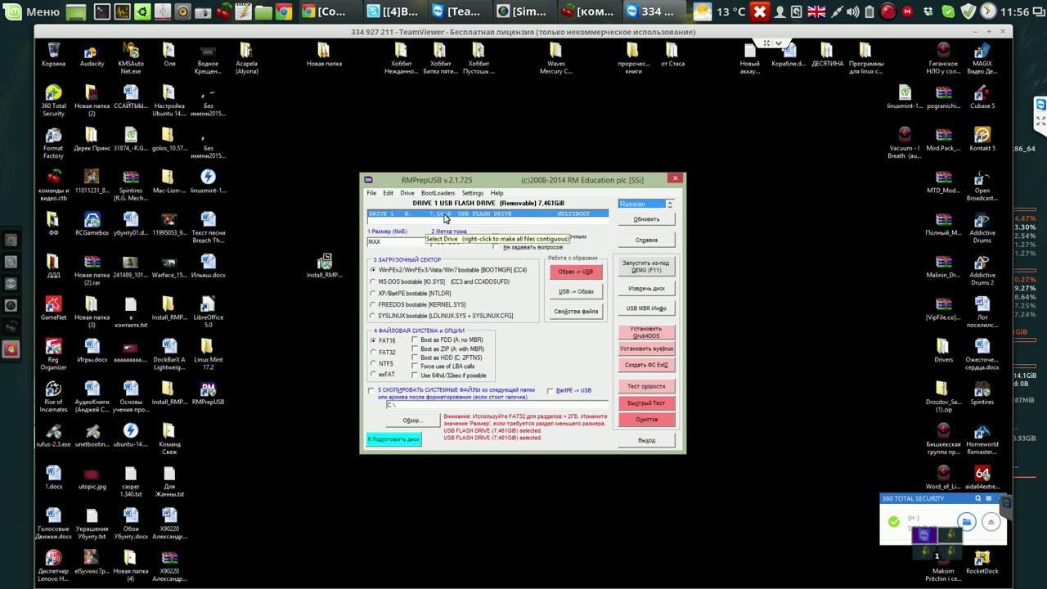
Start a QEMU test boot of the USB drive with a new virtual disk and 1000 MB RAM.
click(647, 266)
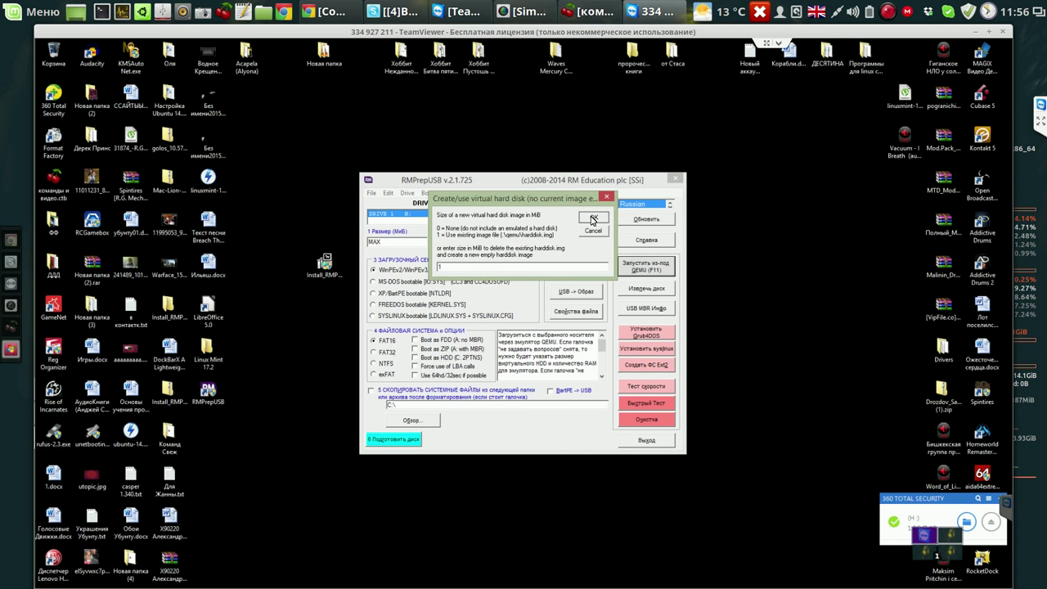
click(593, 219)
click(534, 354)
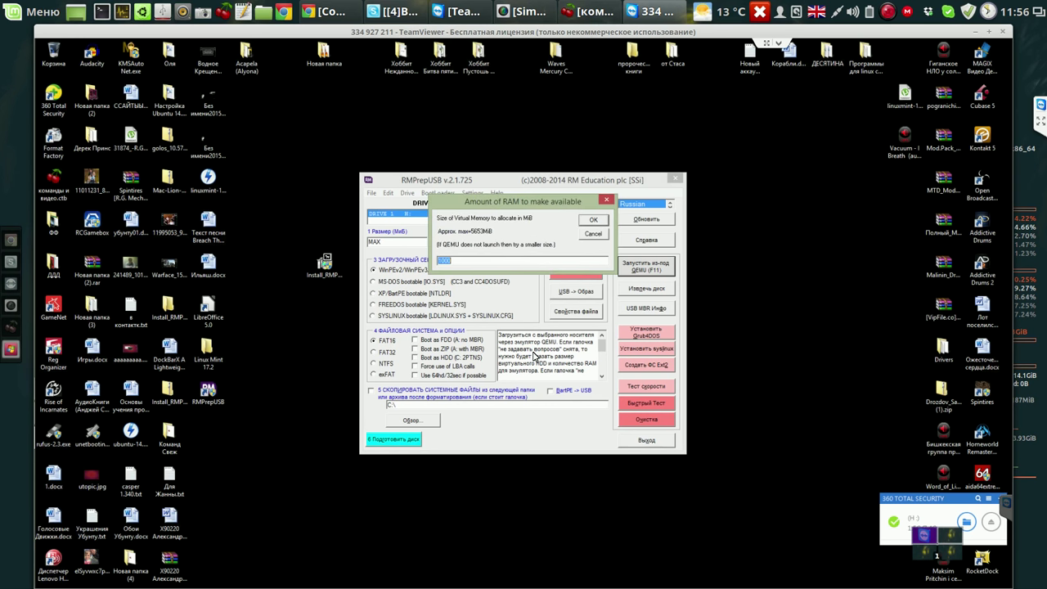
click(595, 221)
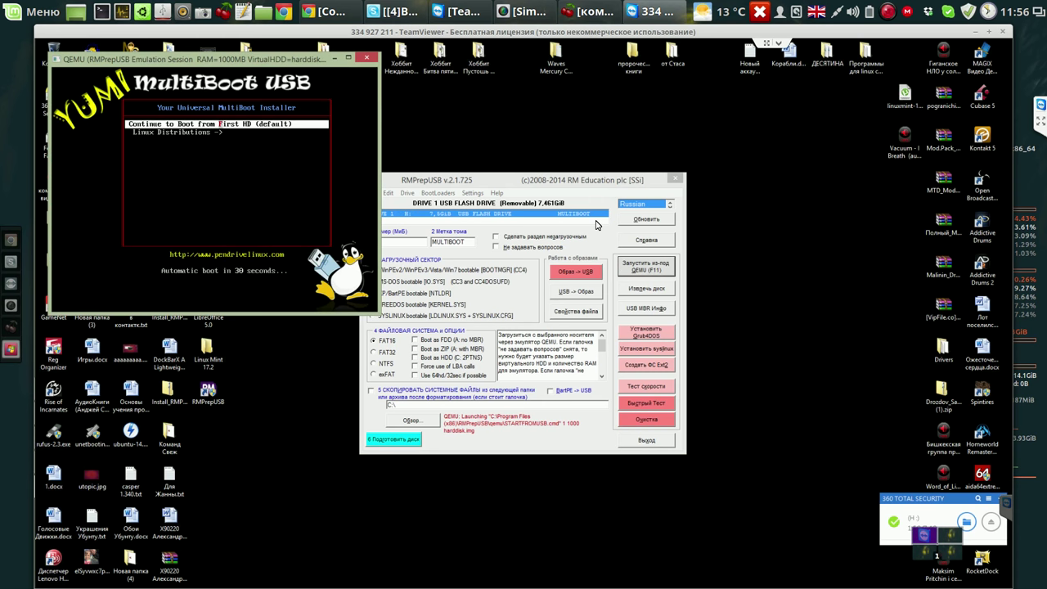
drag(297, 62, 506, 110)
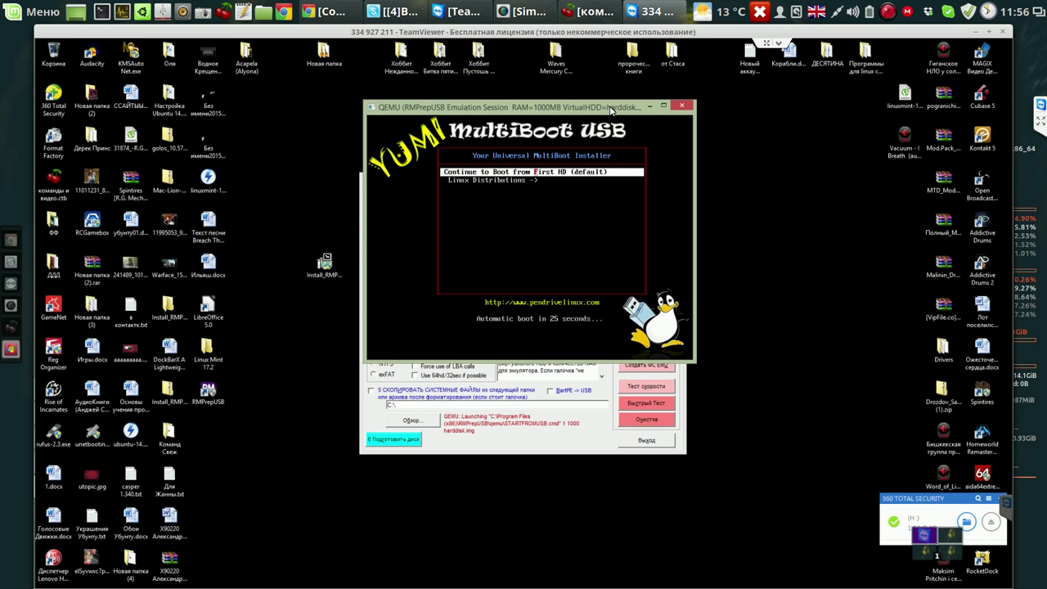
Boot the lmc-17.2 entry under Linux Distributions, then close the emulator.
key(Down)
key(Return)
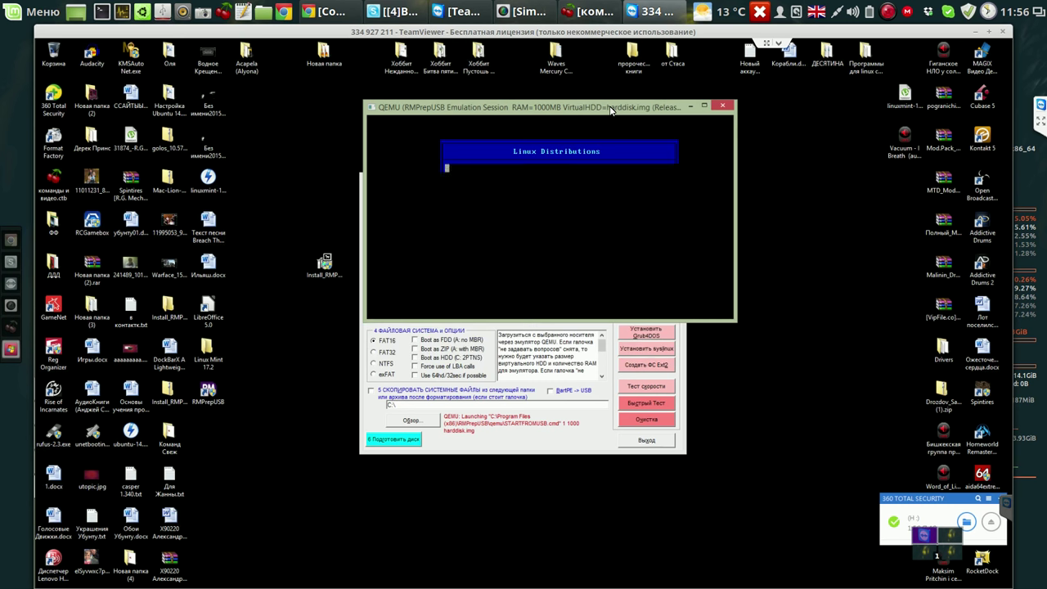
key(Down)
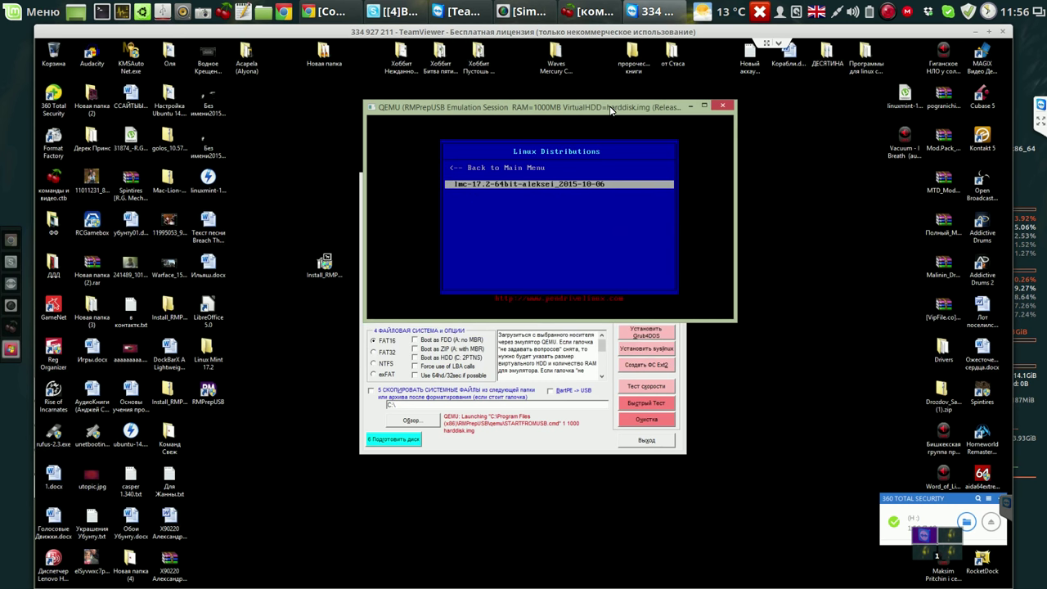
key(Return)
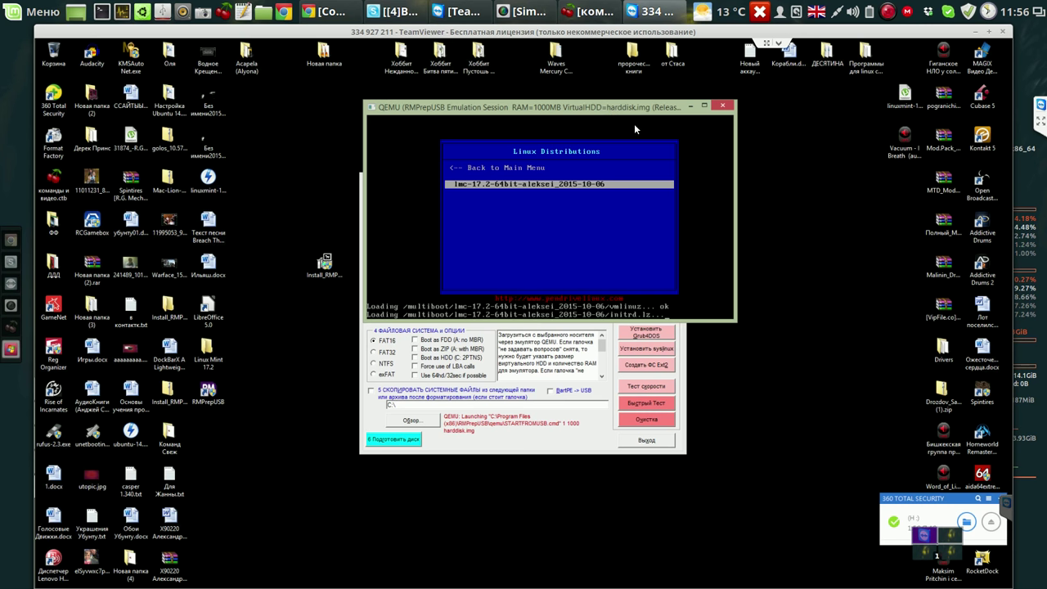
click(723, 107)
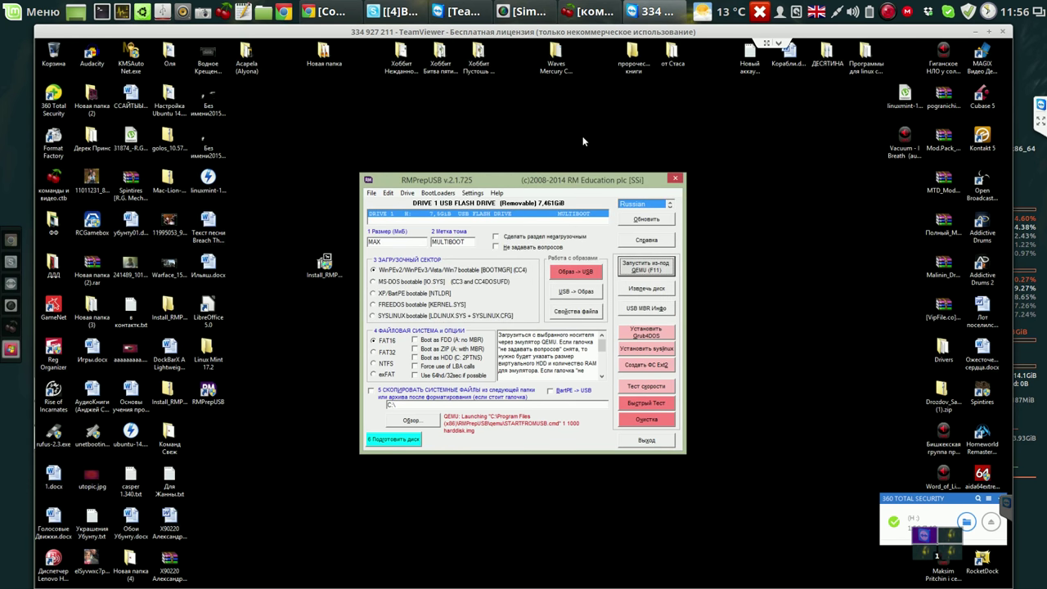
Choose Boot from ISO file using QEMU and select the ISO in Desktop\Linux Mint 17.2.
drag(579, 182, 583, 143)
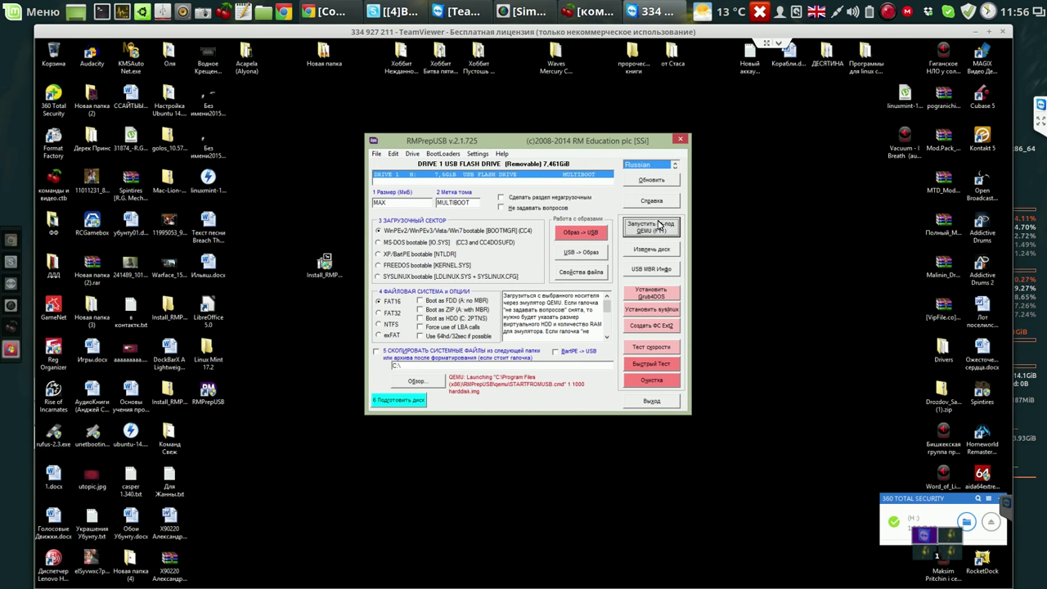
click(377, 153)
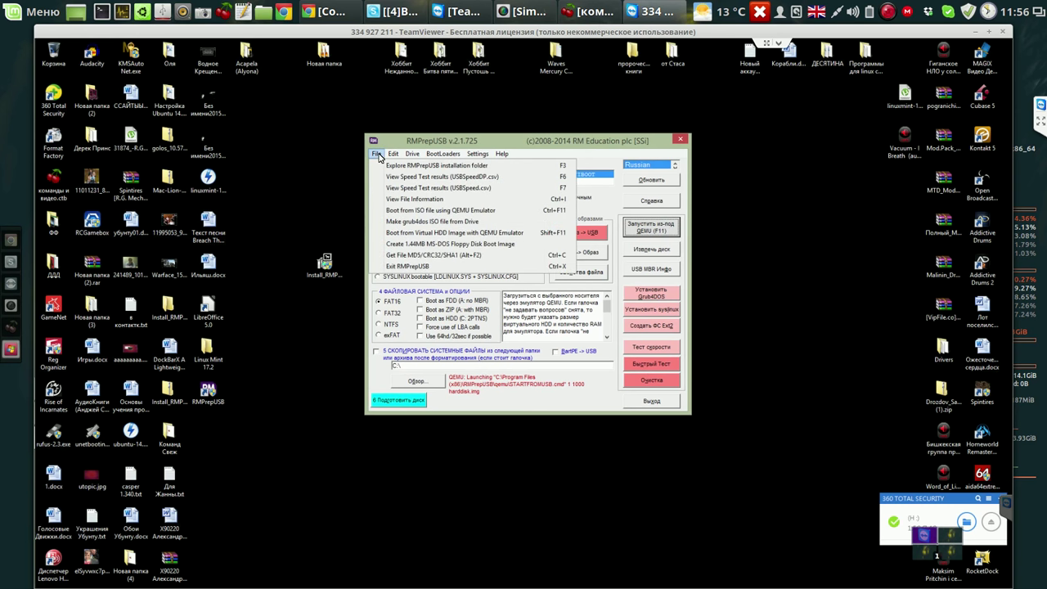
click(434, 211)
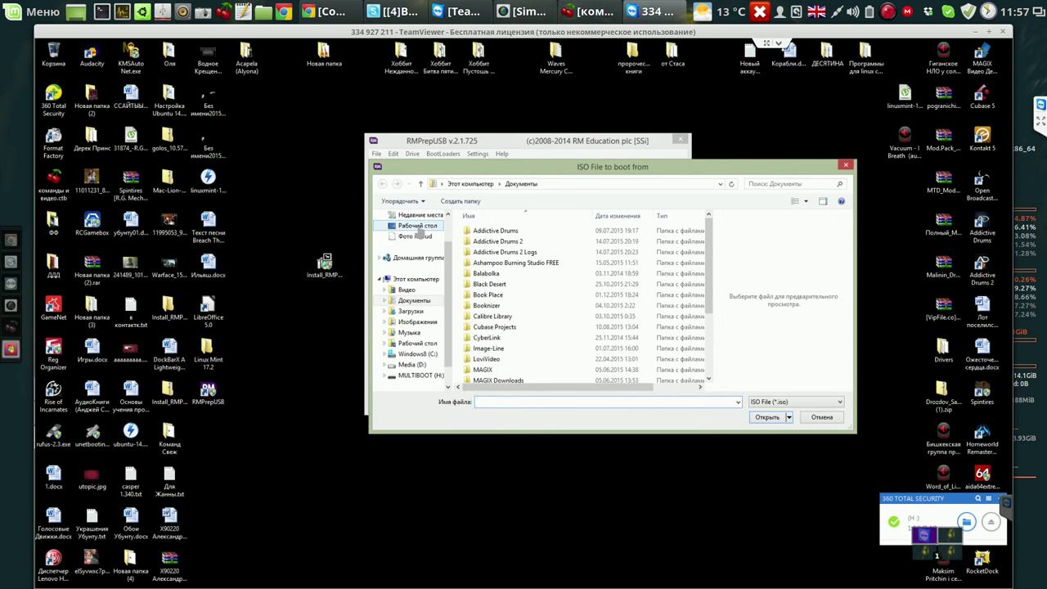
click(417, 226)
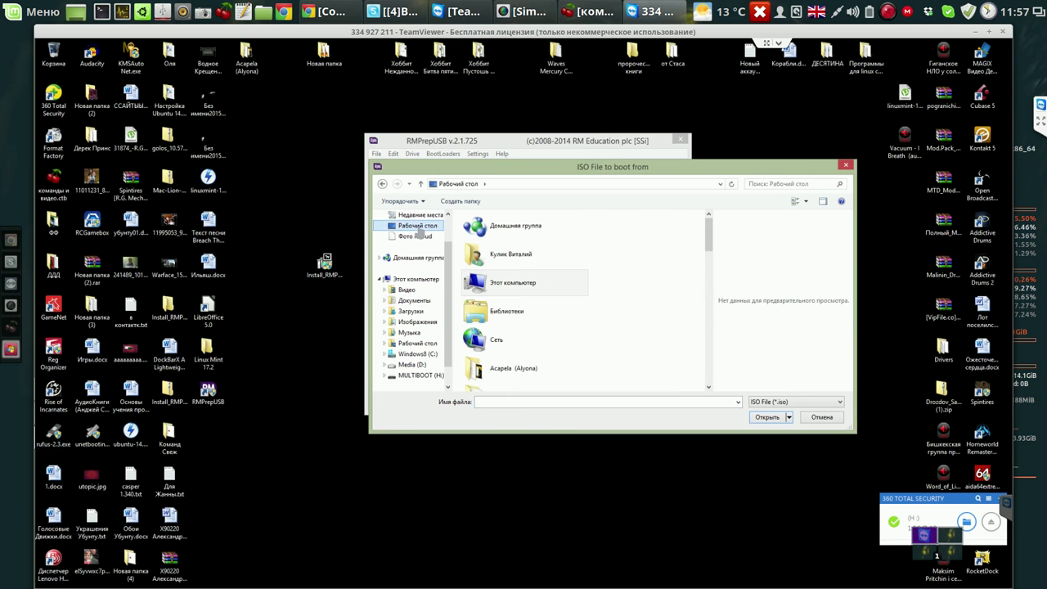
click(710, 313)
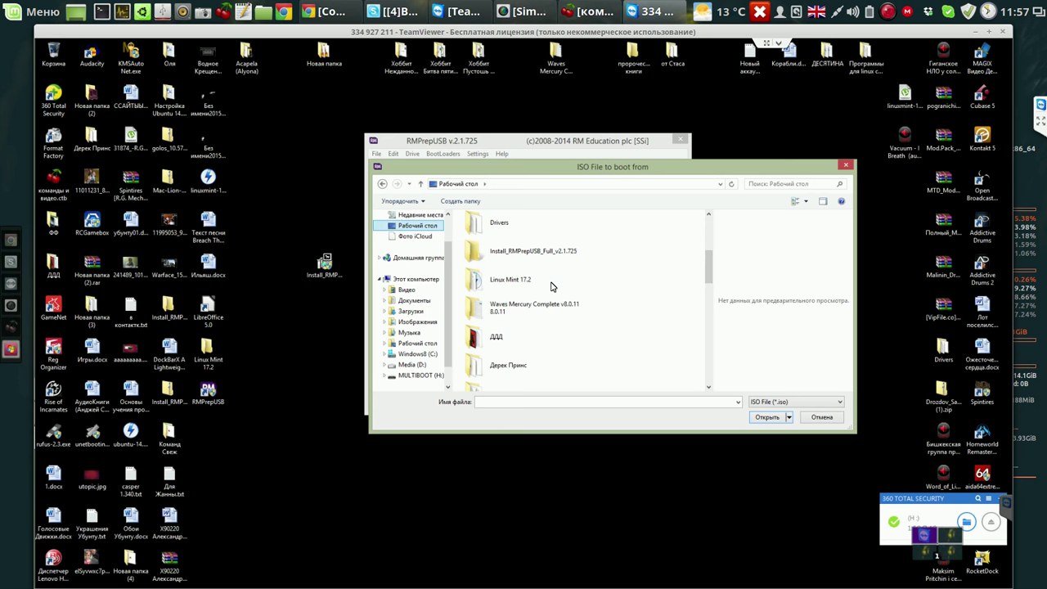
click(551, 287)
click(532, 282)
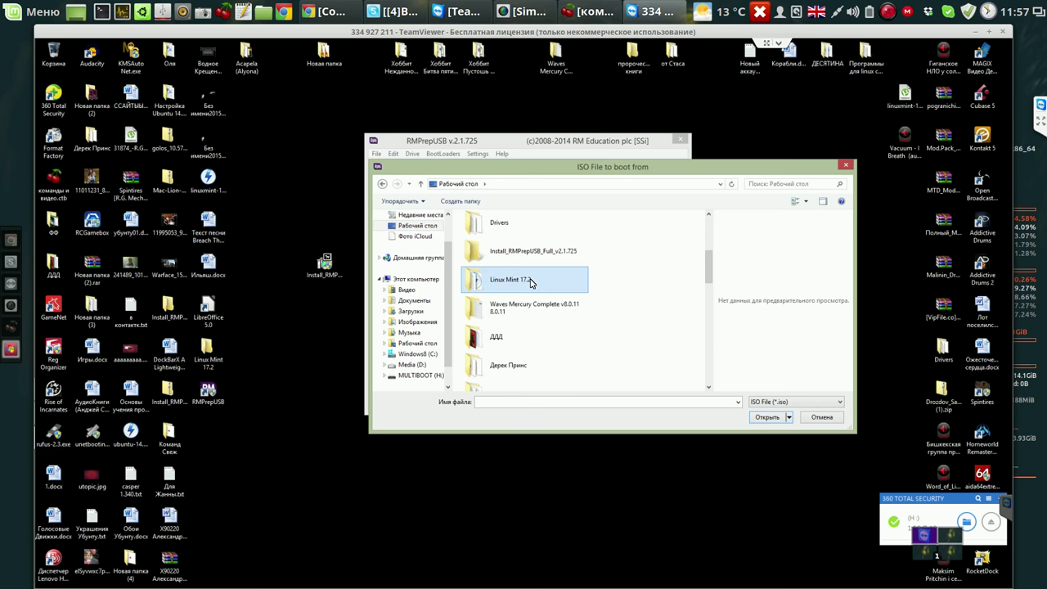
double_click(530, 282)
click(532, 232)
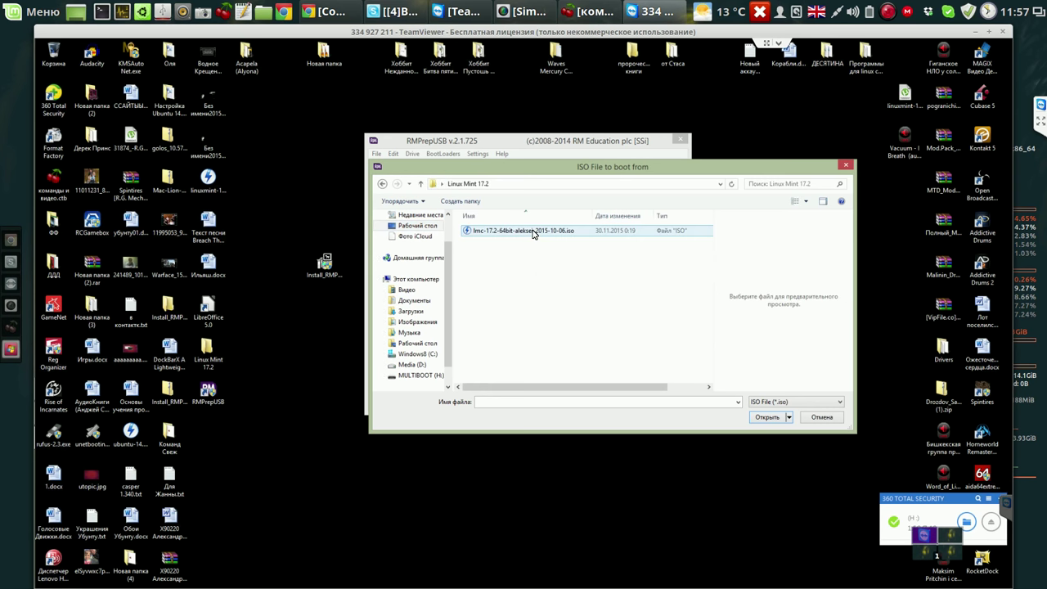
Open the ISO, keep the existing virtual disk and suggested RAM, and launch the QEMU boot.
click(766, 417)
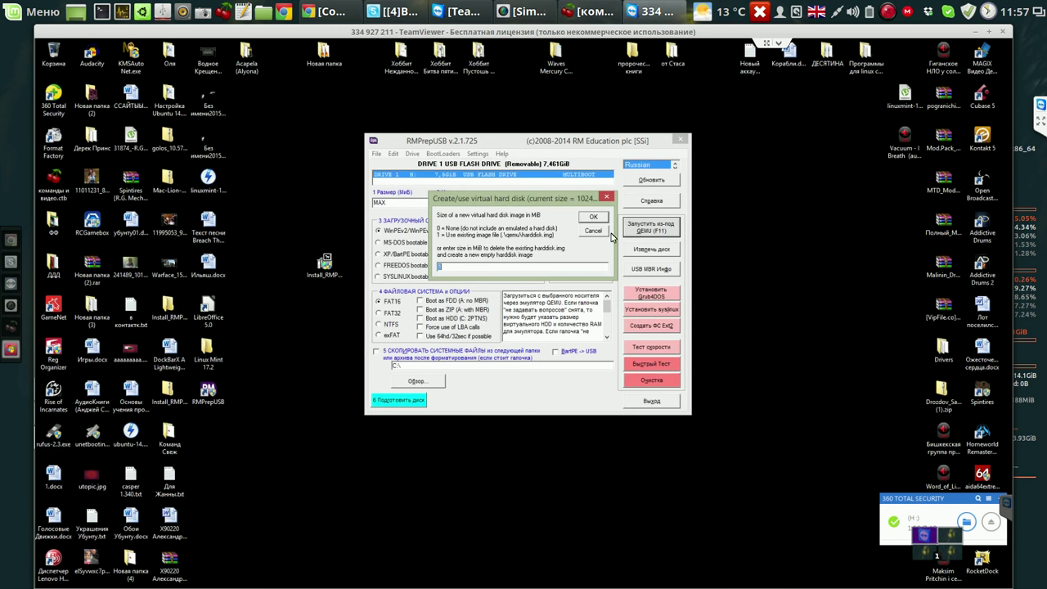
click(602, 219)
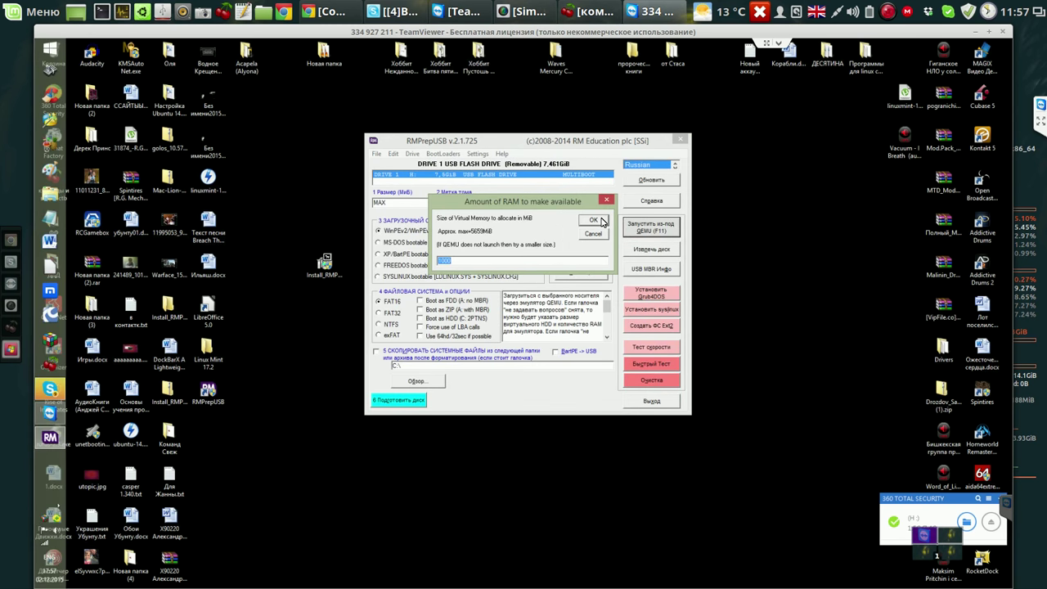
click(602, 220)
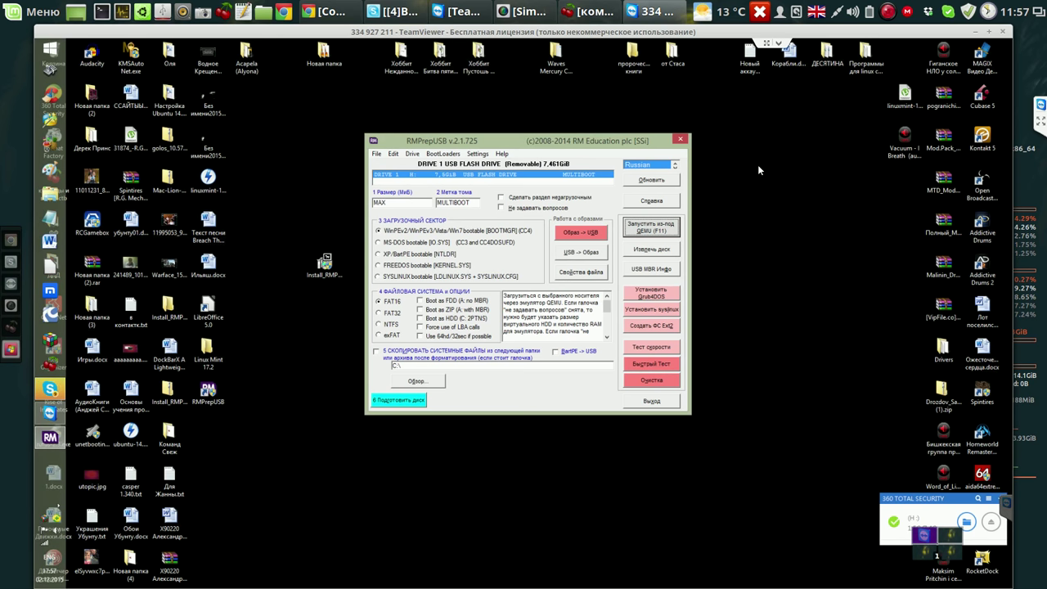
key(F11)
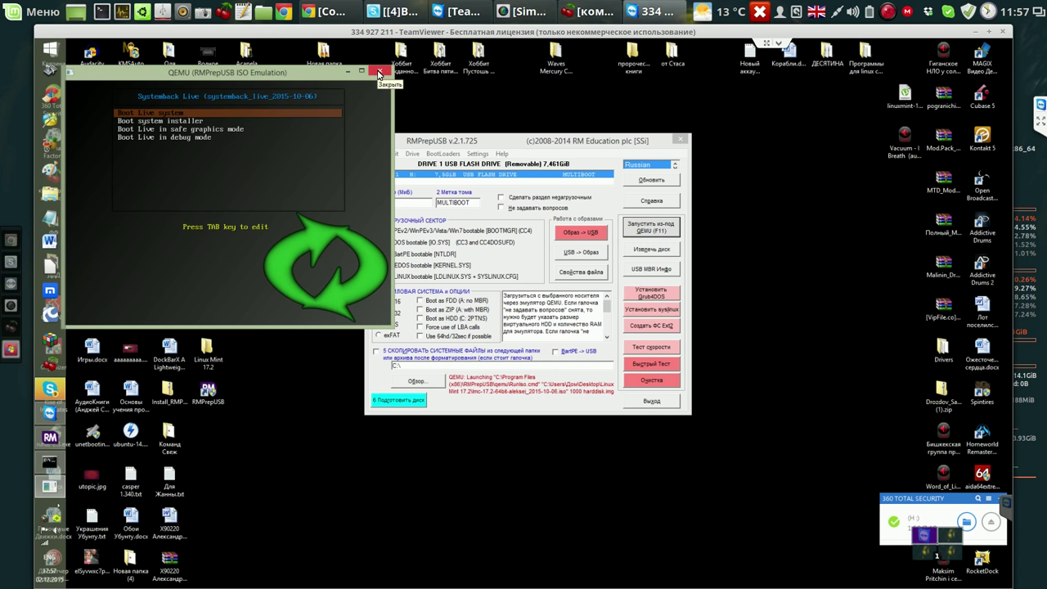
Close the QEMU emulation window and then the RMPrepUSB window.
click(378, 73)
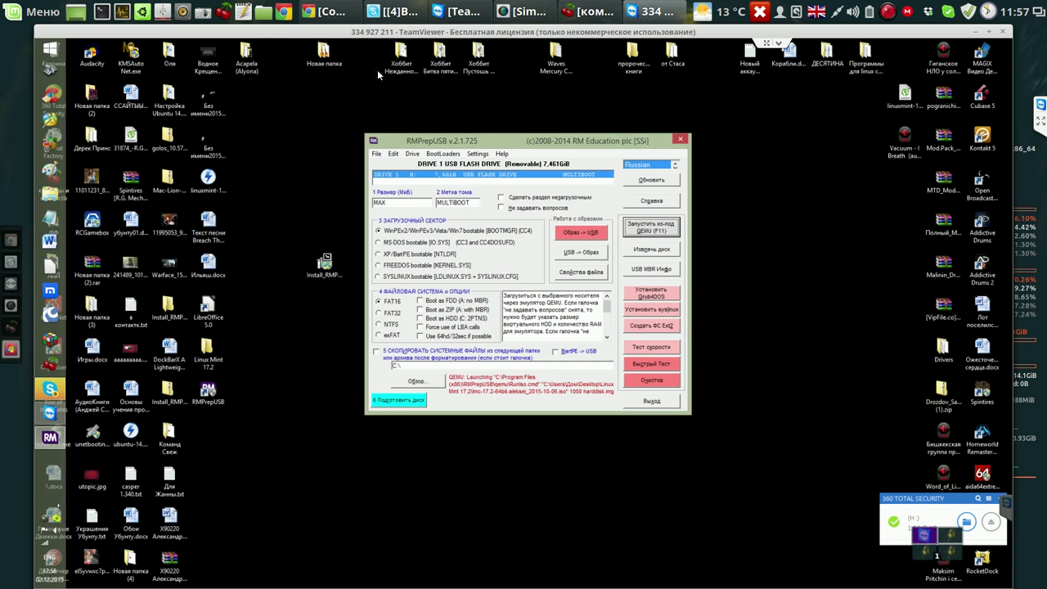
click(681, 140)
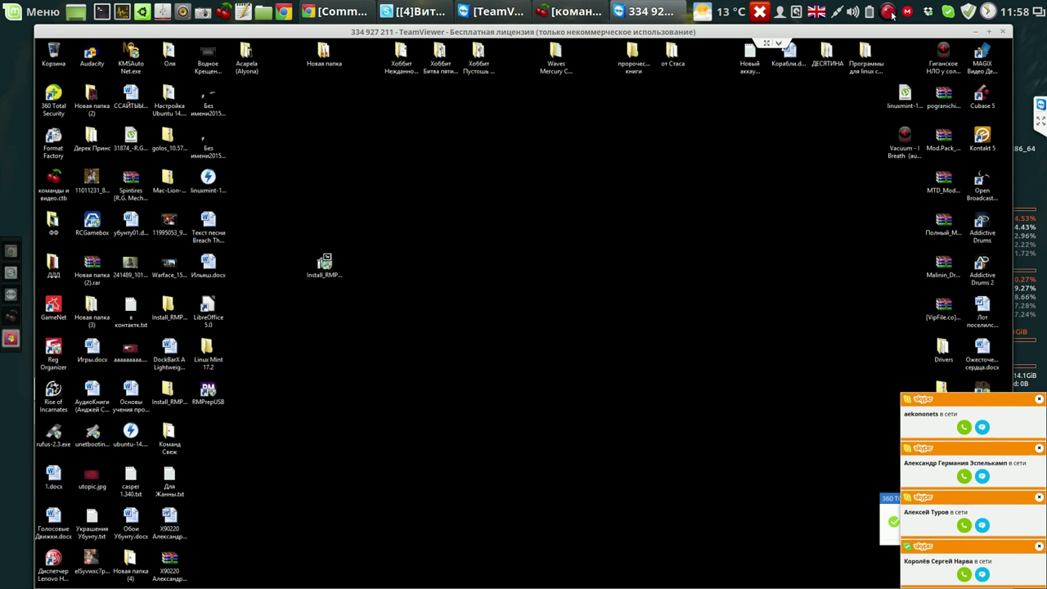
Switch TeamViewer from the Windows session to the remote Linux Mint 17.2 desktop.
click(890, 11)
click(910, 30)
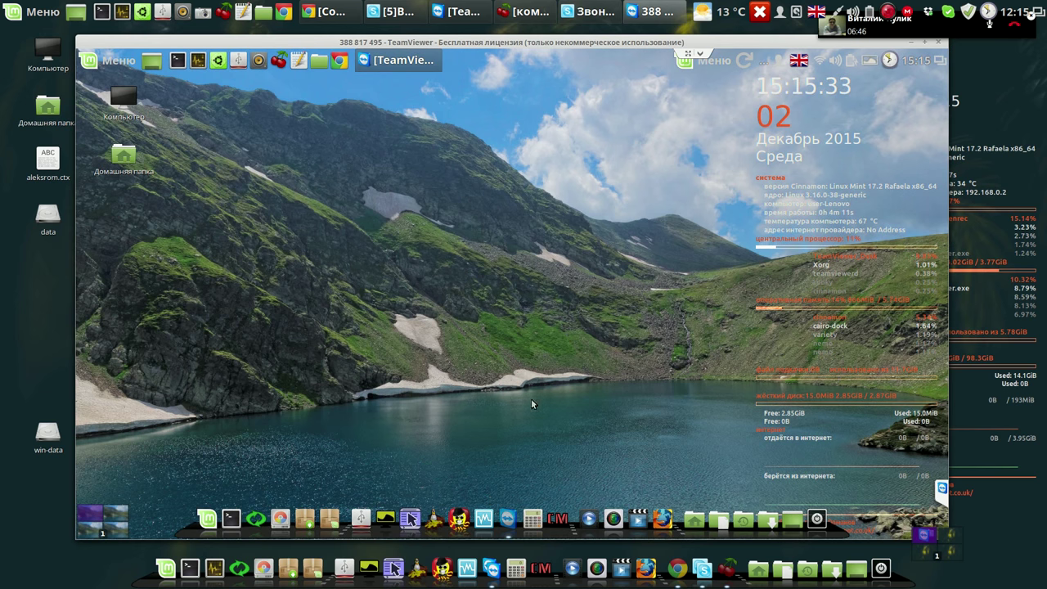
Quit Variety from its tray menu and set the dark Felicia image as the desktop background.
click(870, 62)
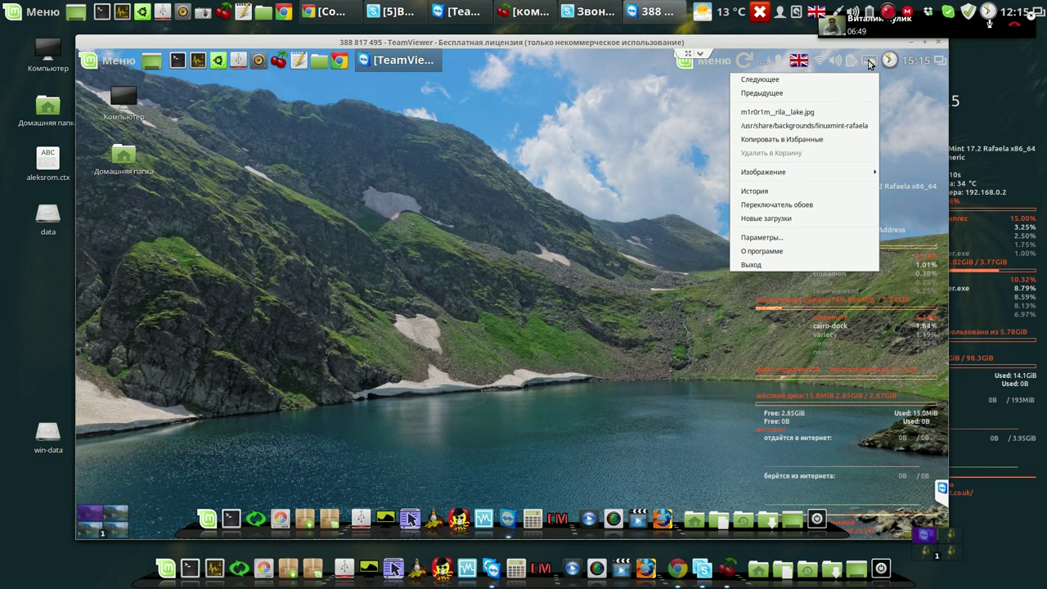
click(761, 266)
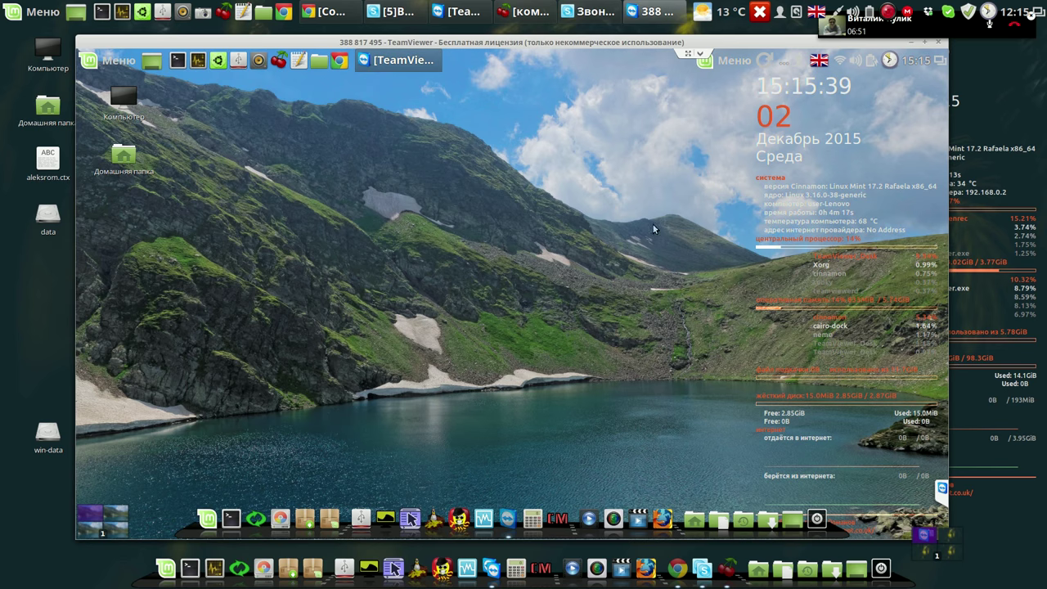
right_click(573, 163)
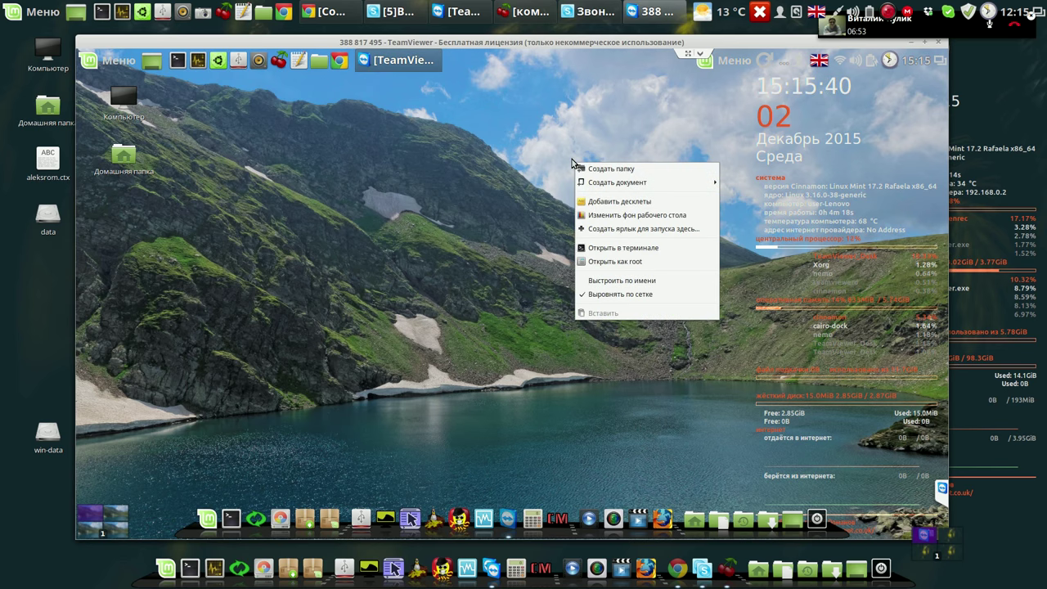
click(609, 215)
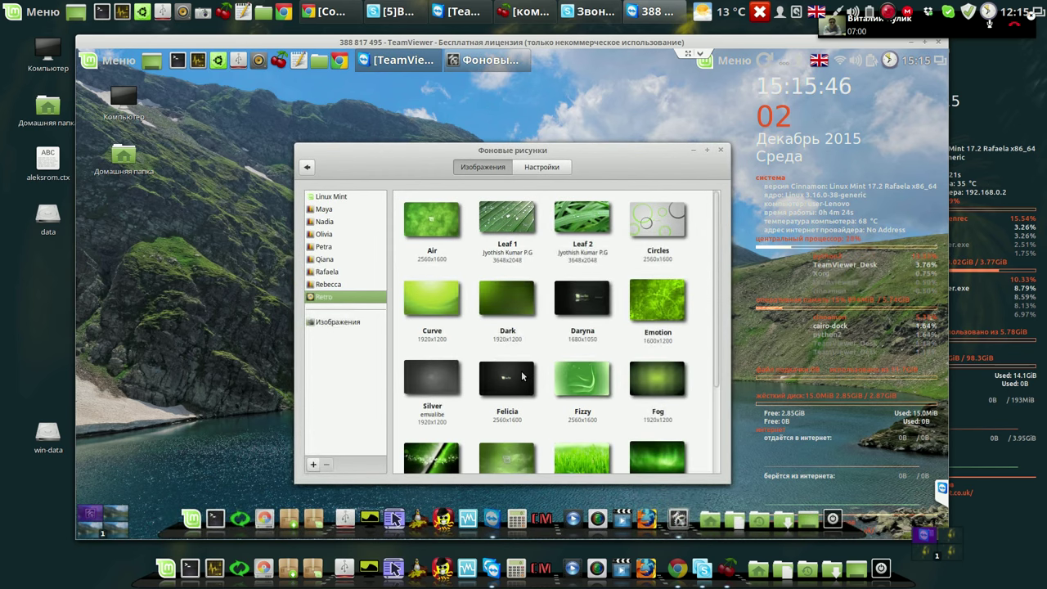
click(524, 376)
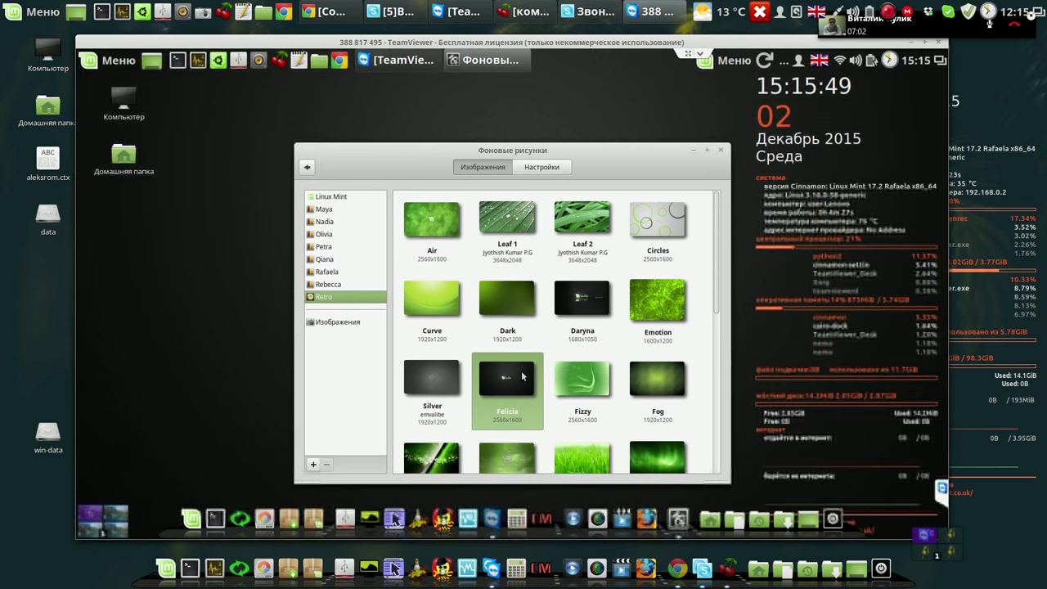
click(719, 152)
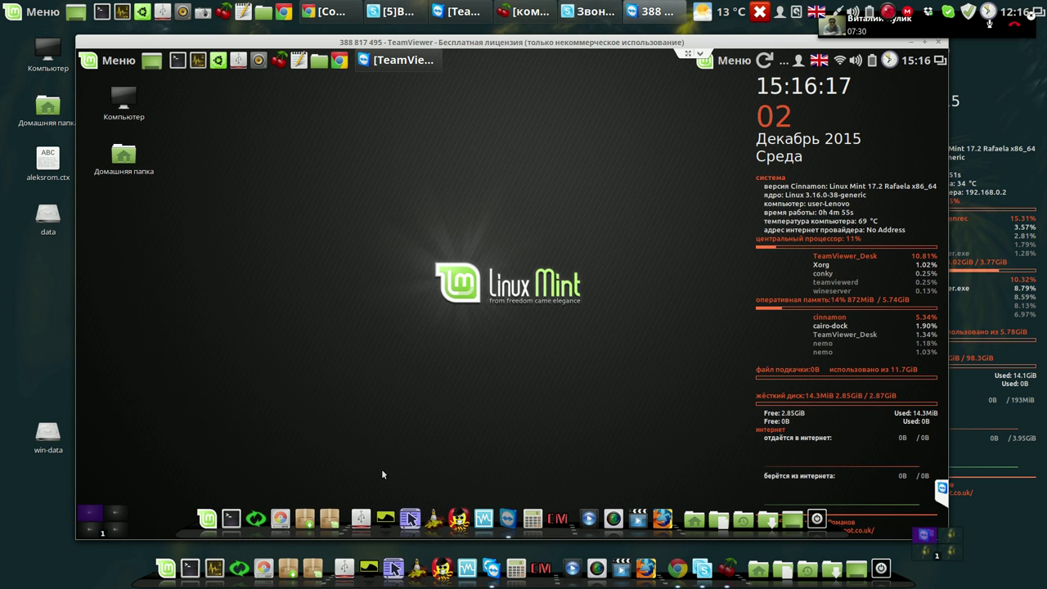
Close the USB formatter unused, then launch GParted from the dock, authenticating with the administrator password.
click(365, 522)
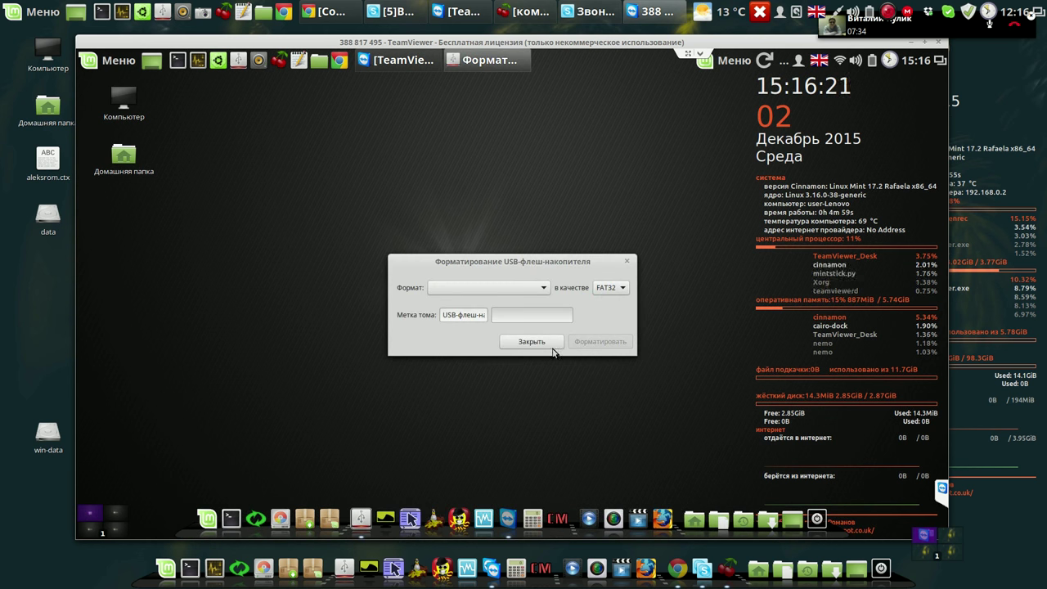
click(546, 342)
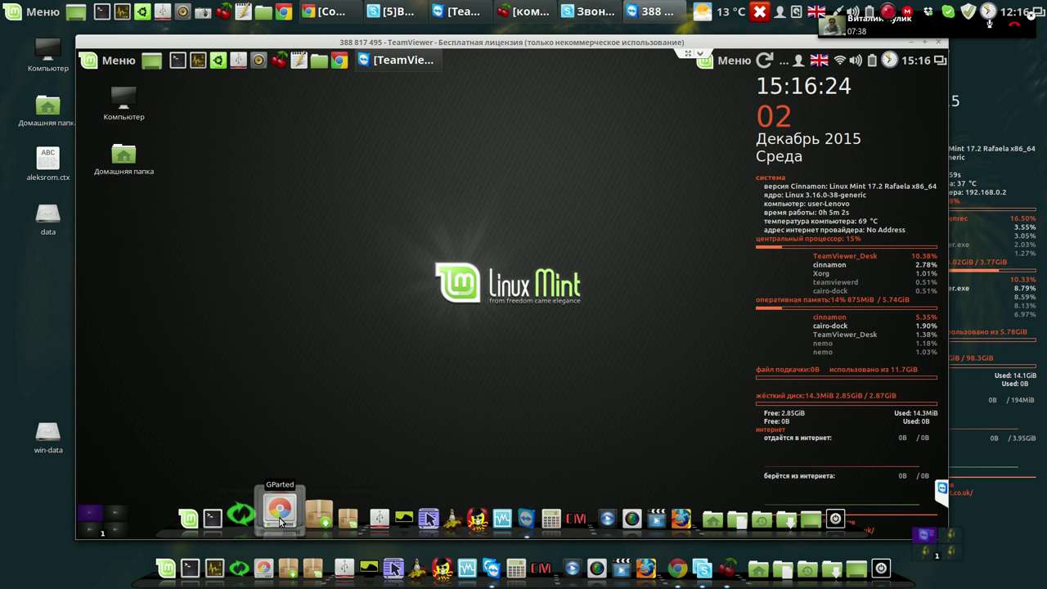
click(280, 521)
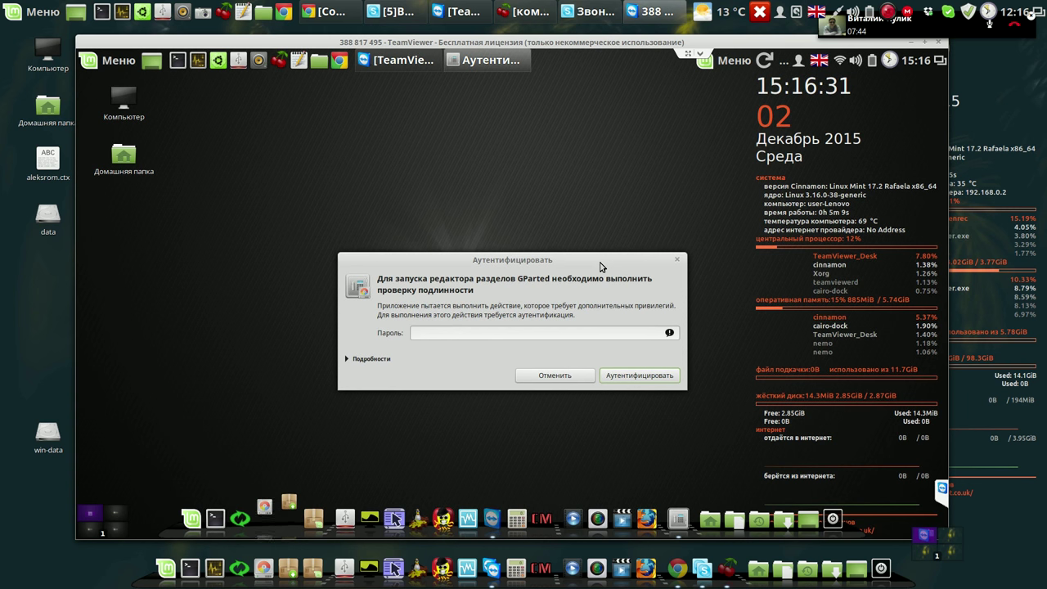
text(1)
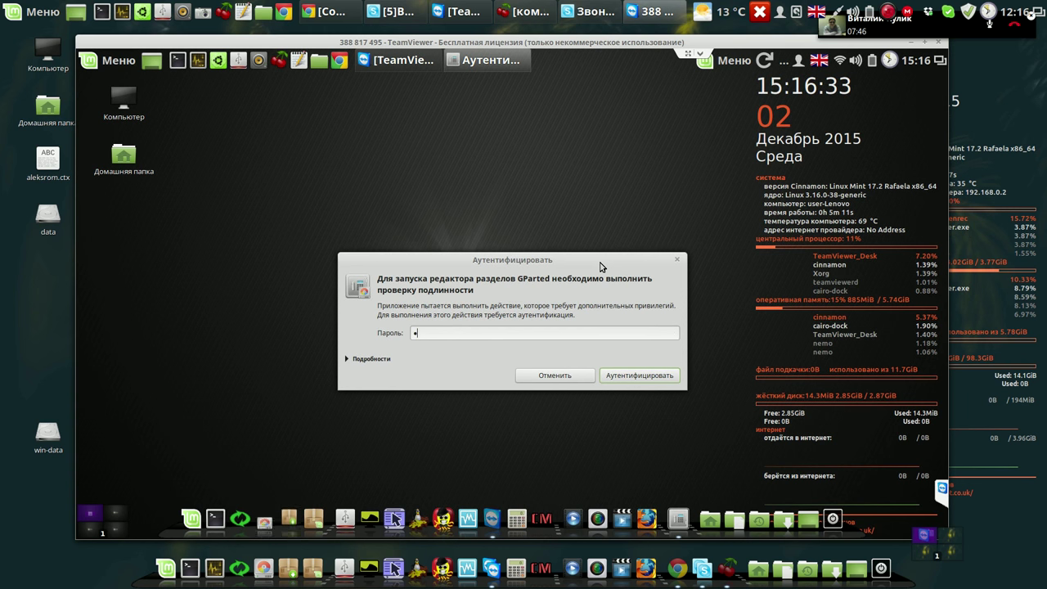
text(***)
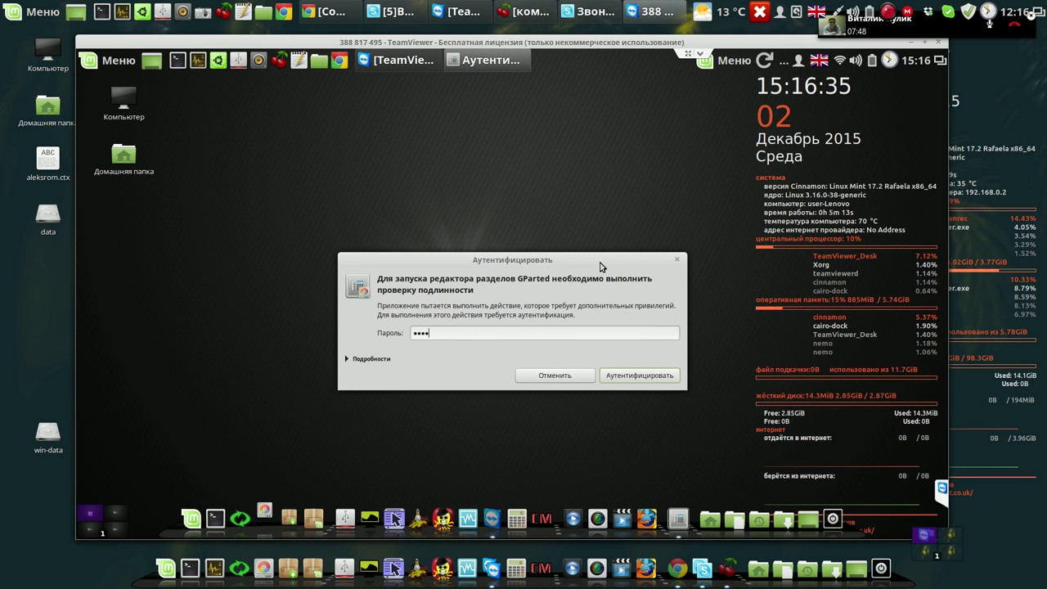
click(634, 367)
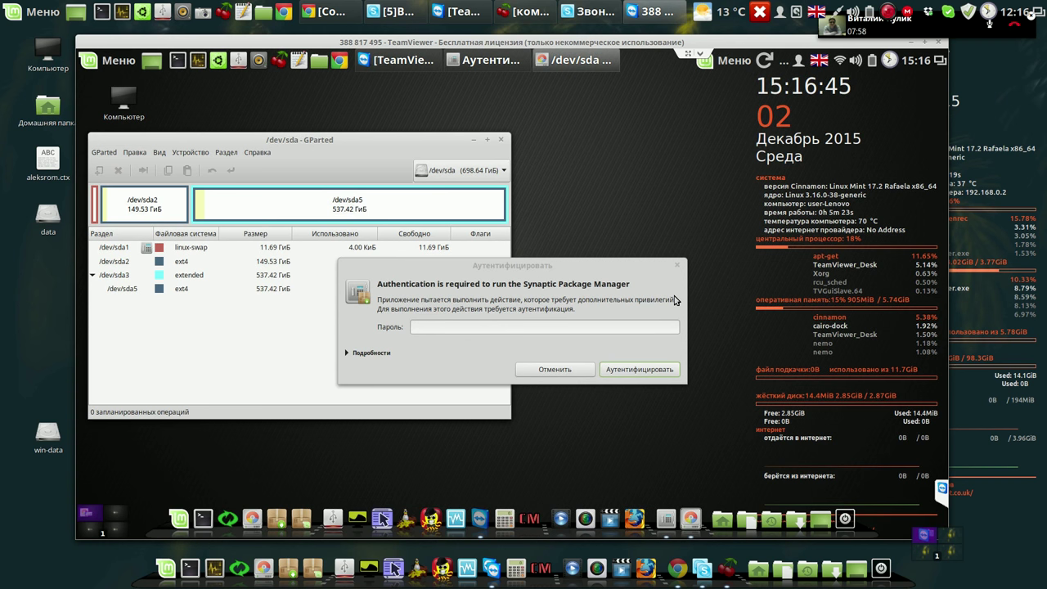
Cancel the Synaptic password prompt, nudge GParted right, and select the 149.53 GiB /dev/sda2 partition.
click(678, 265)
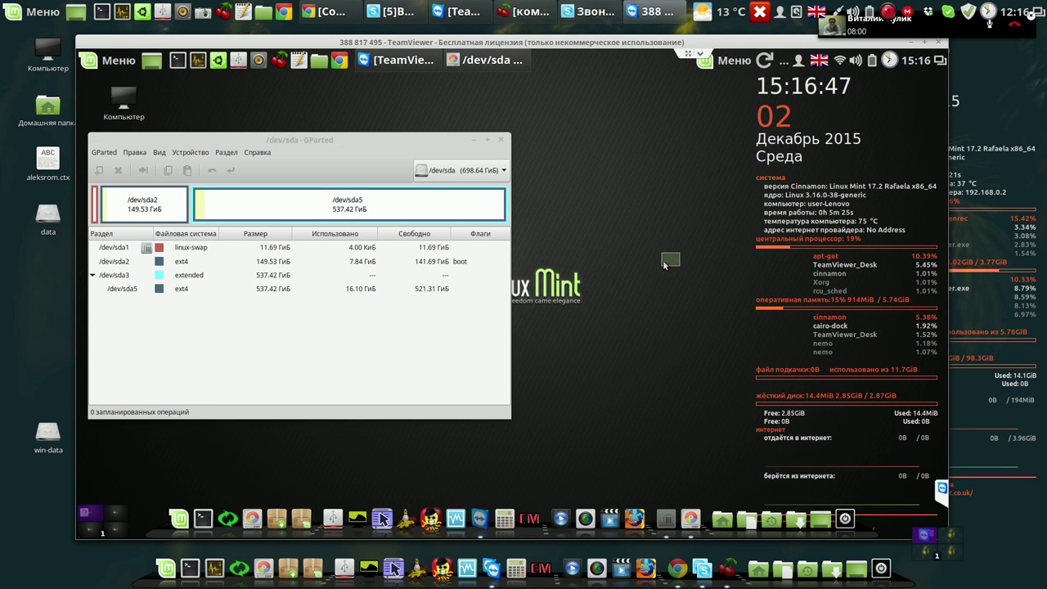
click(442, 143)
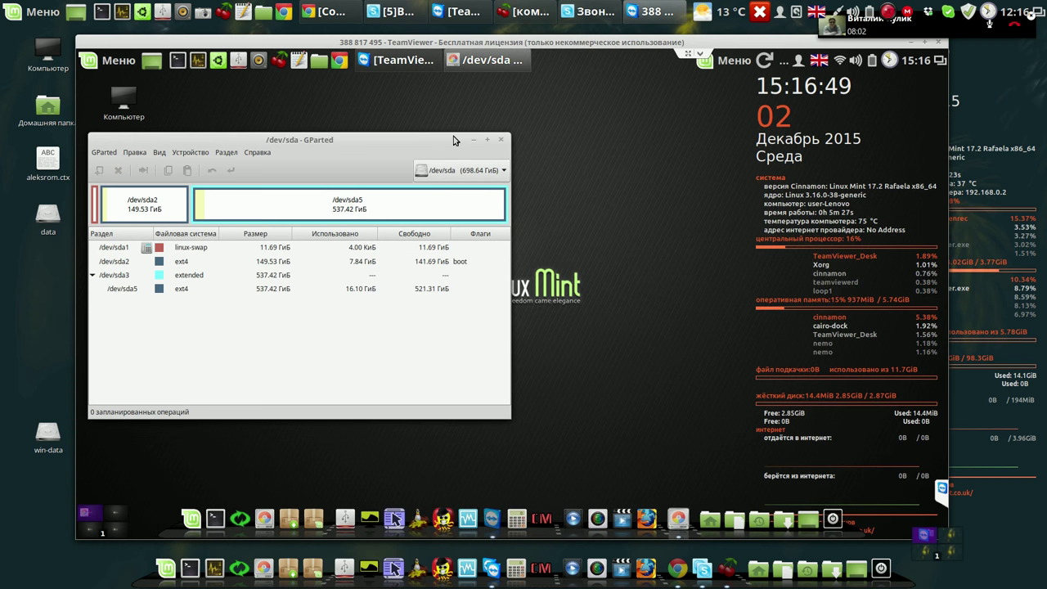
drag(409, 135, 463, 123)
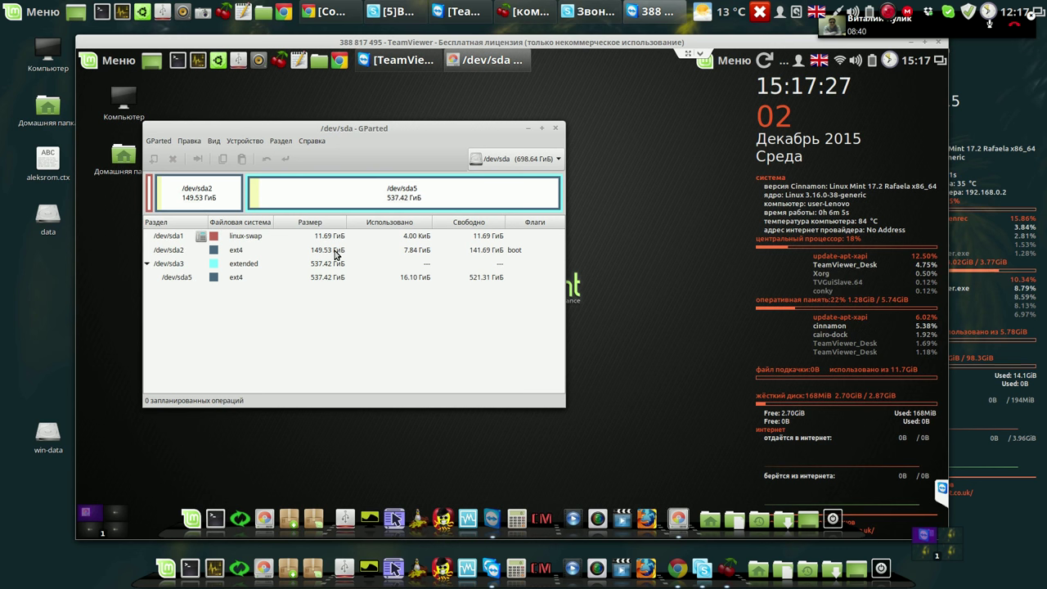
click(336, 253)
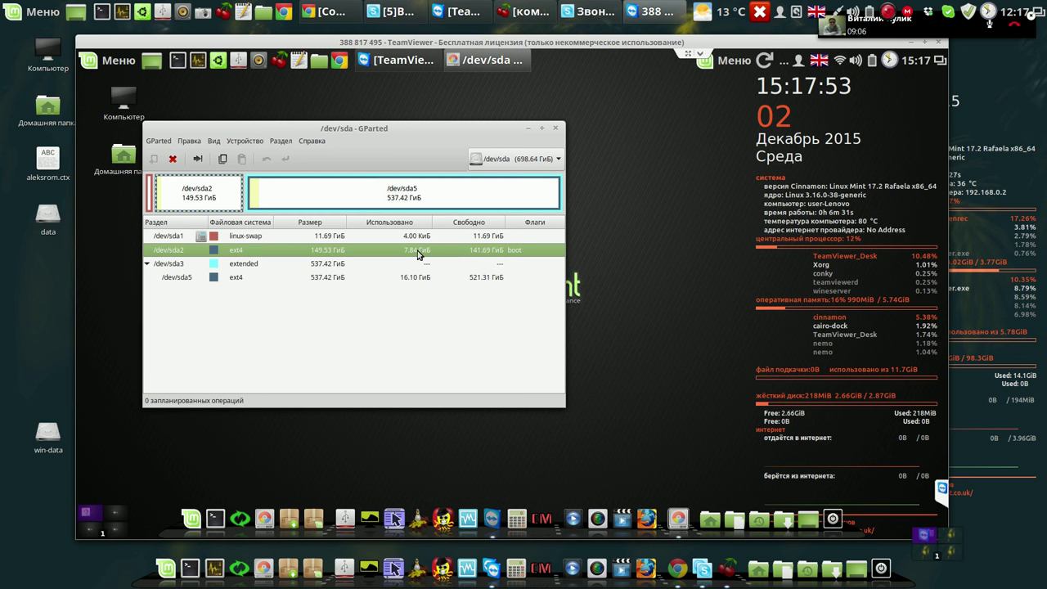
Queue a resize of /dev/sda2 down to about 68596 MiB, leaving 82.54 GiB unallocated.
right_click(417, 255)
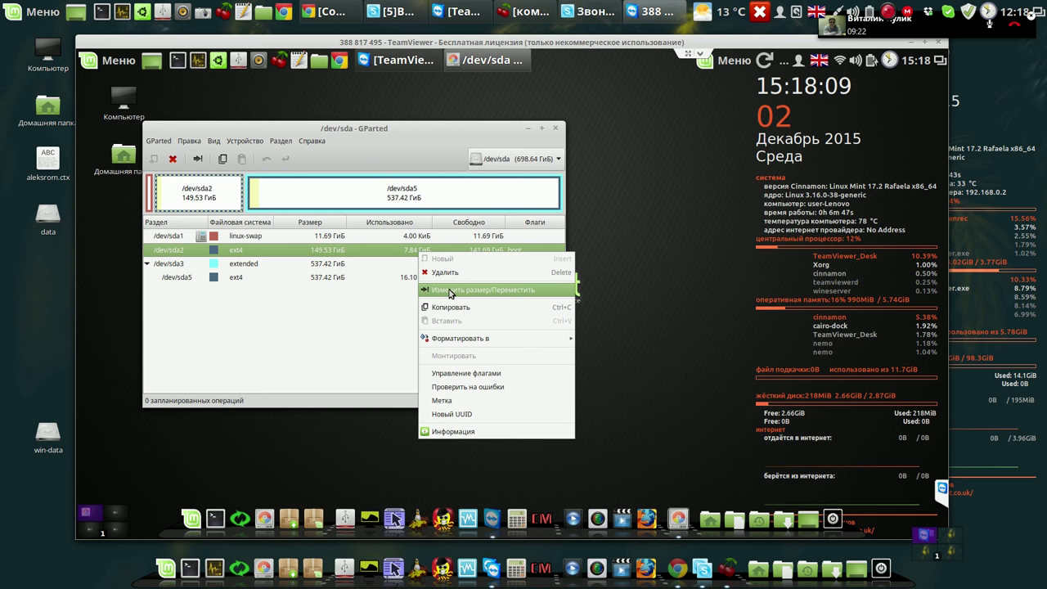
click(449, 291)
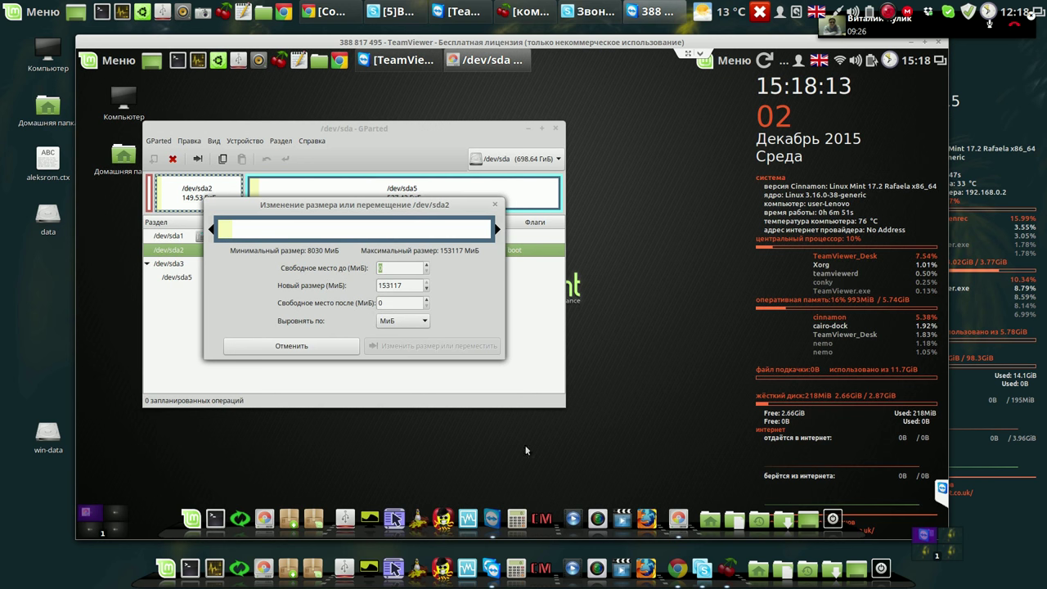
click(518, 524)
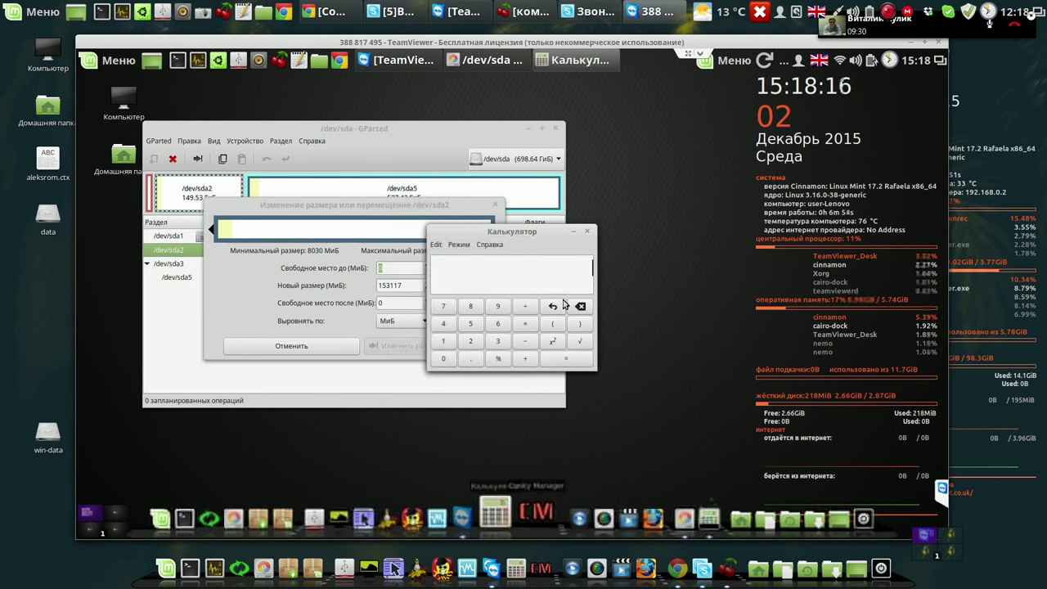
click(587, 235)
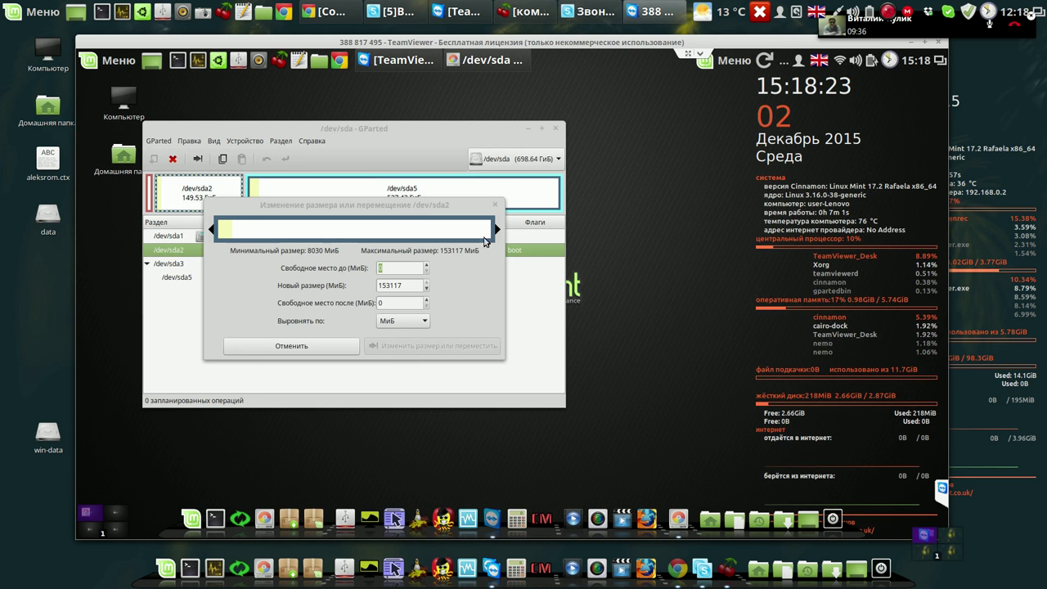
click(496, 229)
drag(481, 229, 346, 231)
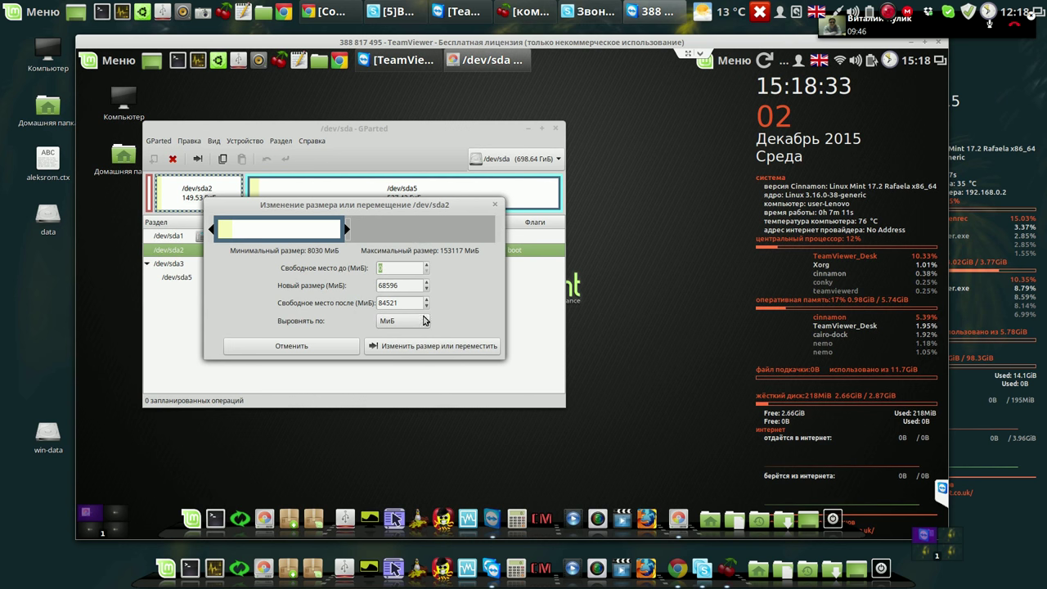
click(419, 346)
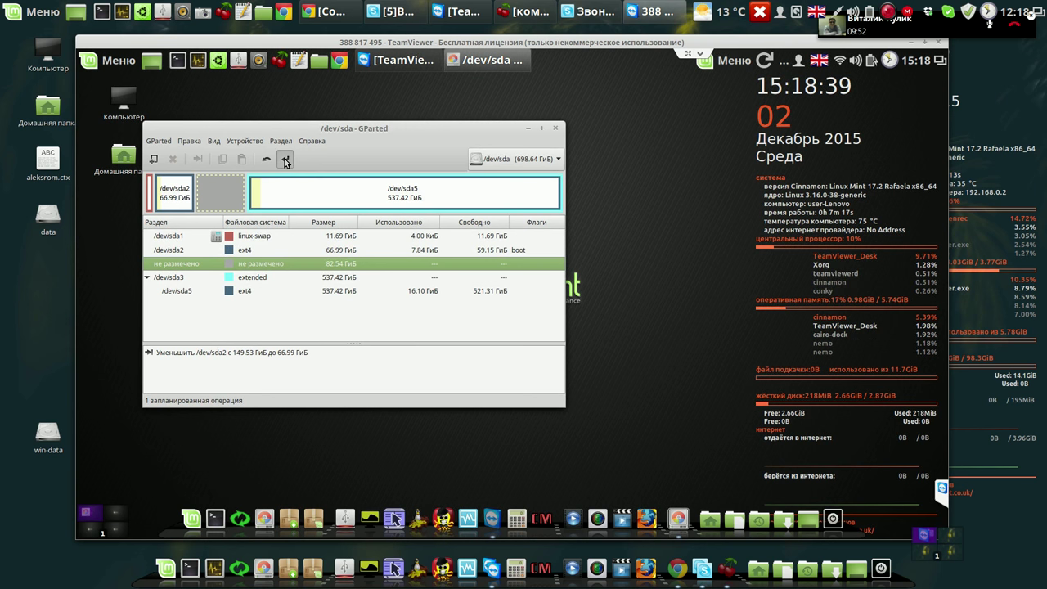
Apply the pending shrink, confirm the data-loss warning, and move the progress window aside.
click(286, 160)
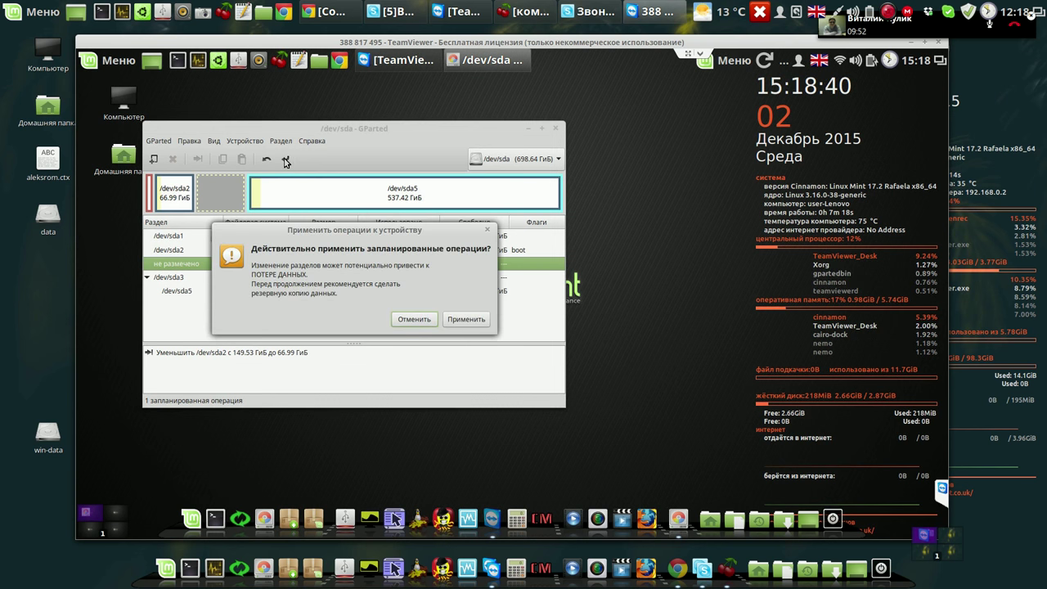
click(464, 320)
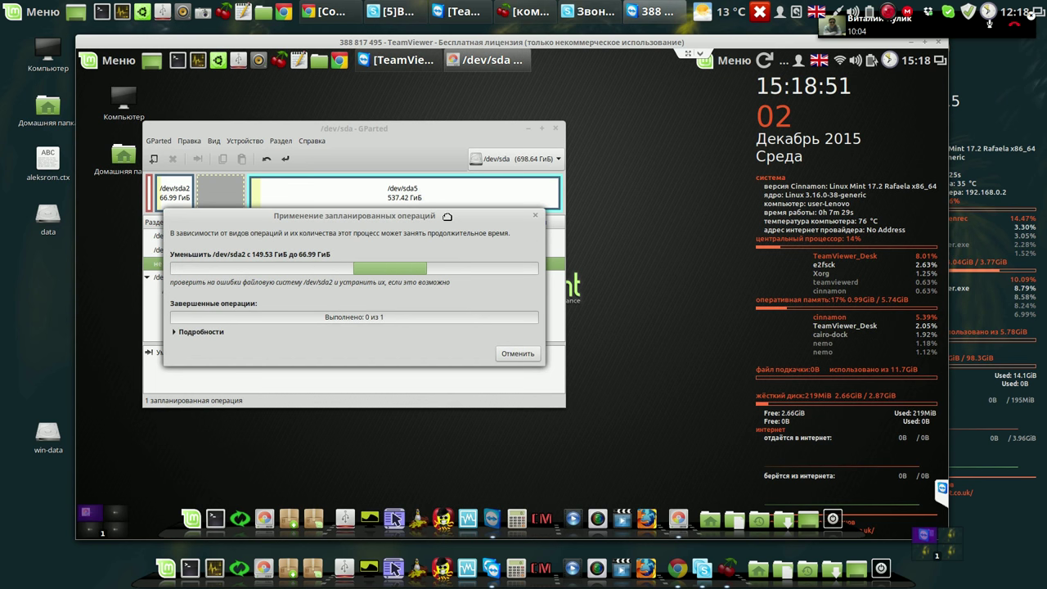
drag(479, 127, 481, 129)
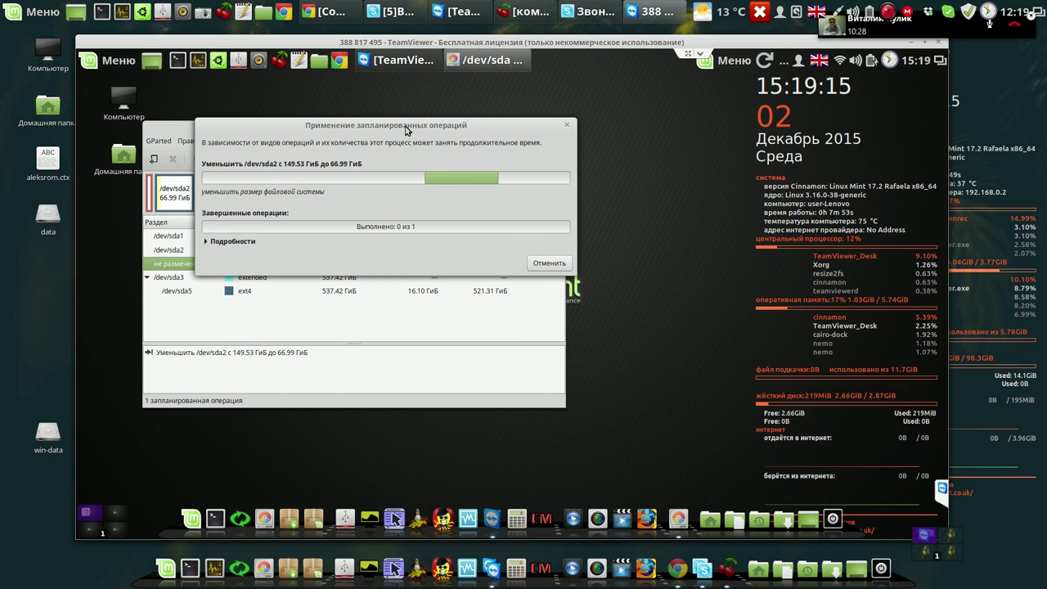
drag(403, 128, 391, 113)
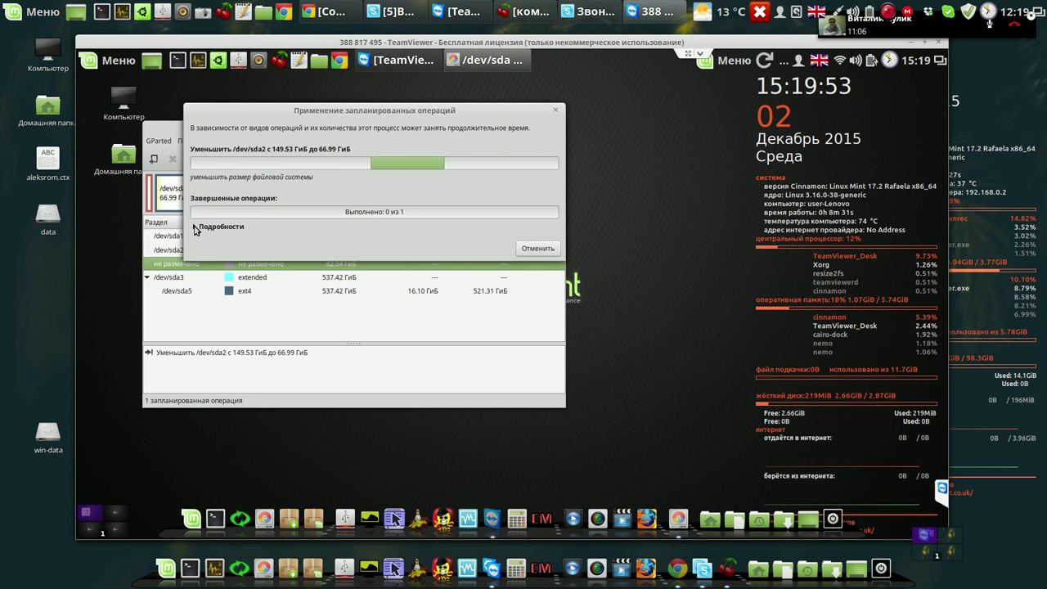
Expand the operation details down to the resize2fs log, then close GParted after the shrink completes.
click(196, 228)
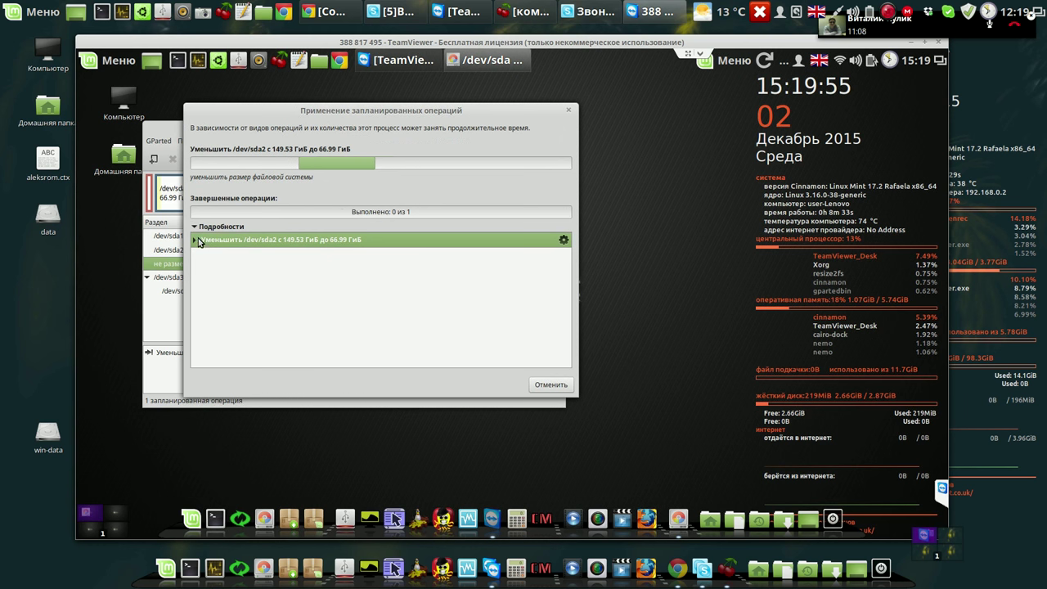
click(195, 241)
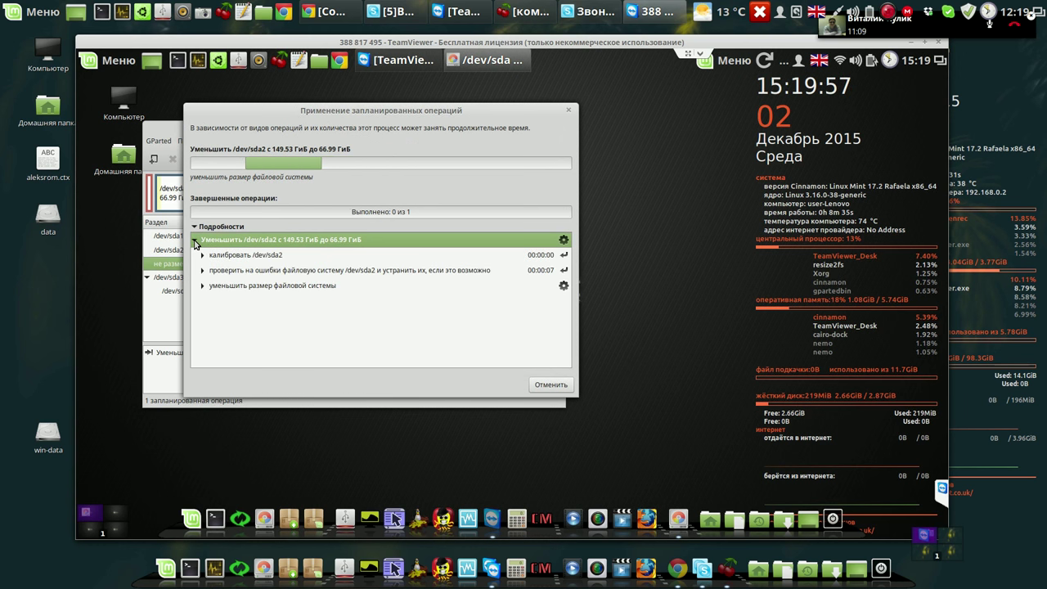
click(203, 286)
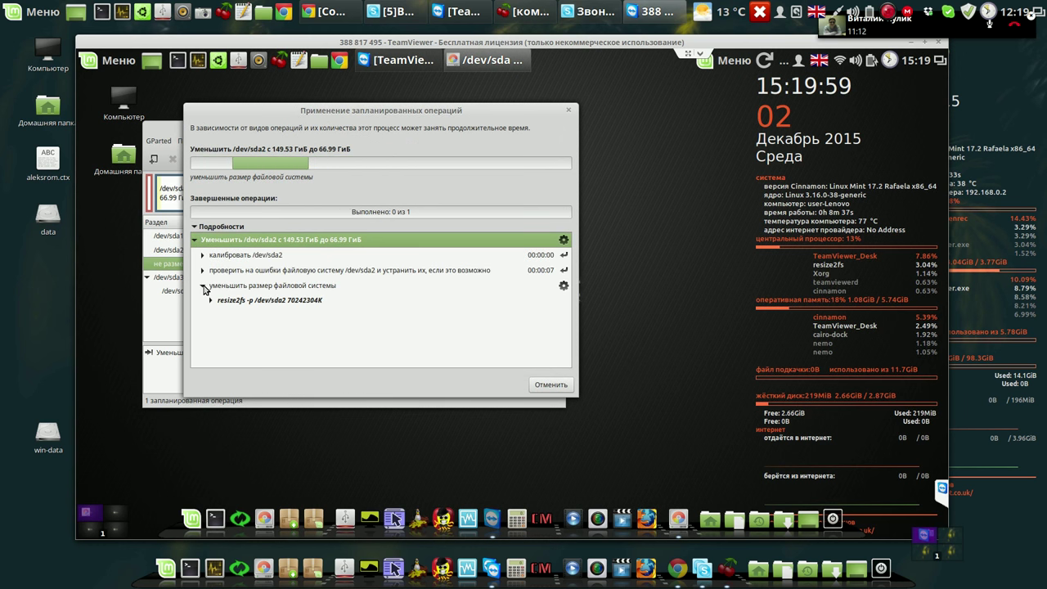
click(211, 301)
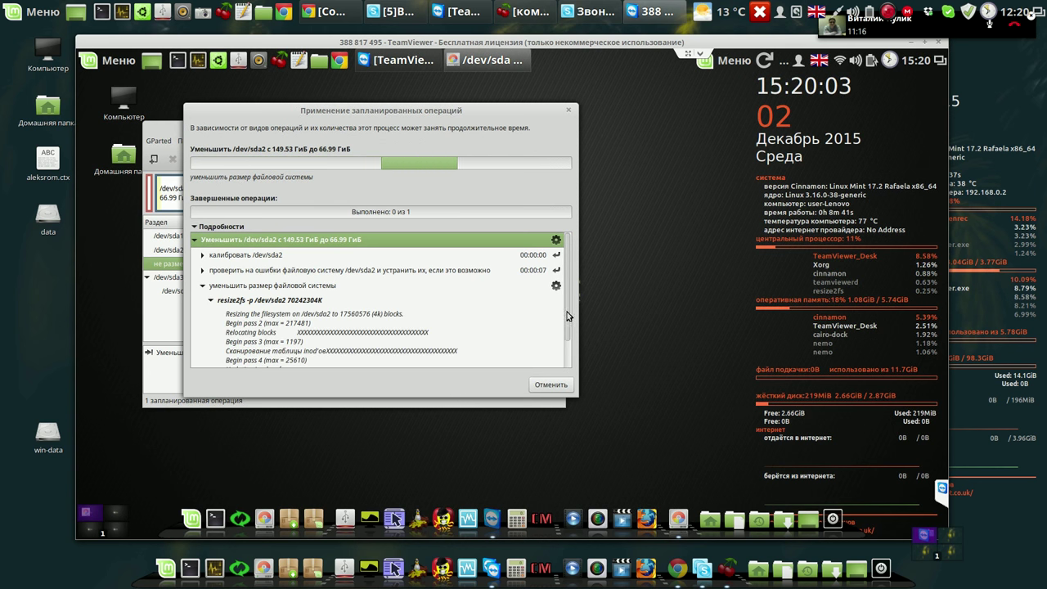
scroll(568, 348, down, 1)
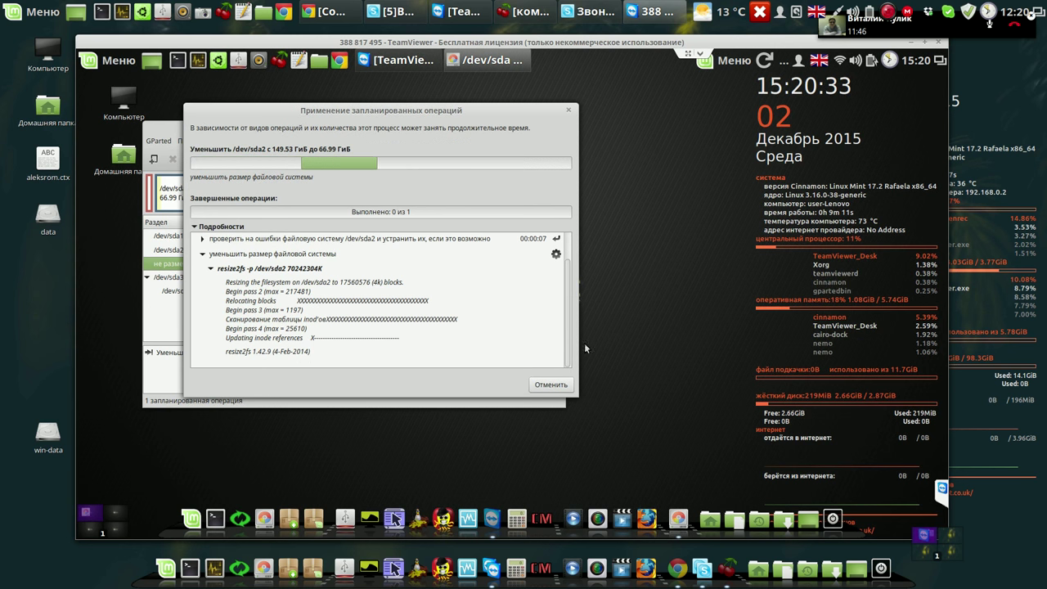
click(888, 11)
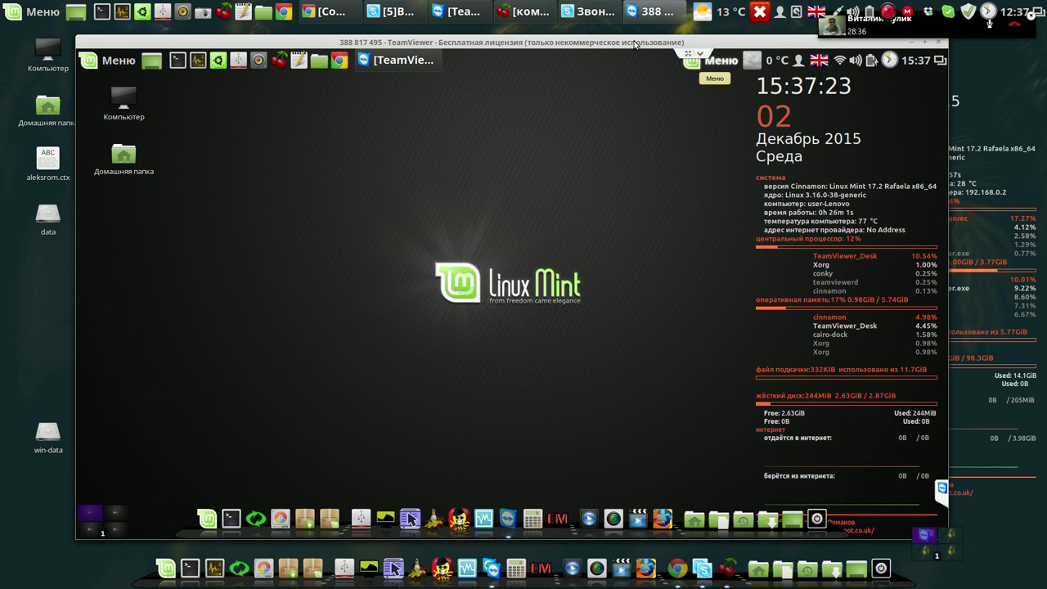
Shut down the remote Linux Mint machine from the Mint Menu with Выключить, then hide the session toolbar.
click(97, 62)
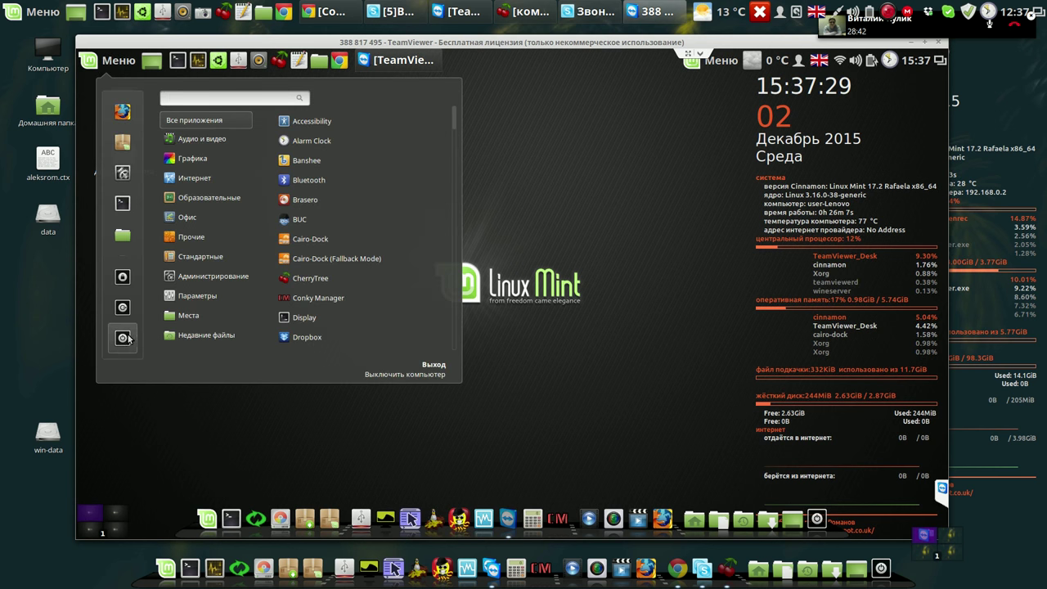
click(123, 339)
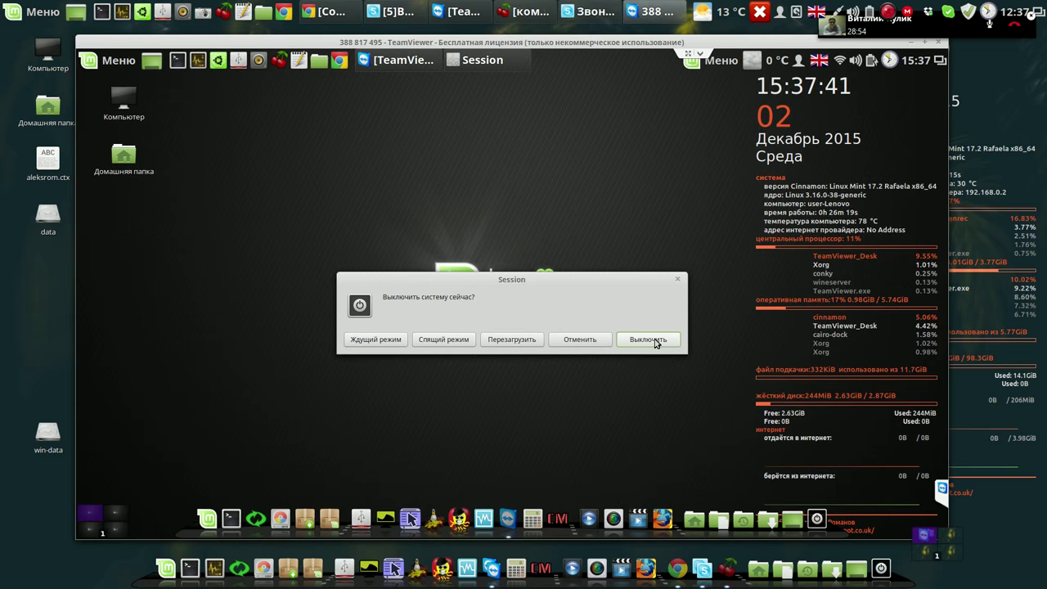
click(649, 339)
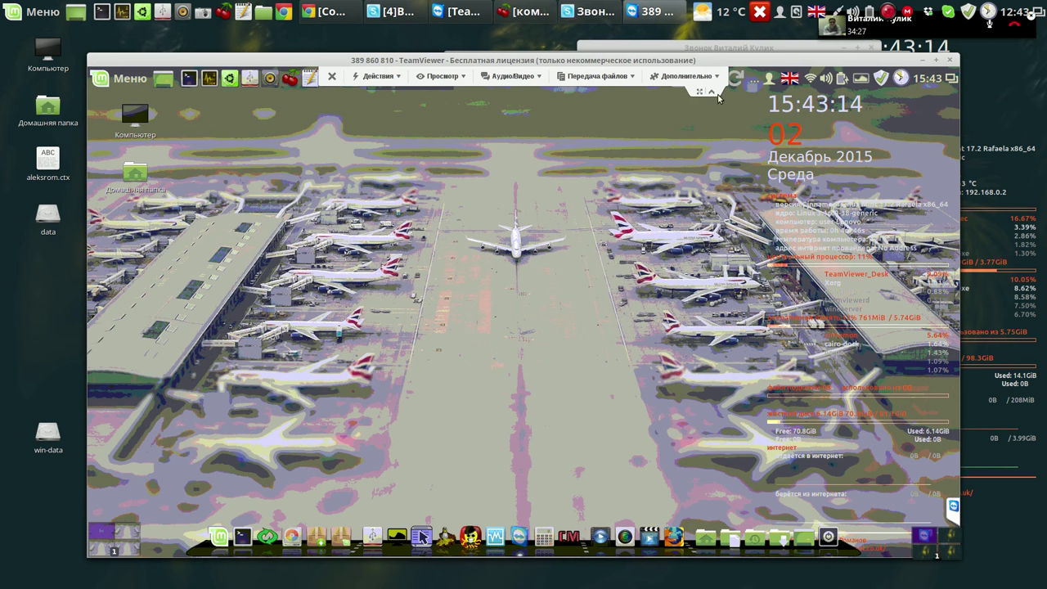
click(711, 93)
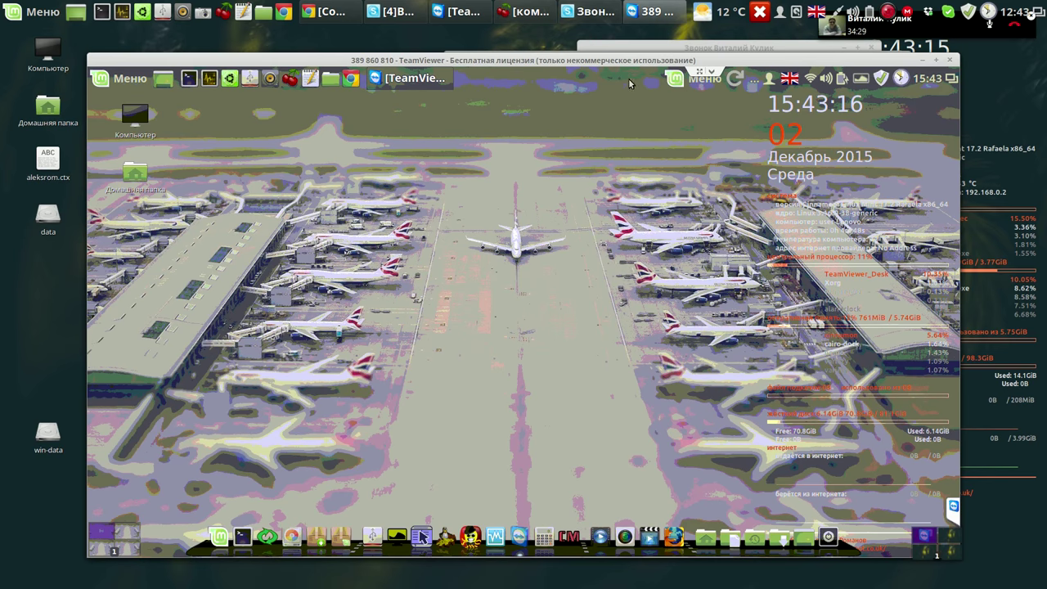
Move the remote session window up-left and open Change Desktop Background from the desktop menu.
drag(644, 63, 589, 47)
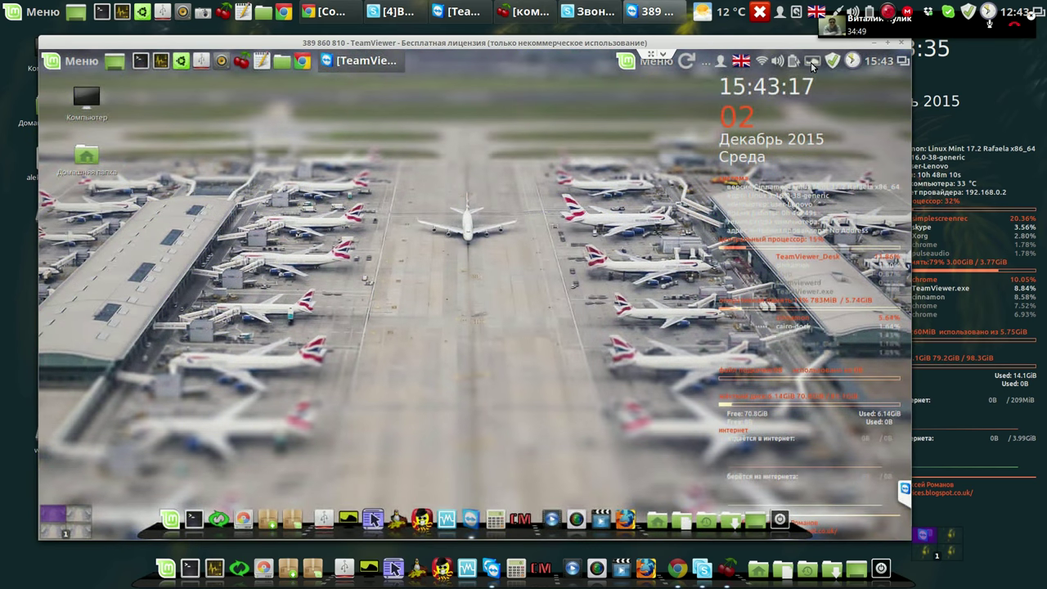
click(813, 66)
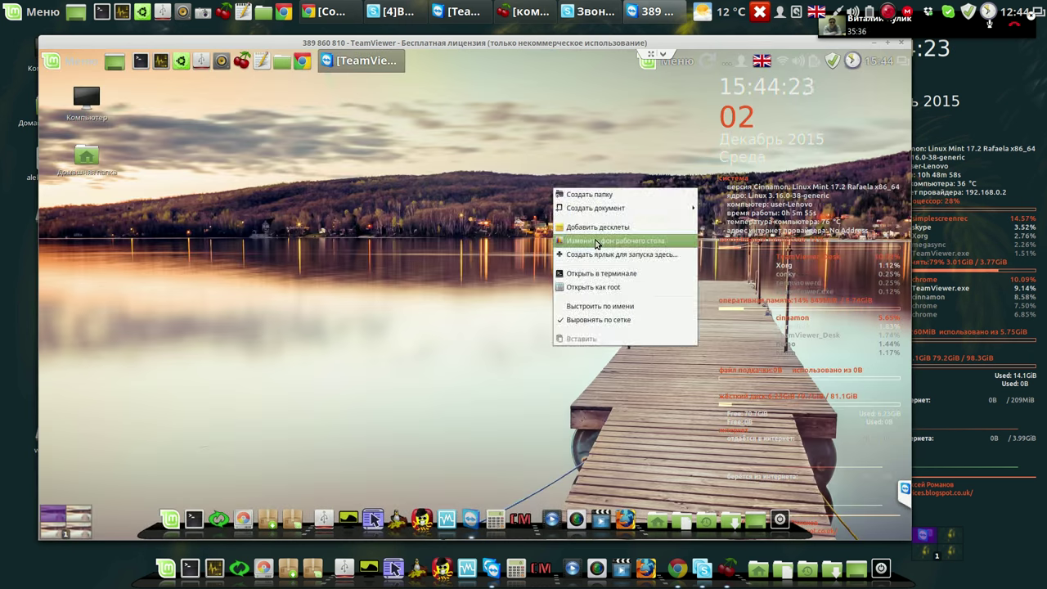
click(596, 243)
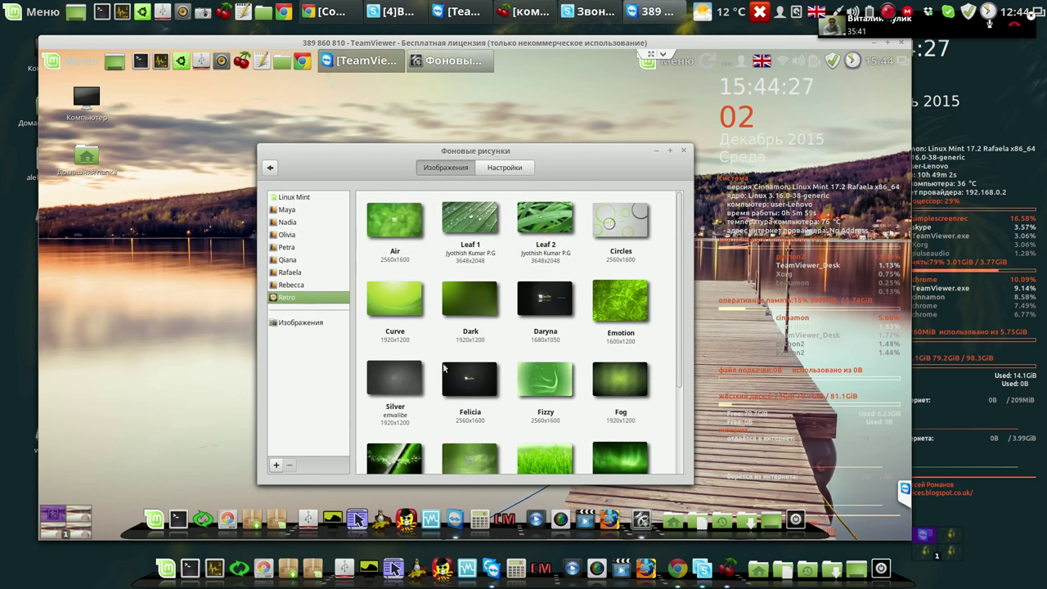
Set Felicia as the wallpaper, close Фоновые рисунки, and open Настройки даты и времени from the panel clock.
click(471, 378)
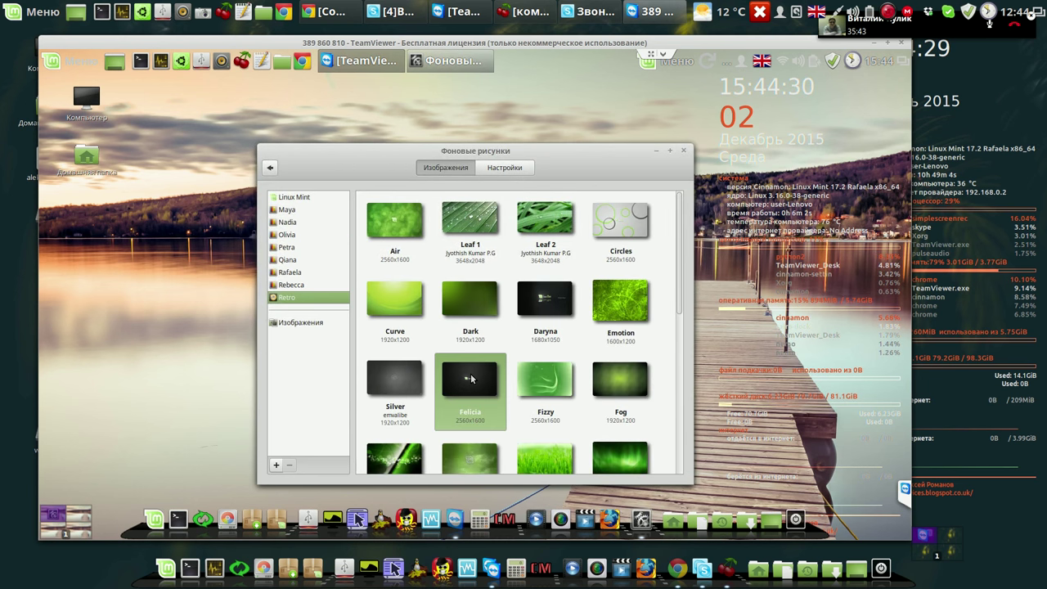
click(685, 153)
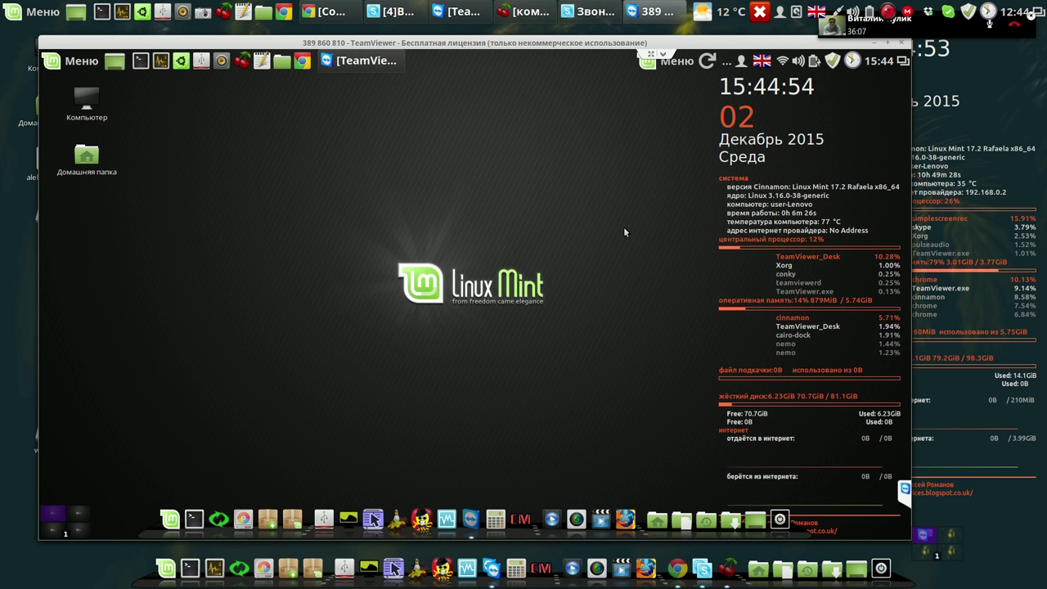
click(880, 62)
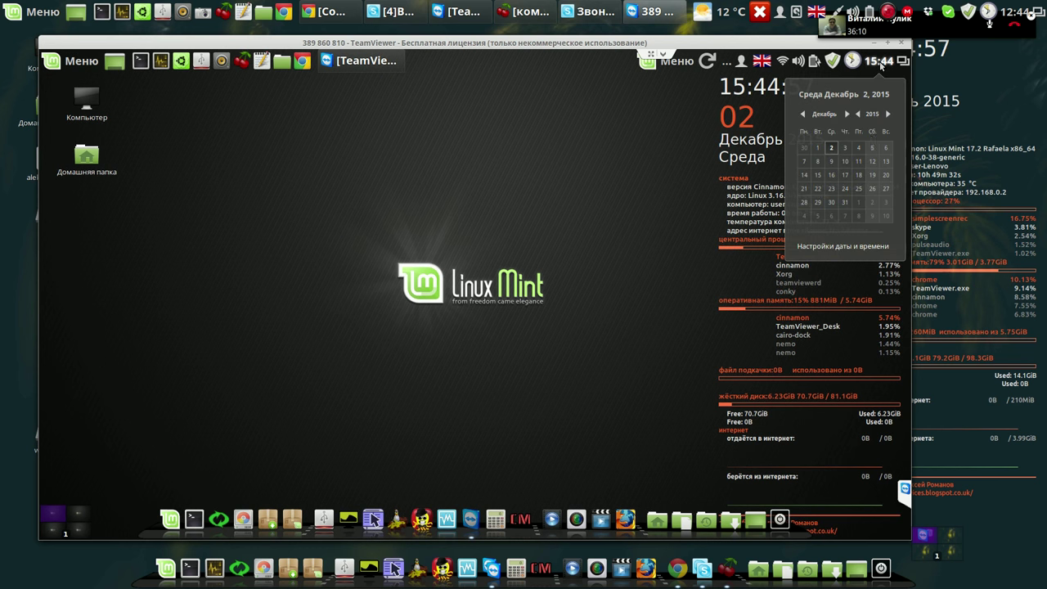
click(844, 246)
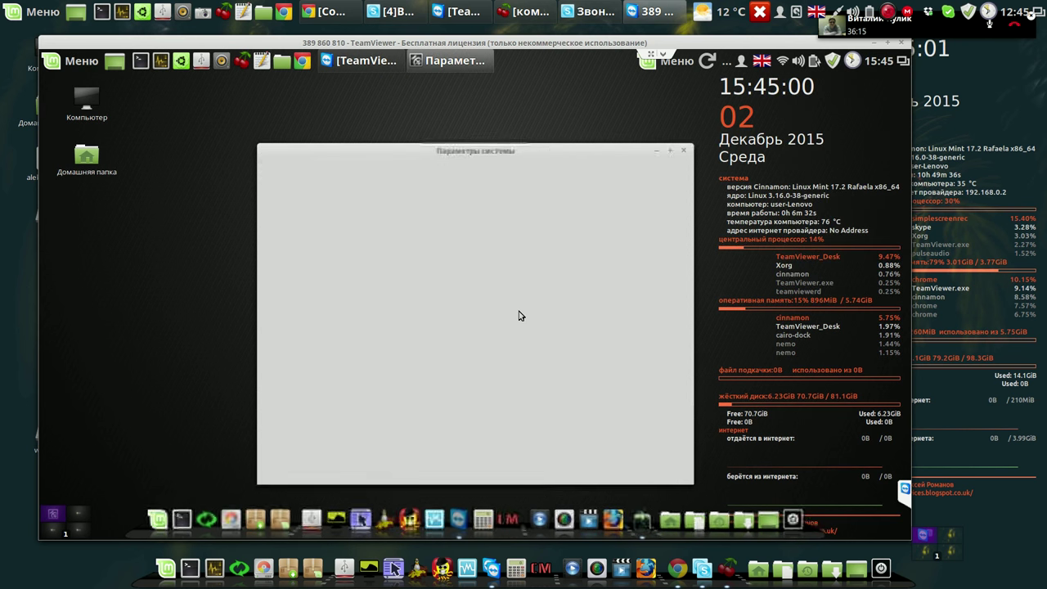
Unlock the Date and Time settings by submitting the administrator password.
click(682, 350)
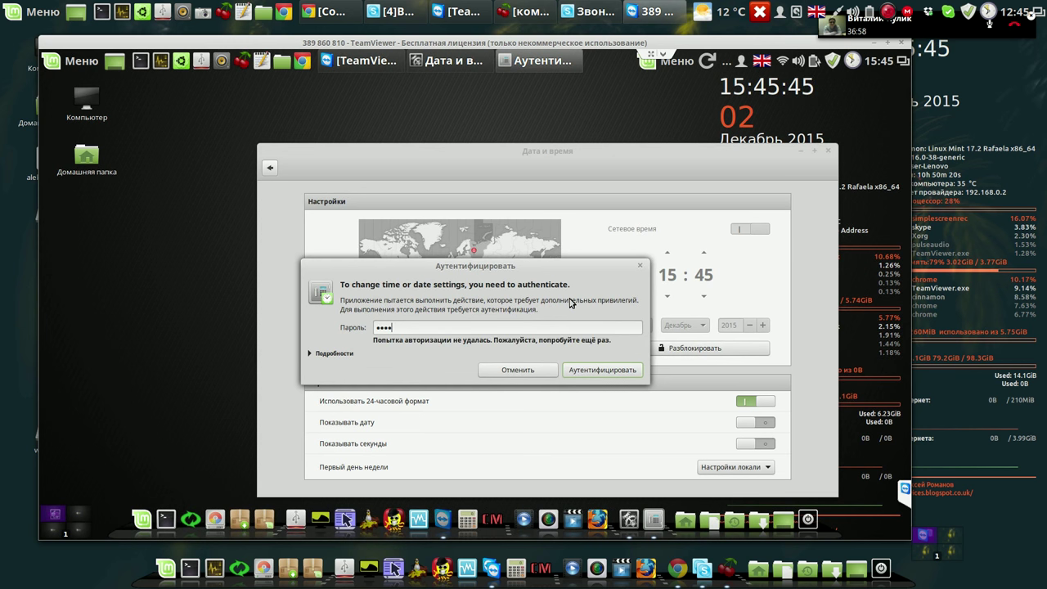
key(Return)
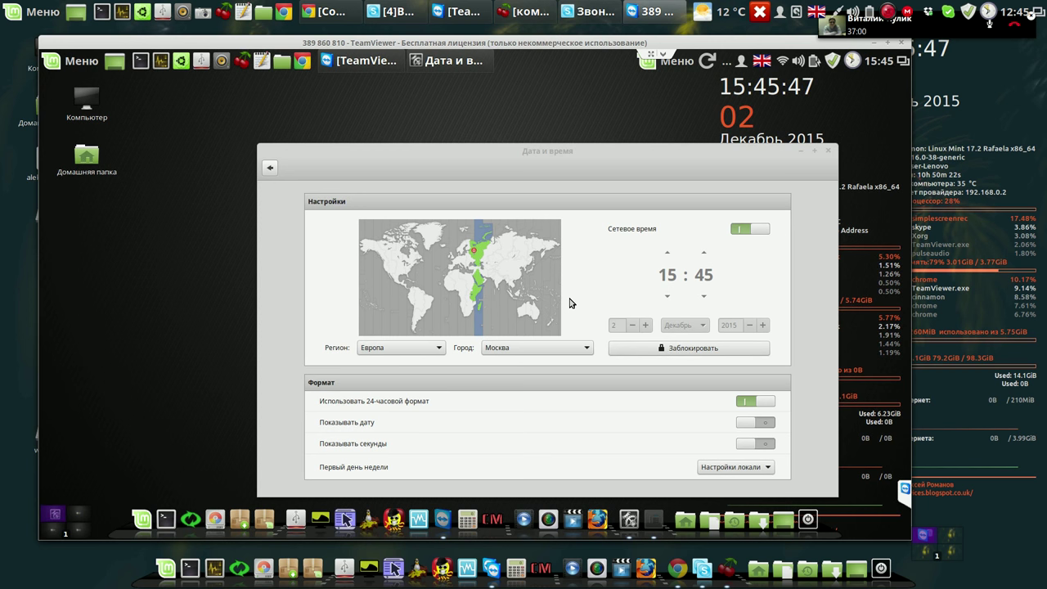
Set the time zone to Asia/Novosibirsk on the map, leaving the city list at Москва.
click(585, 349)
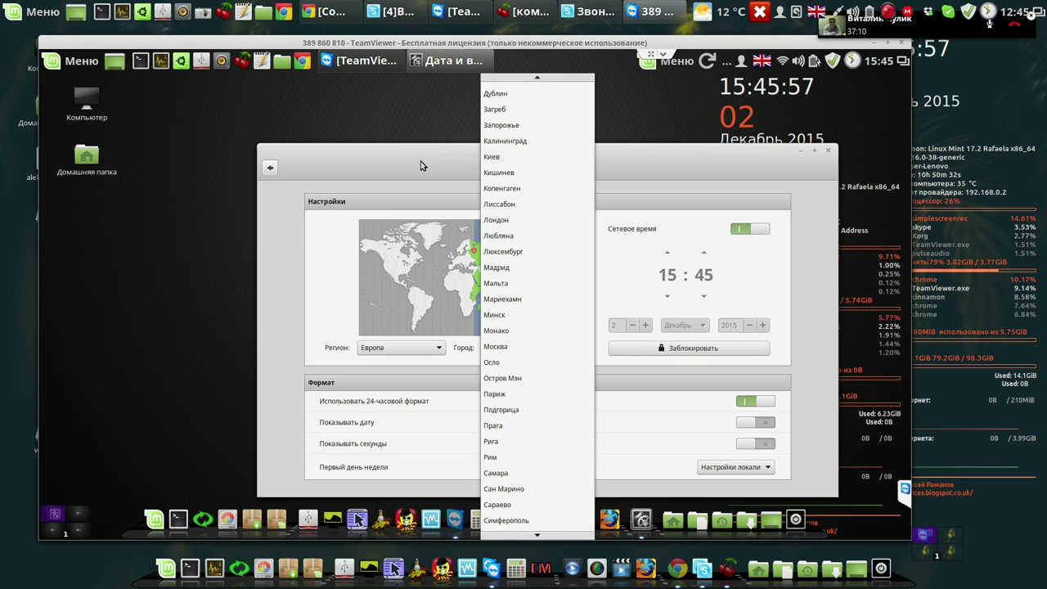
click(424, 192)
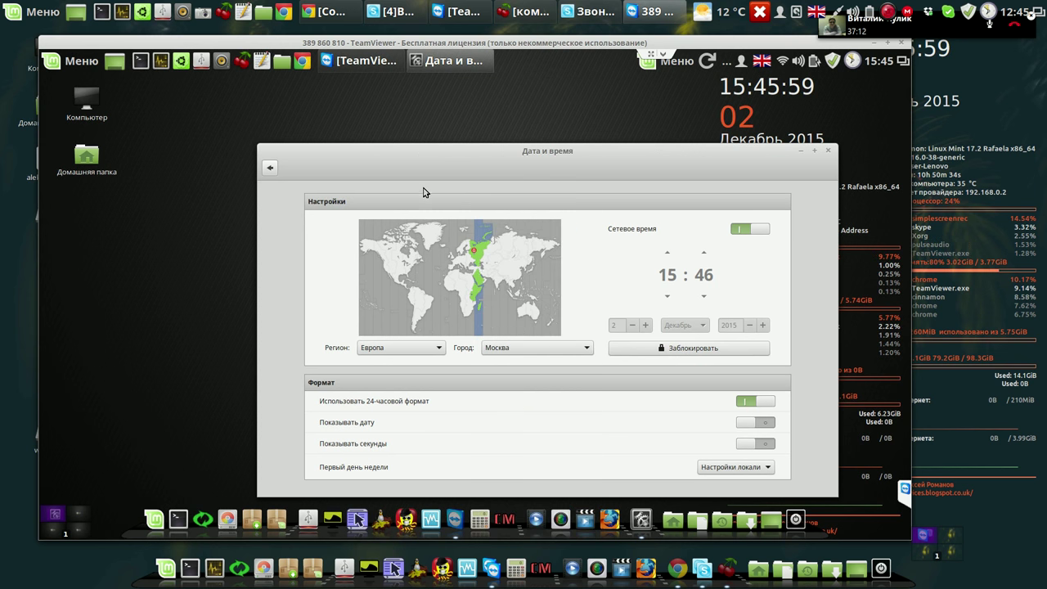
click(499, 261)
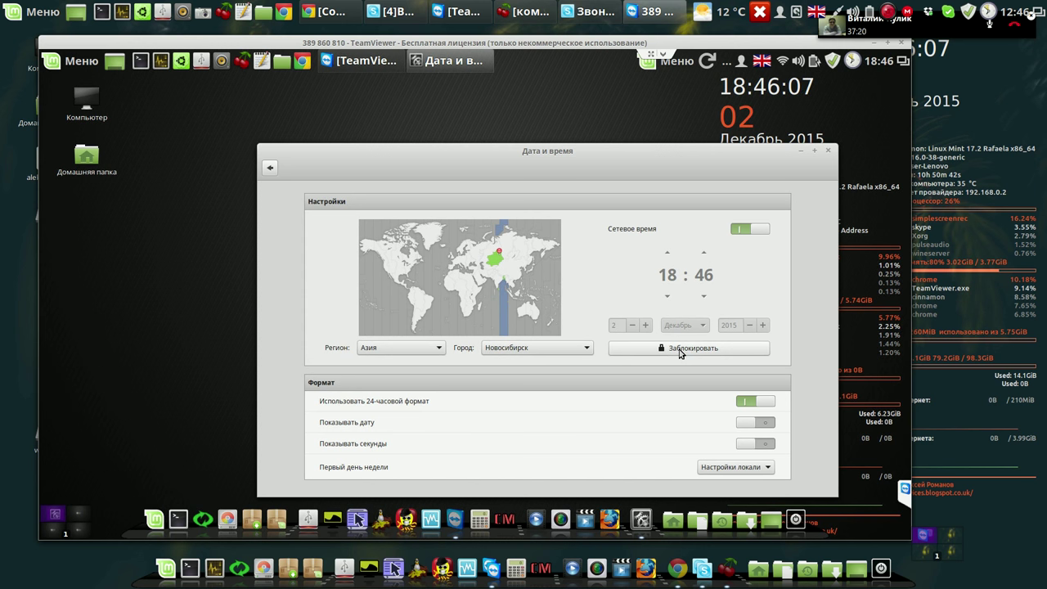
Lock and close the Date and Time settings, then bring up the CherryTree notes.
click(679, 348)
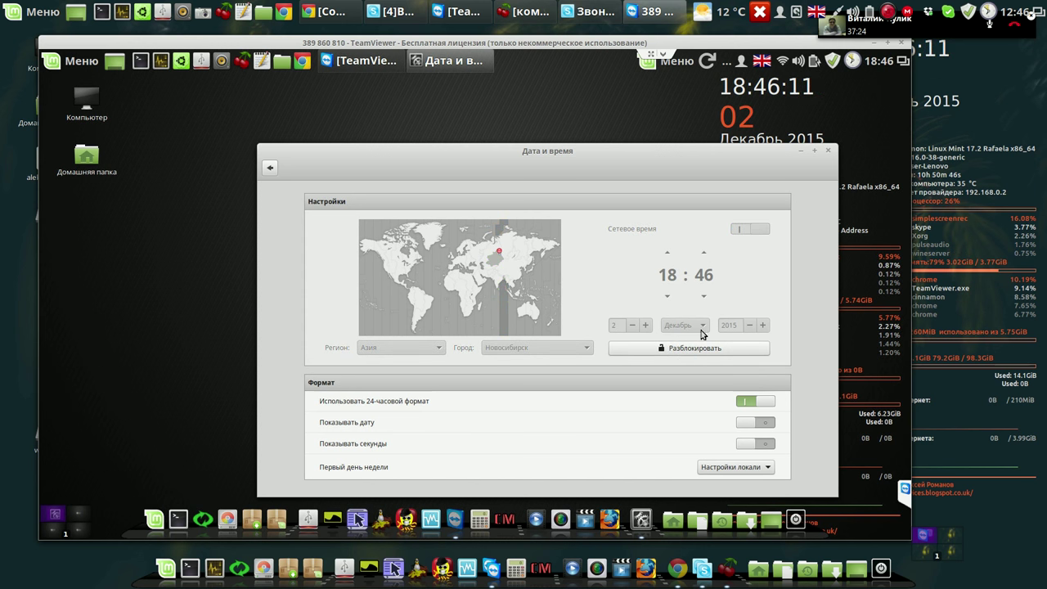
click(829, 153)
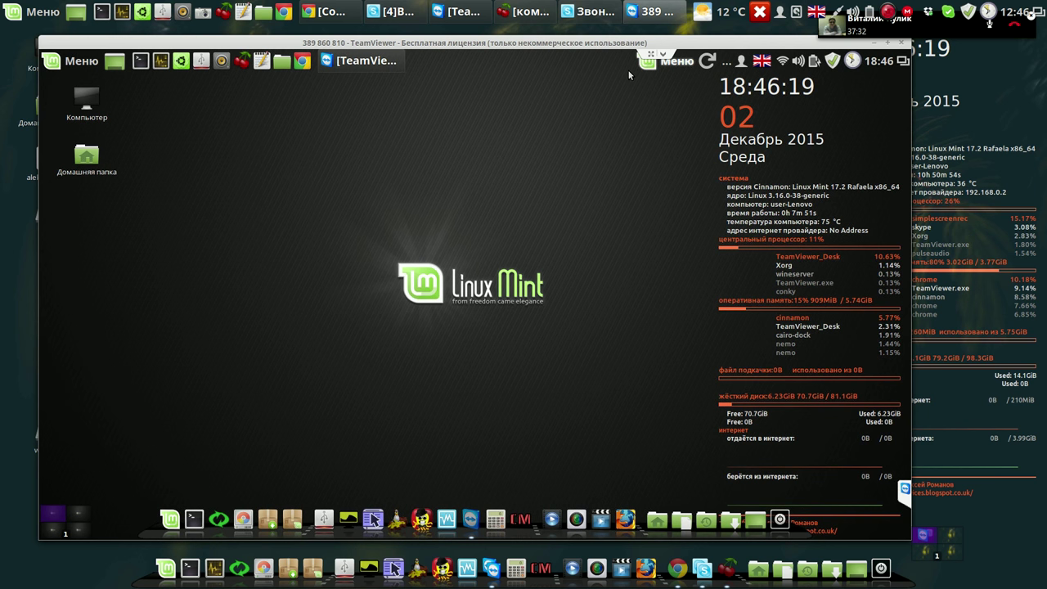
click(242, 64)
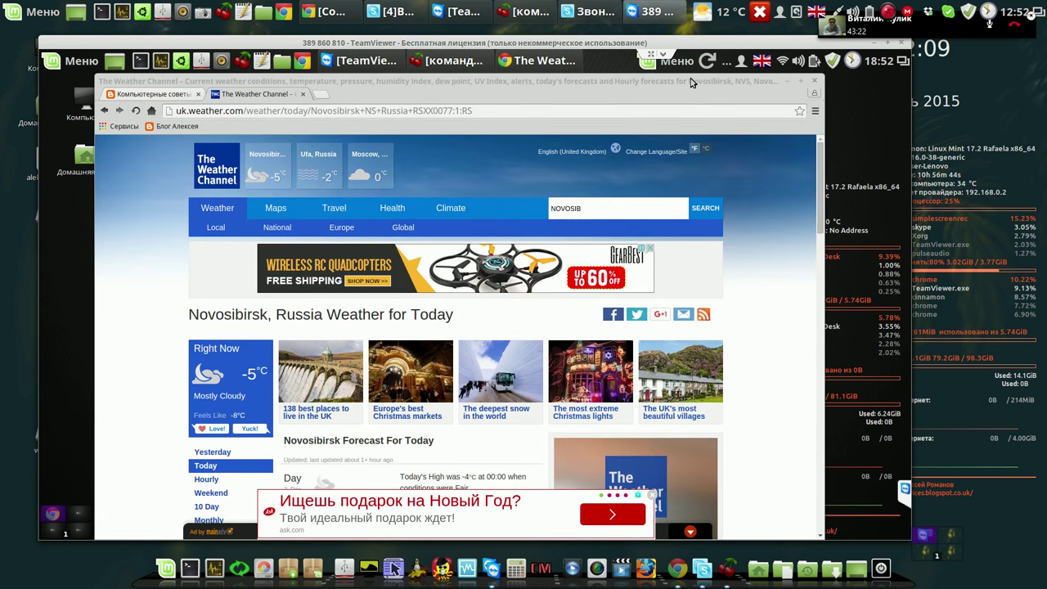
Close the weather web page and change the weather applet's location code to RSXX6528.
key(alt+F4)
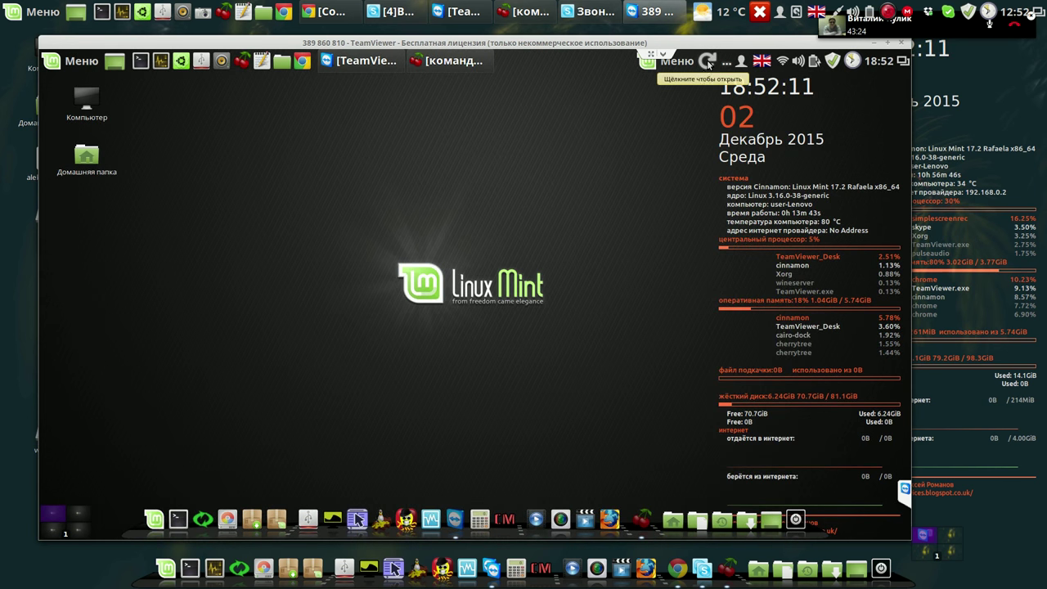
right_click(709, 63)
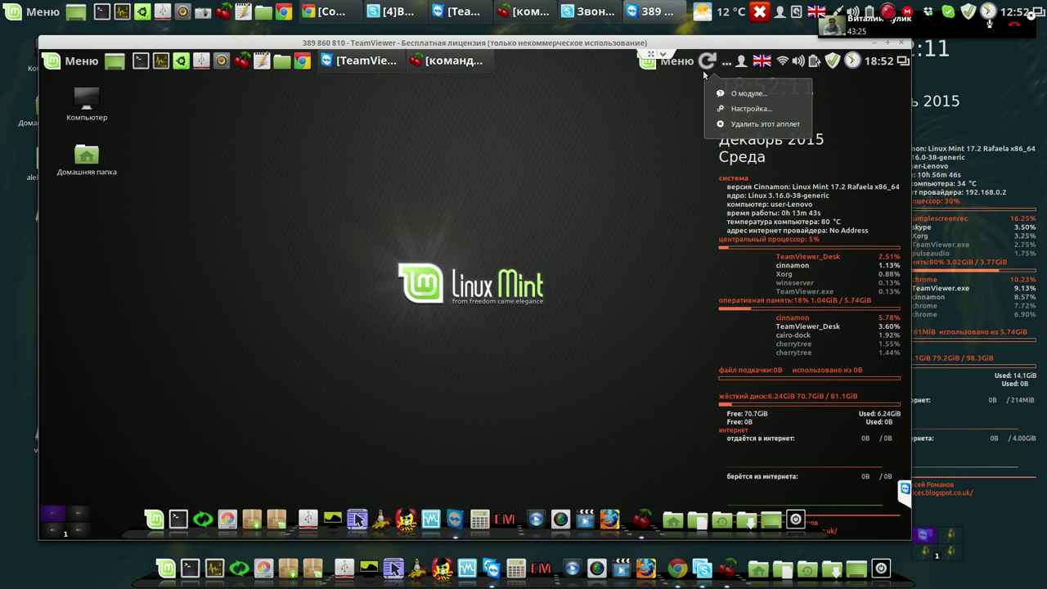
click(740, 111)
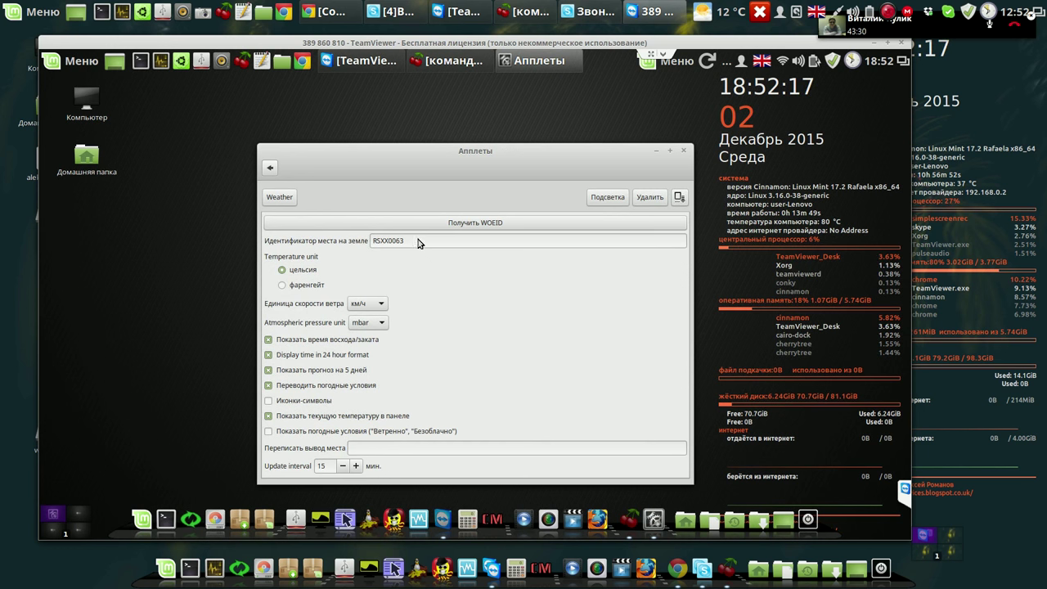
drag(385, 243, 371, 243)
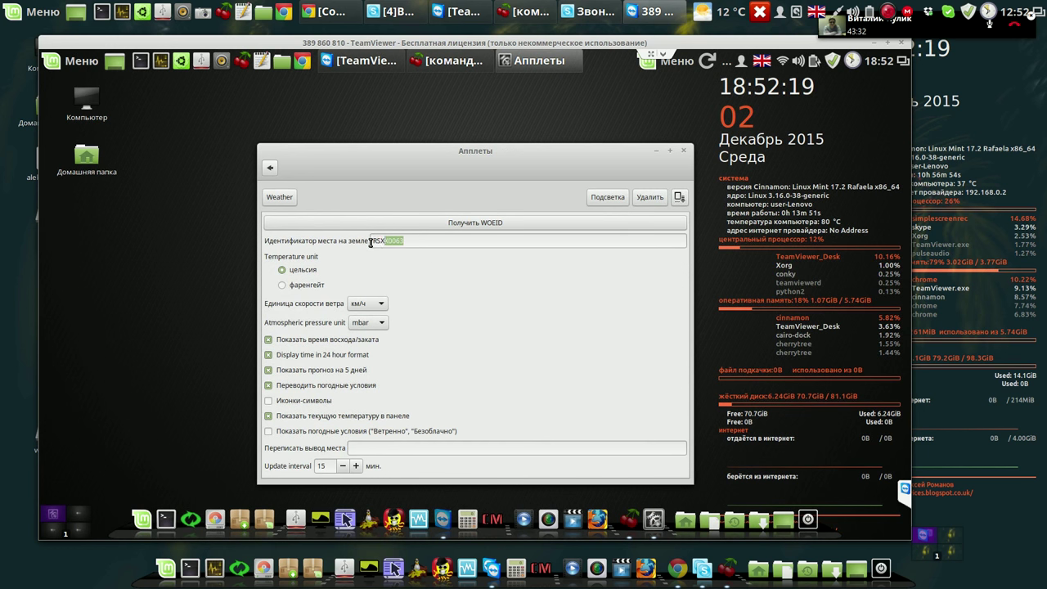
right_click(377, 242)
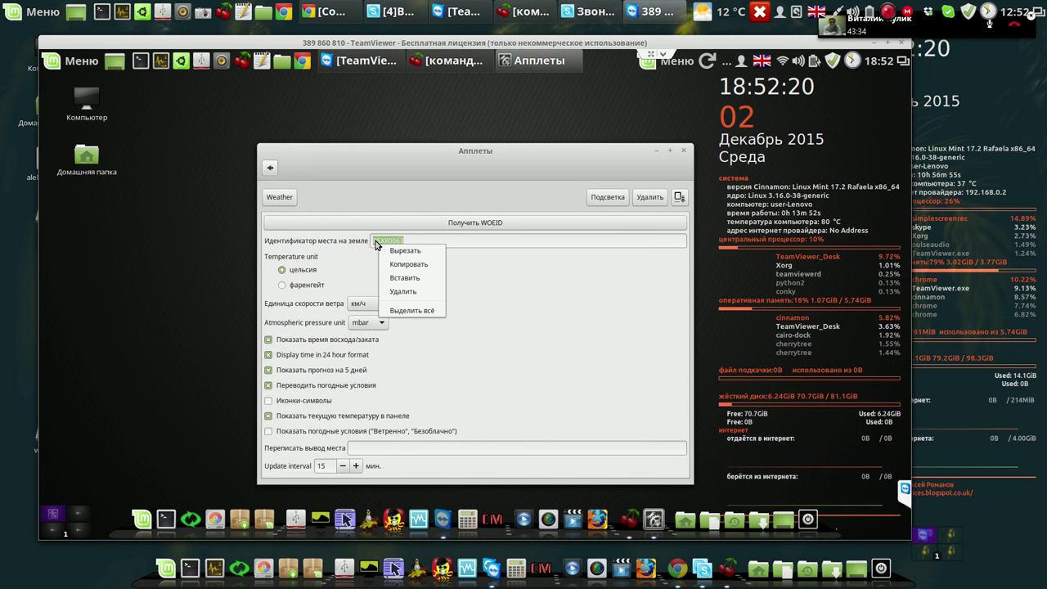
click(400, 279)
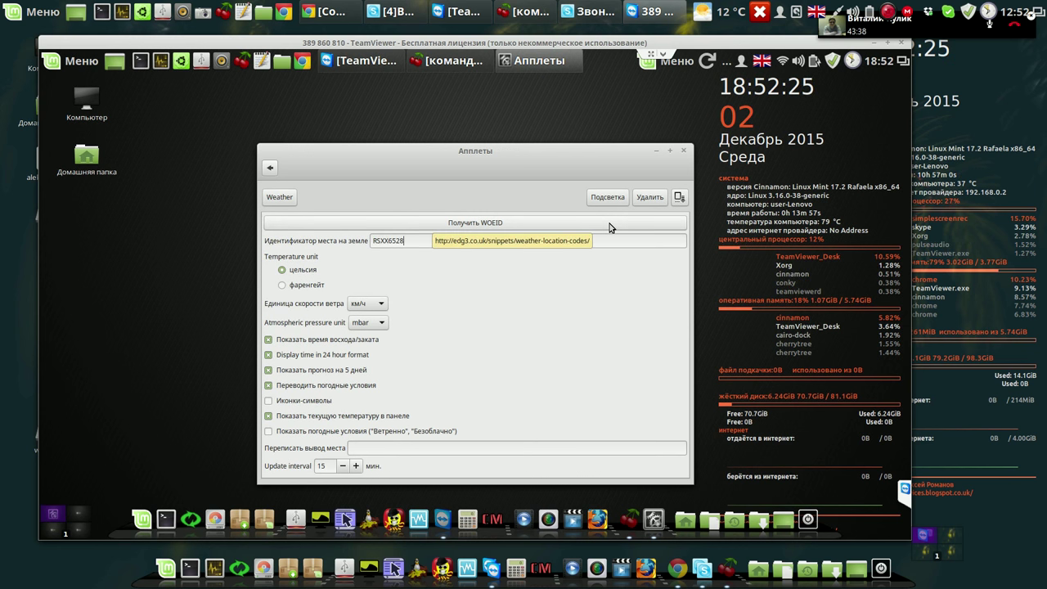
click(684, 153)
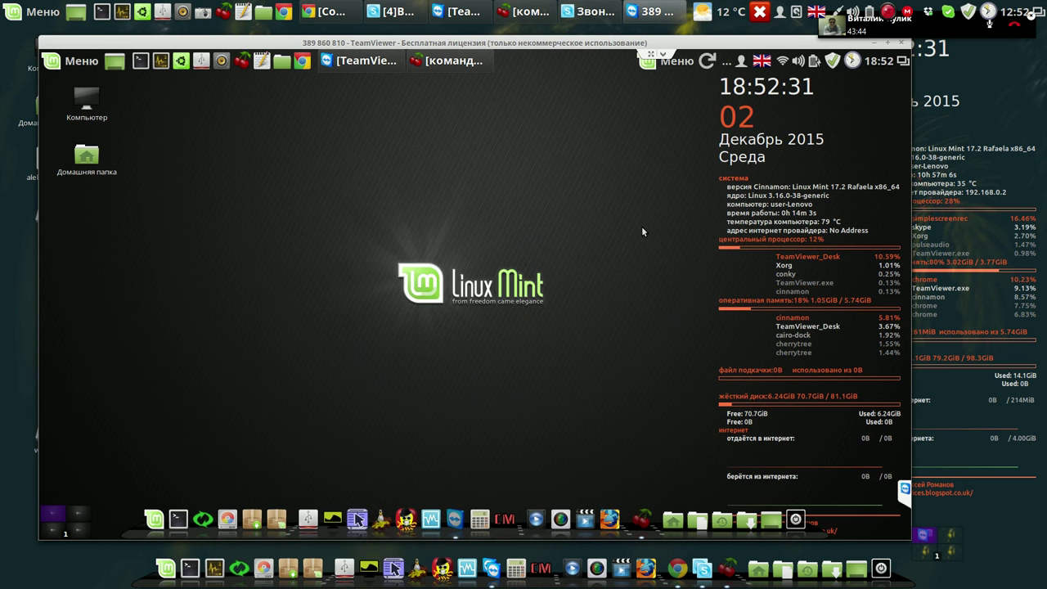
Check the weather applet's forecast popup and close it while it is still loading.
click(709, 62)
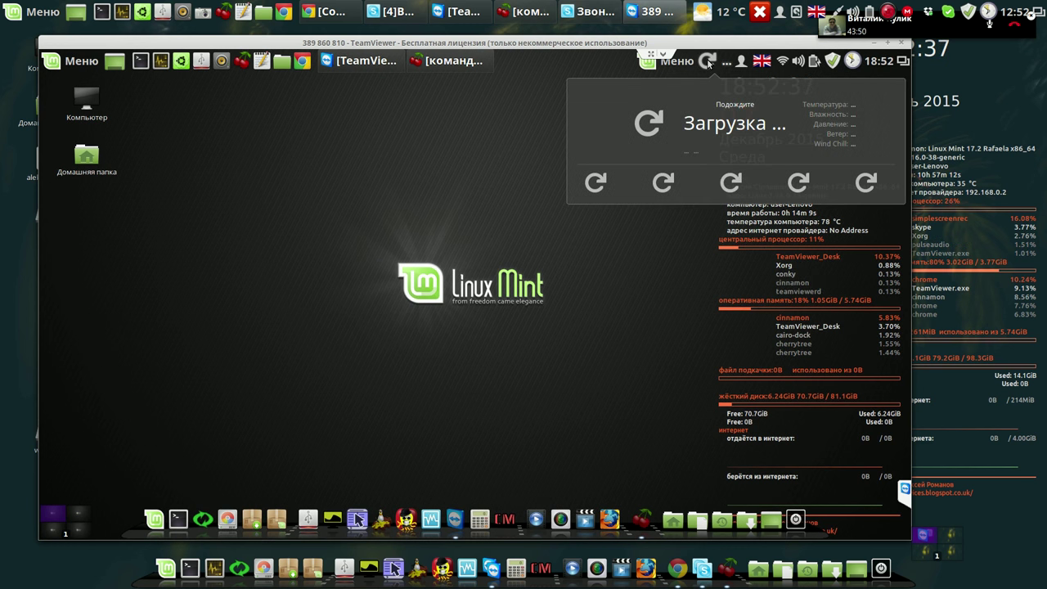
click(709, 63)
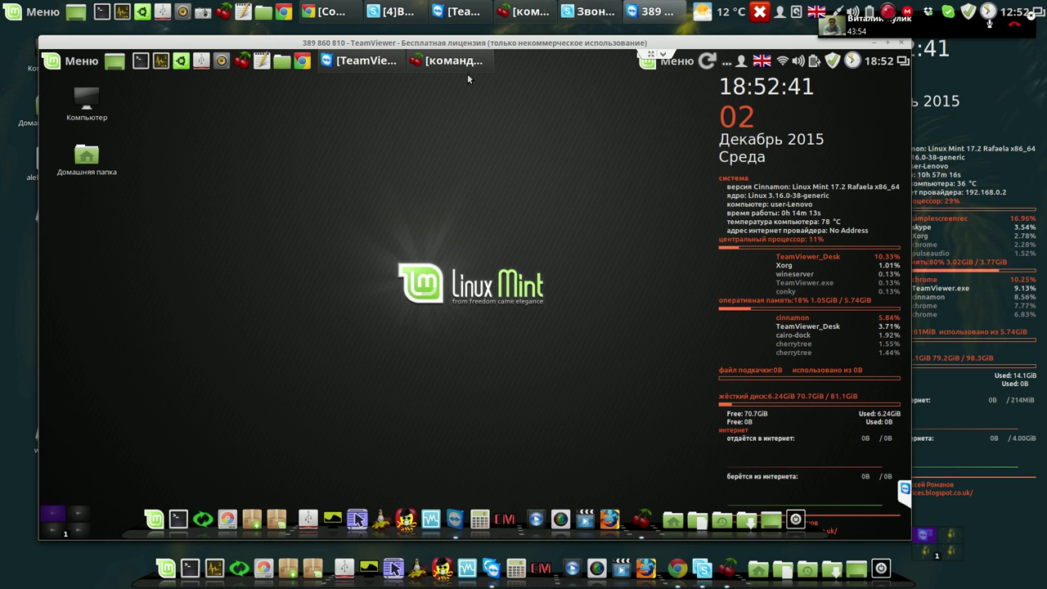
click(708, 61)
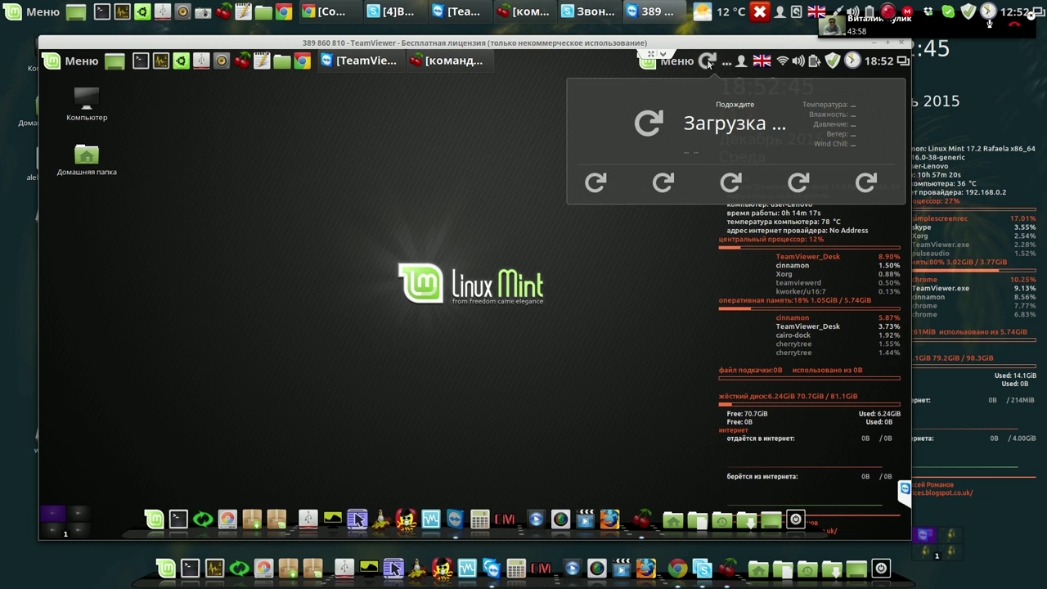
click(709, 62)
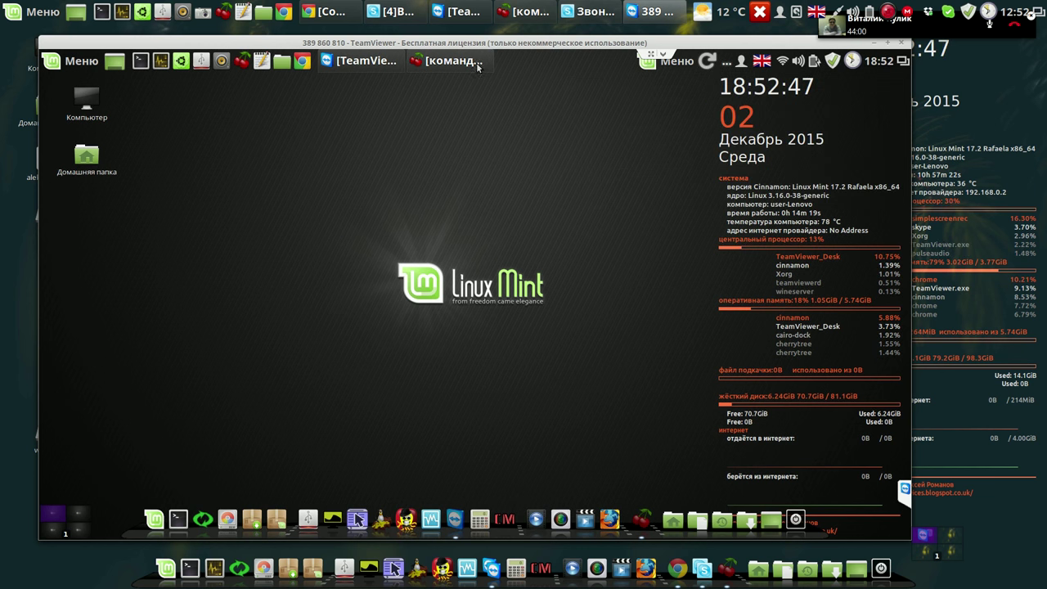
Copy RSXX0077 next to Новосибирск in CherryTree, then minimize the notes window.
click(464, 63)
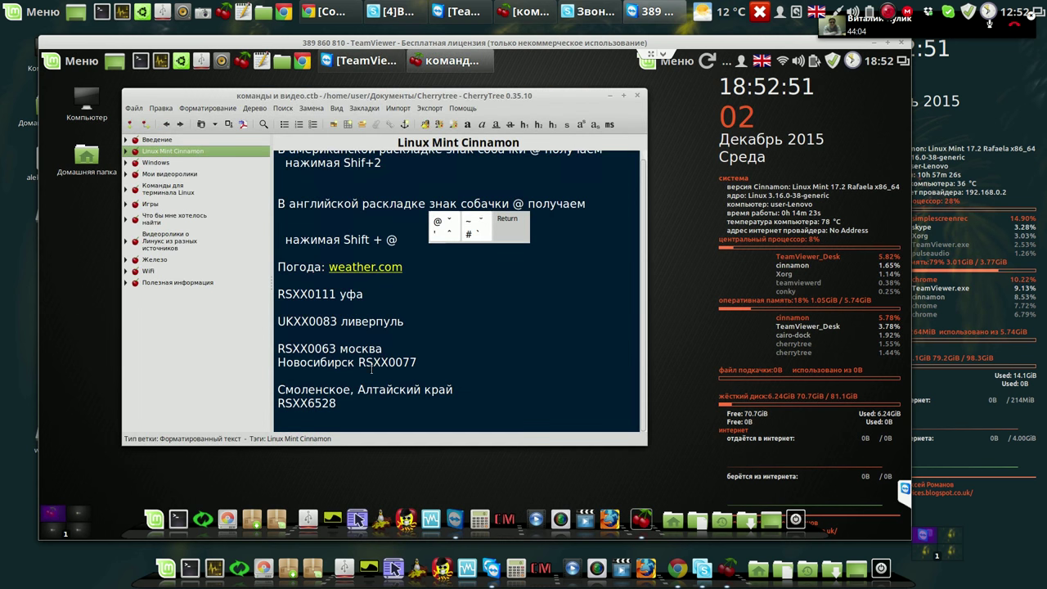
drag(361, 362, 415, 363)
key(ctrl+c)
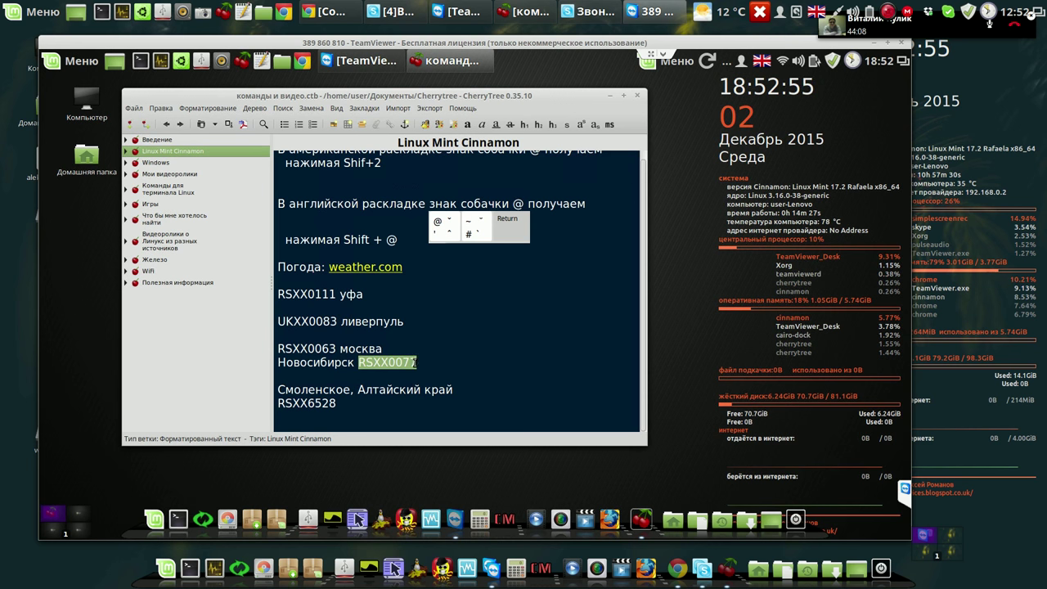
right_click(409, 361)
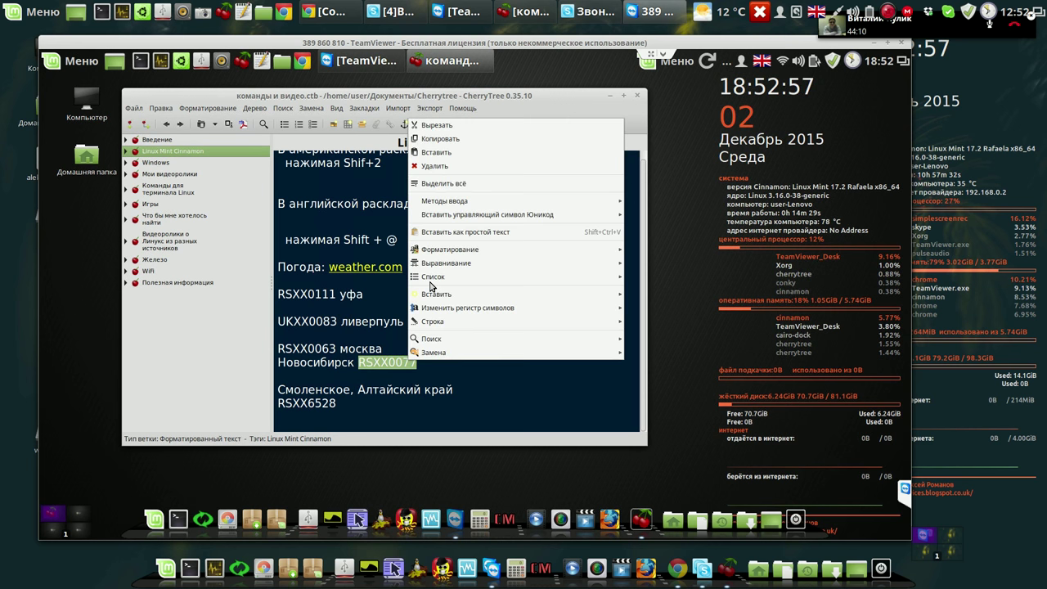
click(454, 141)
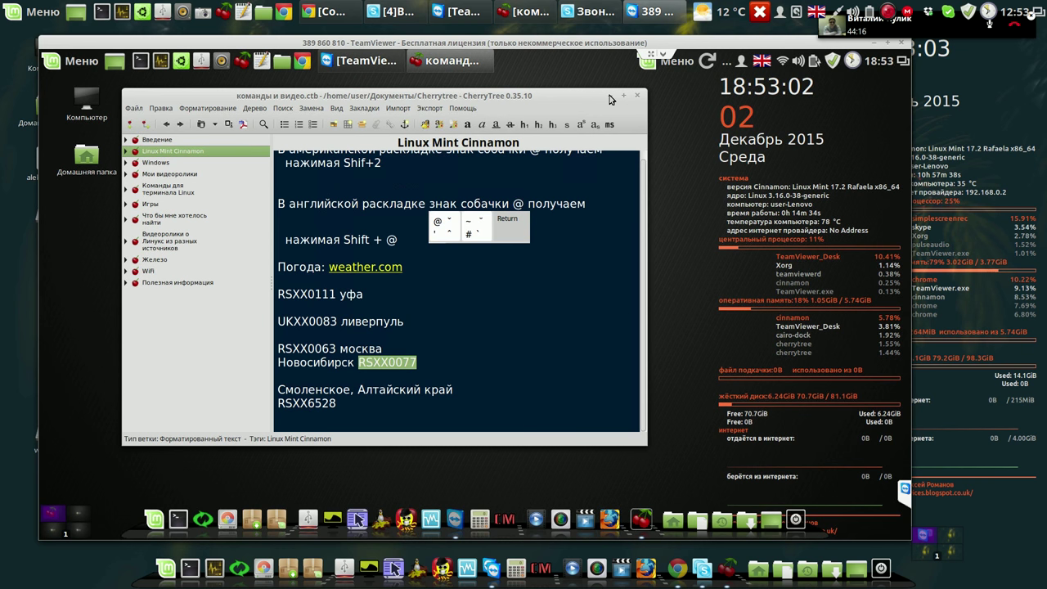
click(609, 96)
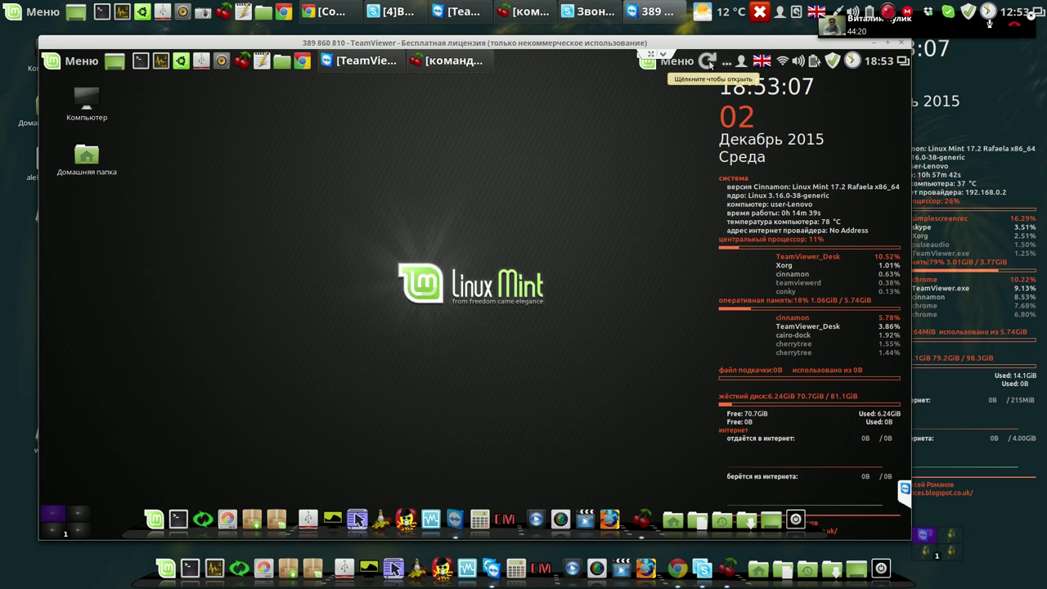
Replace the weather applet's location code with RSXX0077 in its settings.
right_click(711, 65)
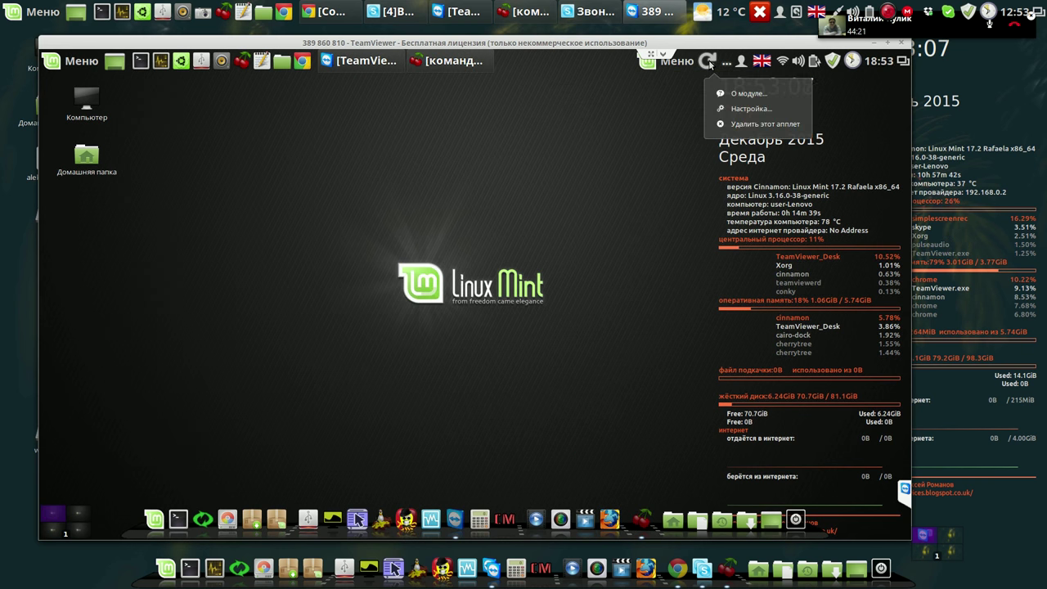
click(746, 109)
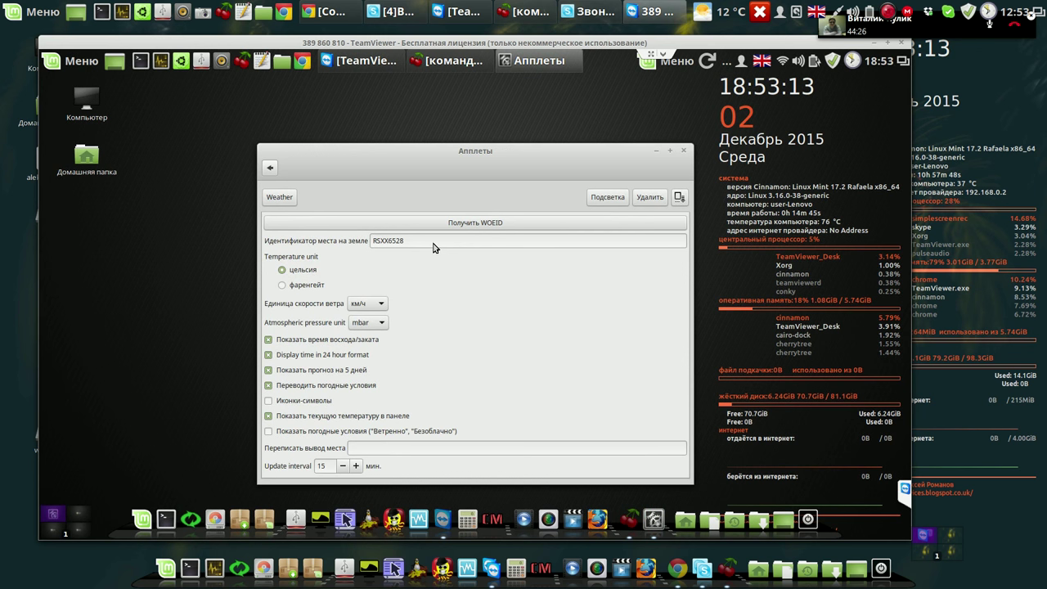
drag(386, 243, 360, 240)
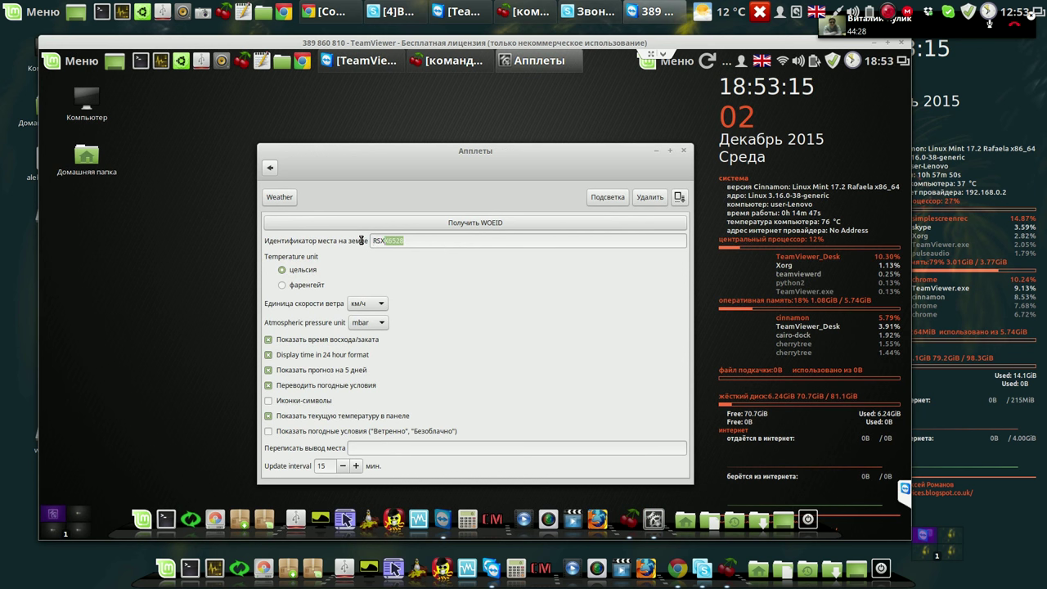
right_click(382, 243)
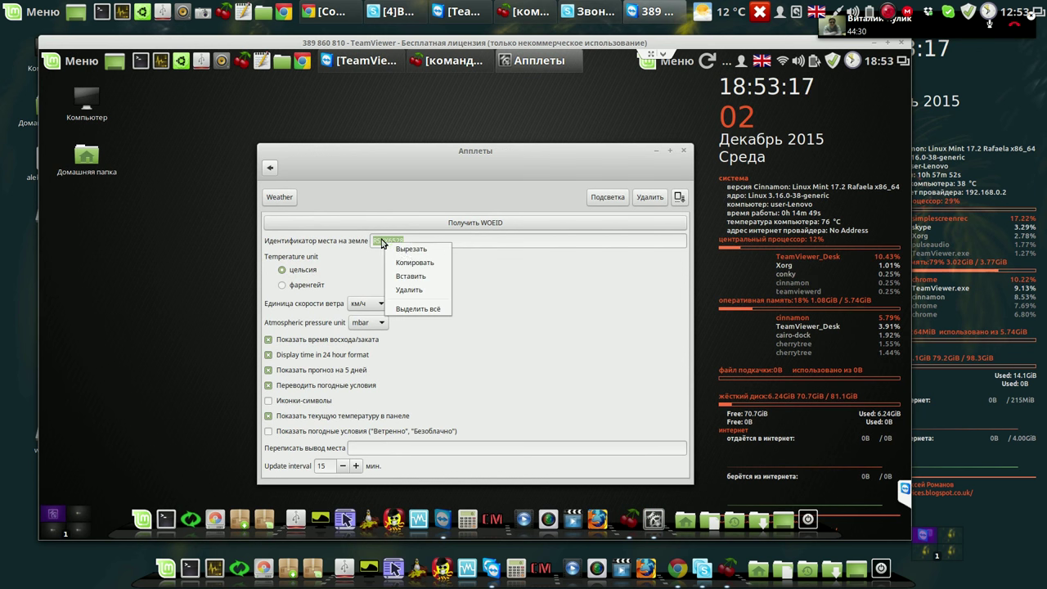
click(418, 278)
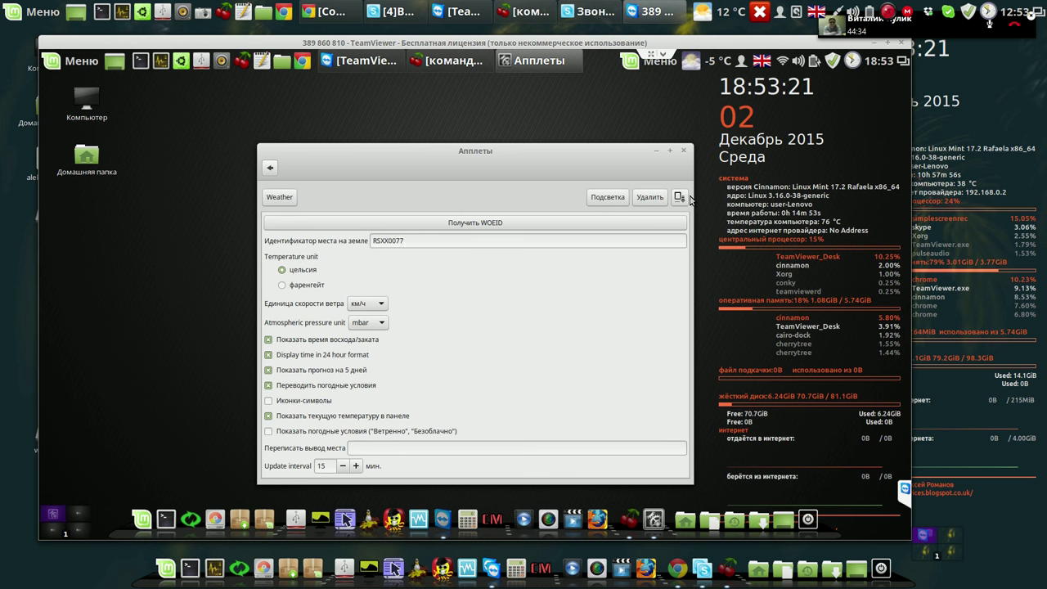
click(685, 151)
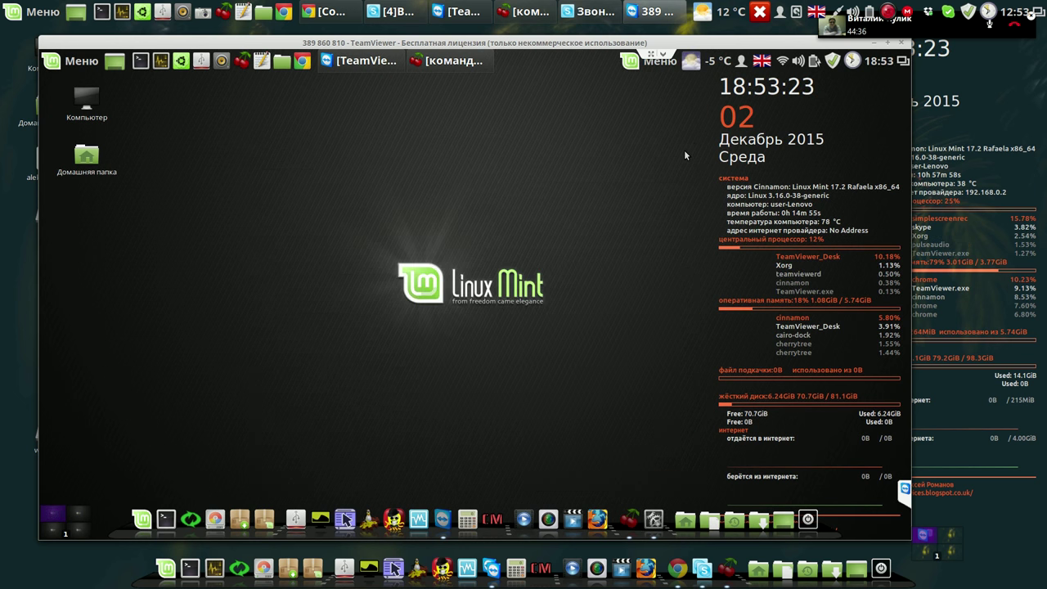
Check the Novosibirsk forecast, then bring up the extra Menu applet's options.
click(697, 65)
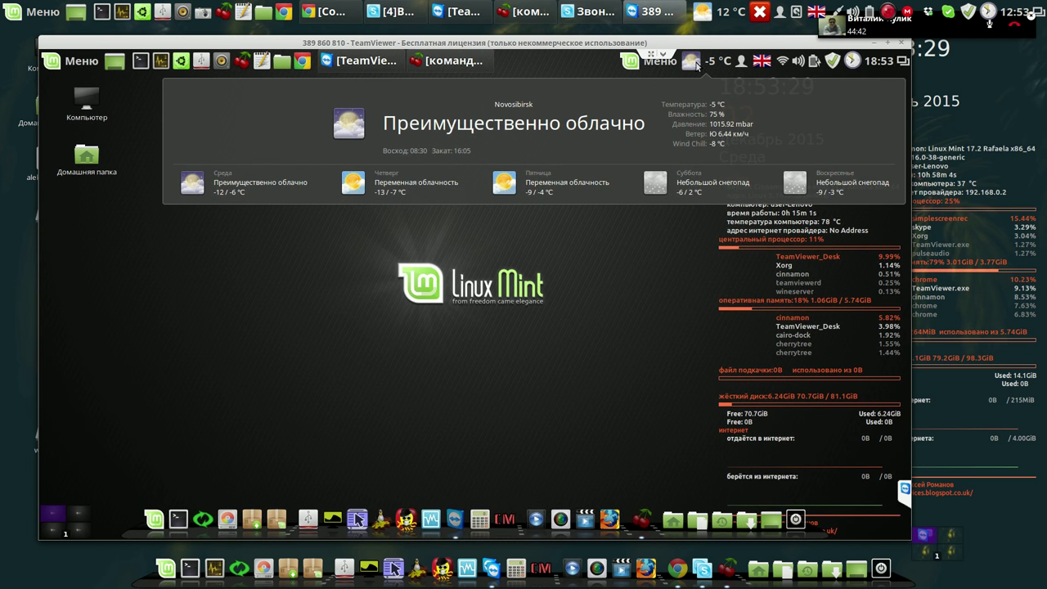
click(696, 65)
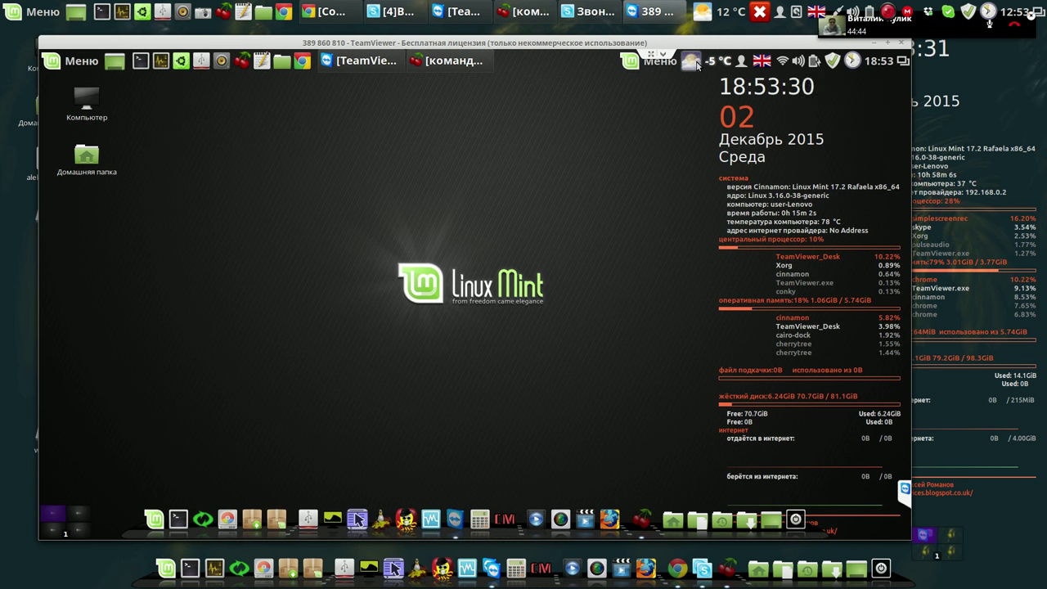
right_click(638, 66)
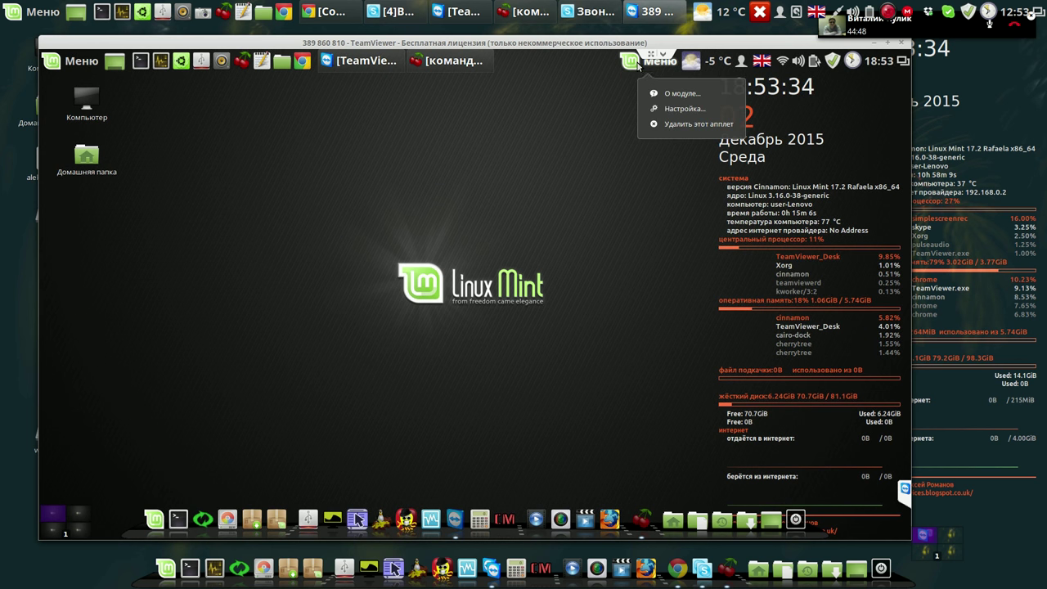
Remove the extra Menu applet from the panel.
click(676, 125)
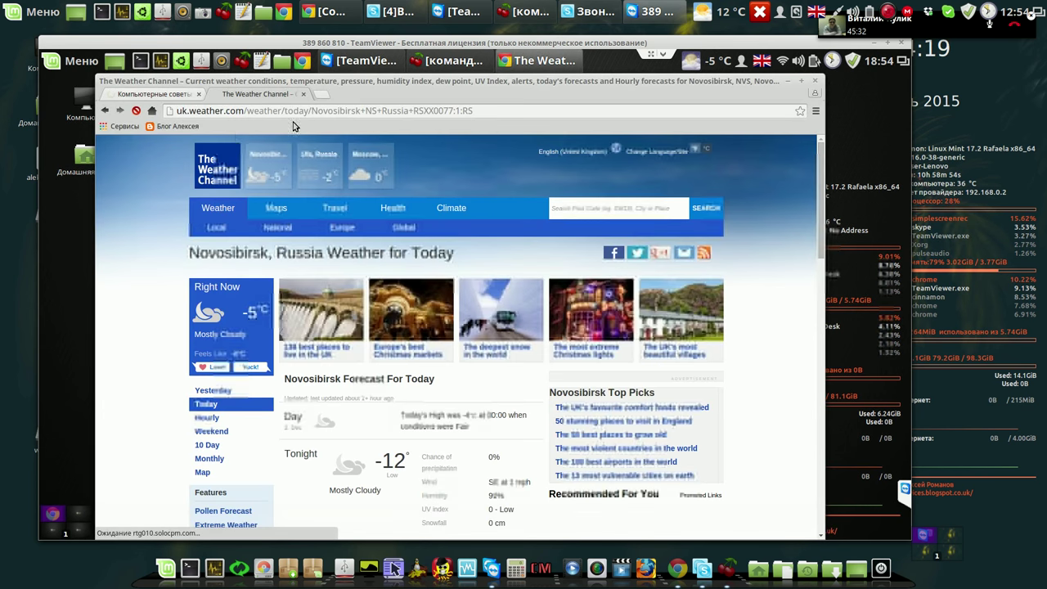
Follow the blog's Google Drive link into программы для винды and open Balabolka.rar.
click(183, 127)
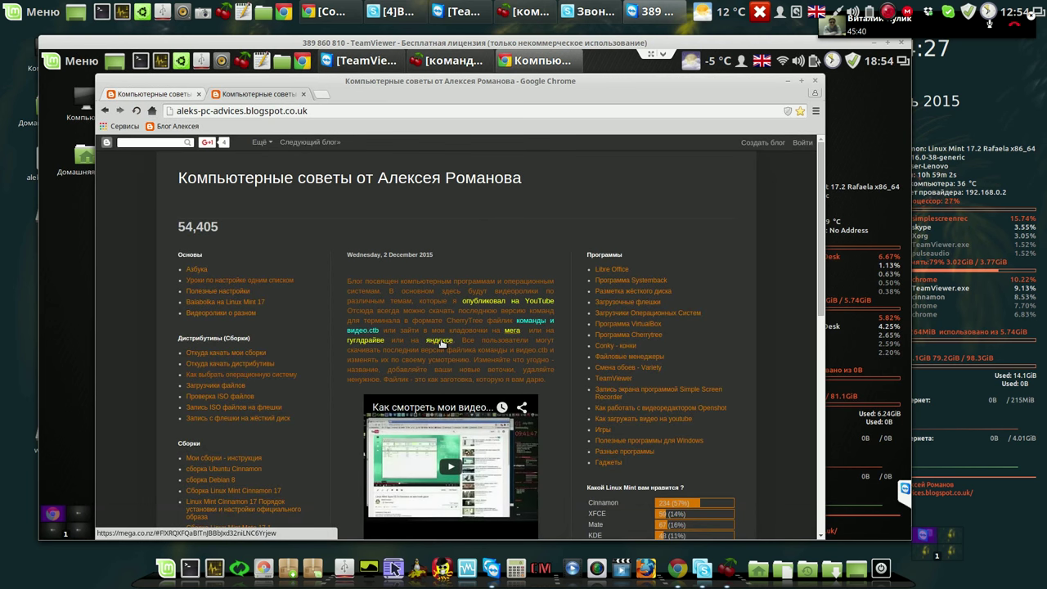
click(368, 340)
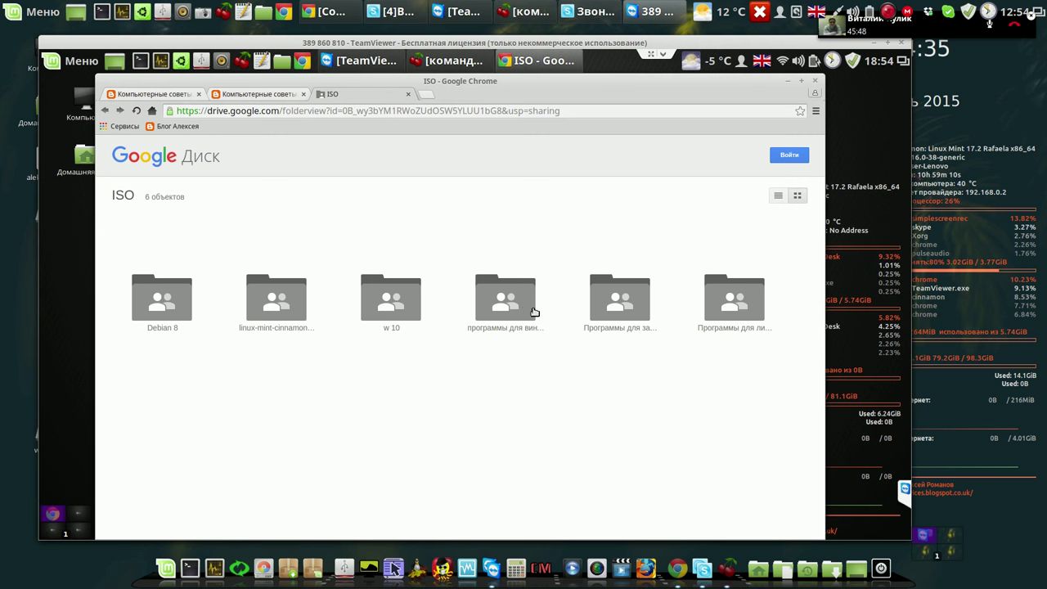
double_click(511, 304)
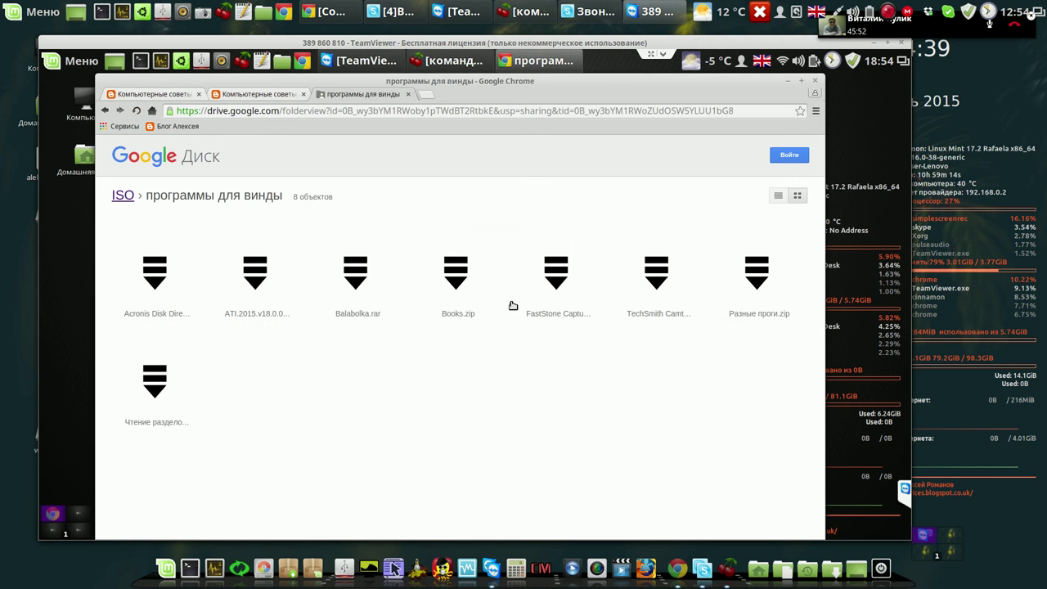
double_click(356, 276)
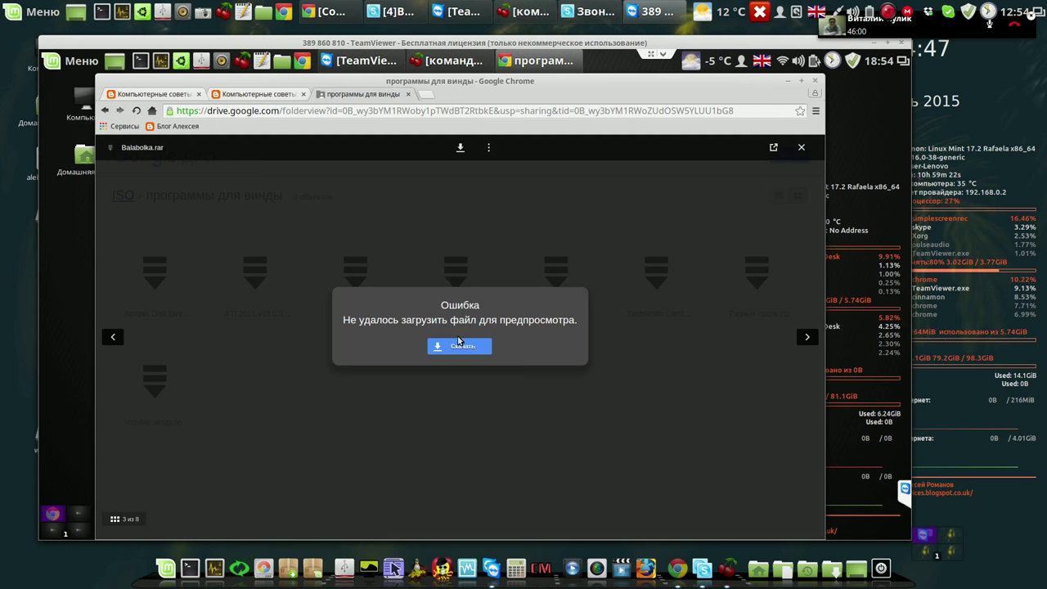
Download Balabolka.rar despite the virus-scan warning.
mouse_move(459, 196)
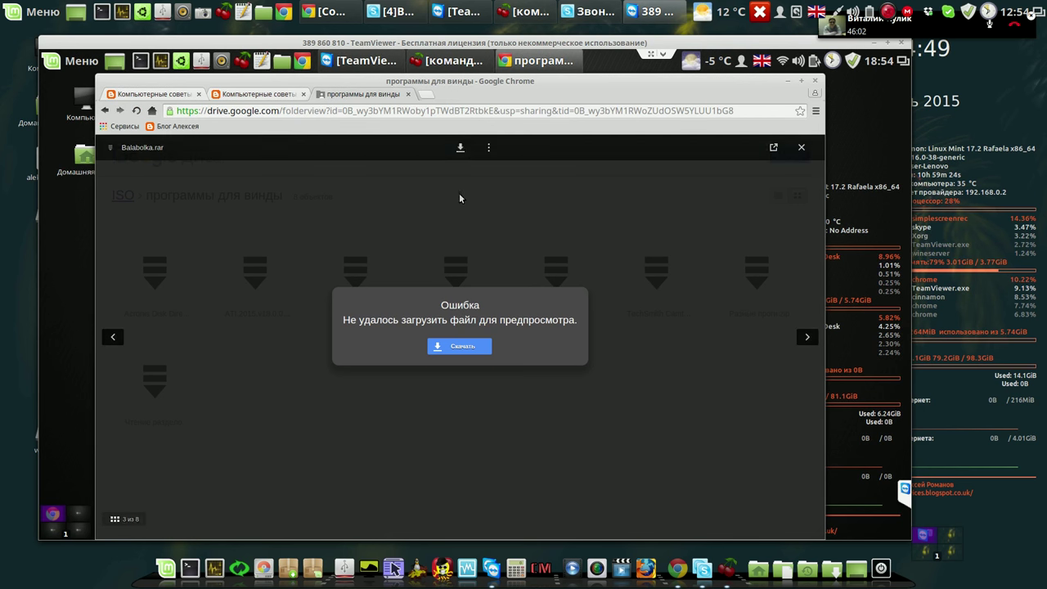
click(461, 148)
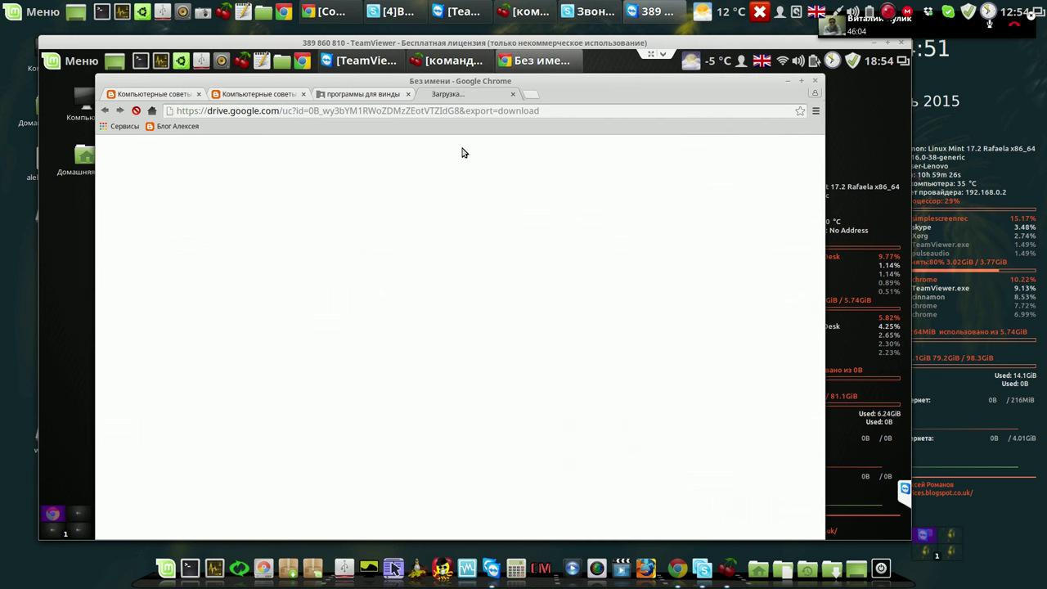
click(414, 243)
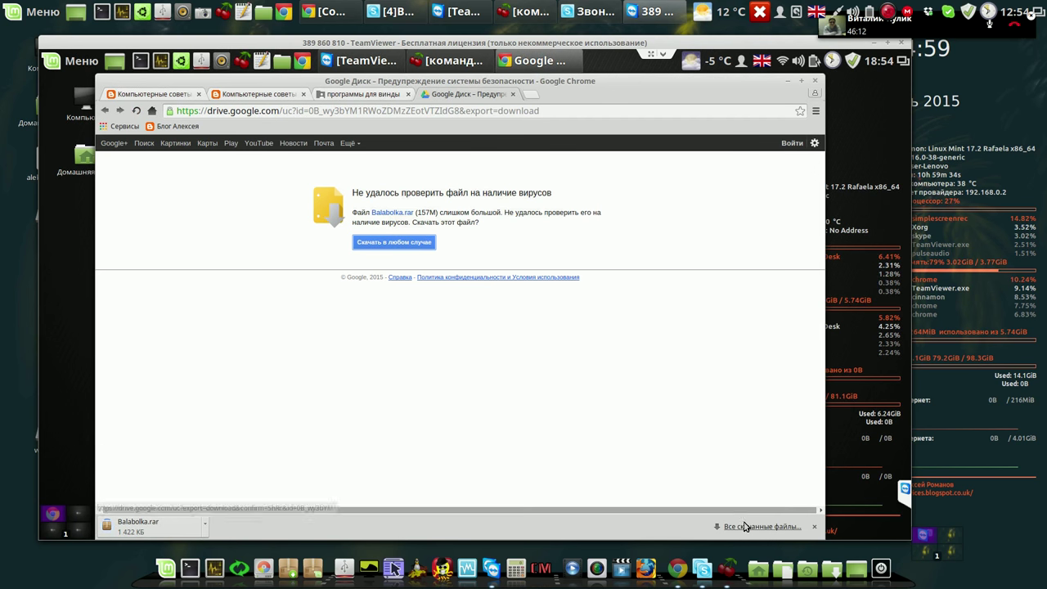
click(744, 530)
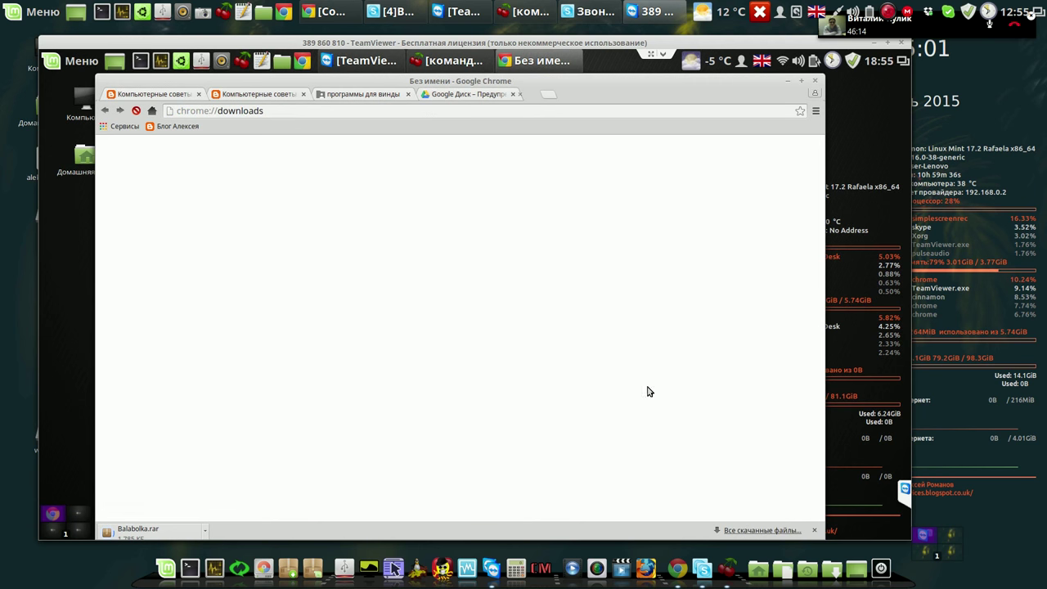
Close the tabs right of the blog tab and clear old entries from the Downloads page.
click(173, 96)
right_click(173, 97)
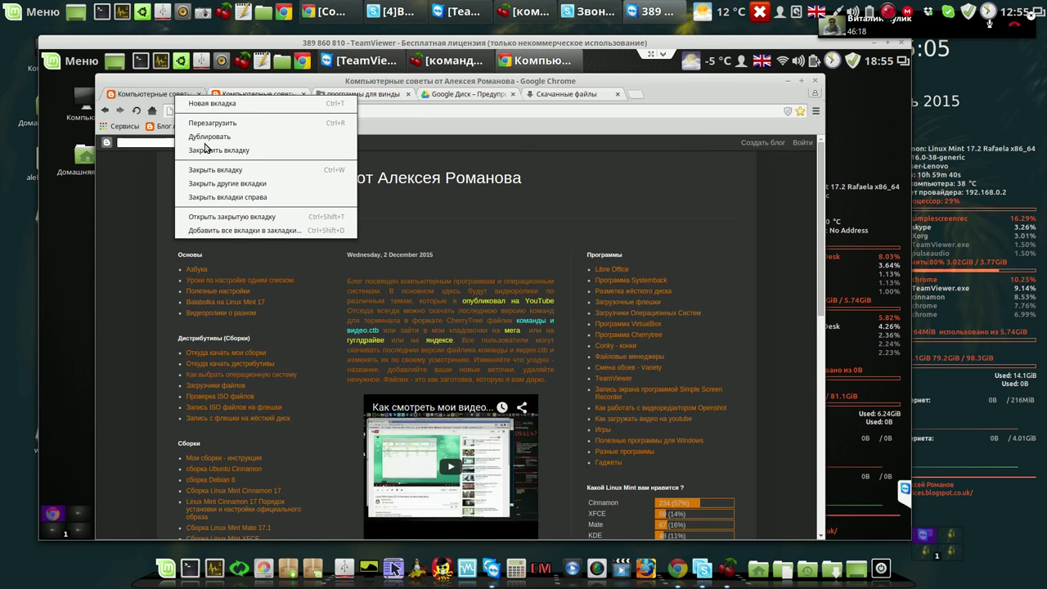
click(230, 196)
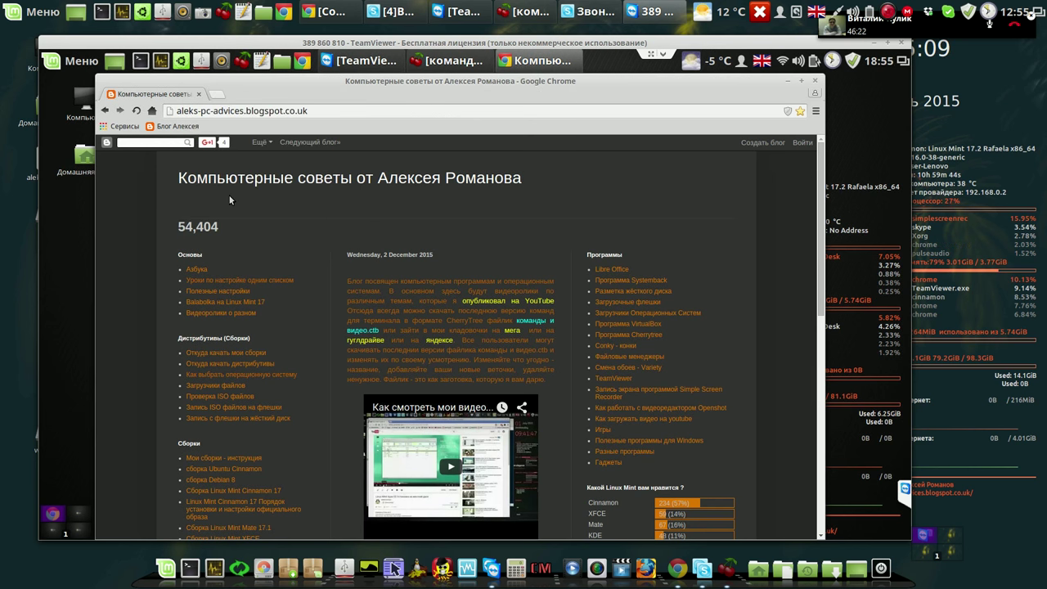
click(817, 113)
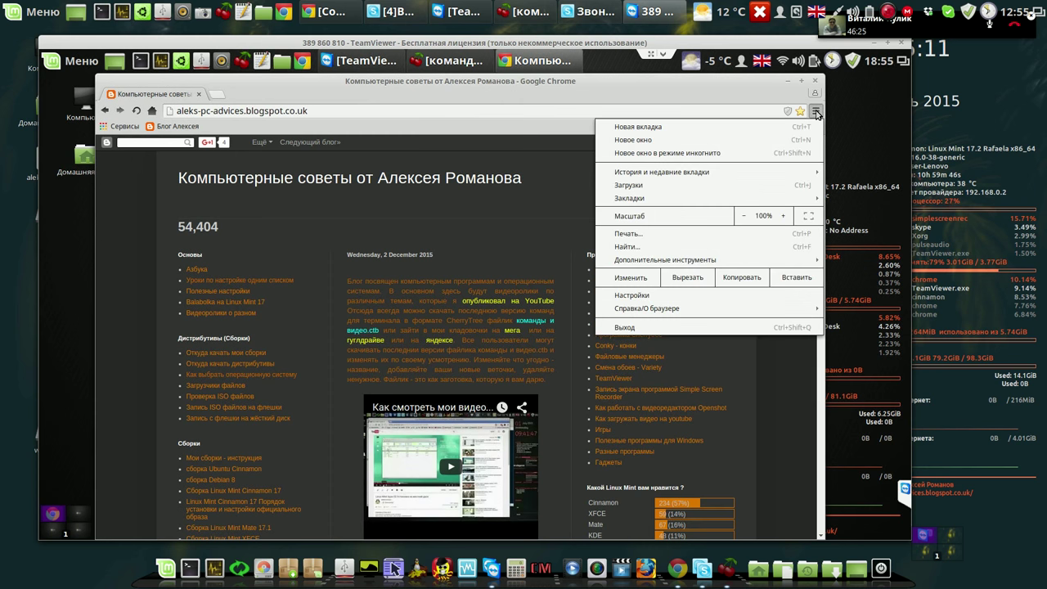
click(643, 188)
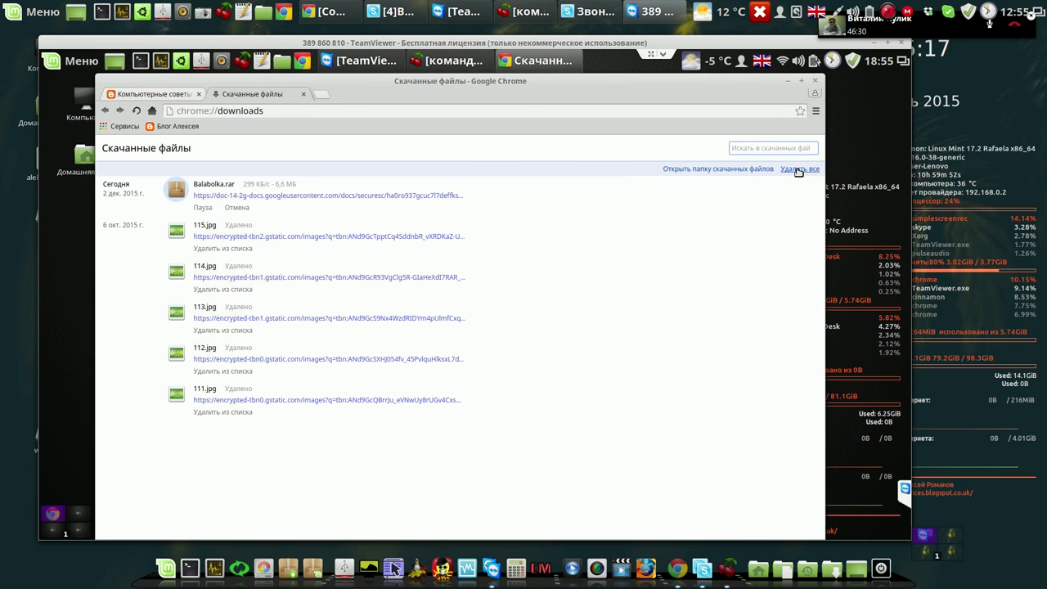
click(798, 169)
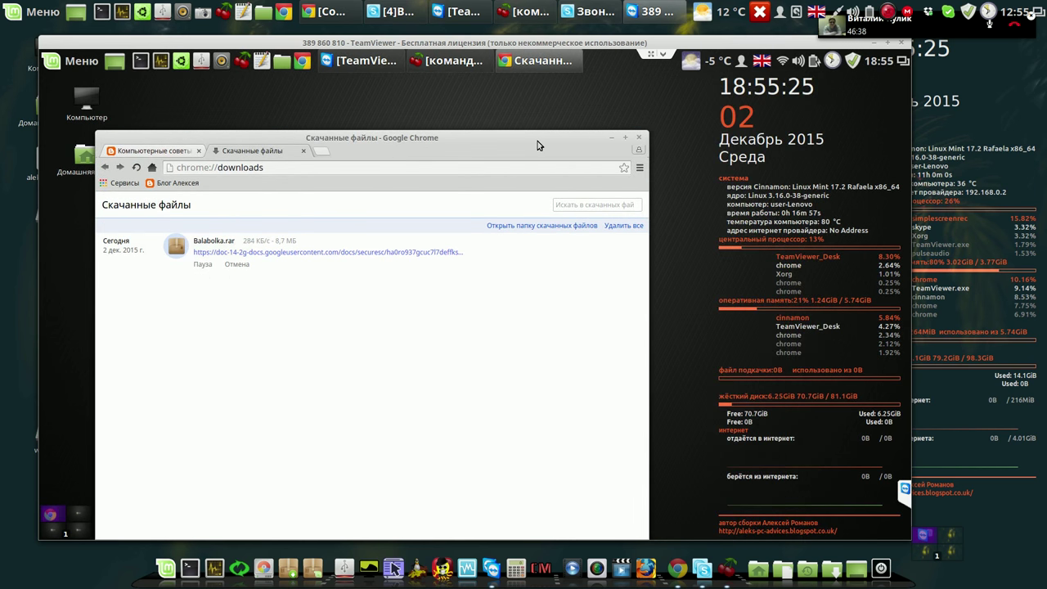
Shrink the Downloads window and move it to the upper right.
drag(583, 120, 691, 116)
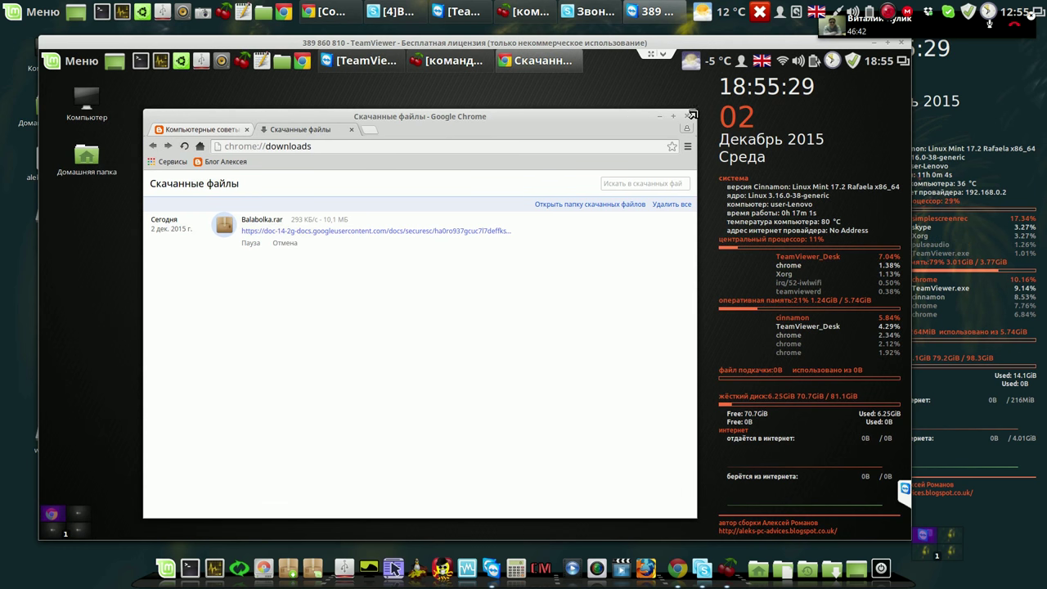
drag(690, 111, 528, 176)
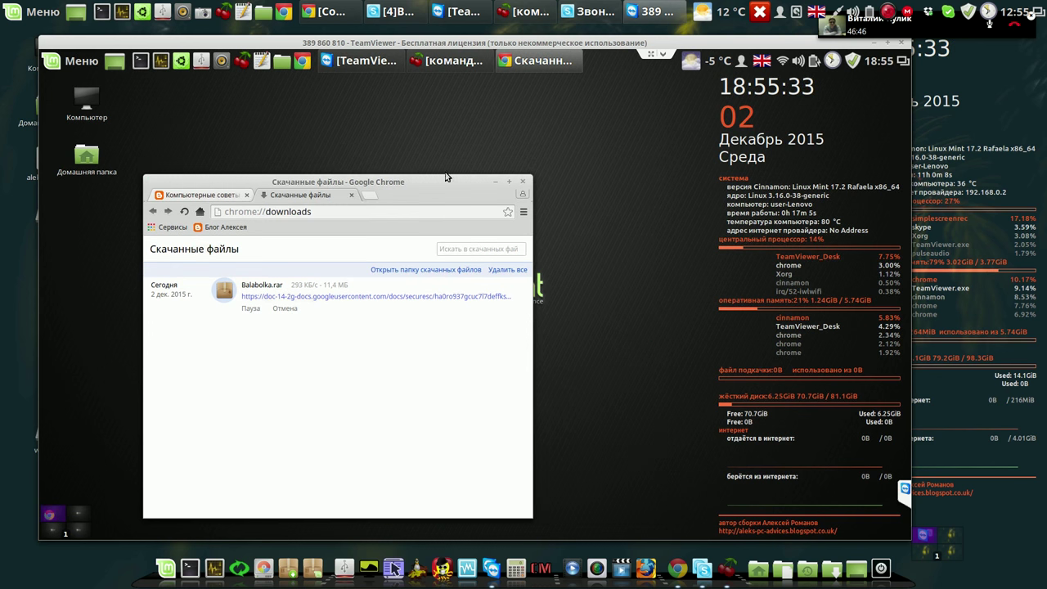
drag(589, 126, 745, 110)
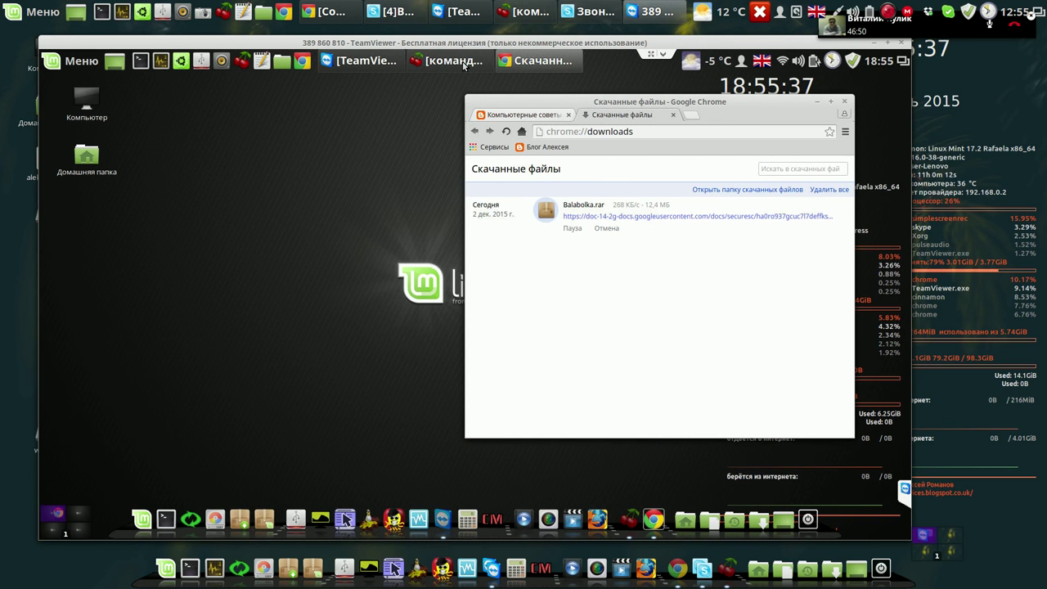
Open the Balabolka note under Команды для терминала Linux › Установка программ, narrowing the window and moving it right.
click(449, 60)
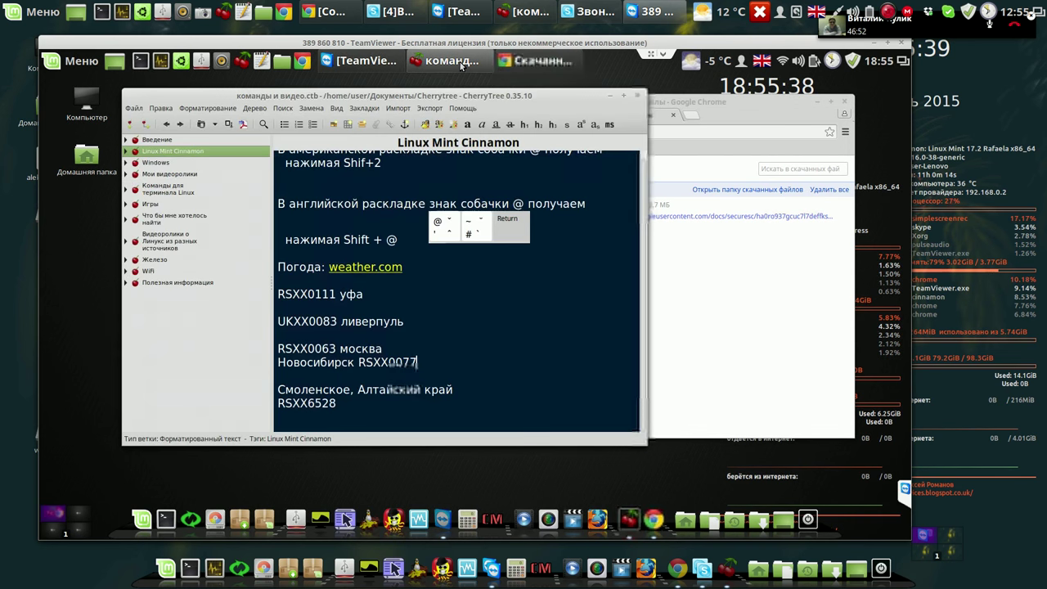
click(127, 190)
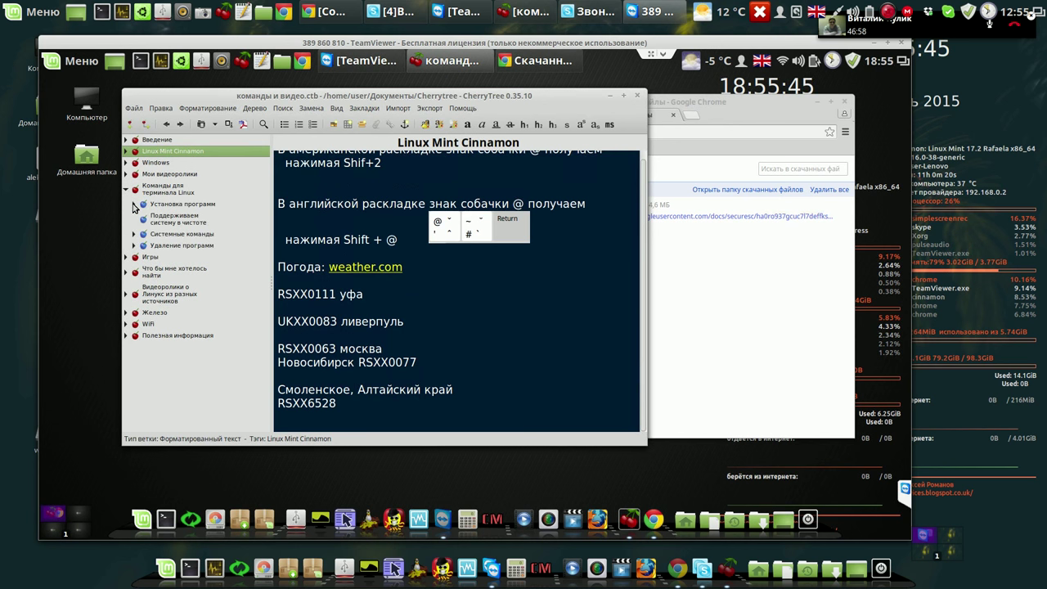
click(134, 204)
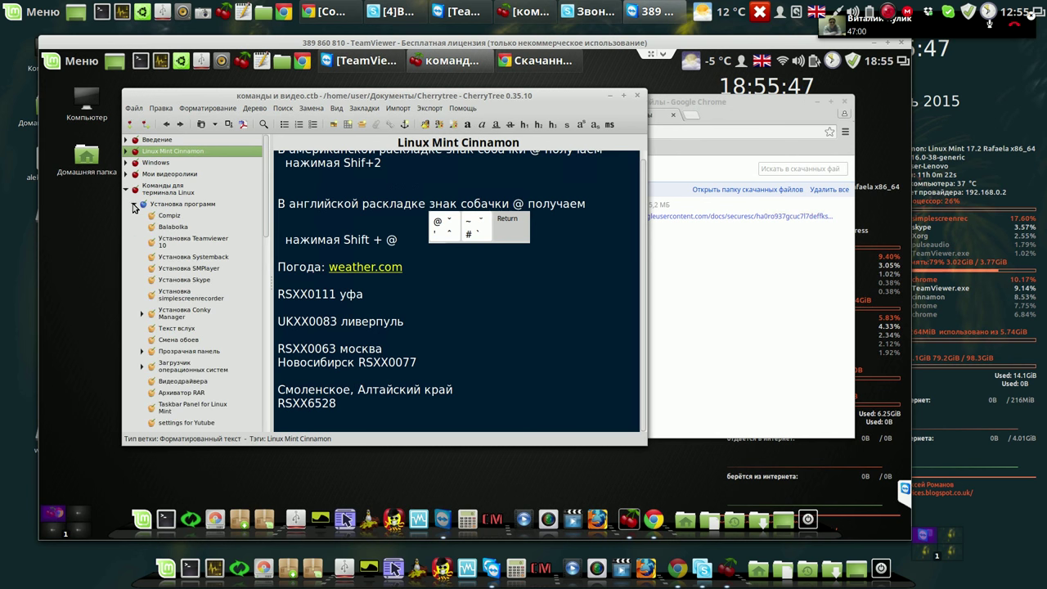
click(180, 229)
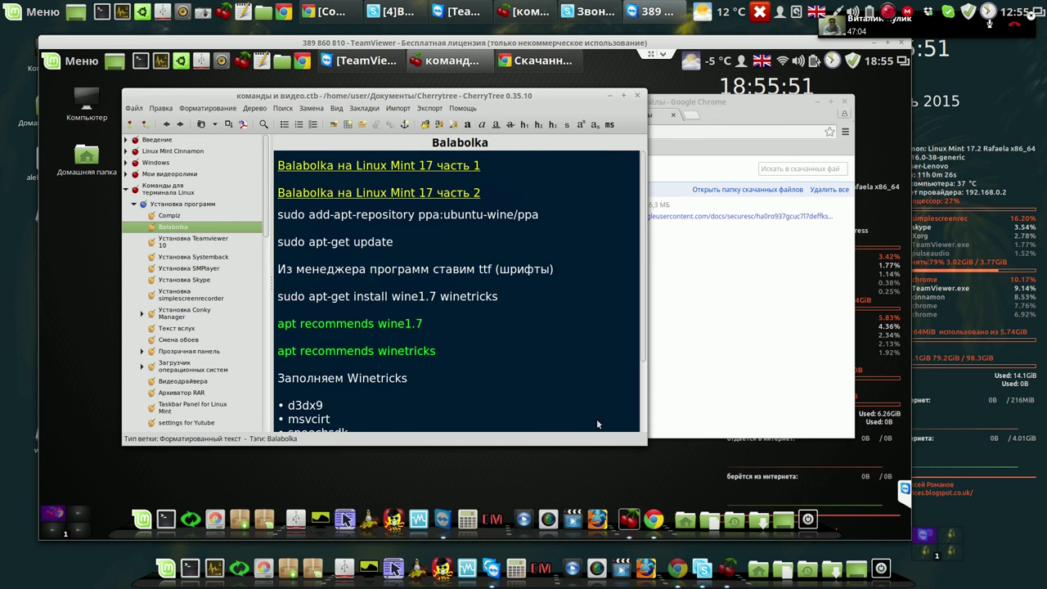
drag(641, 441, 555, 424)
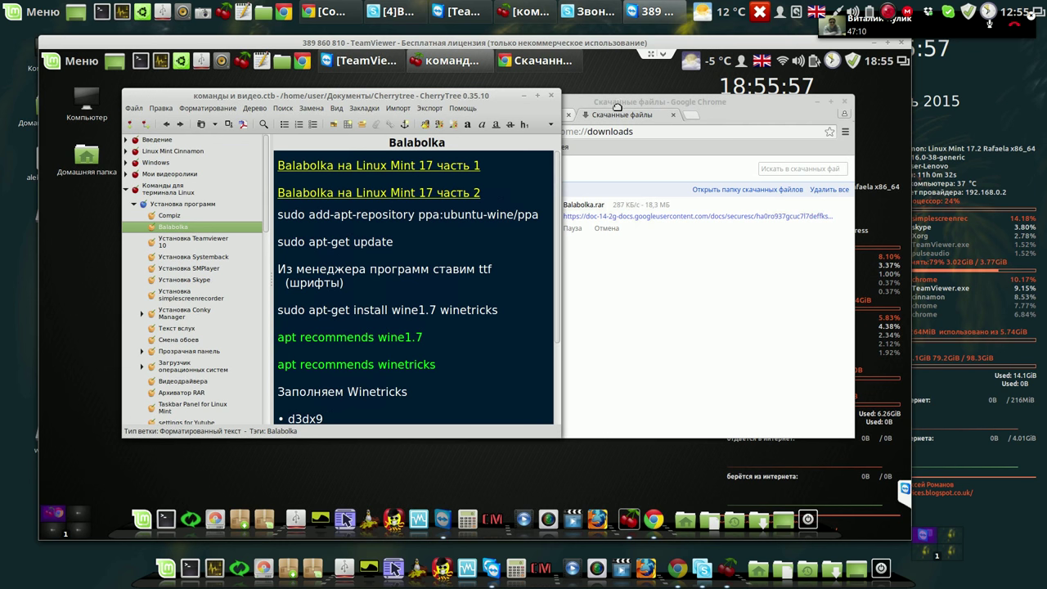
drag(668, 110, 745, 89)
Open a Terminal window and move it to the upper left.
click(140, 63)
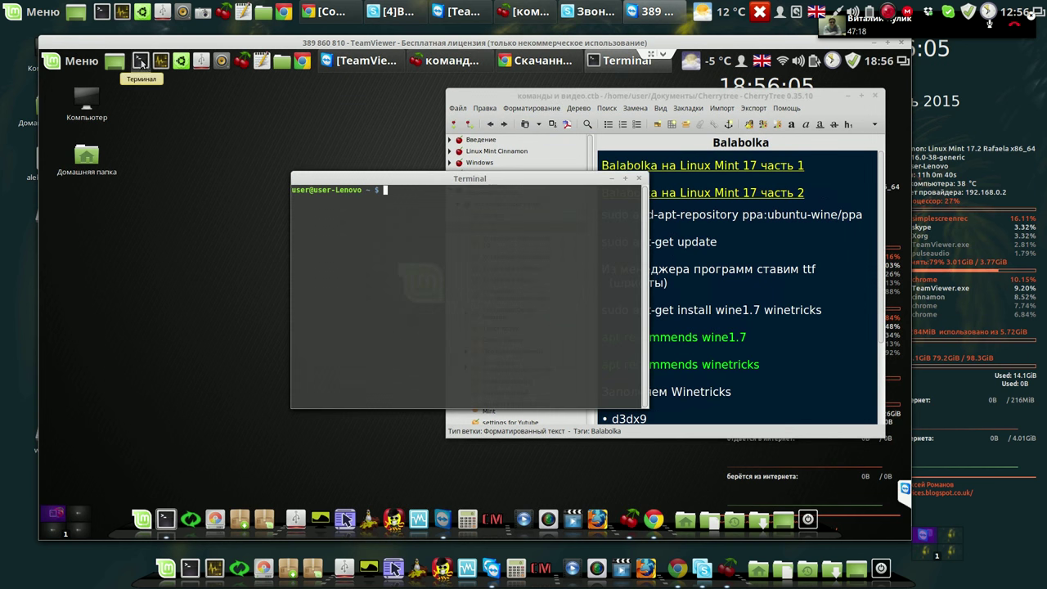
drag(413, 175, 377, 152)
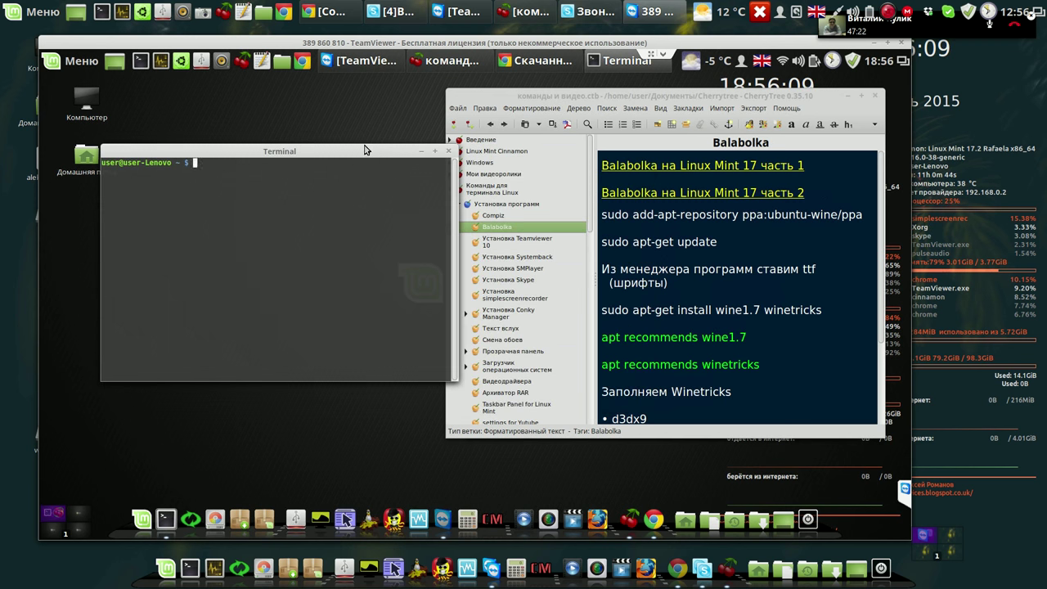
drag(344, 121, 315, 94)
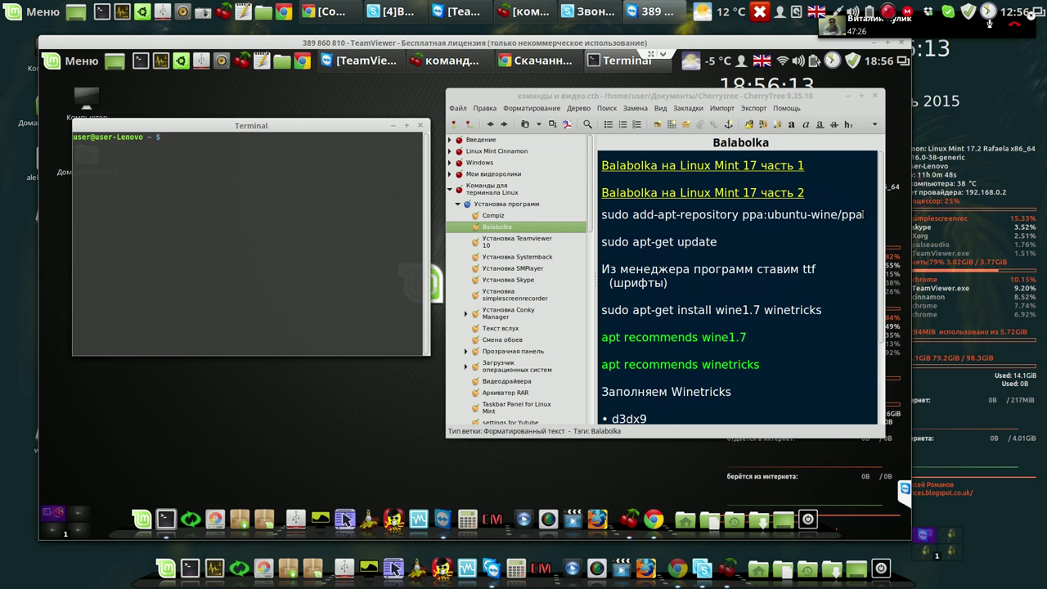
Run 'sudo add-apt-repository ppa:ubuntu-wine/ppa' from the note, authenticate, and confirm adding the PPA.
drag(863, 215, 206, 141)
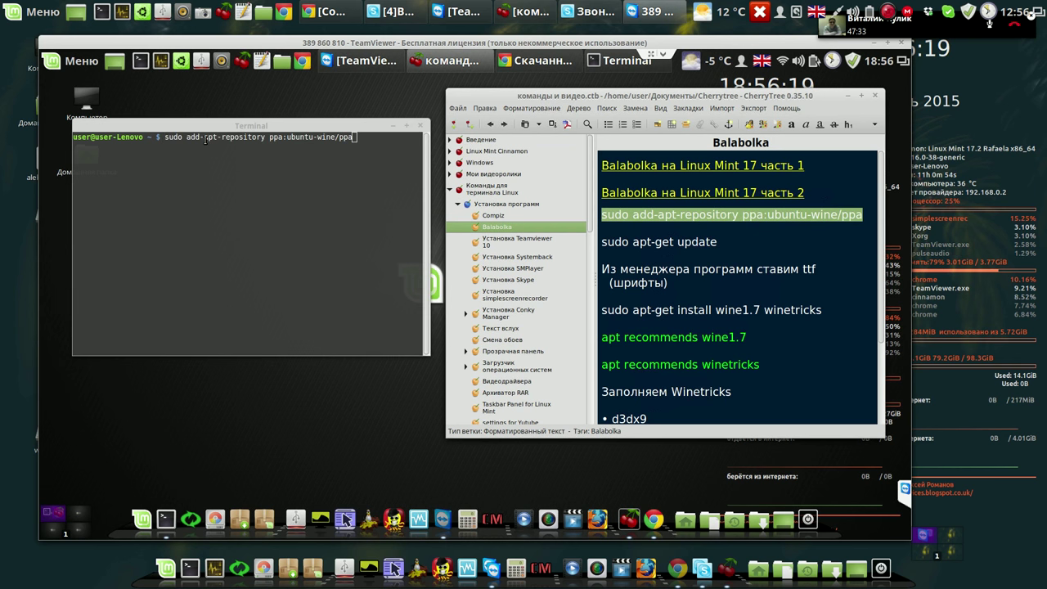
click(363, 140)
key(Return)
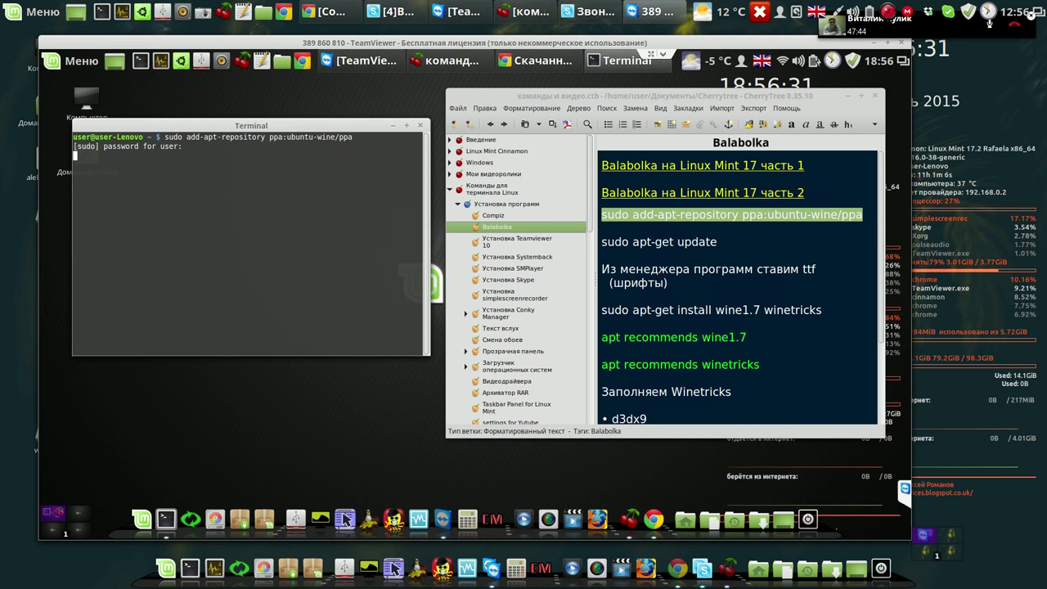
key(Return)
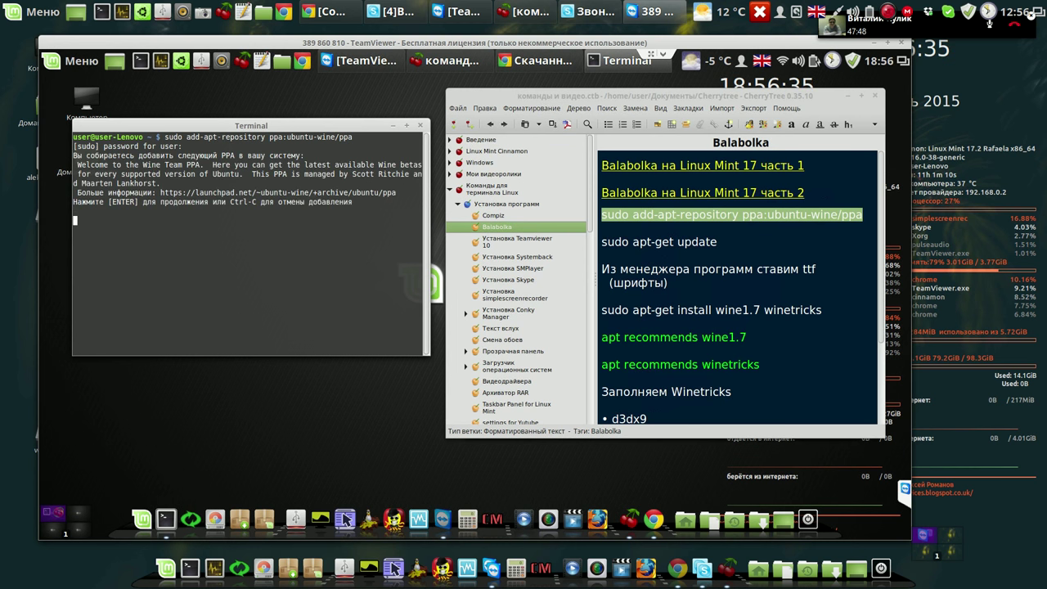
key(Return)
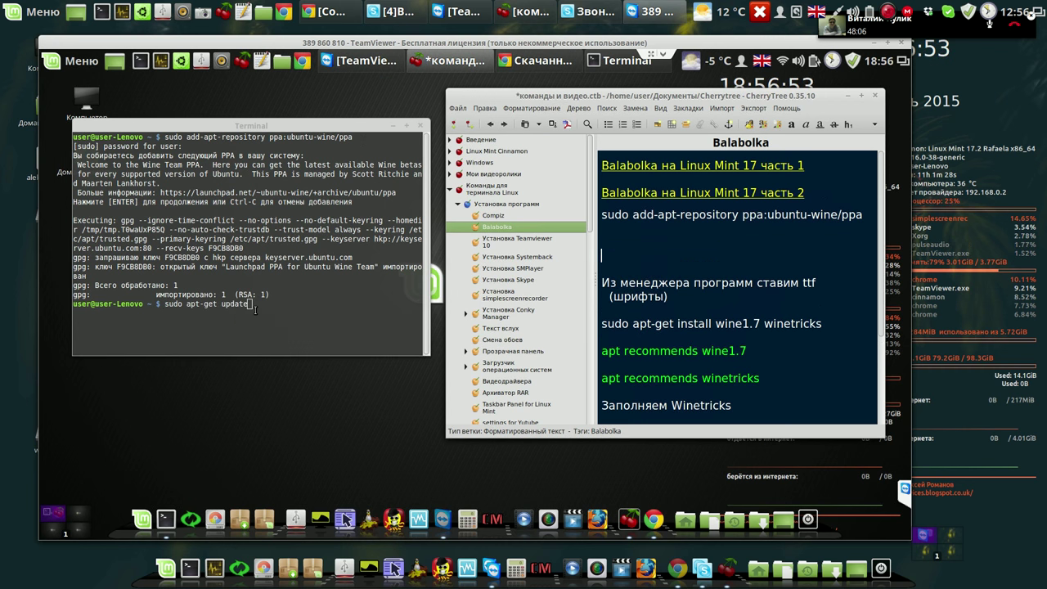
Run apt-get update in Terminal to refresh the package lists.
key(alt+Tab)
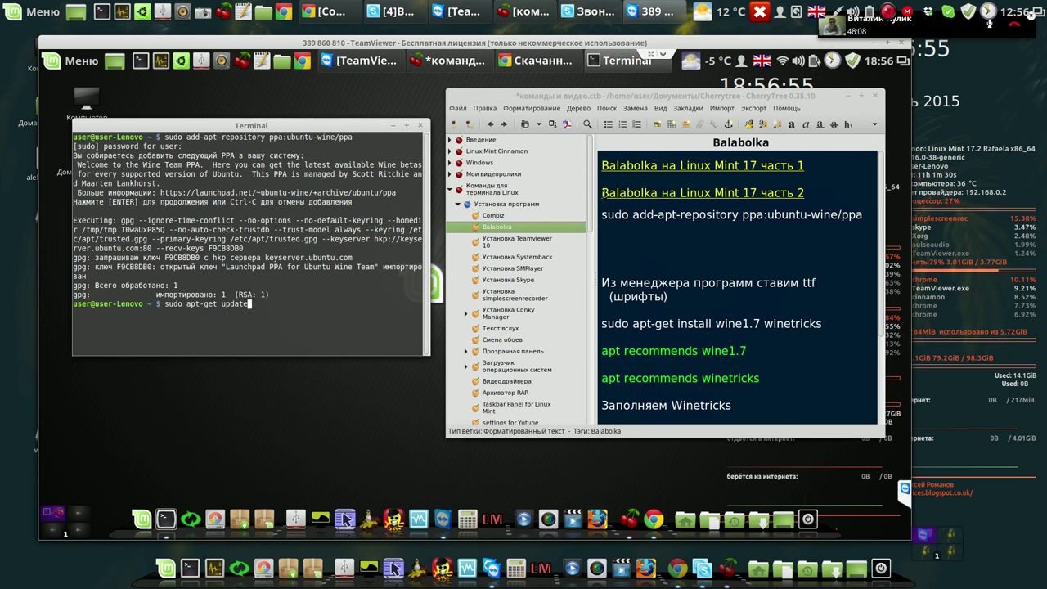
key(Return)
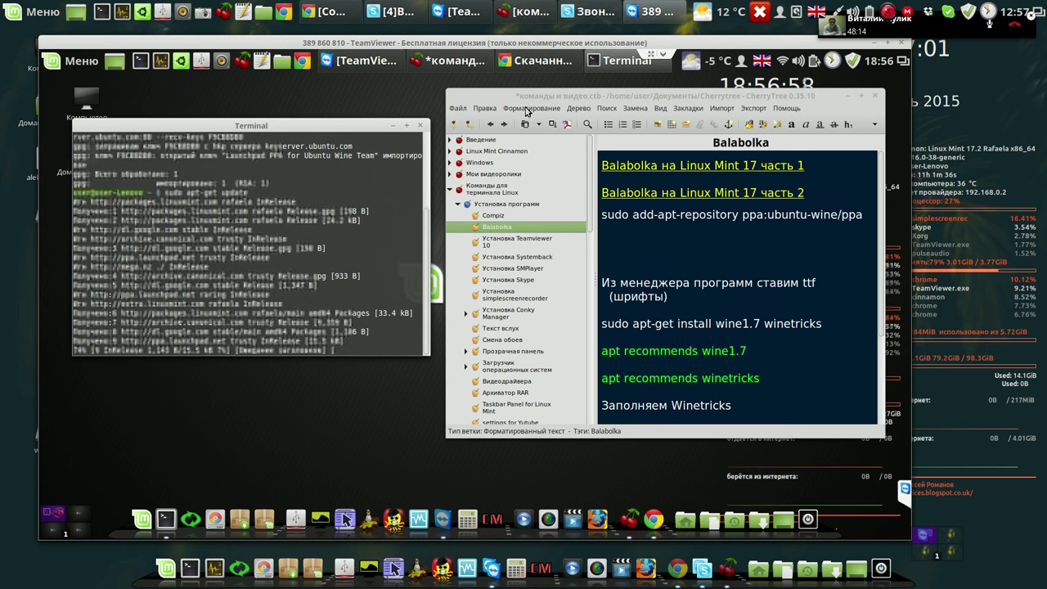
click(499, 109)
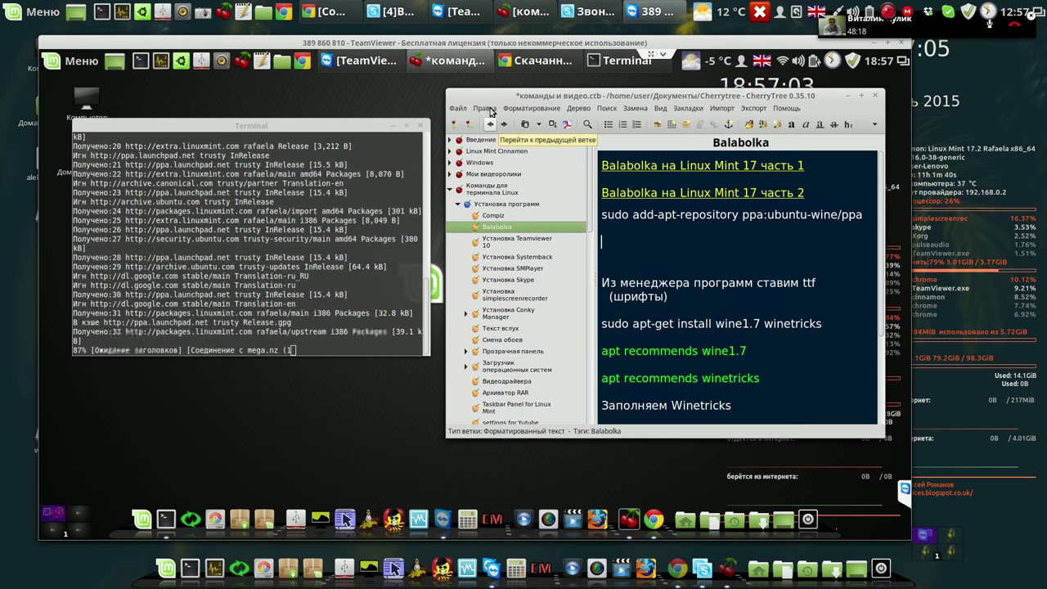
Undo the deleted apt-get update line in the note, save the notes file, and select the install command's end.
click(490, 111)
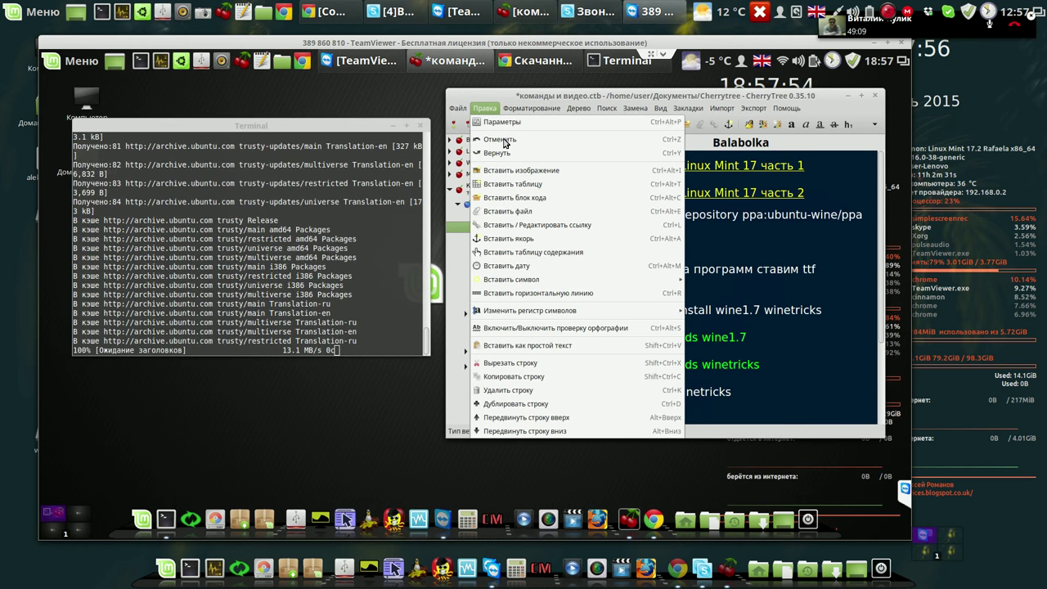
click(505, 143)
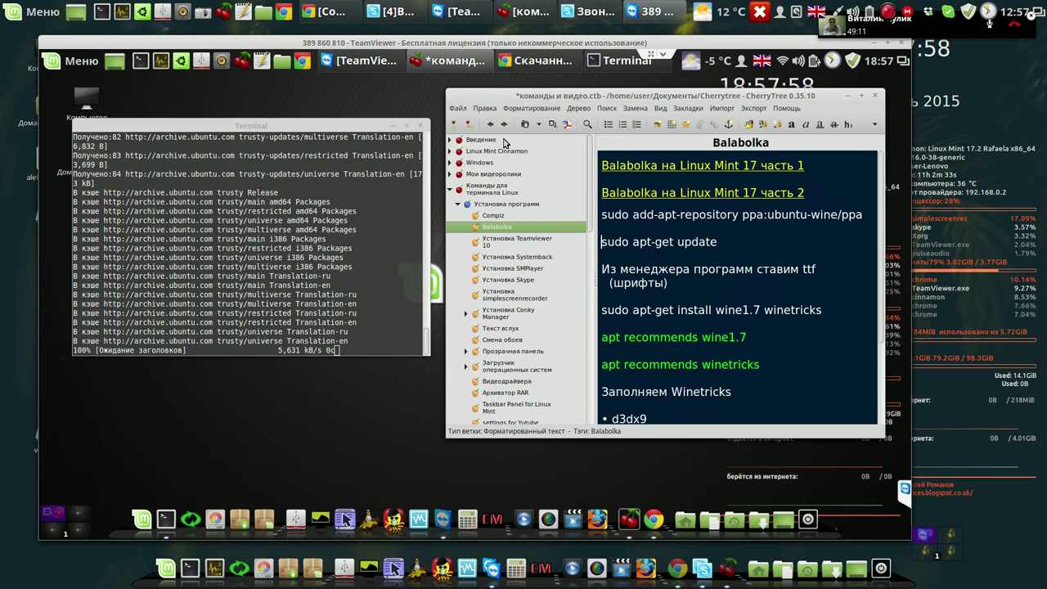
click(553, 125)
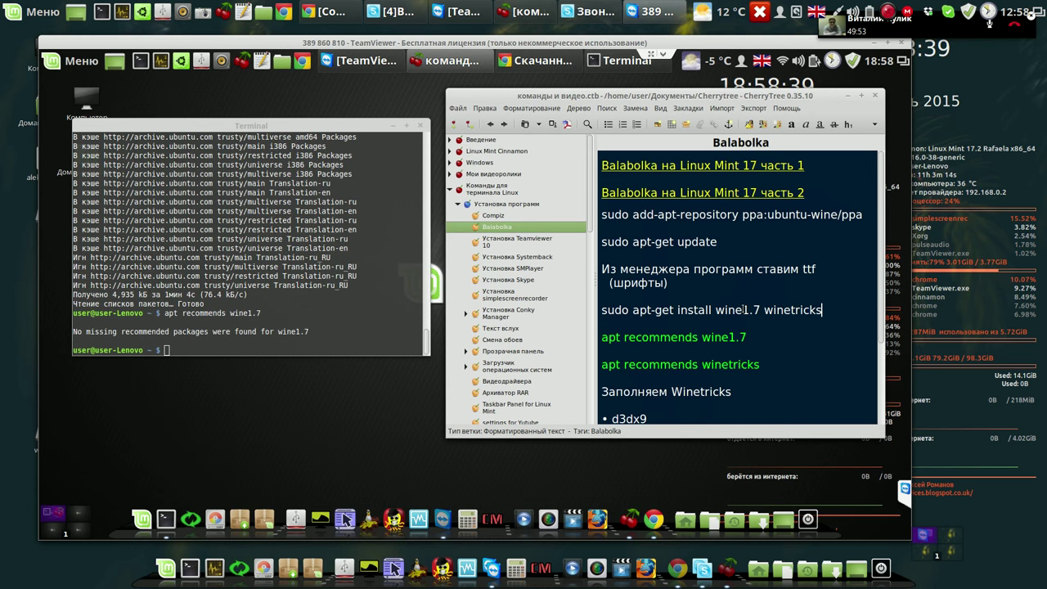
drag(821, 310, 615, 311)
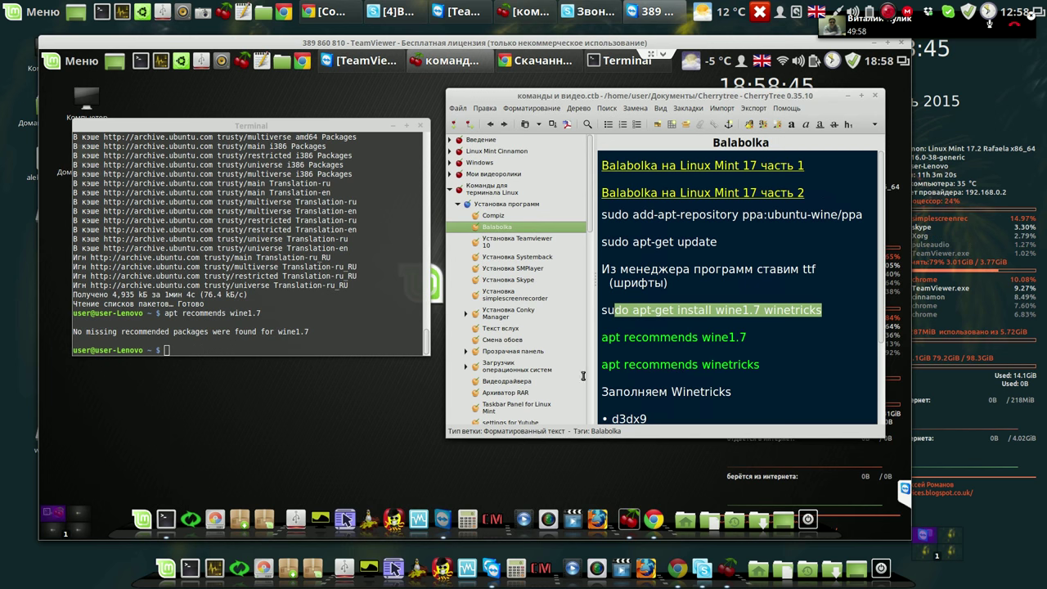
Drag 'sudo apt-get install wine1.7 winetricks' from the Balabolka note onto the Terminal prompt.
key(End)
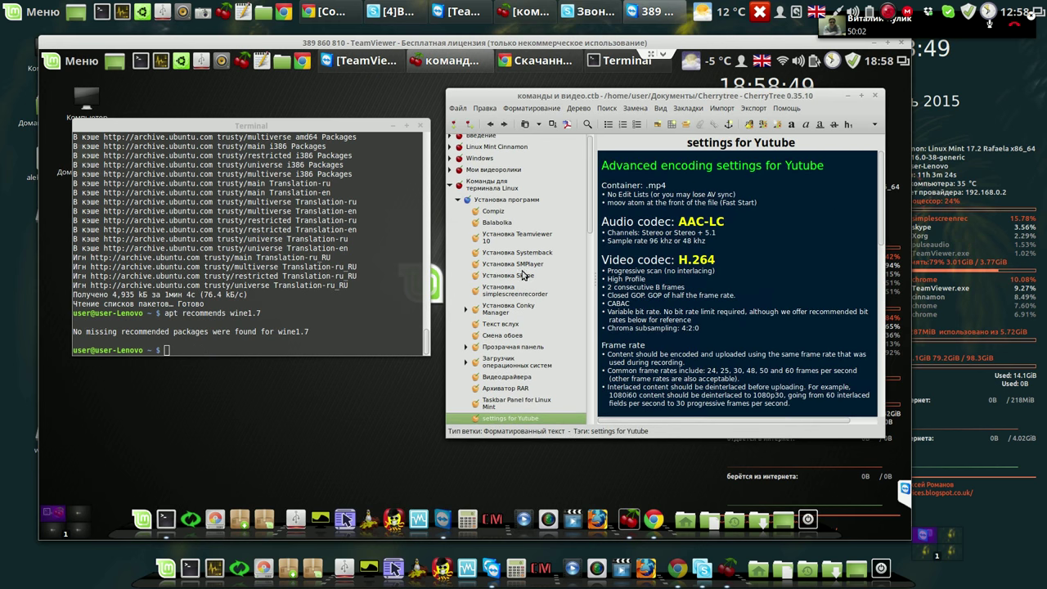
click(504, 222)
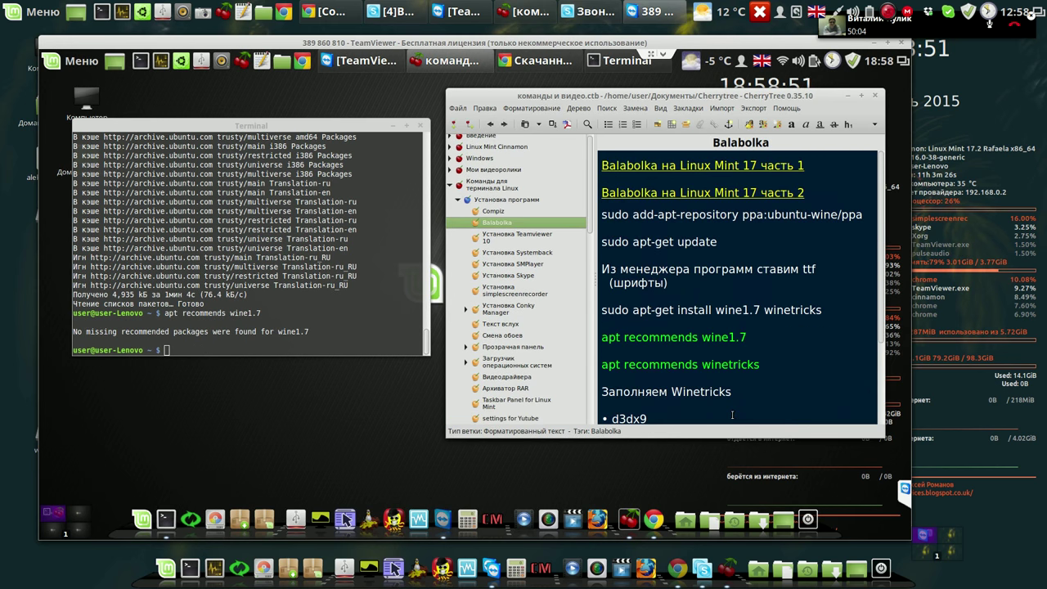
drag(822, 310, 602, 310)
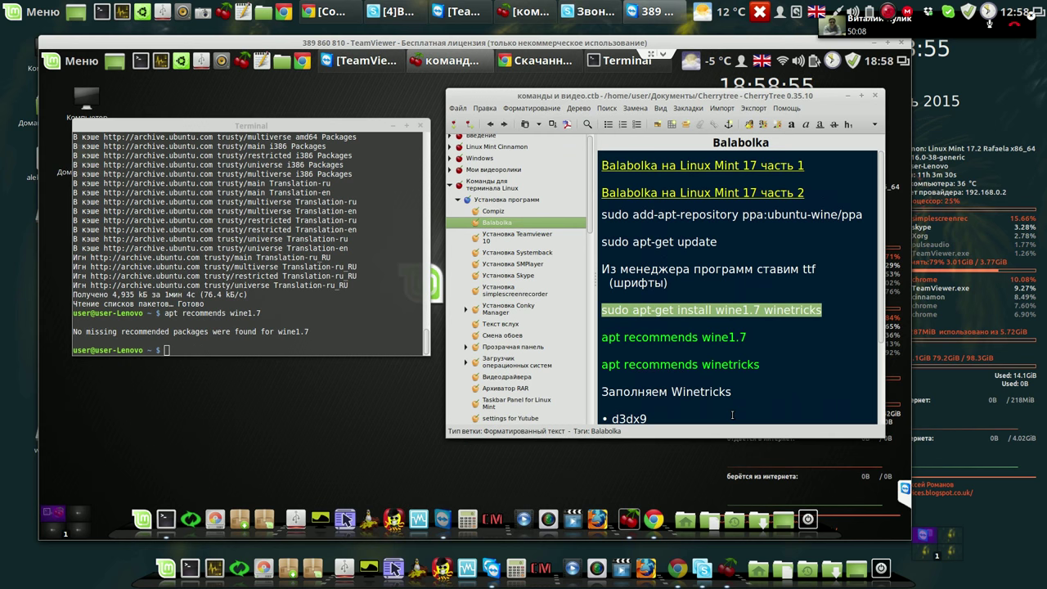
drag(610, 310, 239, 348)
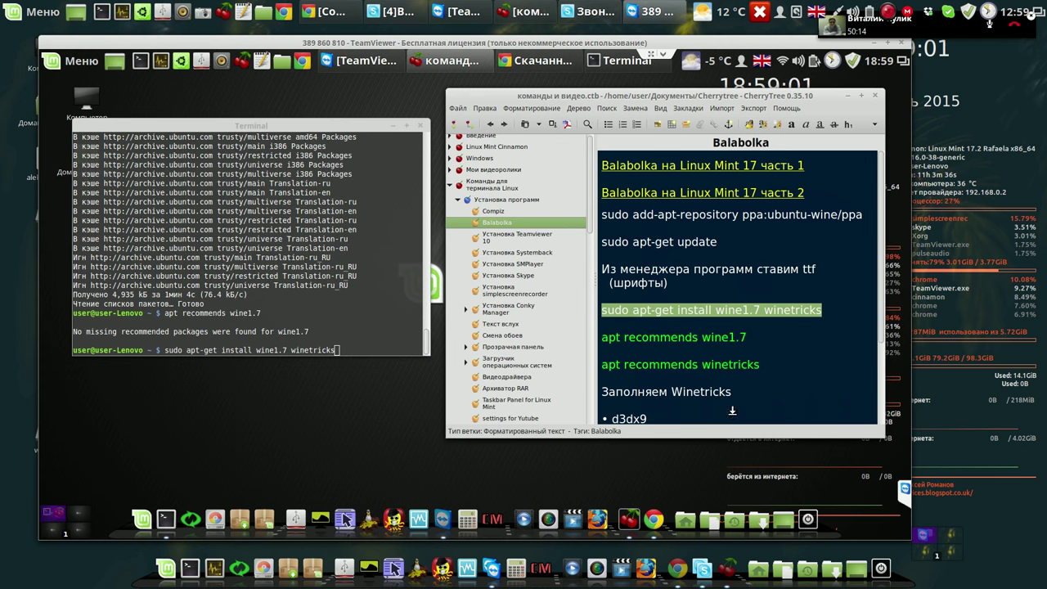
Run the wine1.7 winetricks install in Terminal and accept the 41.2 MB download.
click(379, 355)
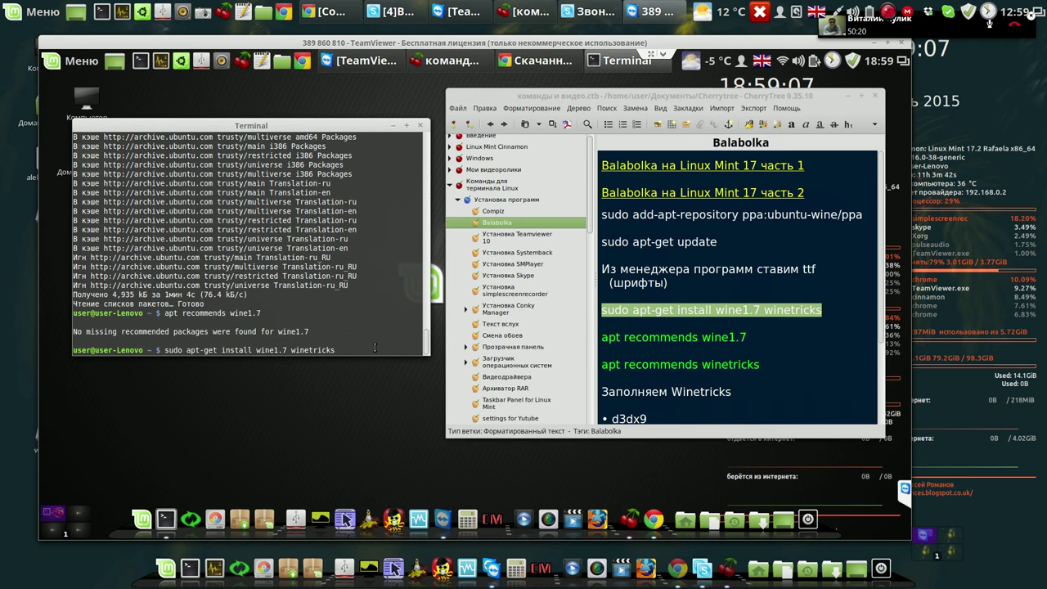
key(Return)
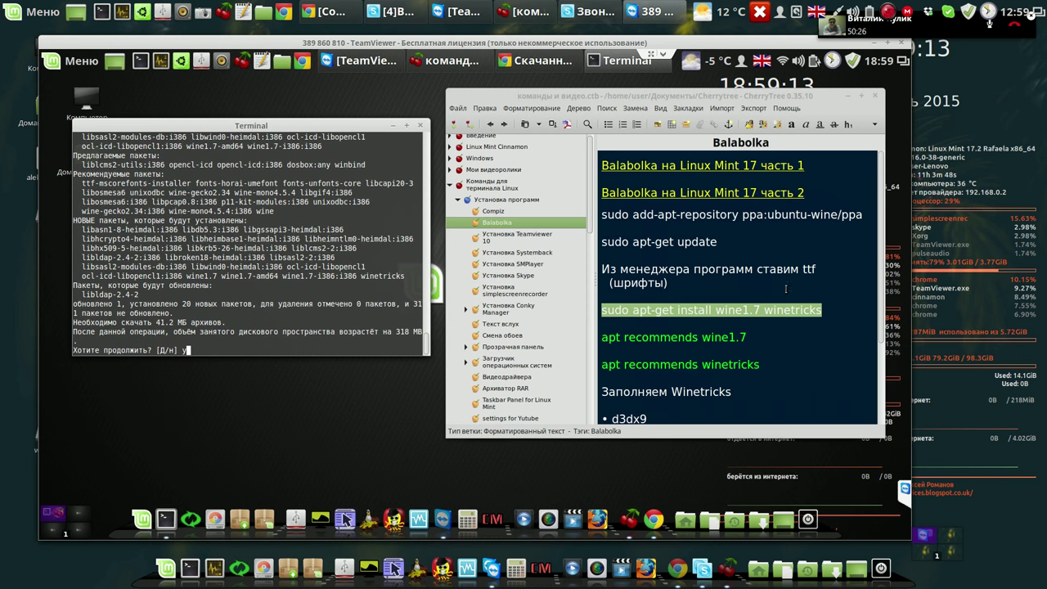
key(Return)
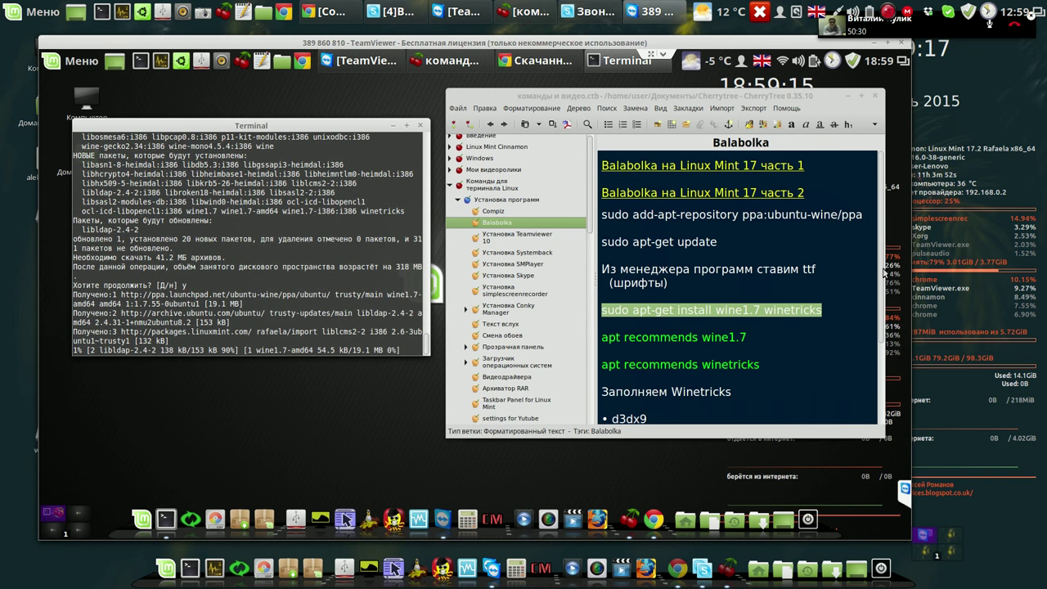
scroll(878, 418, down, 3)
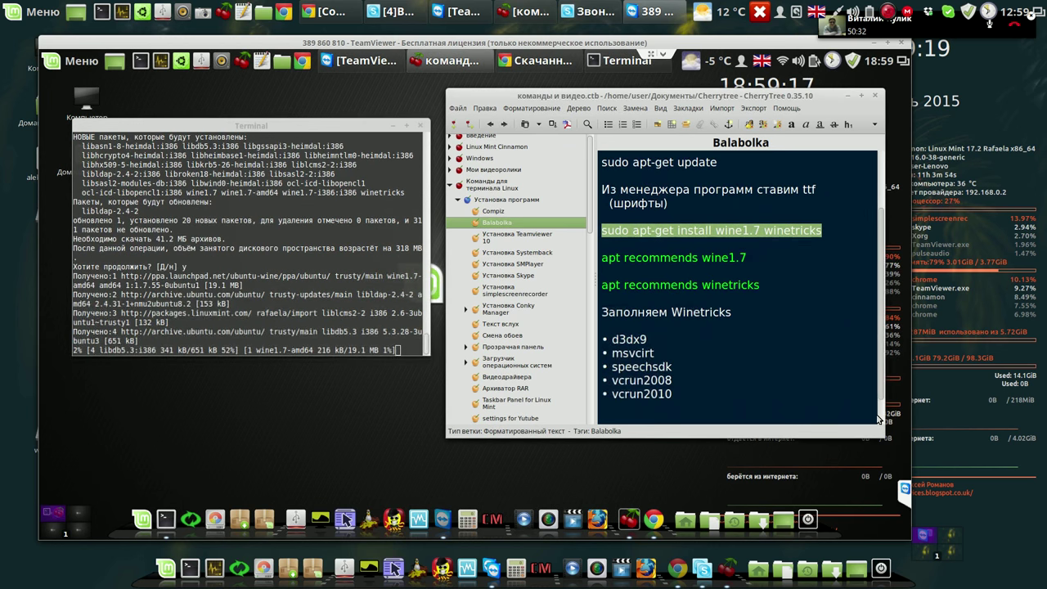
scroll(878, 418, down, 1)
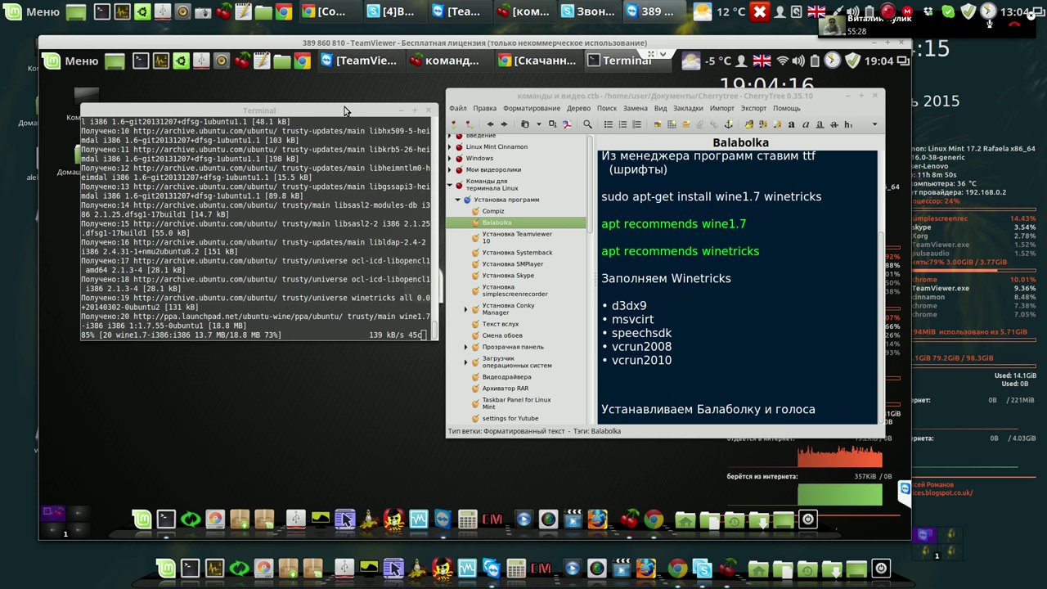
Move the Terminal window slightly upward while the download reaches about 88%.
click(344, 111)
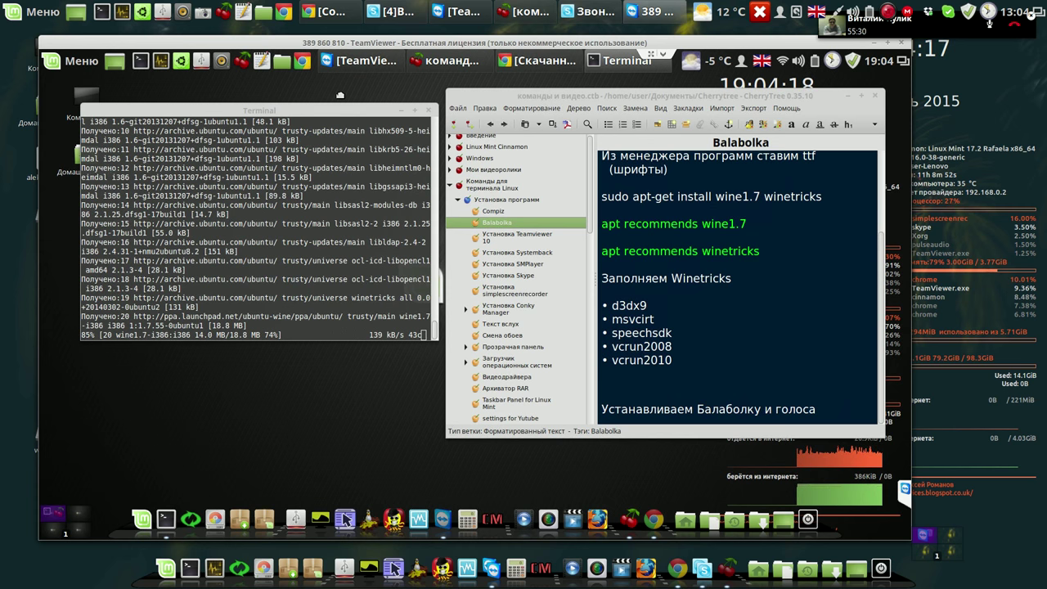
drag(345, 110, 344, 94)
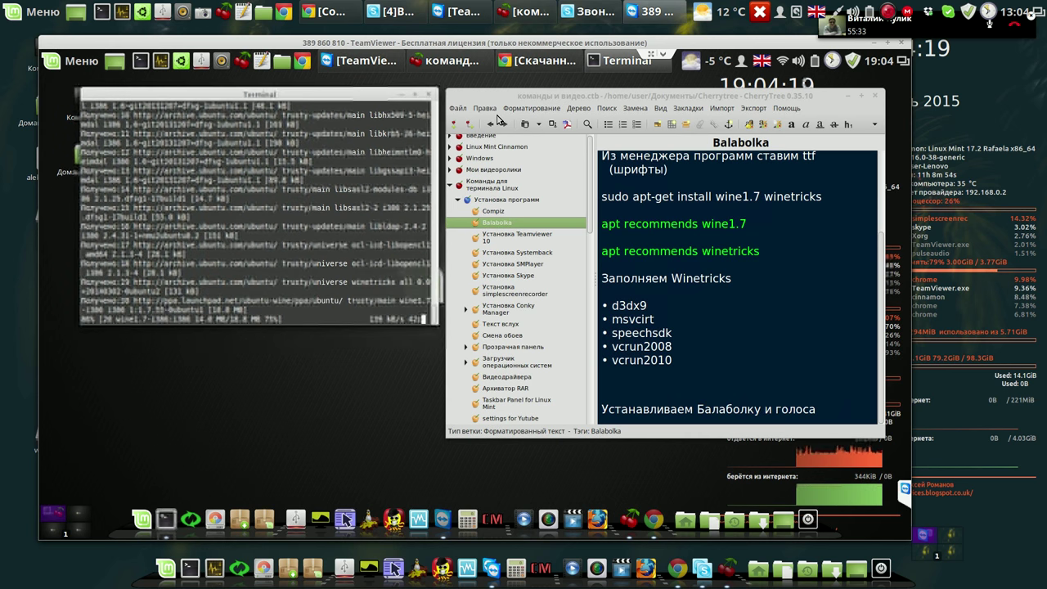
click(827, 104)
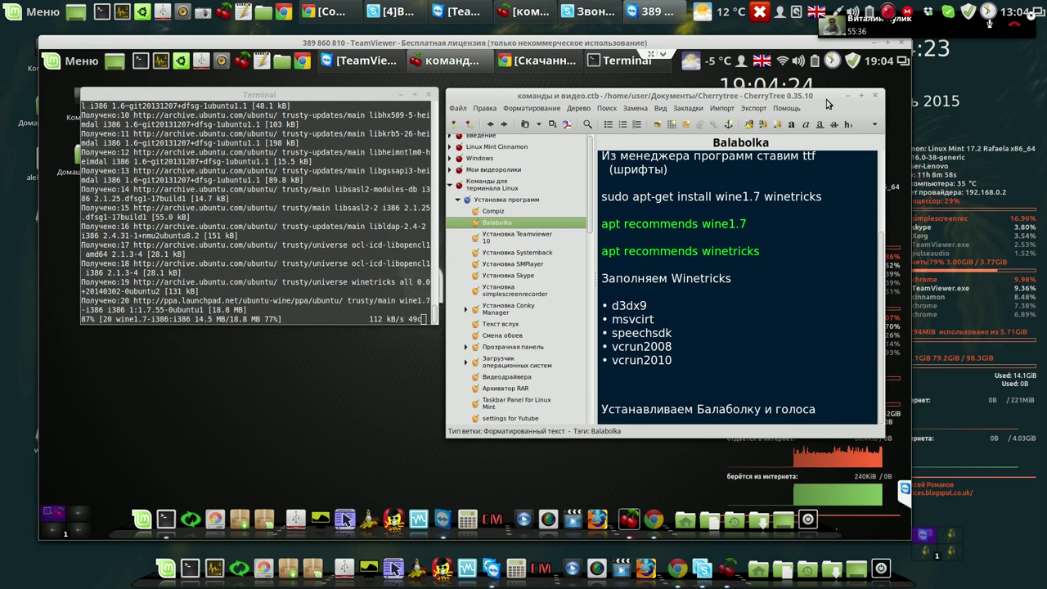
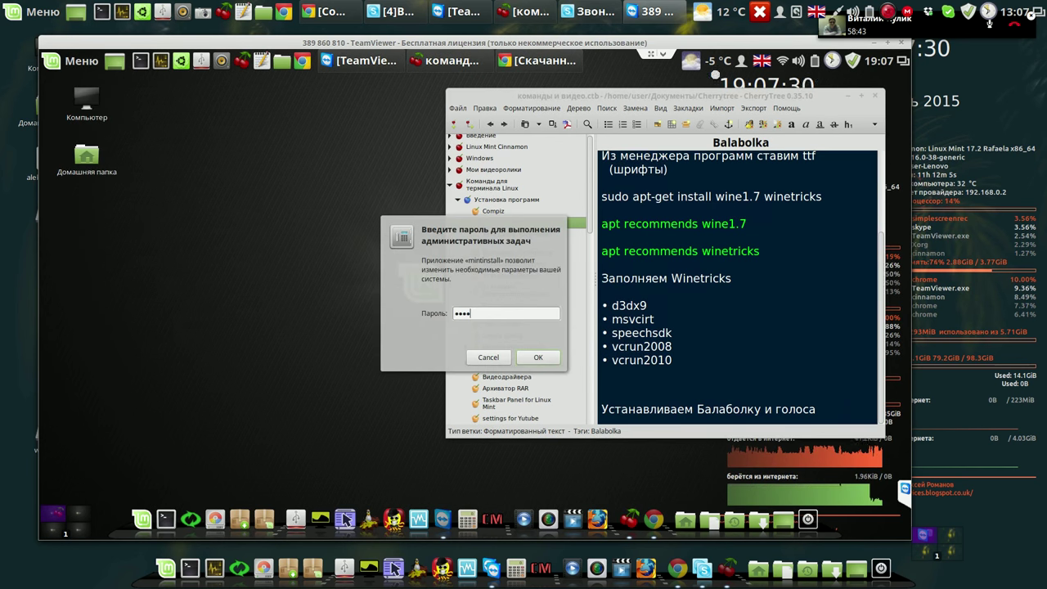
Launch Software Manager once wine1.7 and winetricks finish installing.
key(Return)
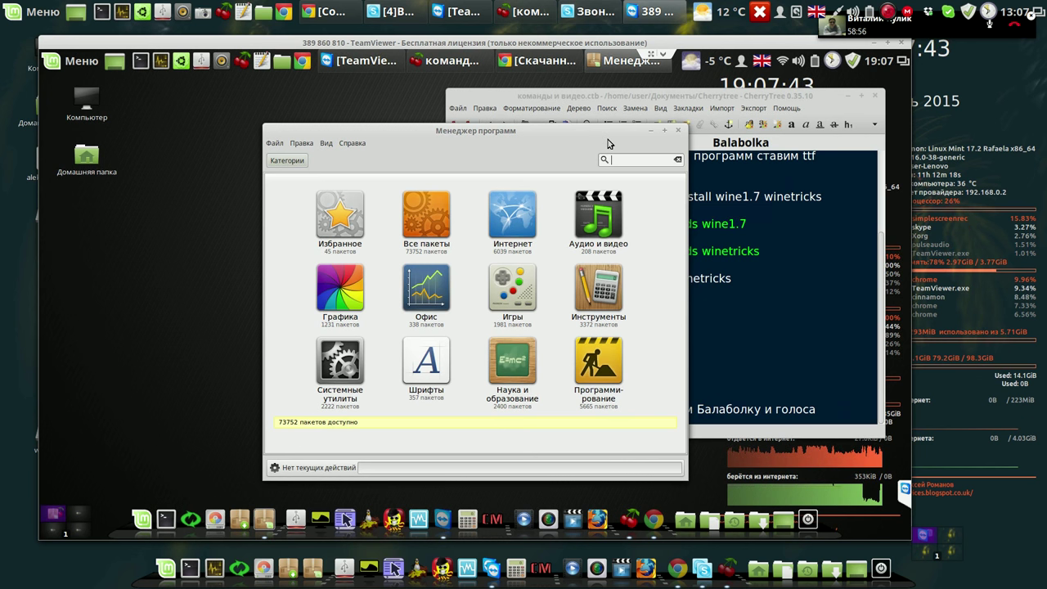
Search 'ttf' and install ttf-mscorefonts-installer with the Microsoft EULA accepted, then return to Chrome.
text(ttf)
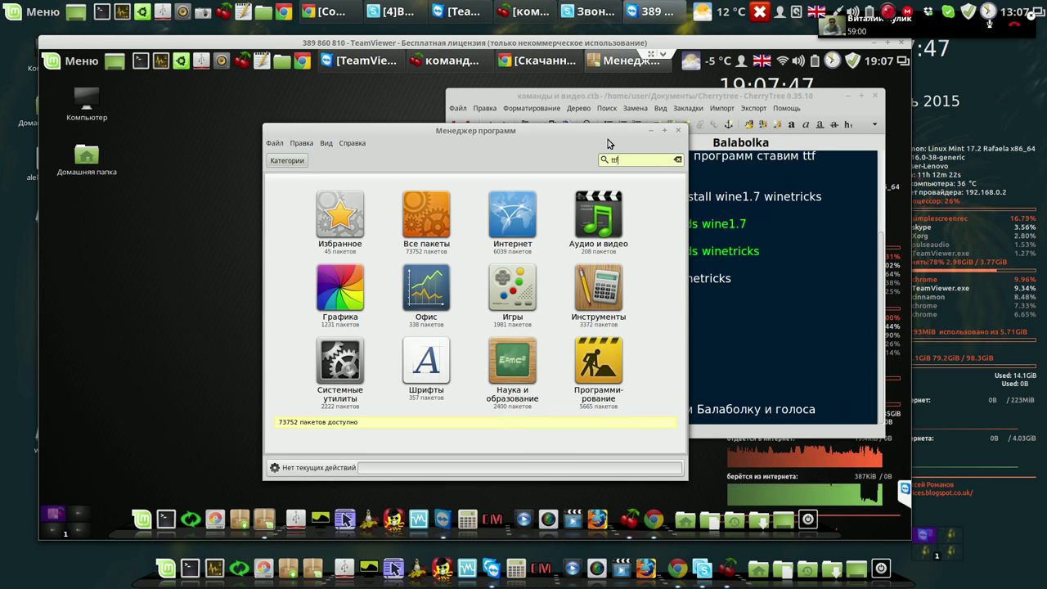
key(Return)
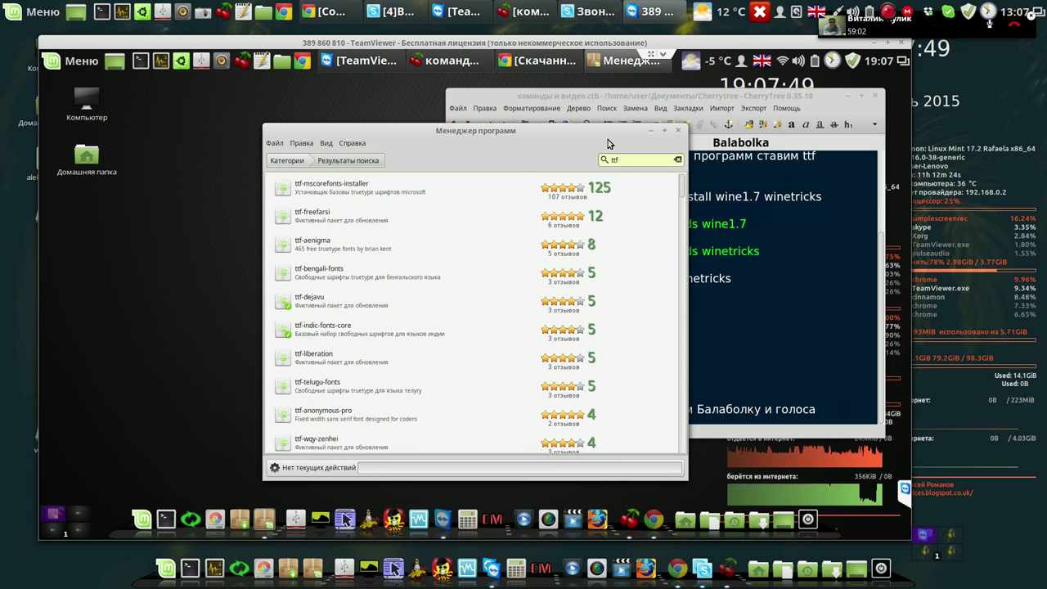
click(352, 190)
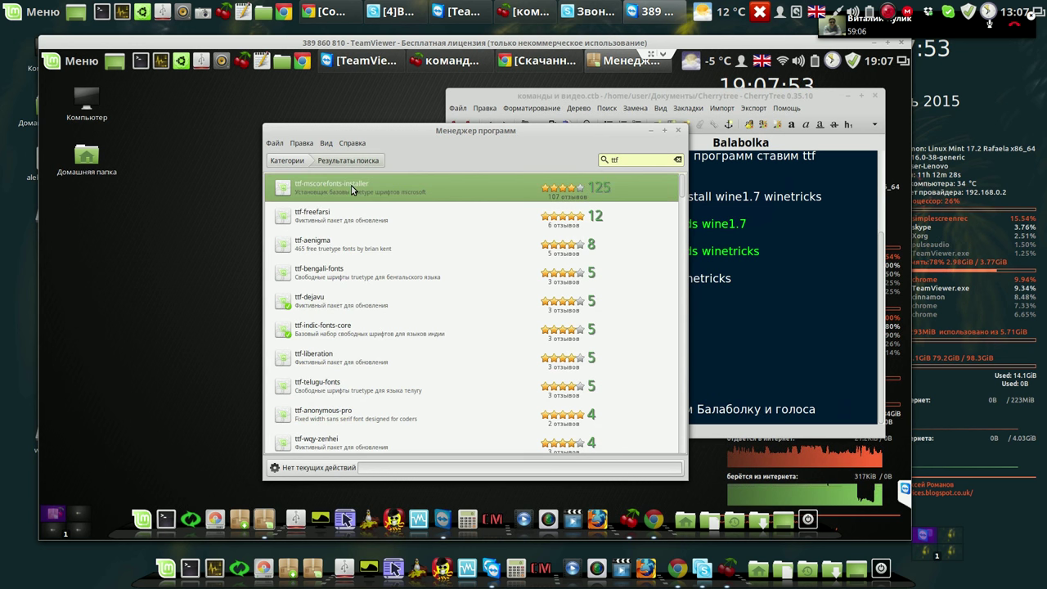
double_click(352, 190)
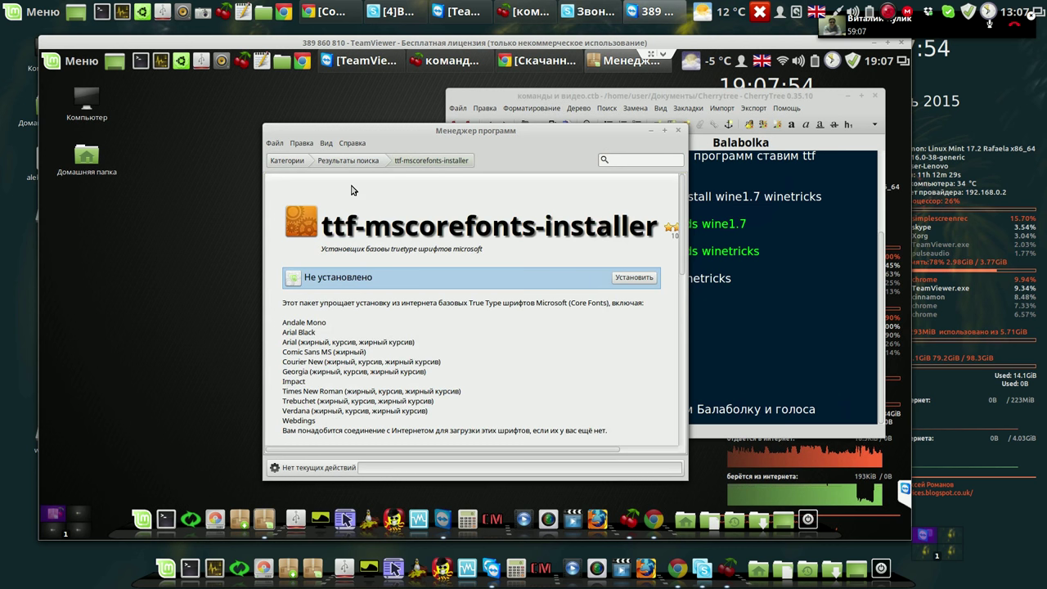
click(631, 278)
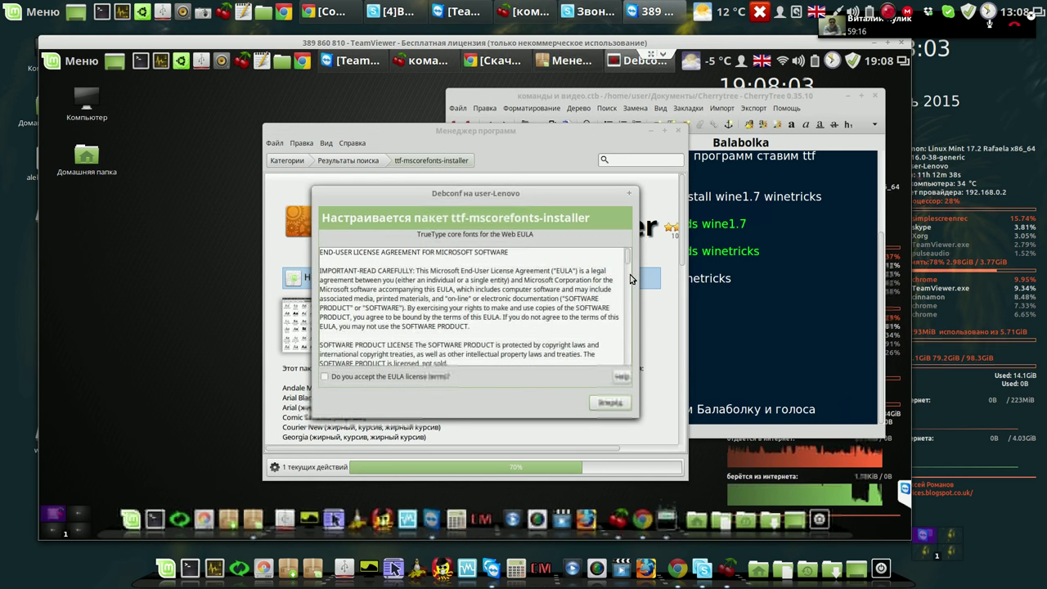
click(326, 377)
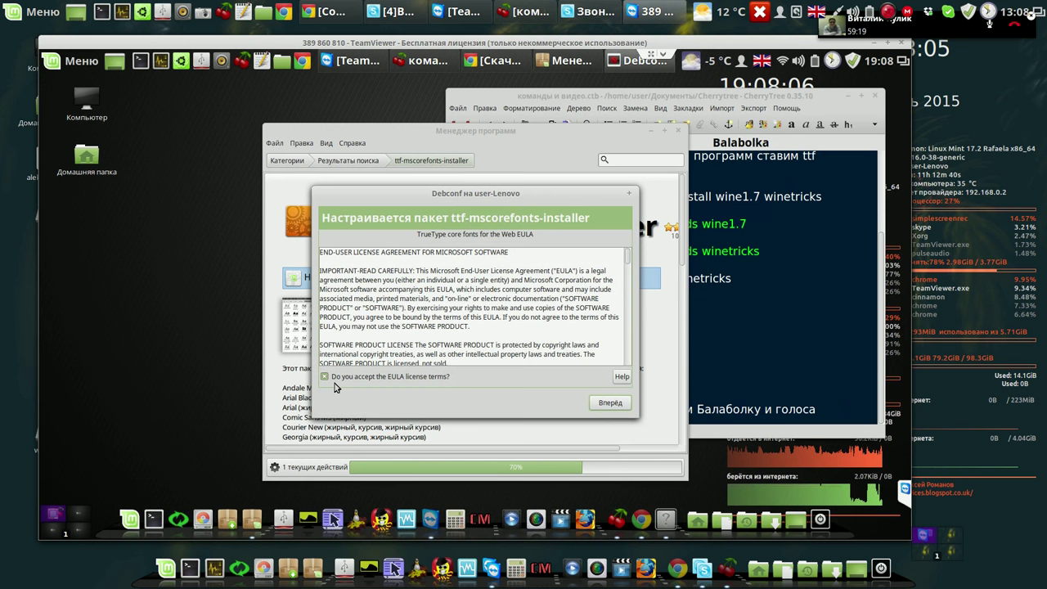
click(617, 407)
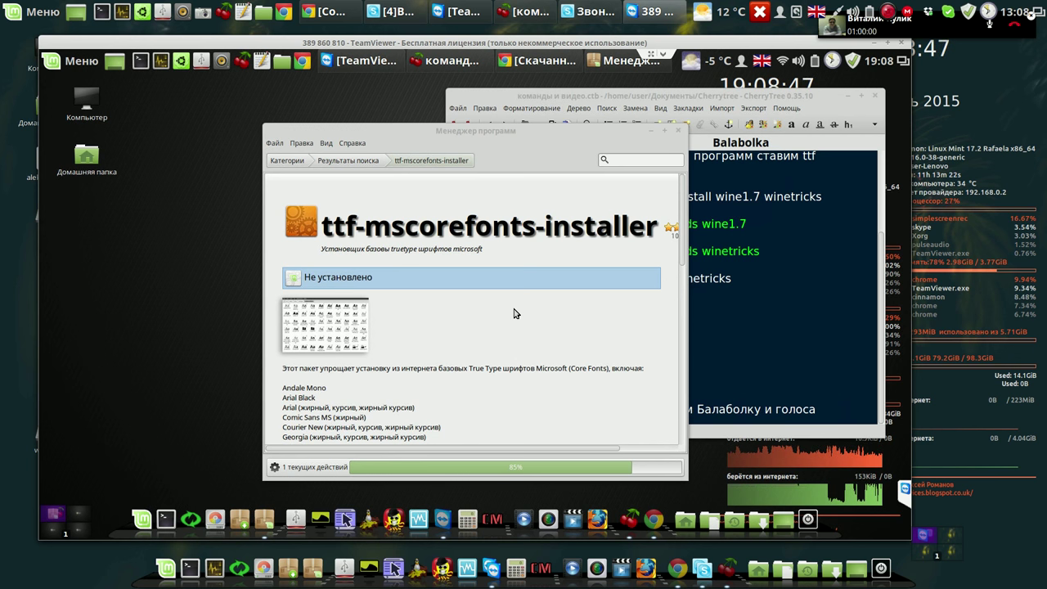
click(544, 62)
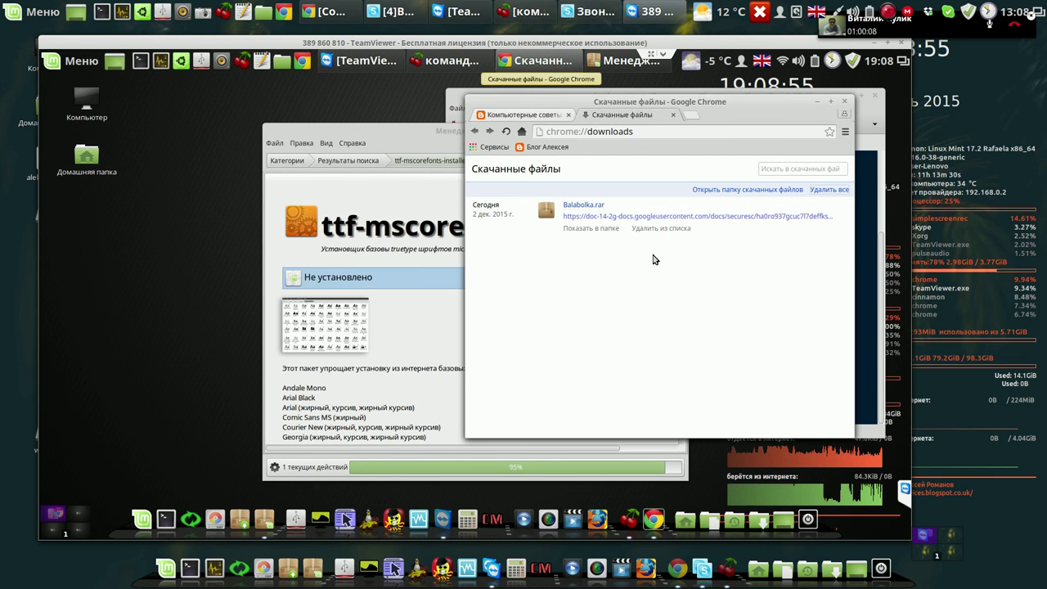
Show Balabolka.rar in Downloads and extract it there.
click(601, 230)
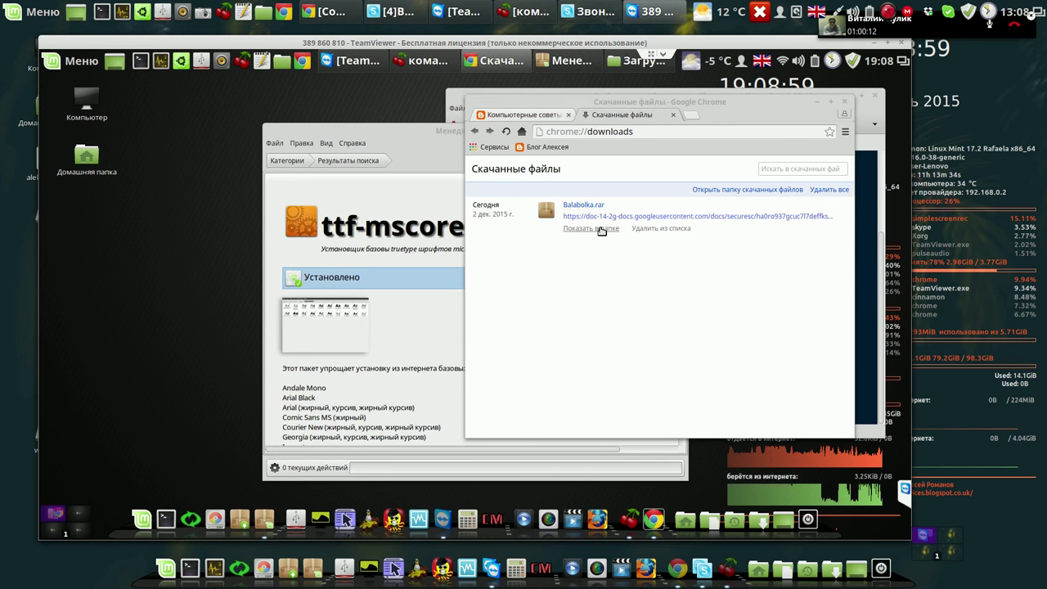
click(845, 103)
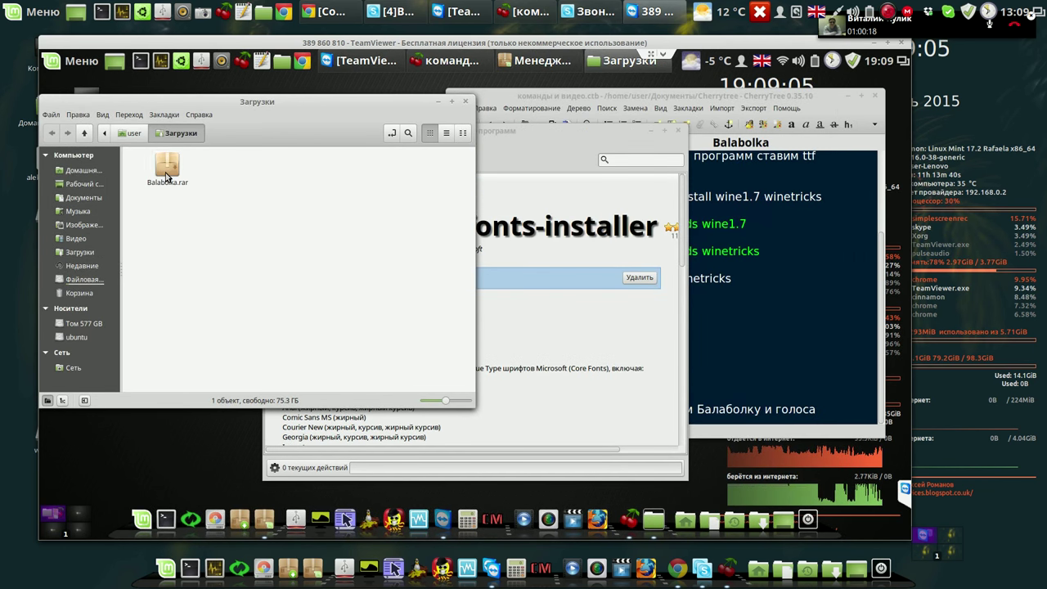
right_click(168, 185)
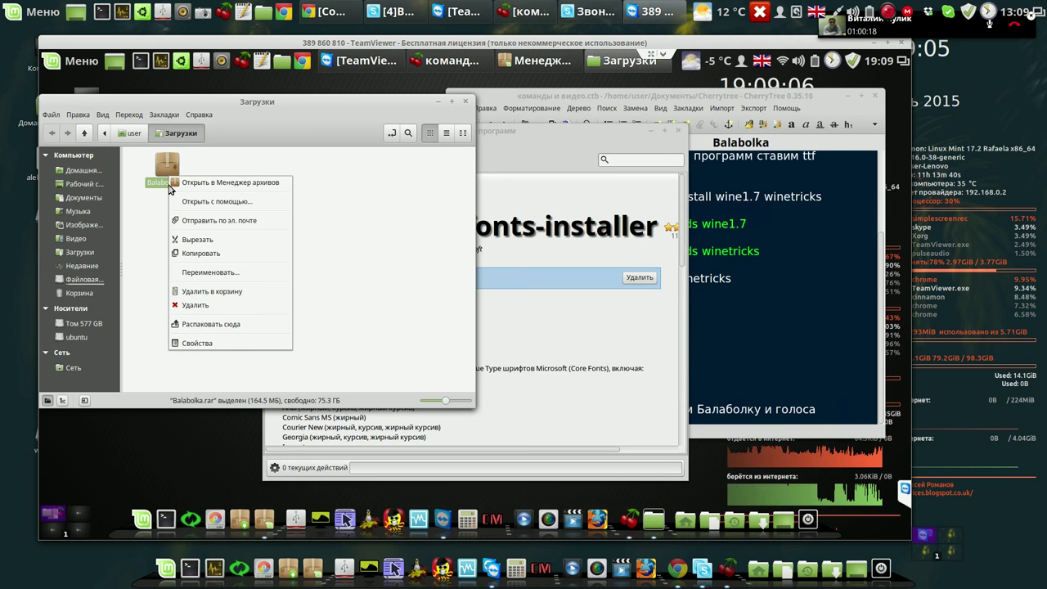
click(205, 325)
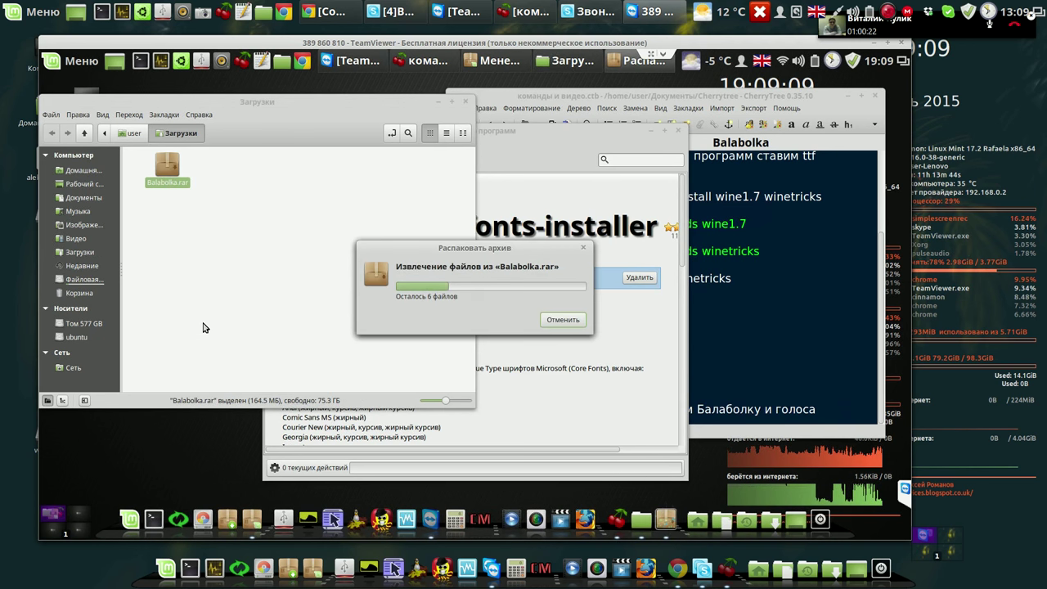
Open Balabolka/Balabolka and extract Книги.7z into it.
double_click(170, 167)
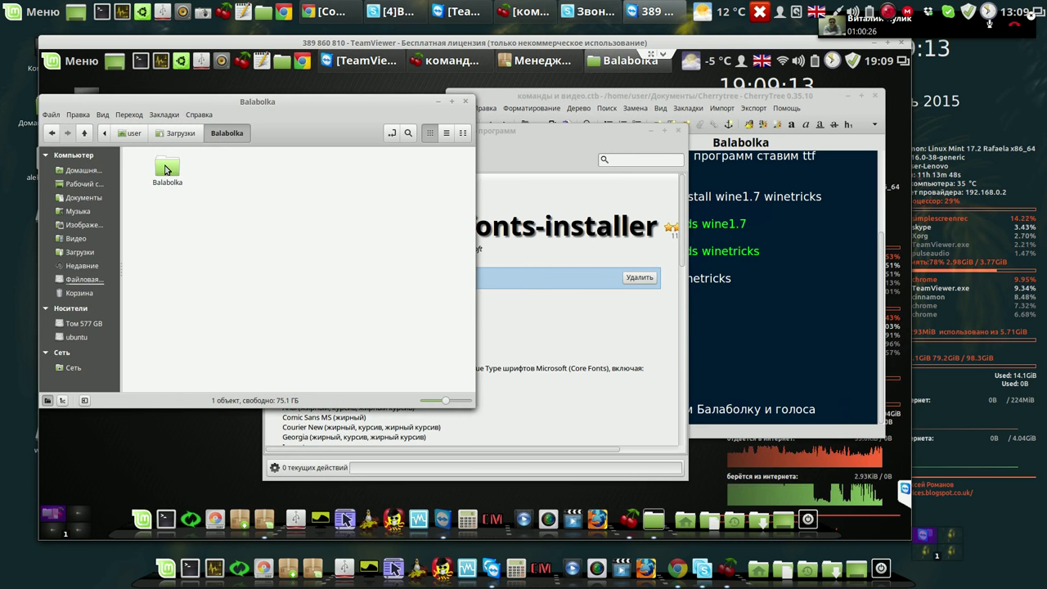
key(Return)
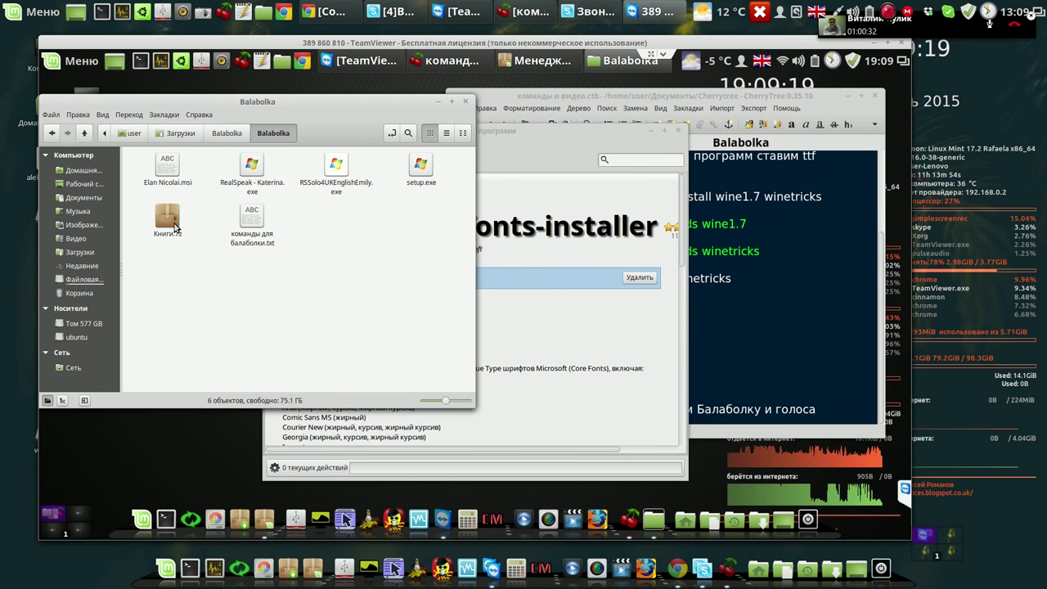
right_click(171, 222)
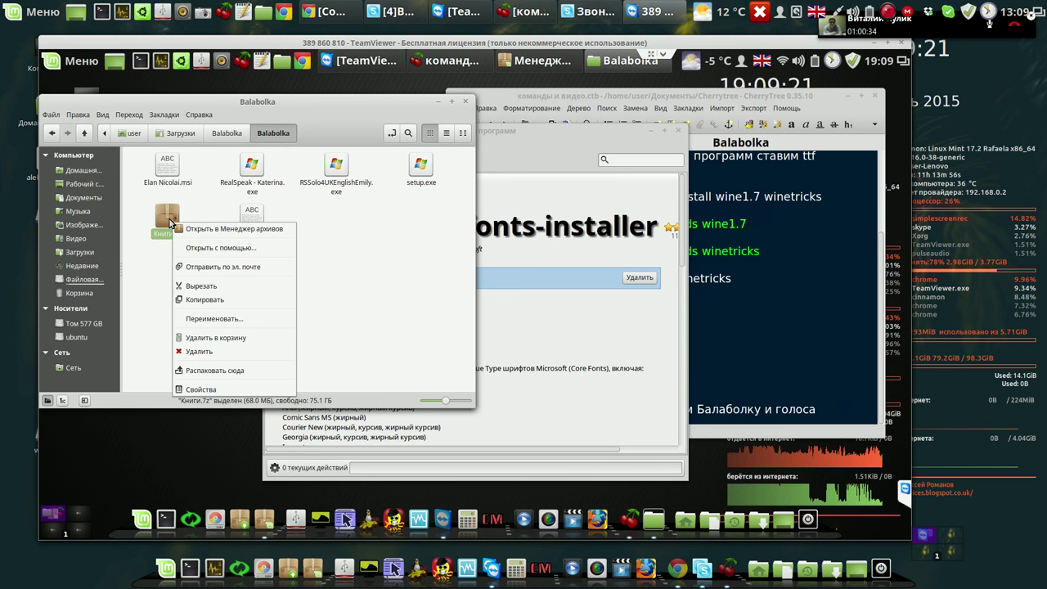
click(222, 370)
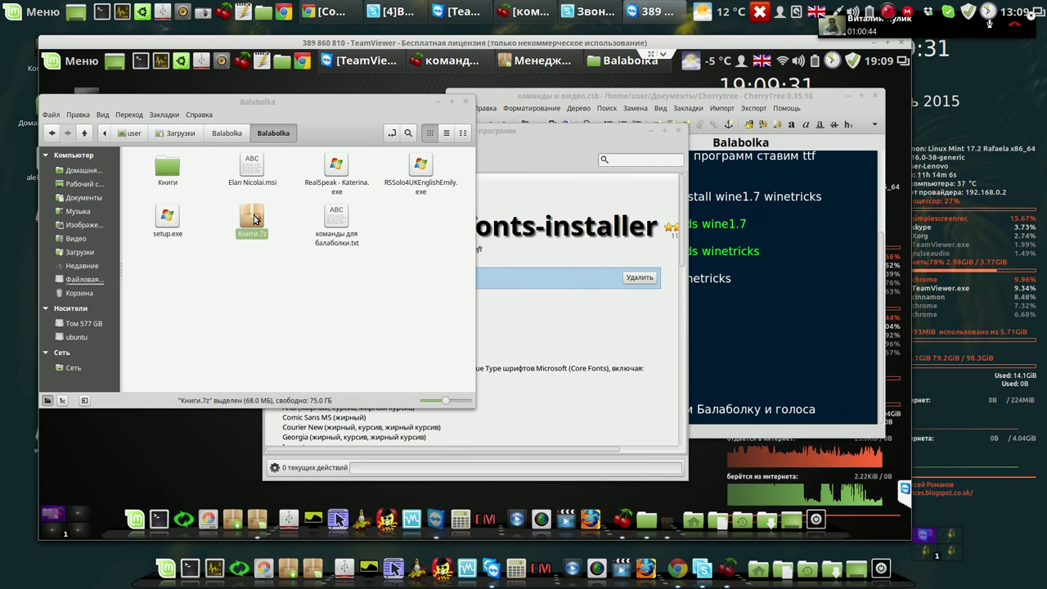
Permanently delete the Книги.7z archive and minimise the folder window.
right_click(255, 219)
click(269, 292)
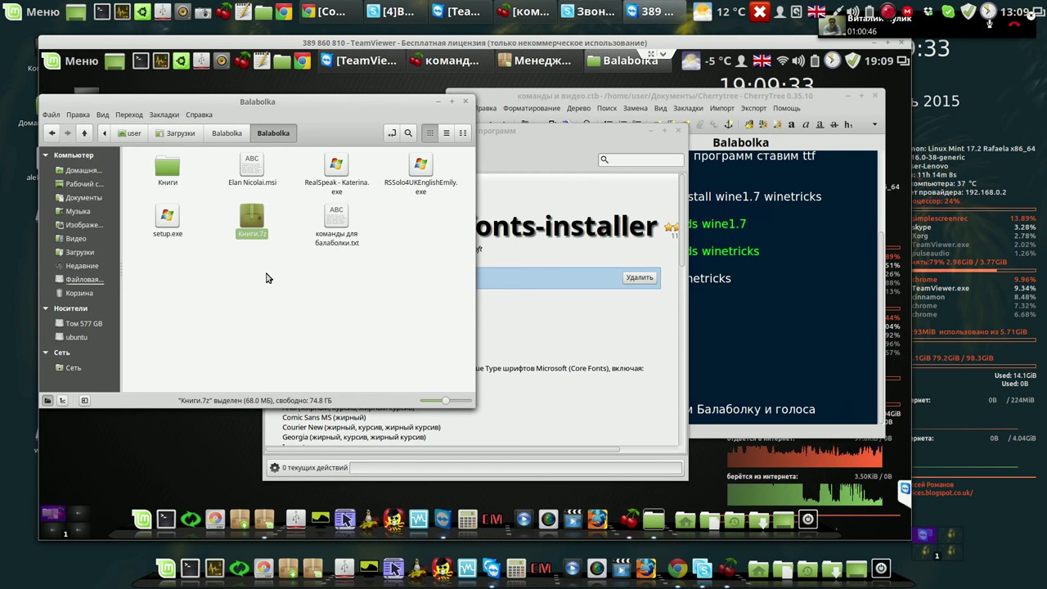
right_click(255, 226)
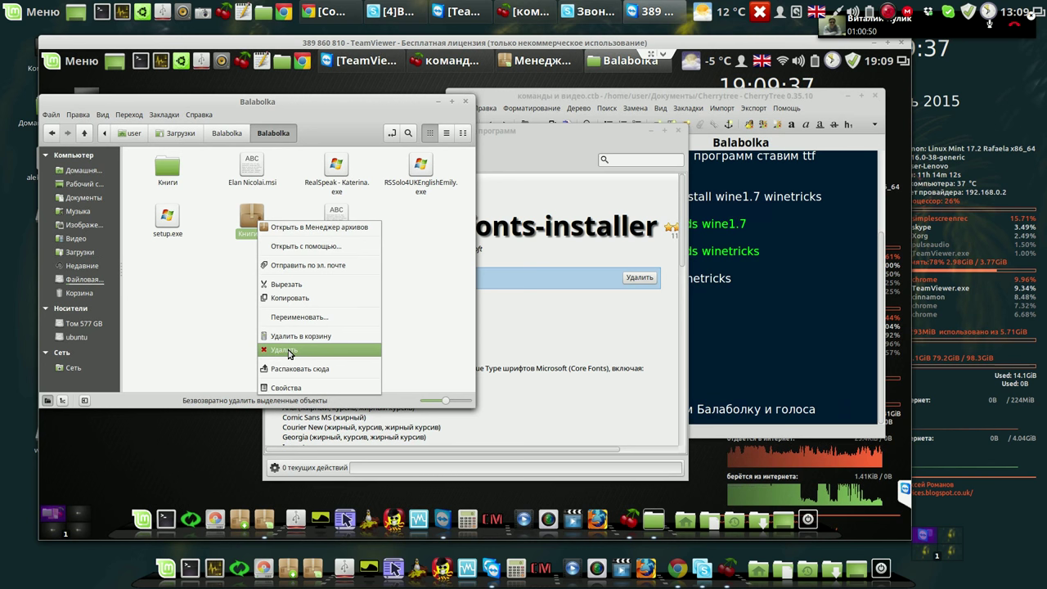
click(296, 351)
click(329, 292)
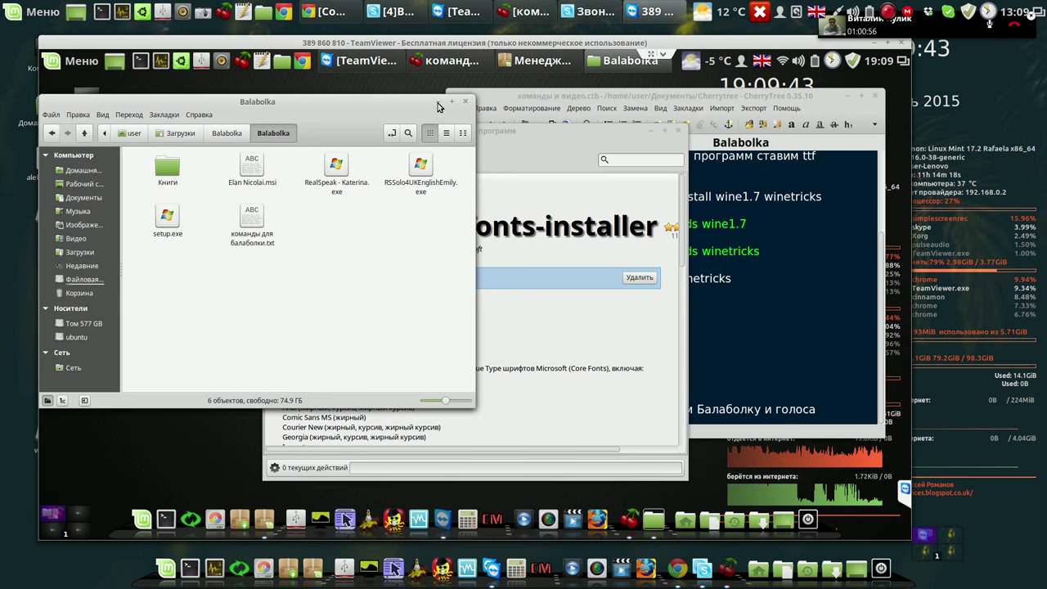
click(451, 102)
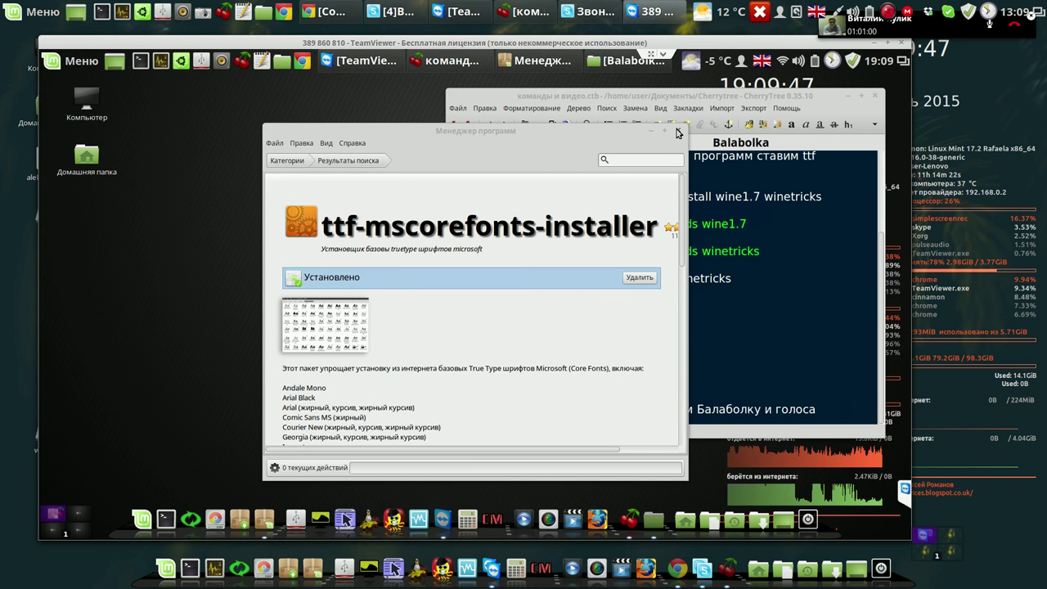
Close Software Manager, shift the CherryTree notes window right, and open a new Terminal.
click(678, 131)
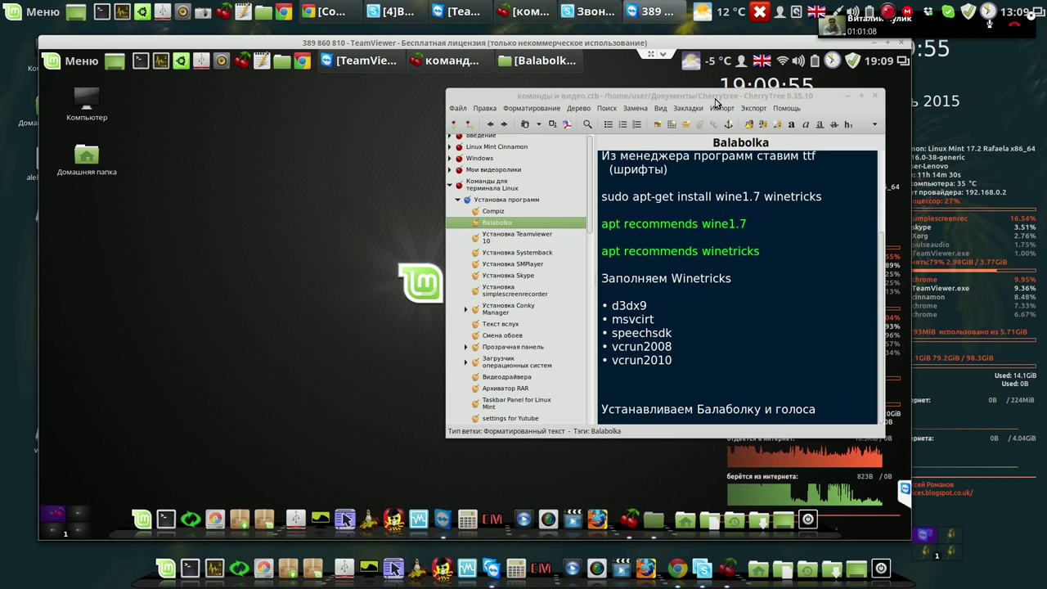
click(646, 99)
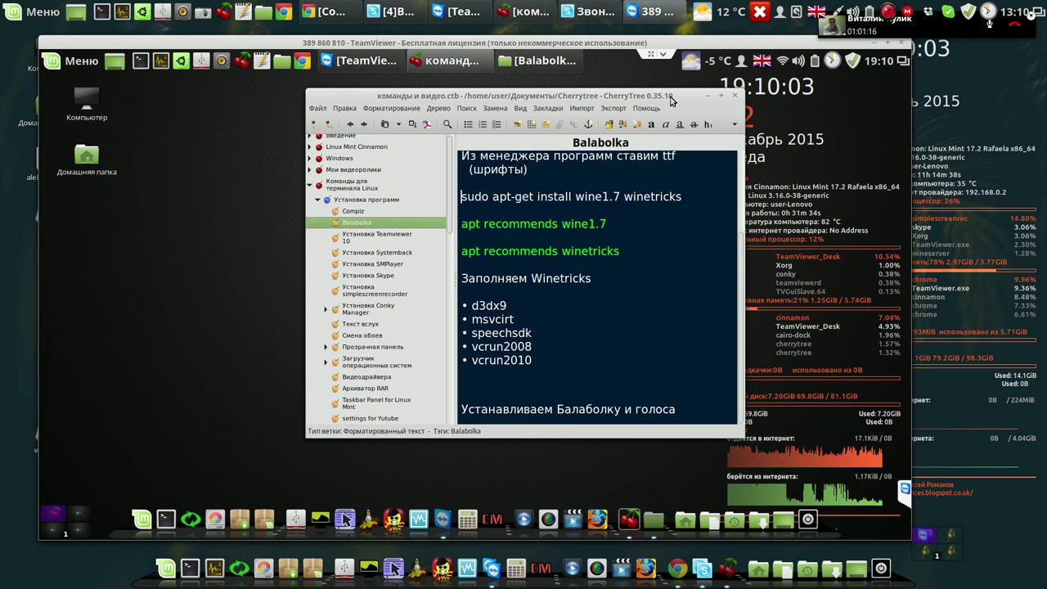
drag(671, 99, 689, 97)
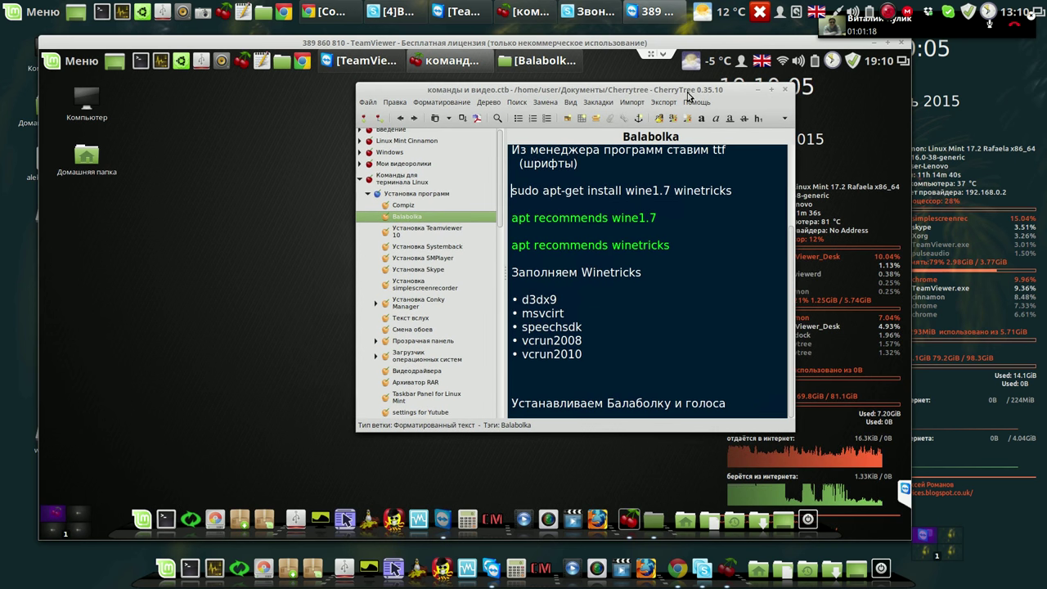
drag(756, 92, 782, 95)
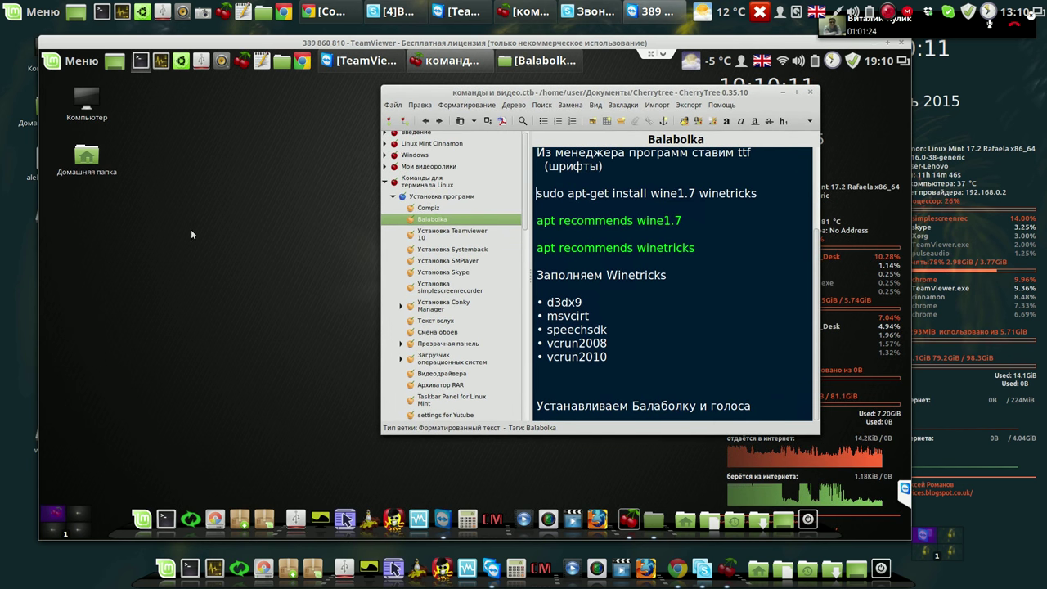
key(ctrl+alt+t)
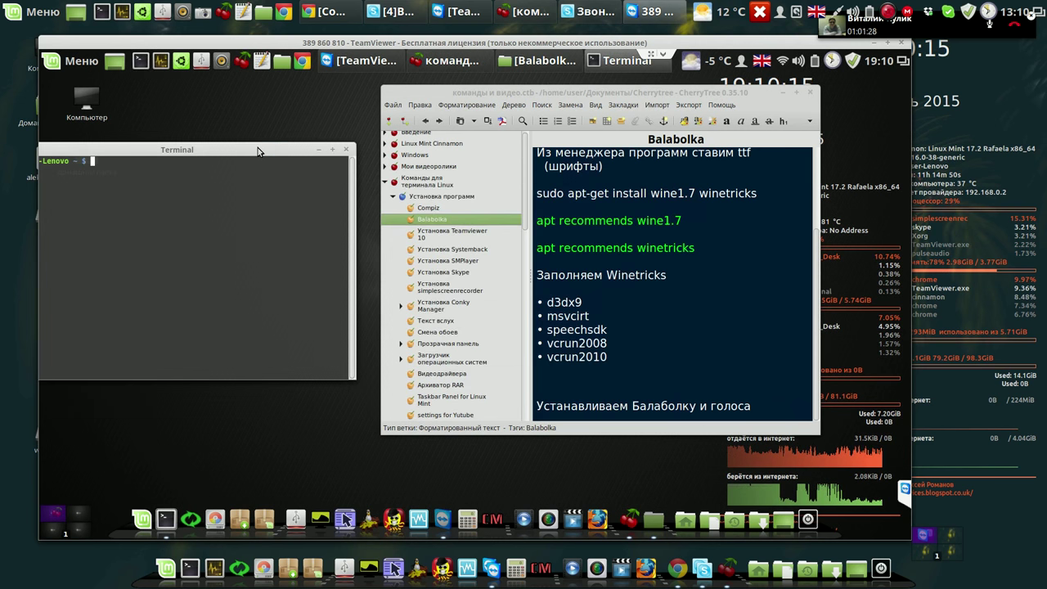
Copy 'apt recommends wine1.7' from the notes and run it in Terminal.
click(723, 94)
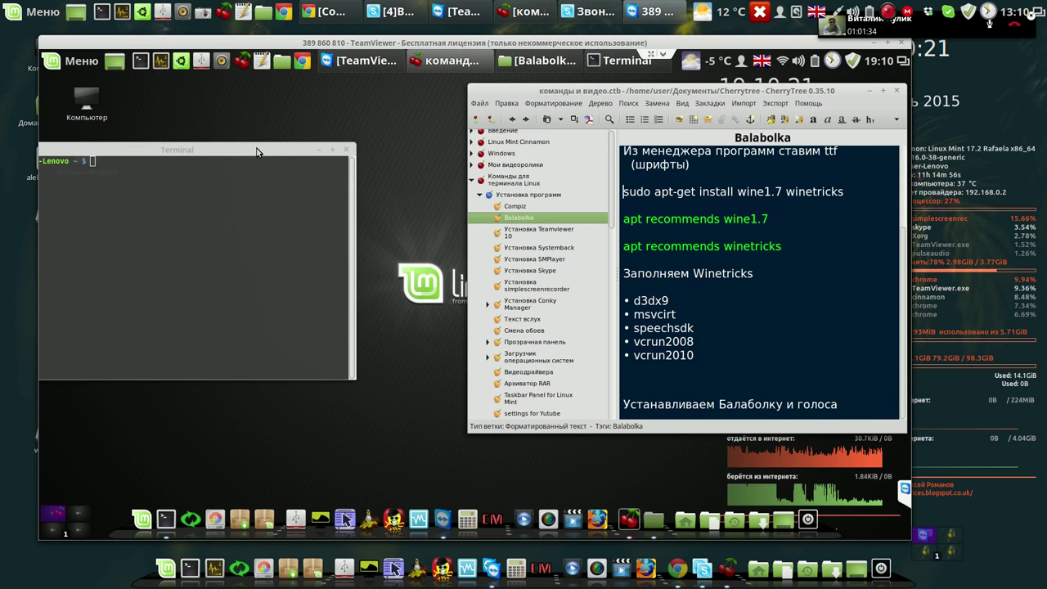
click(298, 143)
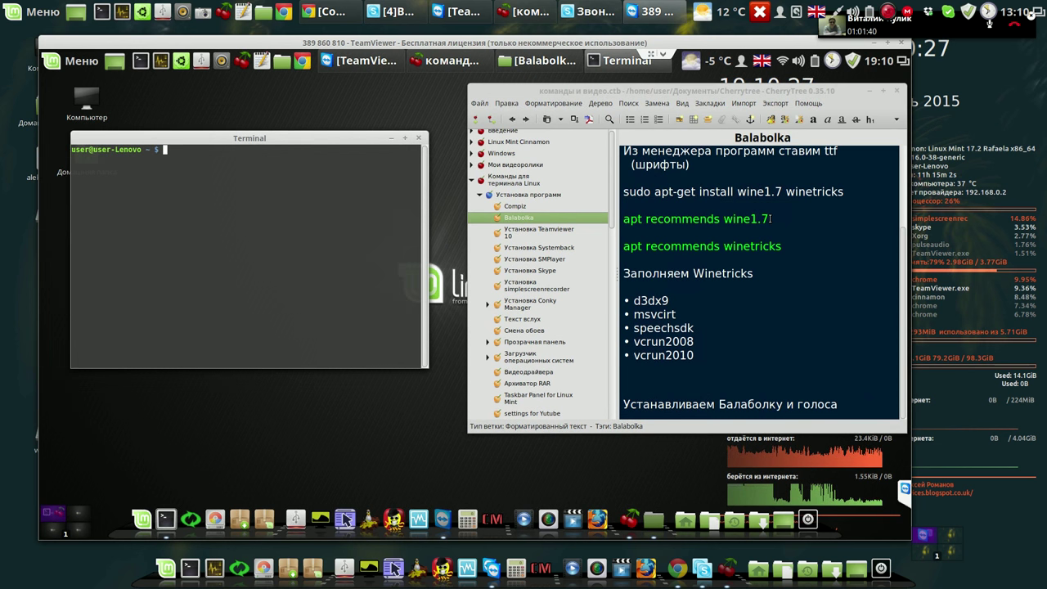
drag(770, 219, 682, 219)
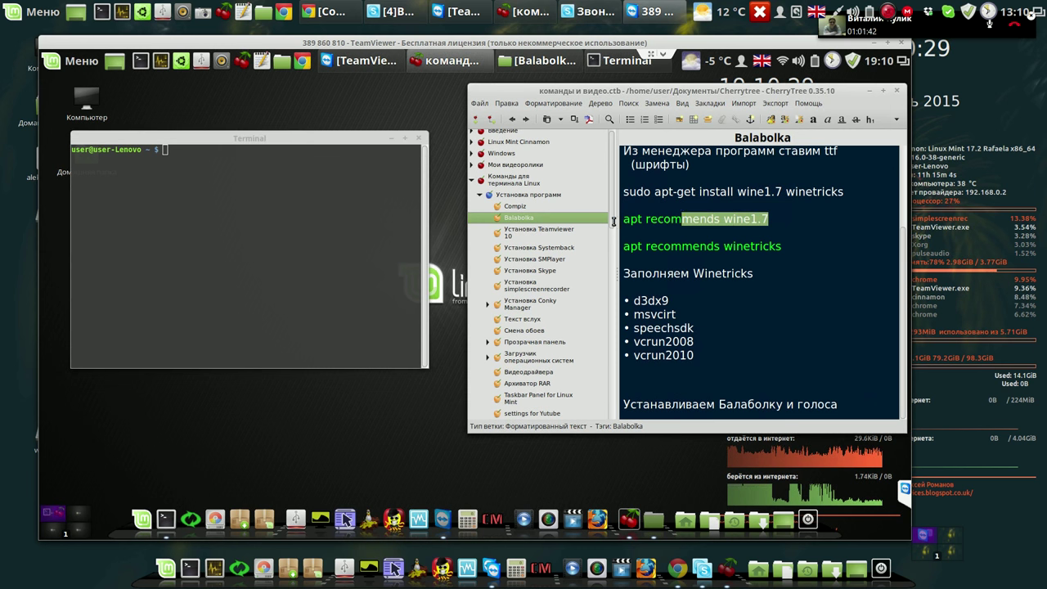
drag(614, 221, 609, 221)
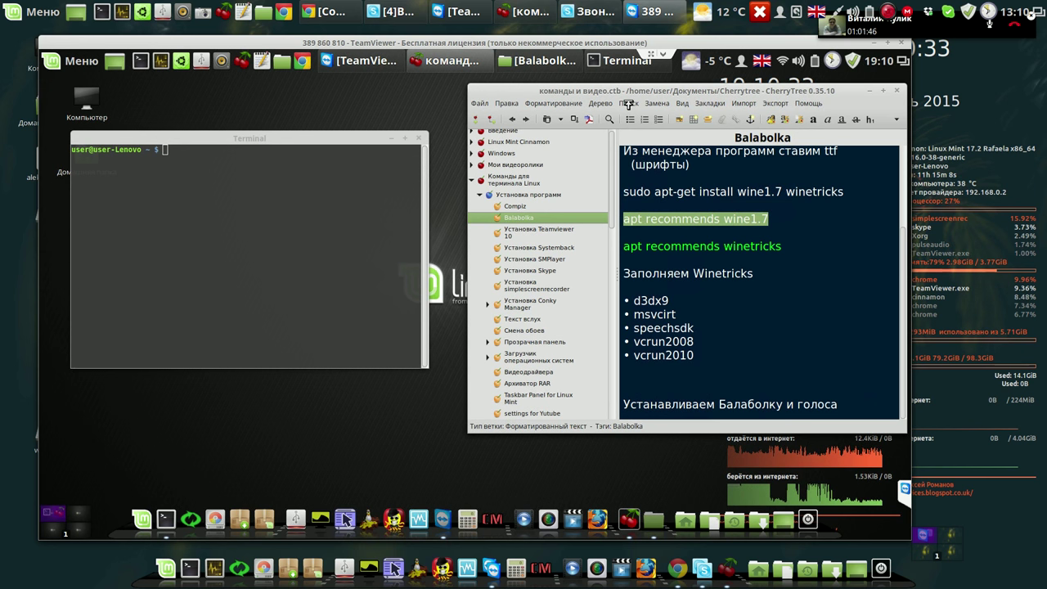
key(ctrl+c)
key(ctrl+shift+v)
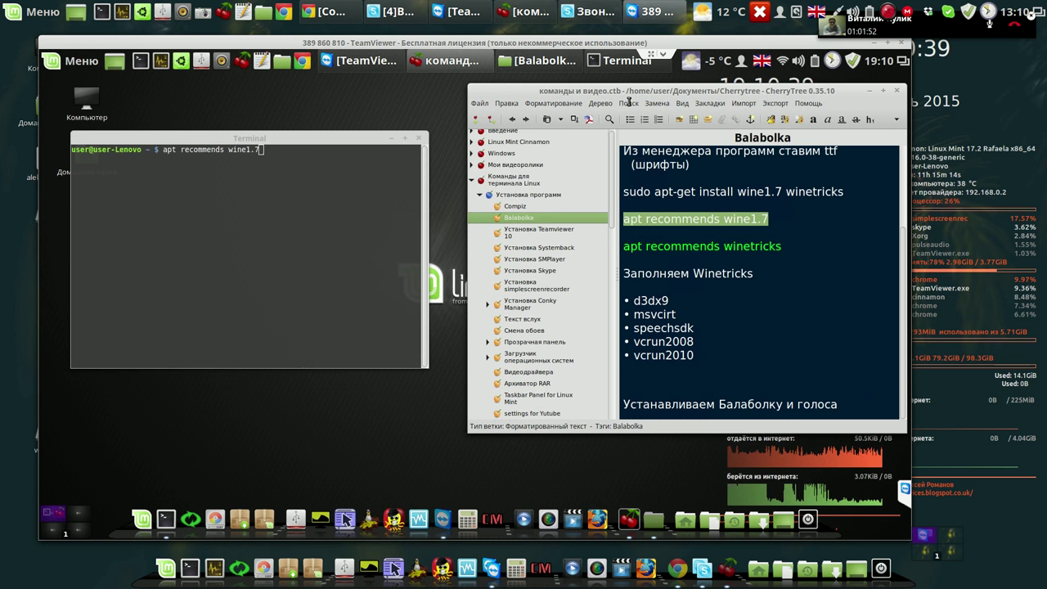
key(alt+Tab)
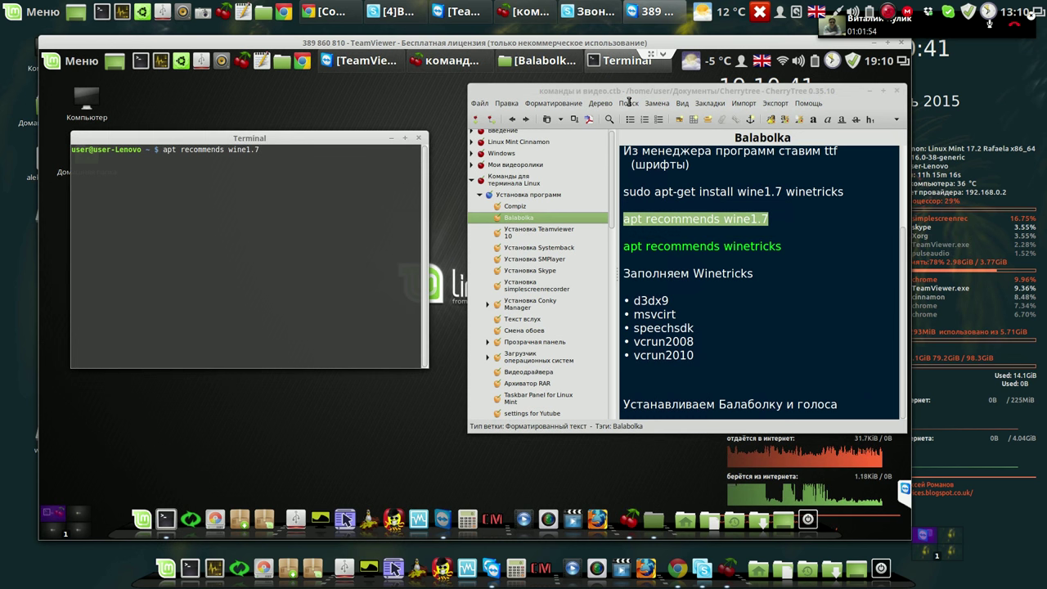
key(Return)
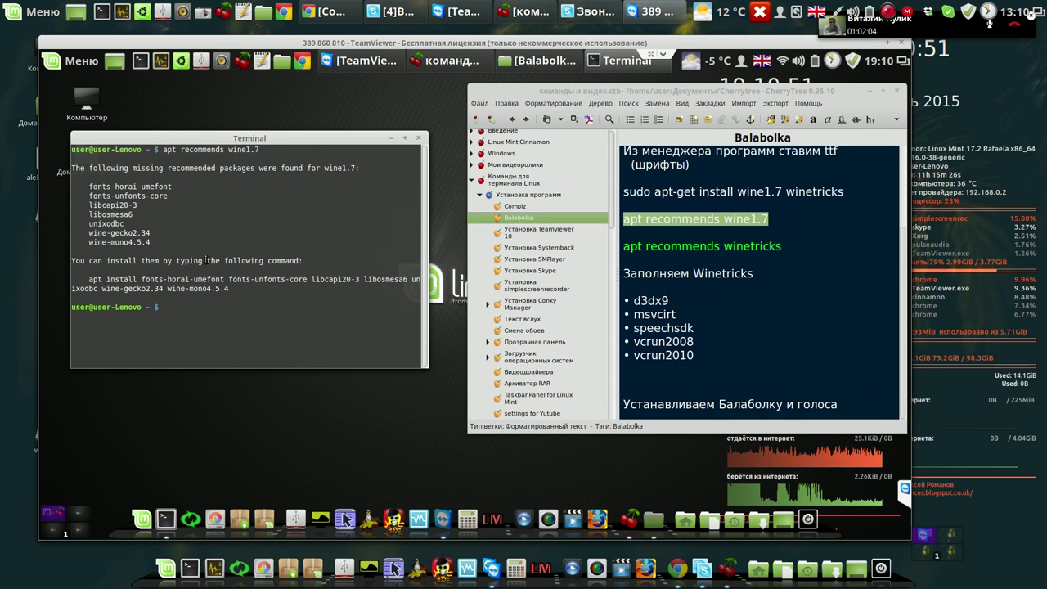
Copy the suggested apt install command for the missing recommended packages.
drag(89, 279, 228, 284)
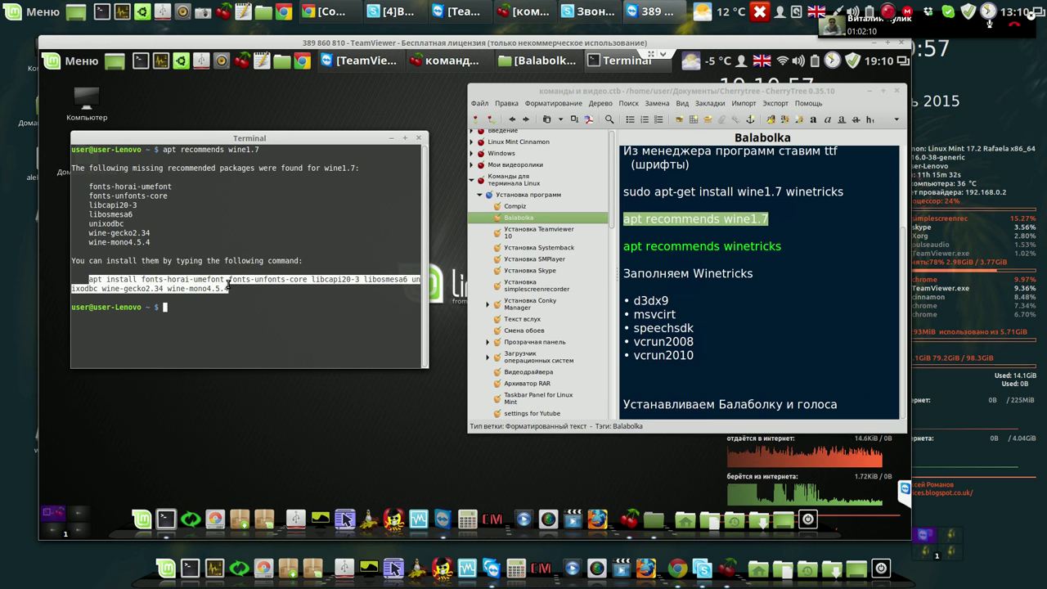
triple_click(223, 285)
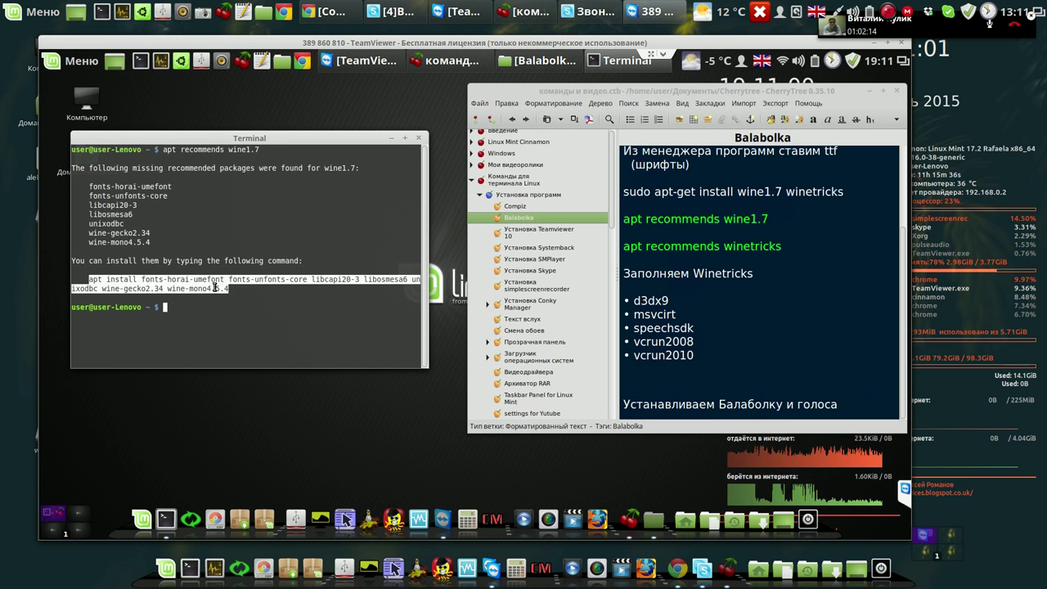
right_click(216, 282)
click(217, 283)
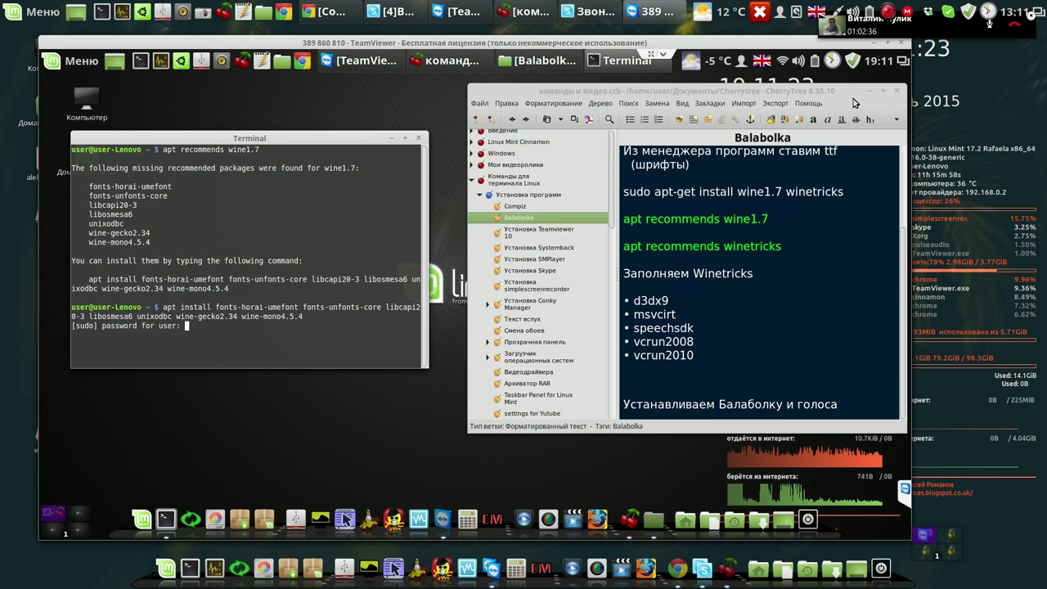
Enter the sudo password to download the 7 recommended Wine packages, and minimize CherryTree.
key(Return)
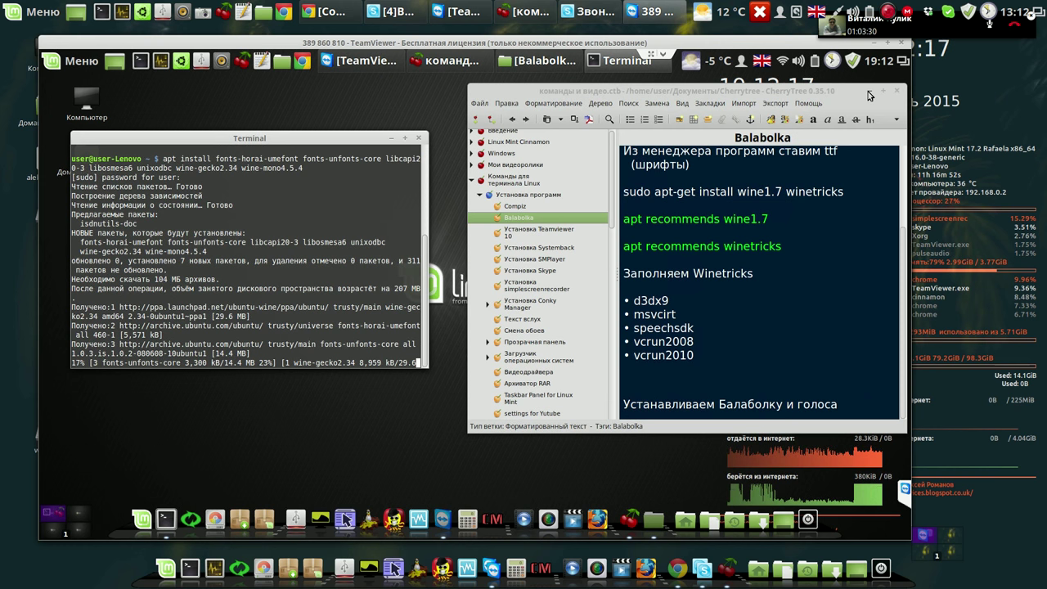
click(868, 92)
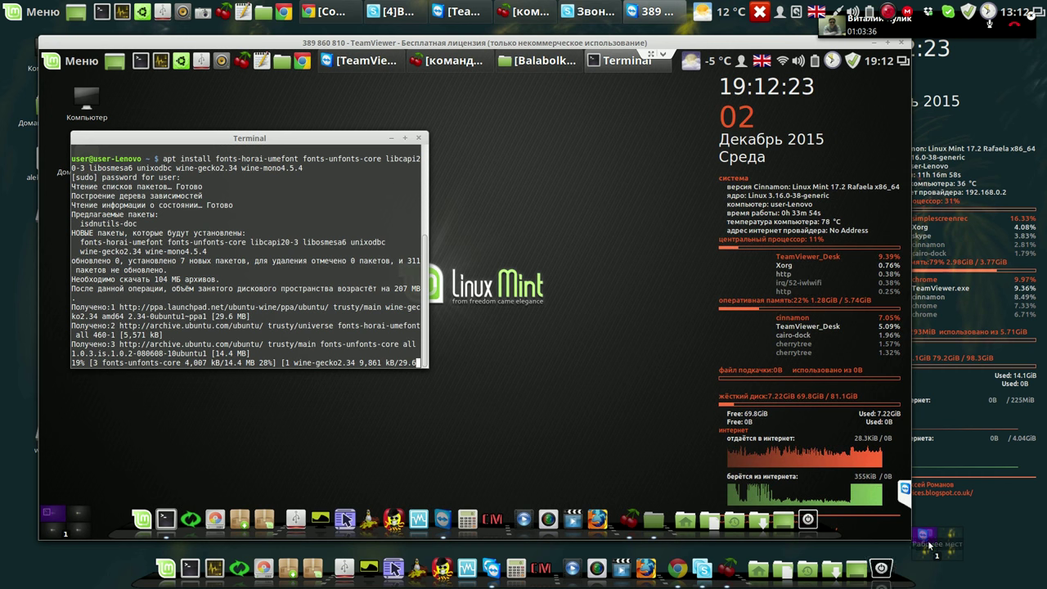
drag(910, 544, 1005, 576)
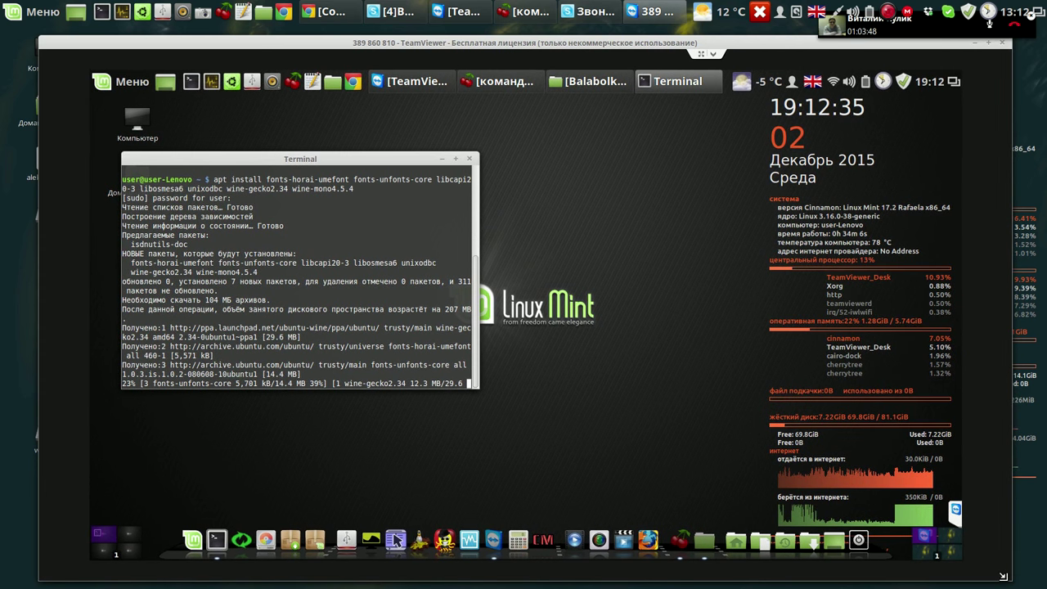
drag(1004, 576, 958, 559)
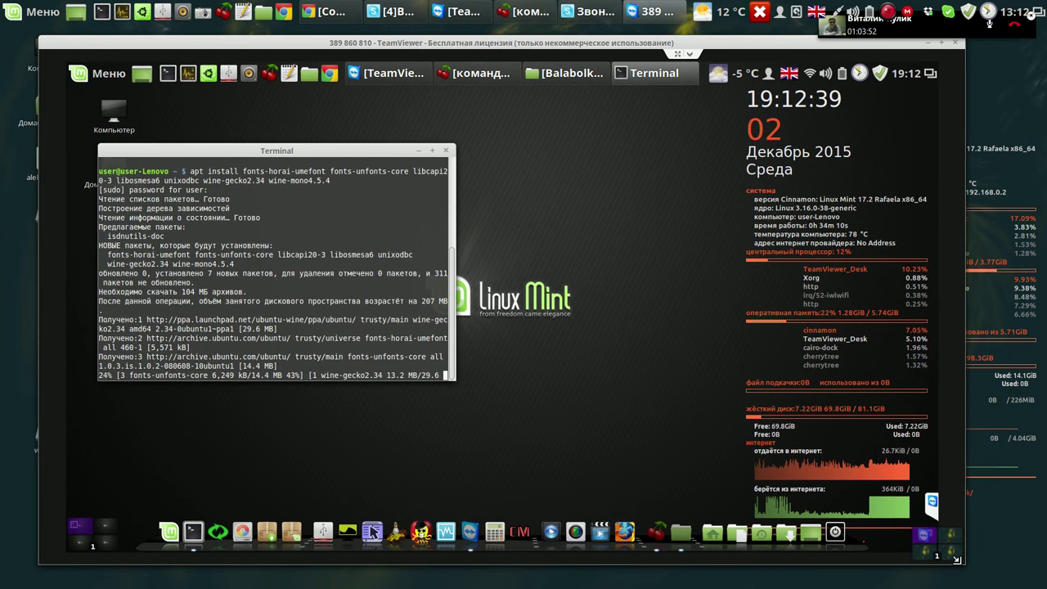
drag(958, 560, 911, 541)
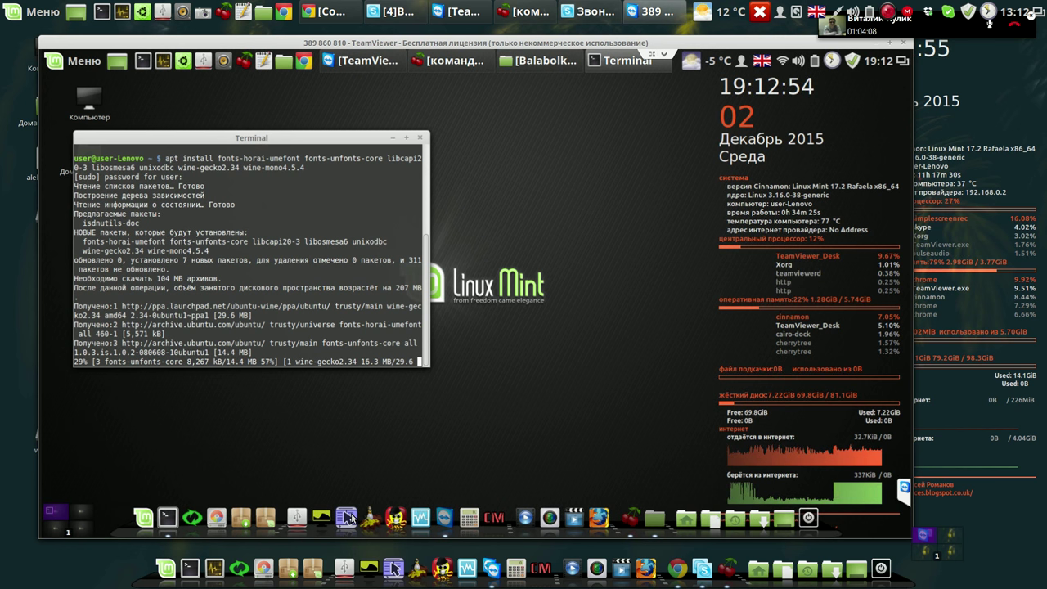
Launch Krusader and restart it in root mode, entering the root password.
click(348, 511)
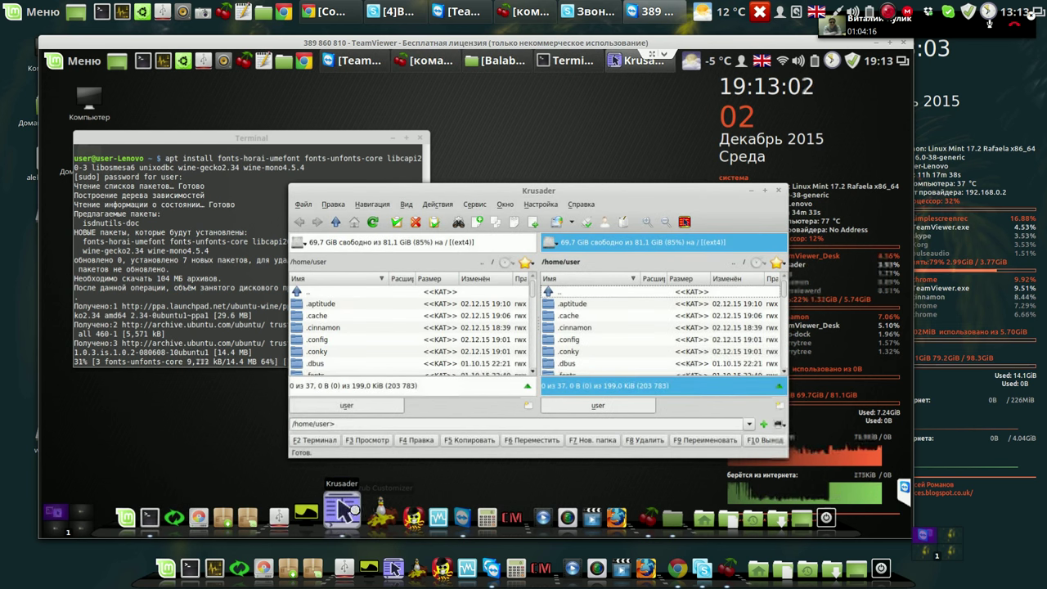
click(685, 222)
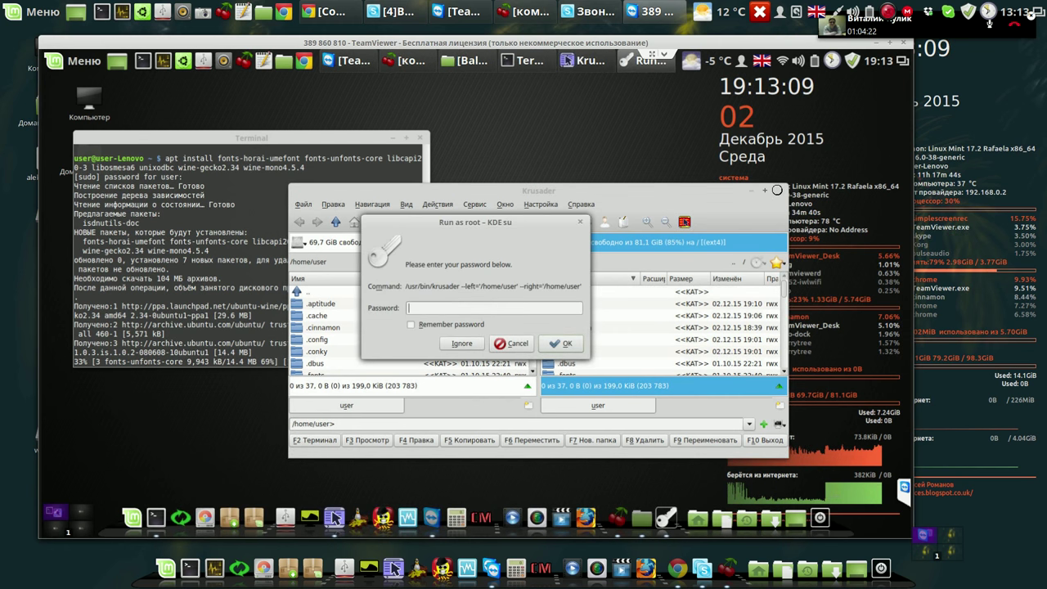
click(777, 193)
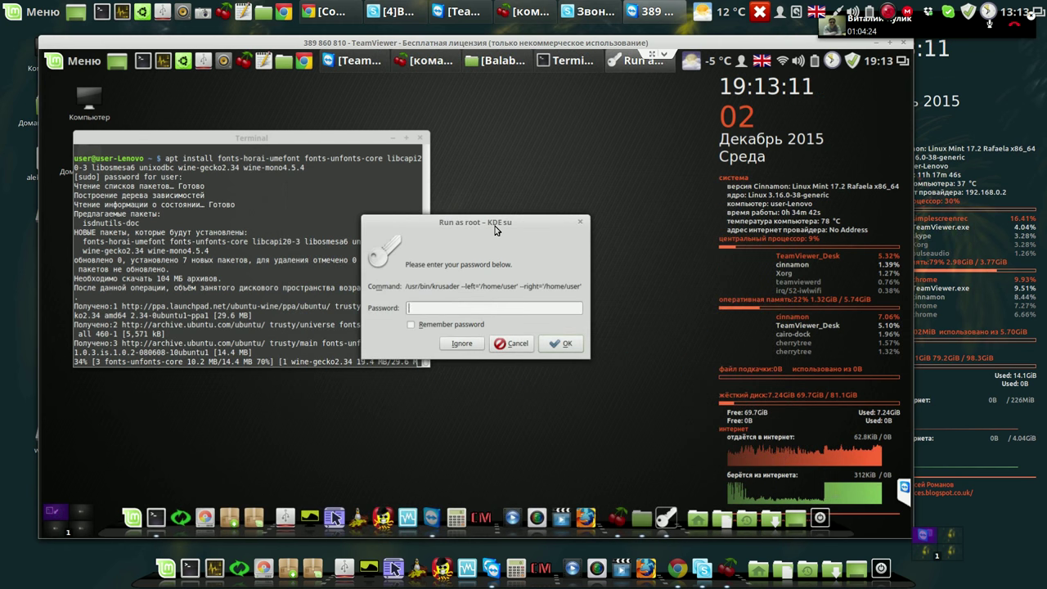
drag(497, 226, 569, 153)
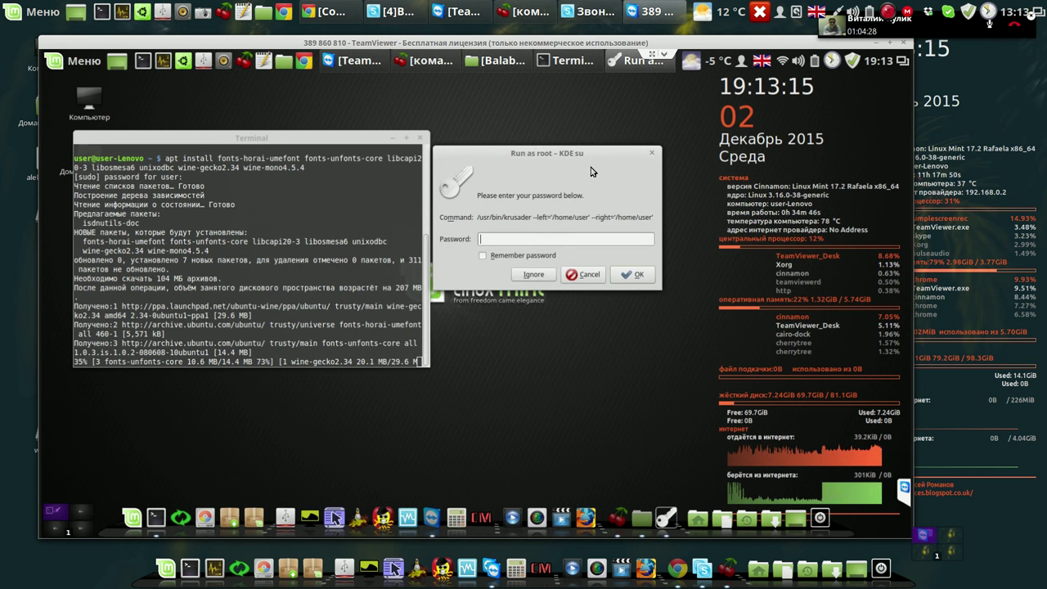
text(***)
key(Return)
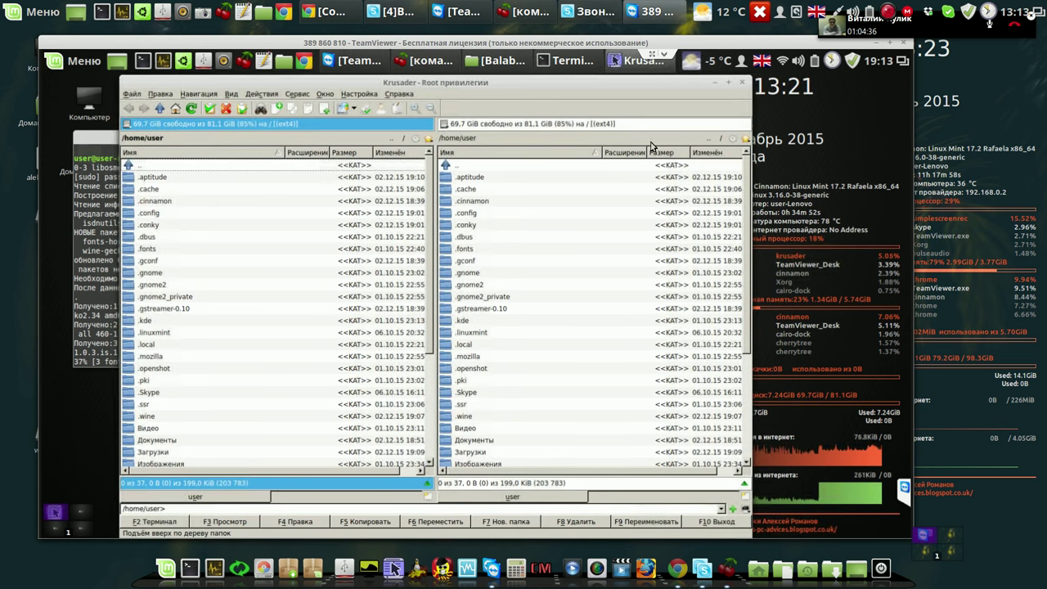
In the right panel, go to /etc and select the fstab file.
click(721, 140)
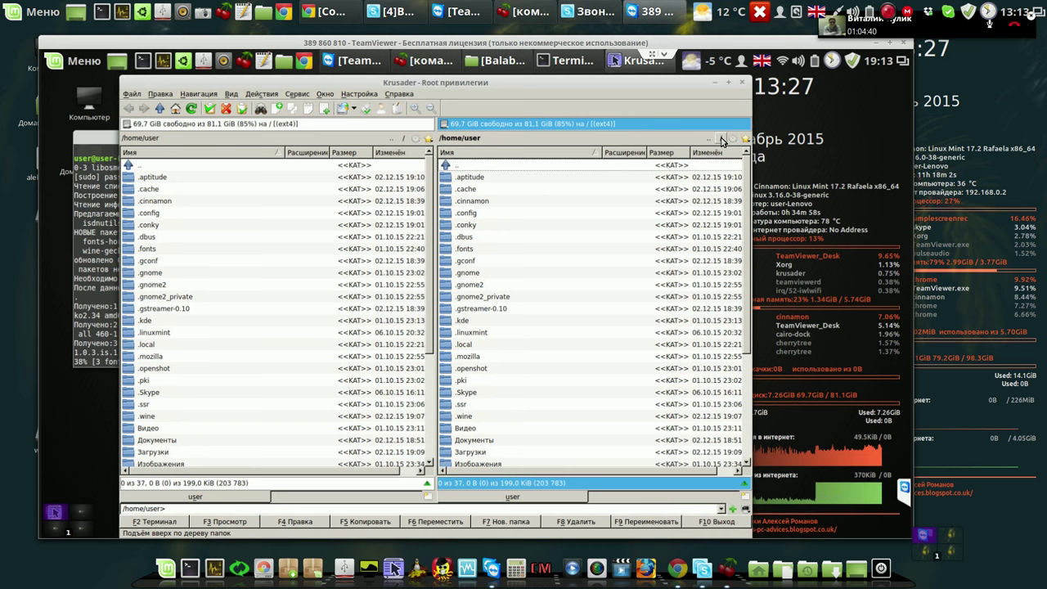
click(721, 140)
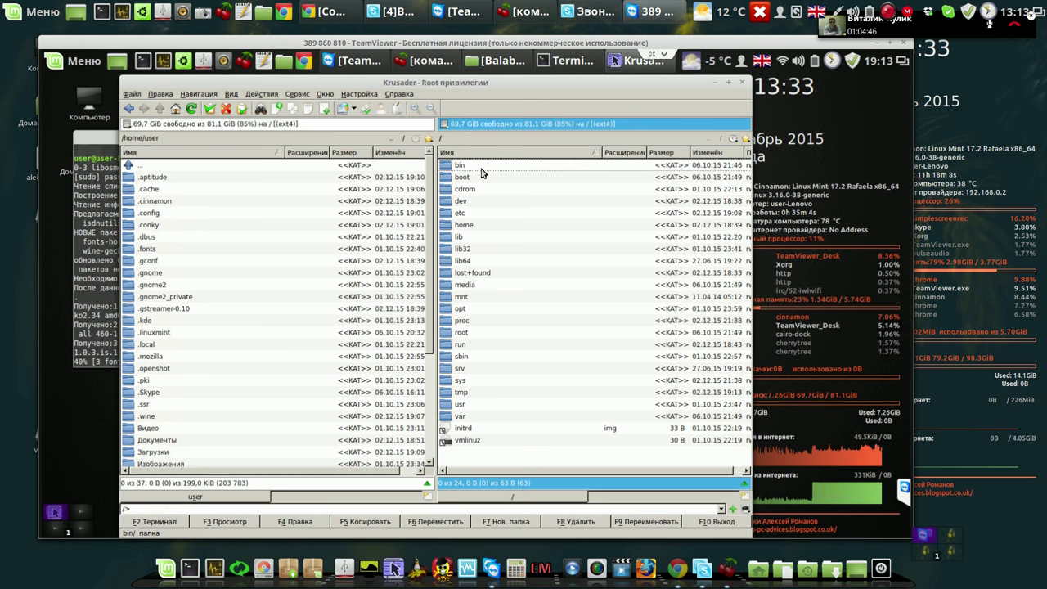
click(450, 216)
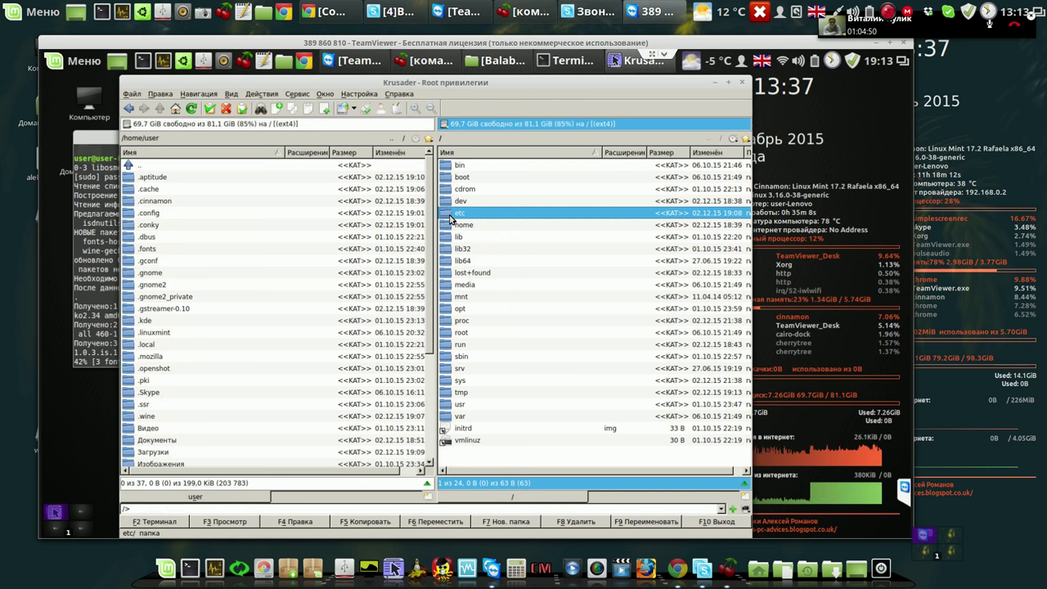
double_click(450, 216)
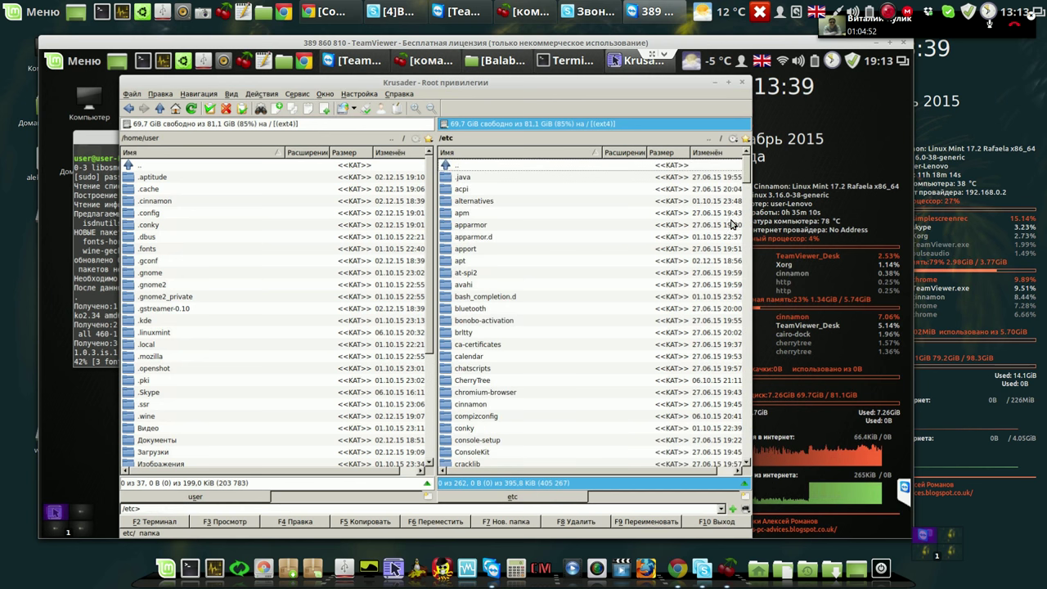
click(745, 376)
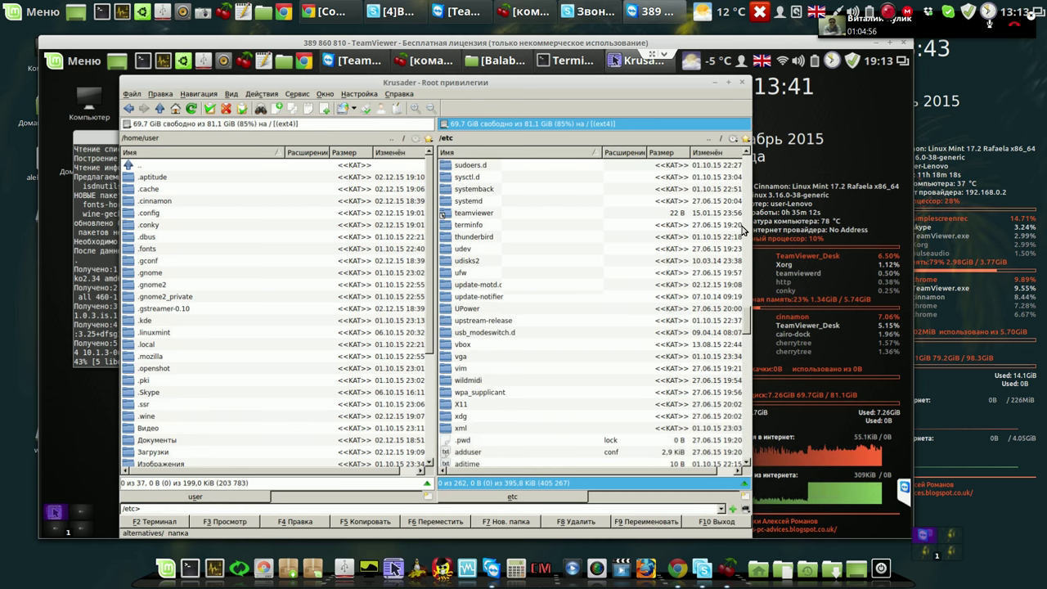
click(747, 327)
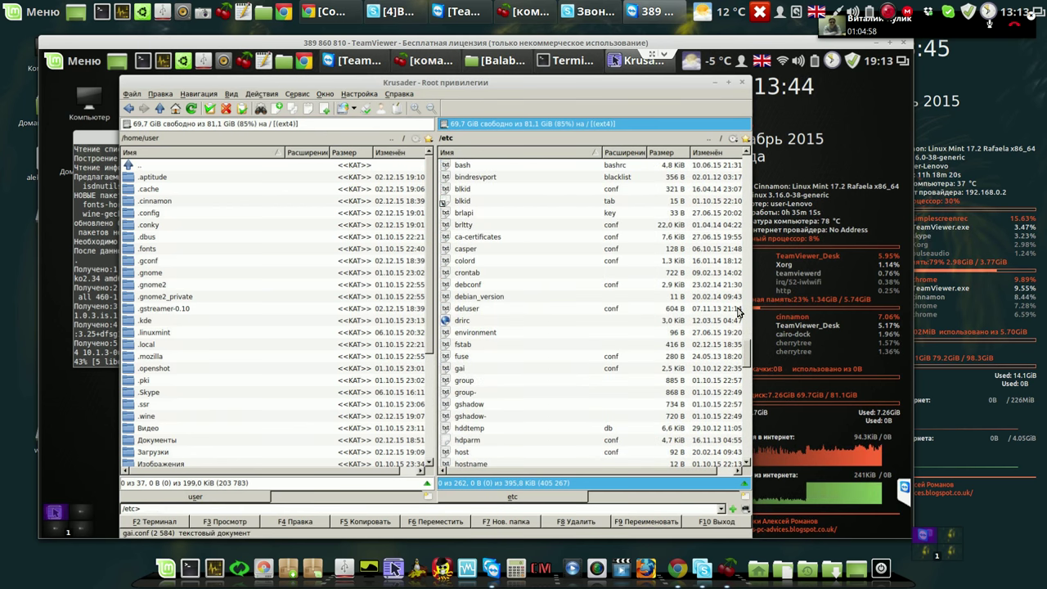
click(463, 344)
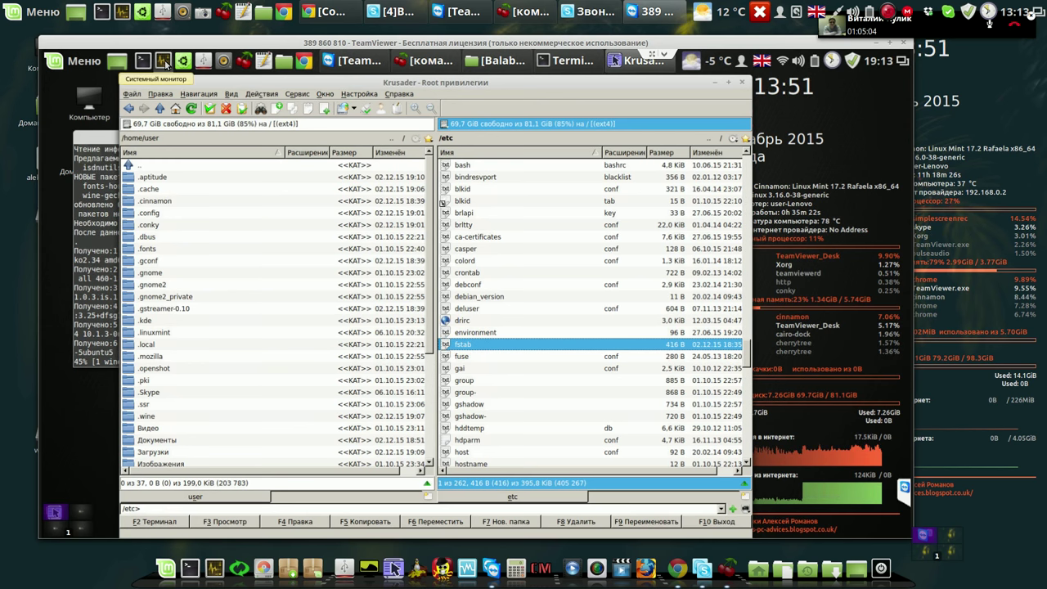
click(164, 63)
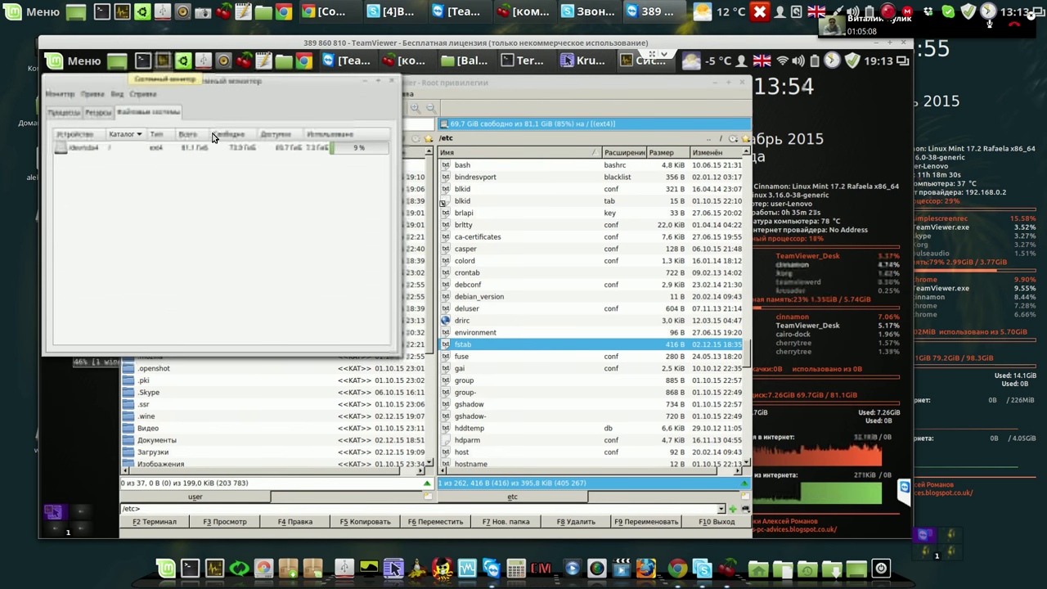
click(99, 113)
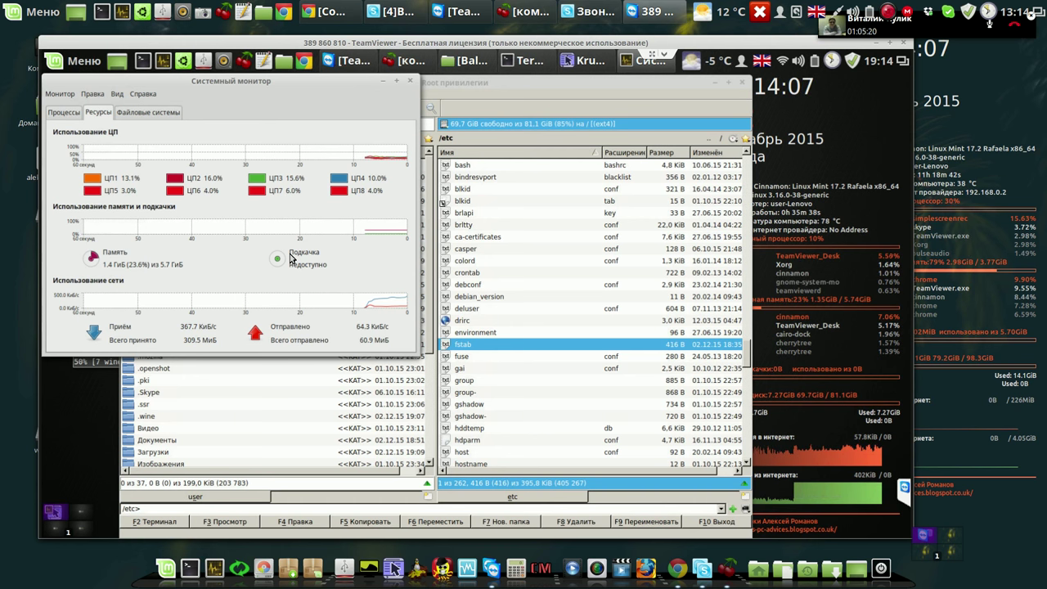
click(410, 82)
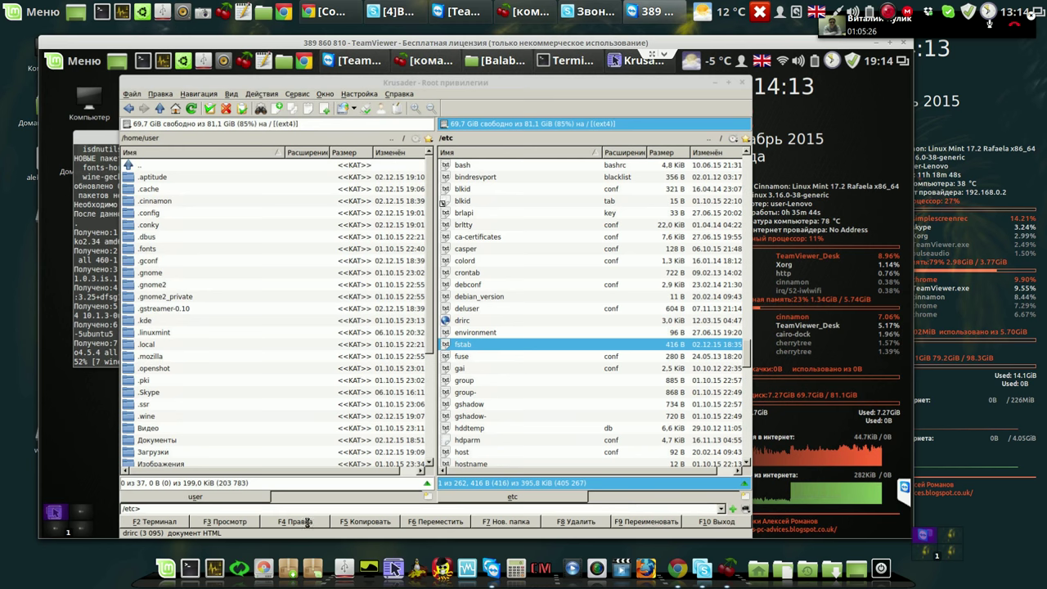
Open /etc/fstab in Krusader's editor and add a new line below the UUID entry.
click(308, 527)
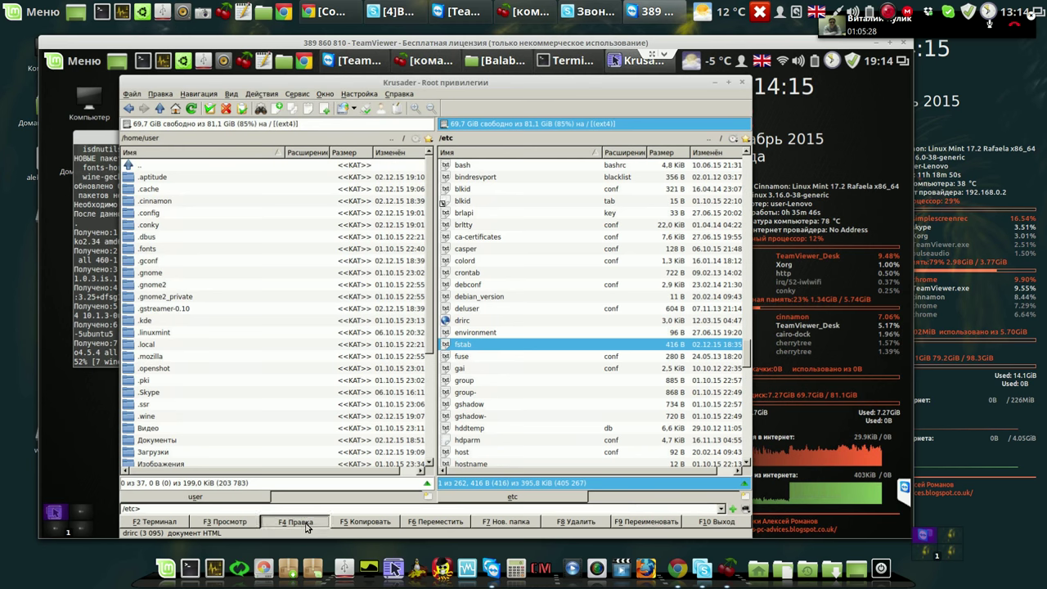
click(308, 527)
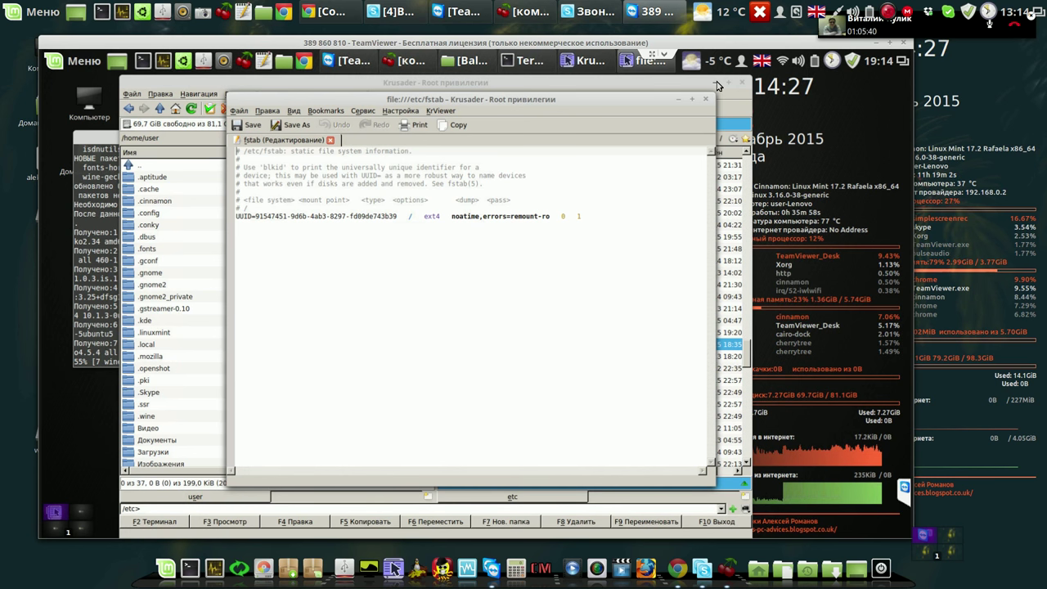
click(718, 85)
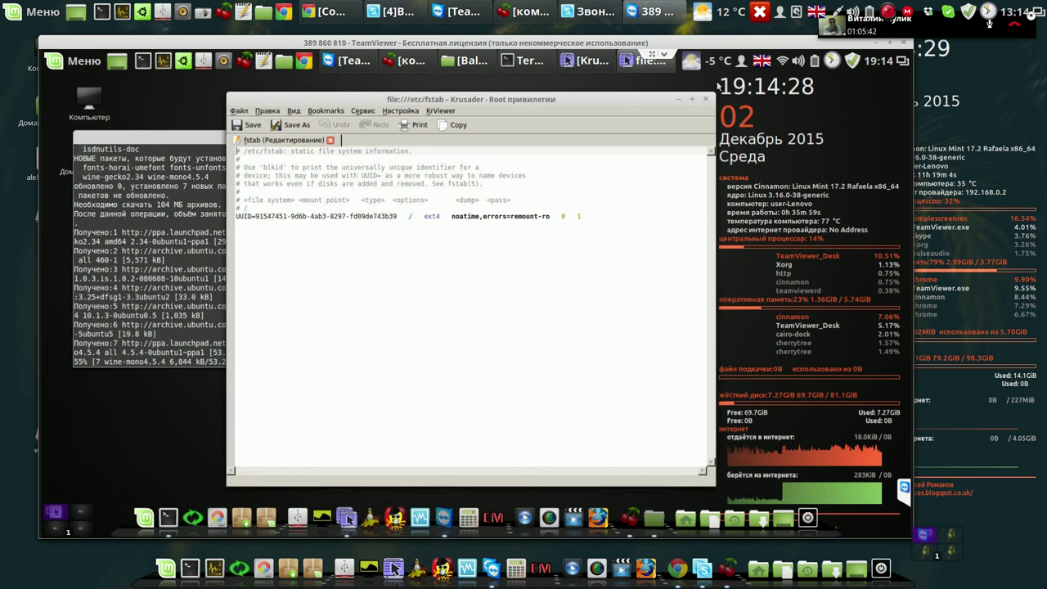
drag(630, 108, 572, 116)
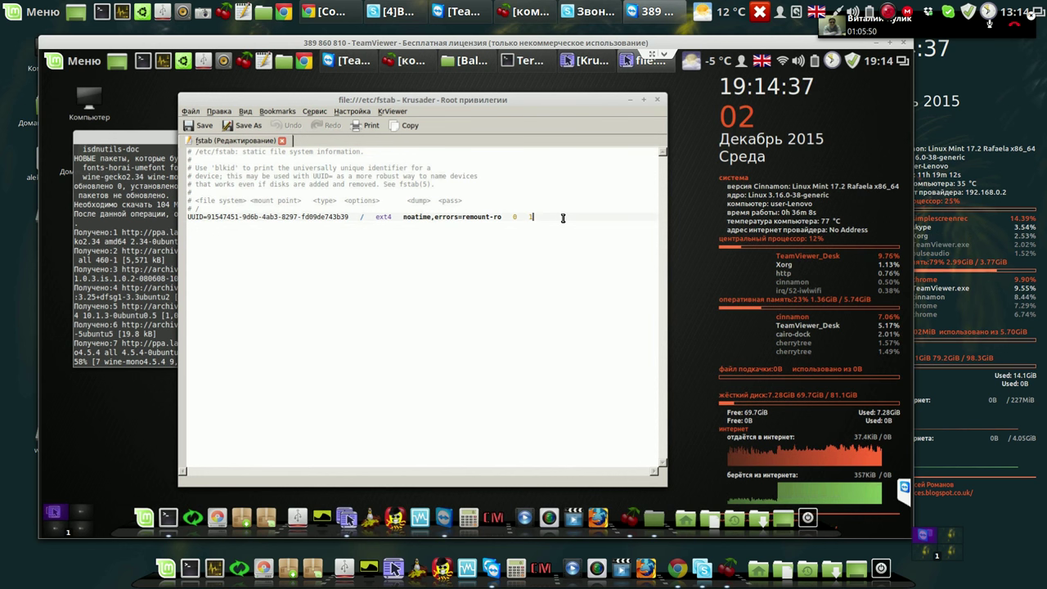
key(Return)
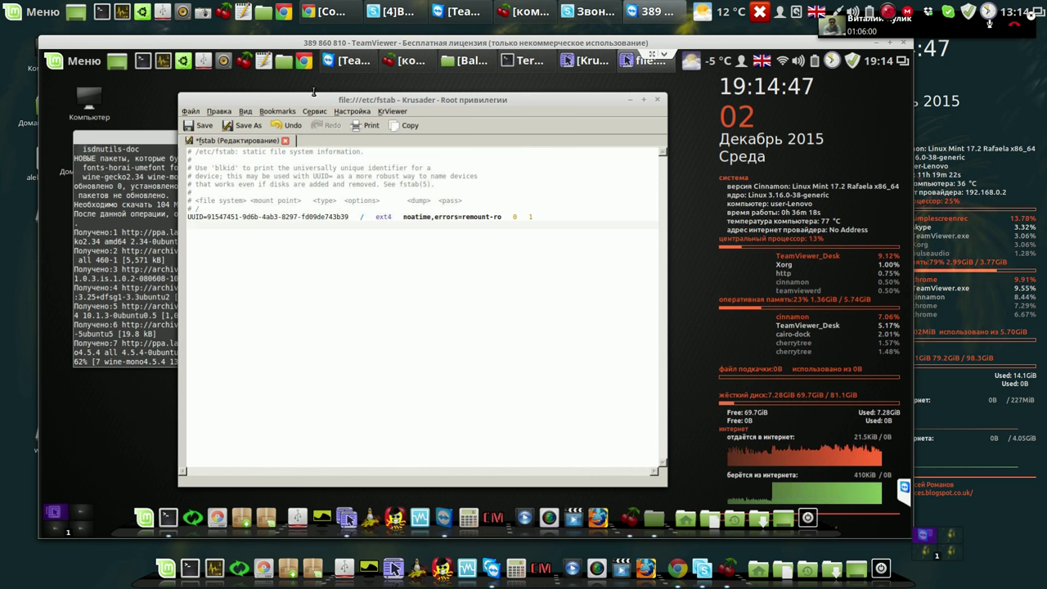
click(409, 61)
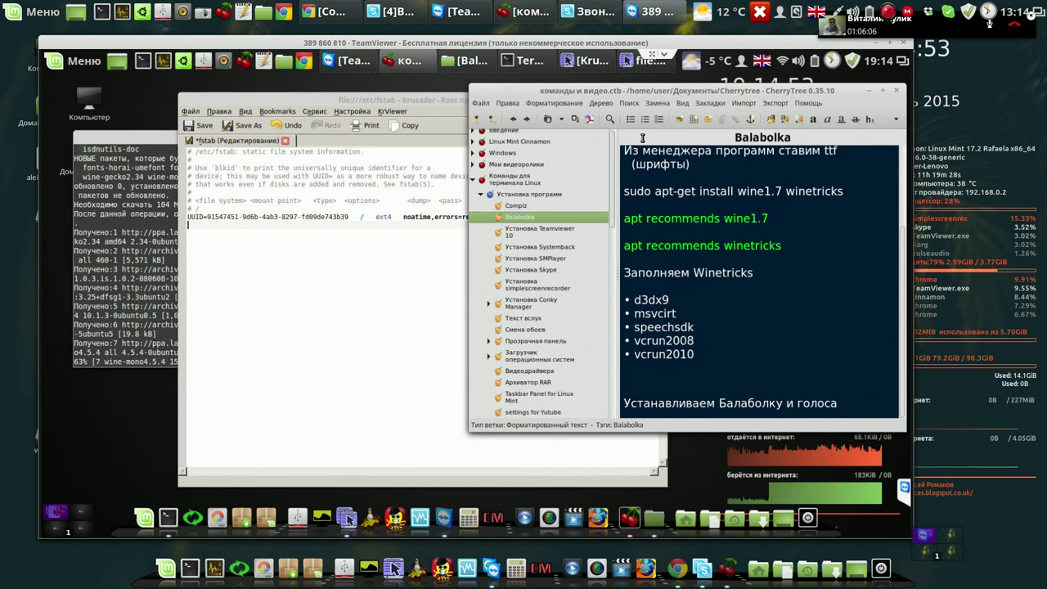
Search all notes for 'swap' and open 'How to enable linux swap partition?'.
click(609, 119)
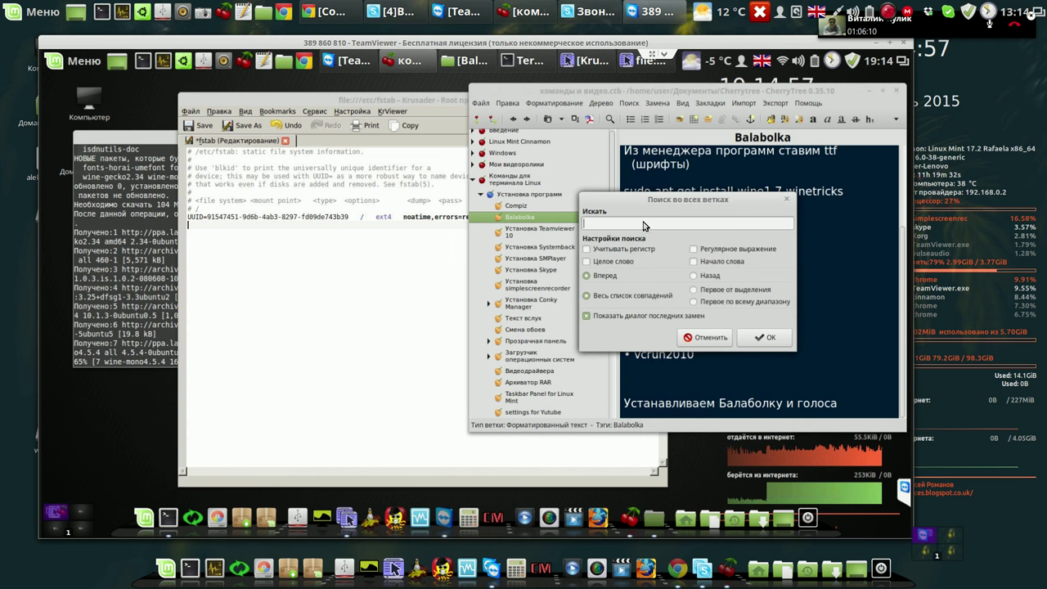
text(sw)
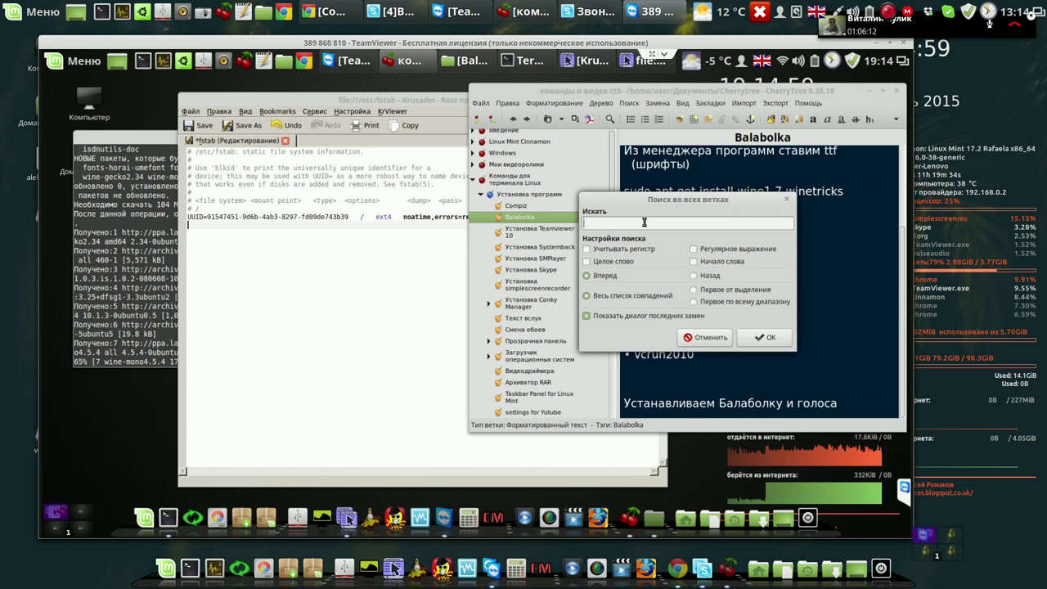
text(ap)
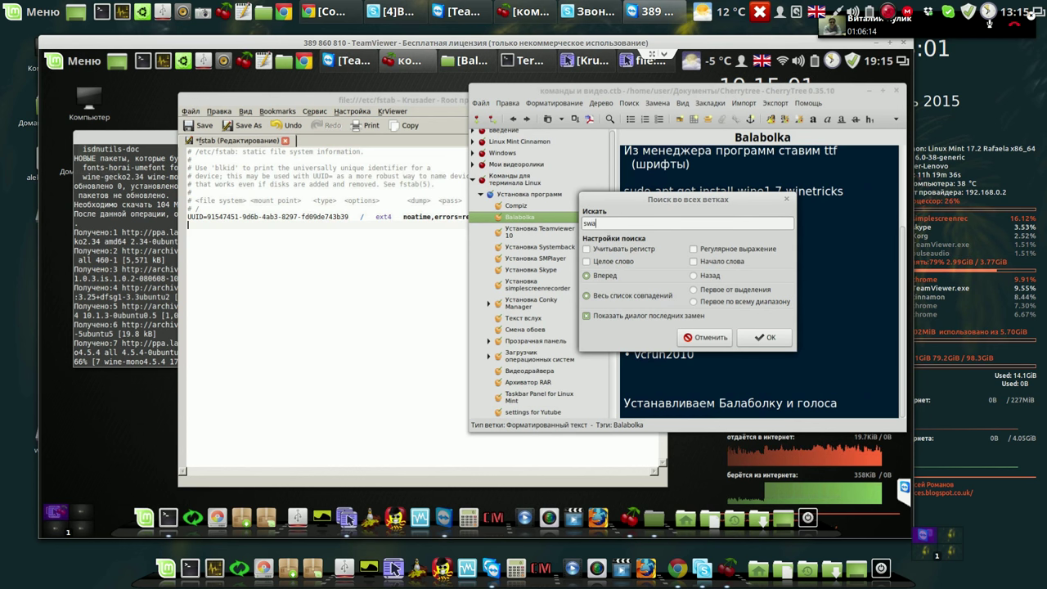
click(759, 342)
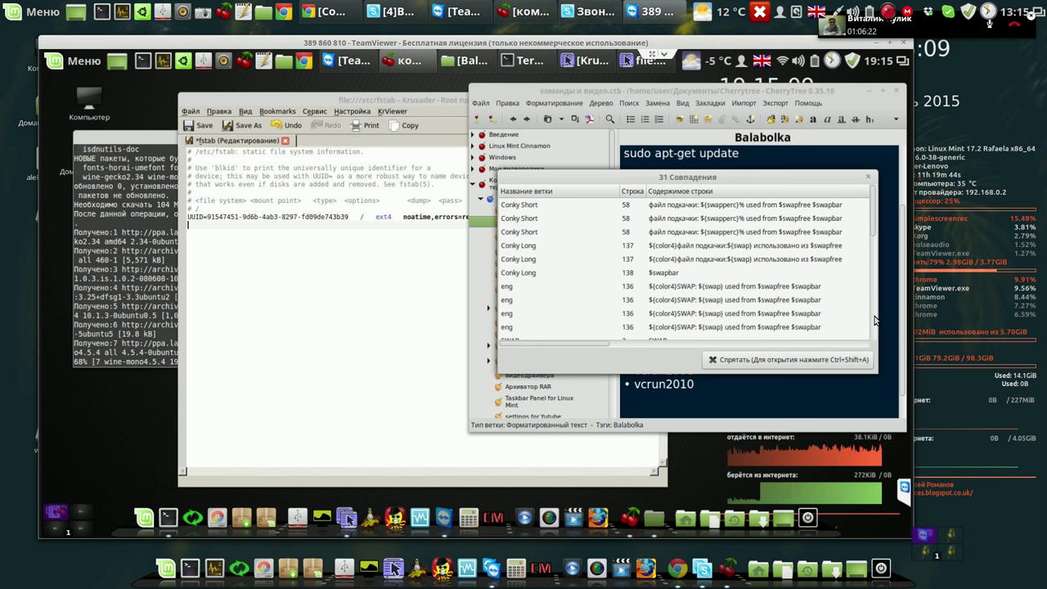
scroll(874, 321, down, 3)
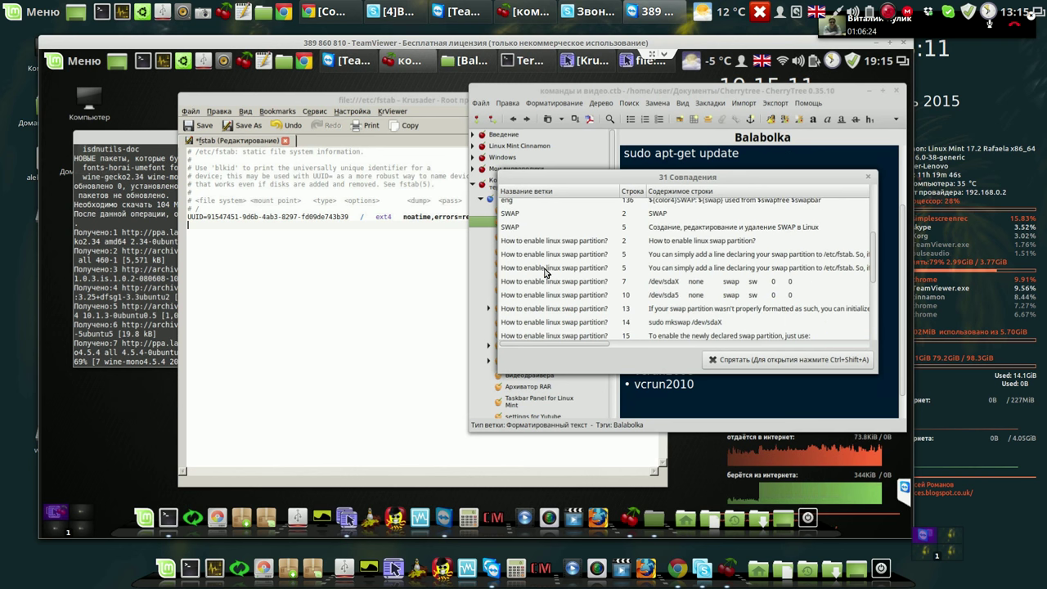
click(554, 242)
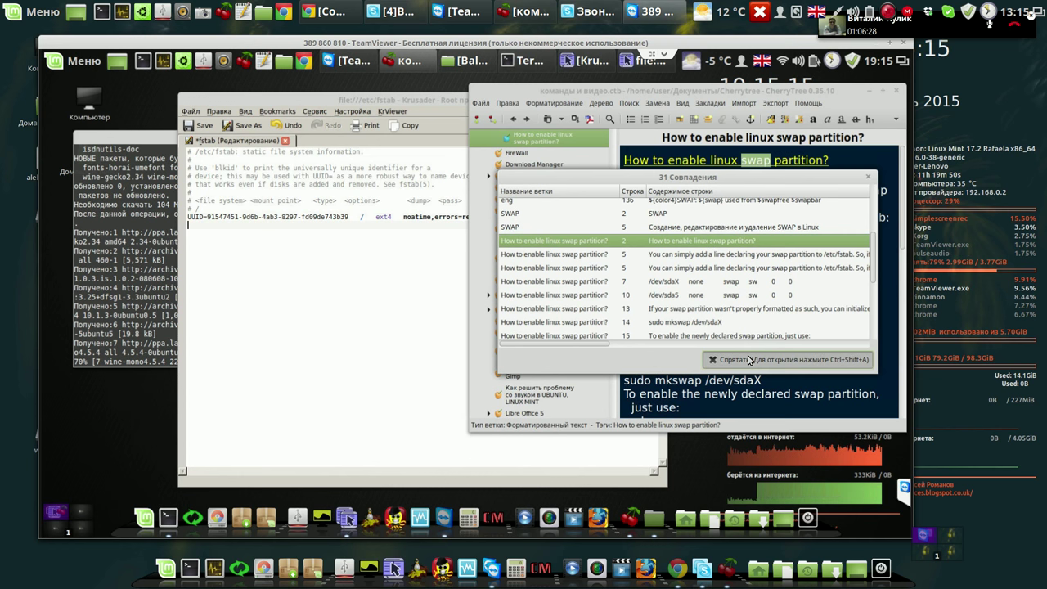
click(750, 361)
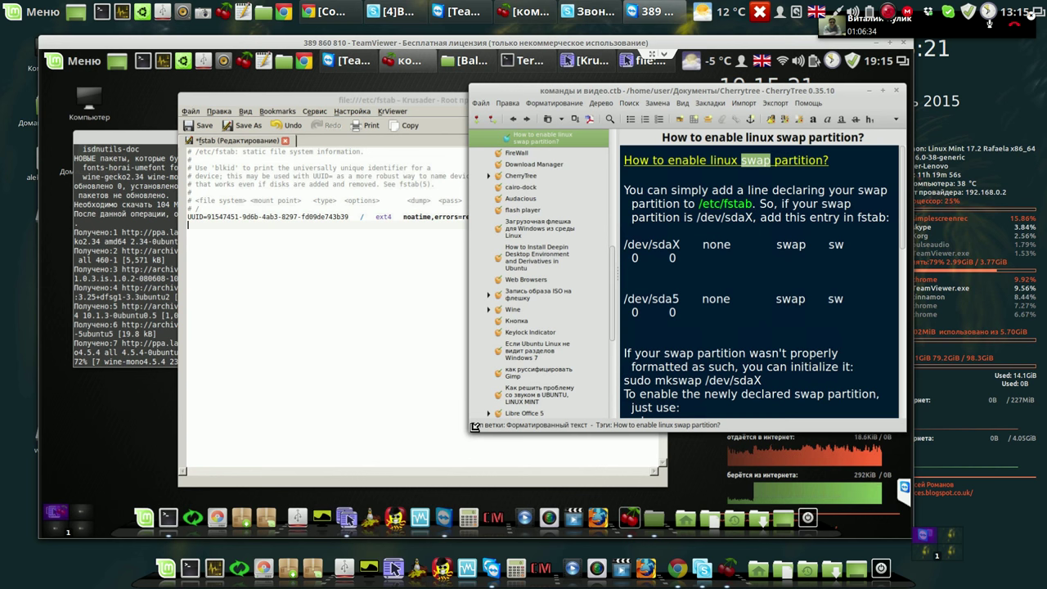
Copy the /dev/sda5 swap line from the CherryTree note.
drag(317, 414, 415, 430)
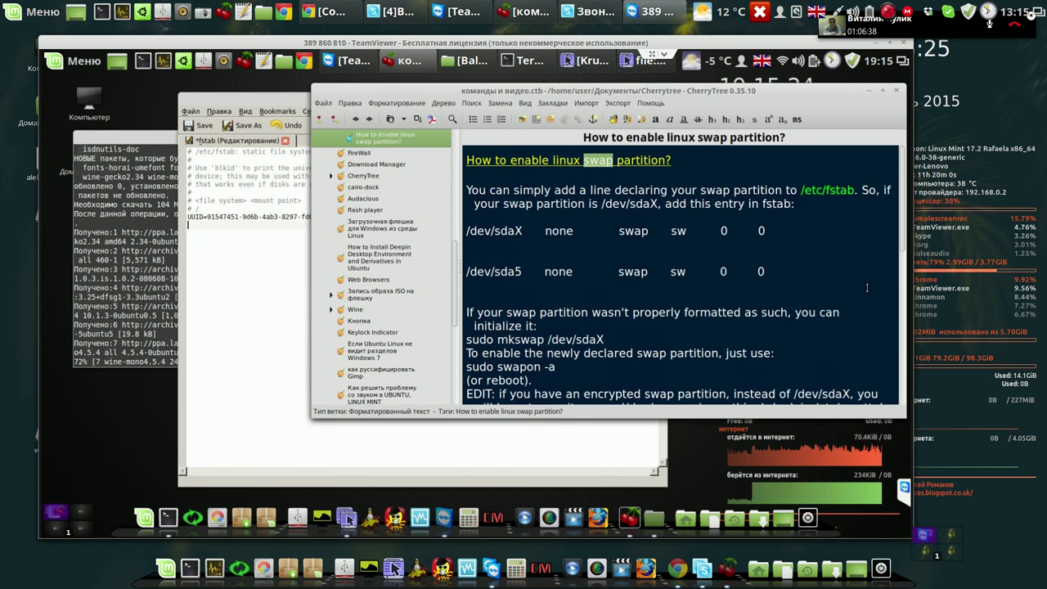
drag(769, 271, 459, 273)
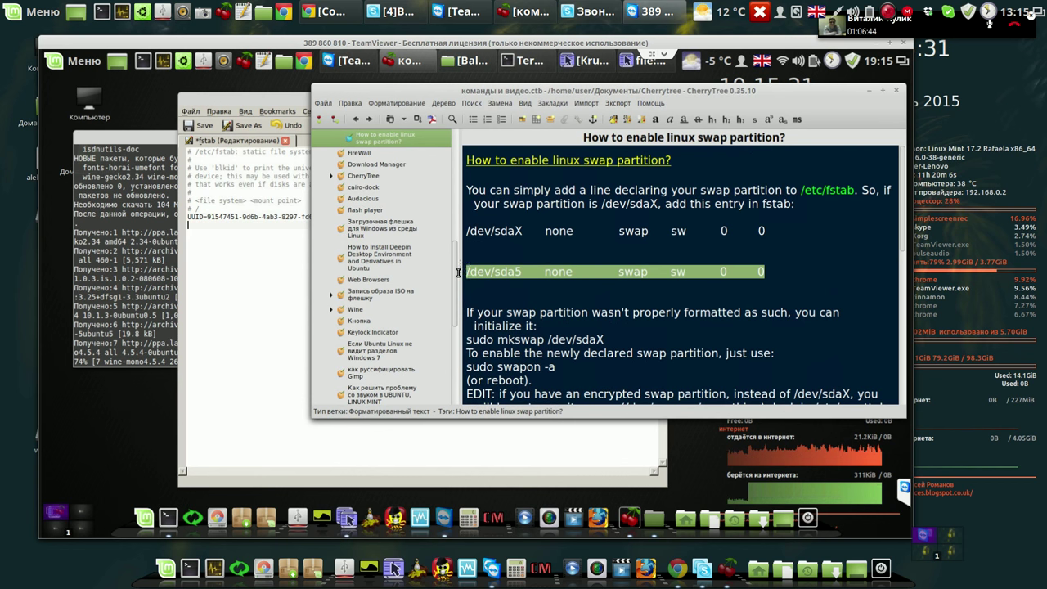
right_click(483, 275)
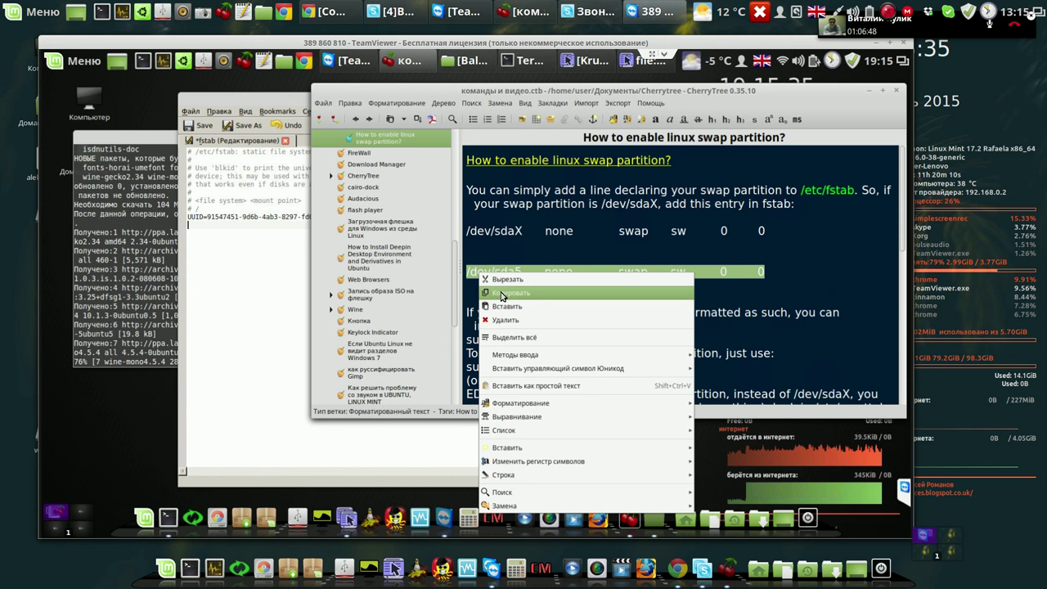
click(503, 293)
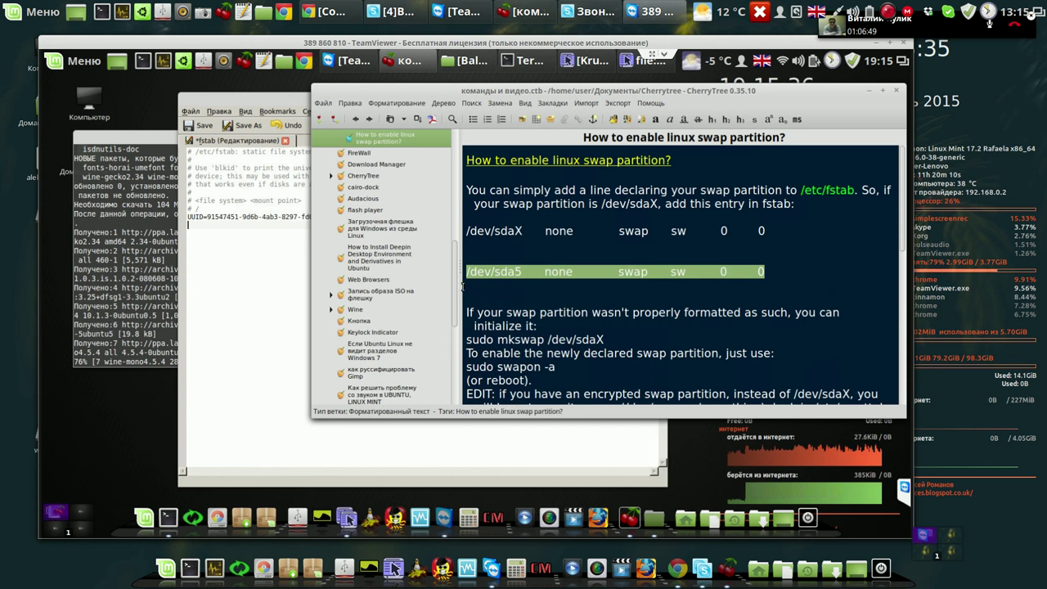
Paste it into /etc/fstab as /dev/sda1 none swap sw 0 0 and save.
click(247, 244)
right_click(247, 245)
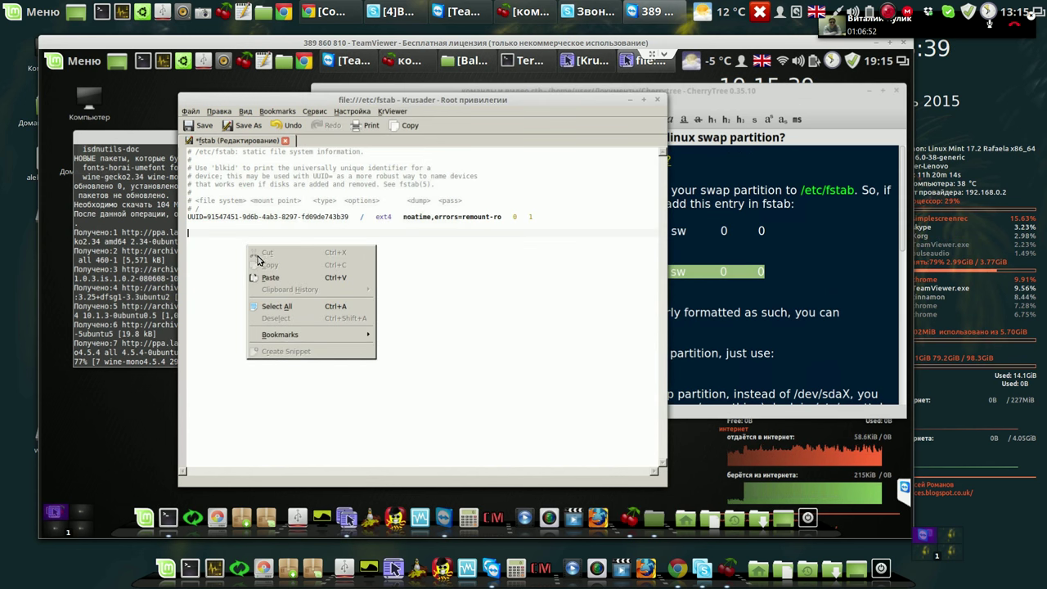
click(273, 279)
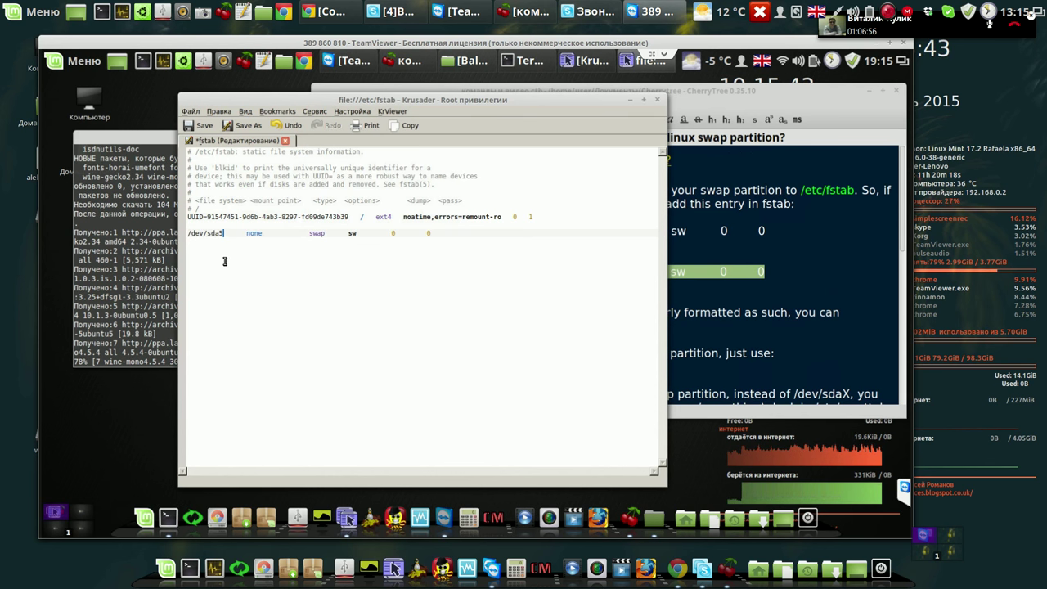
key(BackSpace)
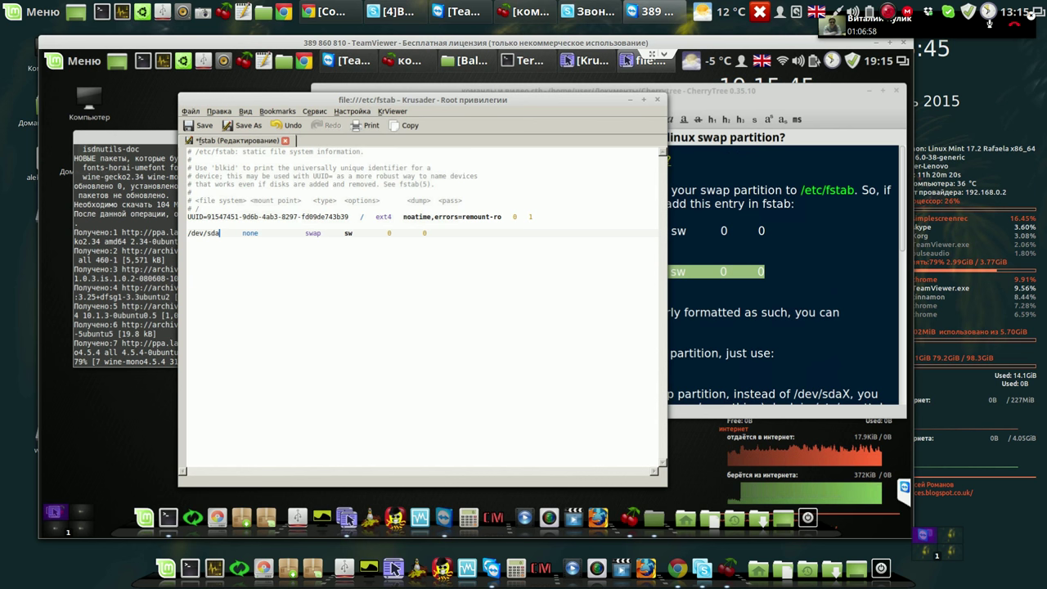
text(1)
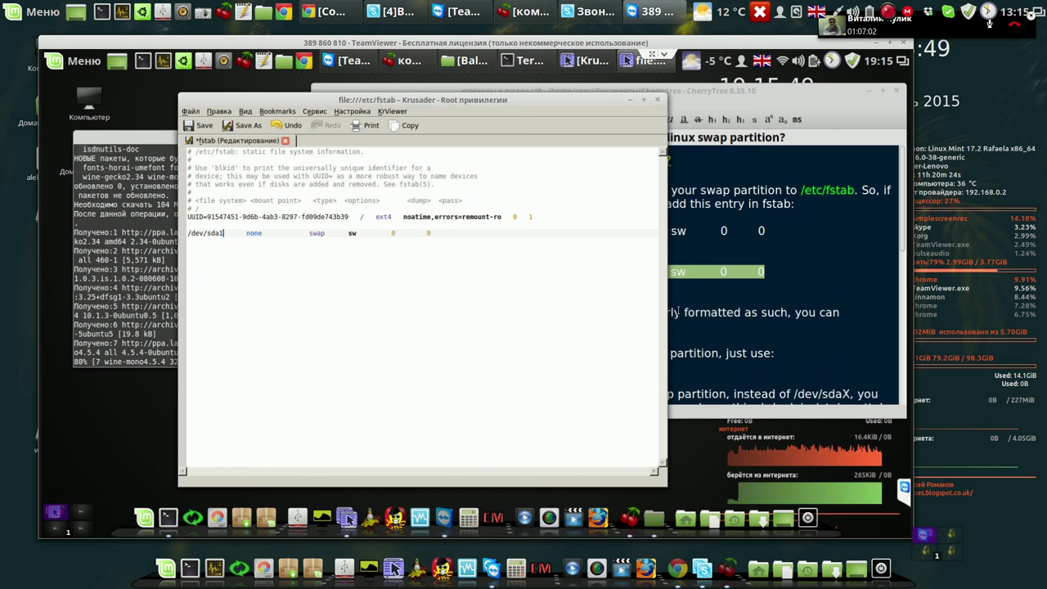
click(207, 127)
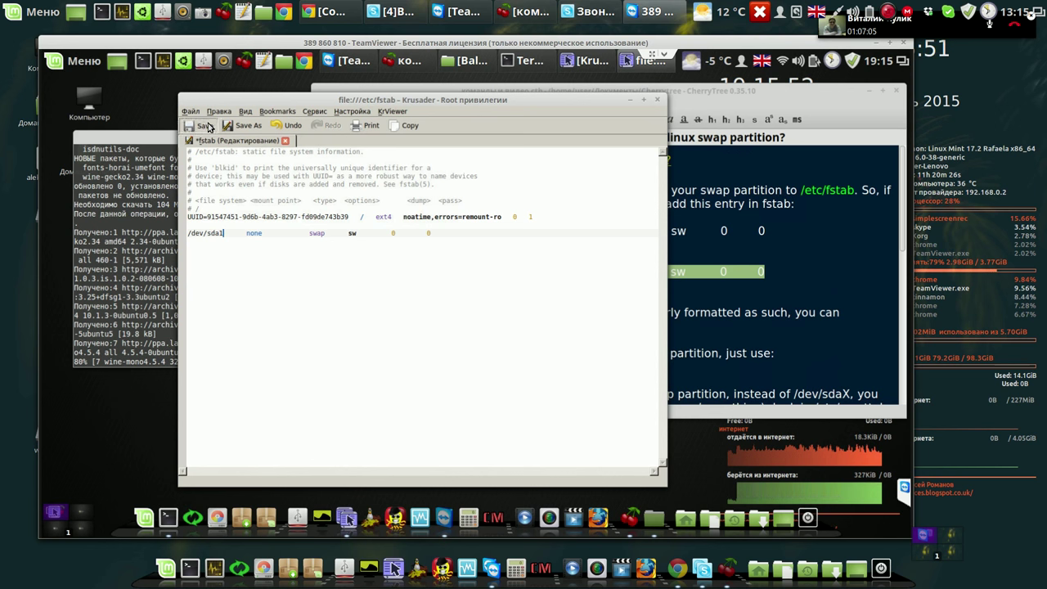
Copy 'sudo swapon -a' from the CherryTree swap note and minimize the notes window.
click(794, 287)
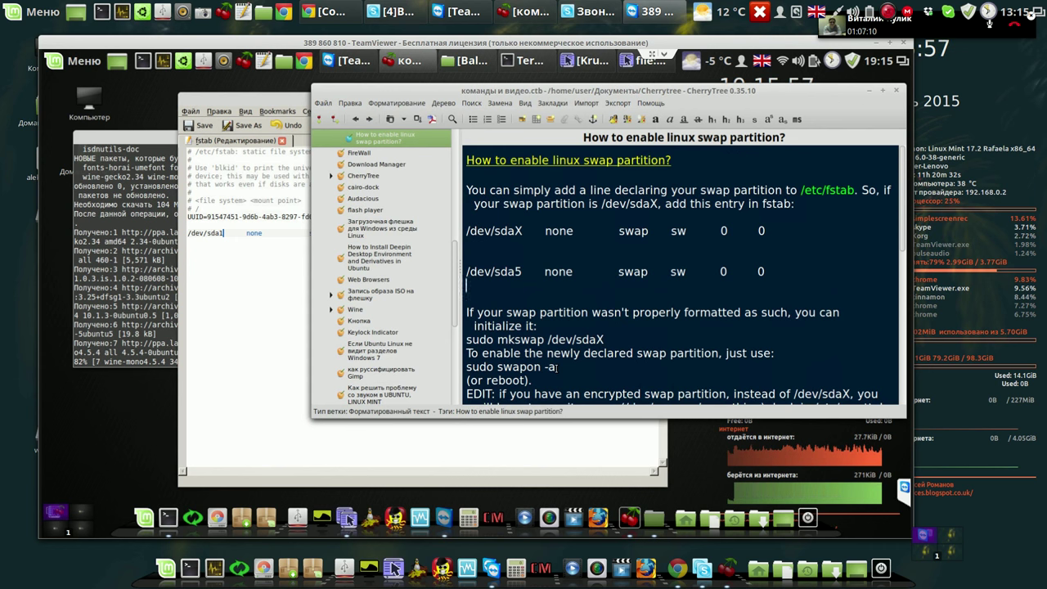
drag(557, 368, 465, 368)
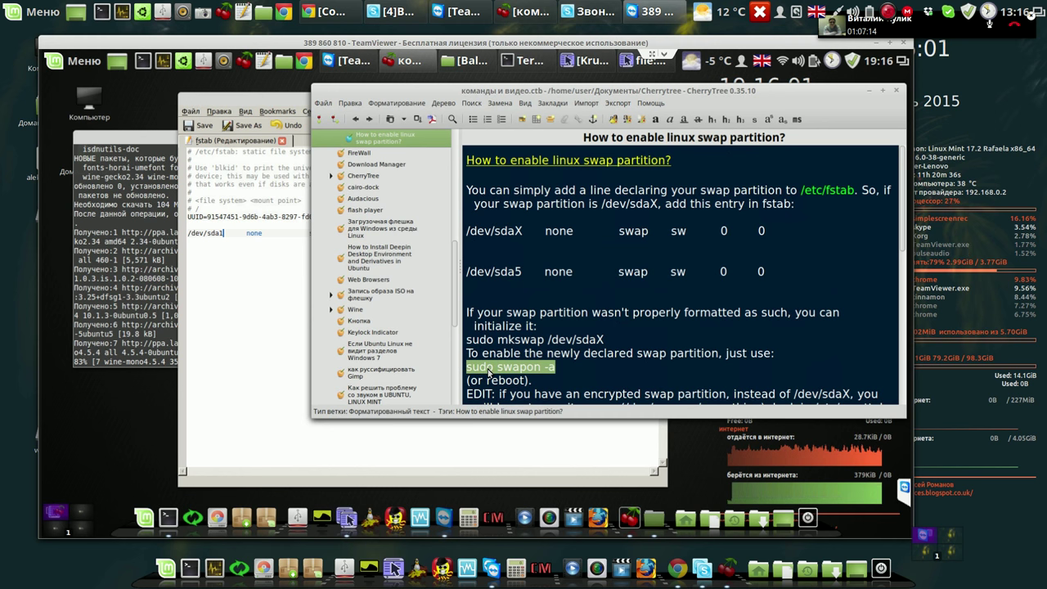
right_click(489, 368)
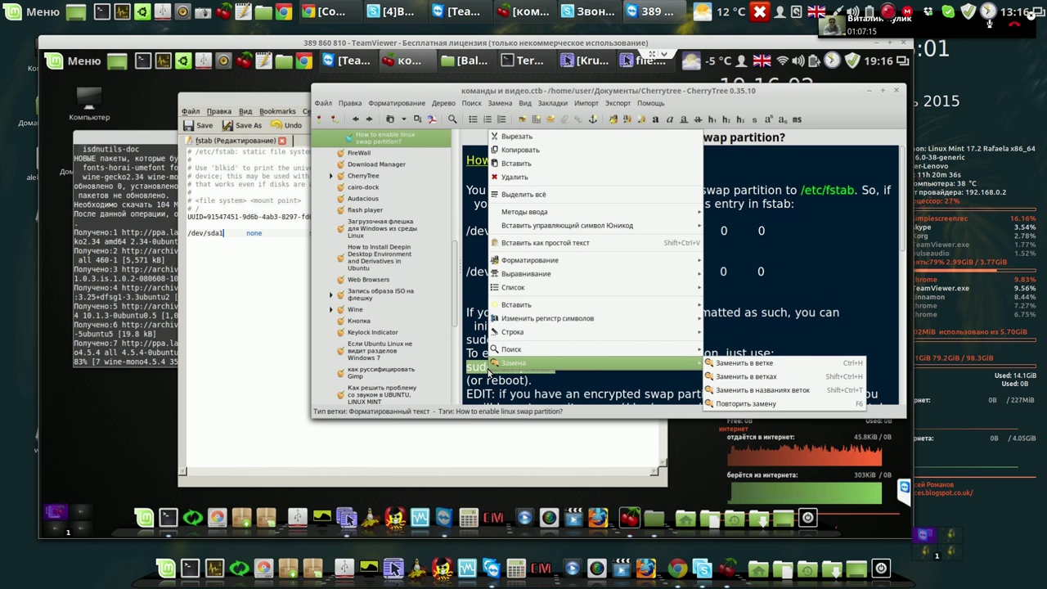
click(531, 151)
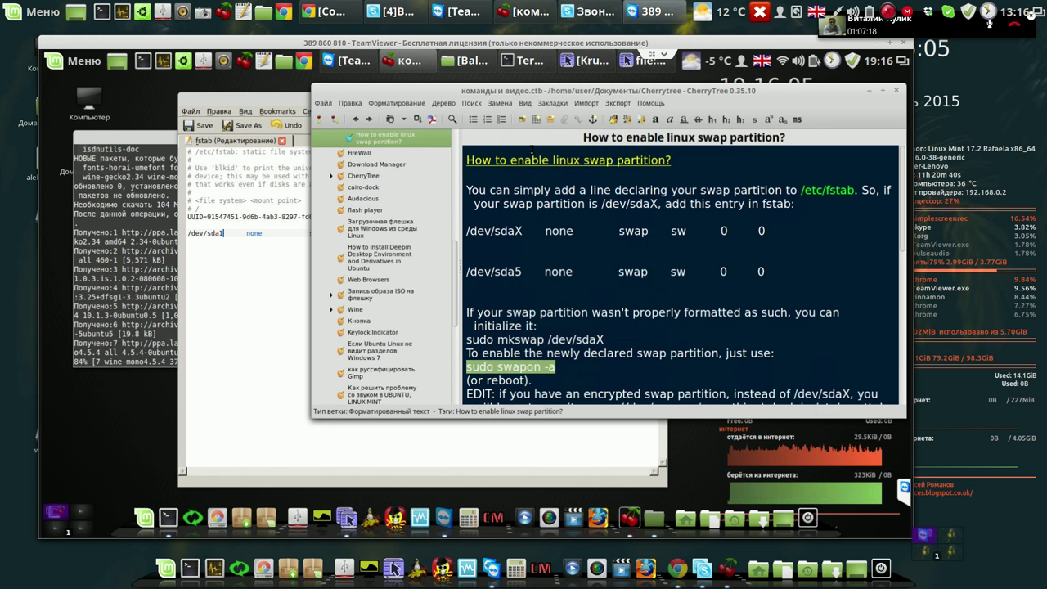
click(872, 92)
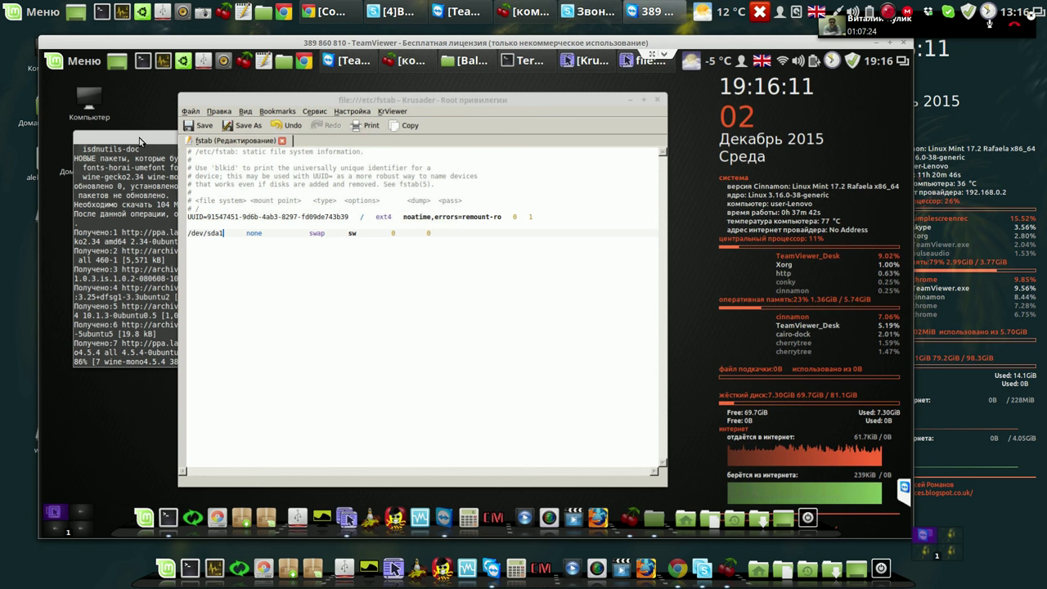
Run the pasted sudo swapon -a in a new terminal, enter the sudo password, then close it.
click(139, 139)
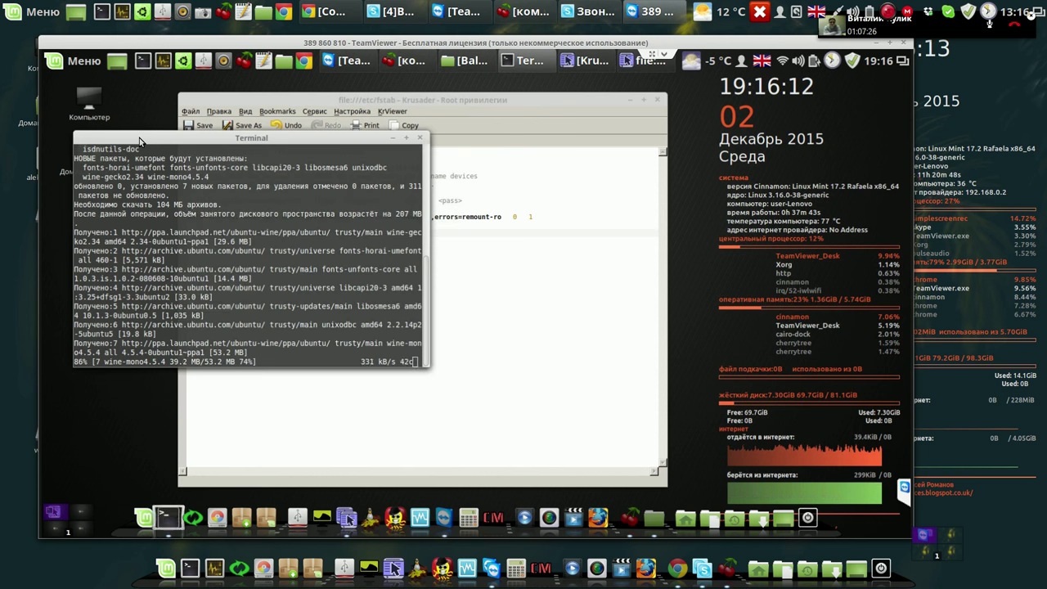
click(143, 66)
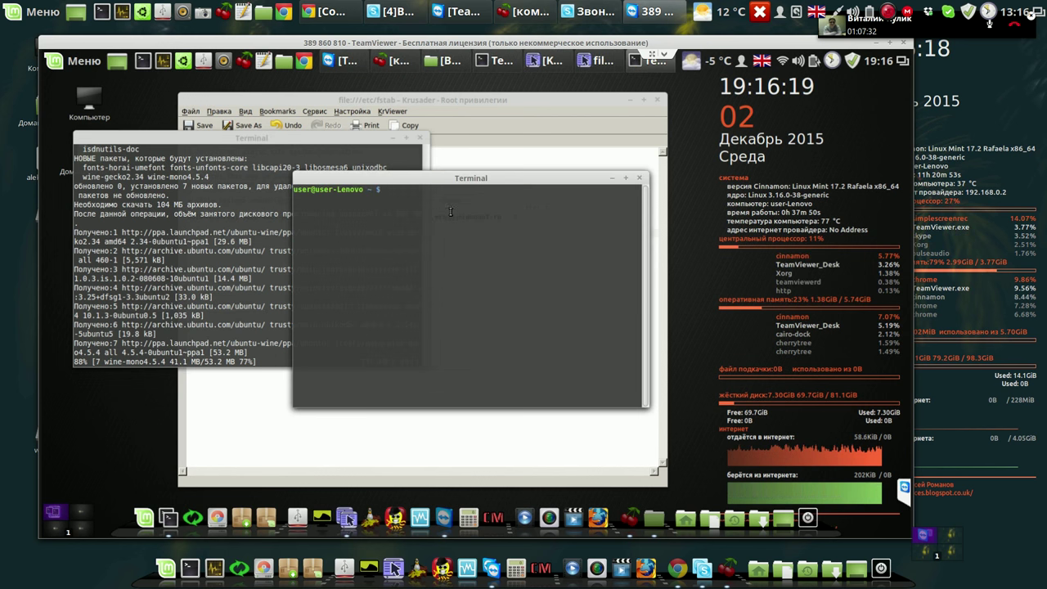
right_click(452, 214)
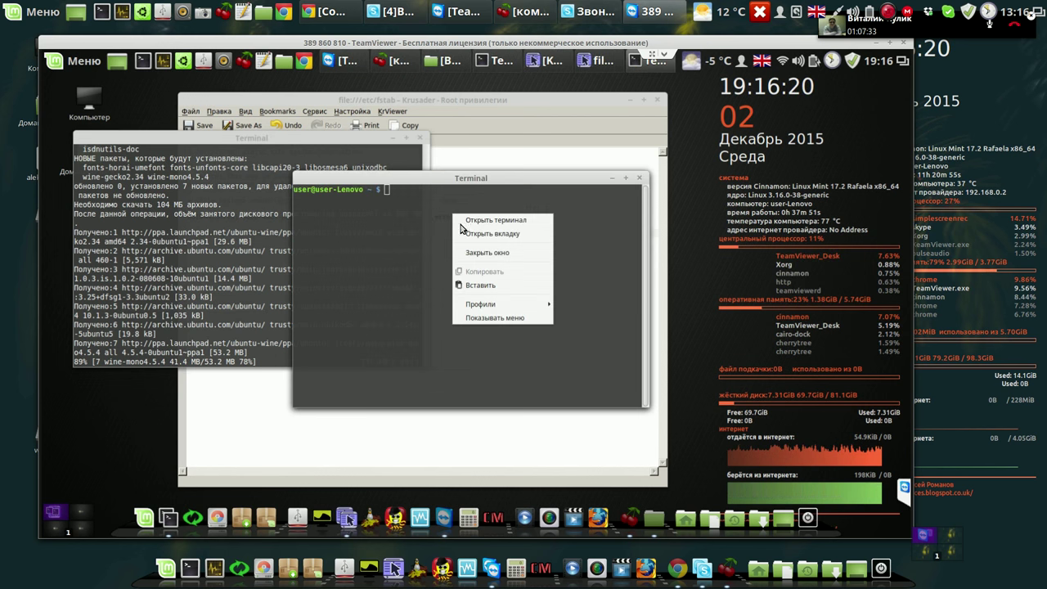
click(481, 284)
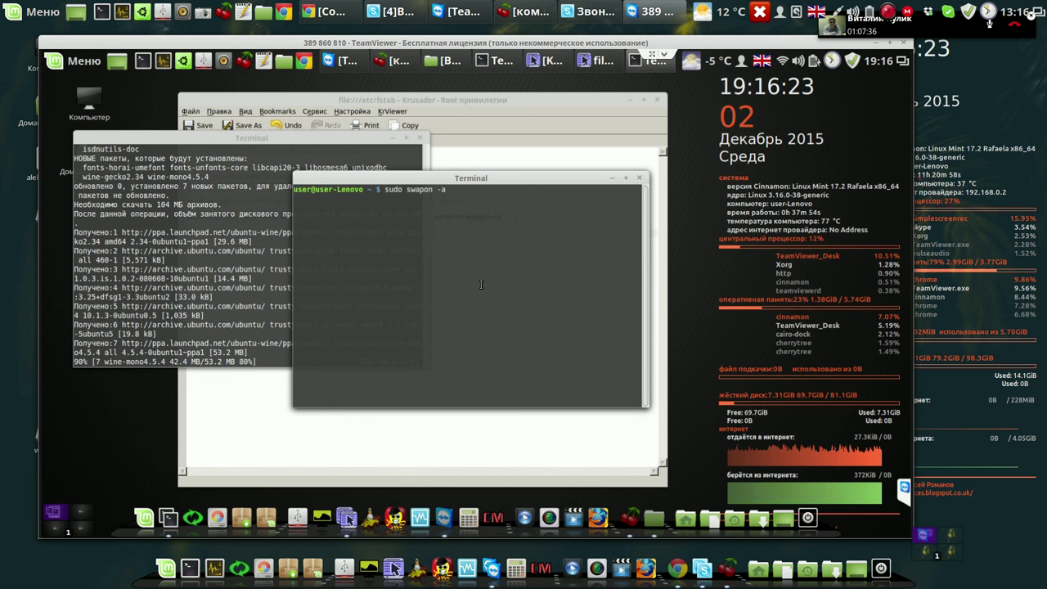
key(Return)
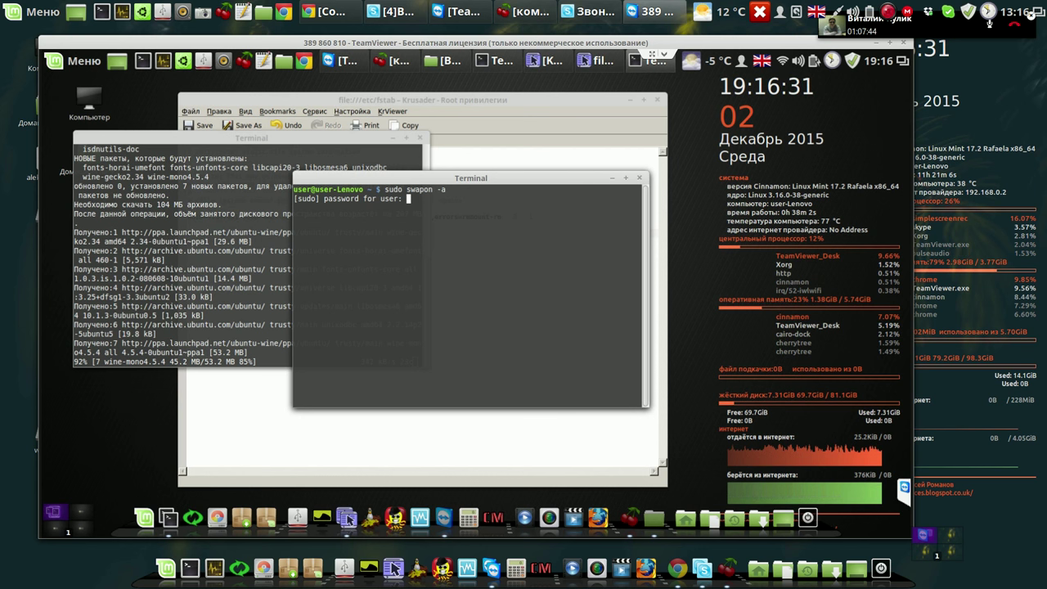
key(Return)
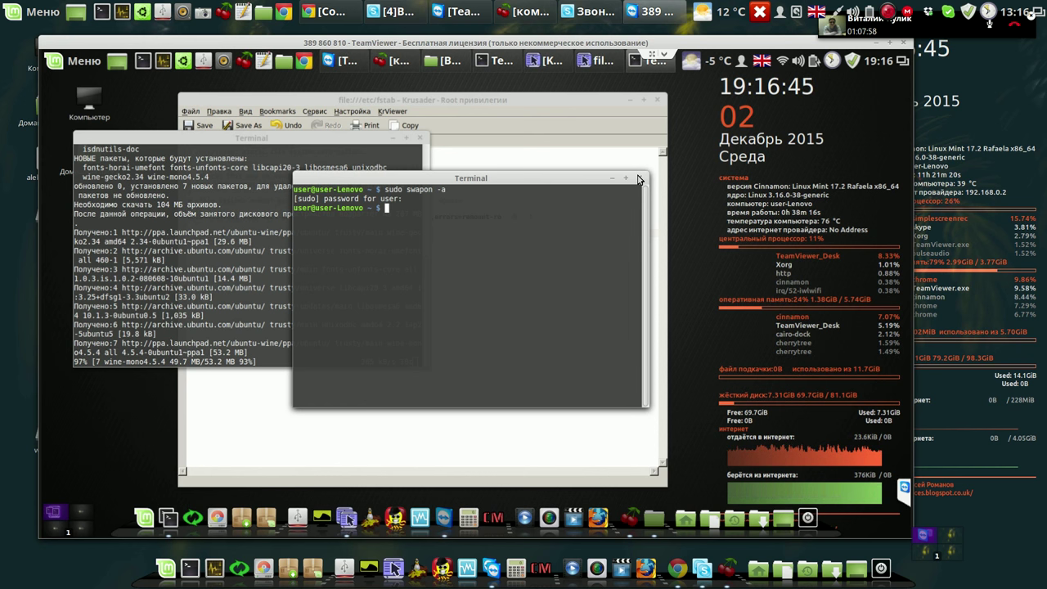
click(640, 179)
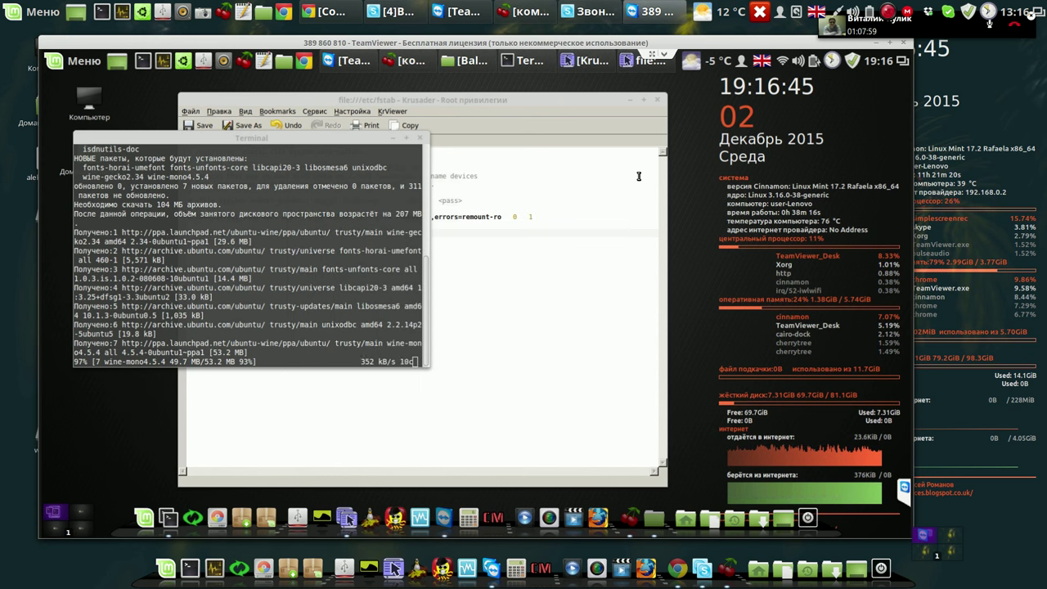
Close the fstab editor window and minimize the Krusader main window.
click(595, 112)
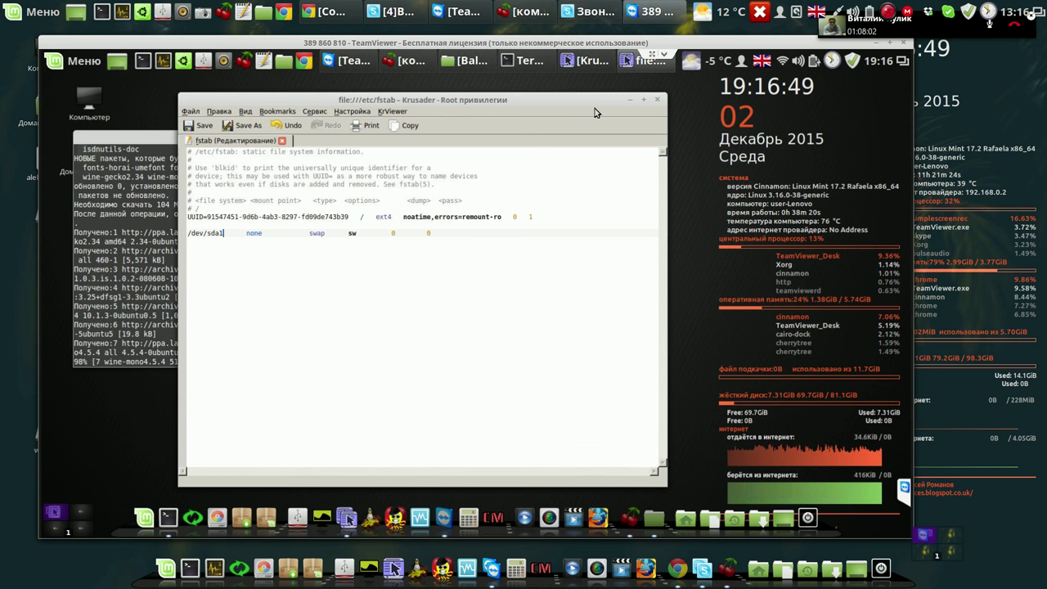
click(659, 103)
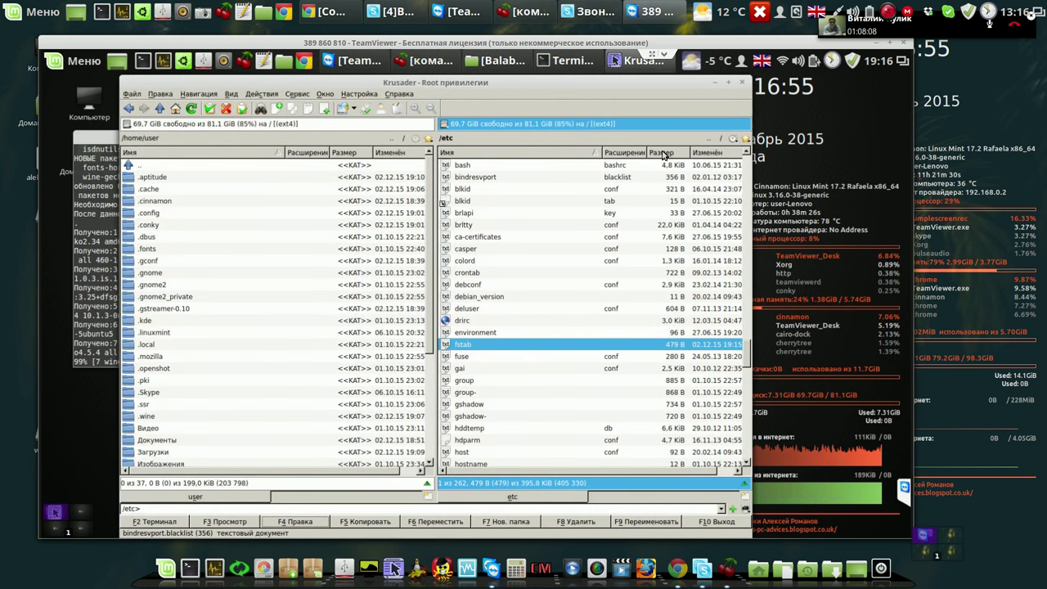
click(728, 83)
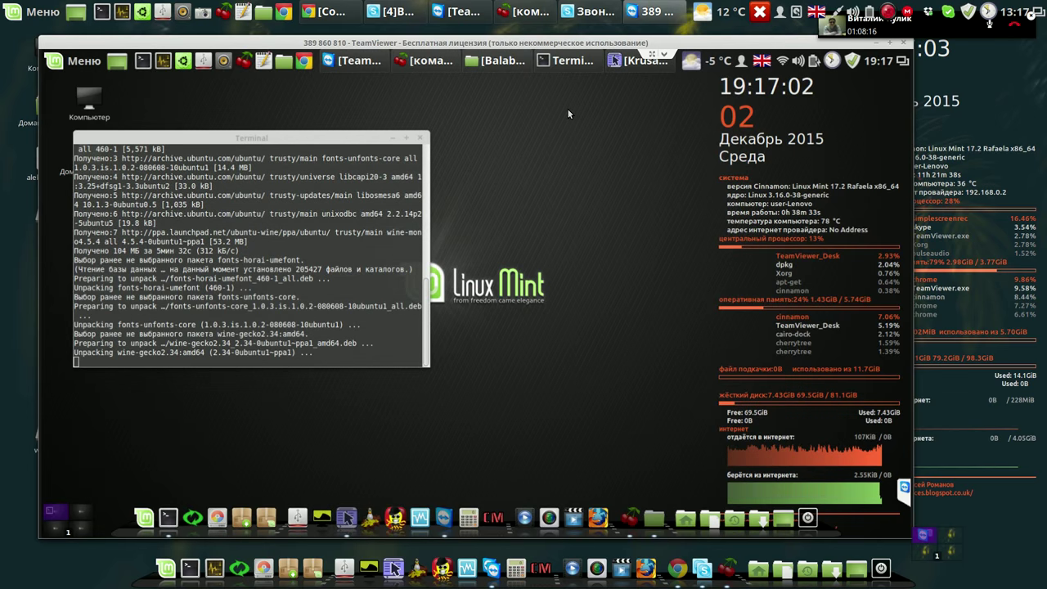
Open the Balabolka note and drag 'apt recommends winetricks' onto the Terminal prompt.
click(436, 61)
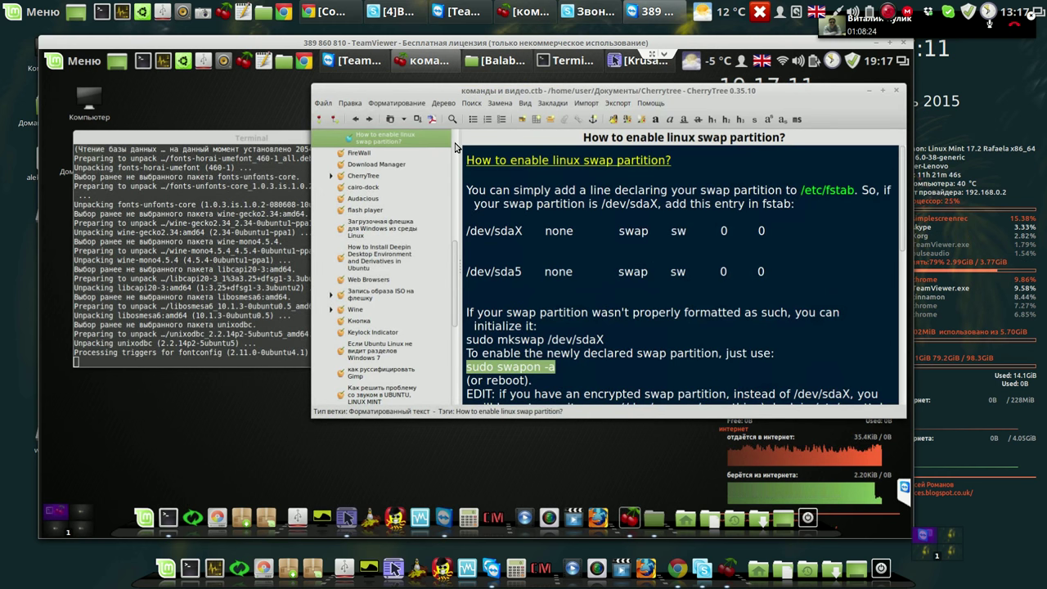
scroll(456, 146, up, 3)
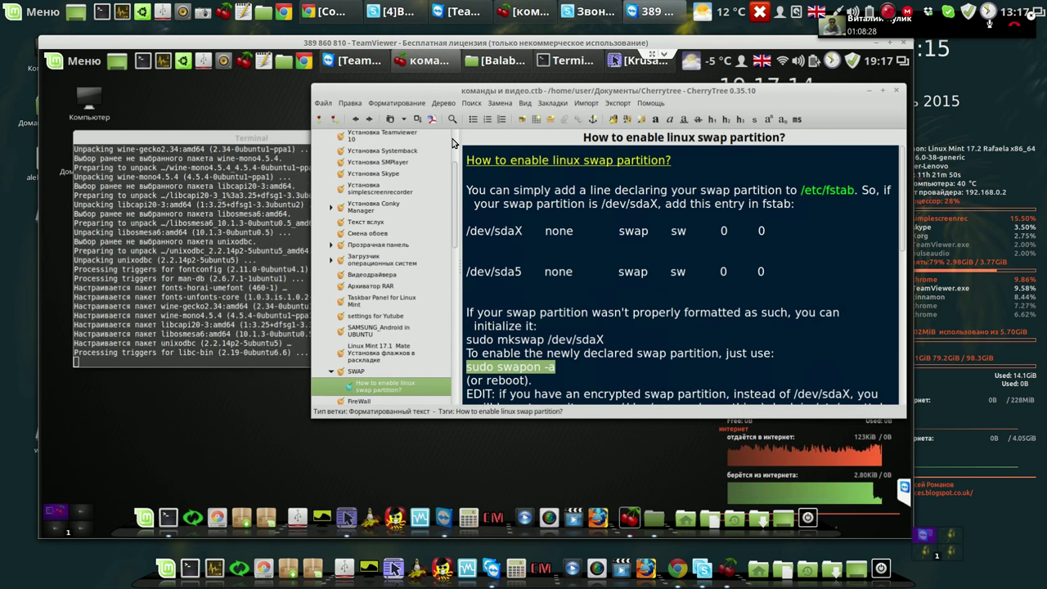
scroll(453, 145, up, 3)
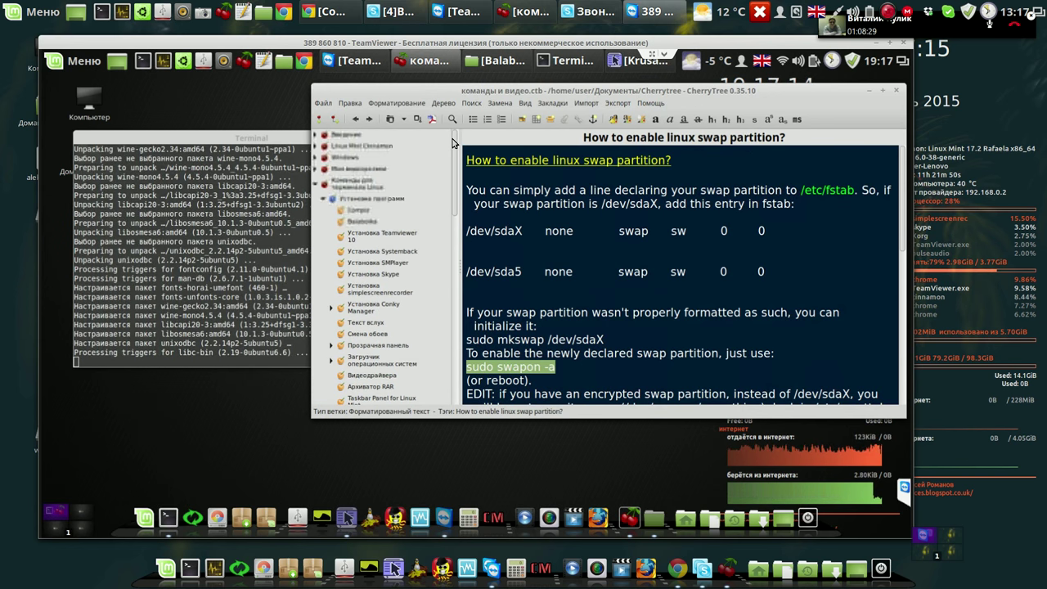
click(366, 222)
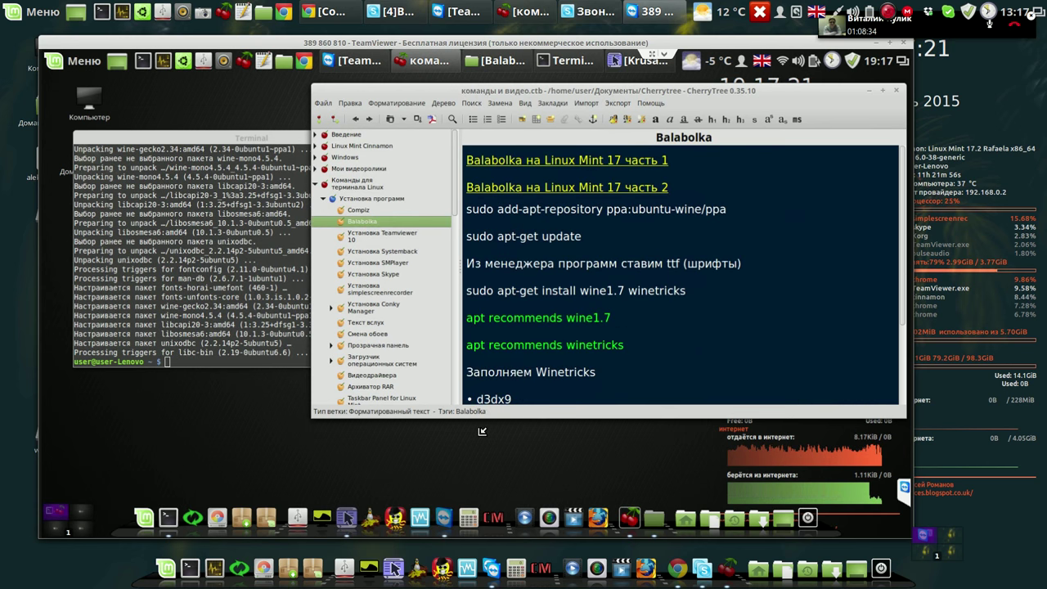
drag(483, 431, 482, 431)
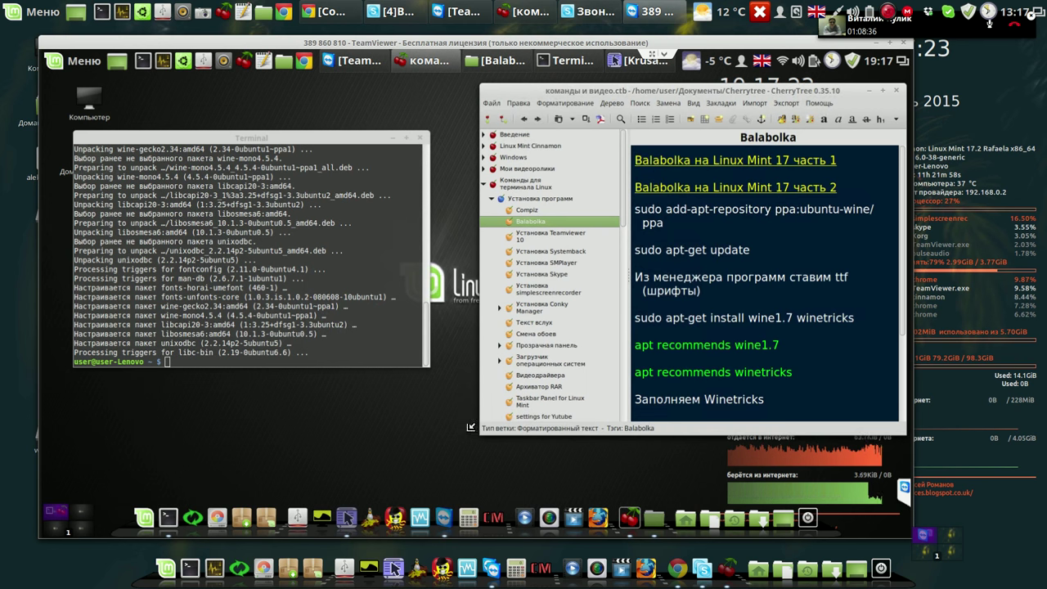
drag(444, 421, 444, 424)
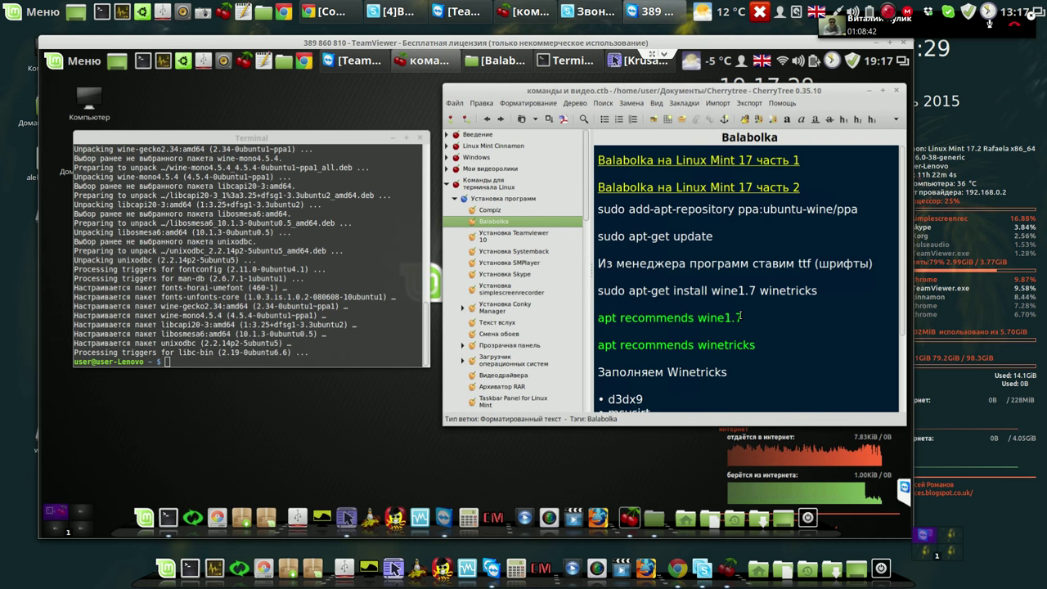
drag(741, 318, 595, 319)
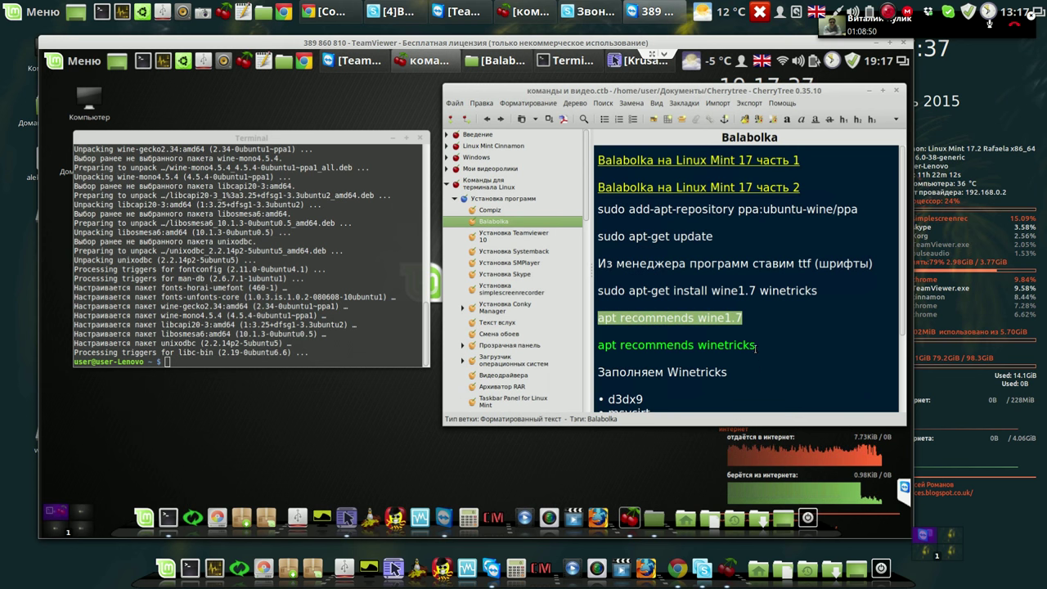
drag(755, 345, 595, 345)
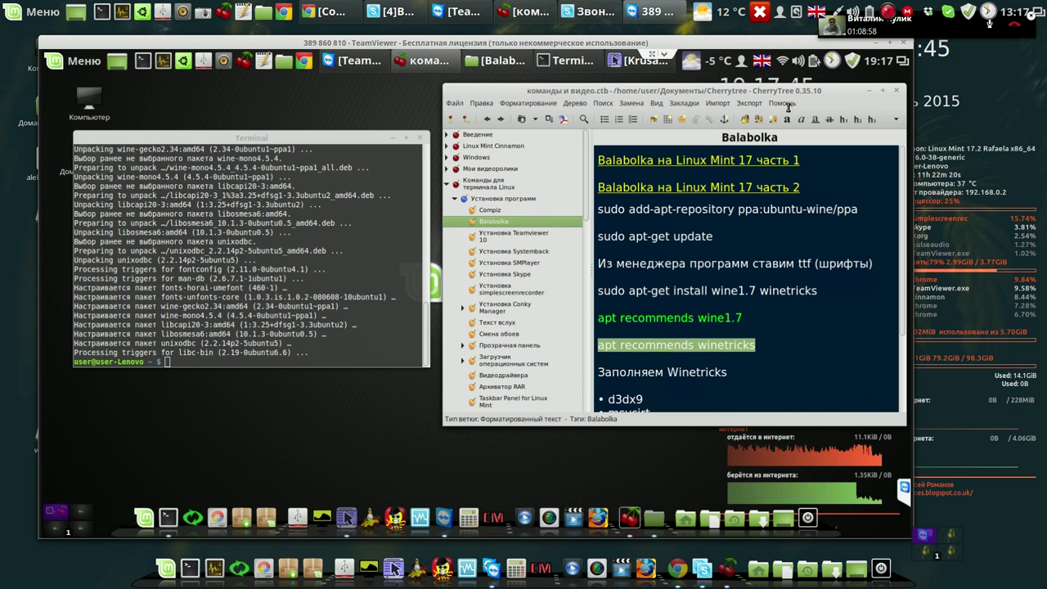
drag(476, 333, 393, 360)
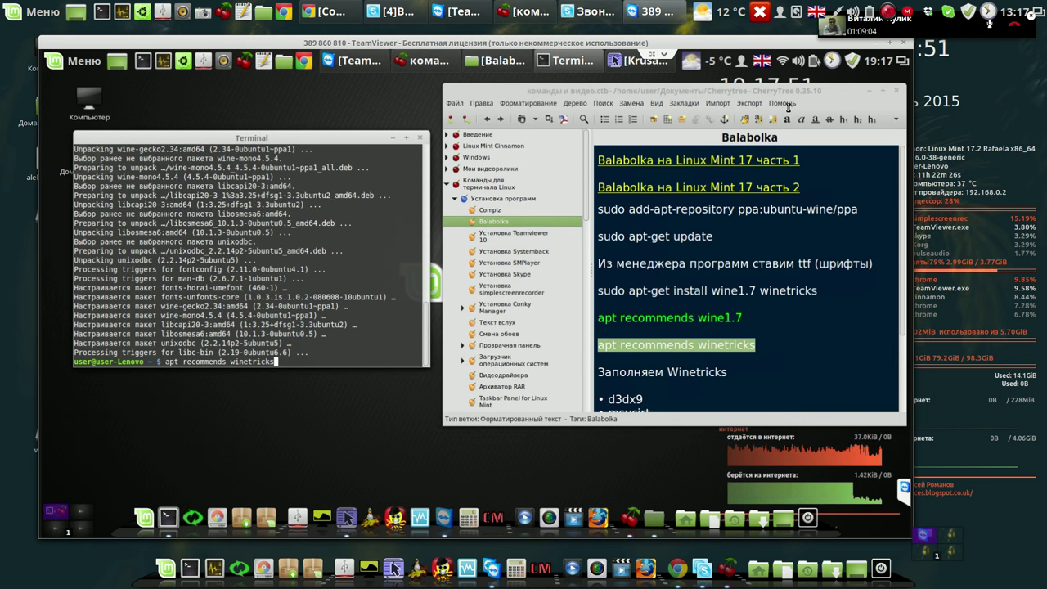
Run apt recommends winetricks, close the terminal, and launch Winetricks from Menu > Wine.
key(Return)
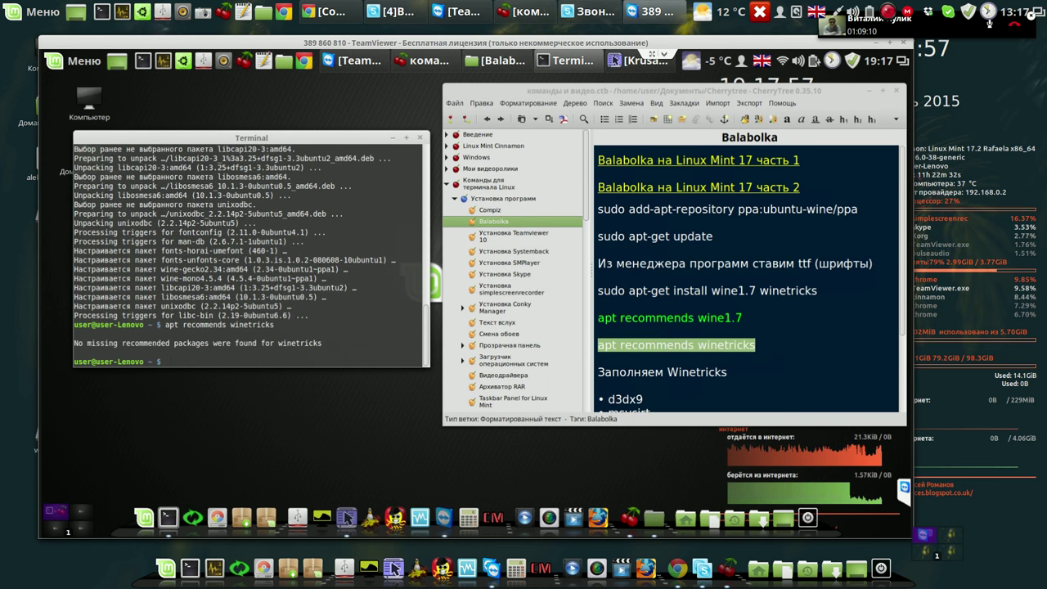
click(420, 139)
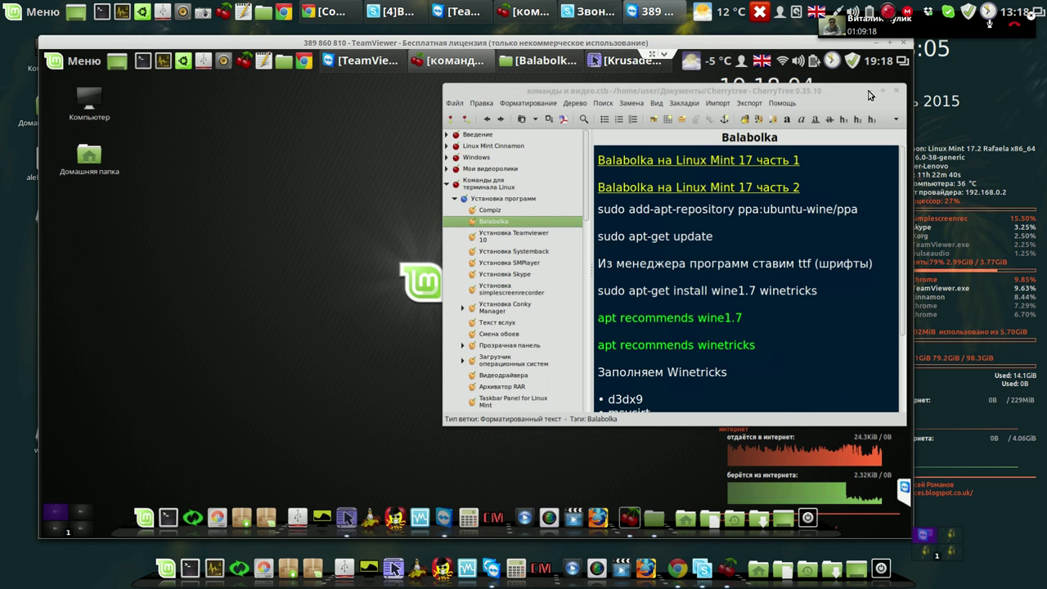
double_click(869, 92)
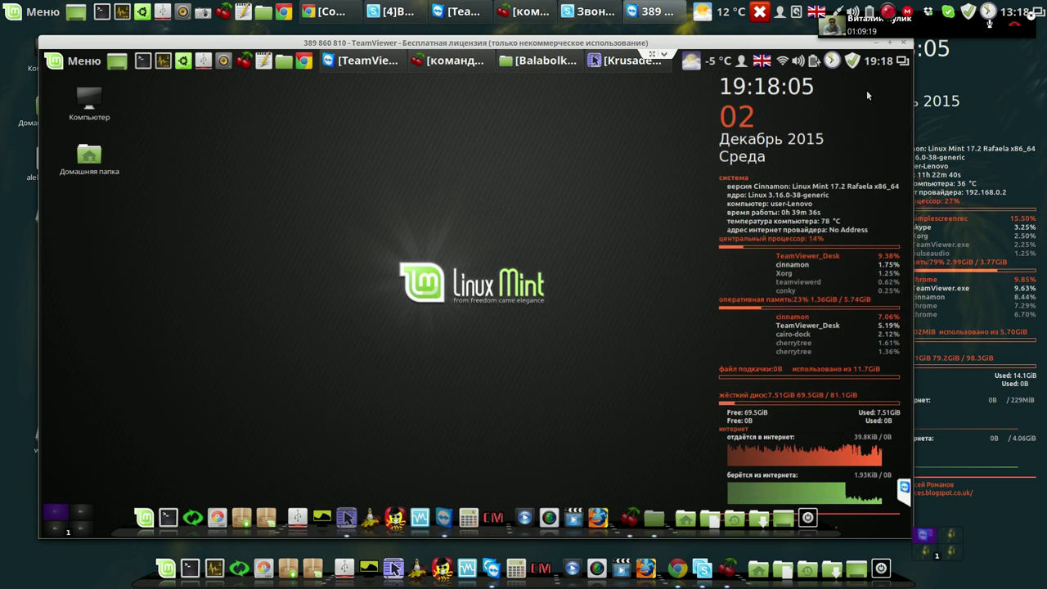
click(448, 62)
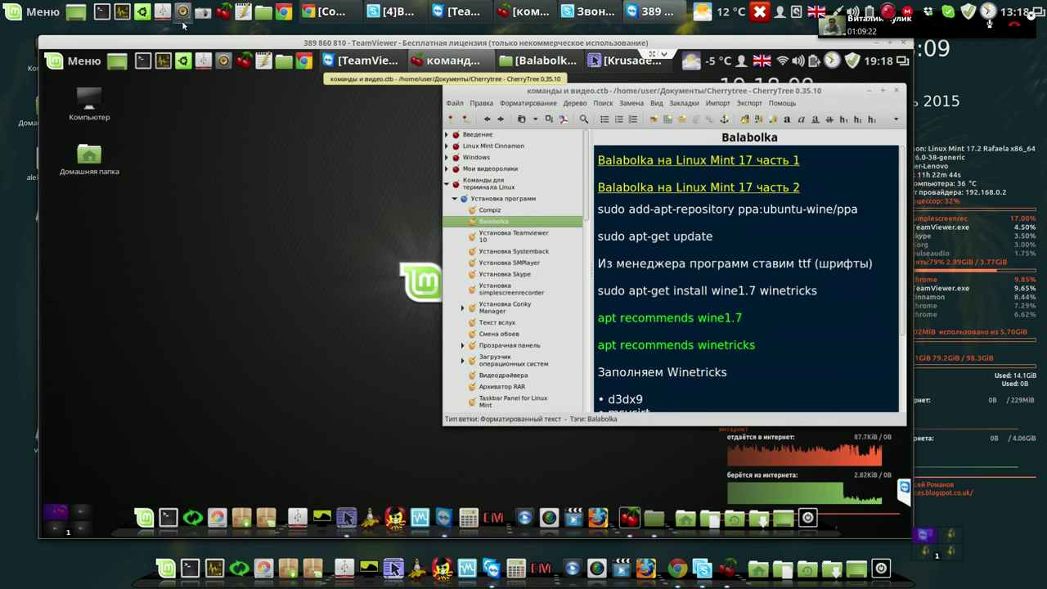
click(85, 63)
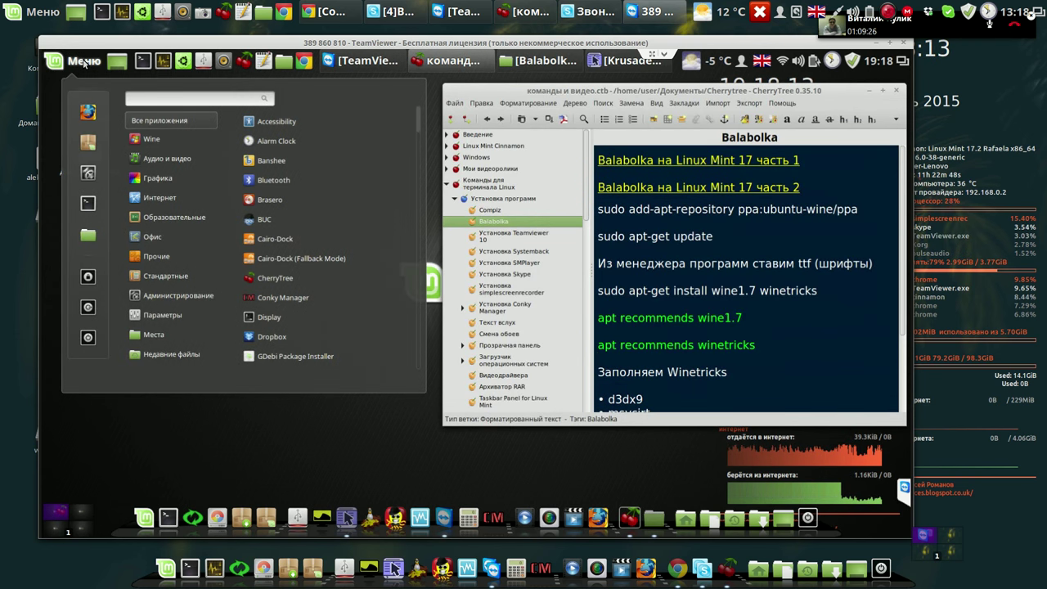
mouse_move(155, 143)
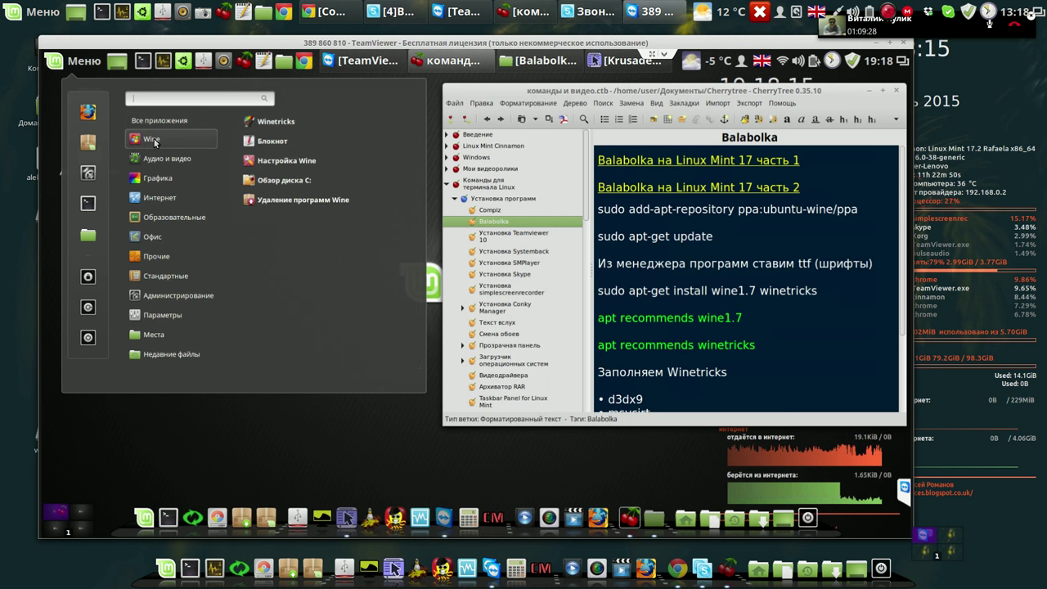
click(289, 121)
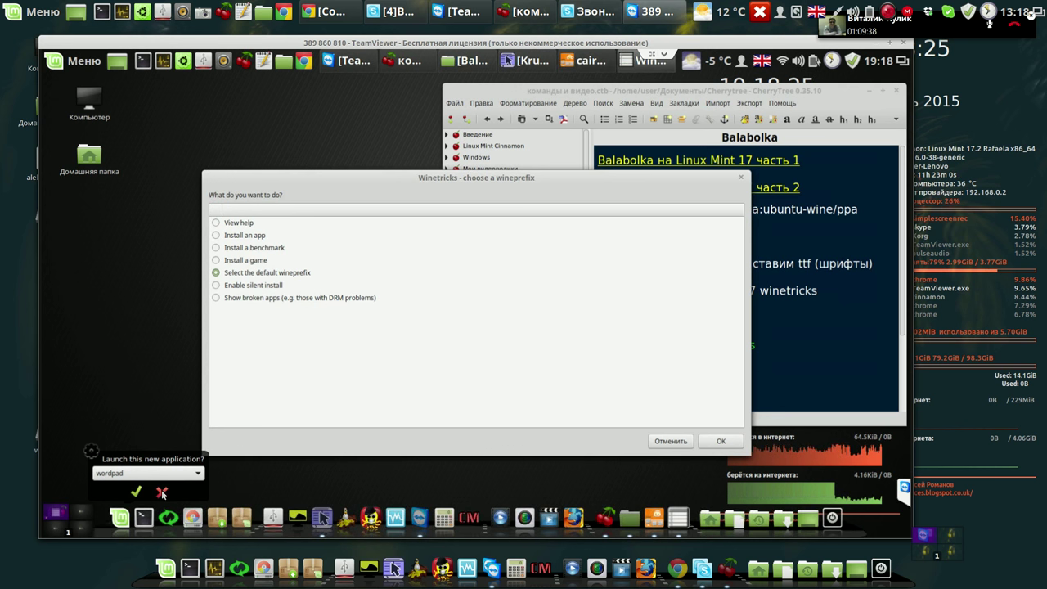
Use the default wineprefix, decline statistics, and choose 'Install a Windows DLL or component'.
click(162, 492)
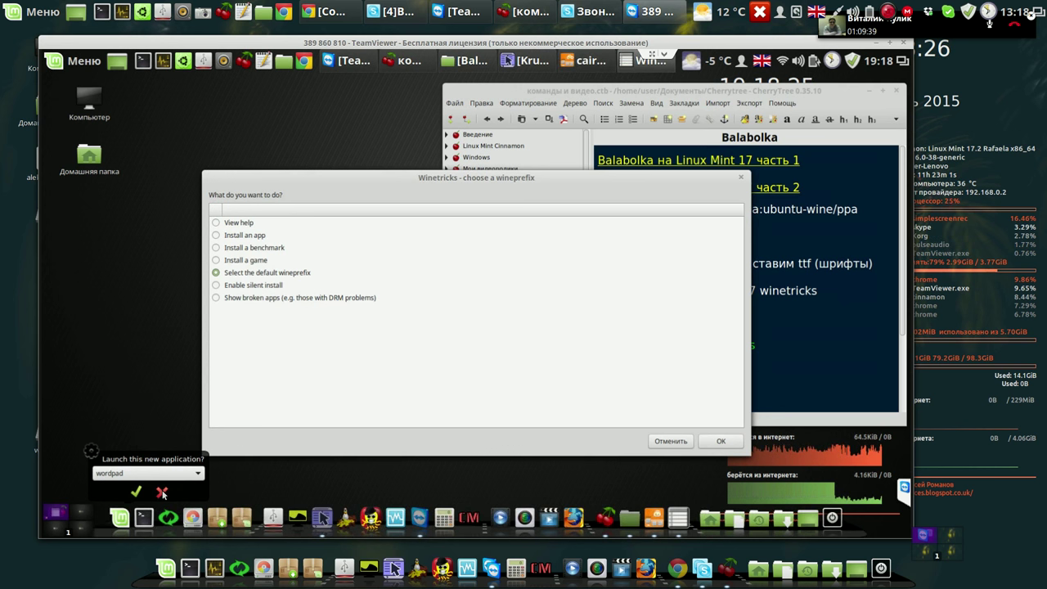
click(732, 442)
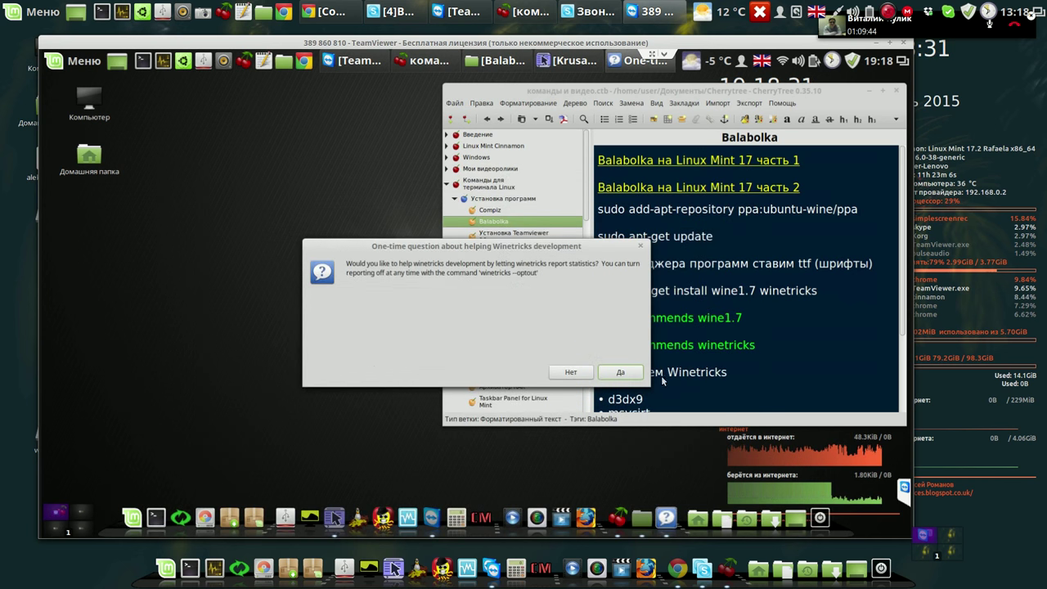
click(571, 373)
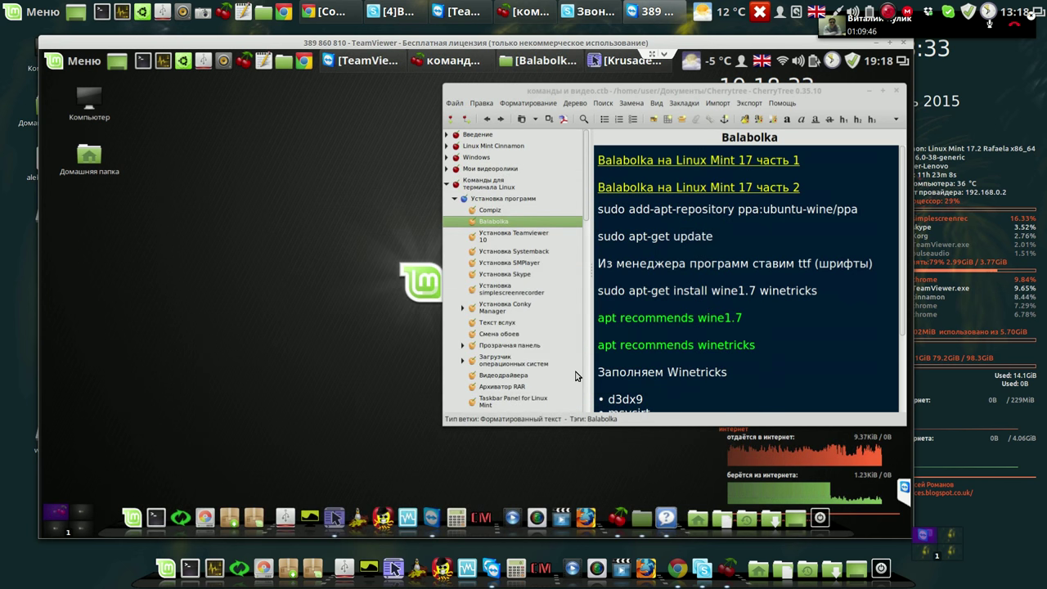
click(595, 381)
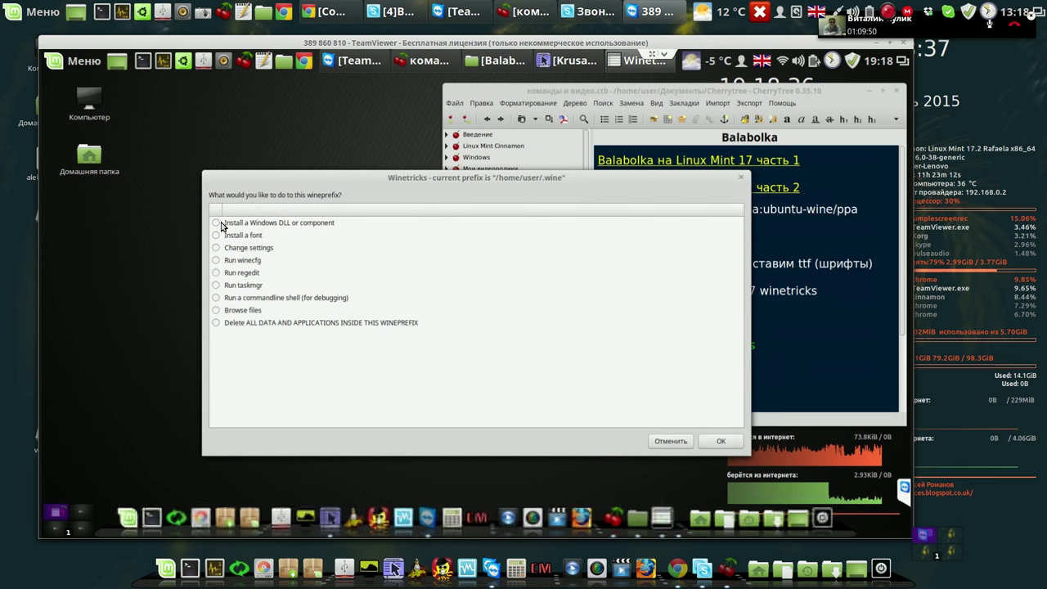
click(218, 223)
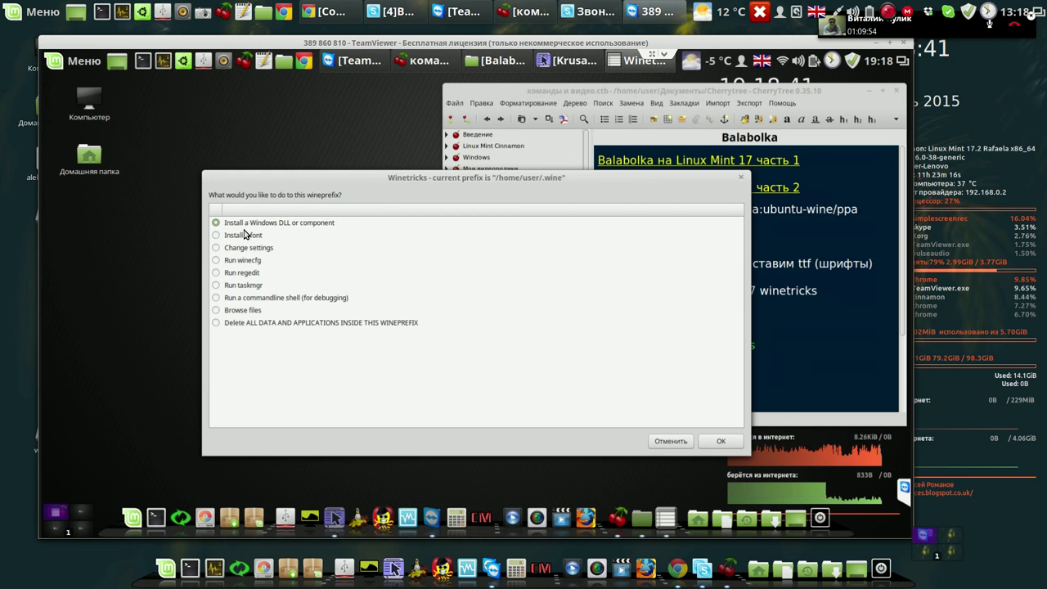
click(723, 443)
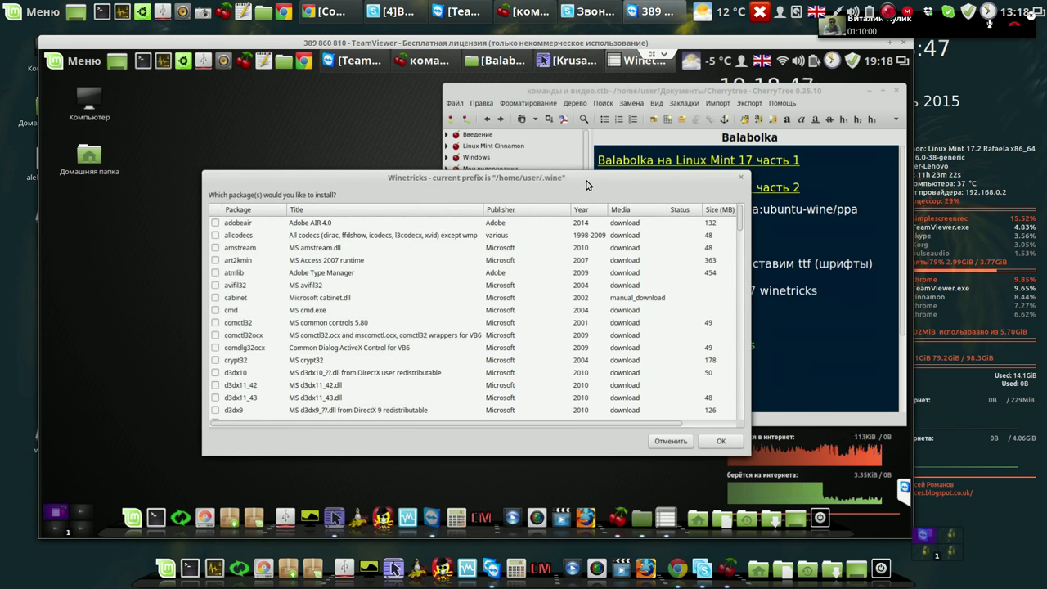
Tick d3dx9 and msvcirt in the package list, checking the notes for needed packages.
drag(586, 178, 406, 82)
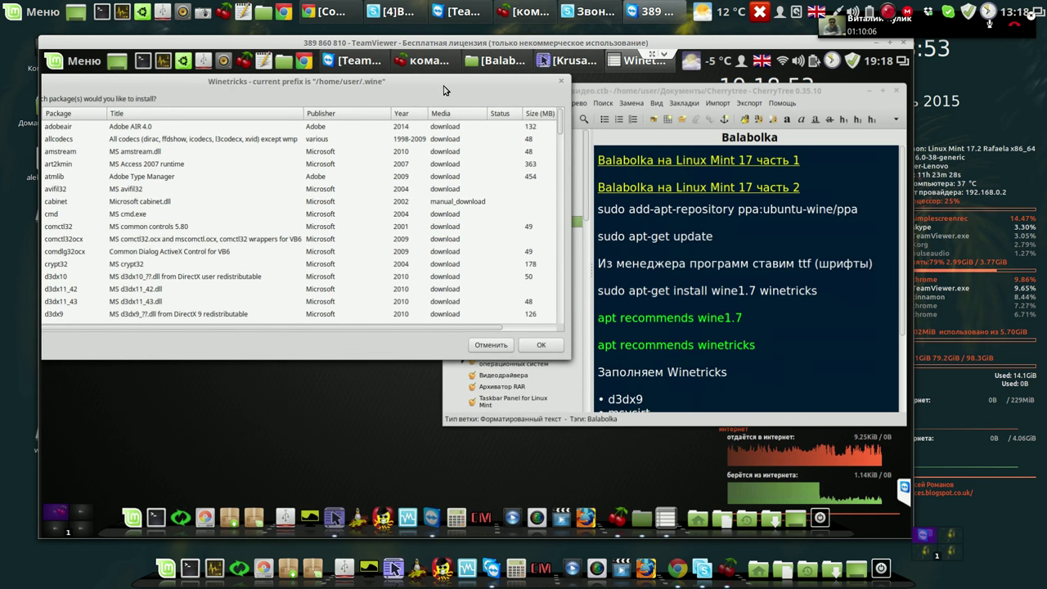
drag(467, 92, 467, 94)
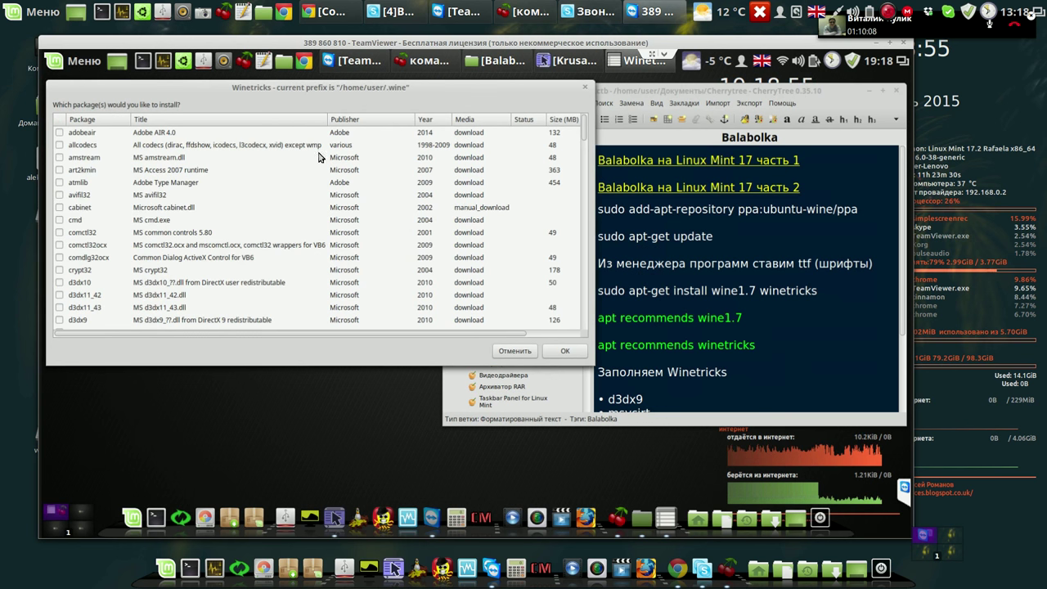
click(60, 321)
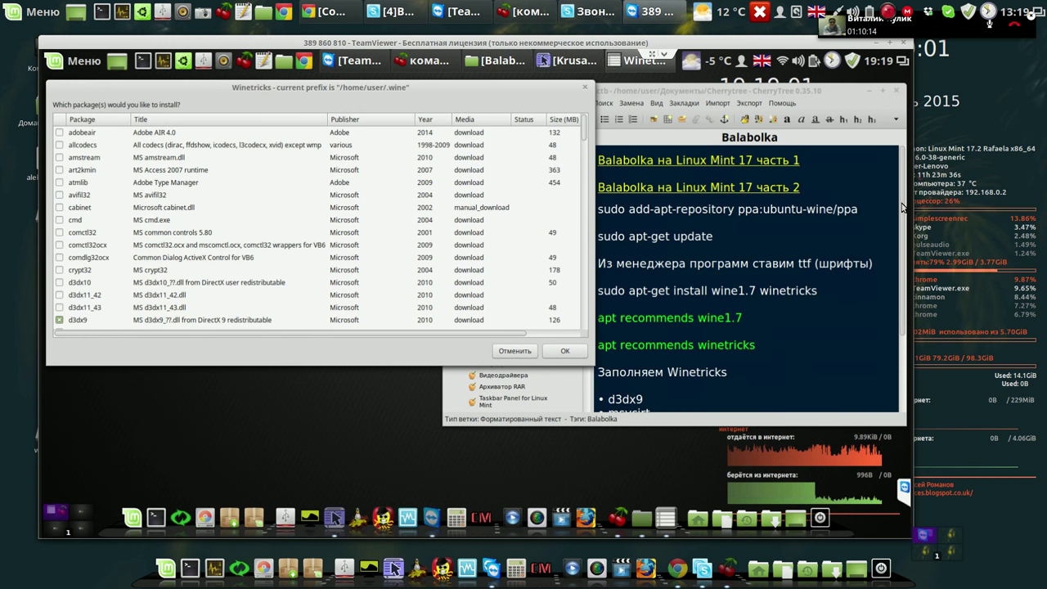
click(902, 235)
scroll(902, 269, down, 1)
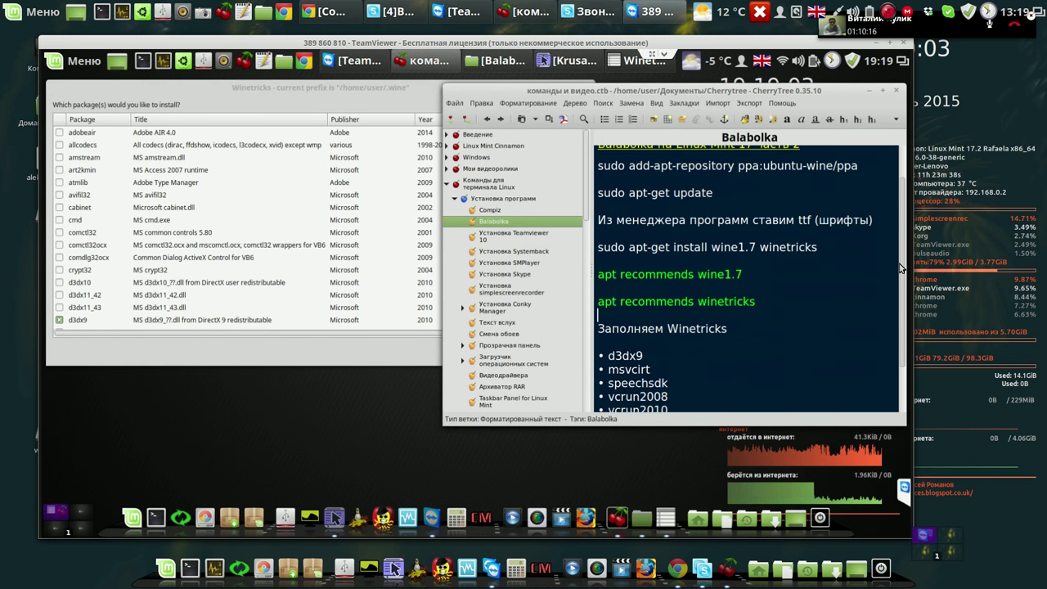
scroll(901, 269, down, 1)
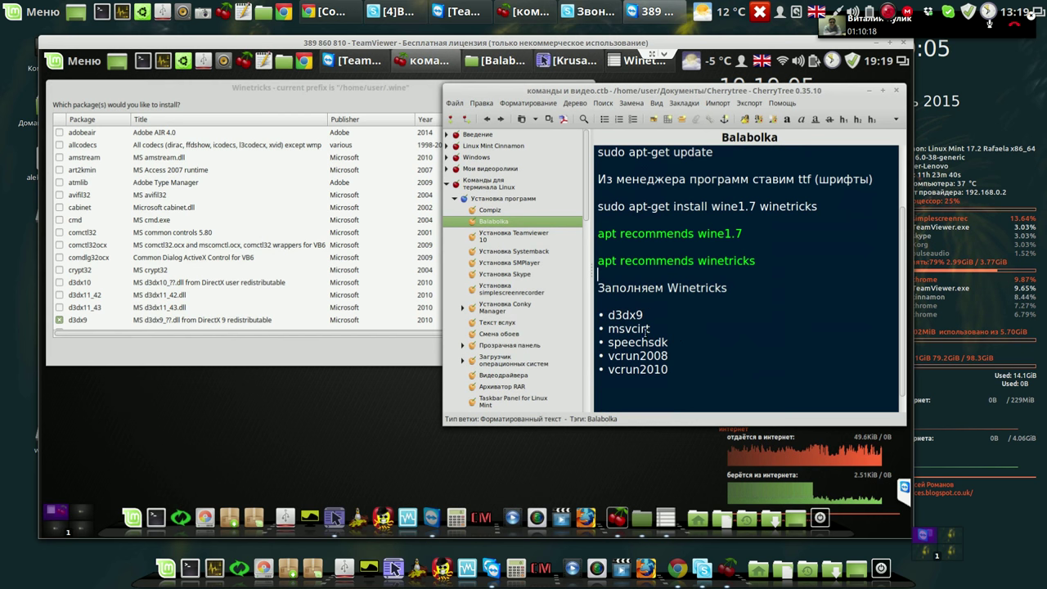
click(358, 356)
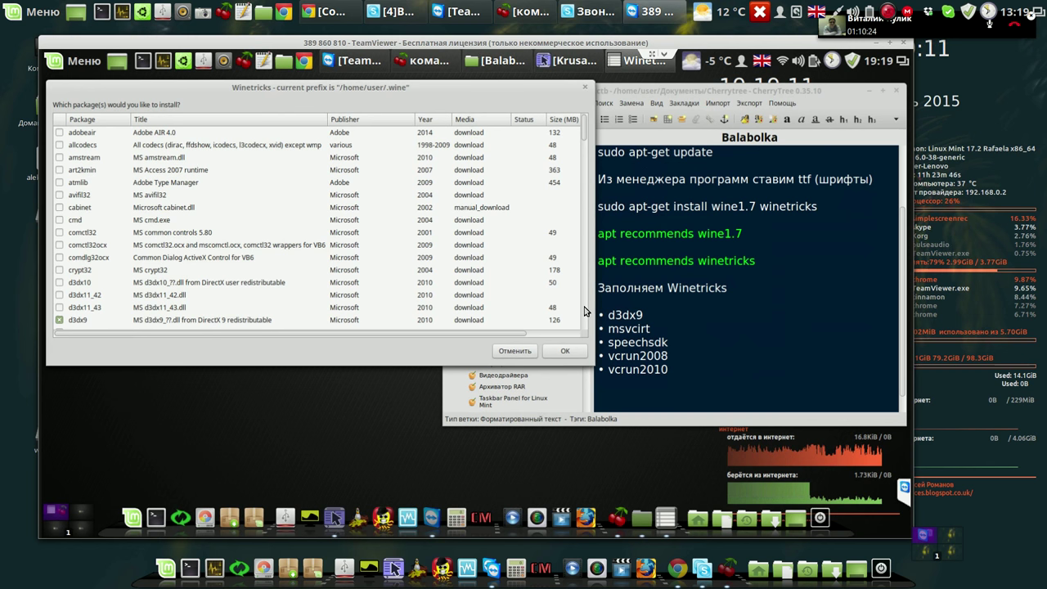
scroll(586, 311, down, 5)
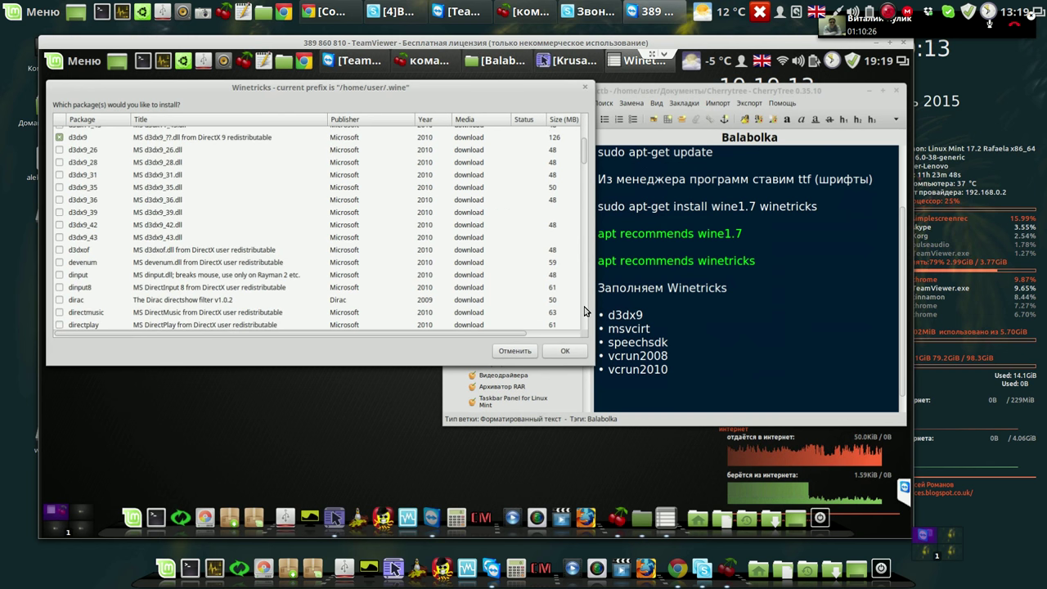
scroll(585, 311, down, 5)
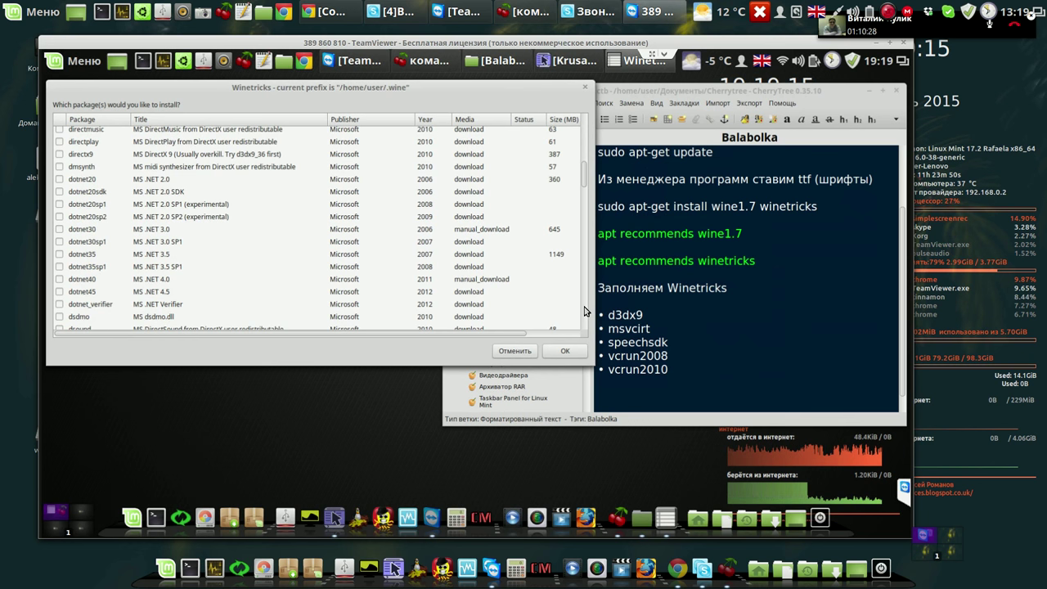
scroll(585, 311, down, 5)
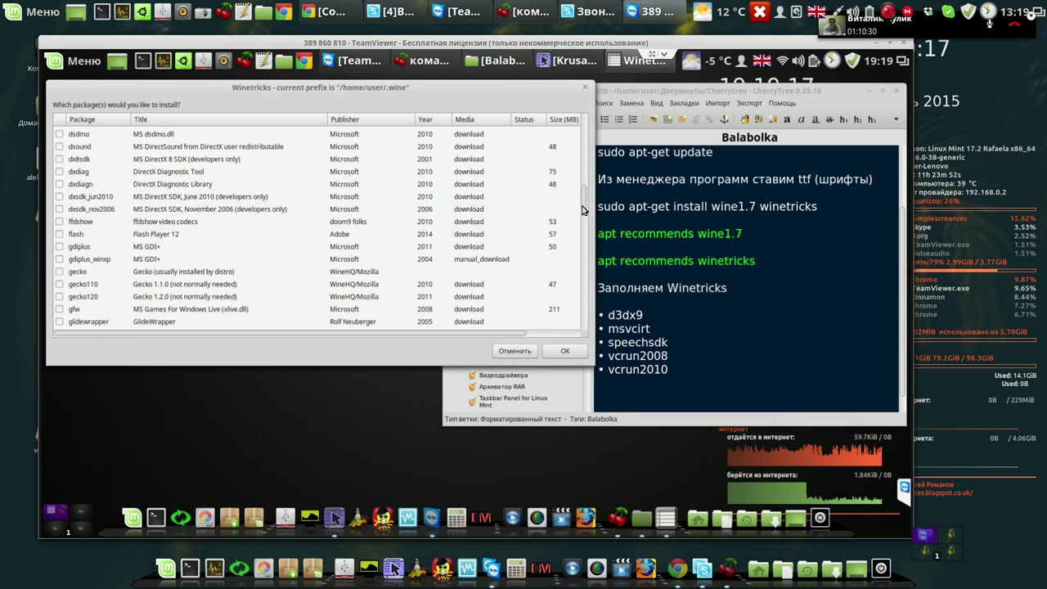
scroll(586, 234, down, 2)
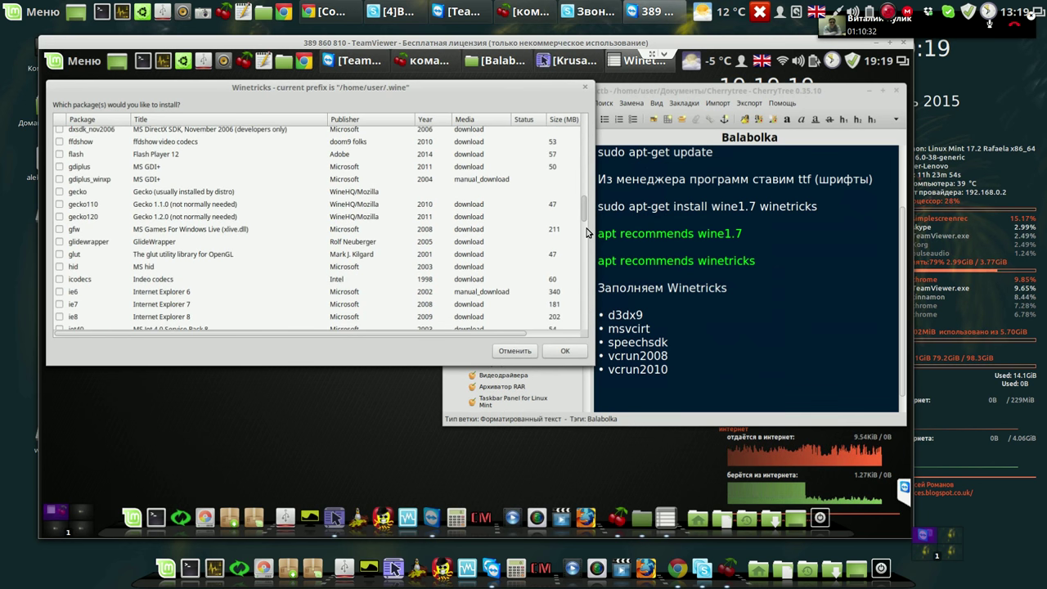
scroll(587, 233, down, 12)
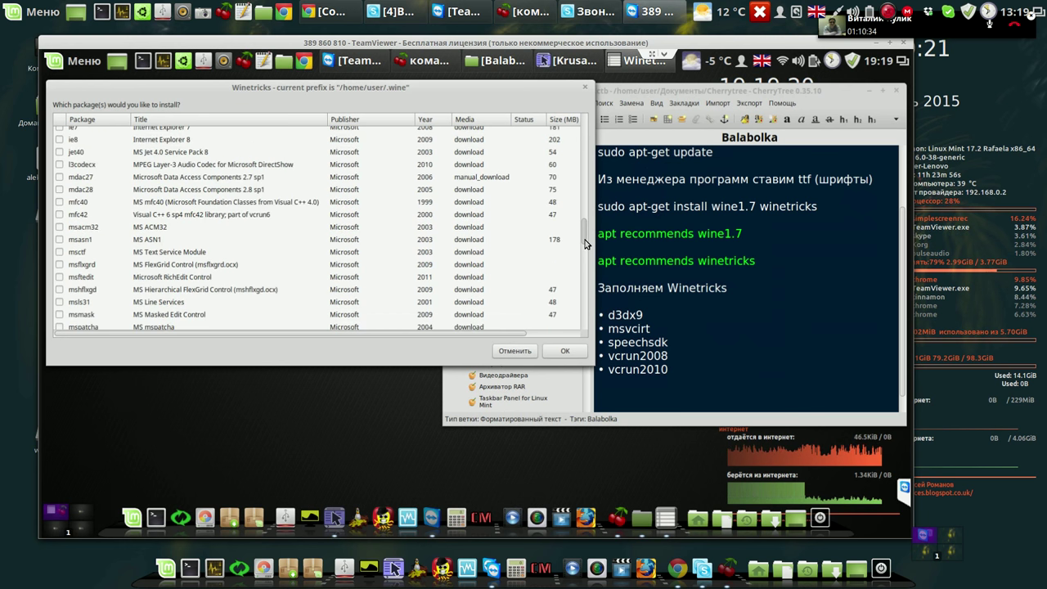
scroll(586, 245, down, 1)
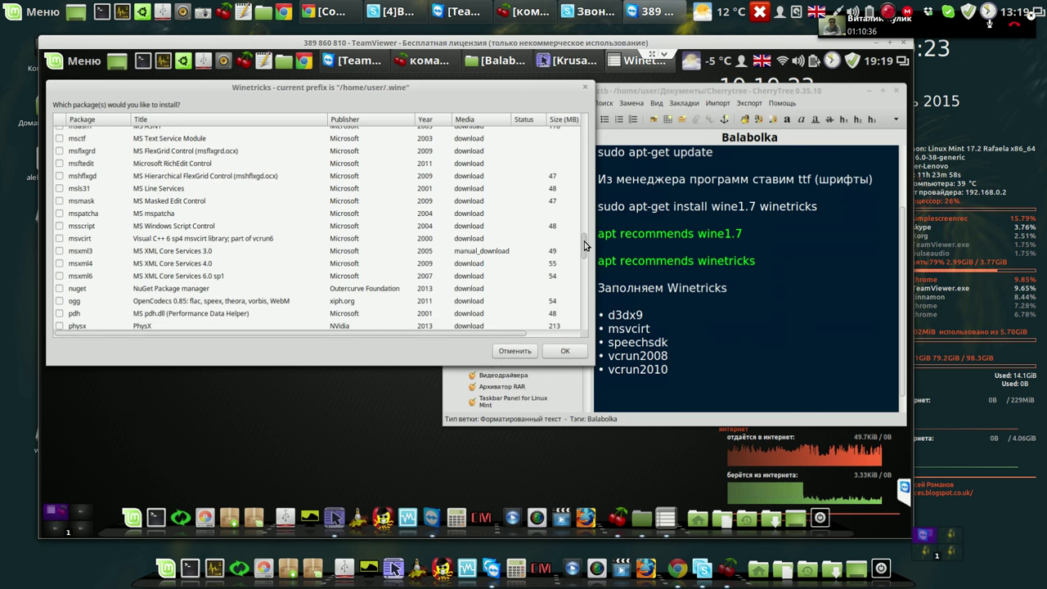
click(59, 238)
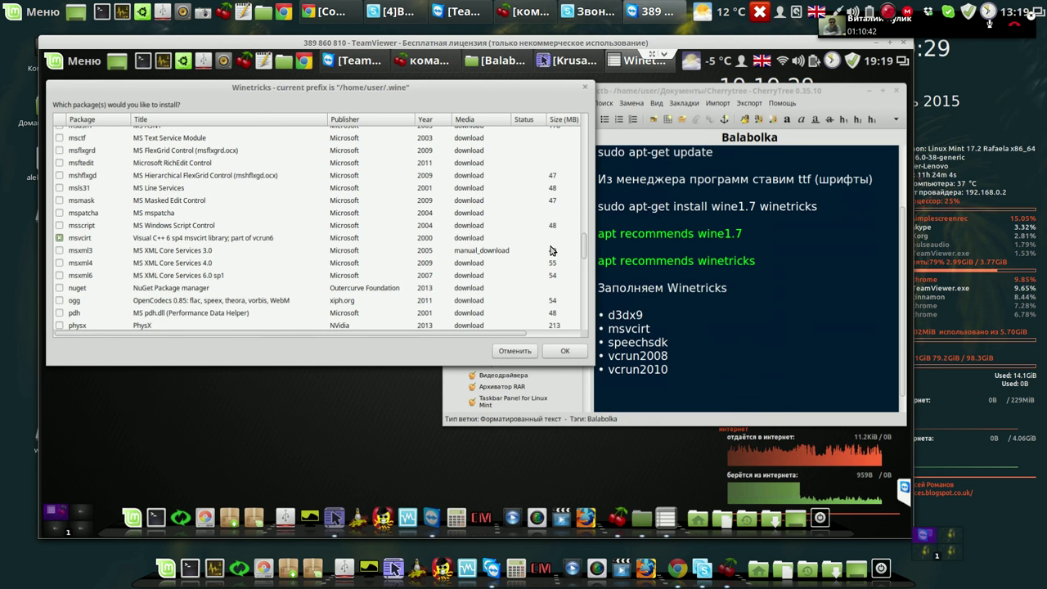
Tick speechsdk, vcrun2008 and vcrun2010, then confirm to start installing.
drag(584, 258, 579, 278)
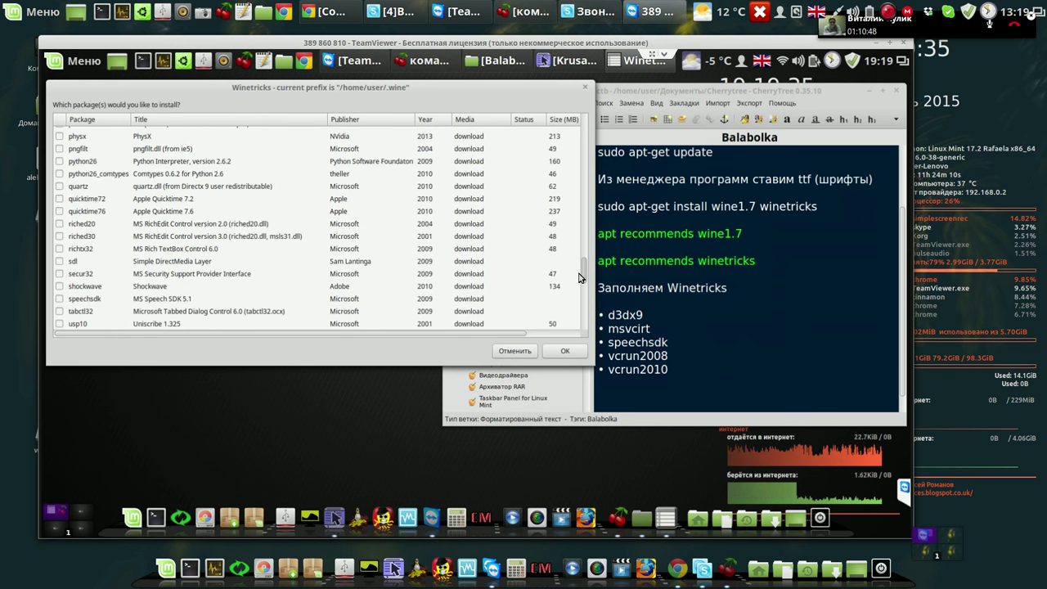
scroll(204, 318, down, 1)
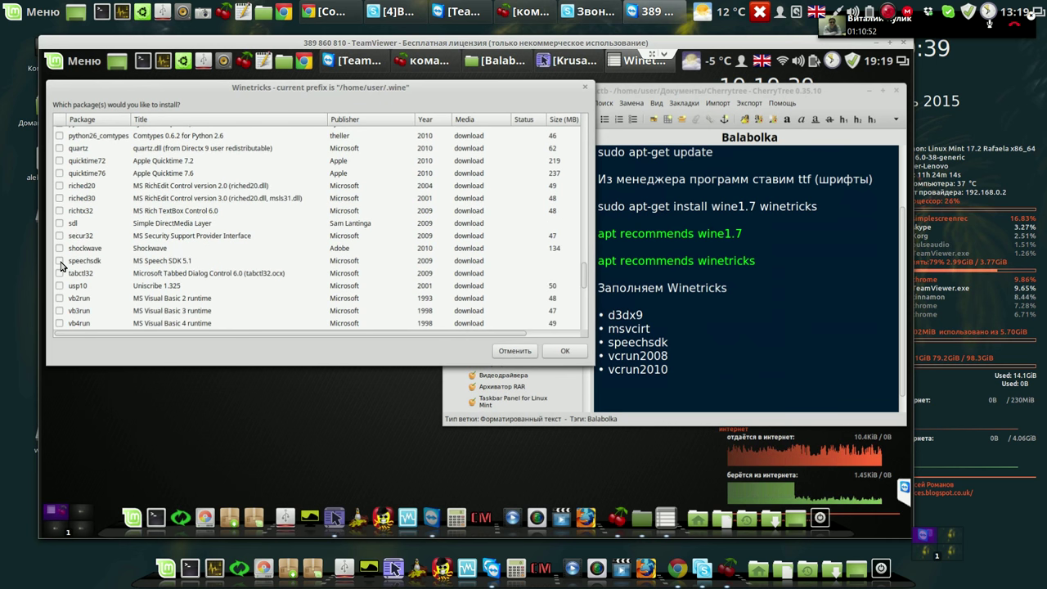
click(59, 262)
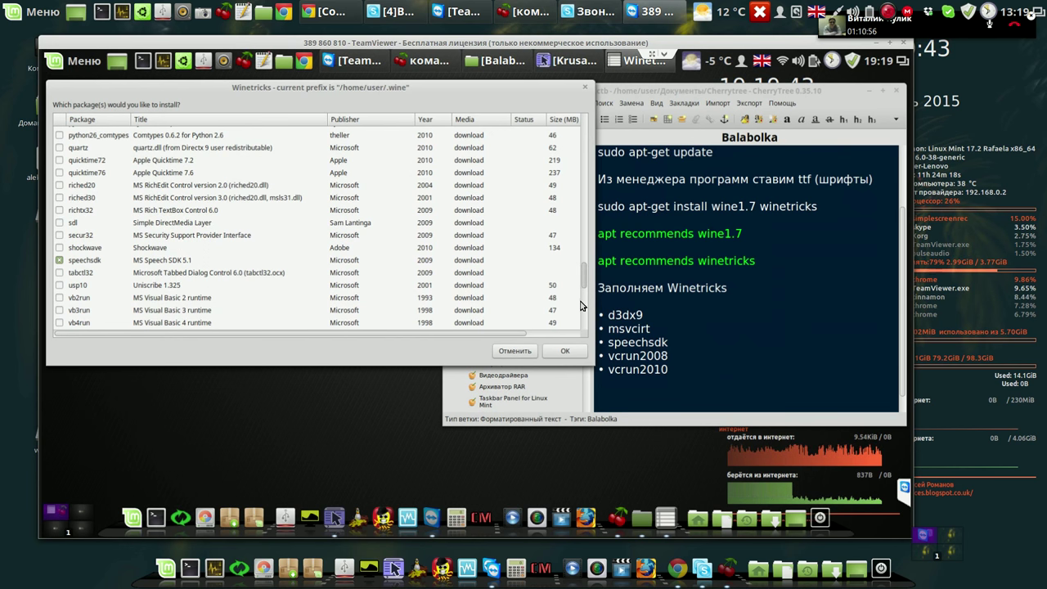
scroll(573, 306, down, 3)
scroll(218, 303, down, 5)
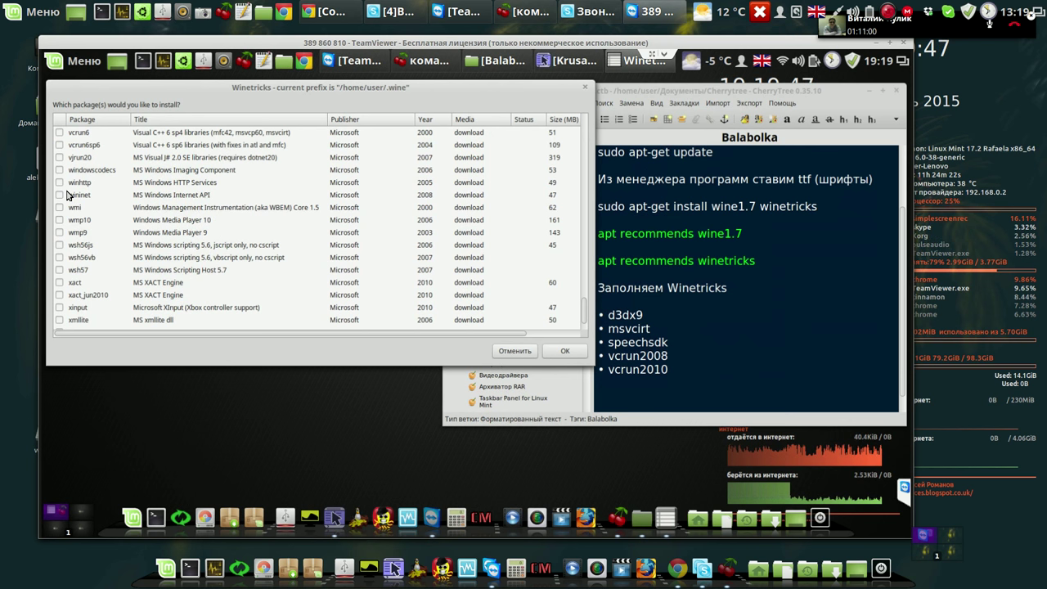
click(584, 183)
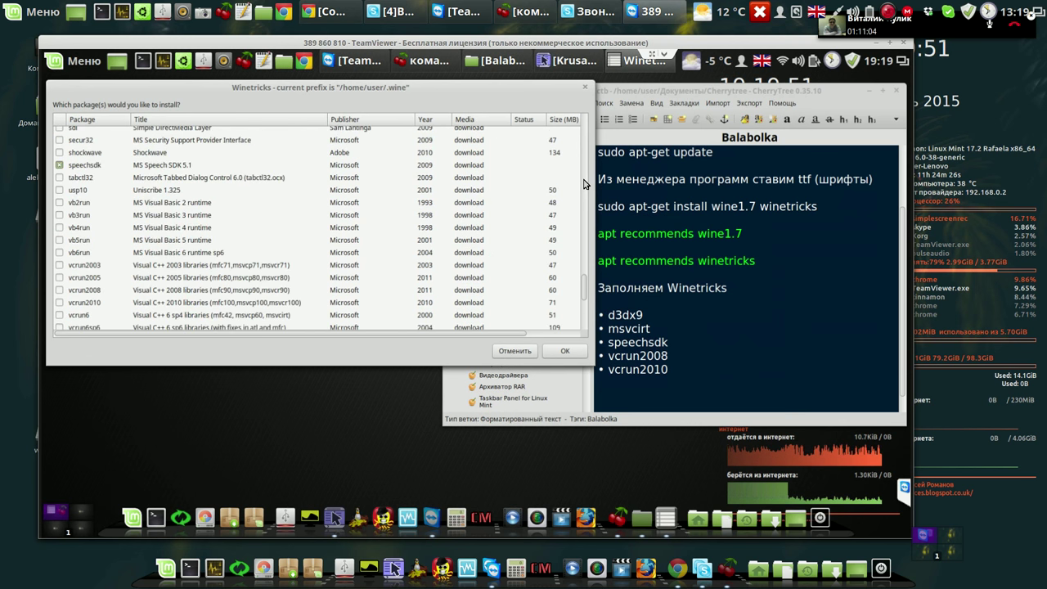
click(59, 291)
click(59, 303)
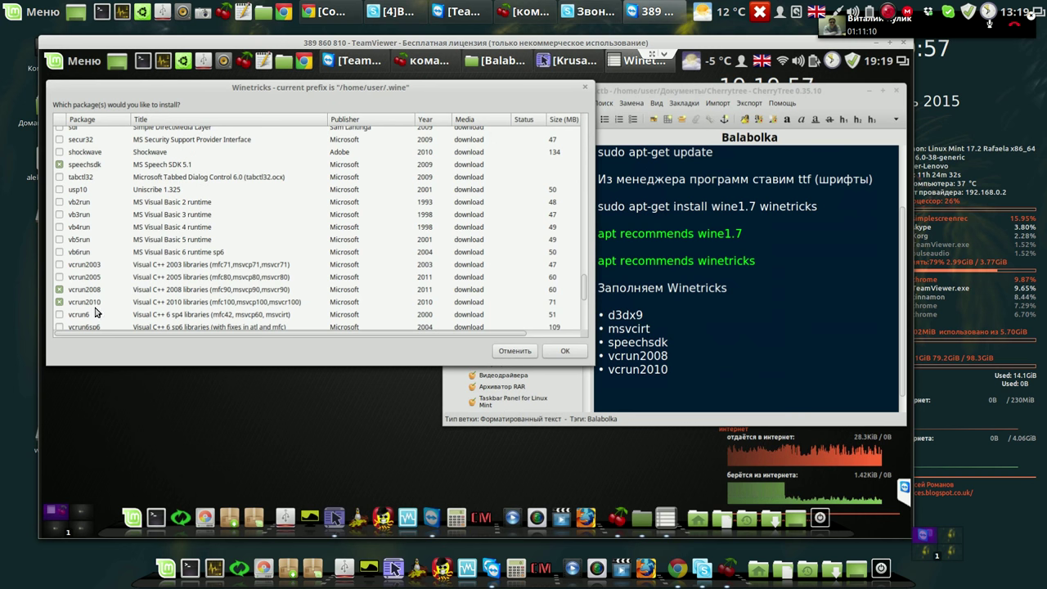
click(565, 352)
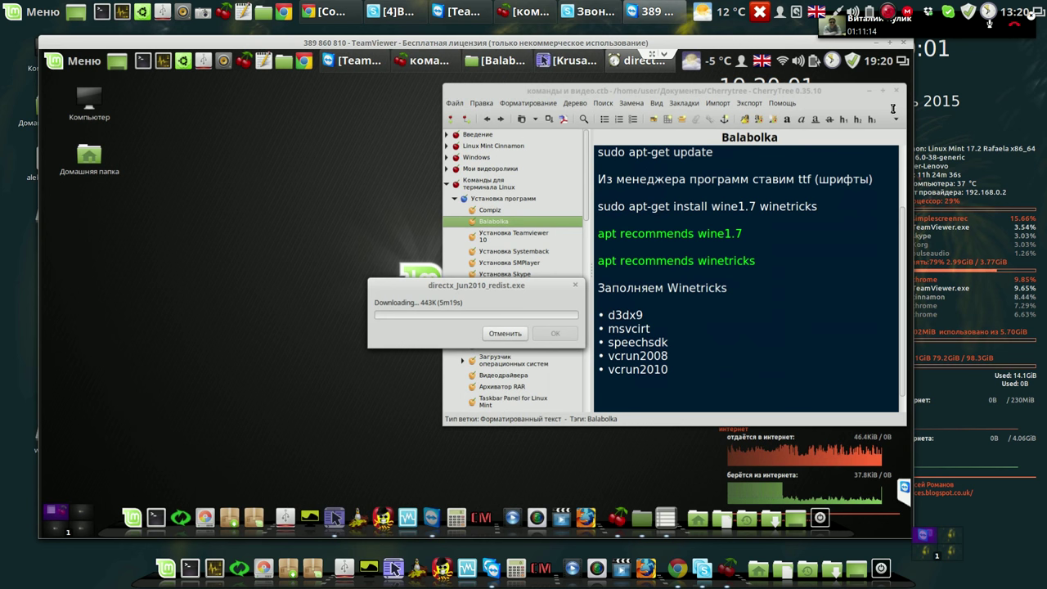
Minimise CherryTree, move the DirectX download progress aside, and launch Google Chrome.
click(874, 91)
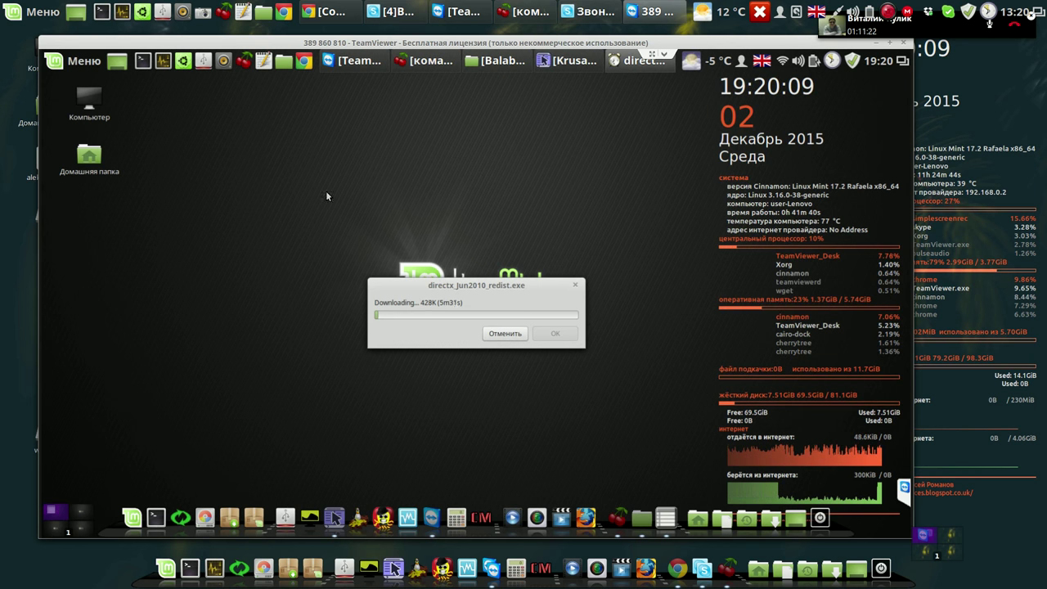
drag(309, 177, 309, 181)
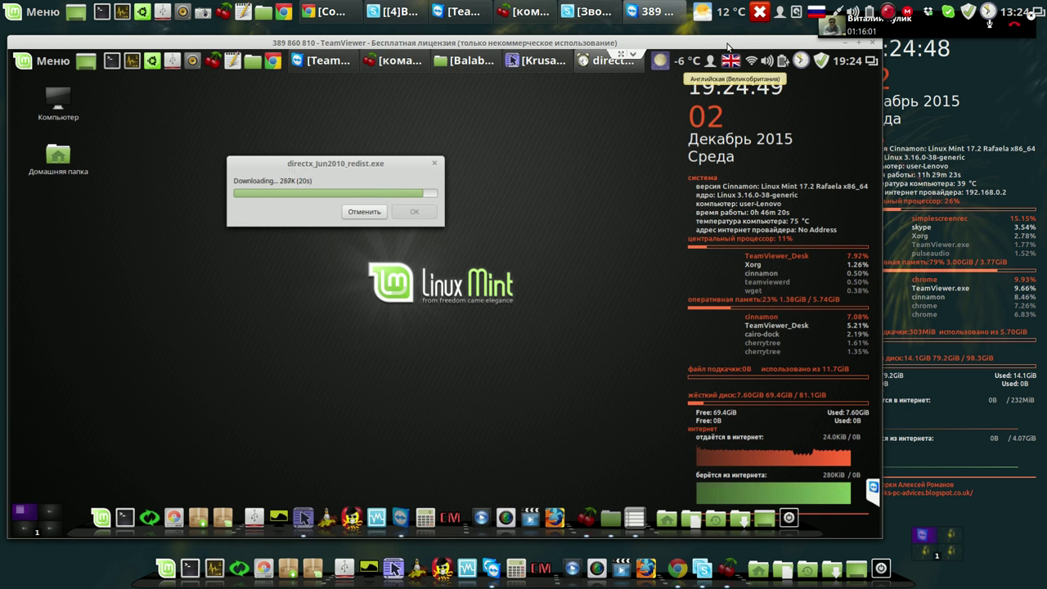
click(273, 62)
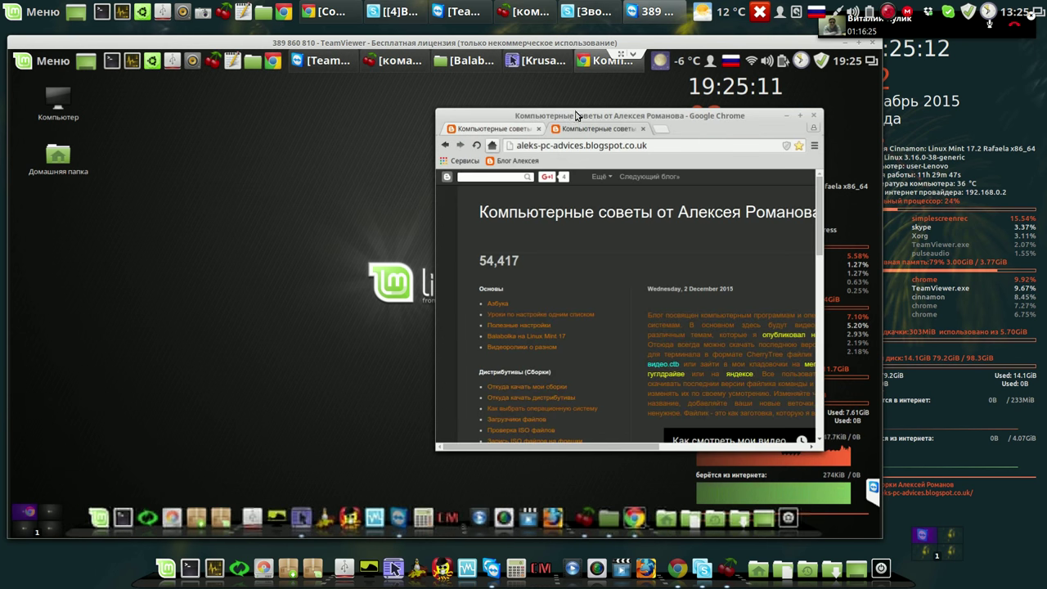
Shift Chrome left, accept the VCRedist licence, and enlarge the Chrome window.
drag(570, 118, 386, 87)
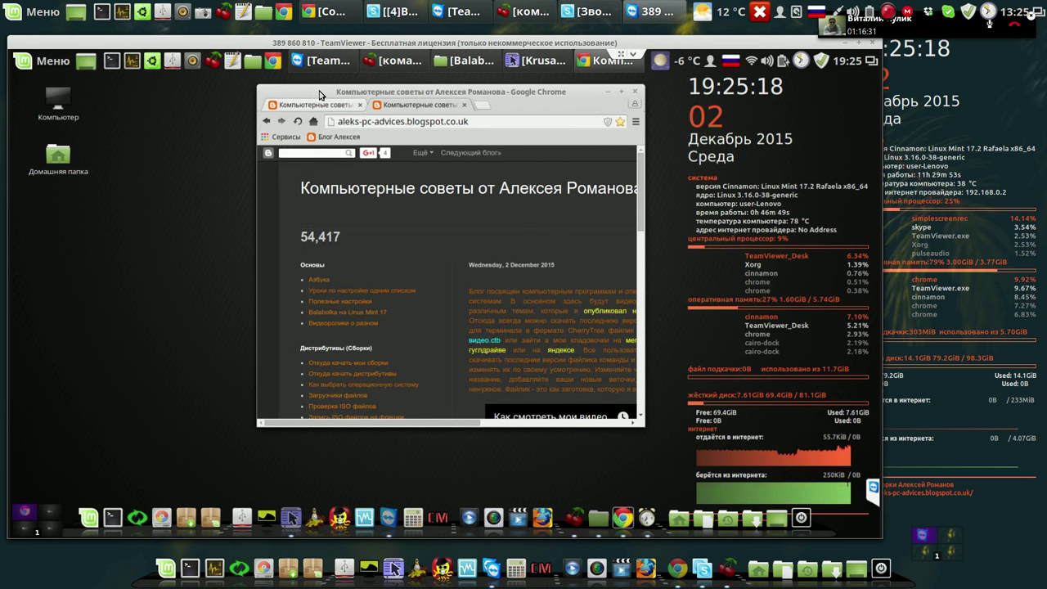
drag(319, 92, 123, 91)
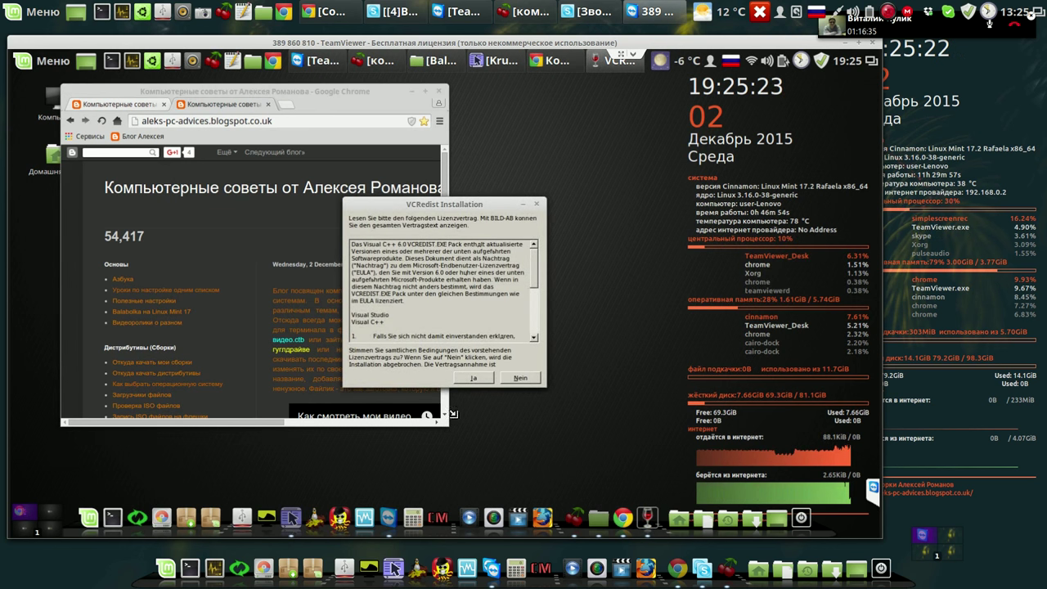
click(476, 378)
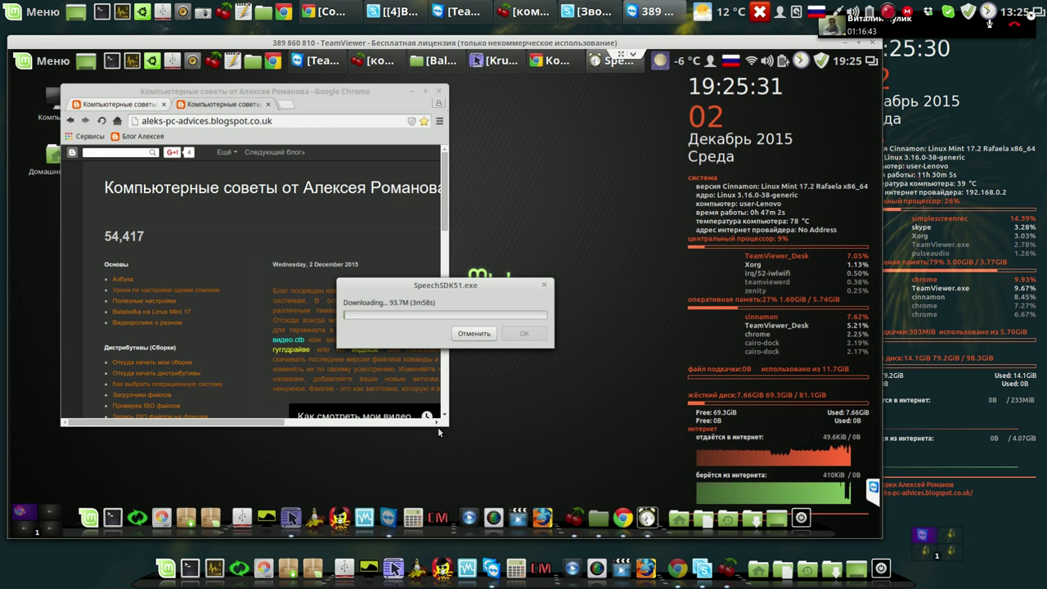
click(389, 106)
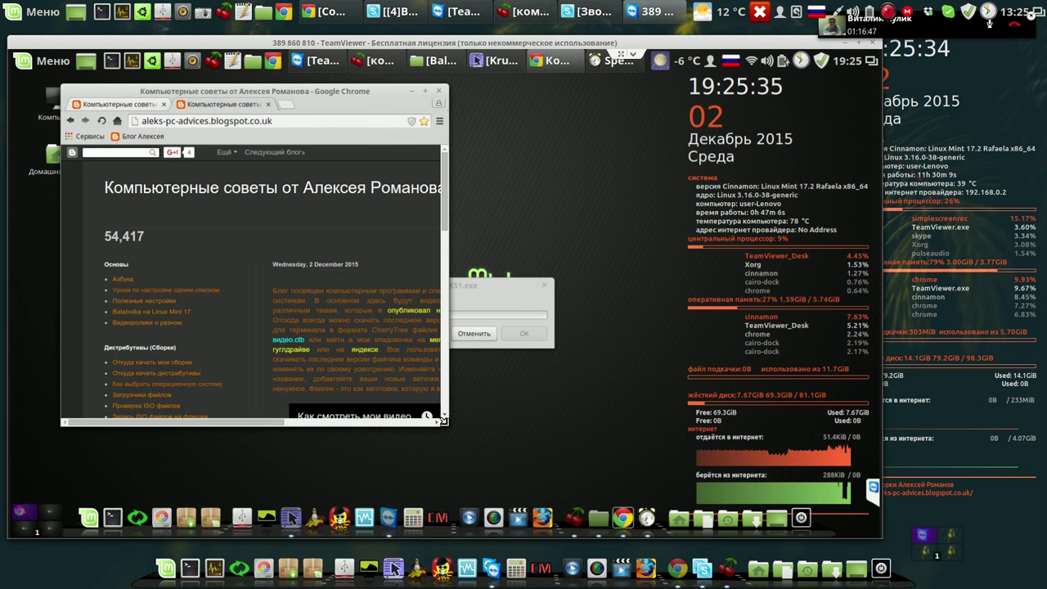
drag(639, 465, 642, 468)
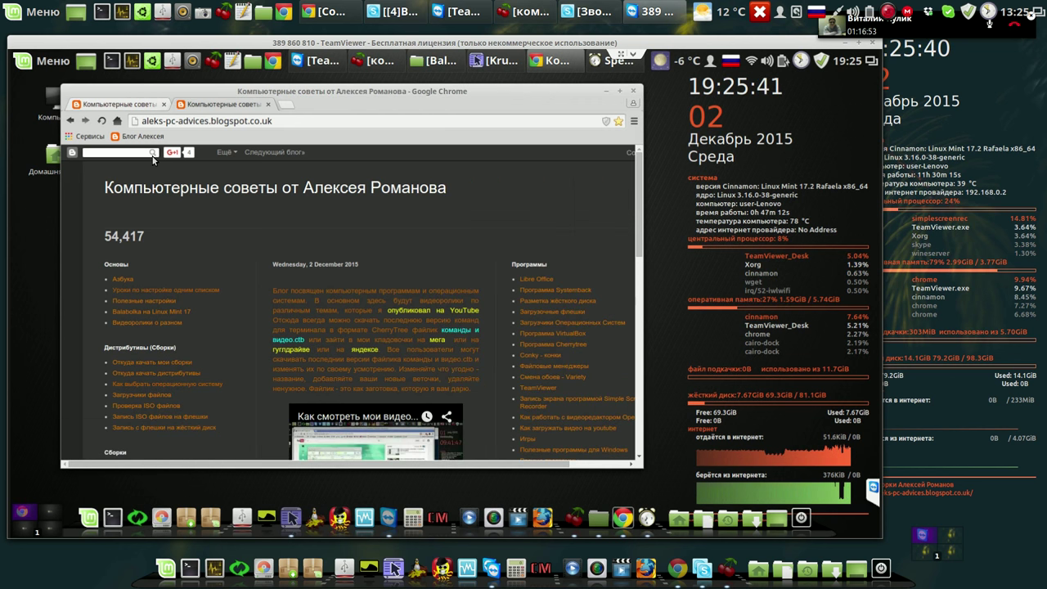
Reach Google Search from the address bar and start a new query 'для'.
click(279, 121)
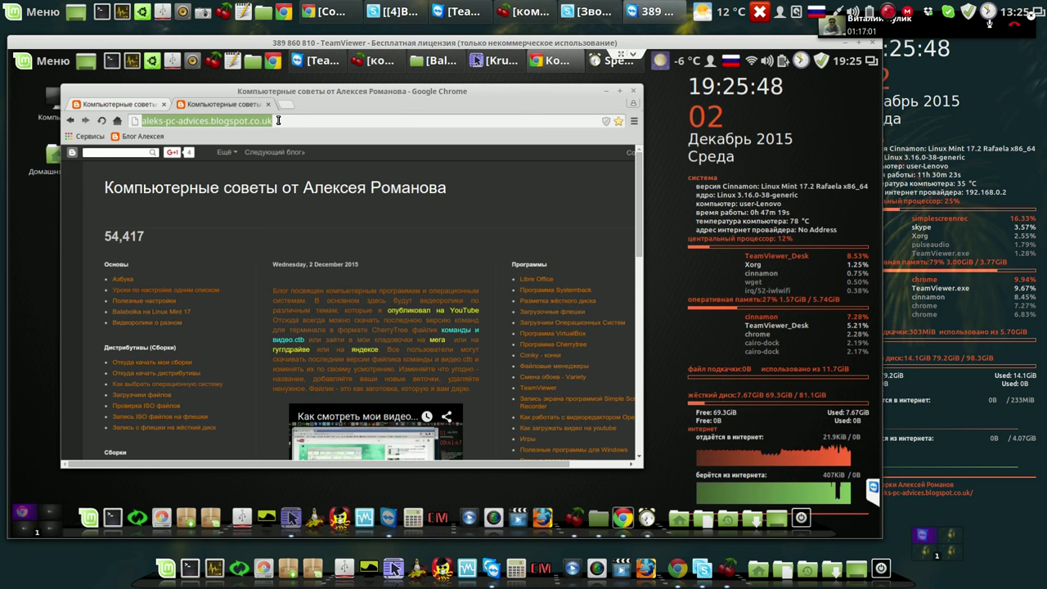
text(пщщп)
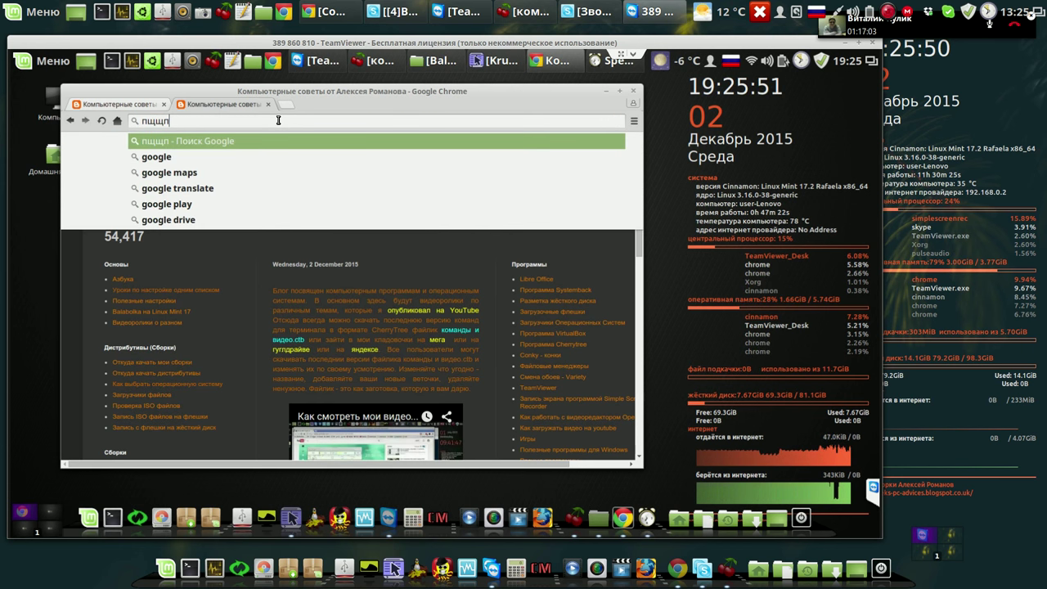
key(Down)
click(166, 161)
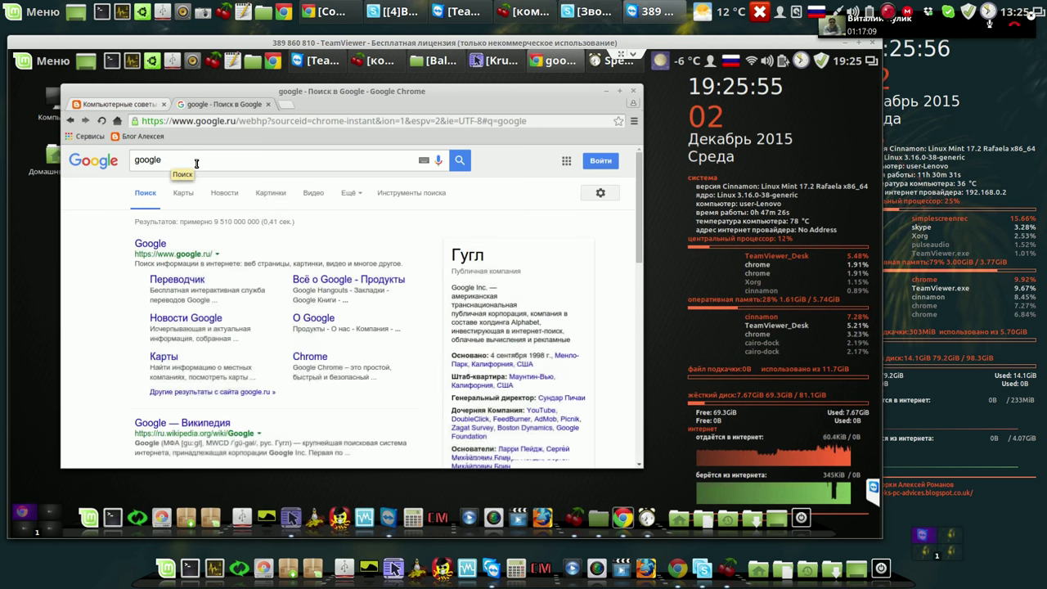
click(196, 163)
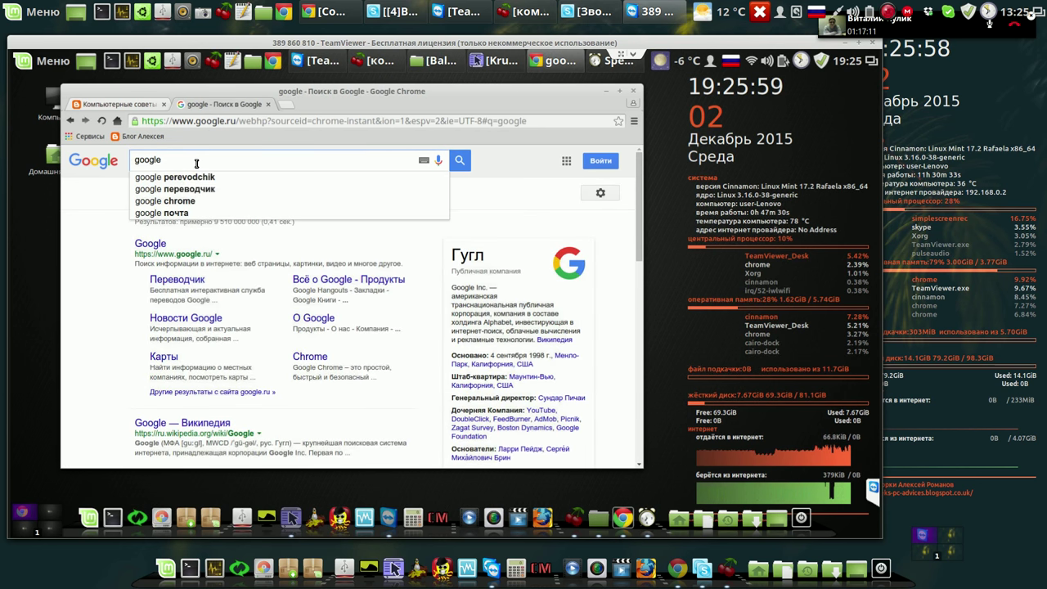
key(BackSpace)
key(BackSpace)
key(BackSpace)
key(BackSpace)
key(BackSpace)
key(BackSpace)
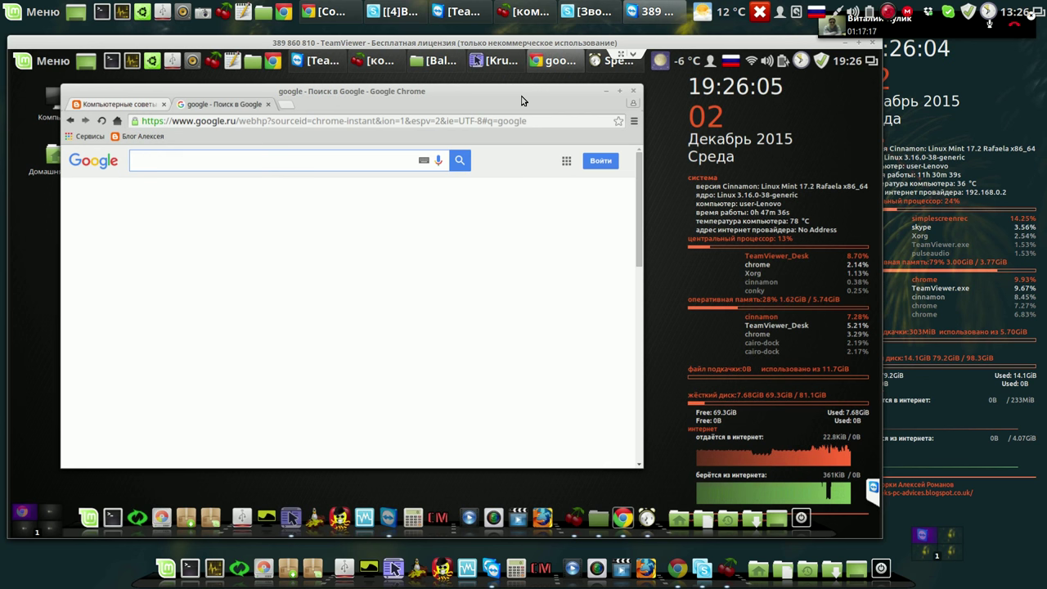
text(дл)
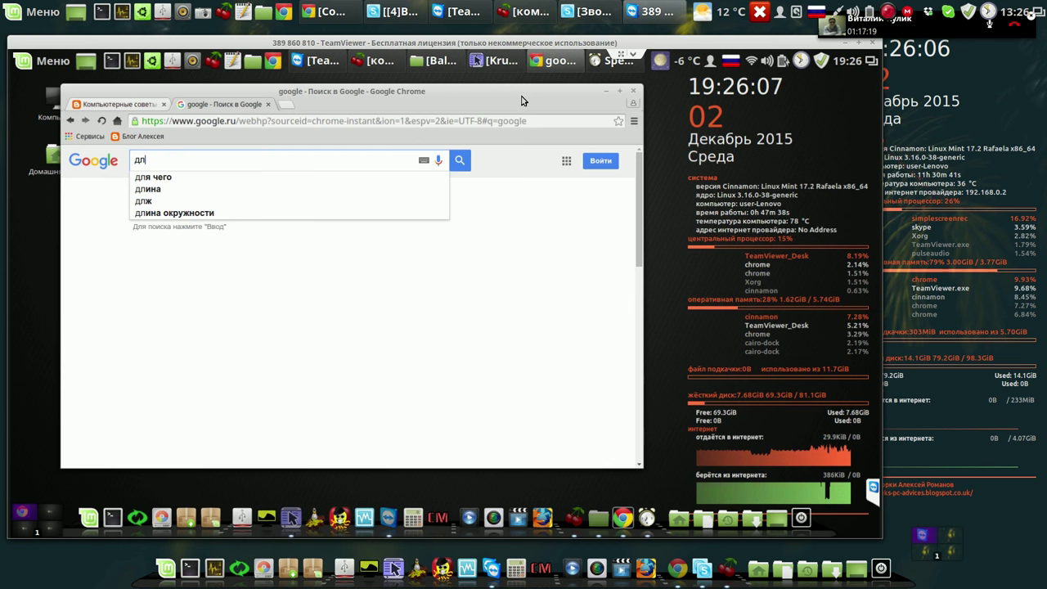
text(я)
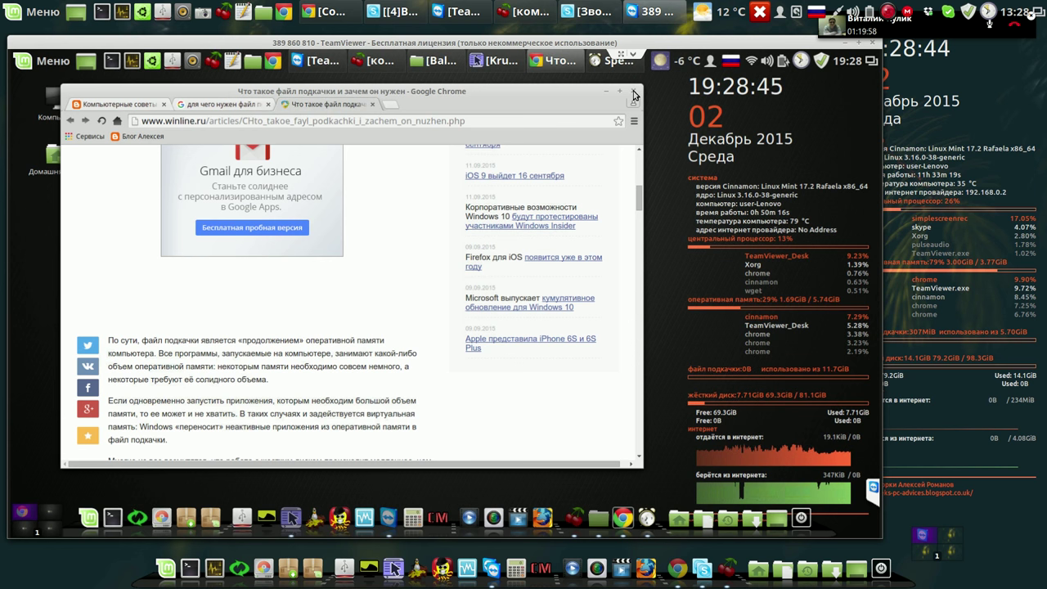
Close Chrome and move the SpeechSDK51.exe download progress aside until the InstallShield Wizard appears.
click(635, 95)
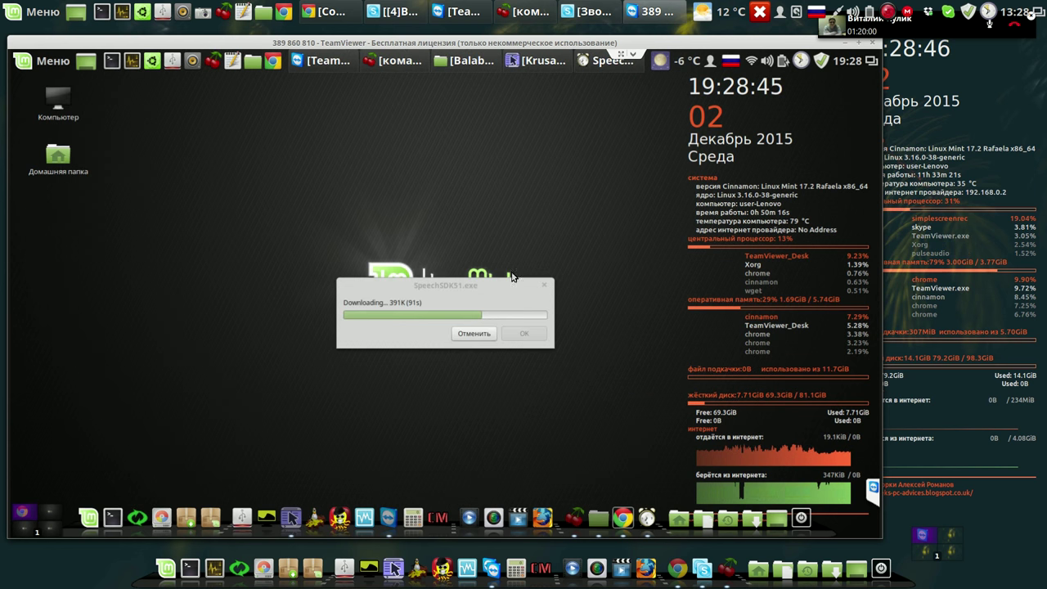
drag(383, 205, 262, 147)
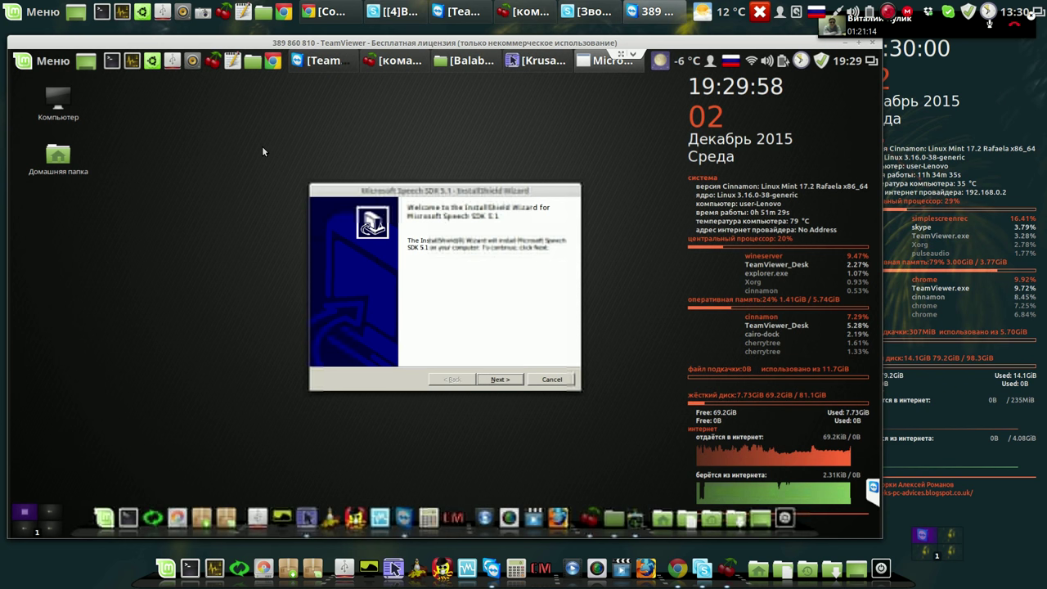
Go past the Speech SDK 5.1 welcome page and accept the licence agreement.
click(502, 381)
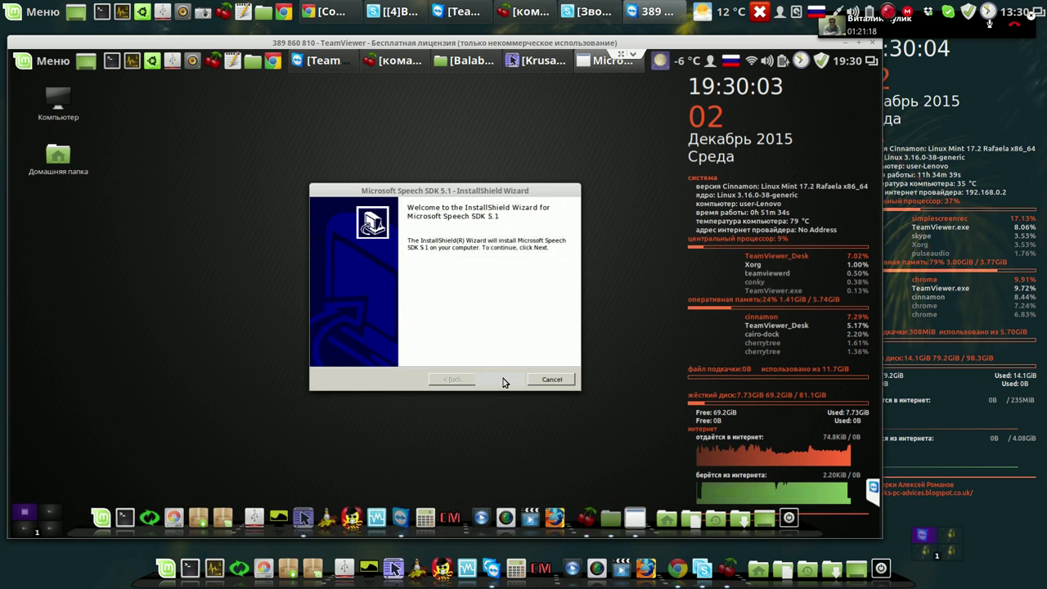
click(501, 379)
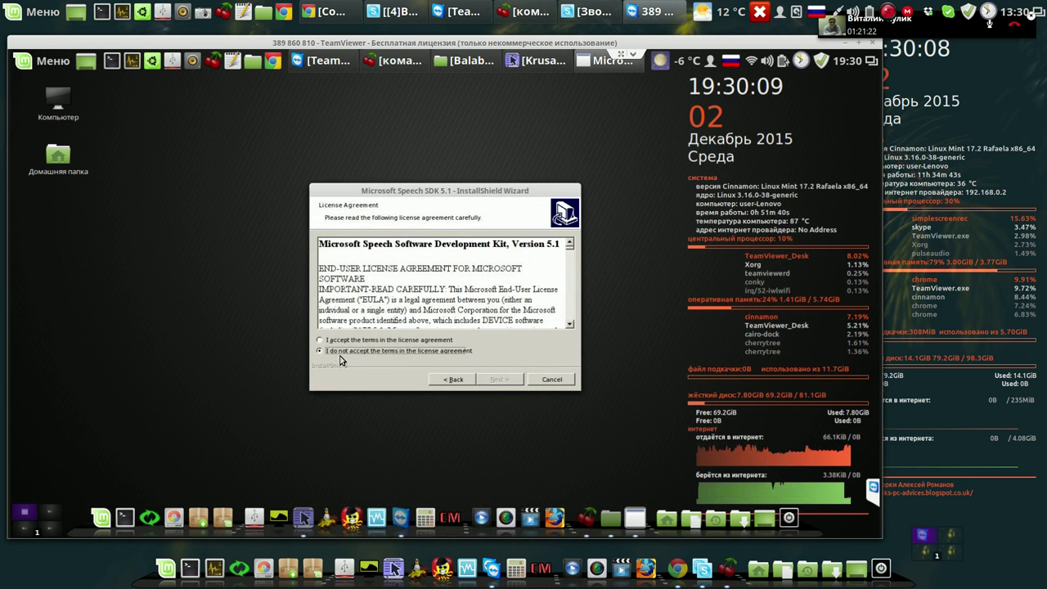
click(320, 340)
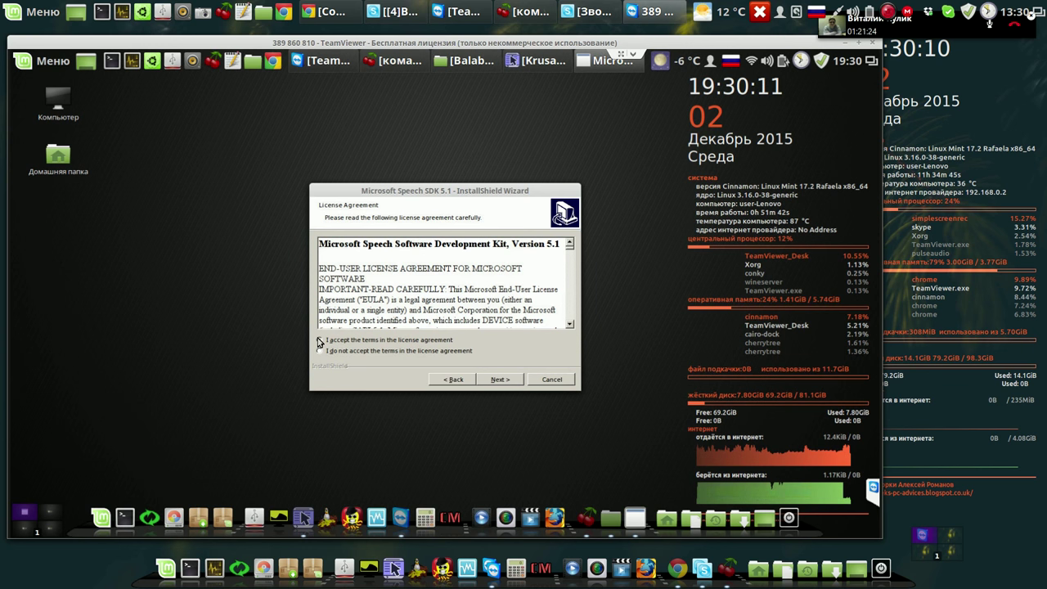
click(499, 380)
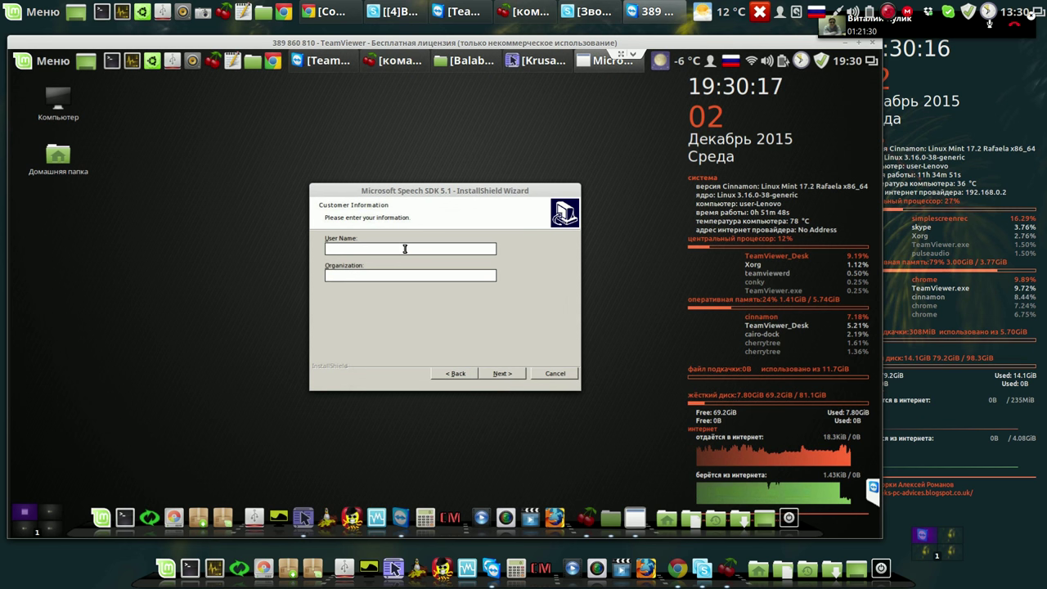
Enter 'user' as the user name on the customer information page.
text(r)
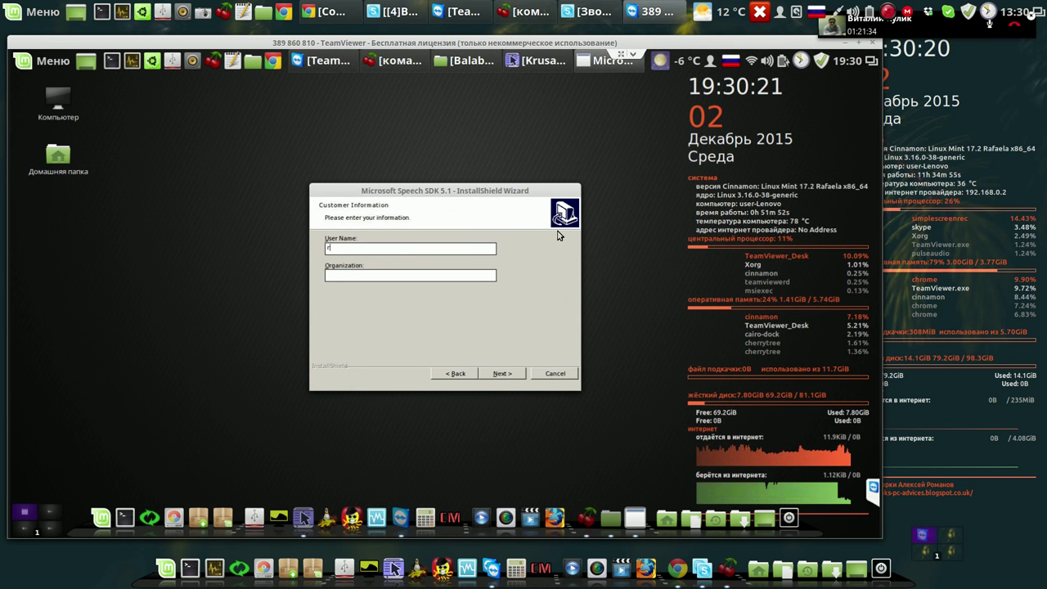
key(BackSpace)
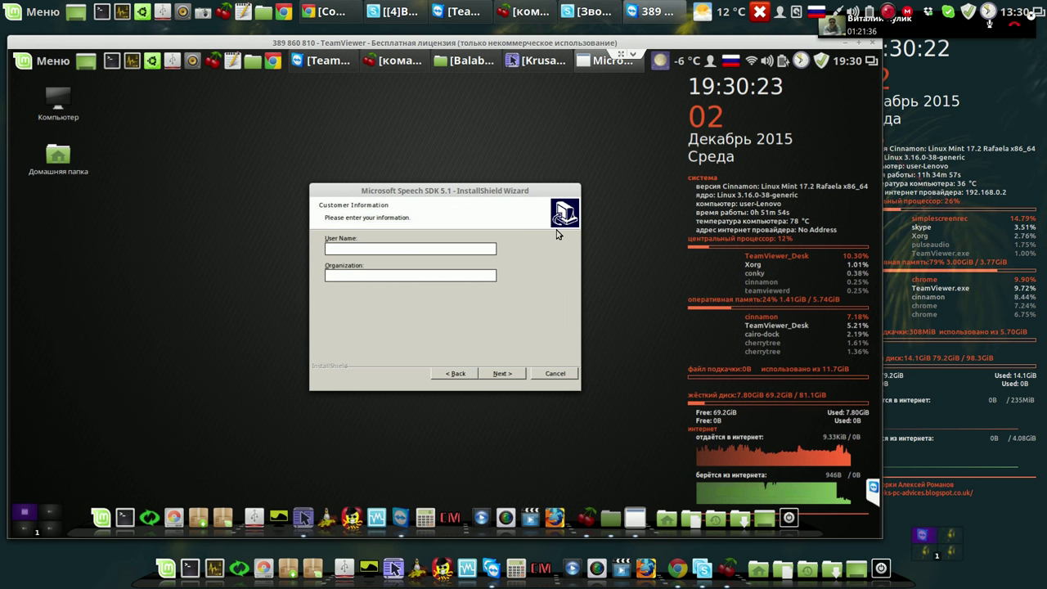
key(alt+shift)
text(user)
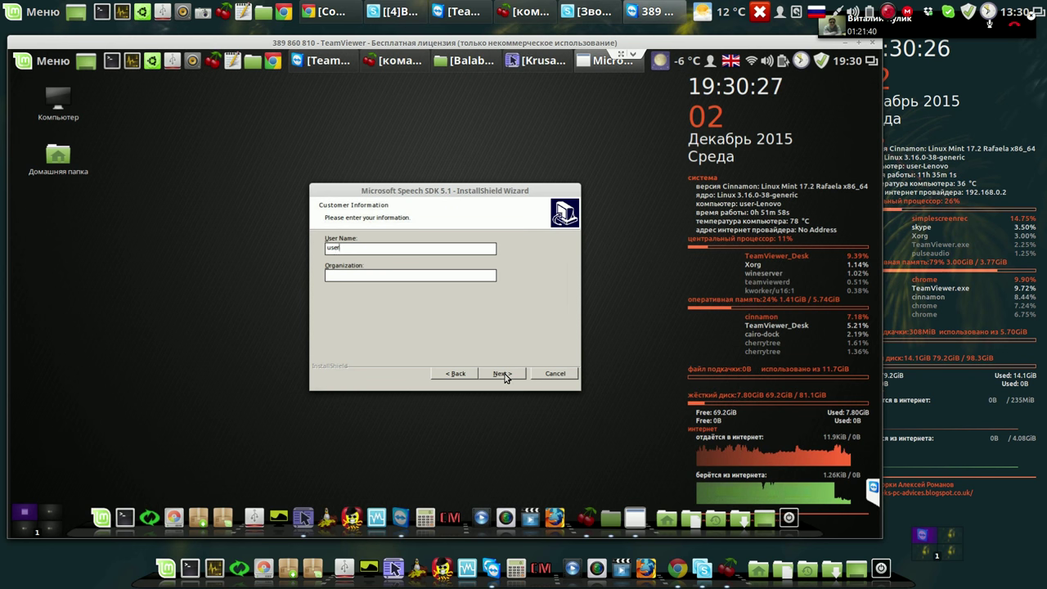
click(502, 374)
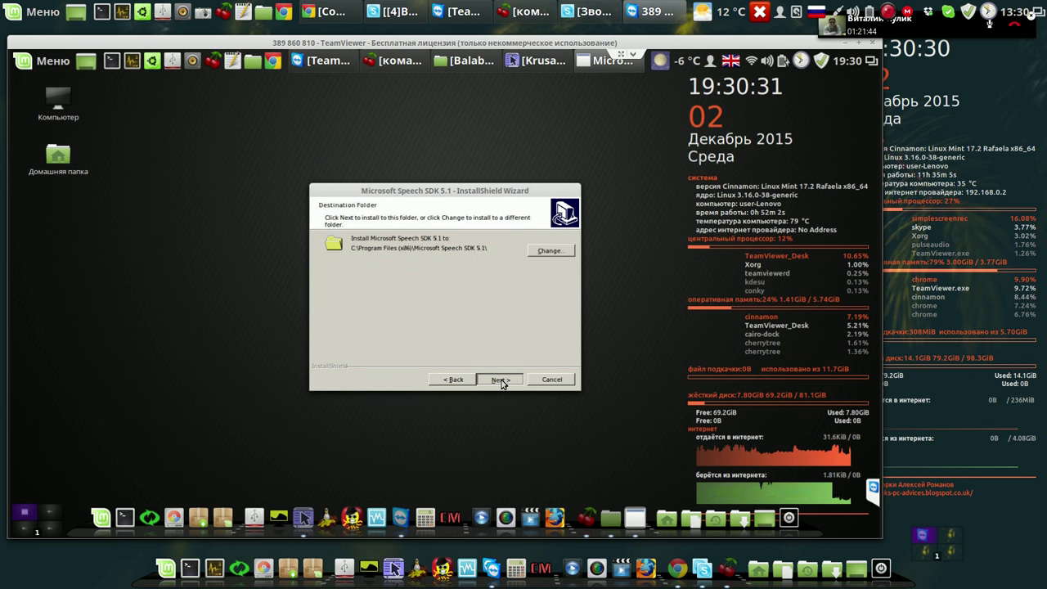
Keep the default destination folder, install Speech SDK 5.1 and close the finished wizard.
click(501, 381)
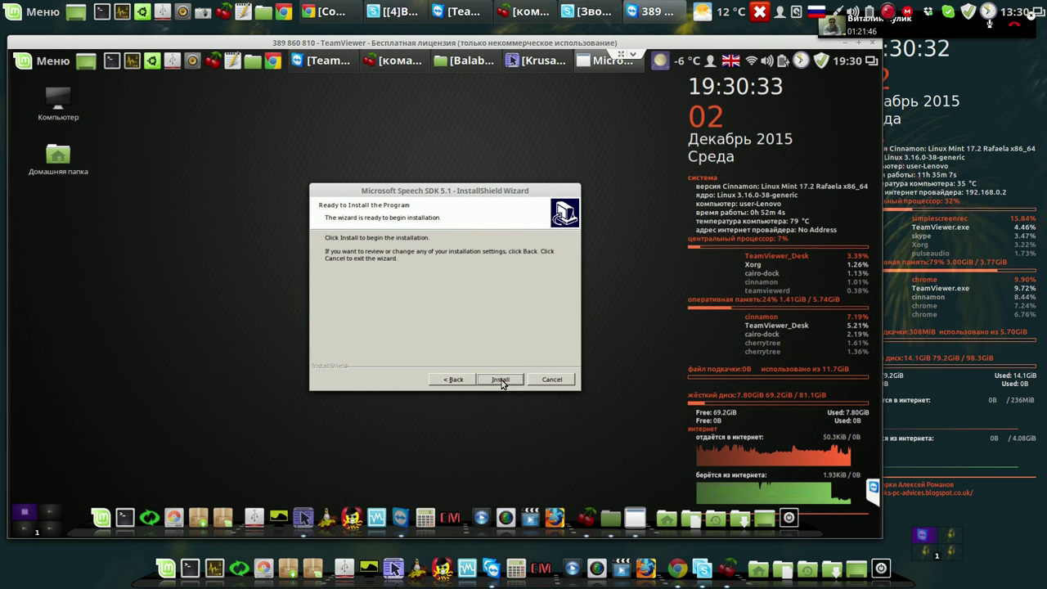
click(501, 381)
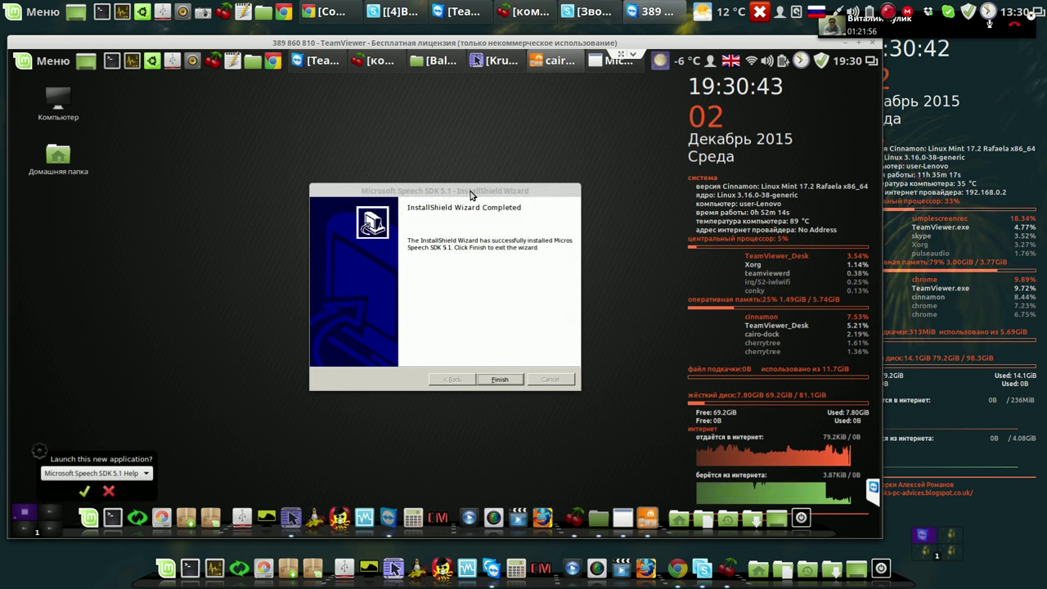
click(507, 381)
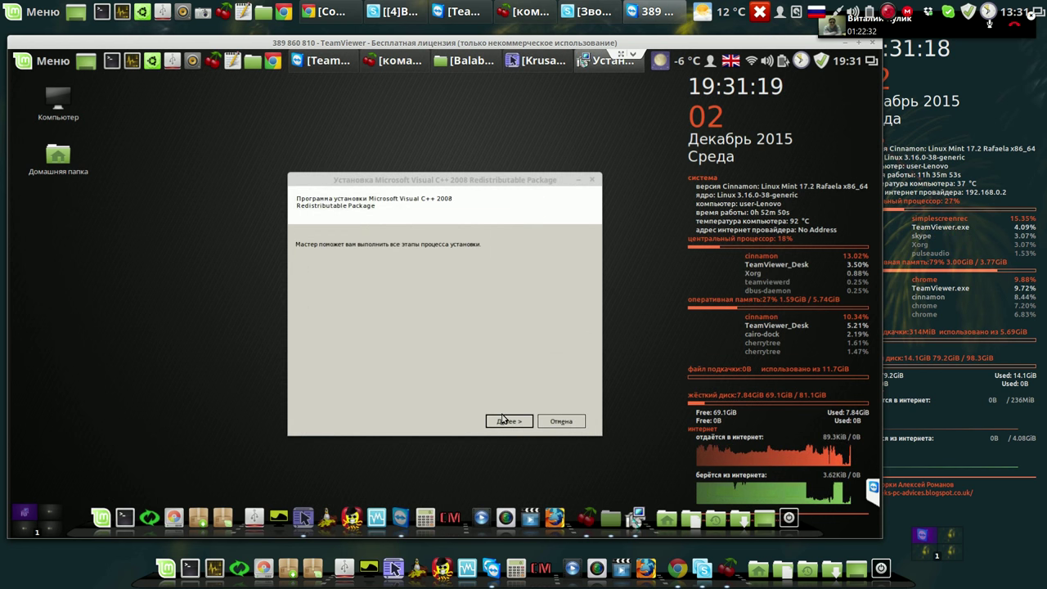
Accept the Visual C++ 2008 licence, install the redistributable and close the finished installer.
click(505, 420)
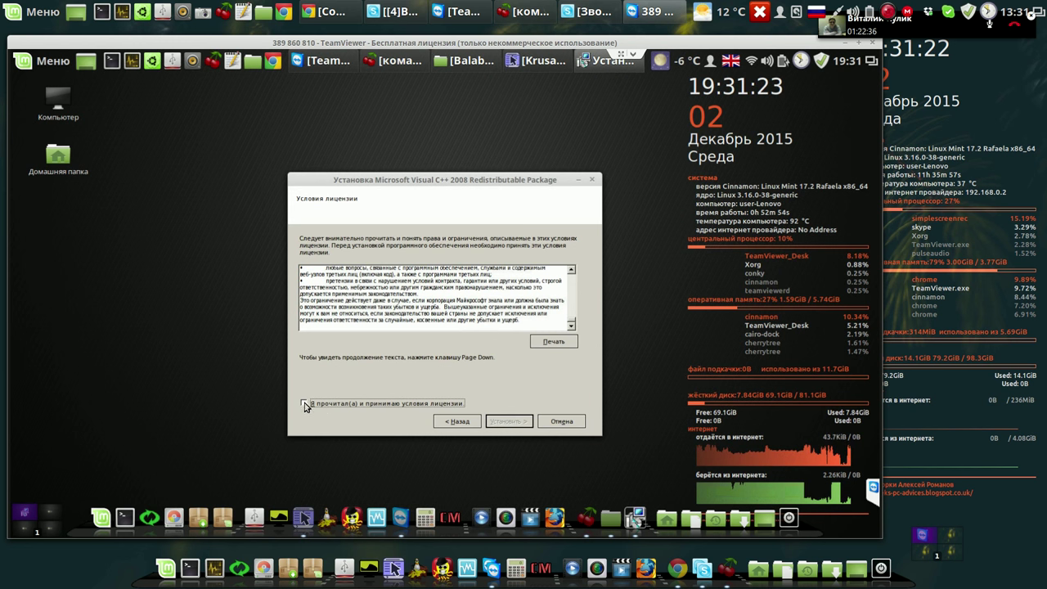
click(304, 403)
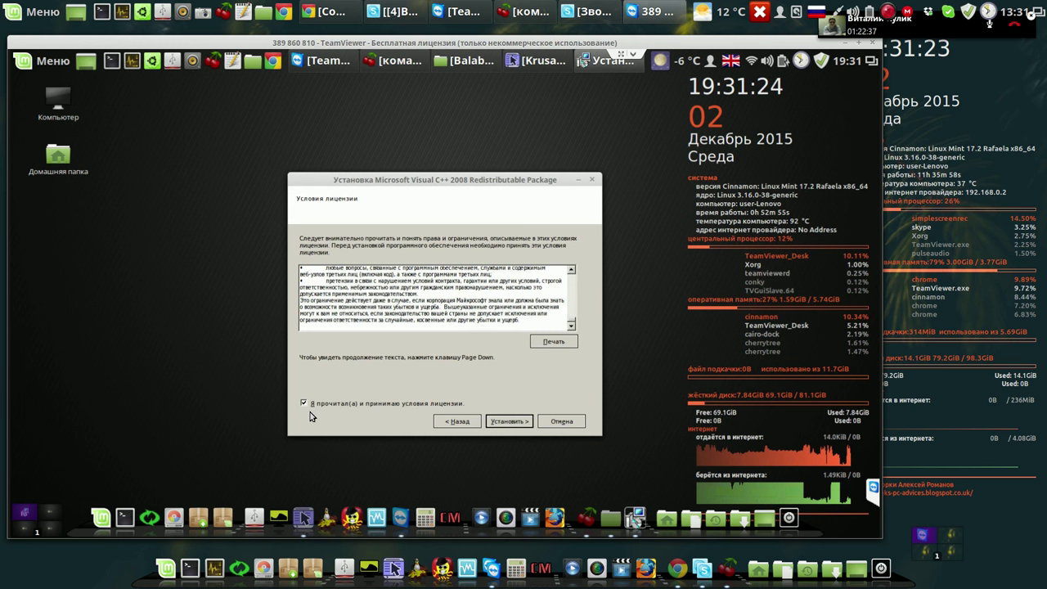
click(507, 422)
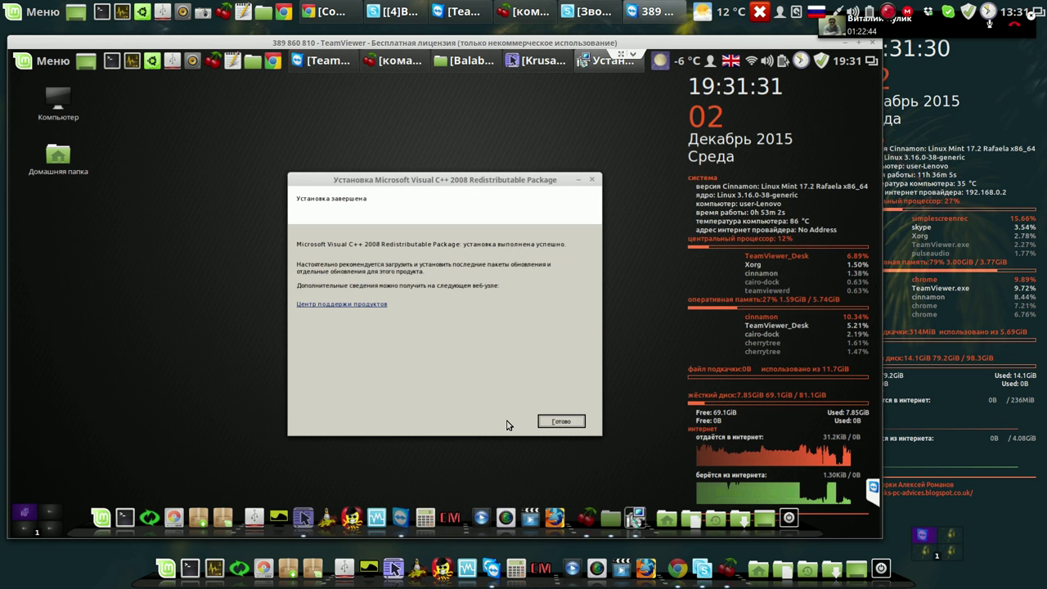
click(559, 423)
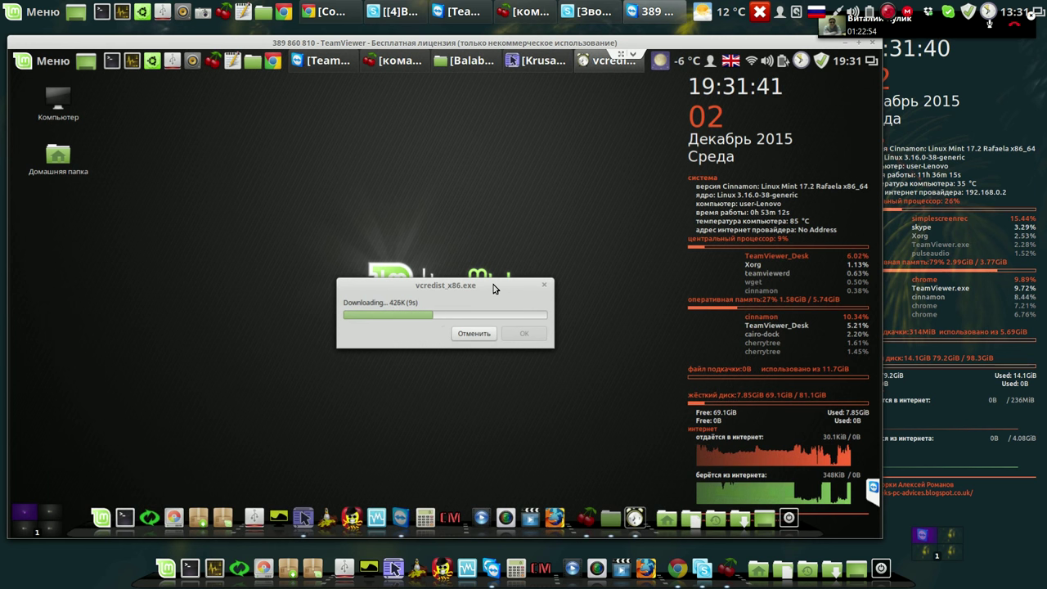
Move the vcredist_x86.exe download window aside while it finishes downloading.
drag(318, 210, 316, 211)
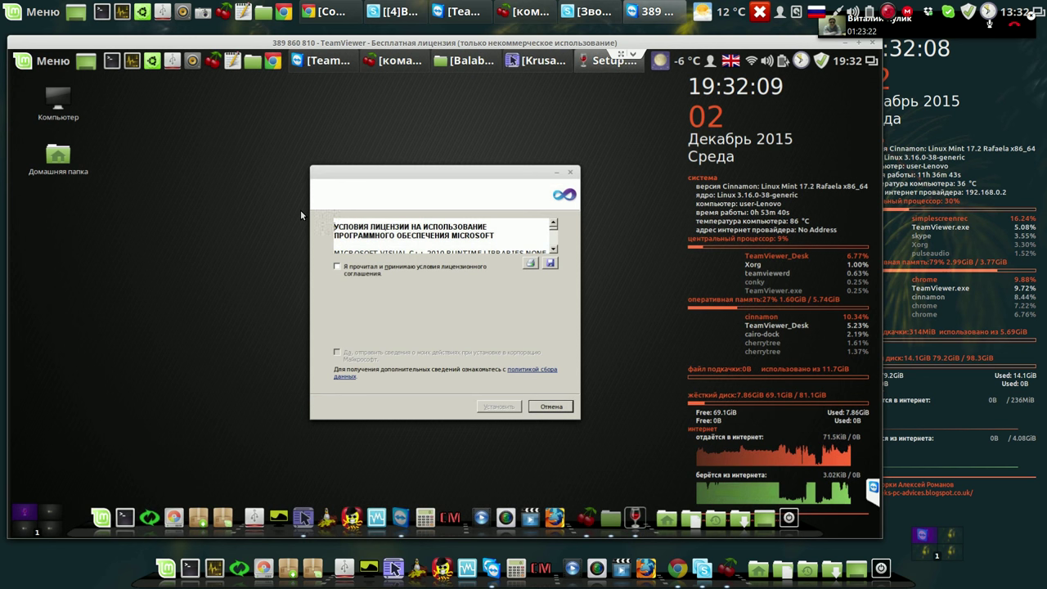
Accept the Visual C++ 2010 licence, install it, close completion and dismiss the wine bug 30713 notice.
click(338, 266)
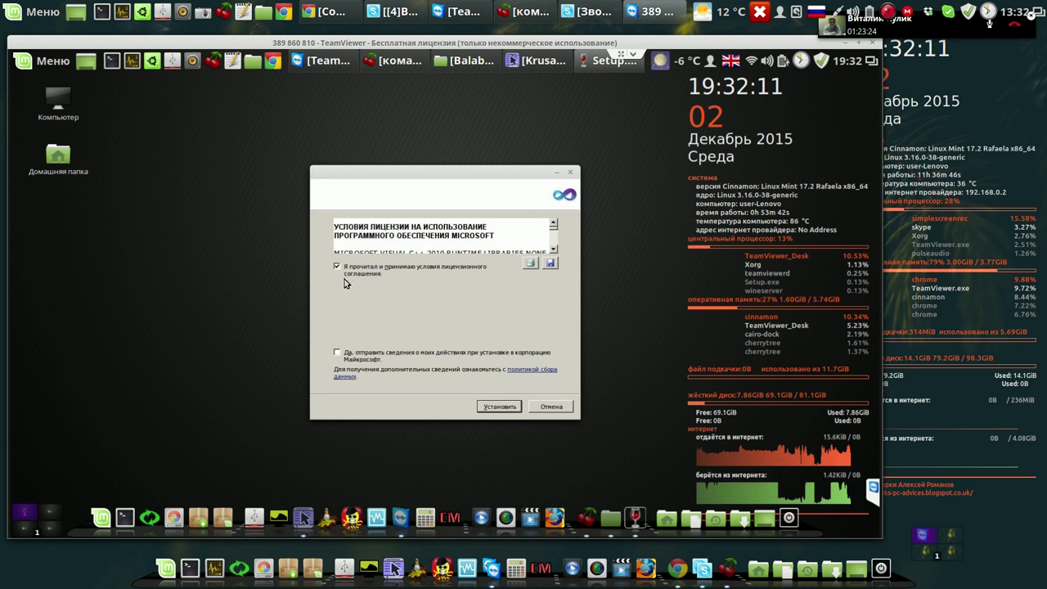
click(500, 407)
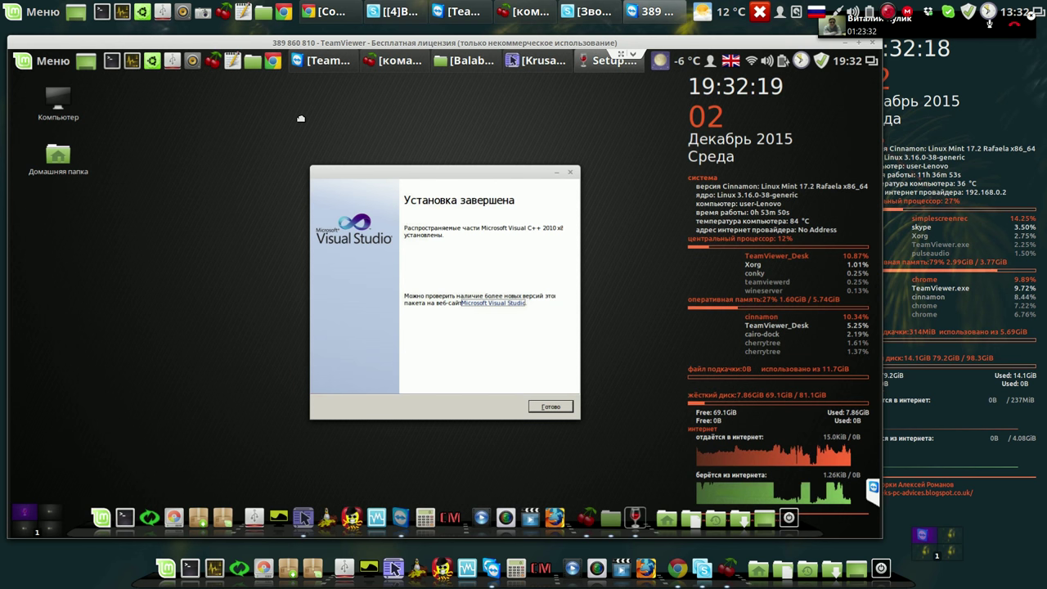
drag(462, 175, 303, 121)
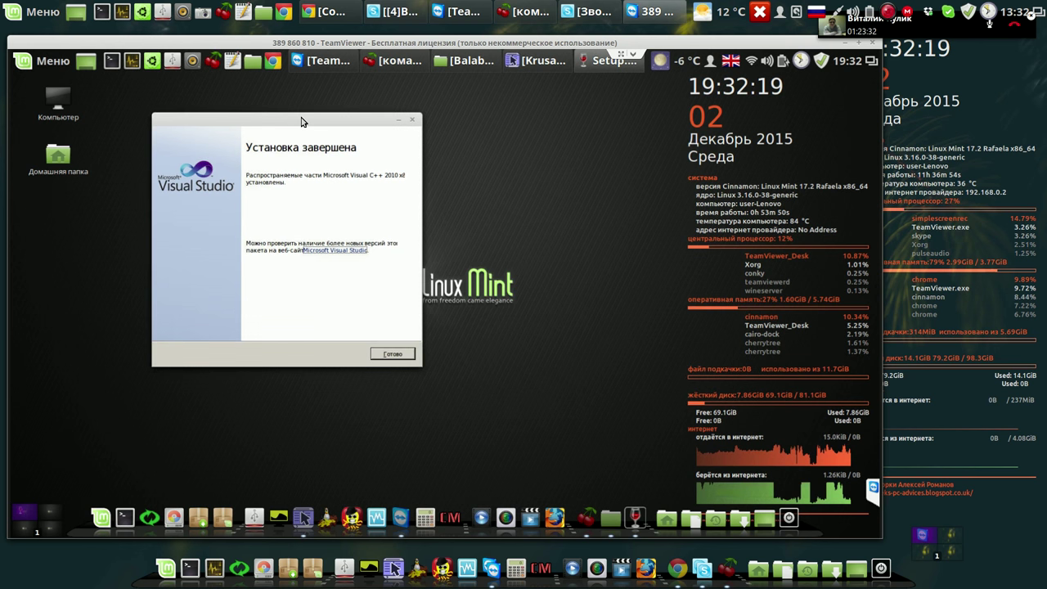
click(400, 355)
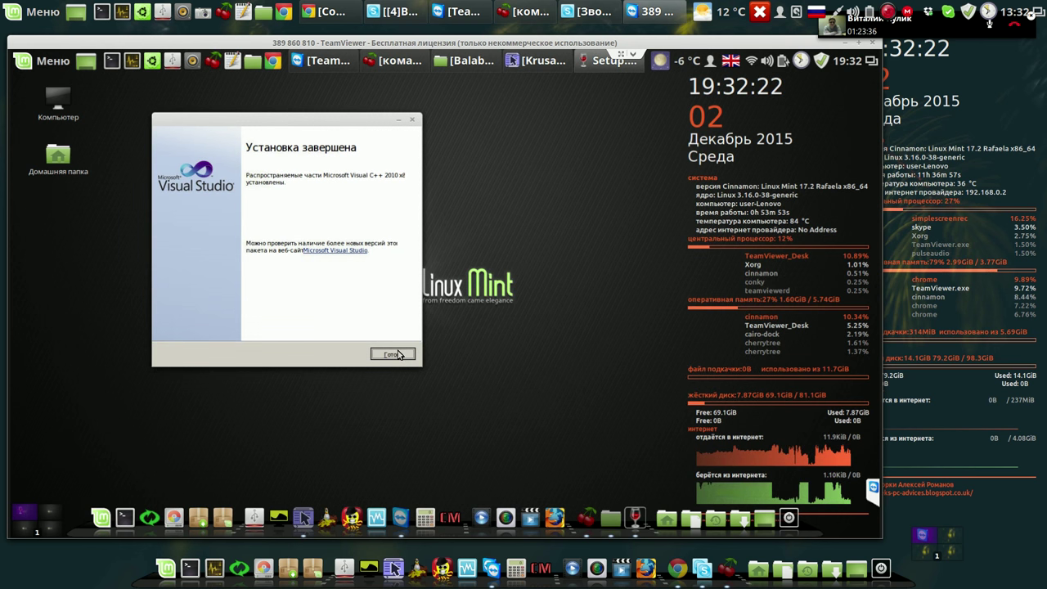
click(399, 355)
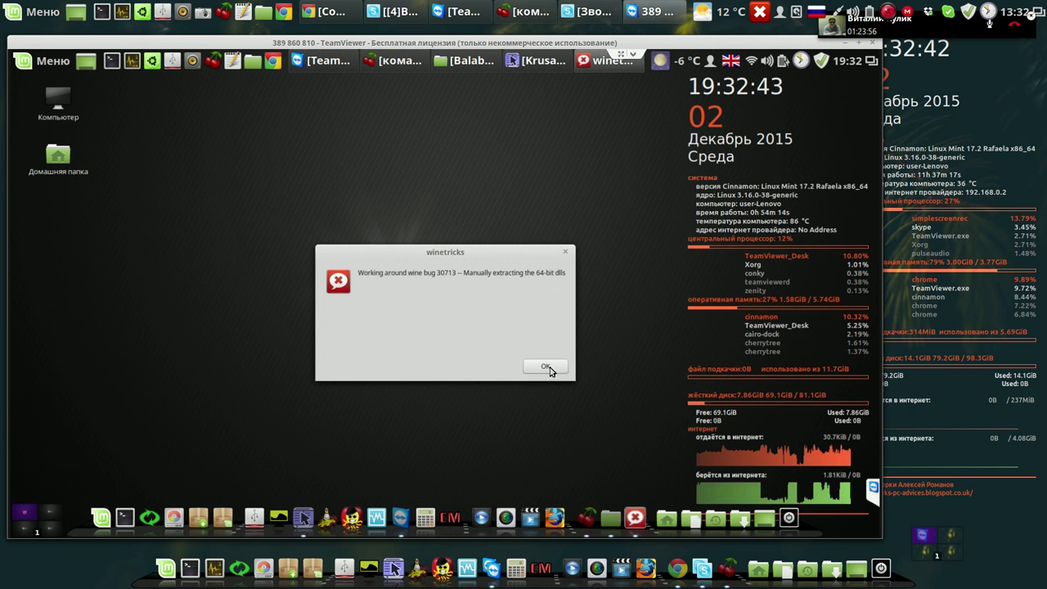
click(550, 367)
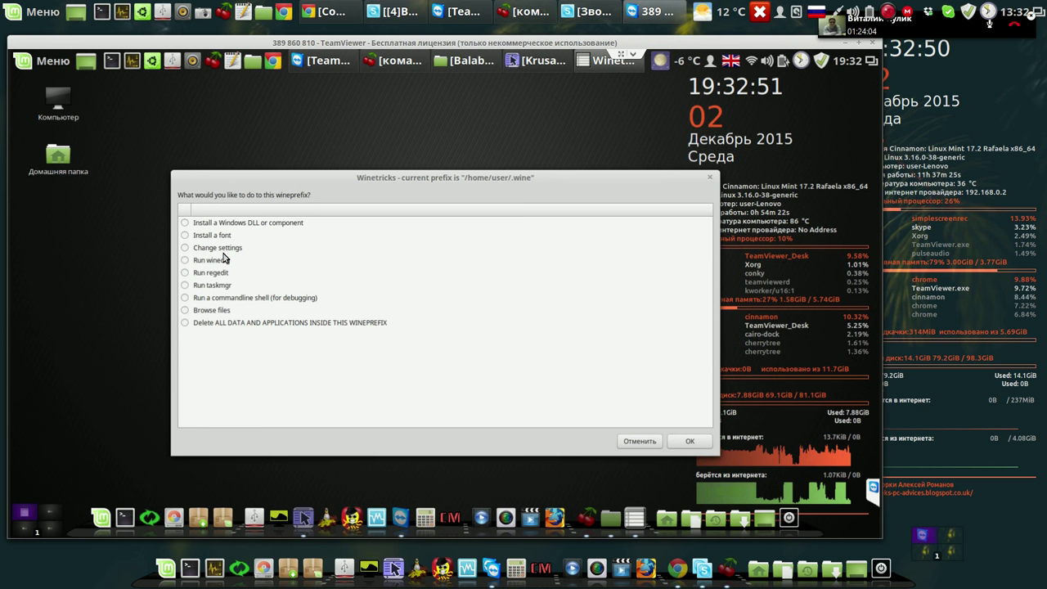
click(186, 224)
Scroll the Winetricks component list to check installed items like speechsdk, then back out to the main menu.
click(692, 442)
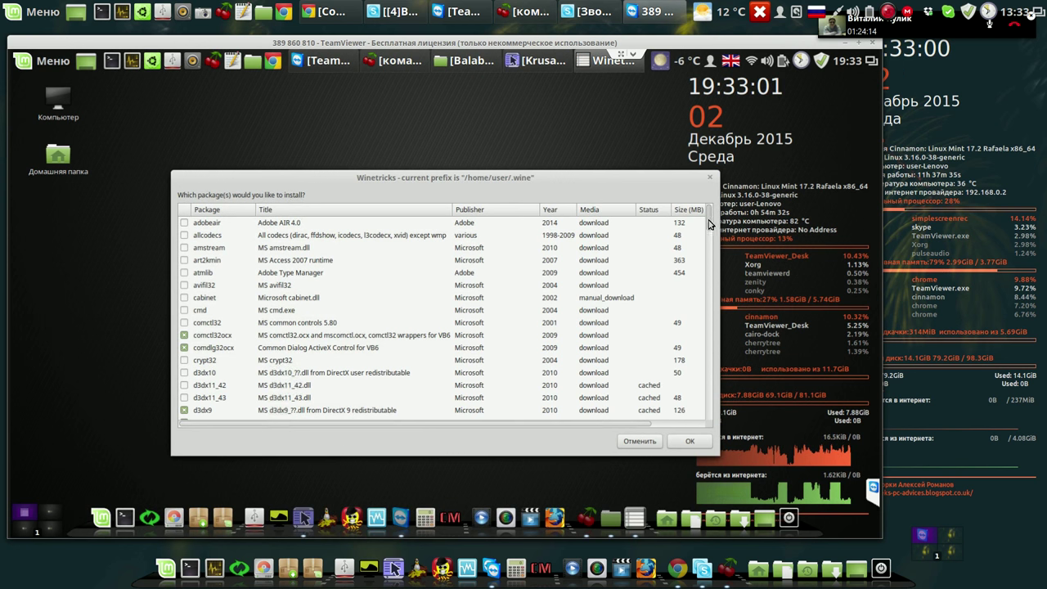
scroll(710, 233, down, 5)
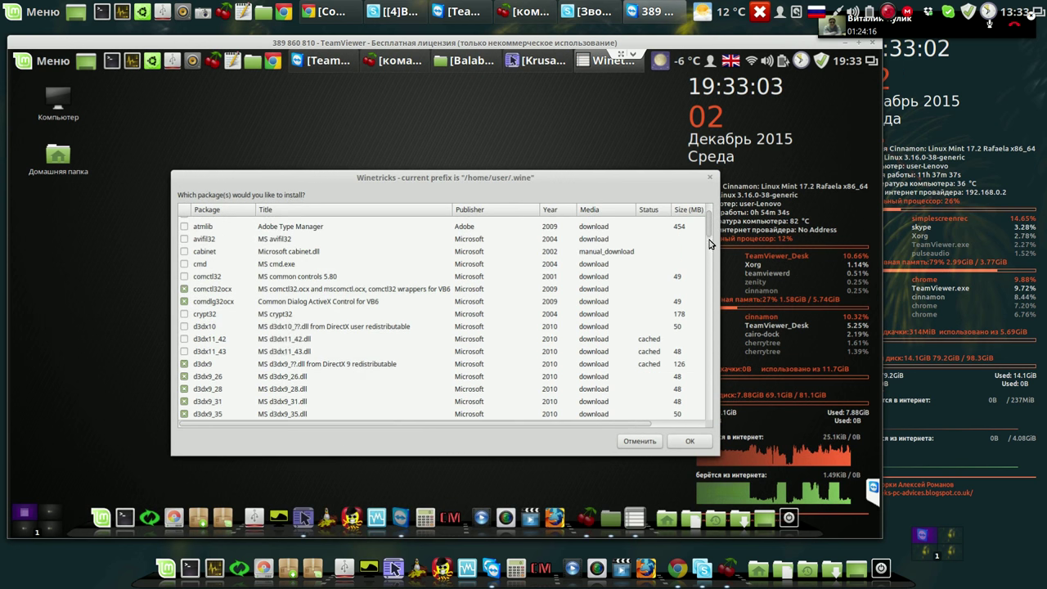
scroll(709, 279, down, 3)
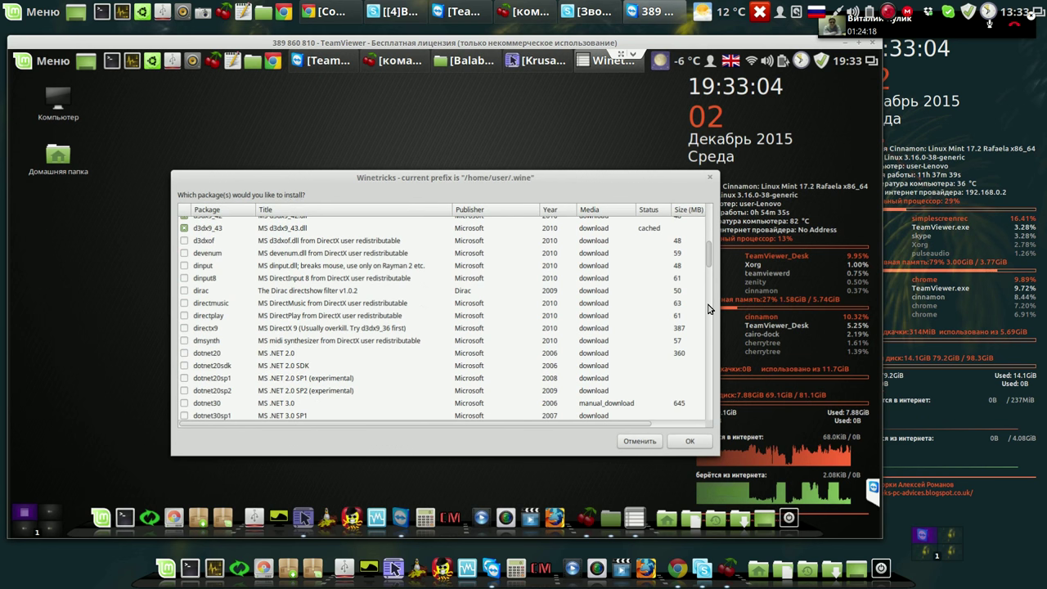
scroll(708, 319, down, 5)
scroll(707, 357, down, 15)
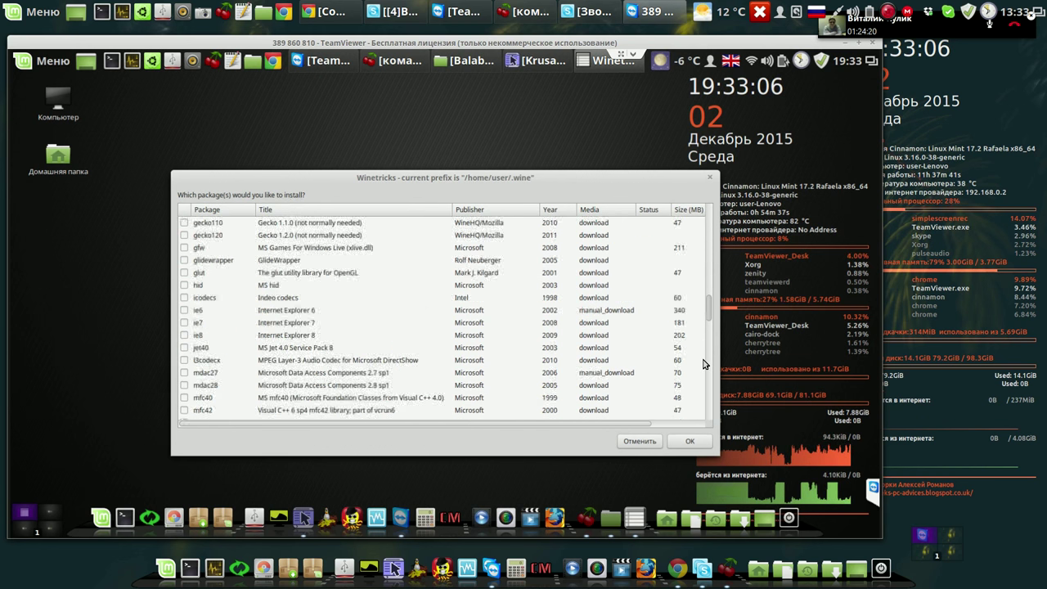
scroll(703, 366, down, 12)
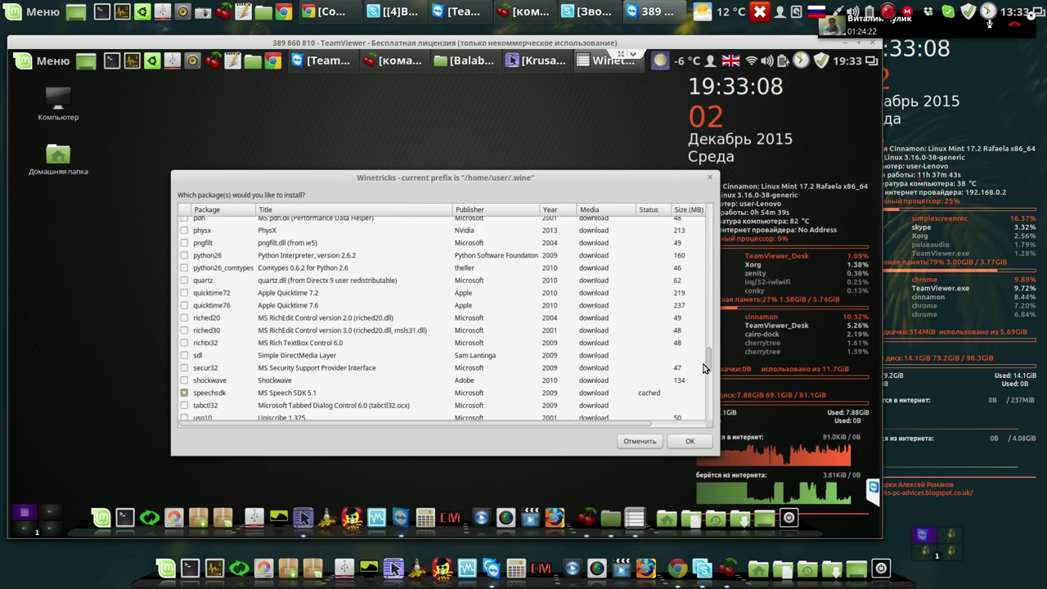
scroll(701, 384, down, 4)
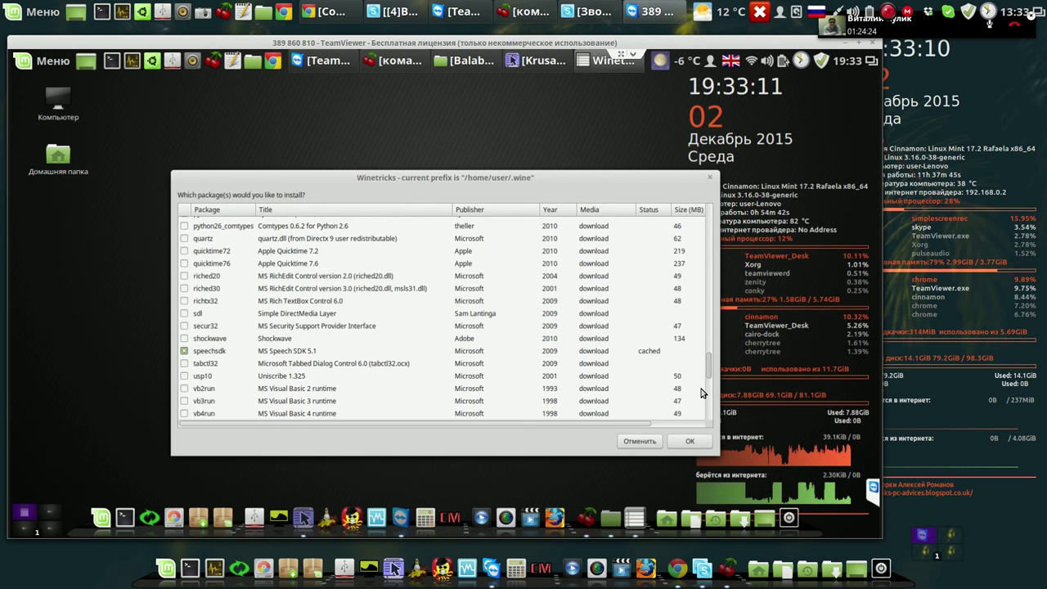
scroll(702, 408, down, 4)
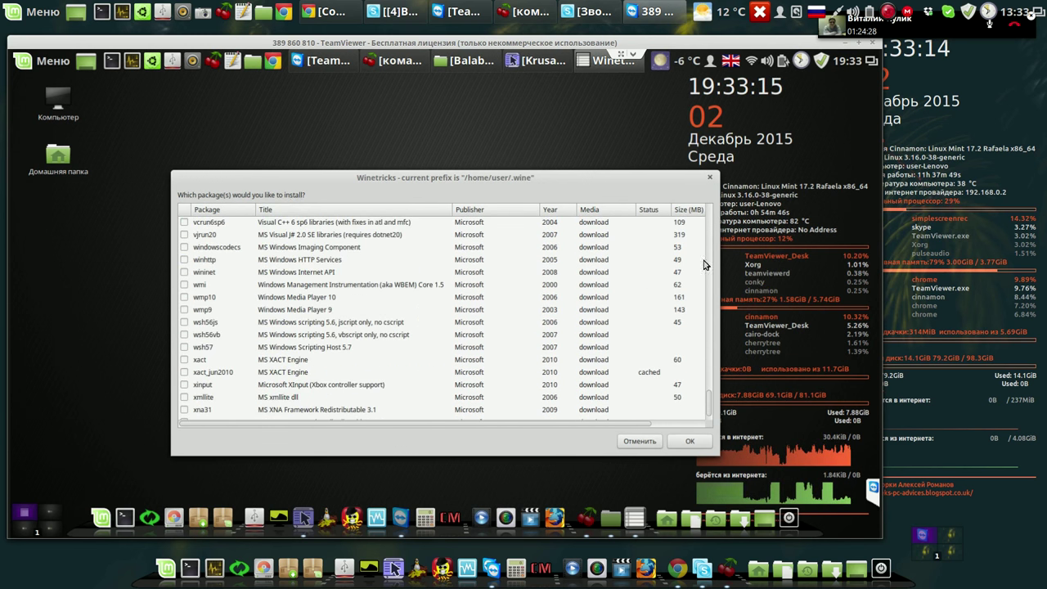
click(685, 442)
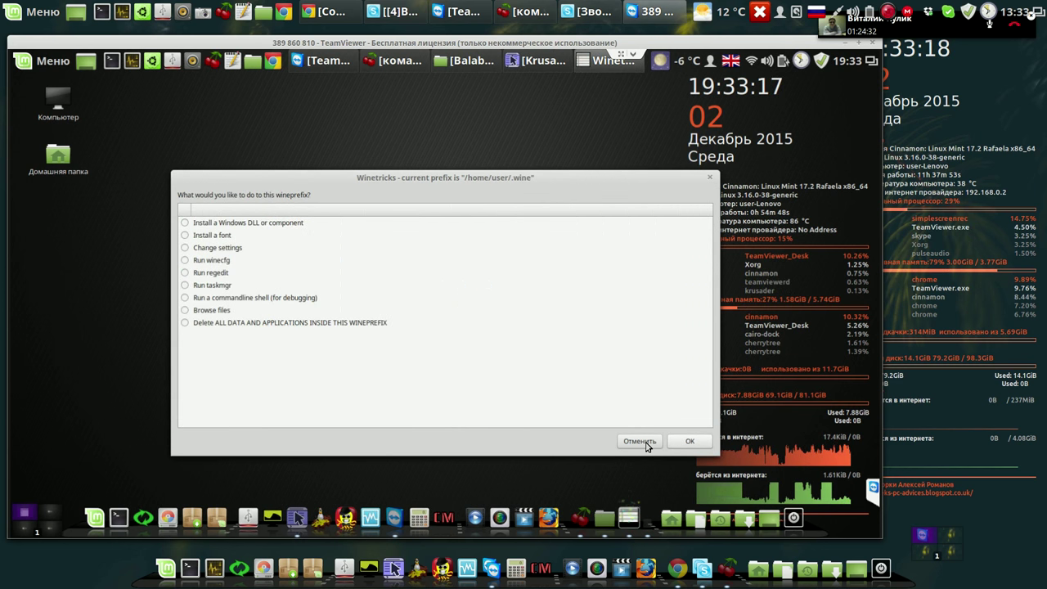
click(642, 442)
Close Winetricks and run Balabolka's setup.exe with Wine from the Balabolka folder.
click(640, 442)
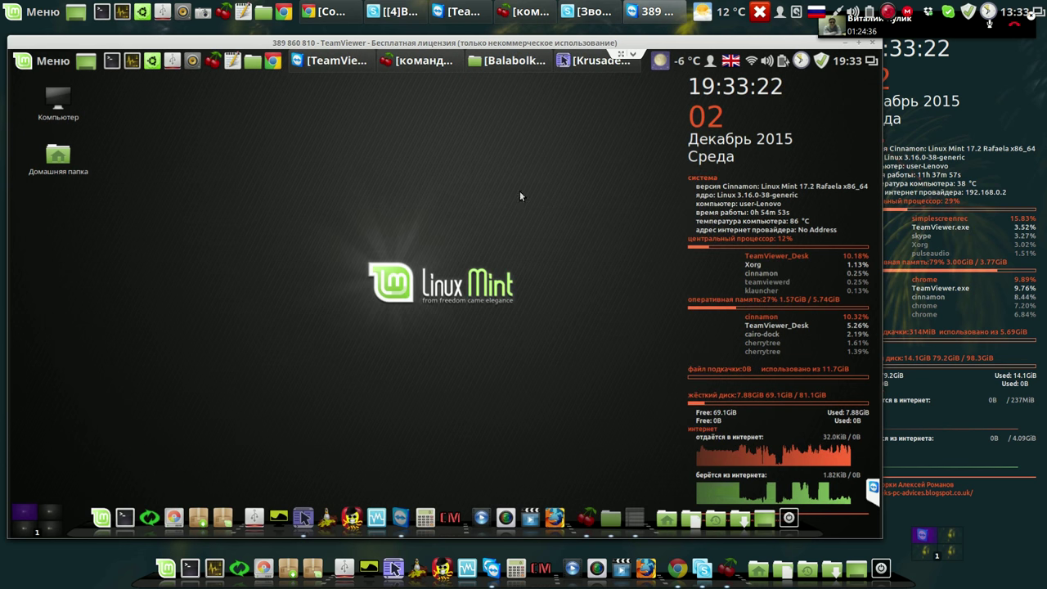
click(505, 63)
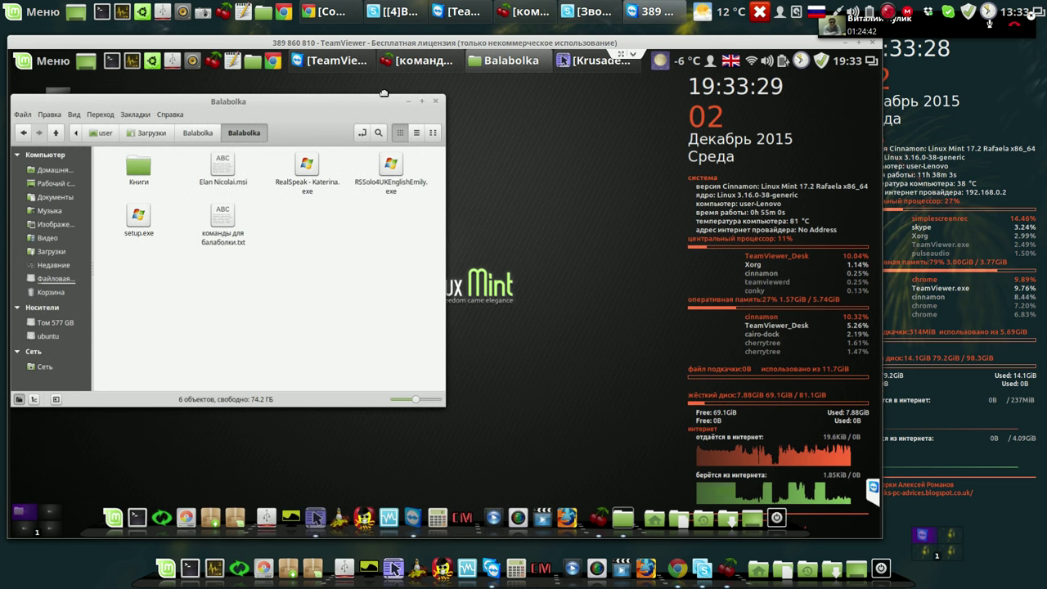
drag(348, 108, 422, 103)
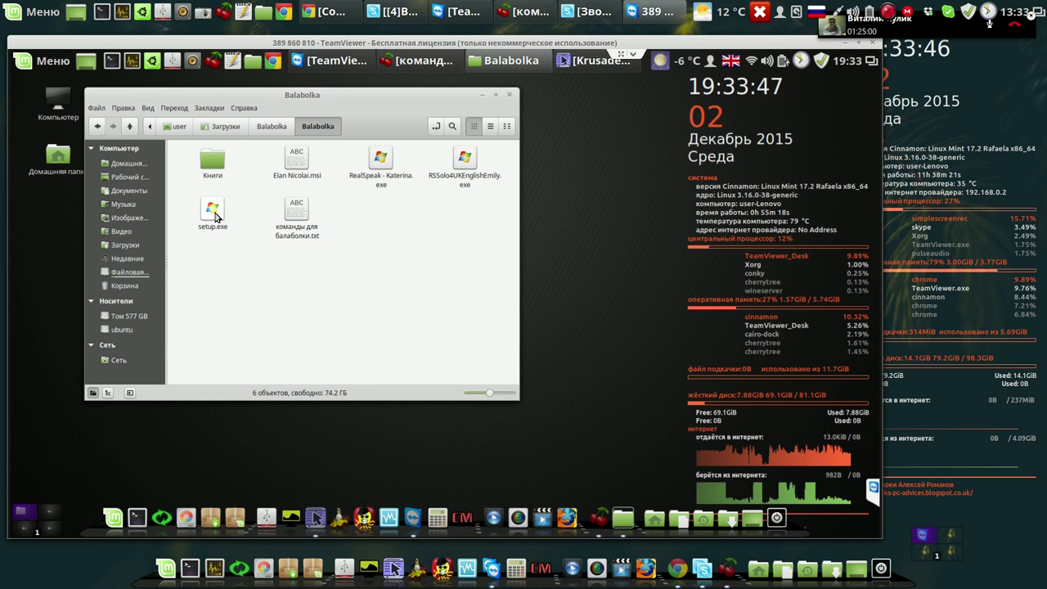
right_click(215, 216)
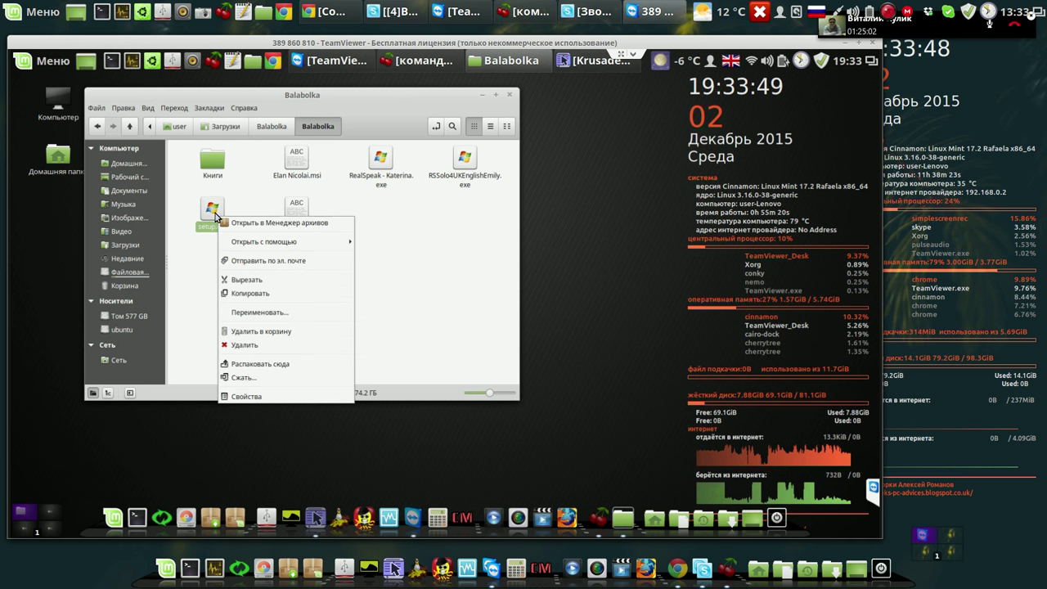
mouse_move(246, 242)
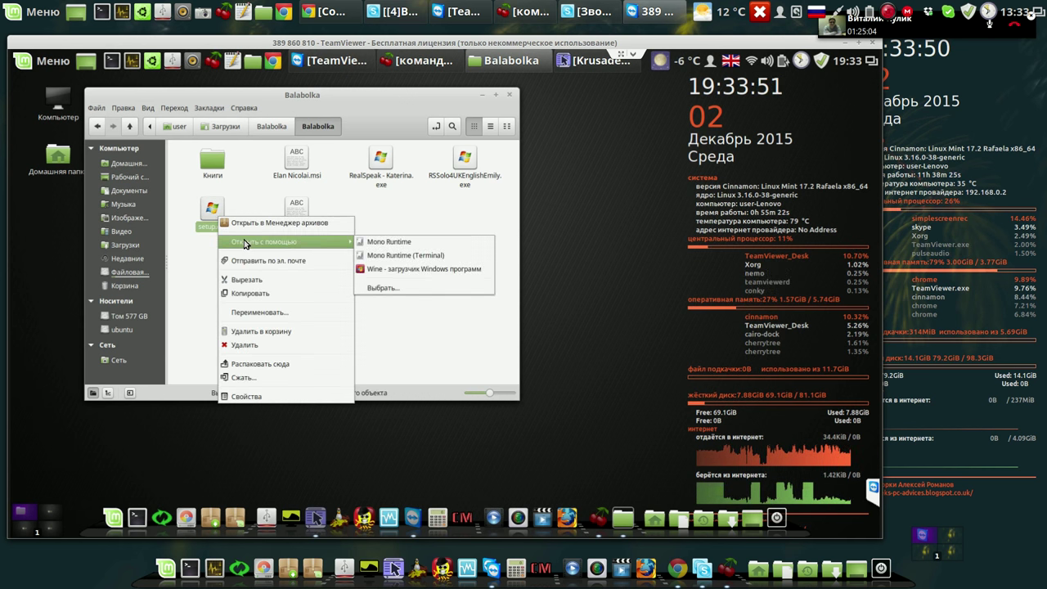
click(430, 270)
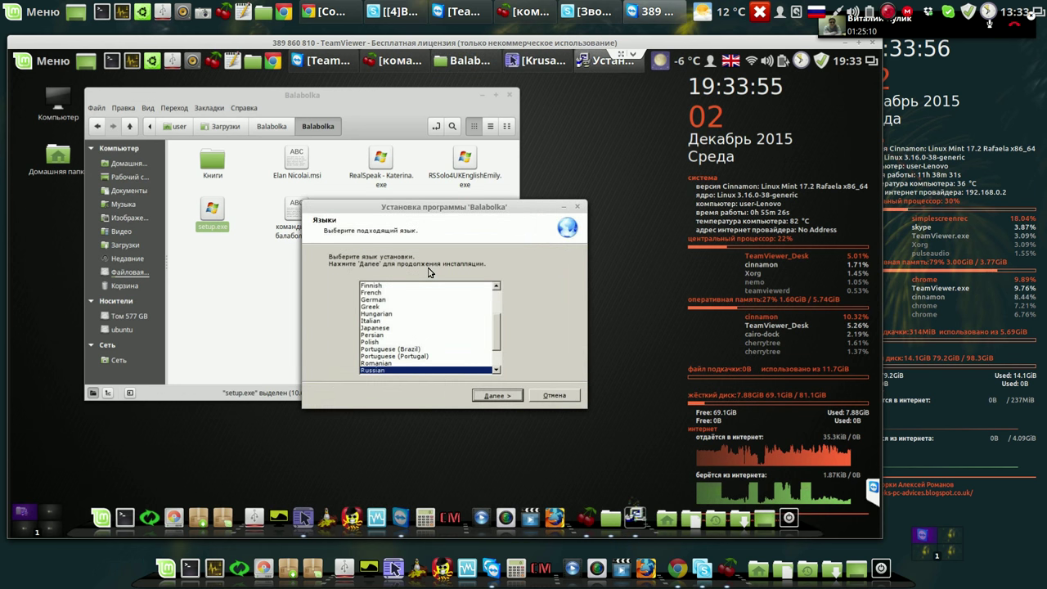
Install Balabolka in Russian into the default install folder.
click(497, 399)
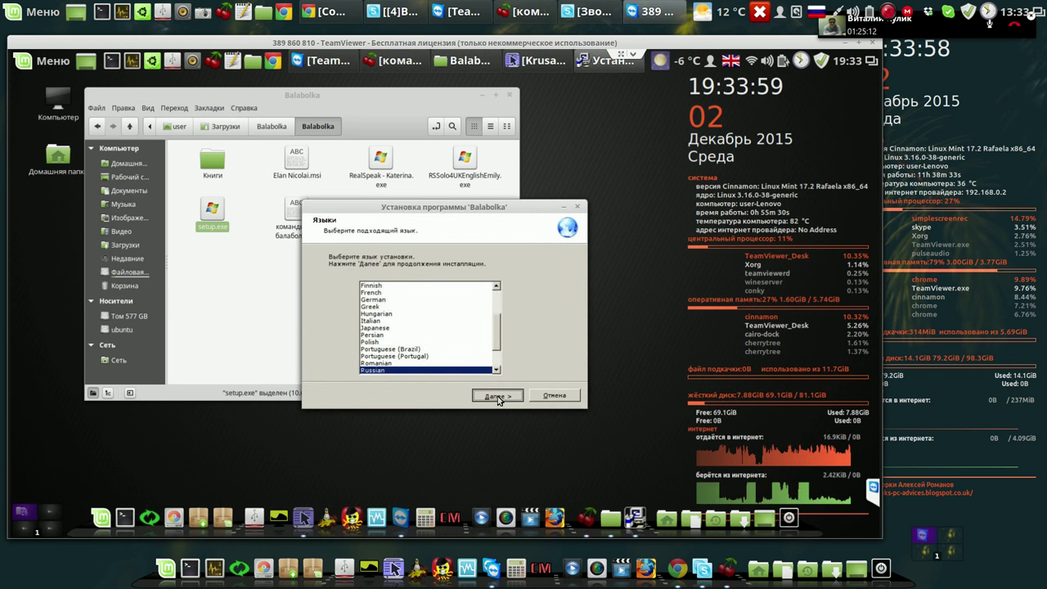
click(498, 398)
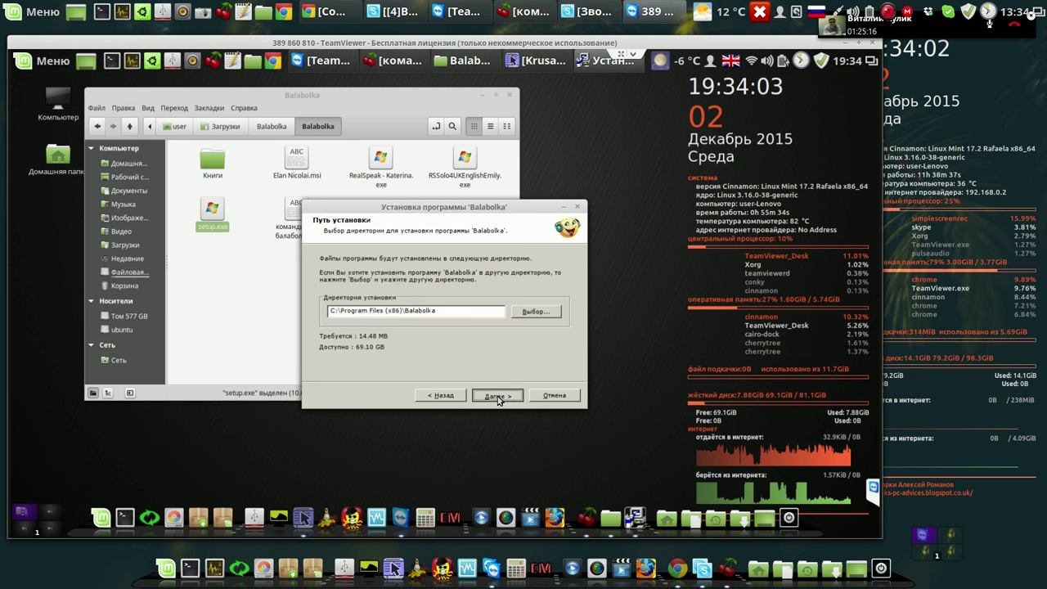
click(498, 396)
click(498, 397)
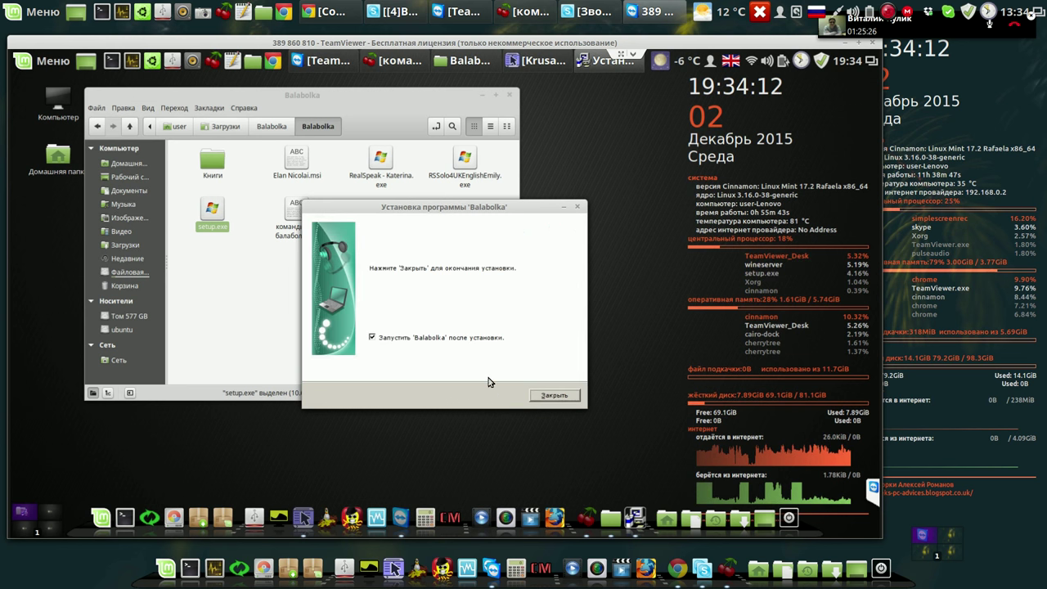
Finish setup without launching Balabolka, decline the new-application prompt and close the Wine error.
click(372, 338)
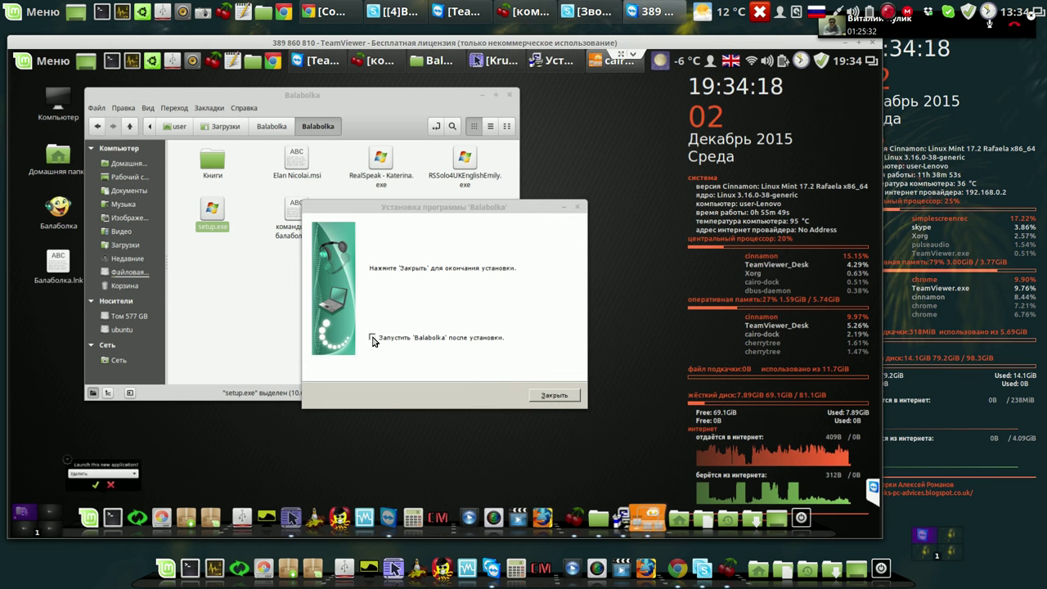
click(559, 398)
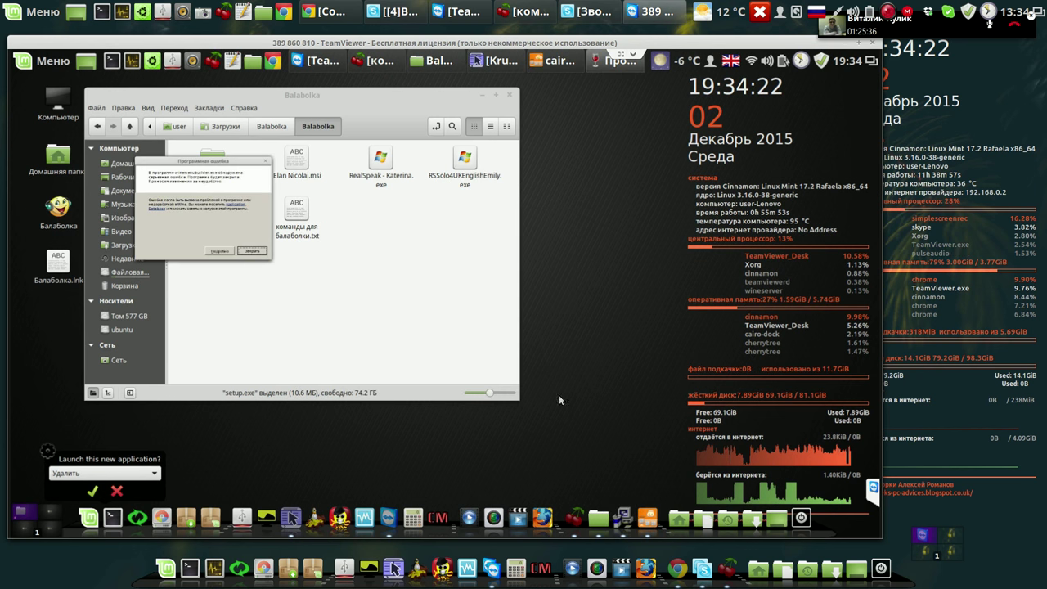
click(117, 489)
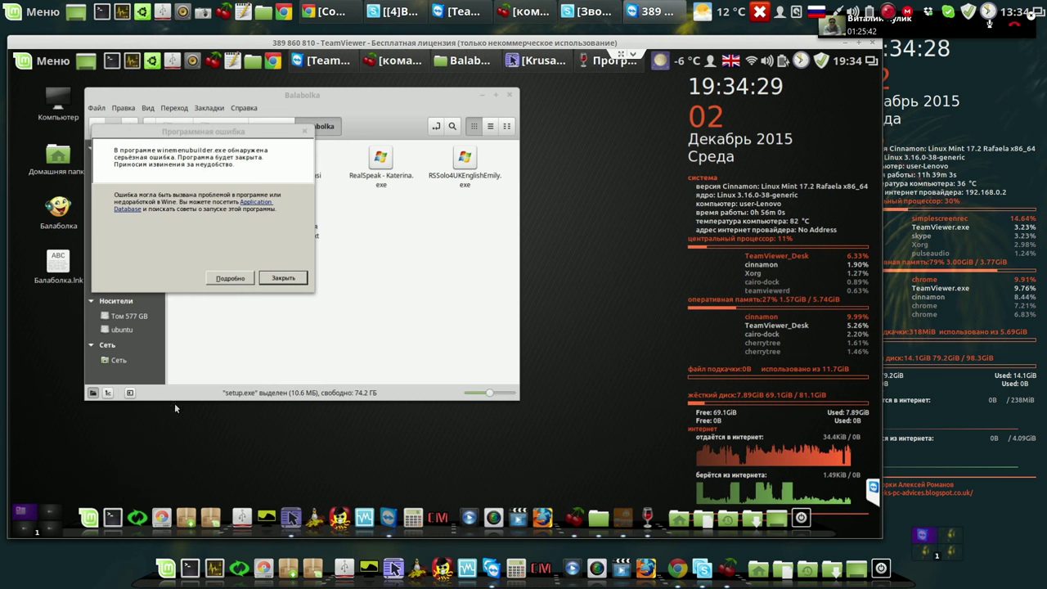
click(278, 279)
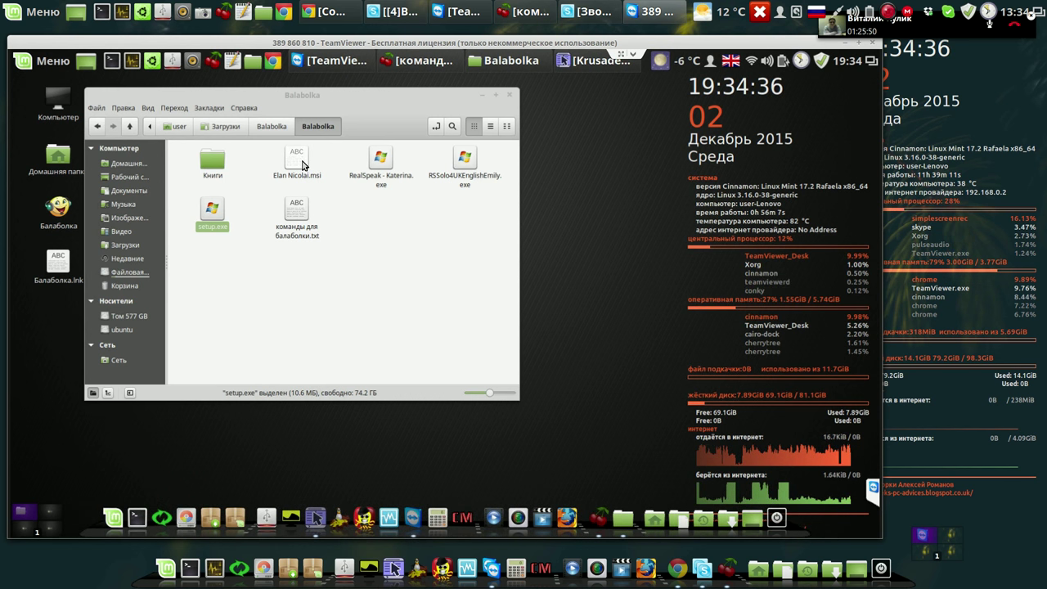
Install the Acapela Russian voice from Elan Nicolai.msi in Wine into the default Elan folder, then clear the email notification.
right_click(303, 165)
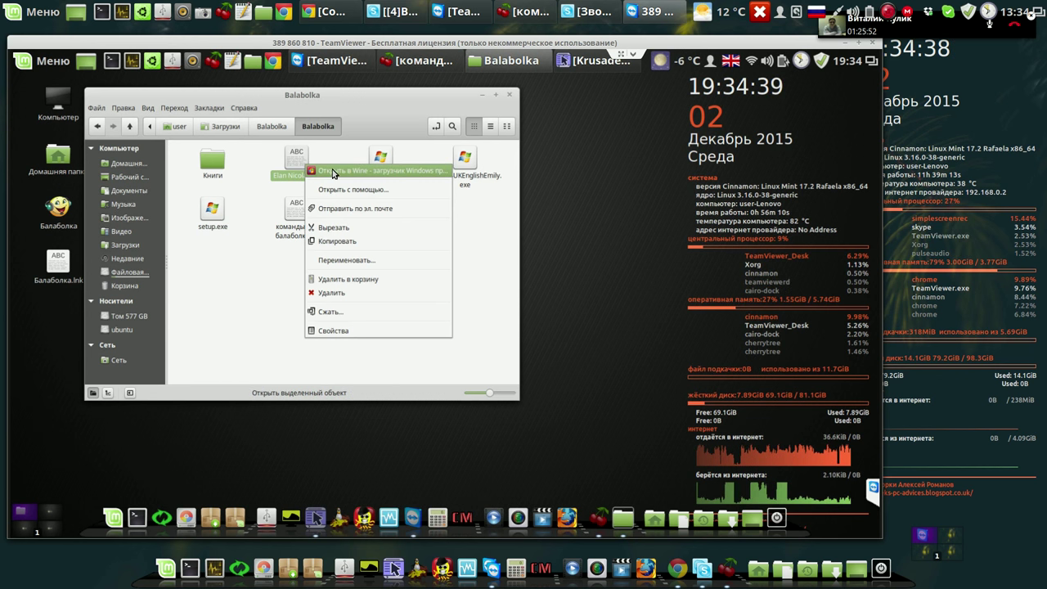
click(333, 172)
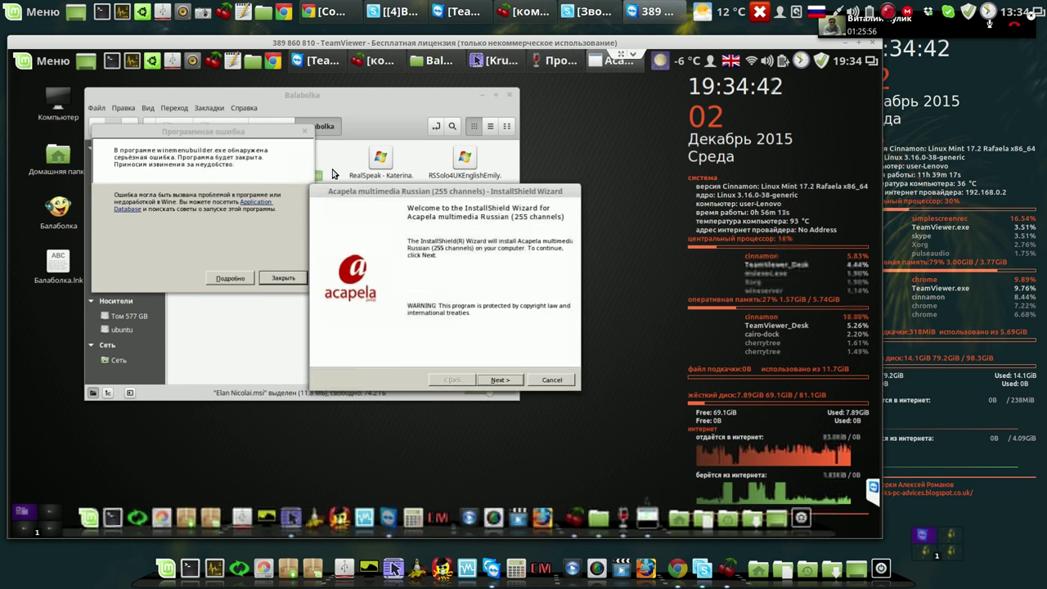
click(509, 381)
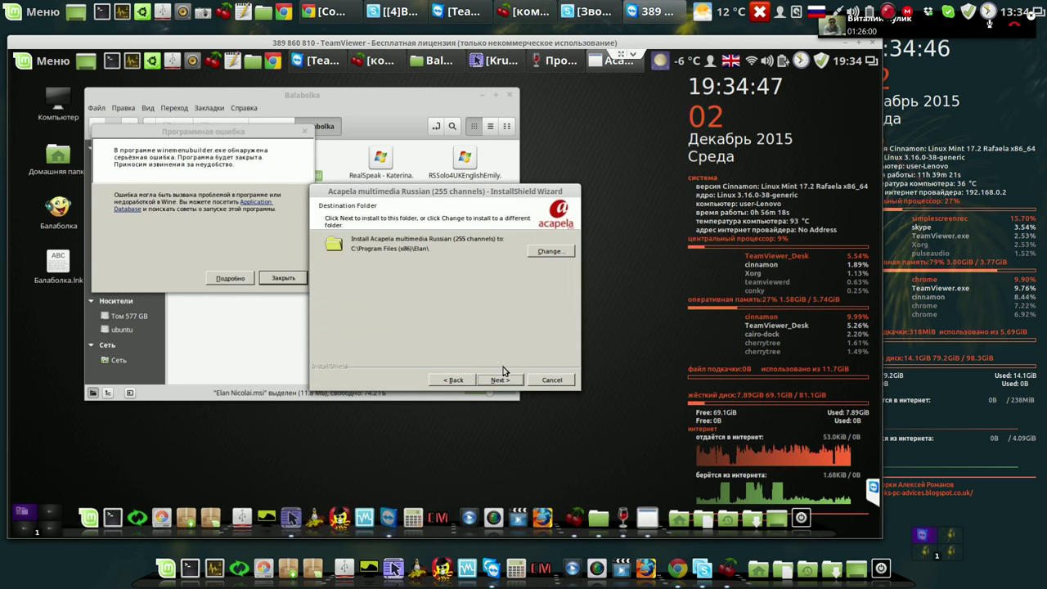
click(502, 380)
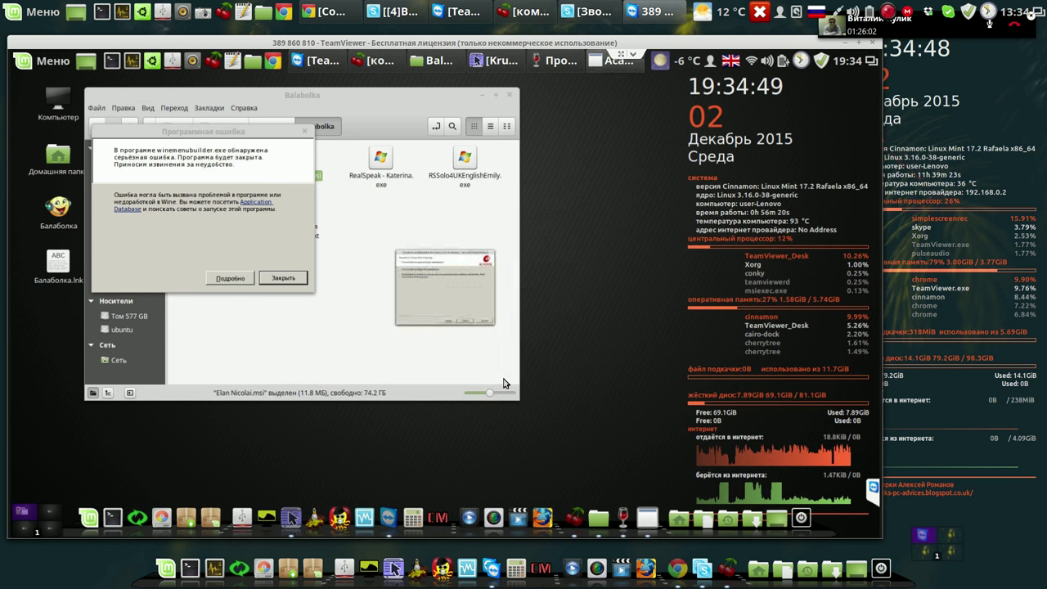
click(502, 380)
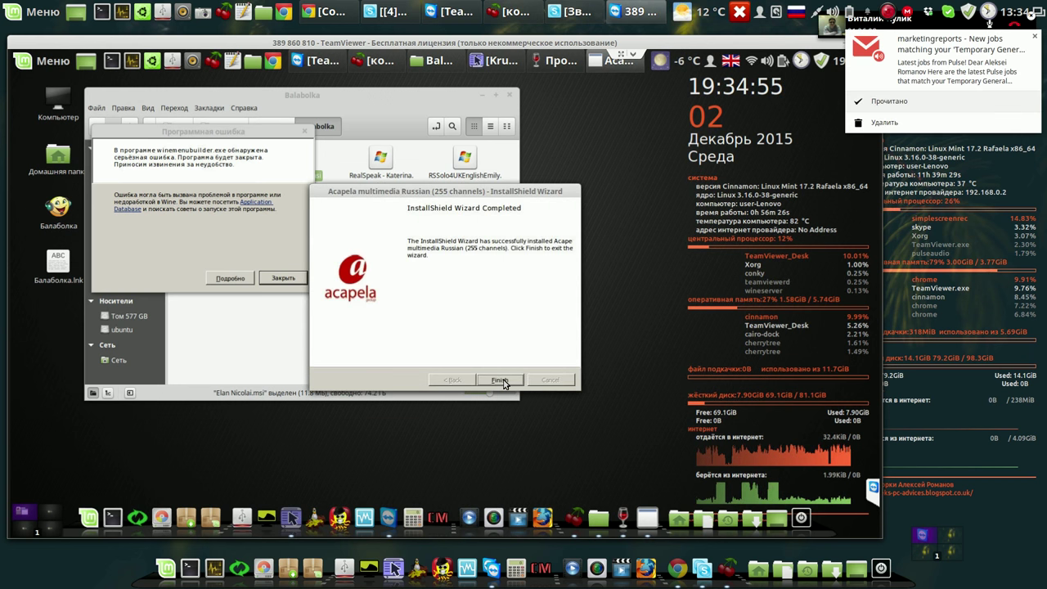
click(501, 381)
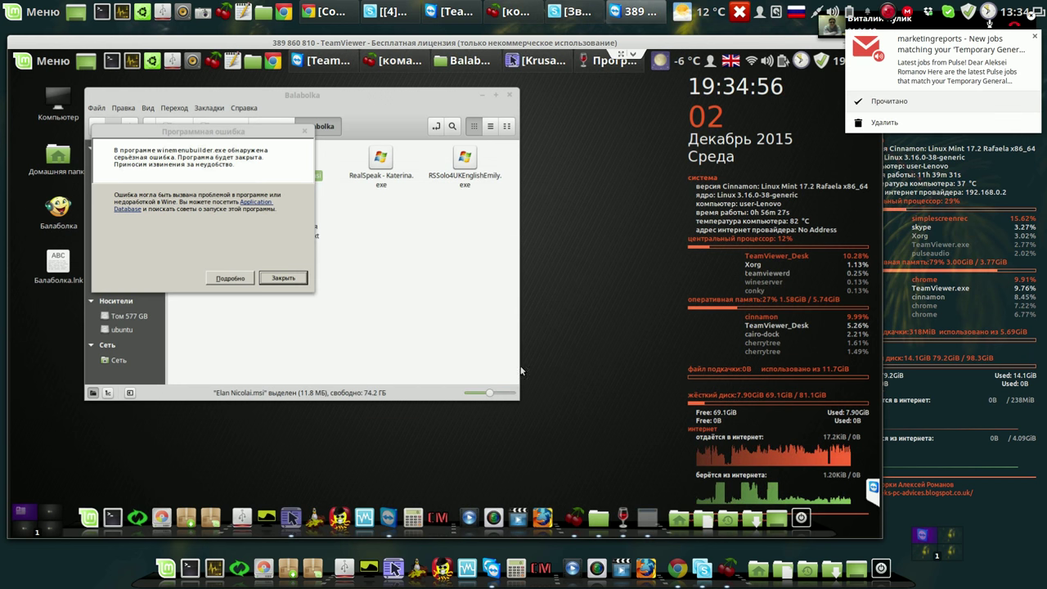
click(911, 105)
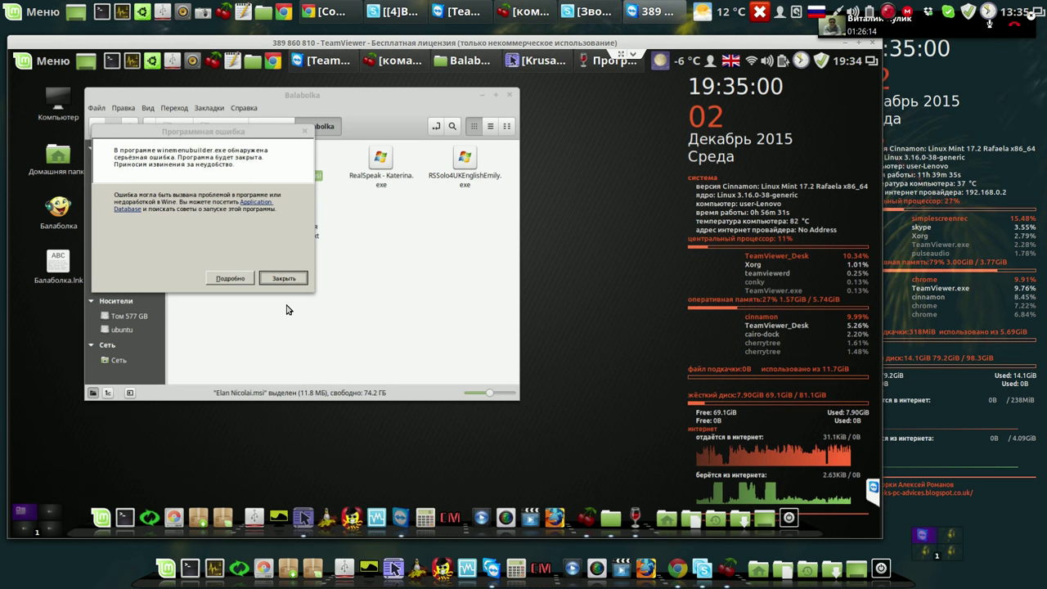
Run RealSpeak - Katerina.exe with Wine.
right_click(383, 166)
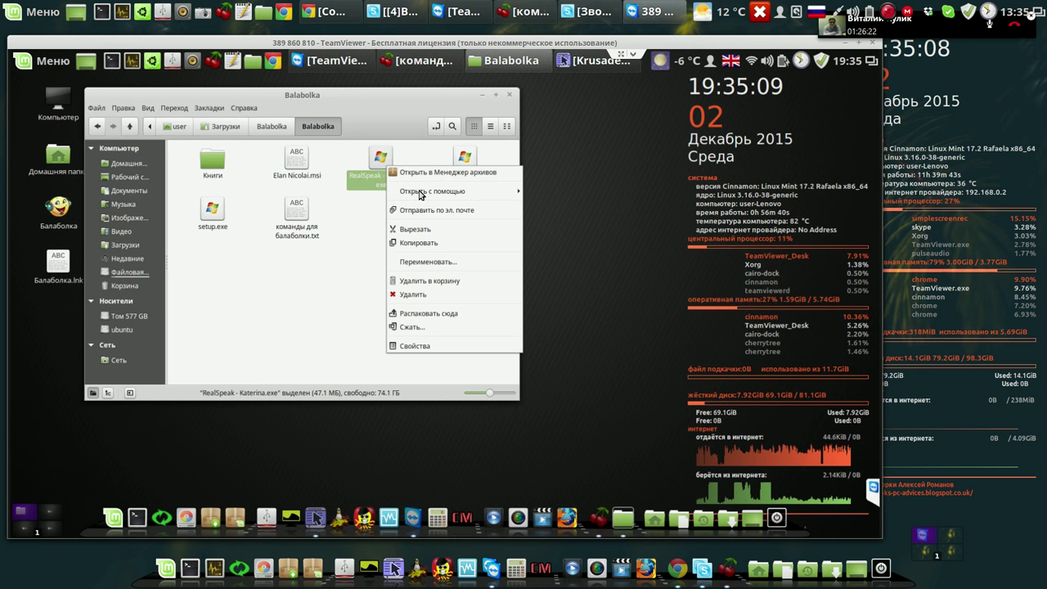
mouse_move(458, 191)
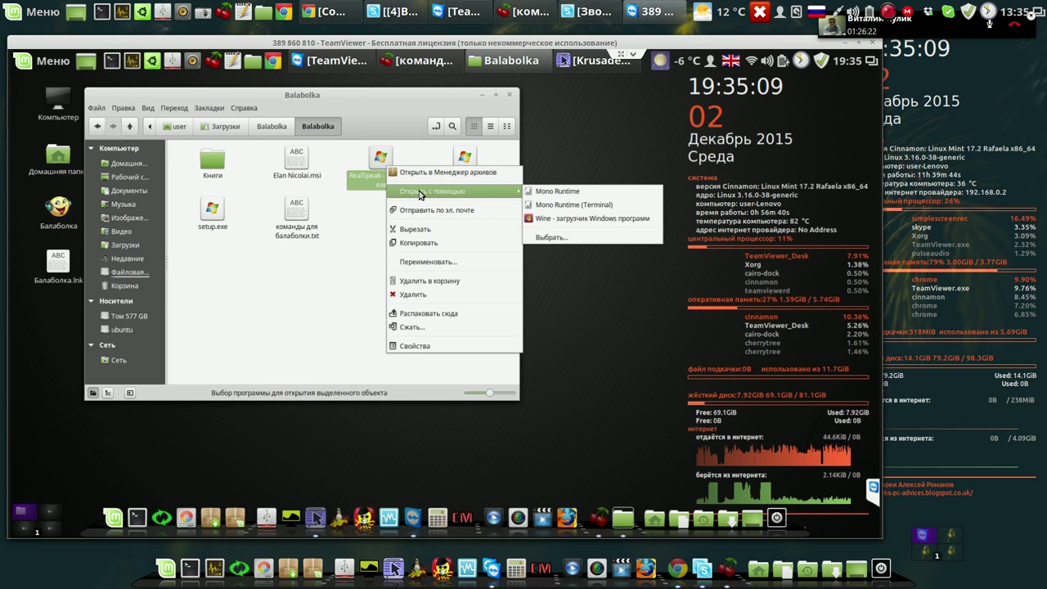
click(551, 219)
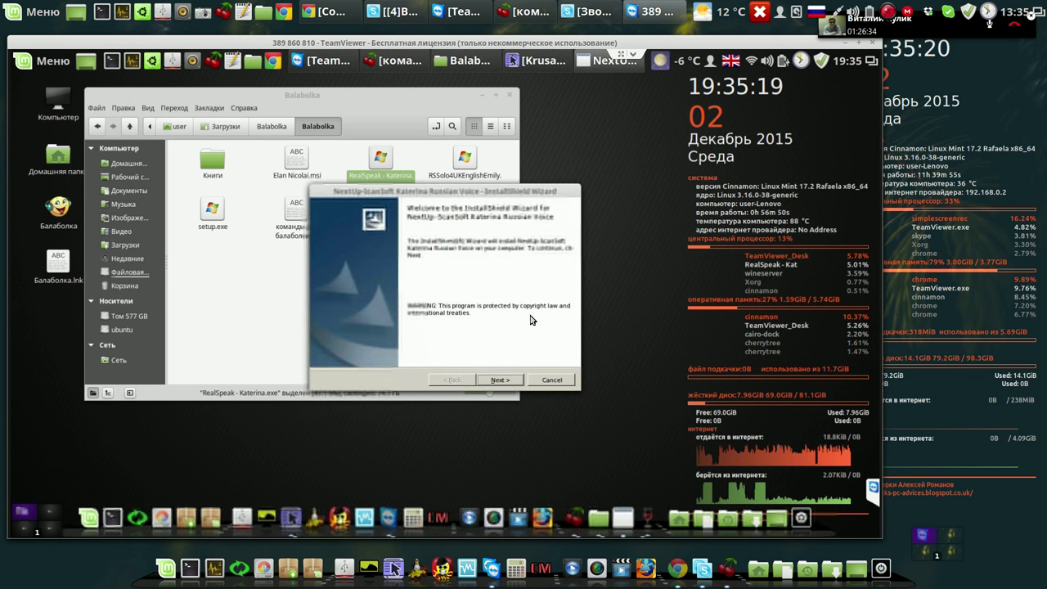
Accept the licence, install Katerina into the default NextUp-ScanSoft folder and finish without the readme.
click(500, 380)
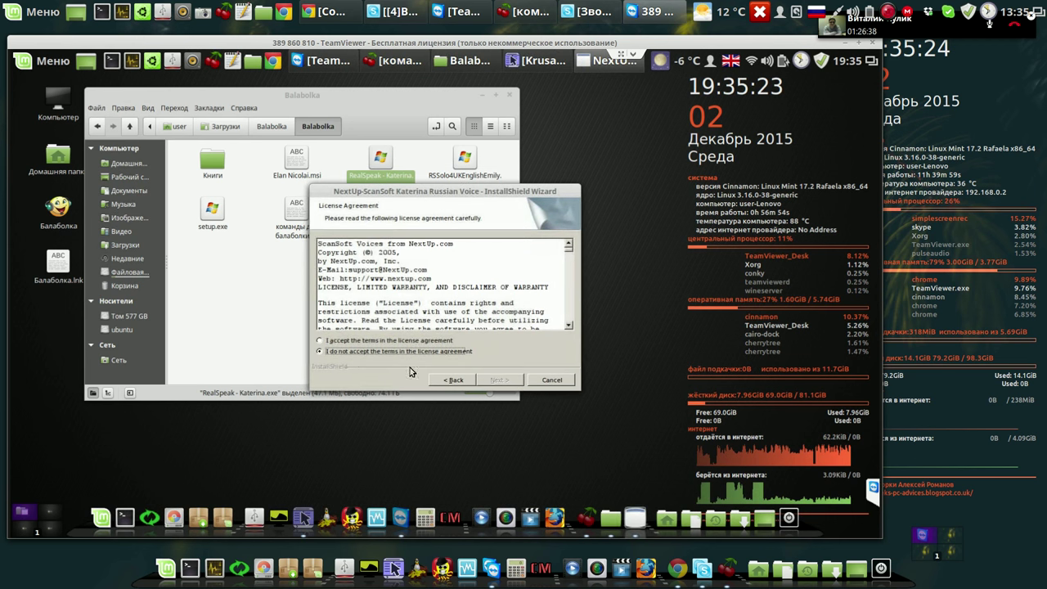
click(320, 342)
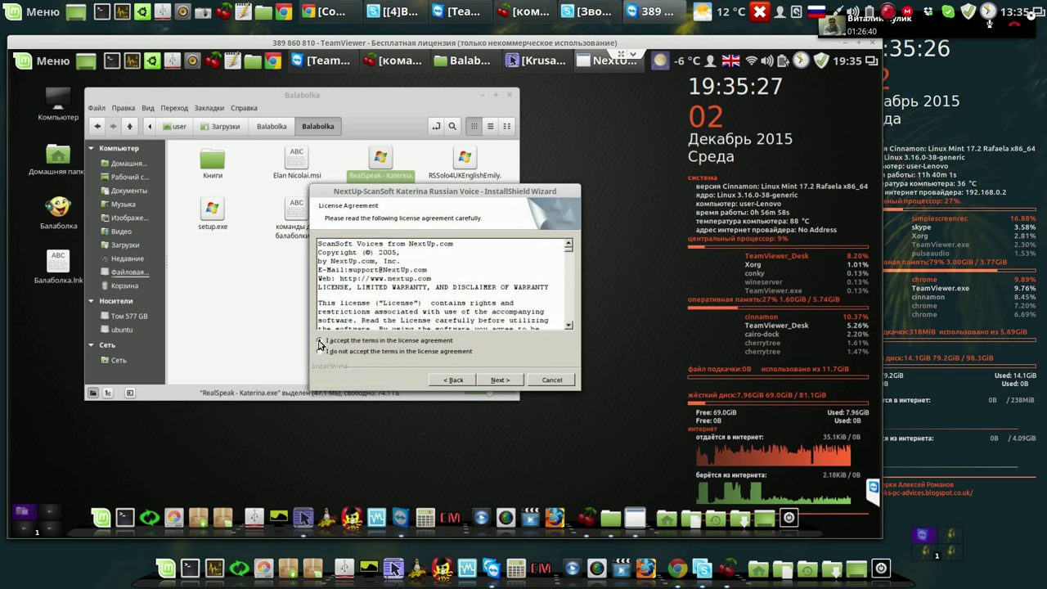
click(505, 382)
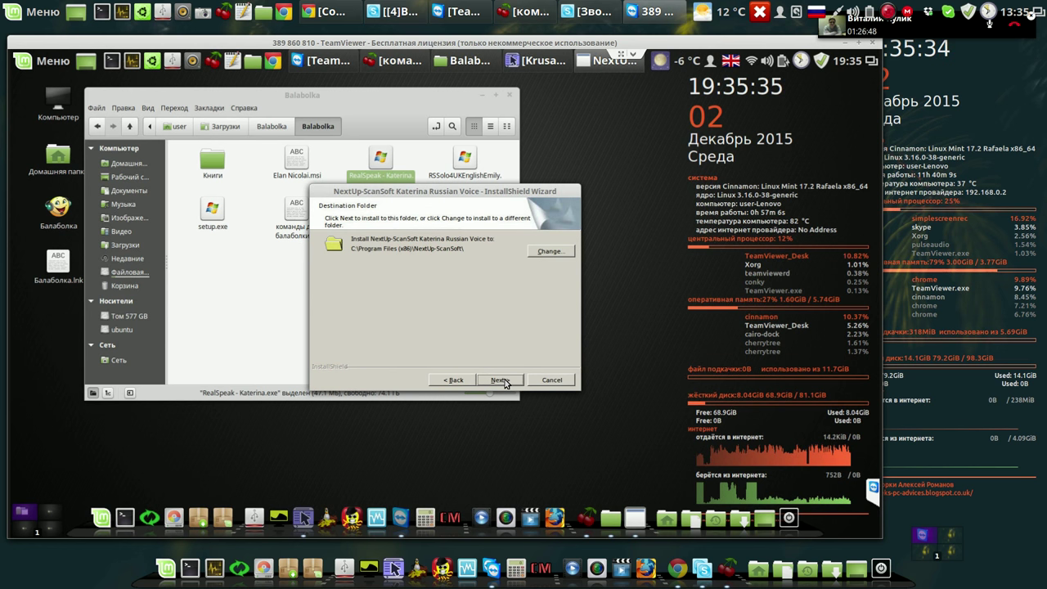
click(501, 381)
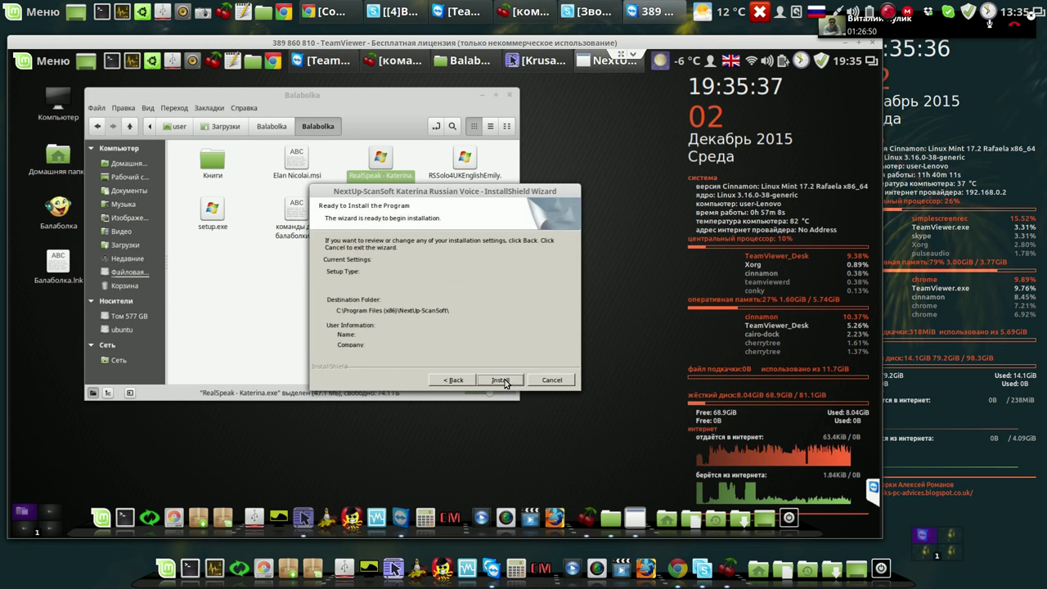
click(503, 381)
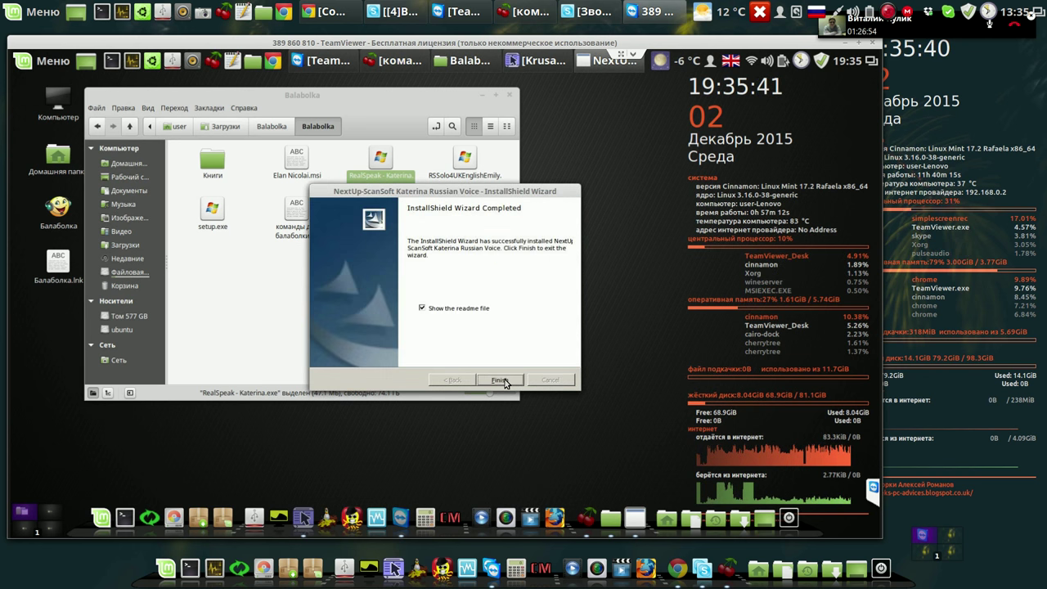
click(423, 308)
click(496, 381)
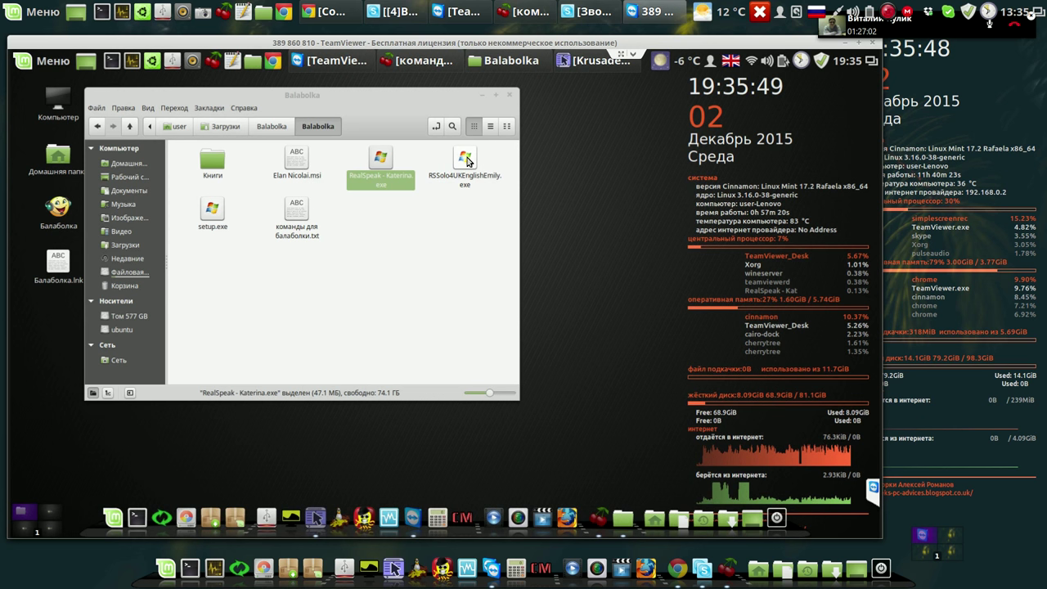
Run the RSSolo4UKEnglishEmily.exe installer with Wine.
right_click(469, 161)
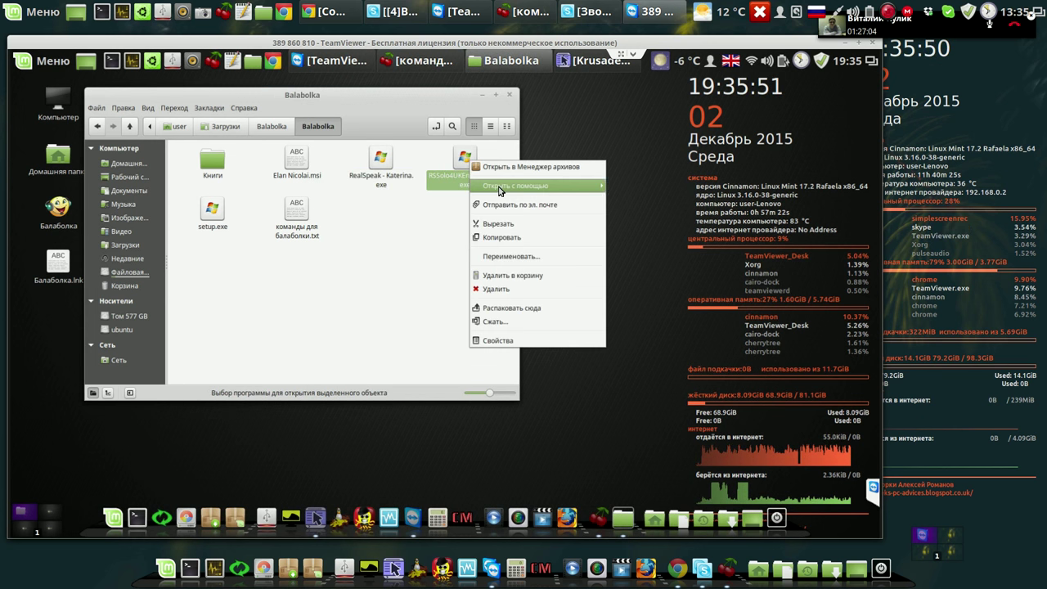
mouse_move(504, 187)
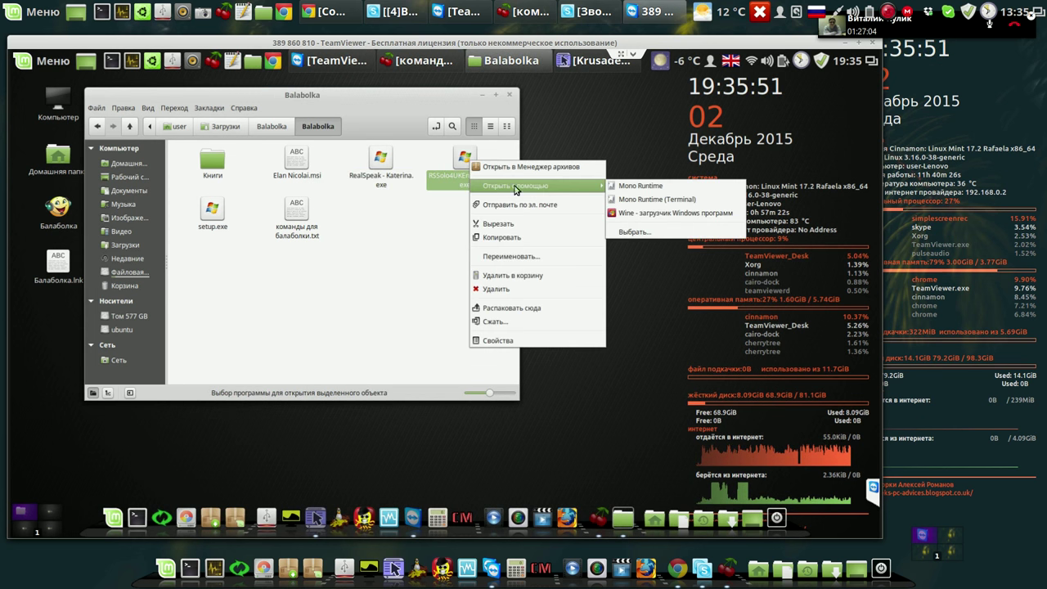
click(636, 214)
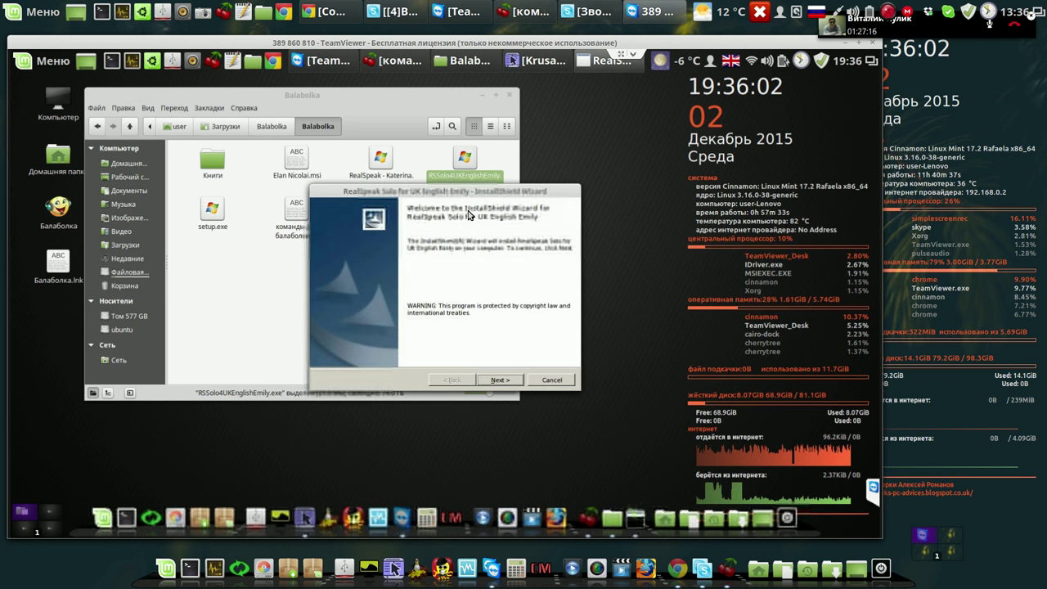
Accept the Emily license, enter a user name, keep Complete setup, install, and finish the wizard.
click(499, 382)
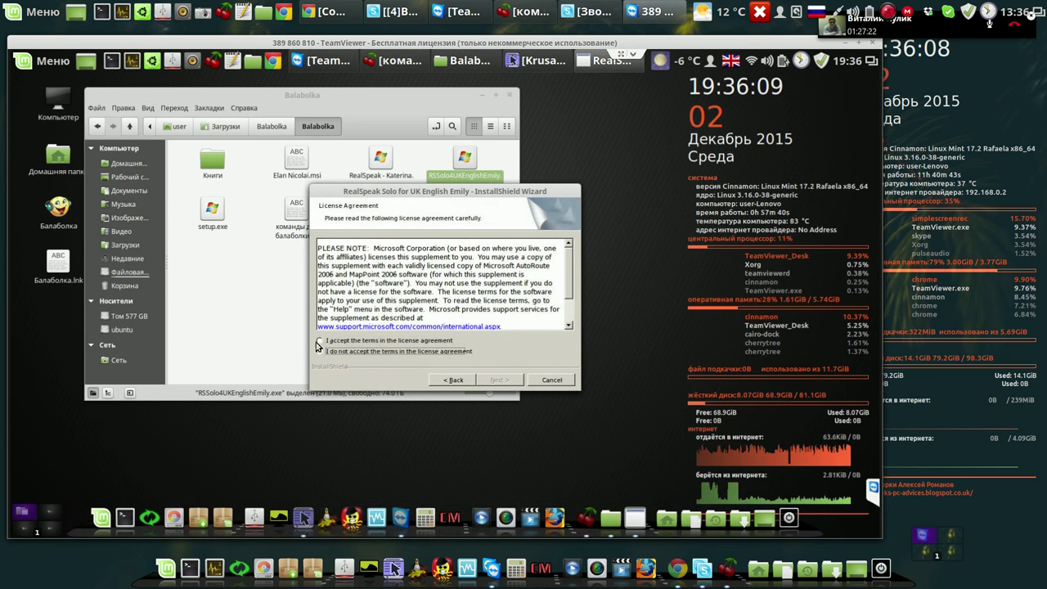
click(320, 340)
click(509, 381)
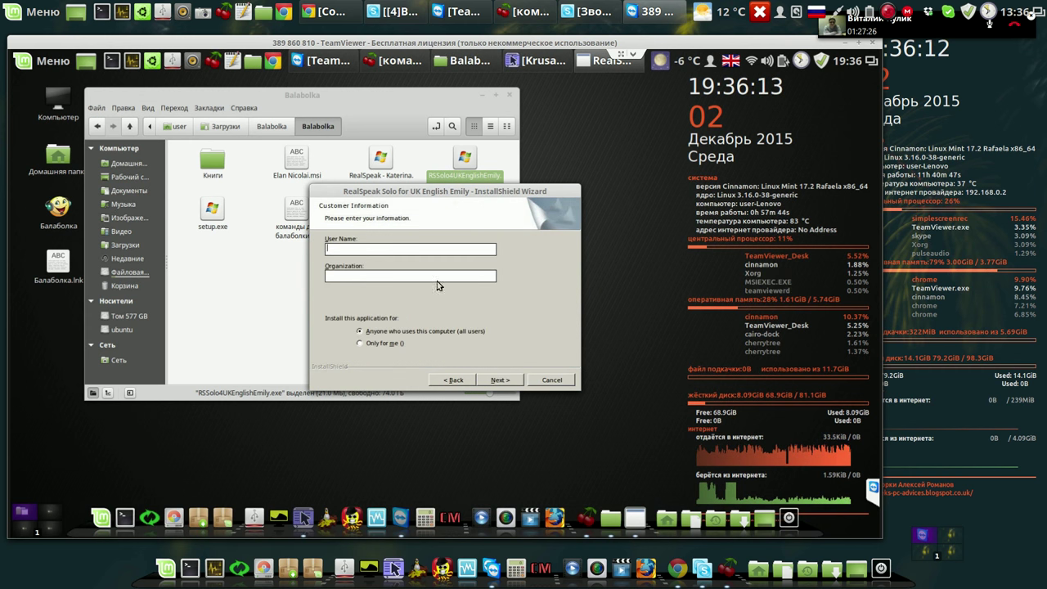
text(u)
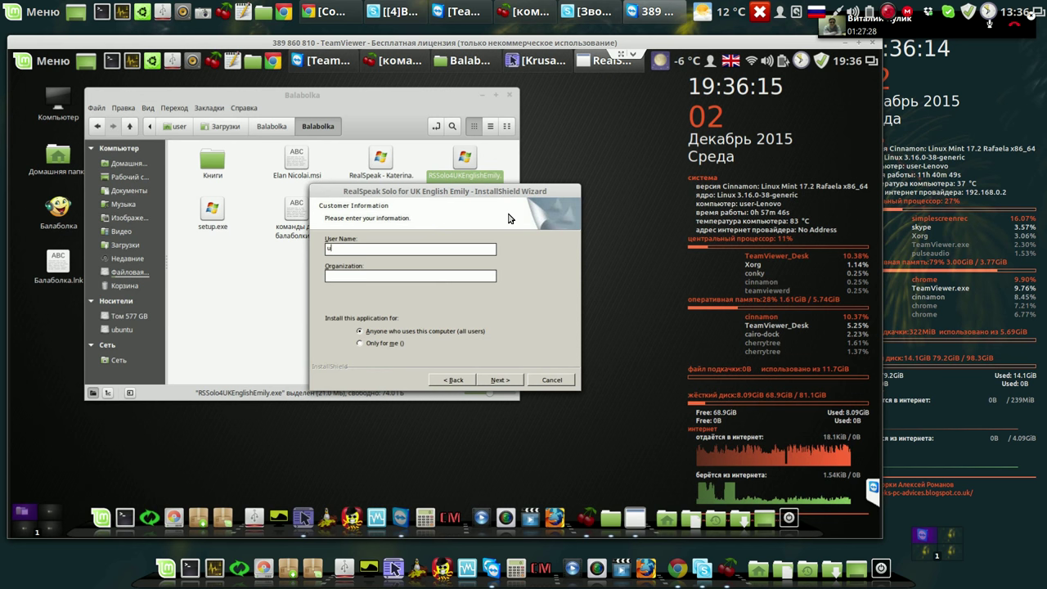
text(ser)
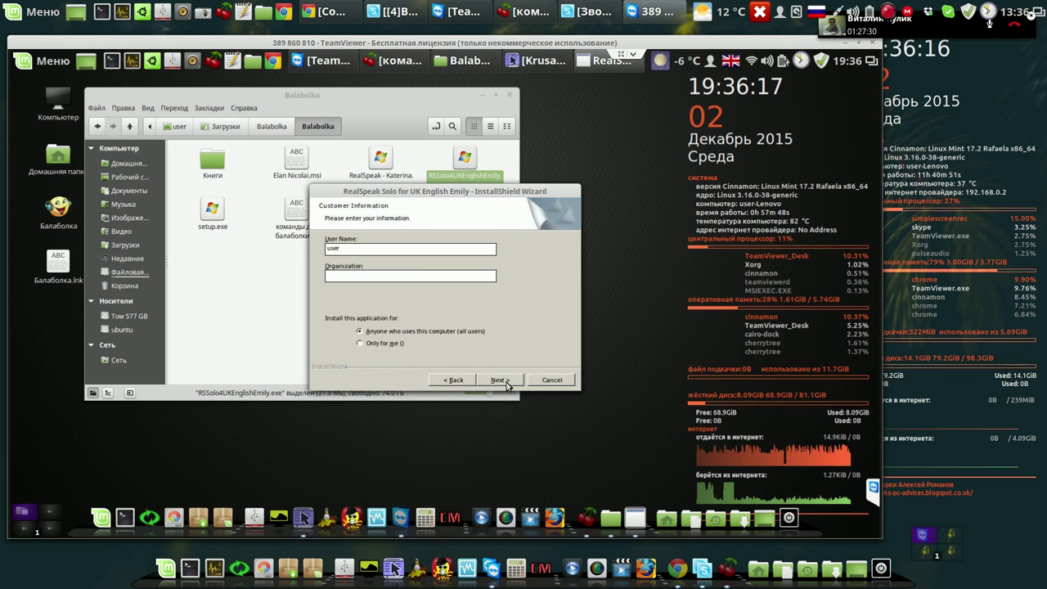
click(499, 380)
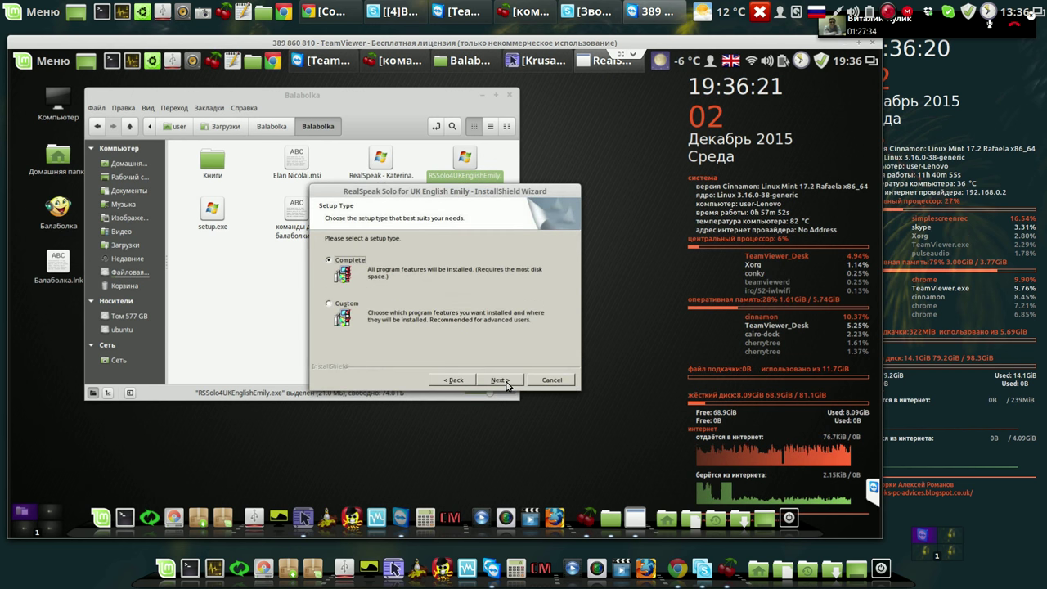
click(500, 380)
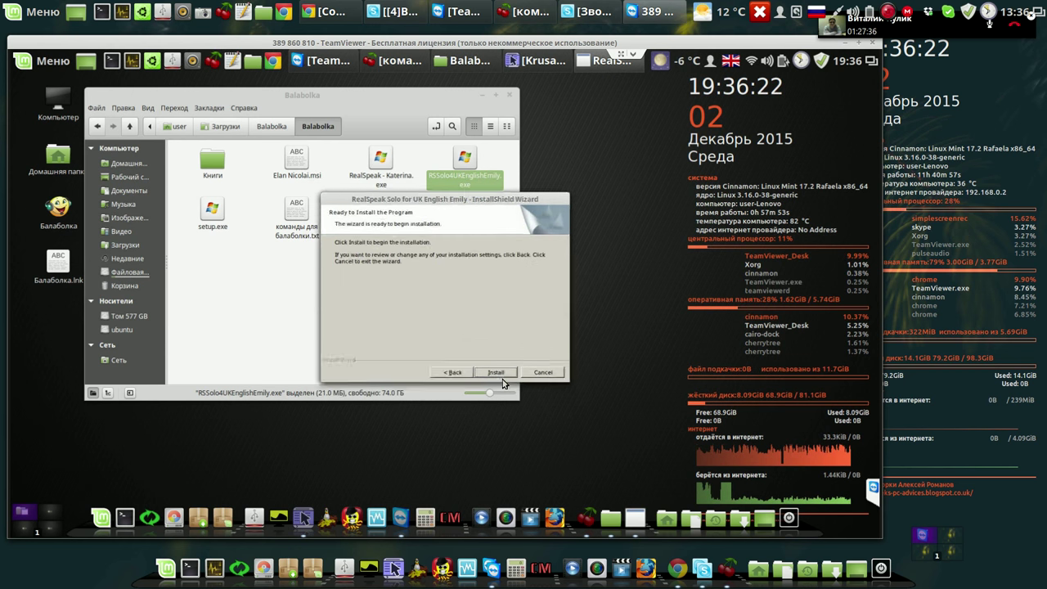
click(501, 380)
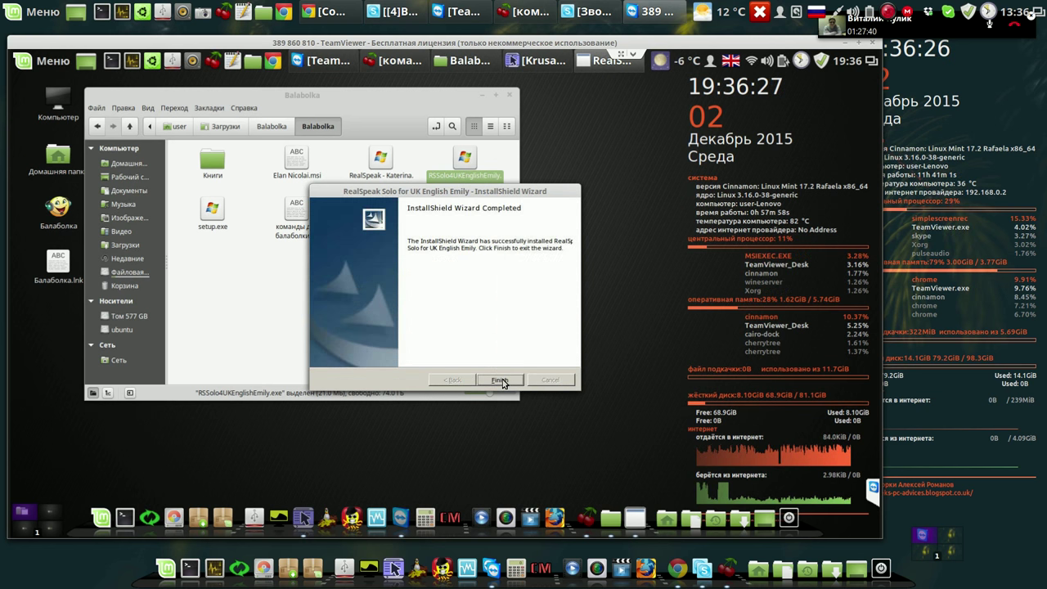
click(500, 381)
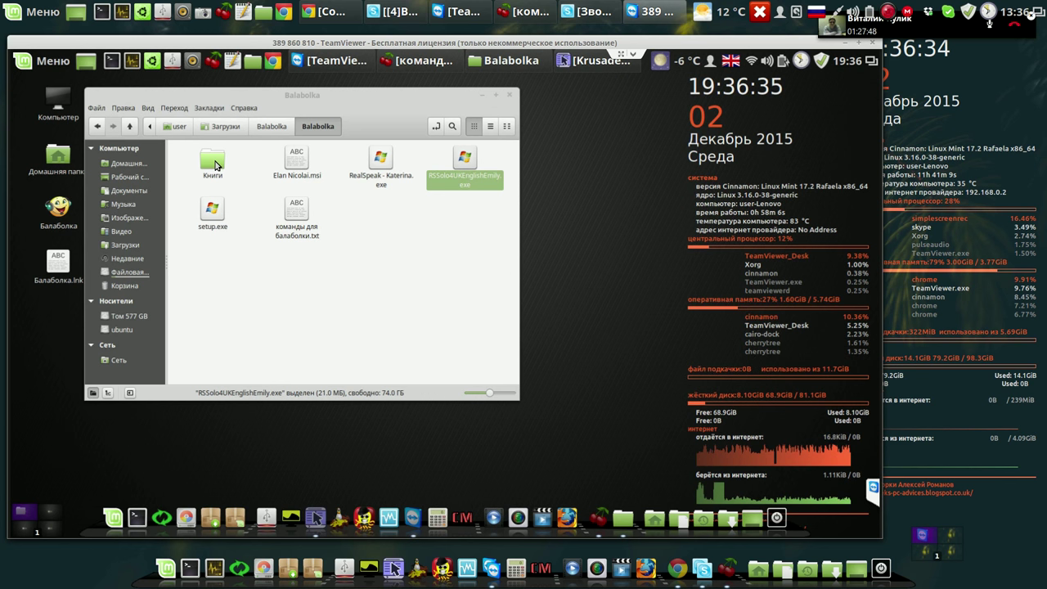
Cut Книги from the Balabolka folder, paste it into Документы, check its contents, and close Nemo.
click(215, 165)
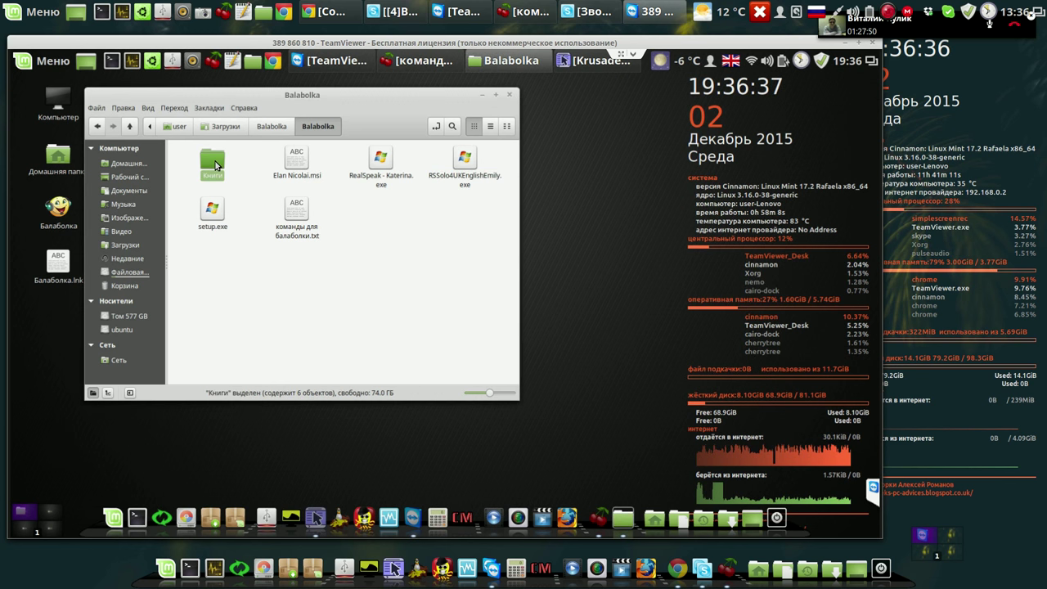
right_click(216, 166)
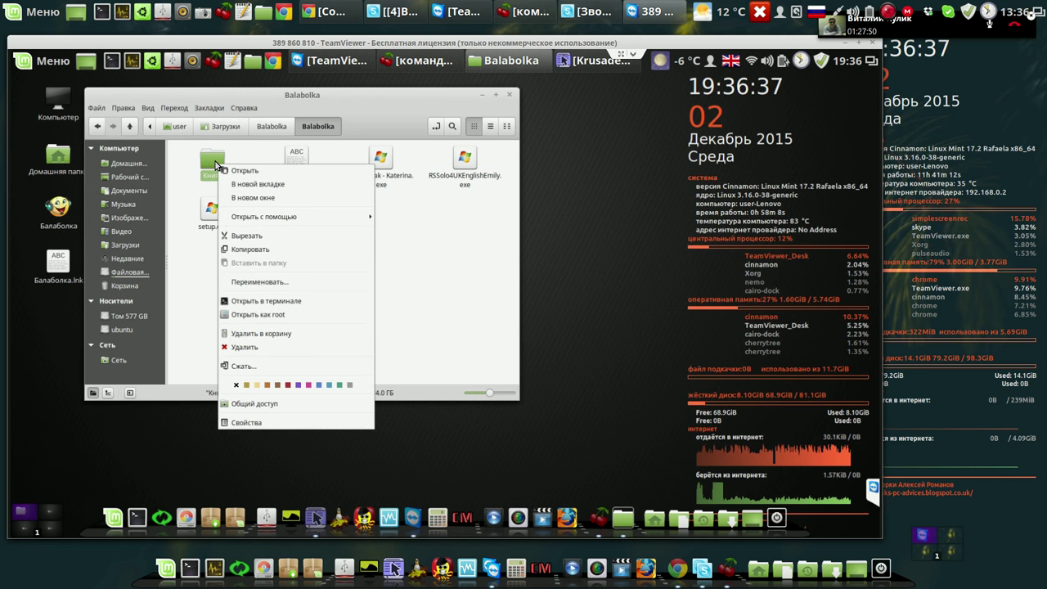
click(247, 236)
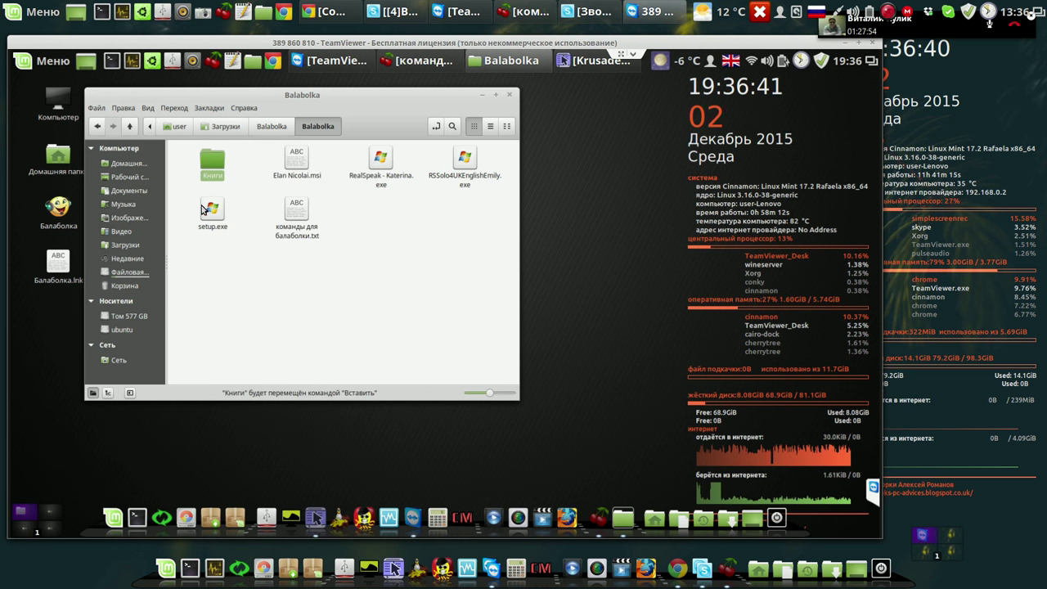
click(140, 192)
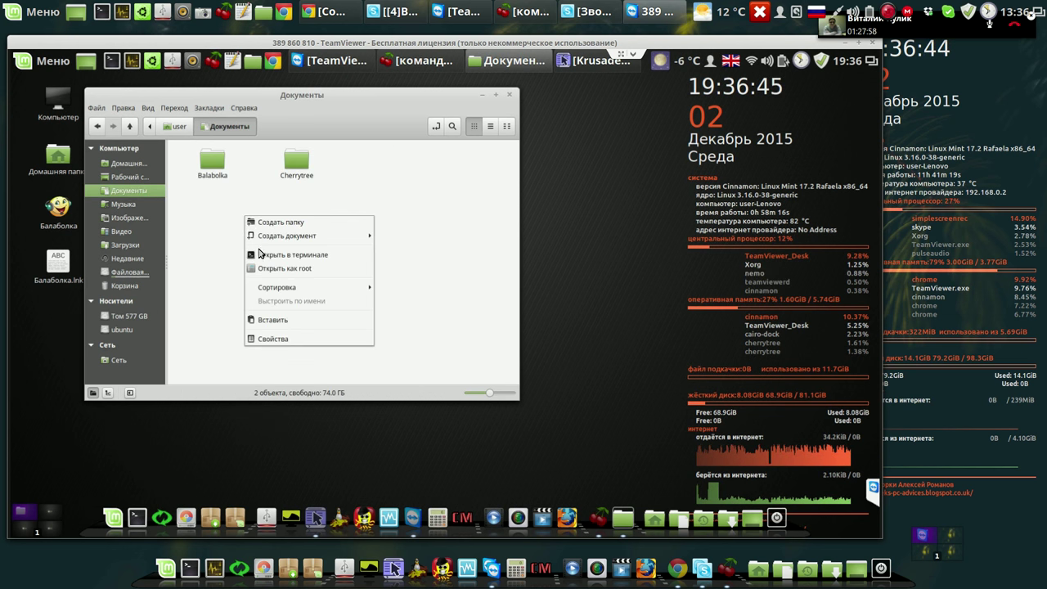
click(274, 321)
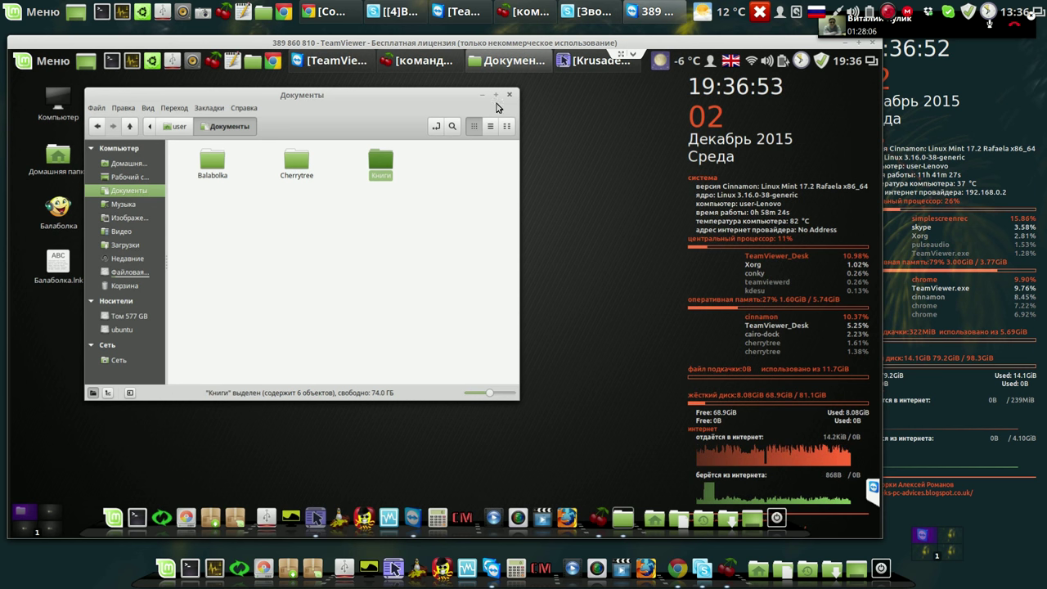
double_click(383, 166)
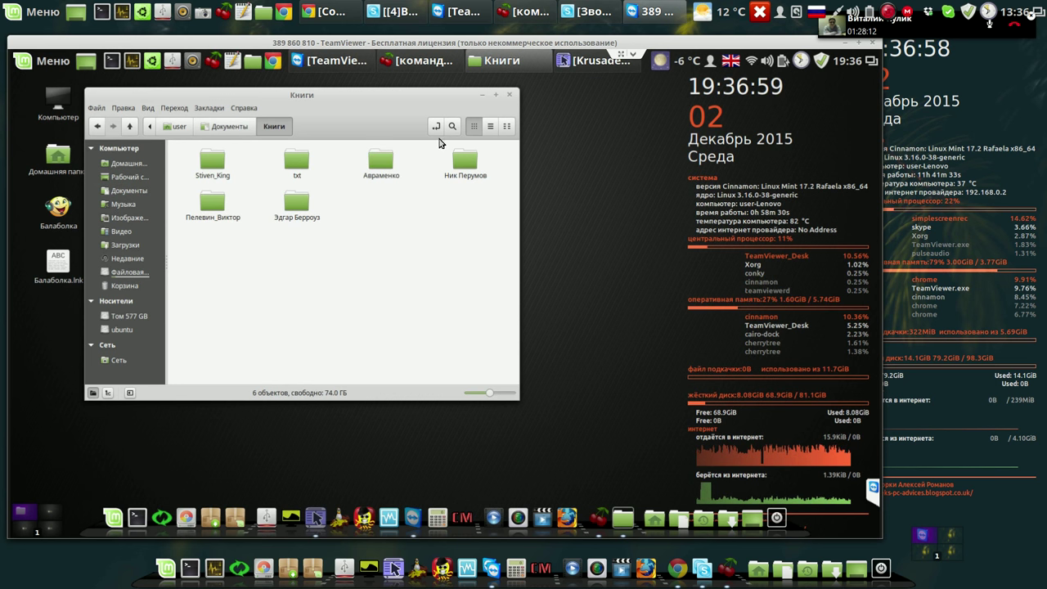
click(508, 95)
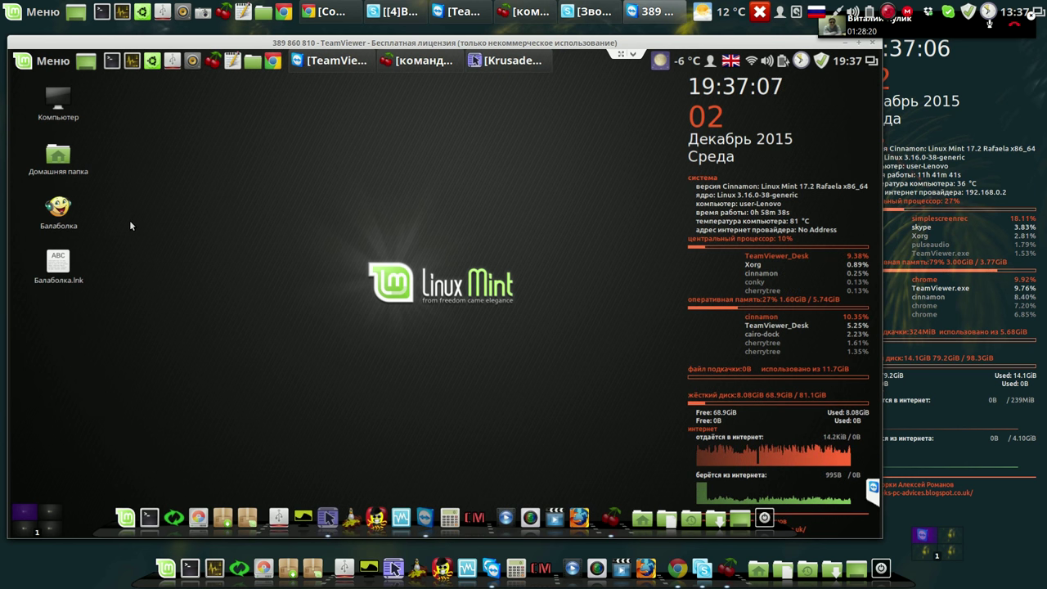
Launch Balabolka and open 05 - Andrey Levickiy - Vybor orujiya.txt from Документы/Книги/txt.
double_click(61, 209)
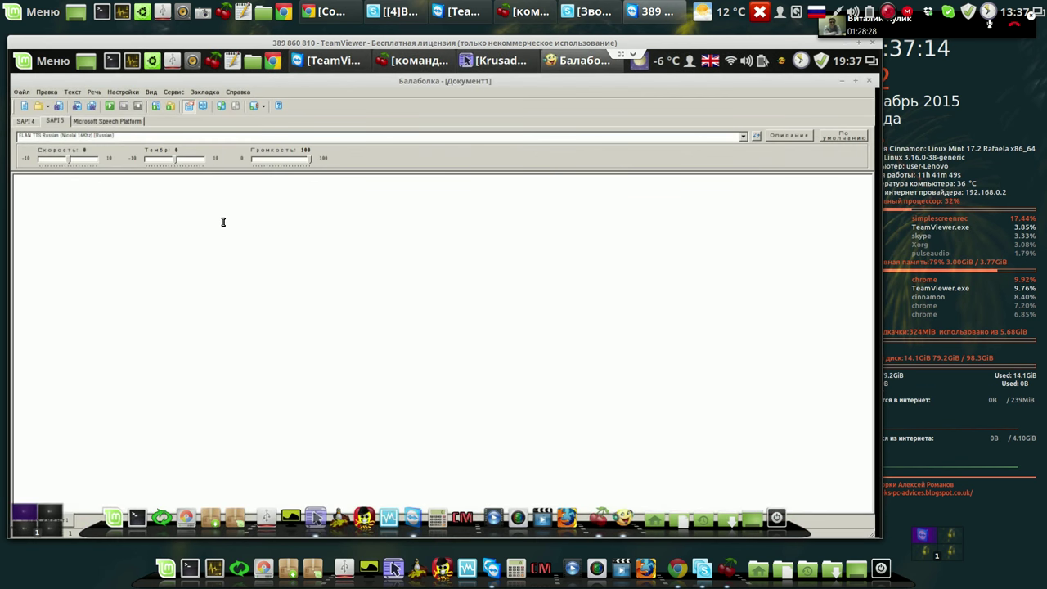
click(39, 107)
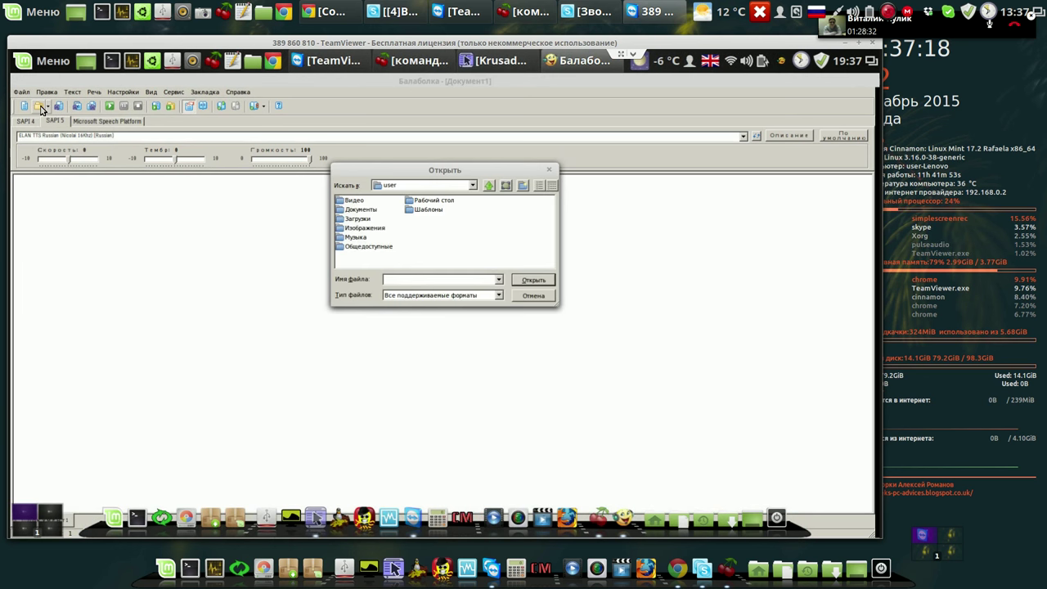
double_click(345, 210)
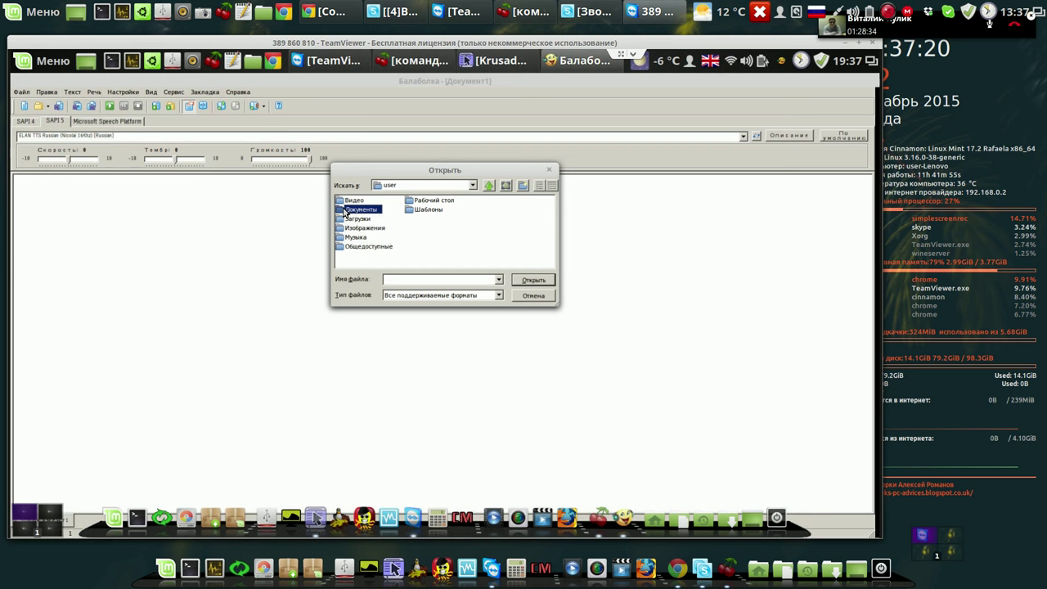
double_click(352, 219)
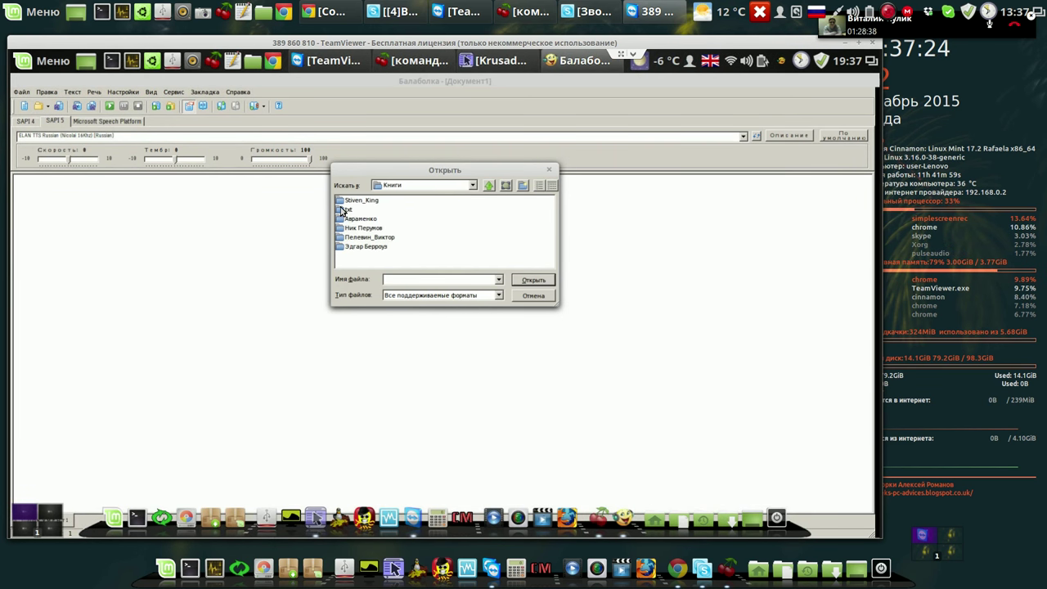
double_click(346, 209)
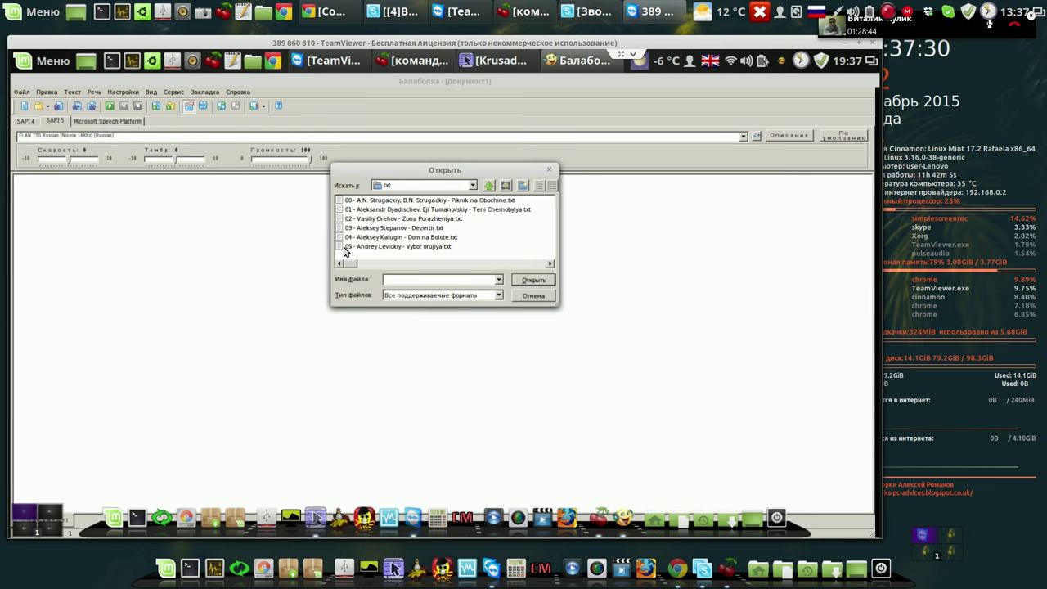
click(345, 247)
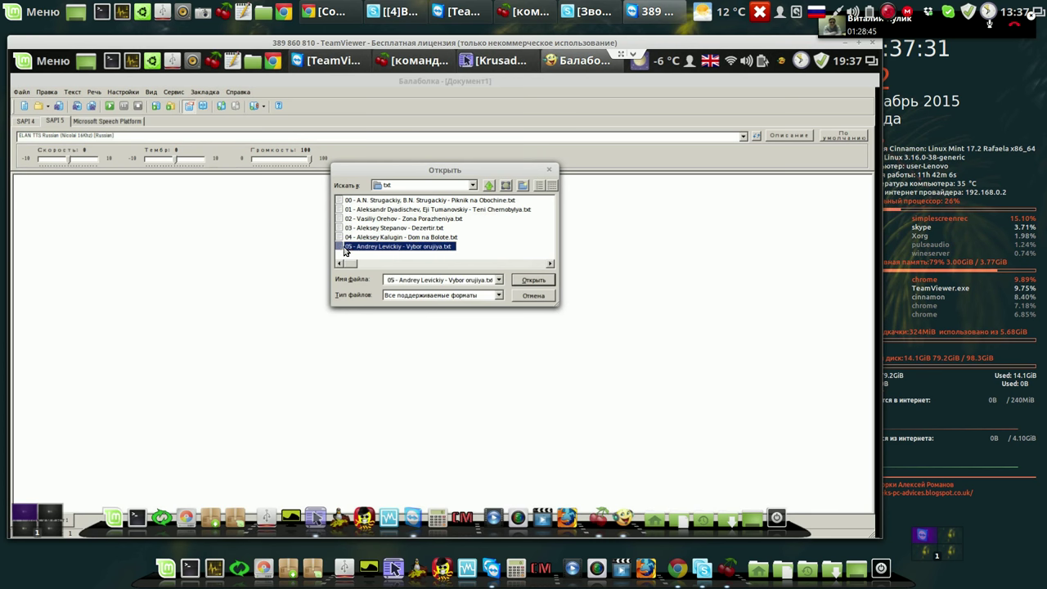
click(533, 280)
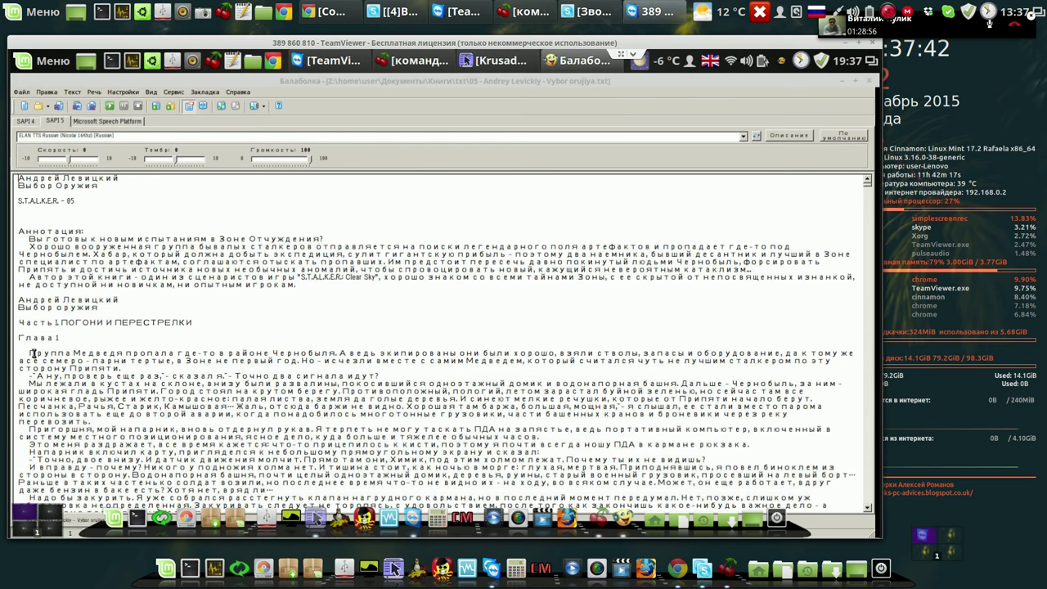
Play the book's opening lines with the ELAN Russian (Nicolai) voice, then stop.
click(44, 357)
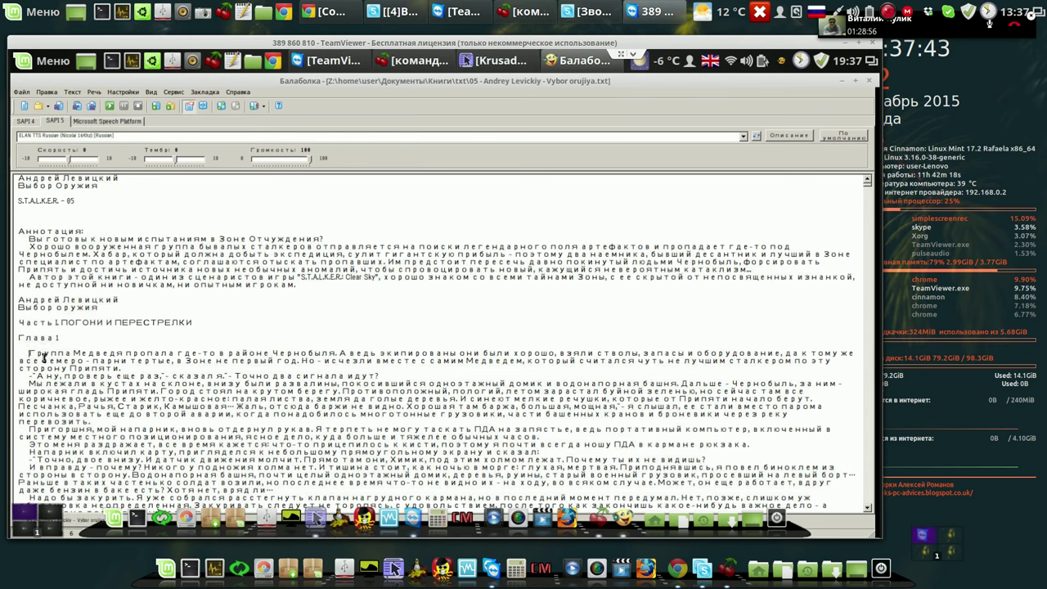
click(109, 111)
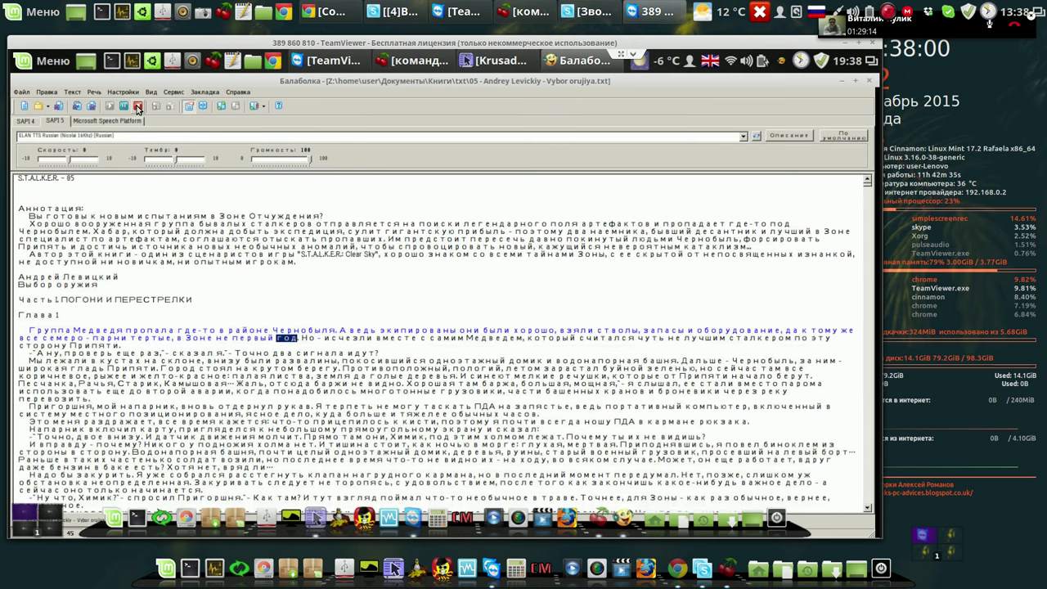
click(138, 109)
Select the ScanSoft Katerina voice at speed 10, play a passage, then stop.
click(743, 136)
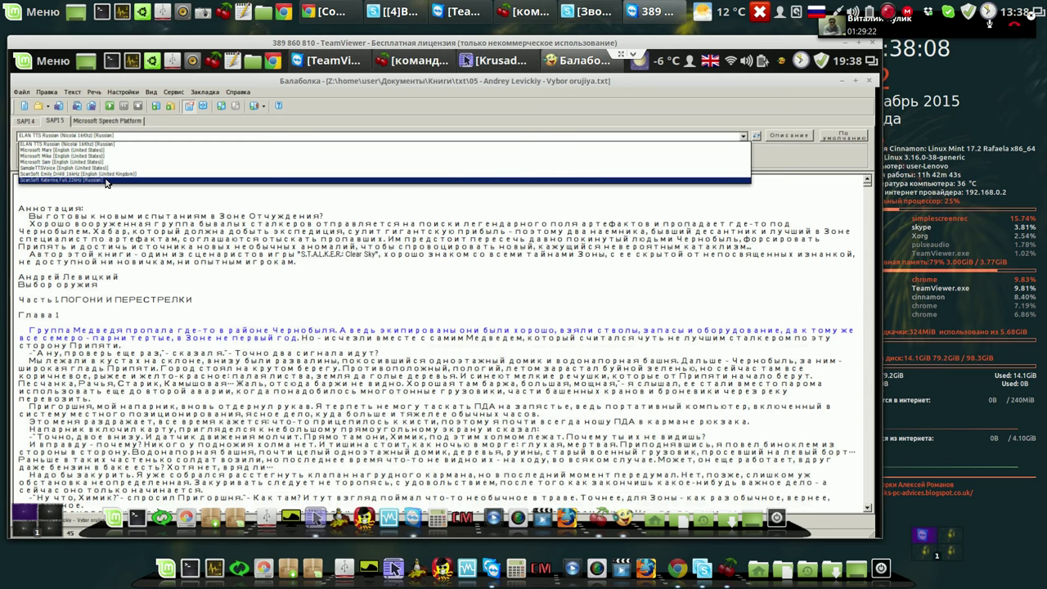
click(106, 181)
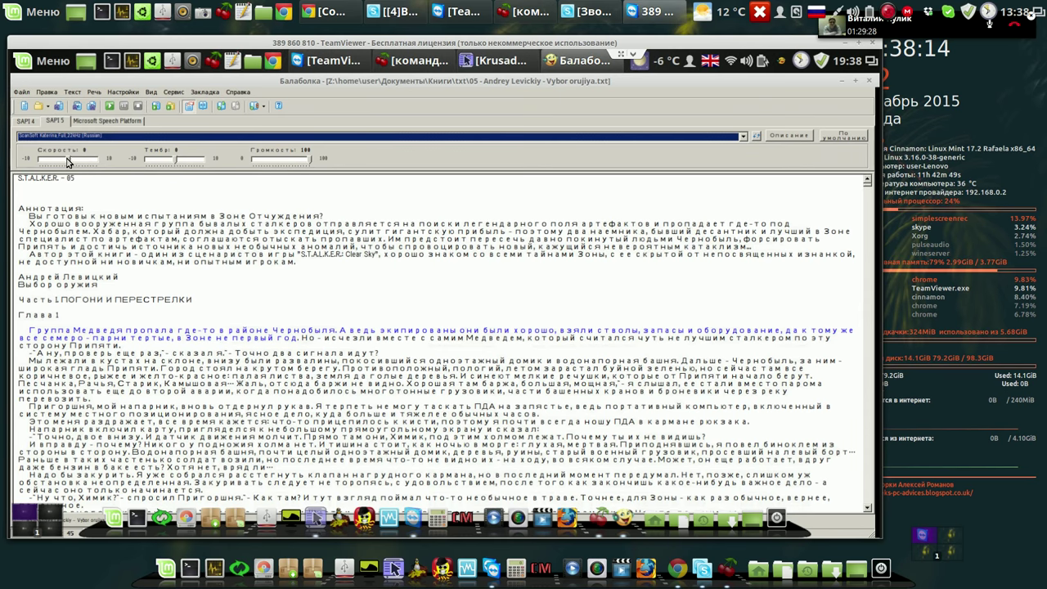
drag(69, 162, 105, 164)
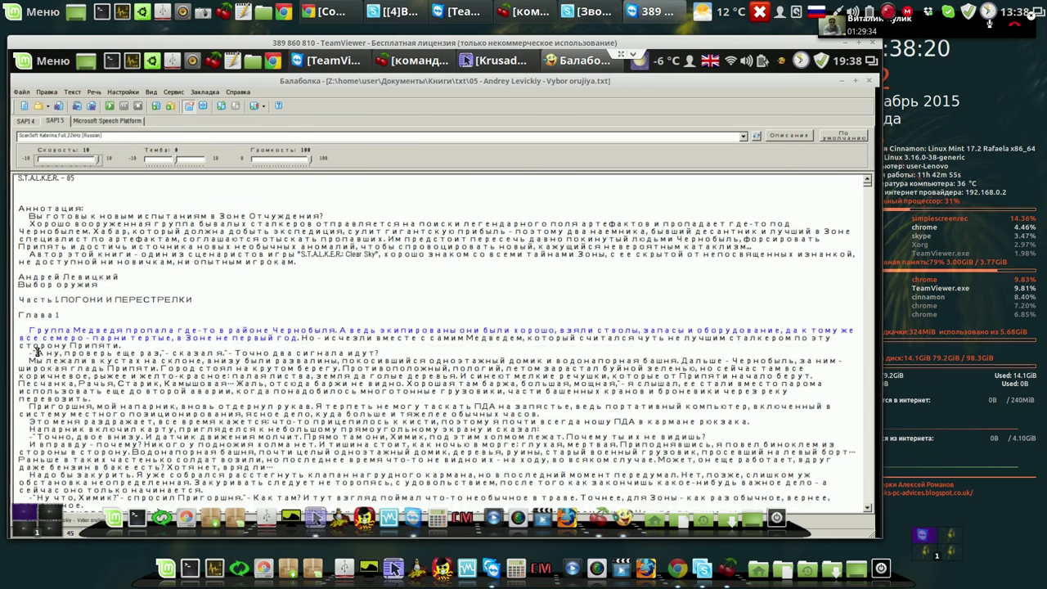
click(111, 105)
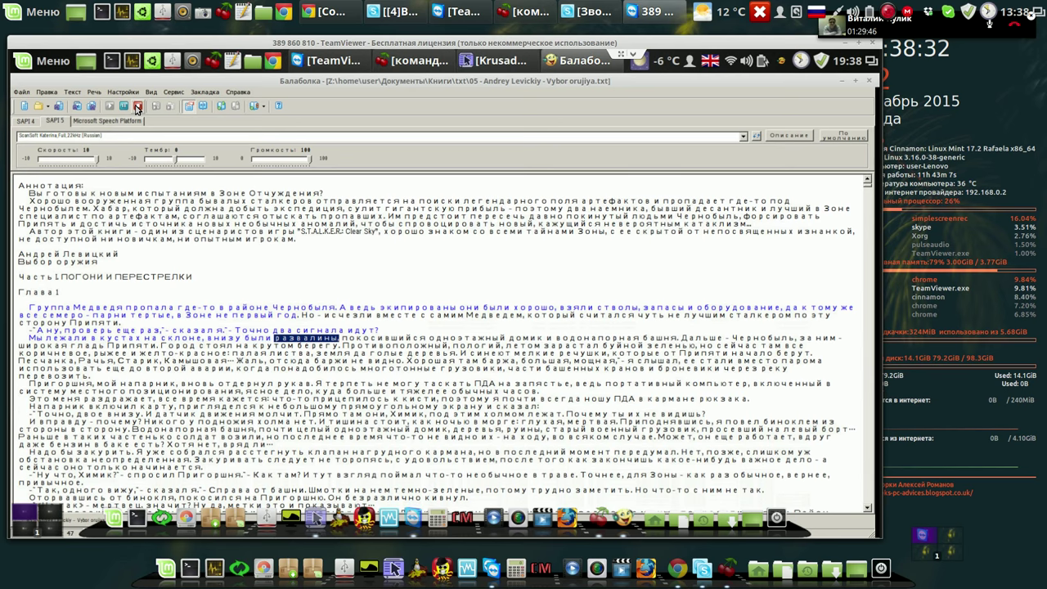
click(136, 108)
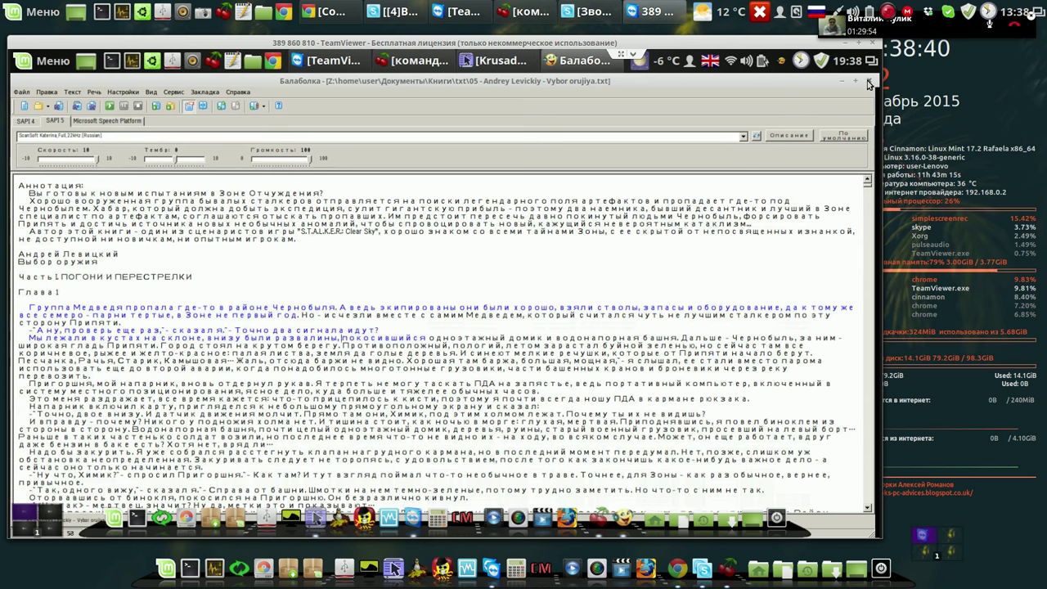
Close Balabolka, launch Grub Customizer, and cancel its authentication and root-password prompts.
click(871, 84)
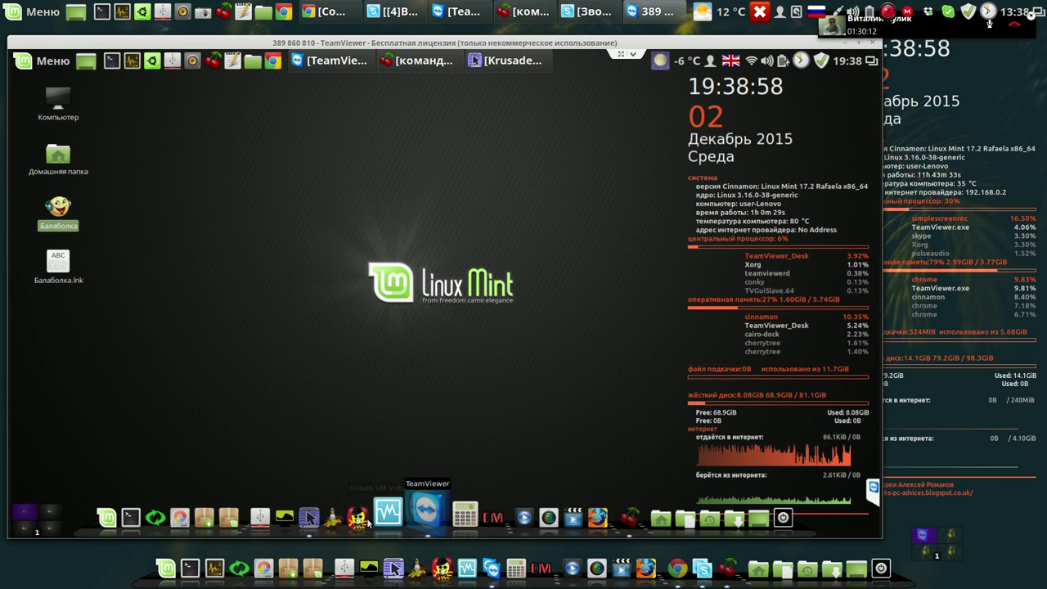
click(336, 512)
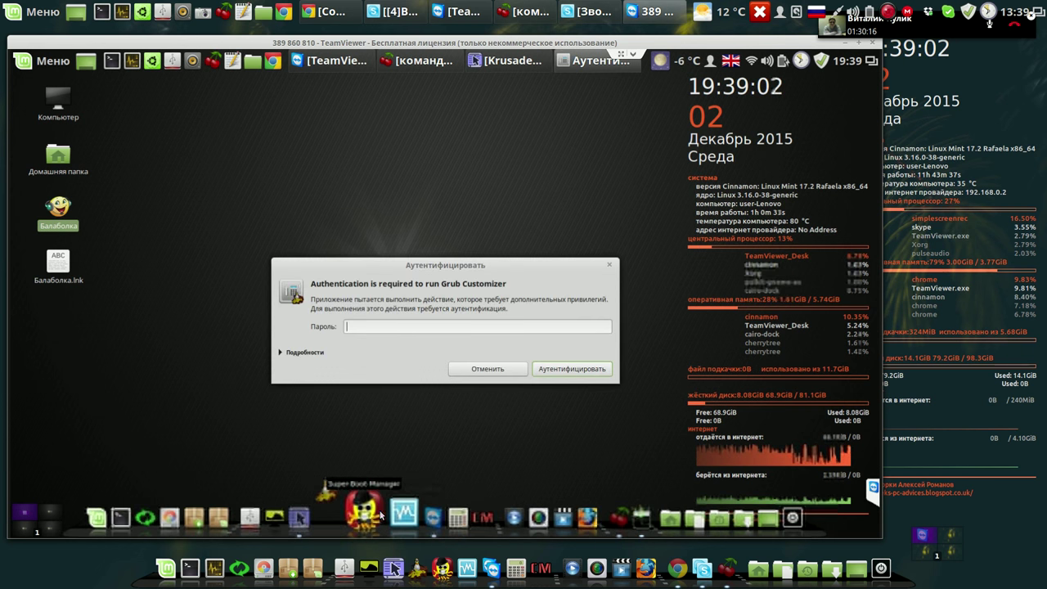
click(499, 369)
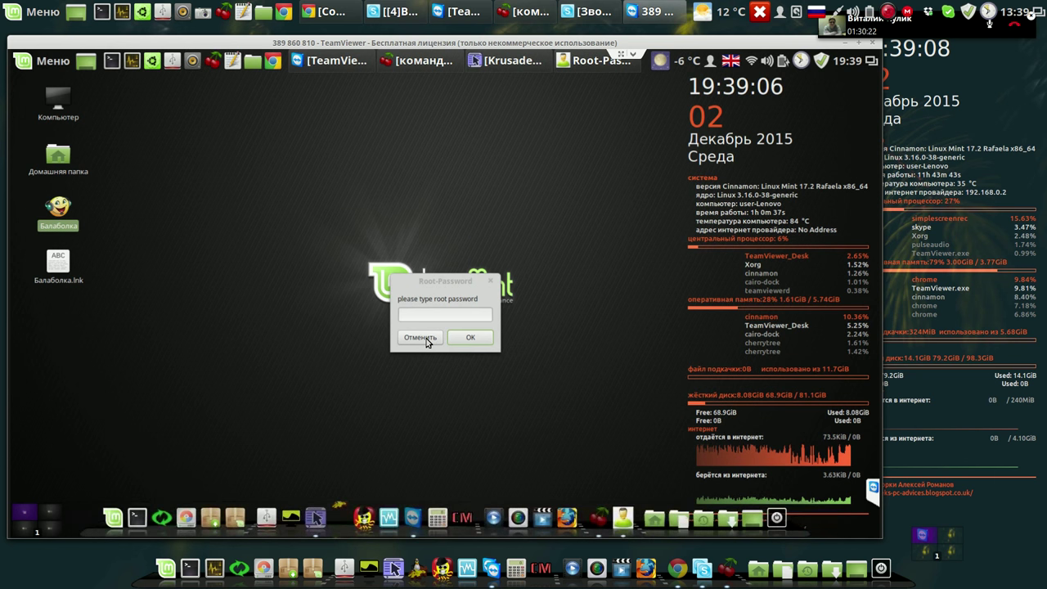
click(431, 338)
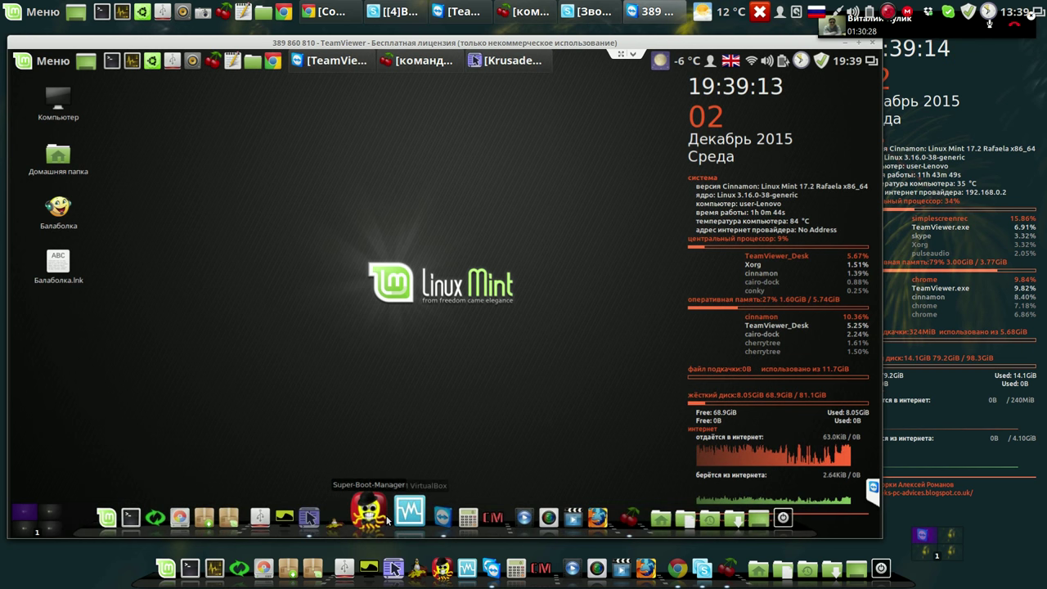
Launch Super Boot Manager with the root password in English, then start burg-install on /dev/sda.
click(387, 521)
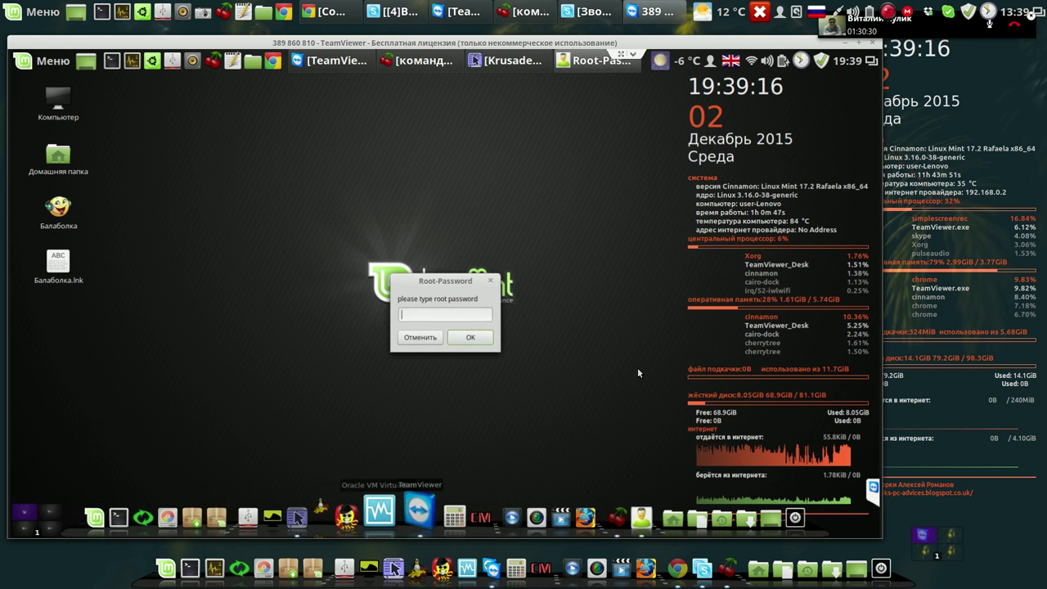
text(••••)
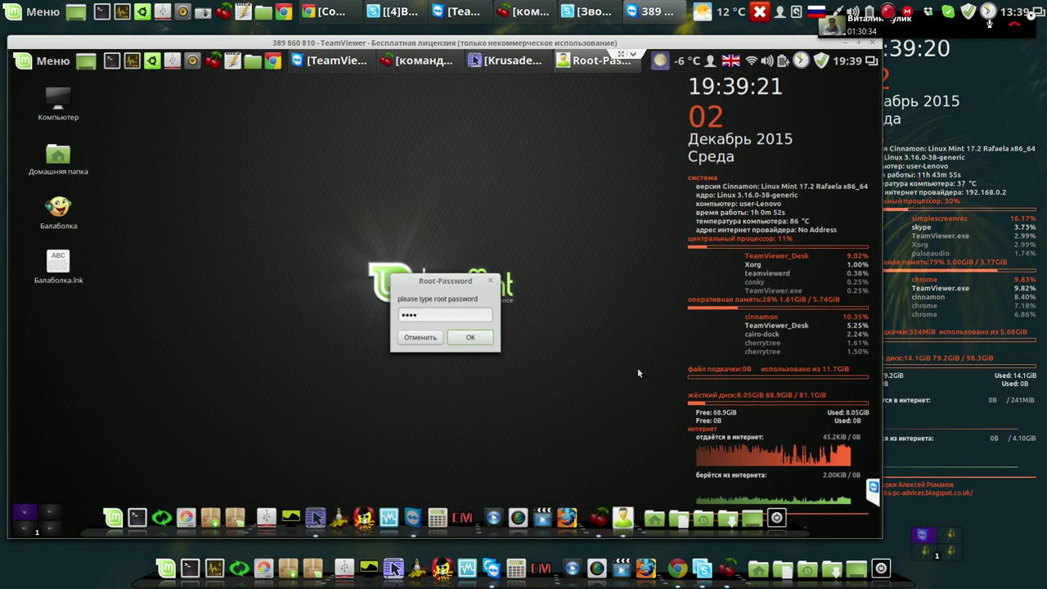
key(Return)
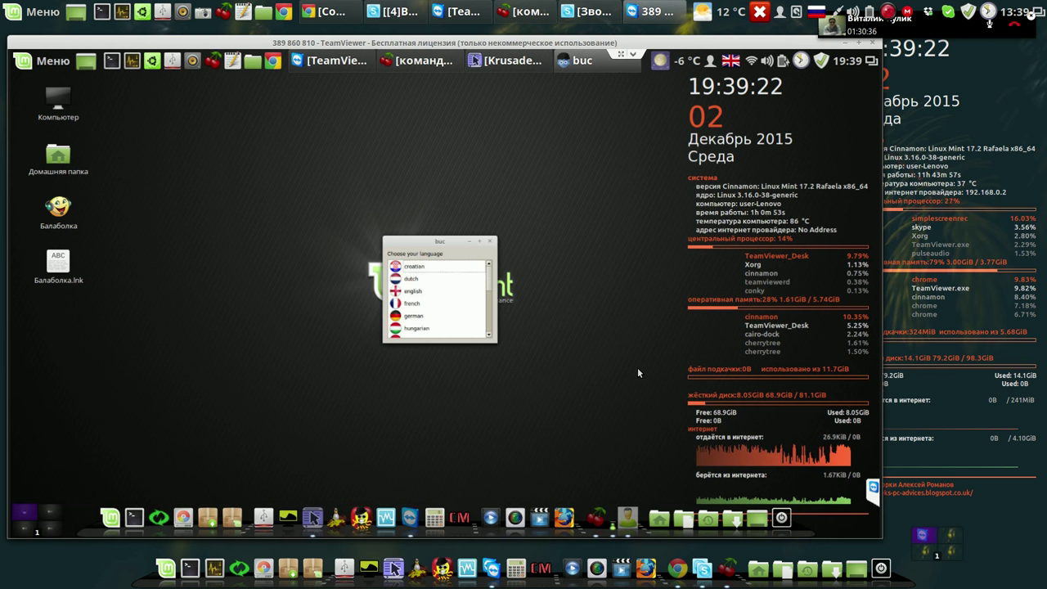
double_click(409, 293)
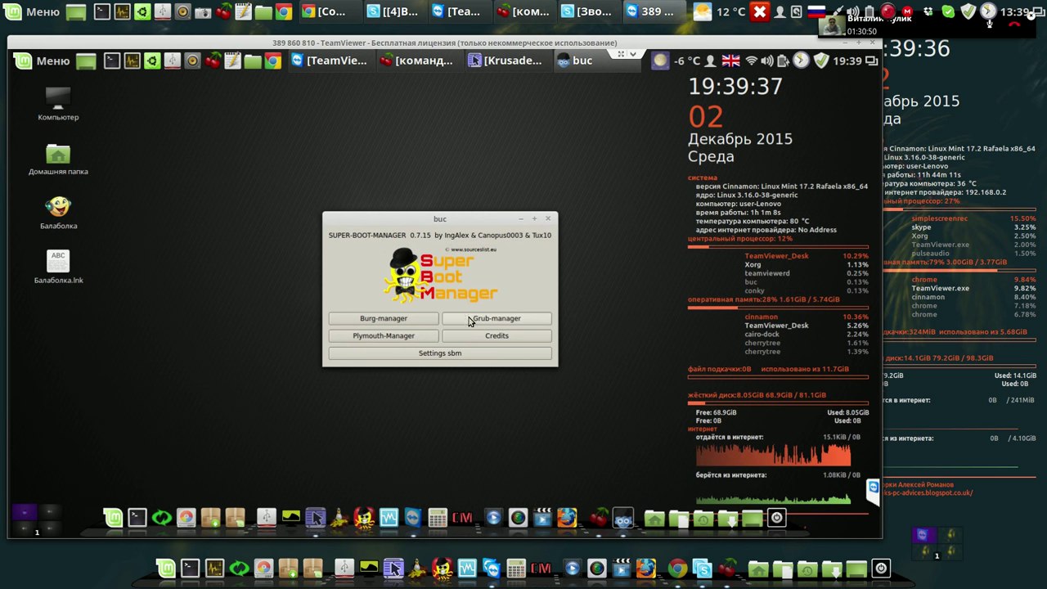
click(385, 319)
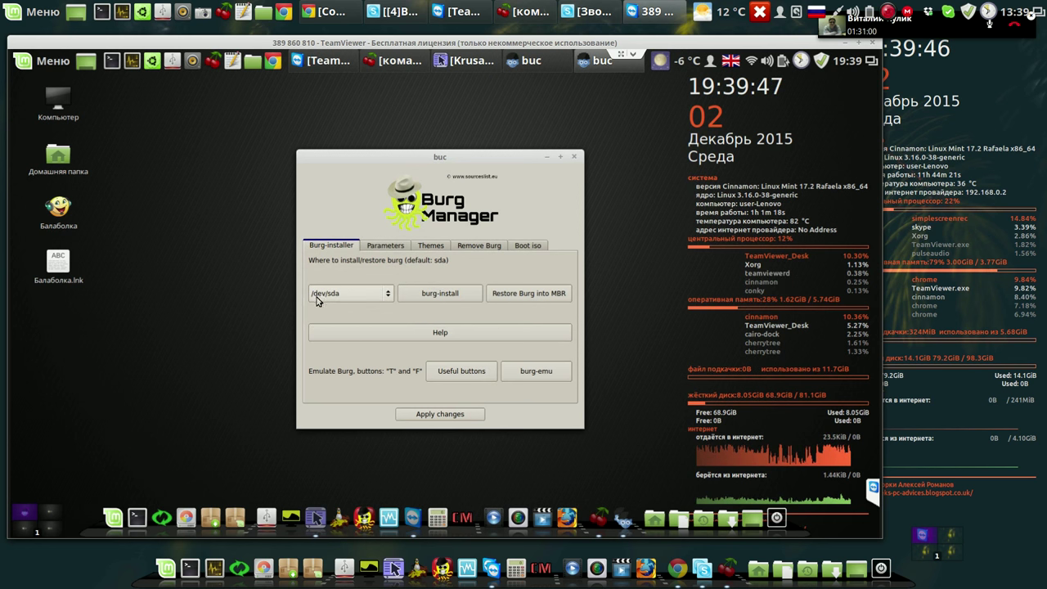
click(449, 295)
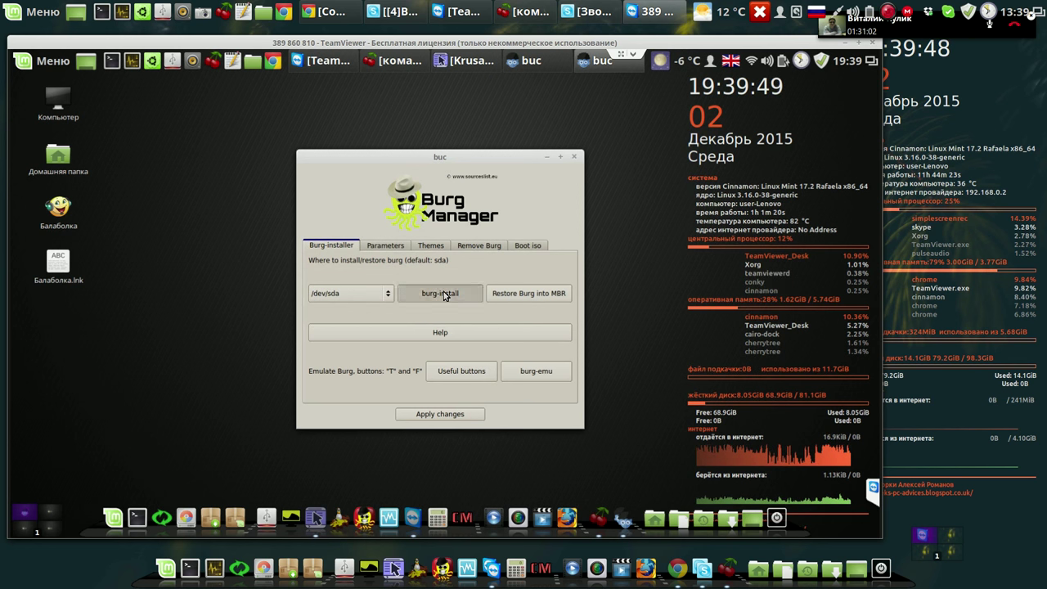
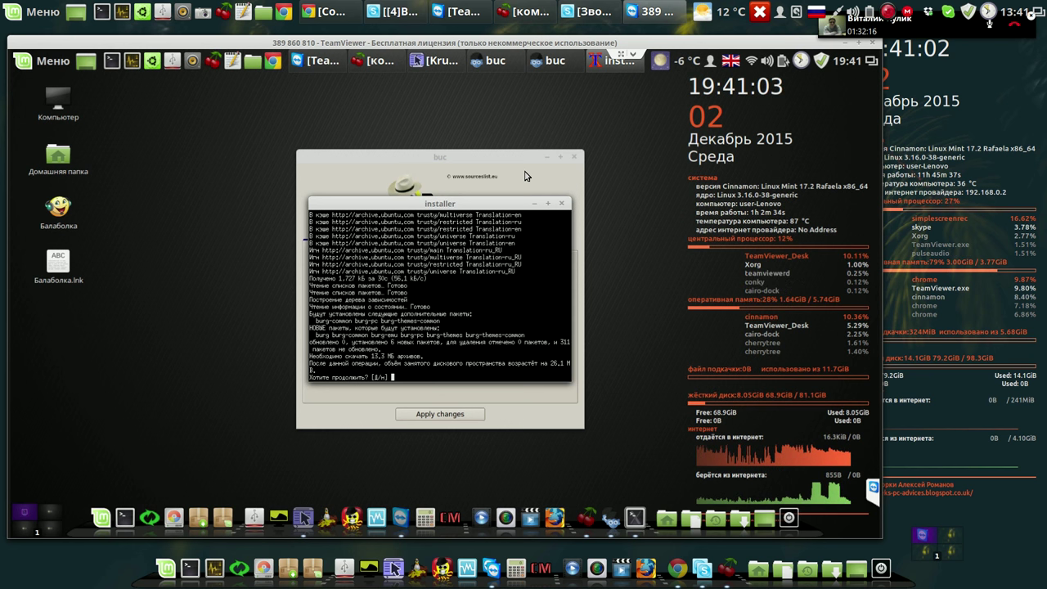
Answer y at the installer's continue prompt to download and install the BURG packages.
text(y)
key(Return)
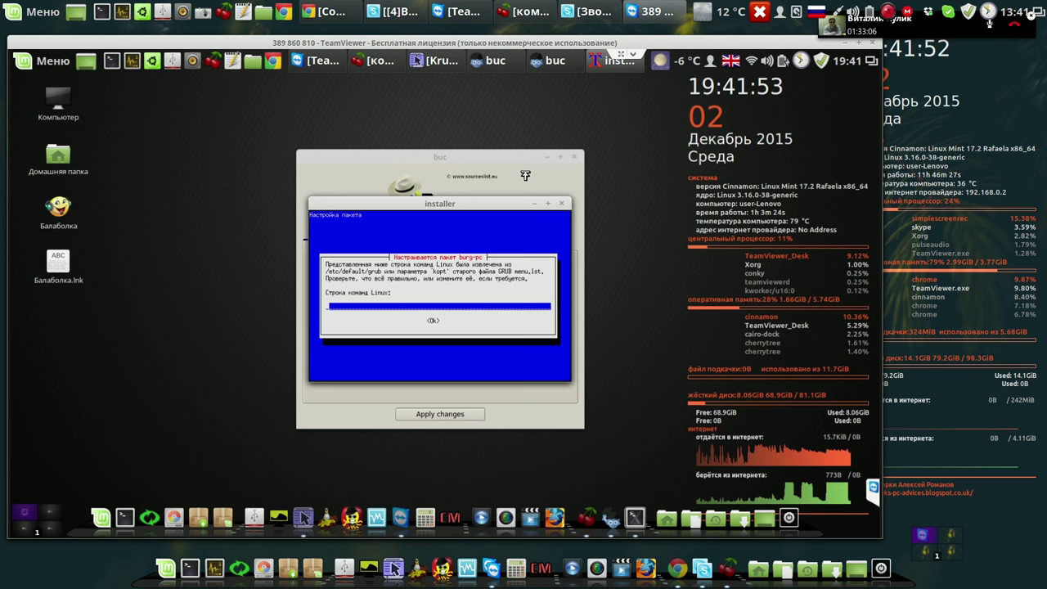
Clear the 'quiet splash' default kernel command line and choose /dev/sda as the BURG install device.
key(Return)
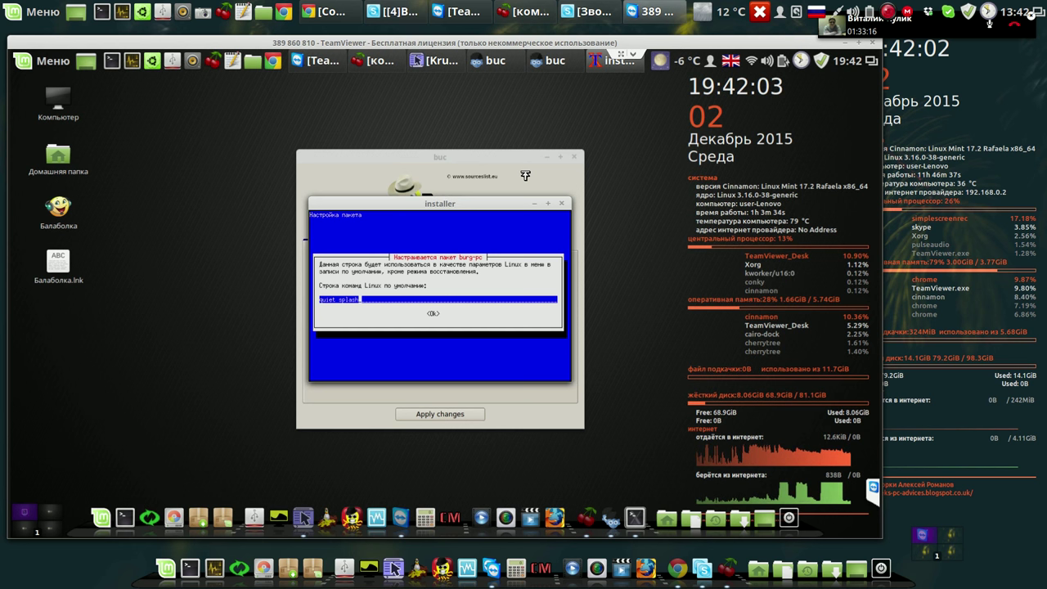
key(BackSpace)
key(BackSpace)
key(BackSpace)
key(BackSpace)
key(BackSpace)
key(BackSpace)
key(BackSpace)
key(BackSpace)
key(BackSpace)
key(BackSpace)
key(BackSpace)
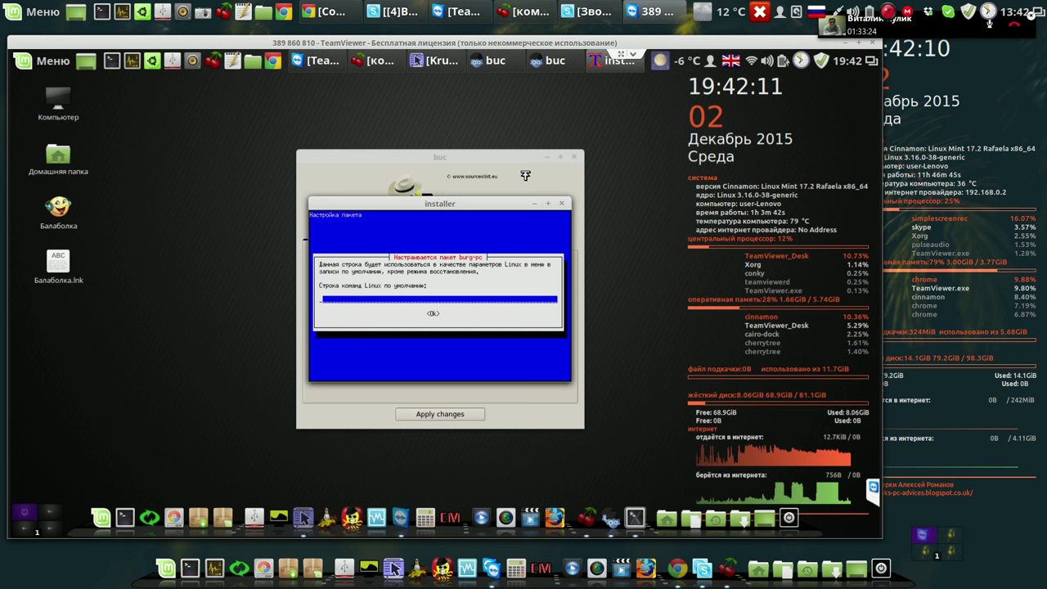
key(Return)
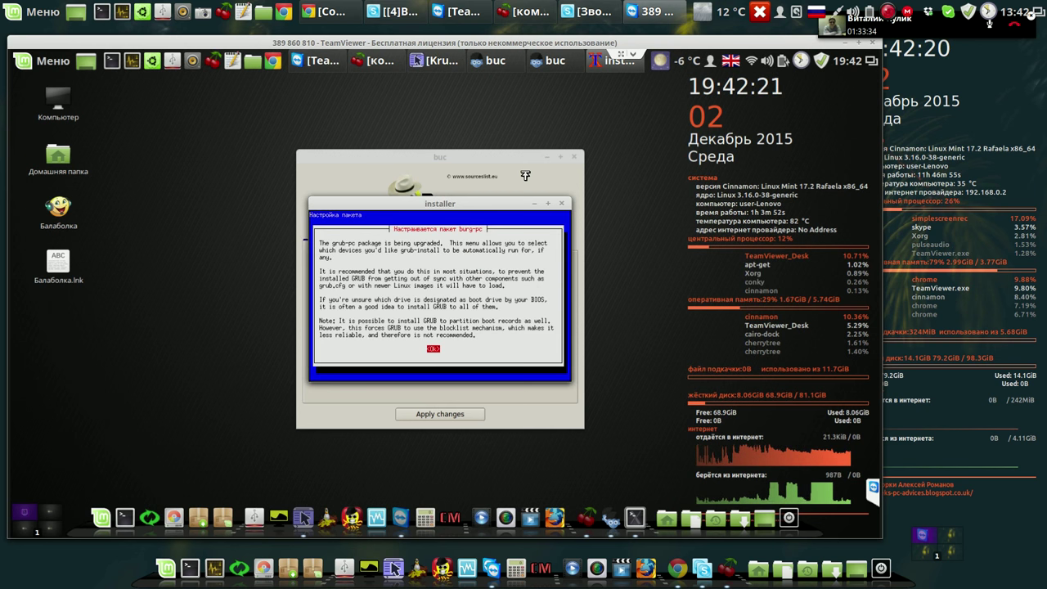
key(Return)
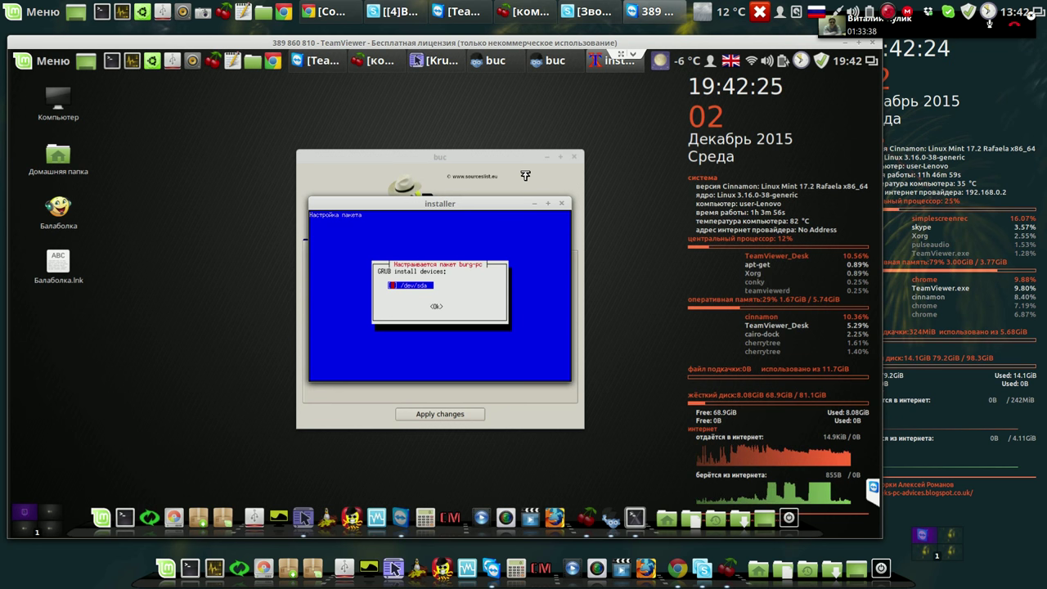
key(Return)
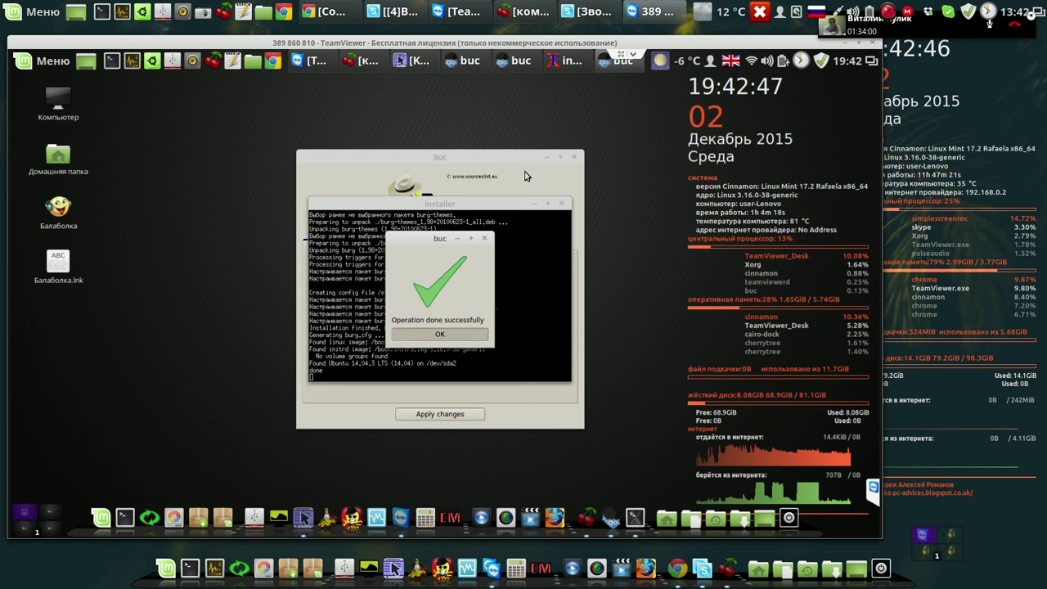
Dismiss the success message and preview the new BURG boot menu in burg-emu twice.
key(Return)
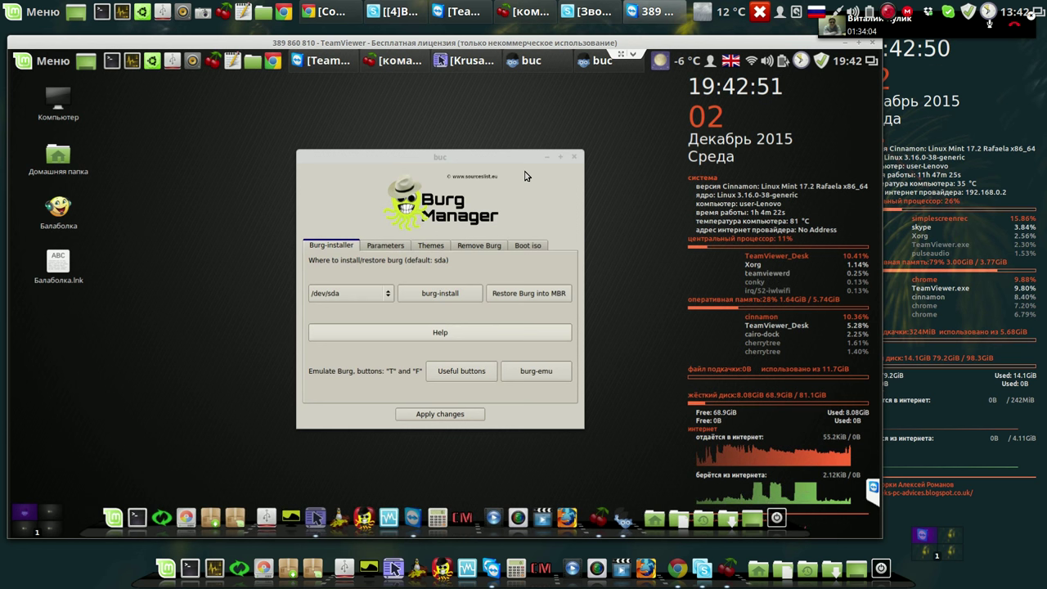
click(537, 373)
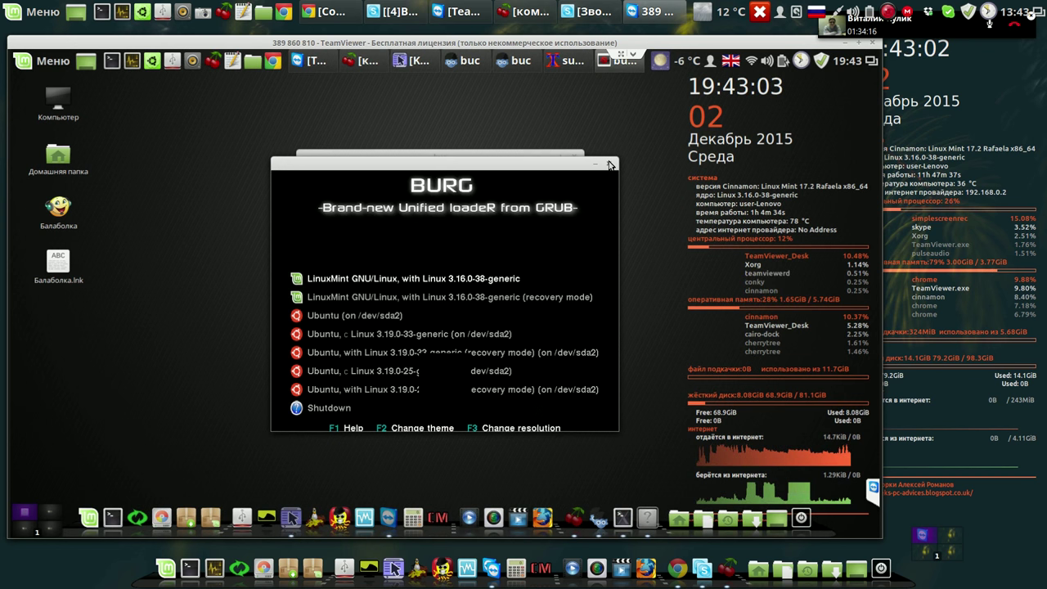
click(609, 164)
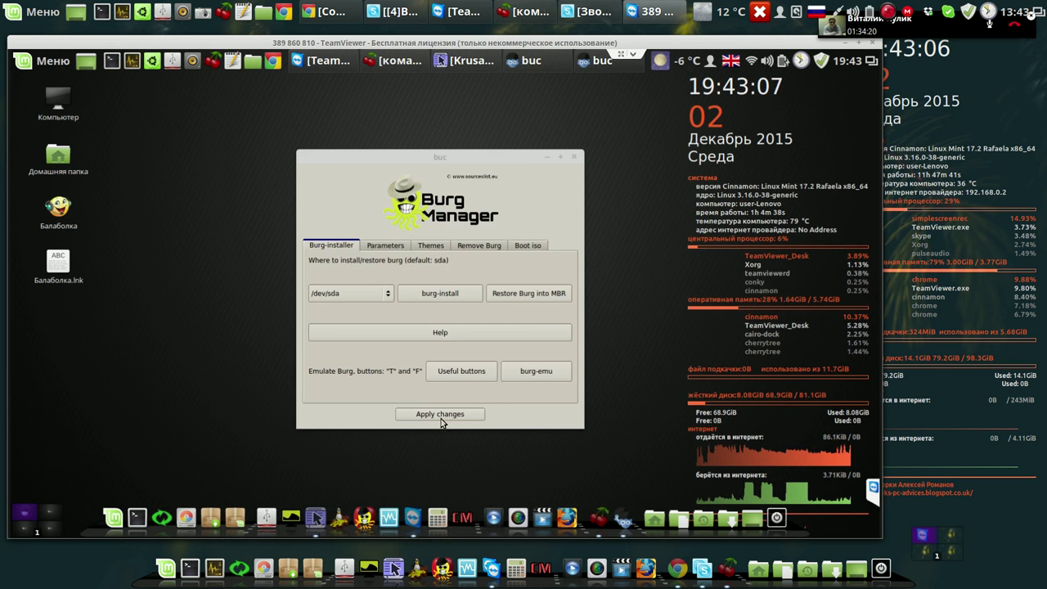
click(537, 373)
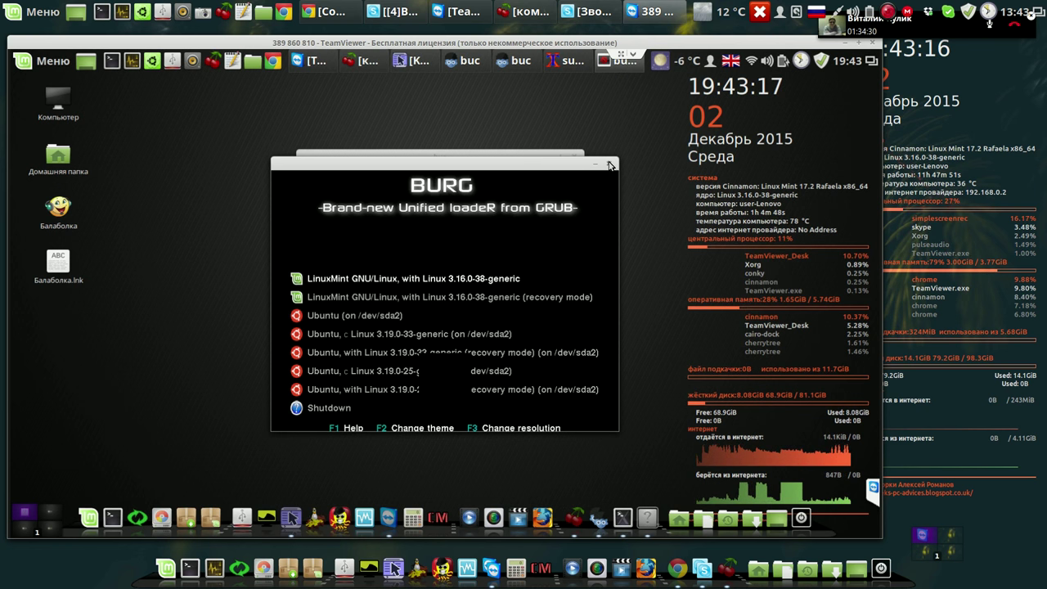
click(608, 166)
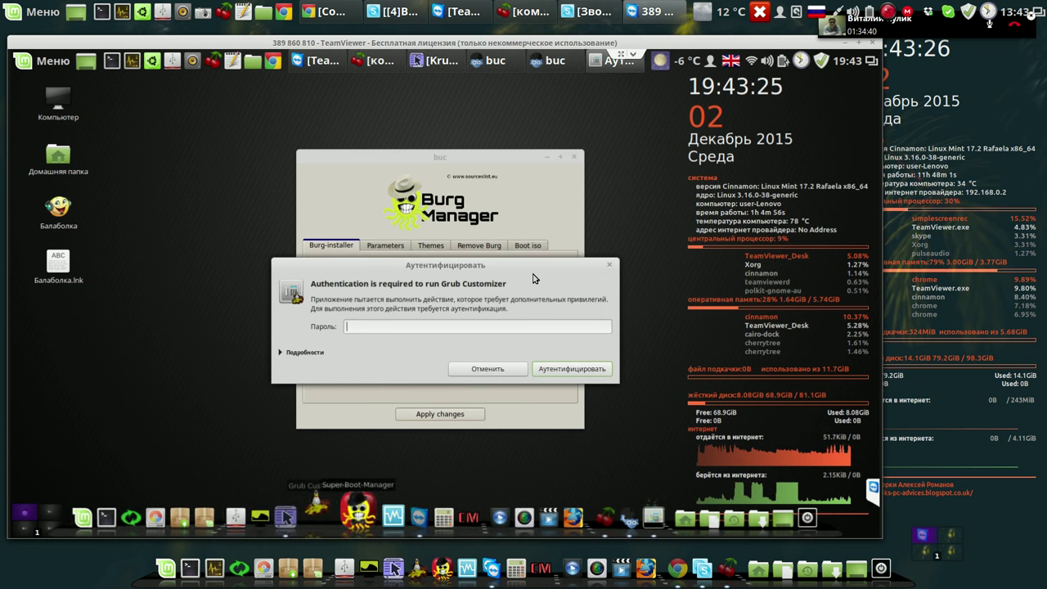
Authenticate with the account password and choose to configure BURG instead of GRUB2.
text(1***)
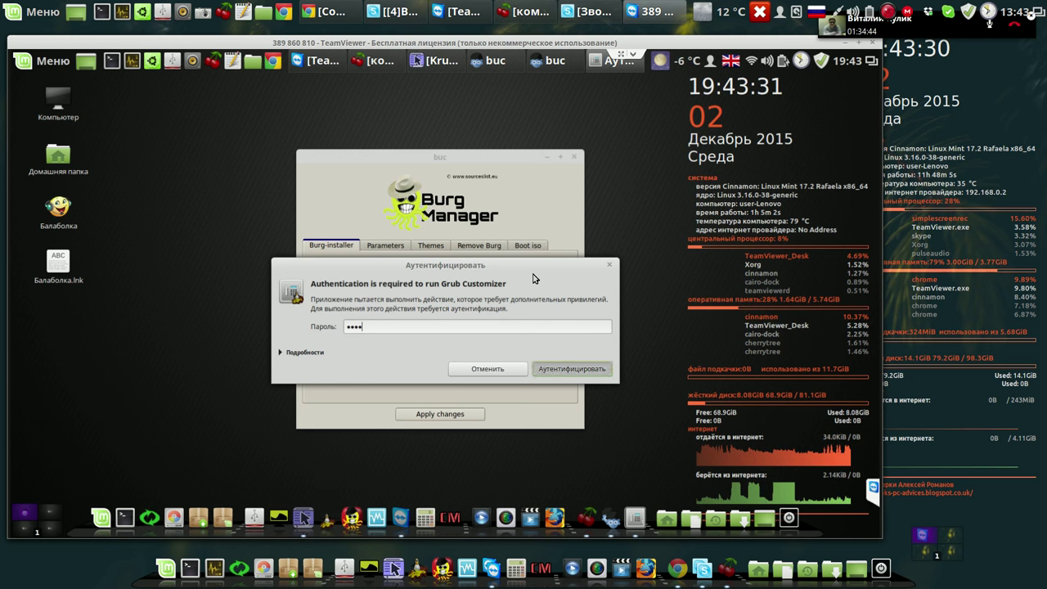
key(Return)
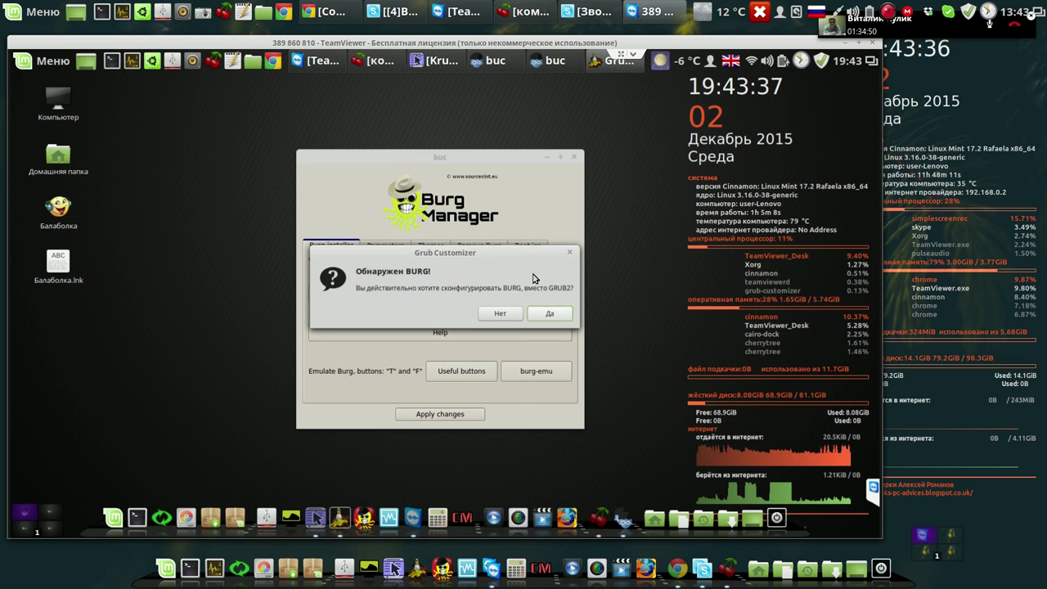
key(Return)
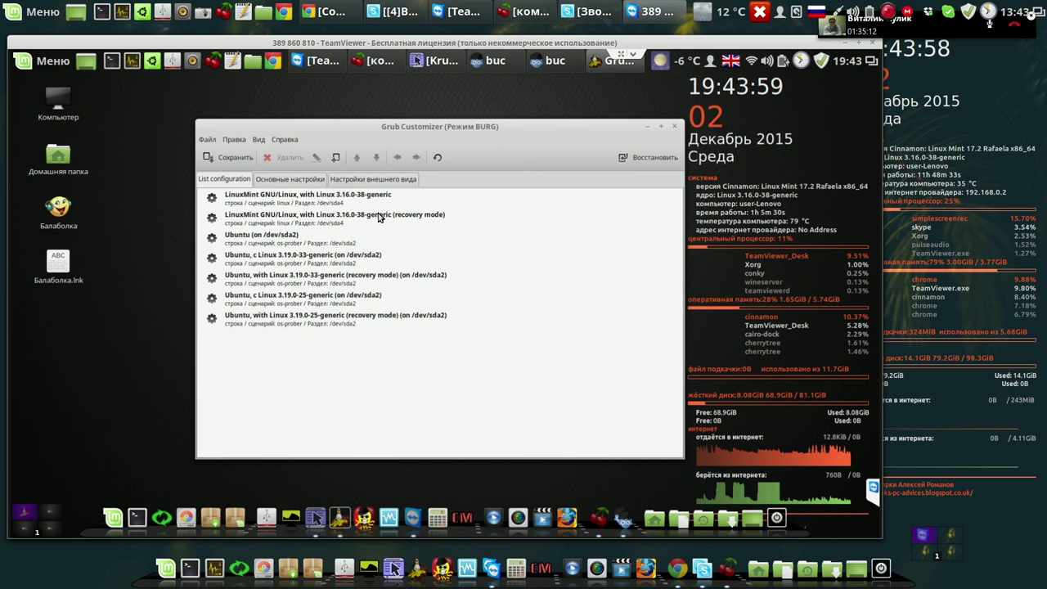
Launch GParted with the account password and move its window up and to the right.
click(187, 524)
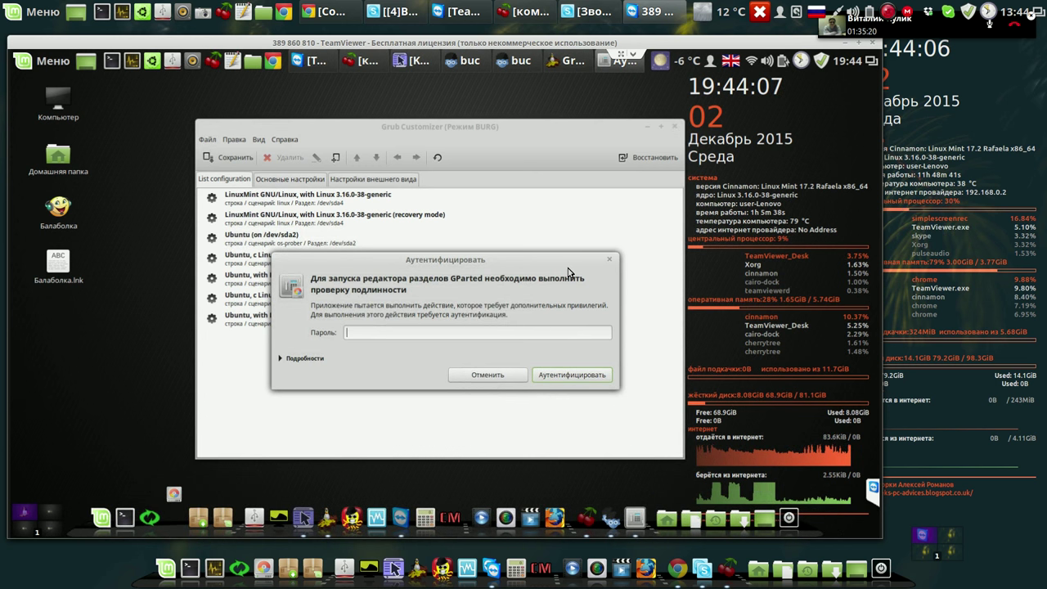
text(••••)
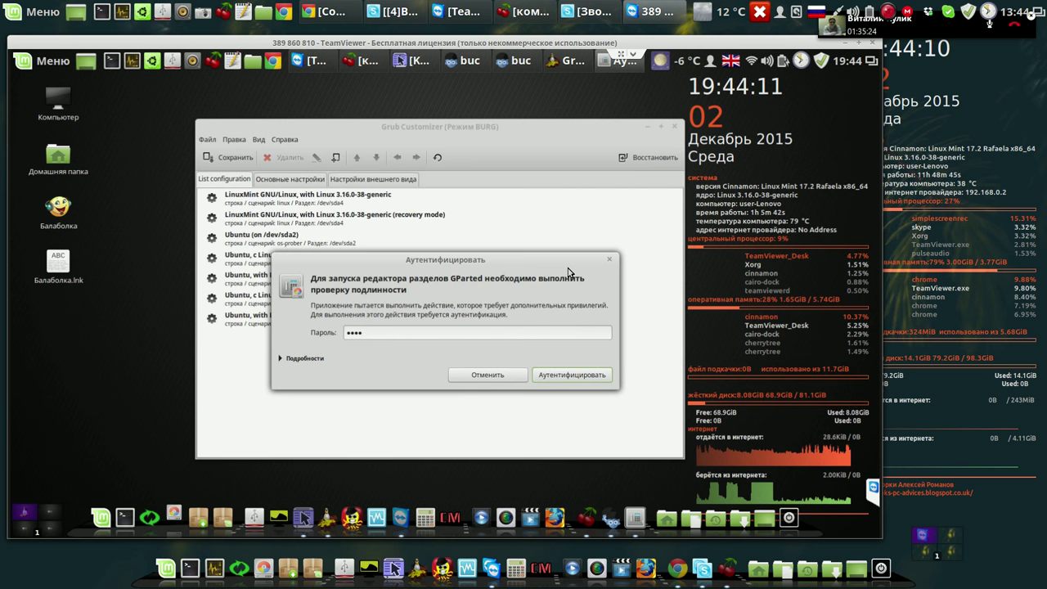
key(Return)
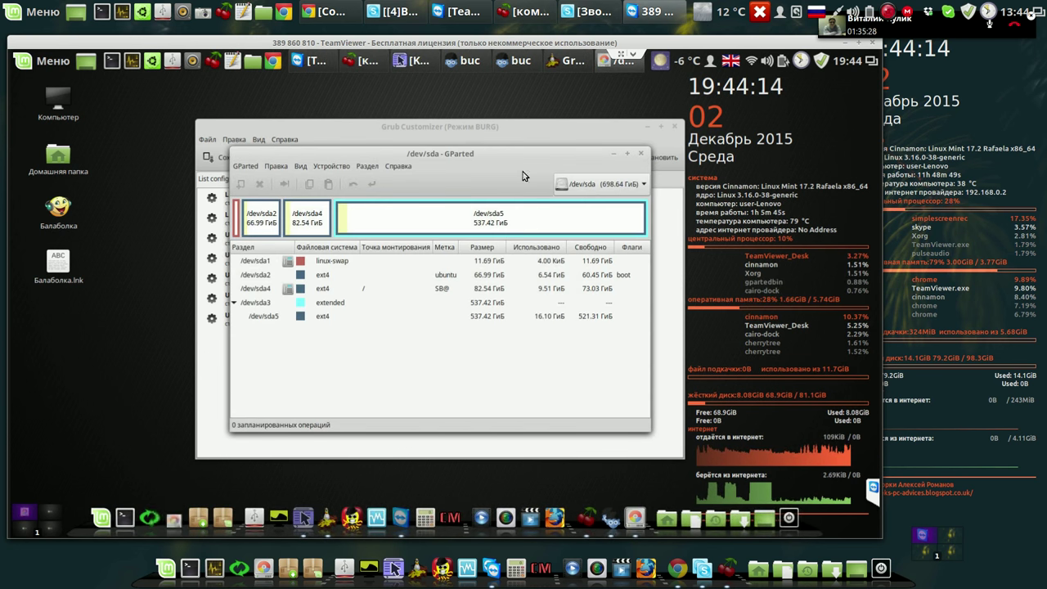
drag(486, 155, 702, 133)
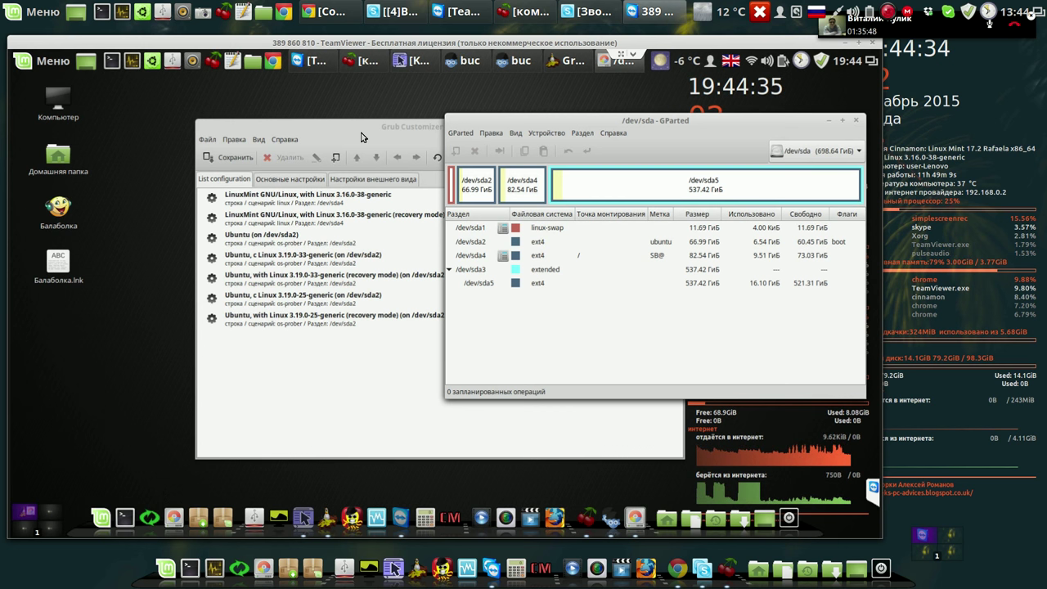
Remove the recovery-mode and extra kernel entries from the BURG boot list.
click(364, 136)
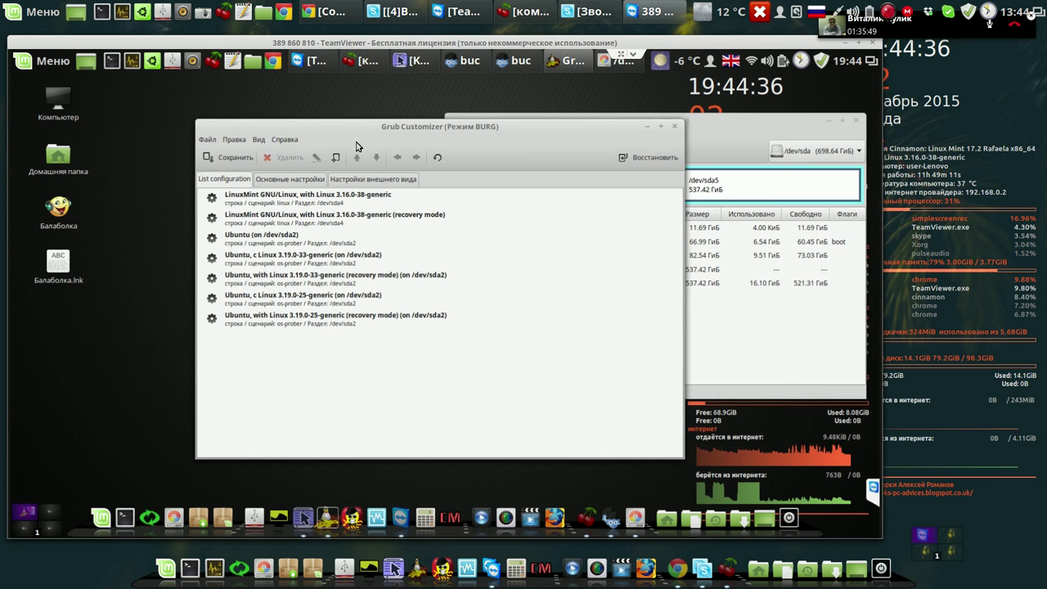
click(334, 221)
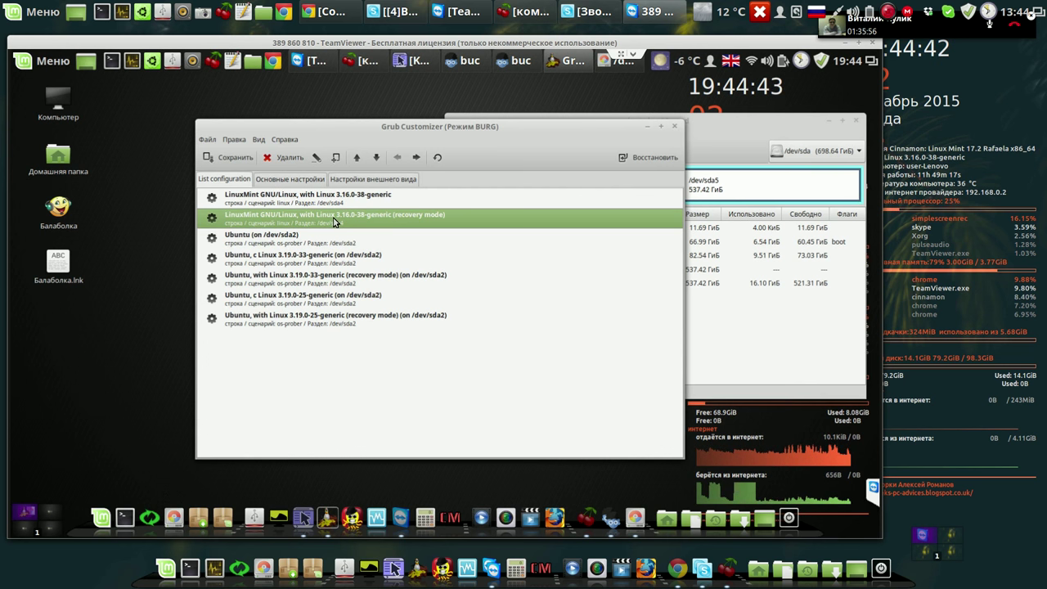
key(shift+Down)
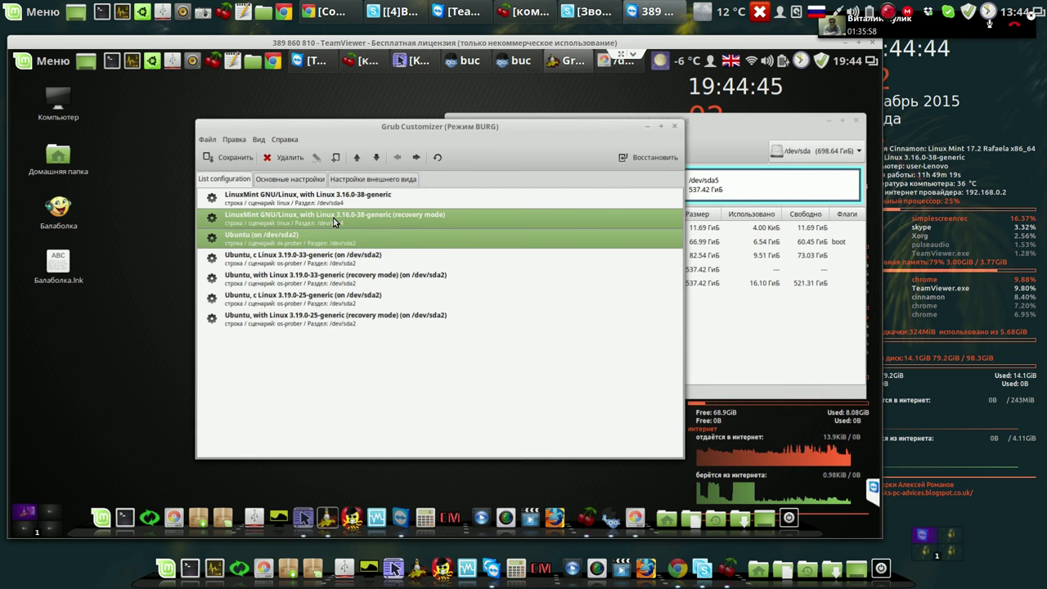
right_click(335, 221)
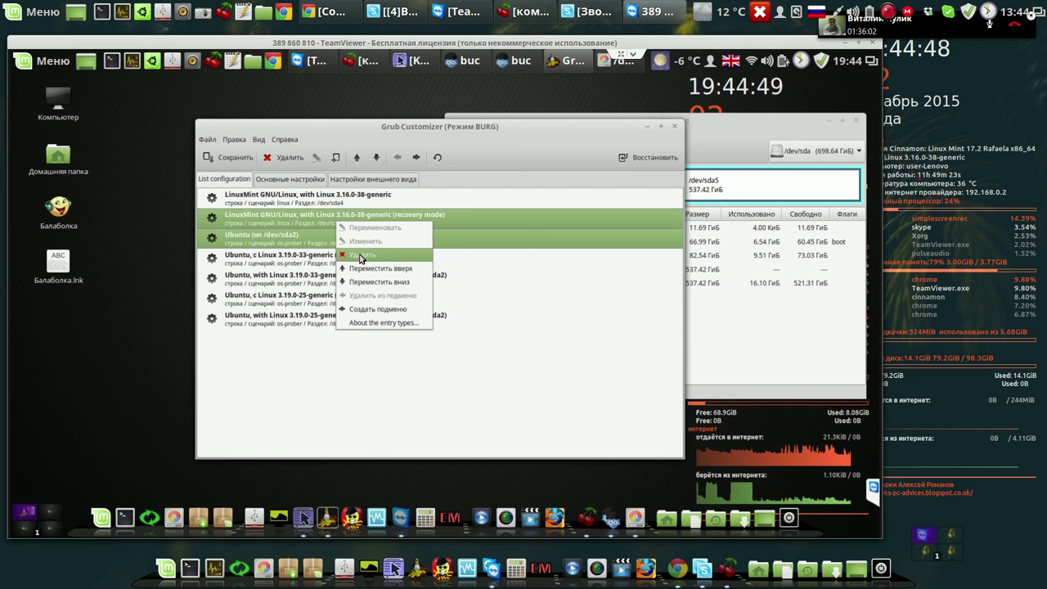
click(360, 255)
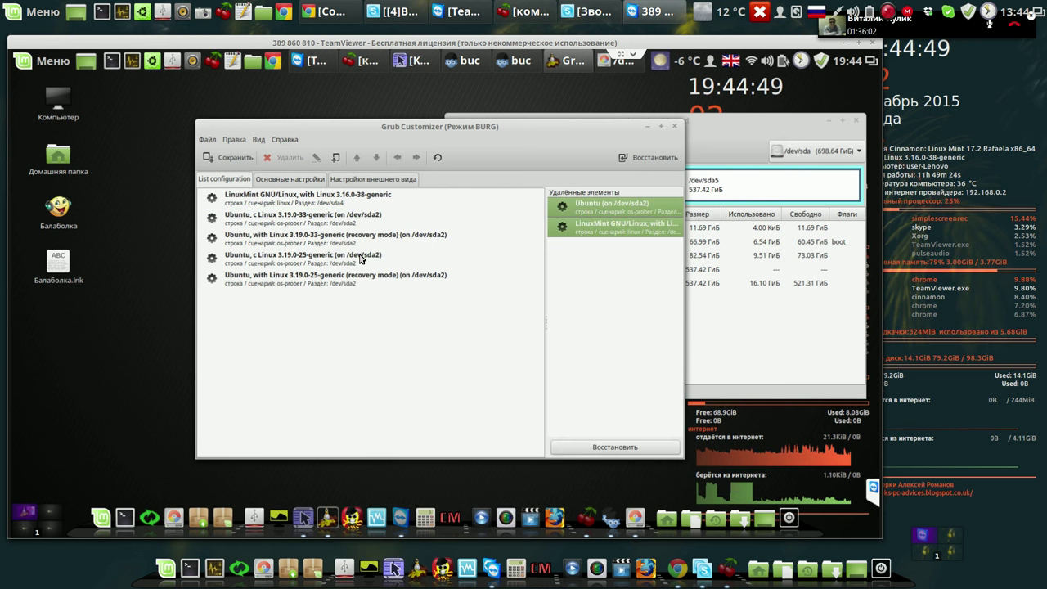
click(321, 239)
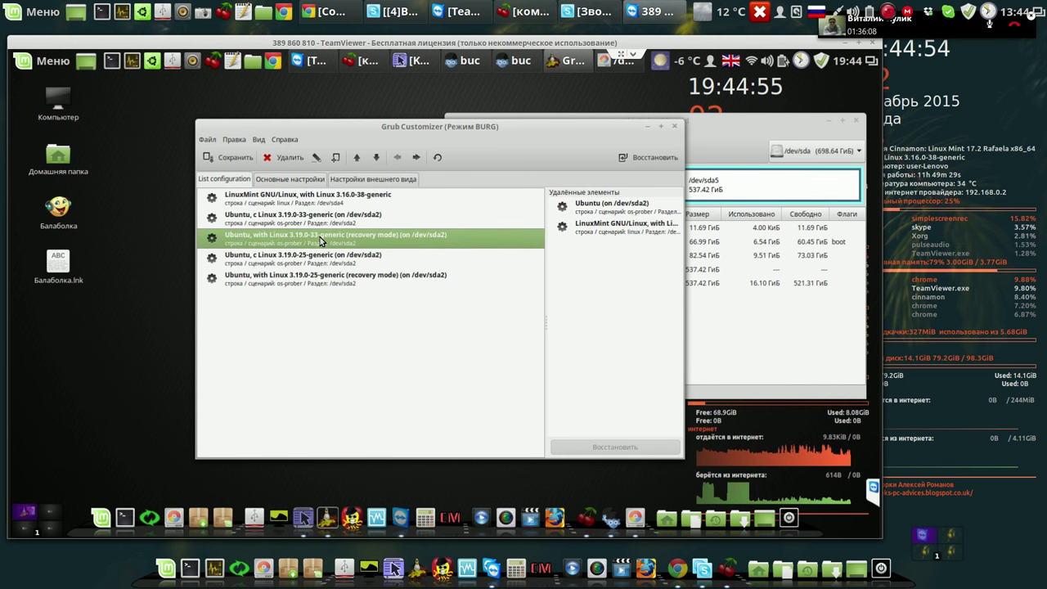
key(shift+End)
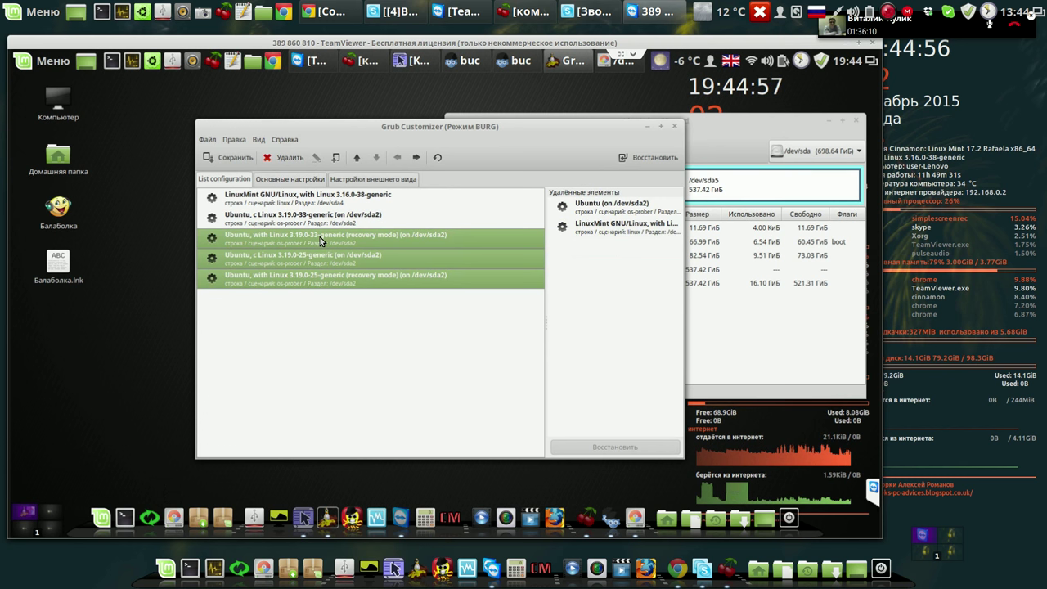
click(295, 158)
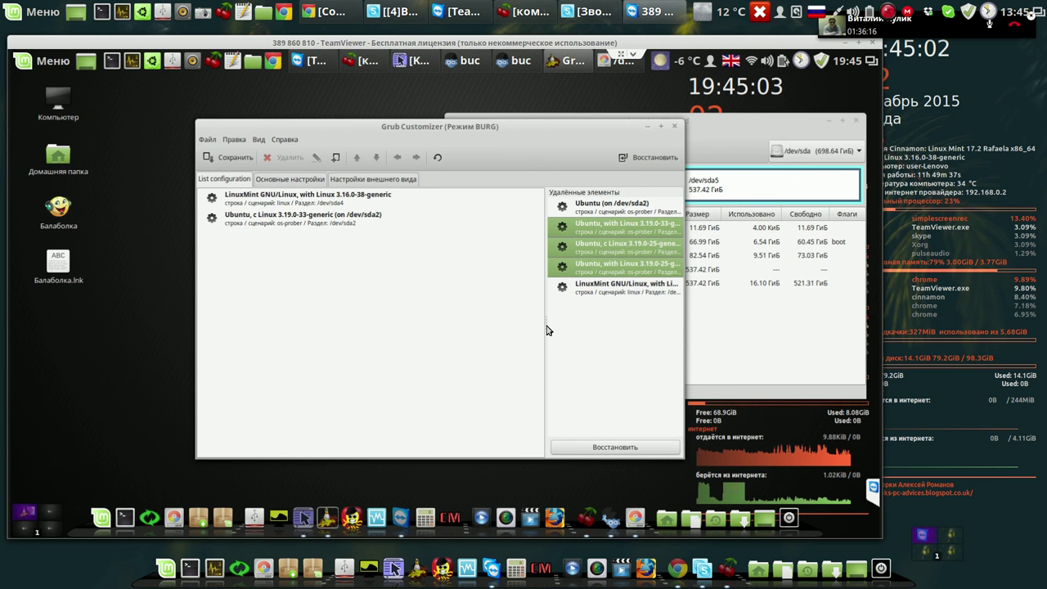
Restore Ubuntu (on /dev/sda2) from the removed items and delete the Ubuntu 3.19.0-33 entry.
drag(496, 327, 494, 327)
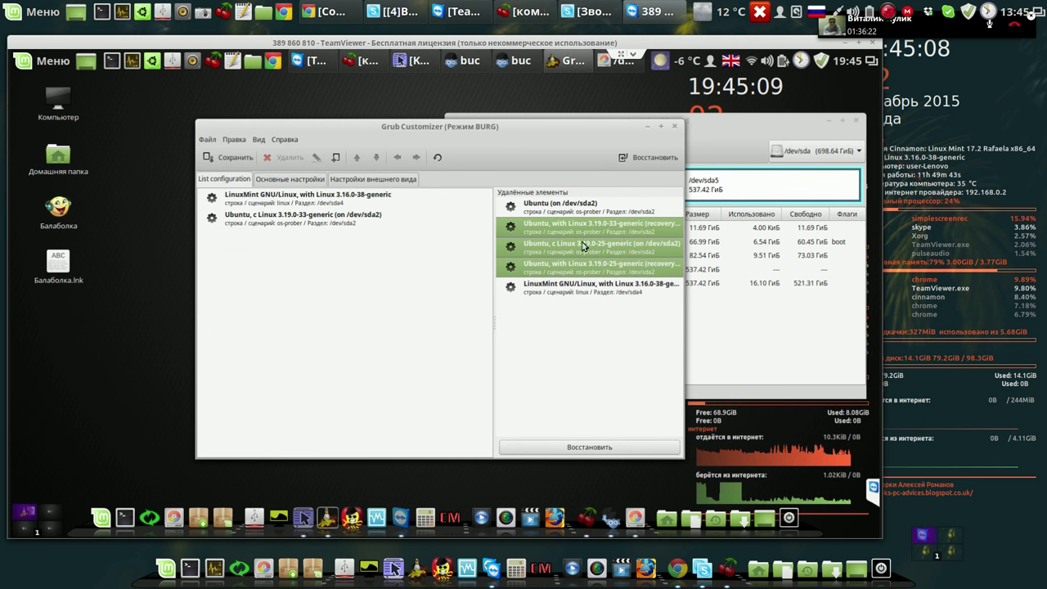
click(582, 206)
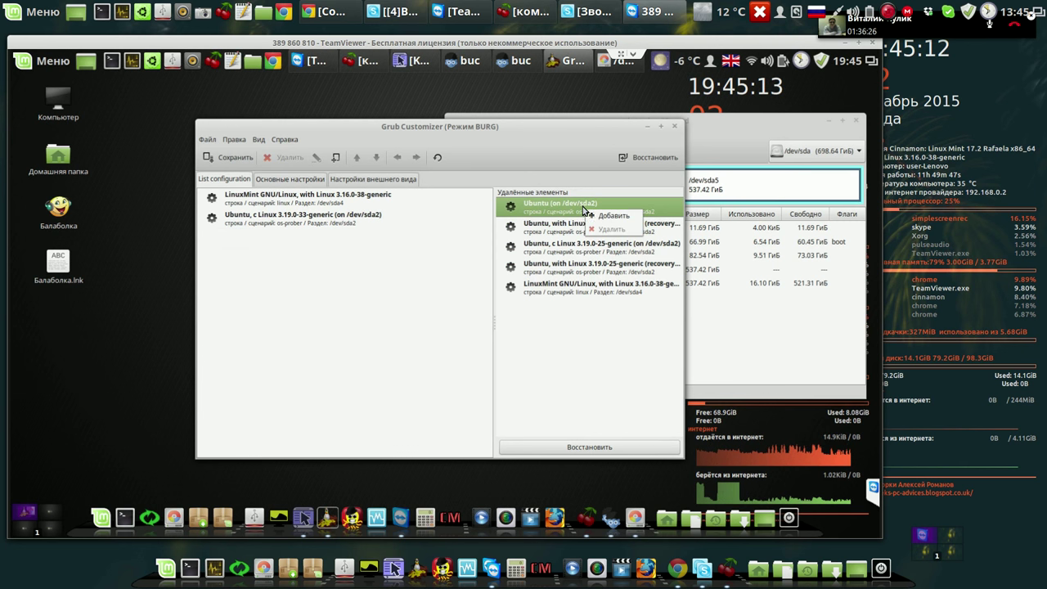
drag(594, 214, 365, 214)
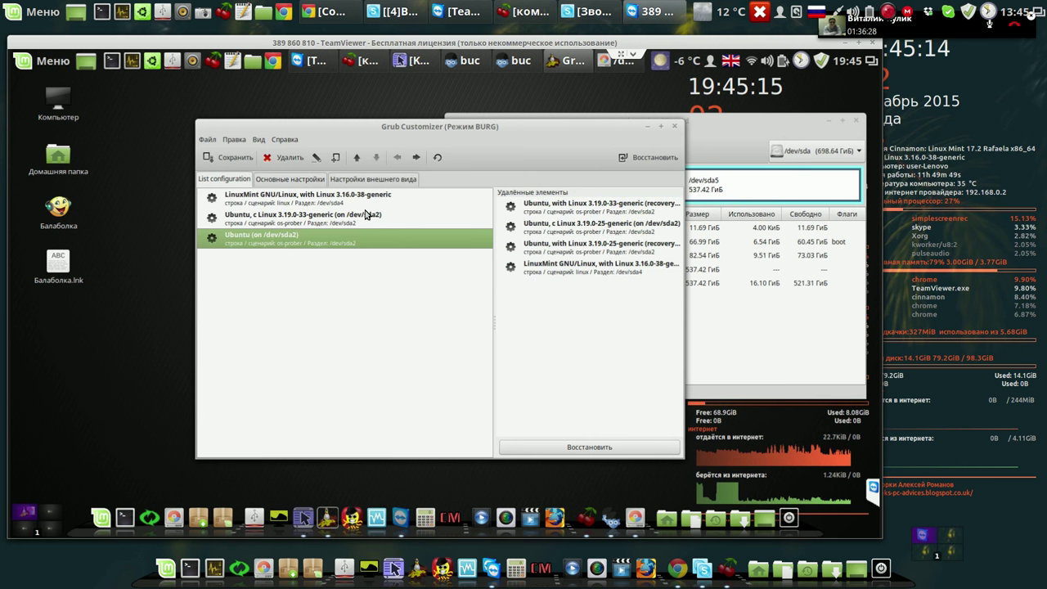
click(333, 219)
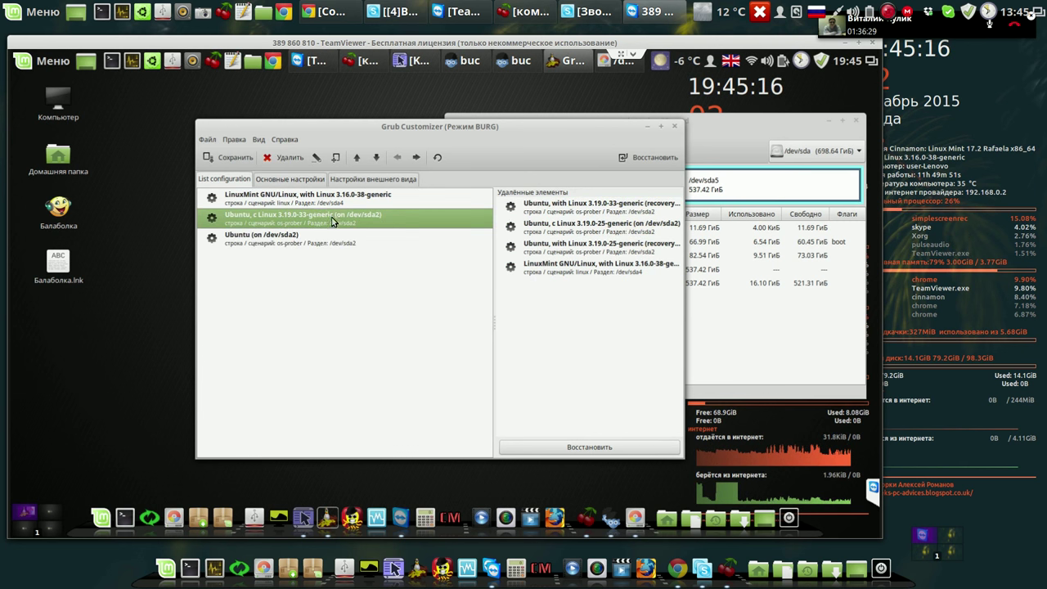
click(274, 161)
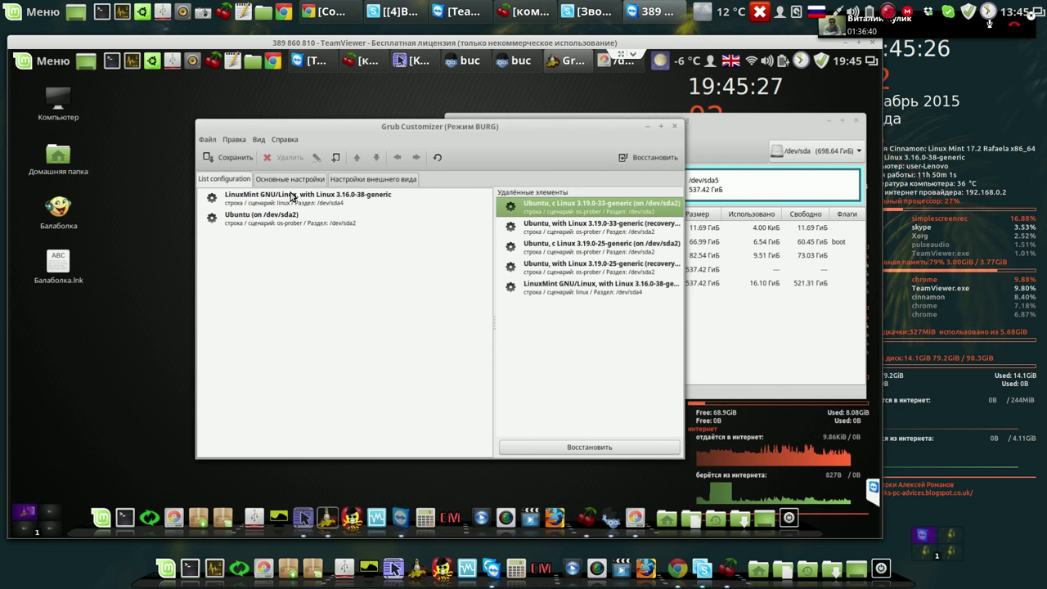
Rename the LinuxMint entry to 'Linux Mint', deleting its kernel details.
click(291, 195)
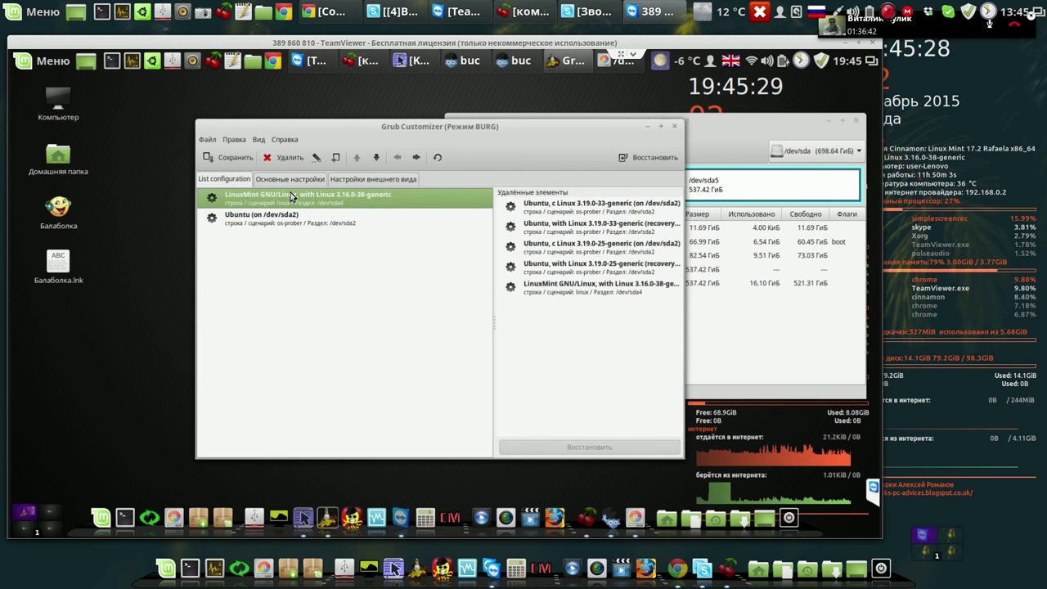
right_click(290, 193)
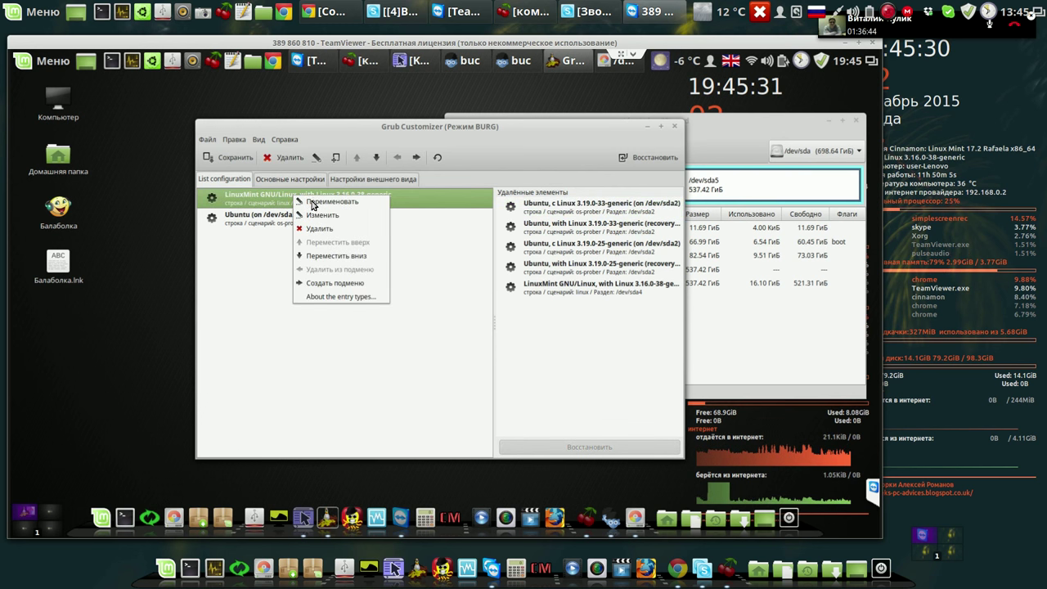
click(312, 202)
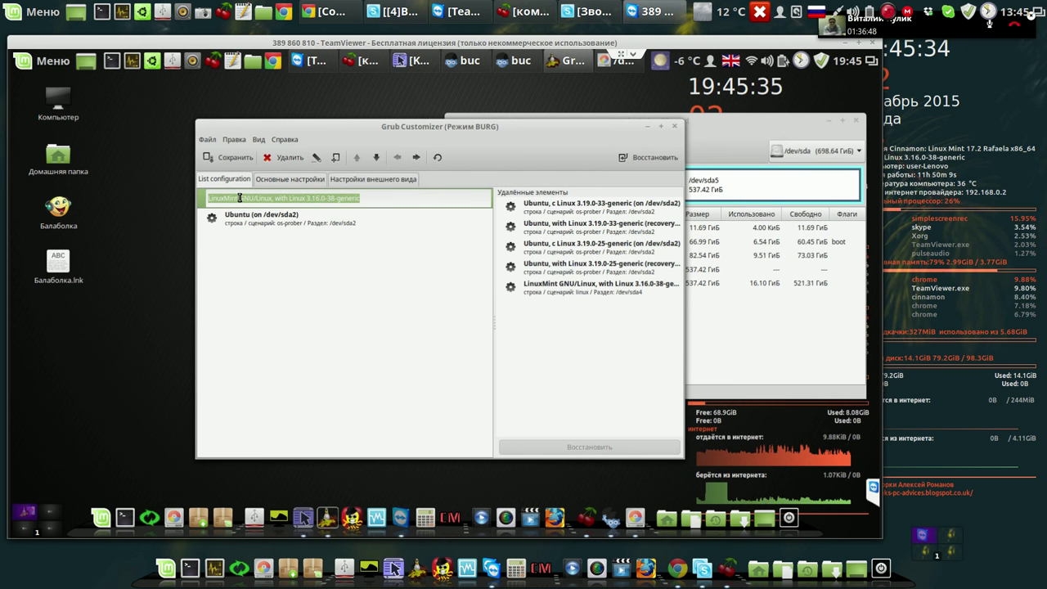
click(240, 198)
drag(312, 198, 391, 200)
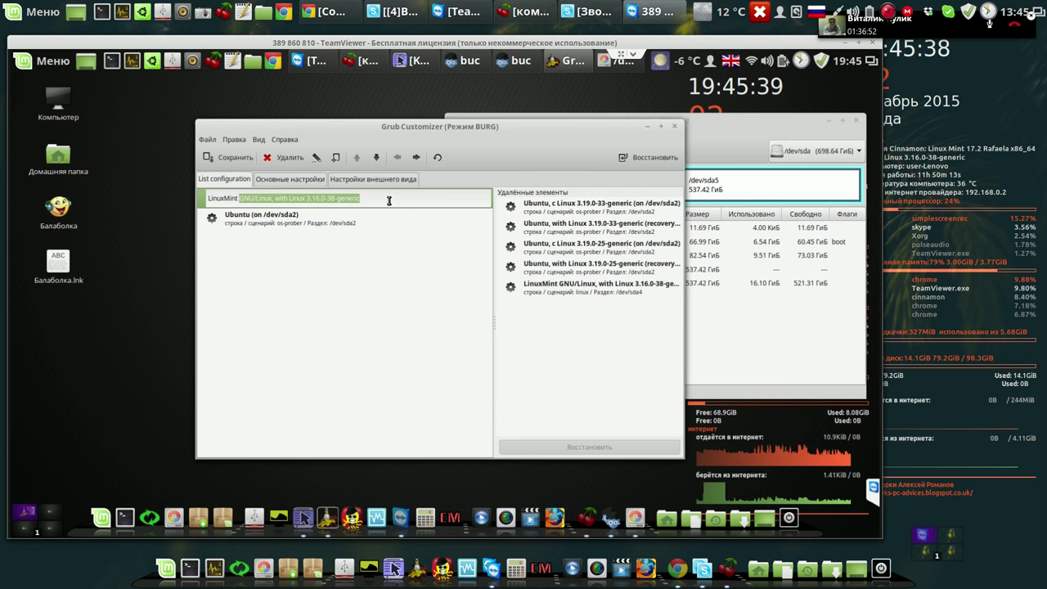
key(BackSpace)
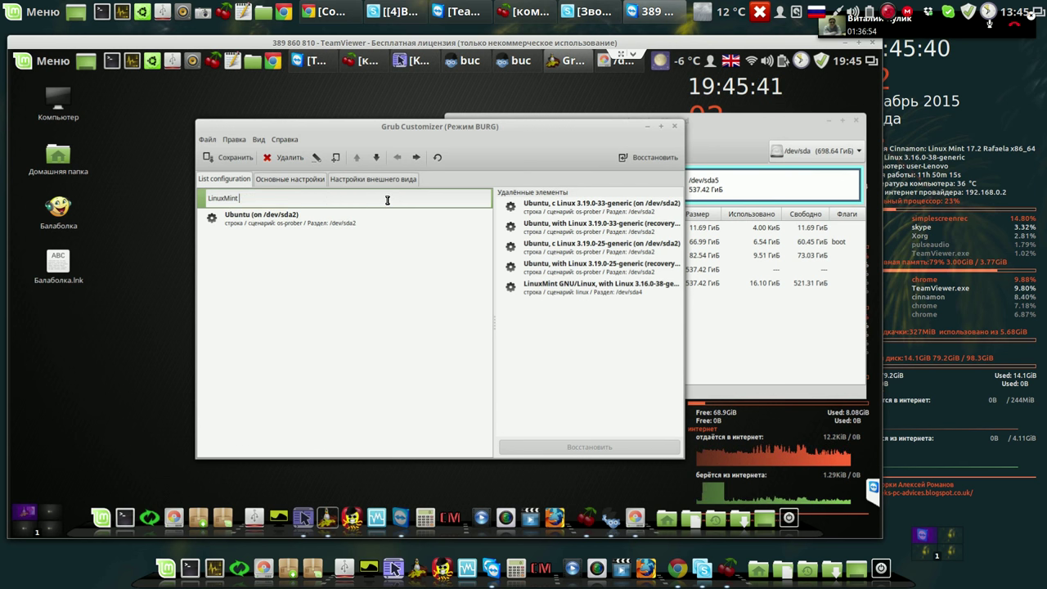
key(Left)
key(Left)
key(Left)
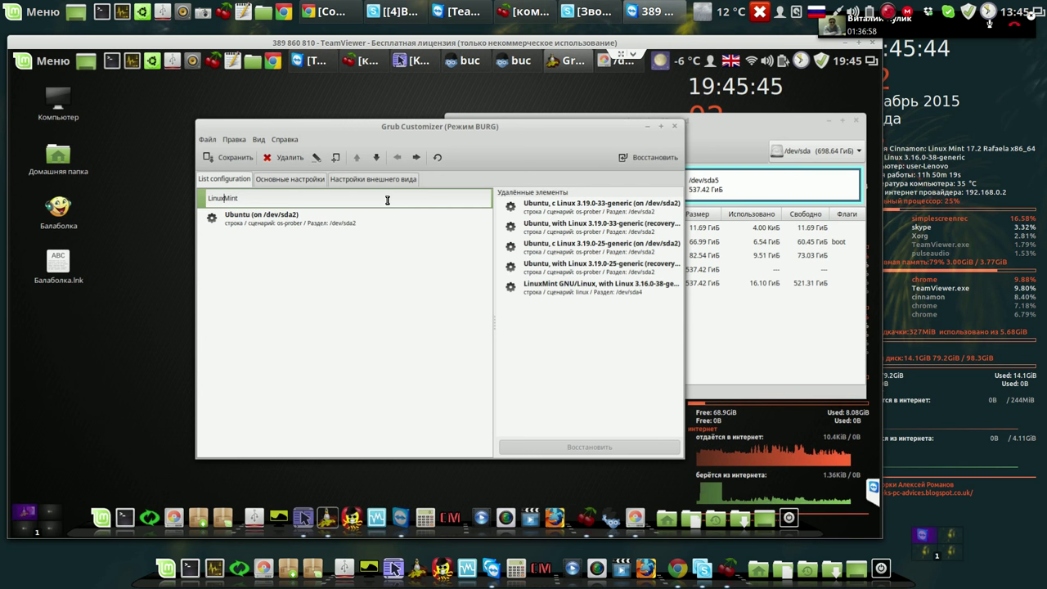
key(End)
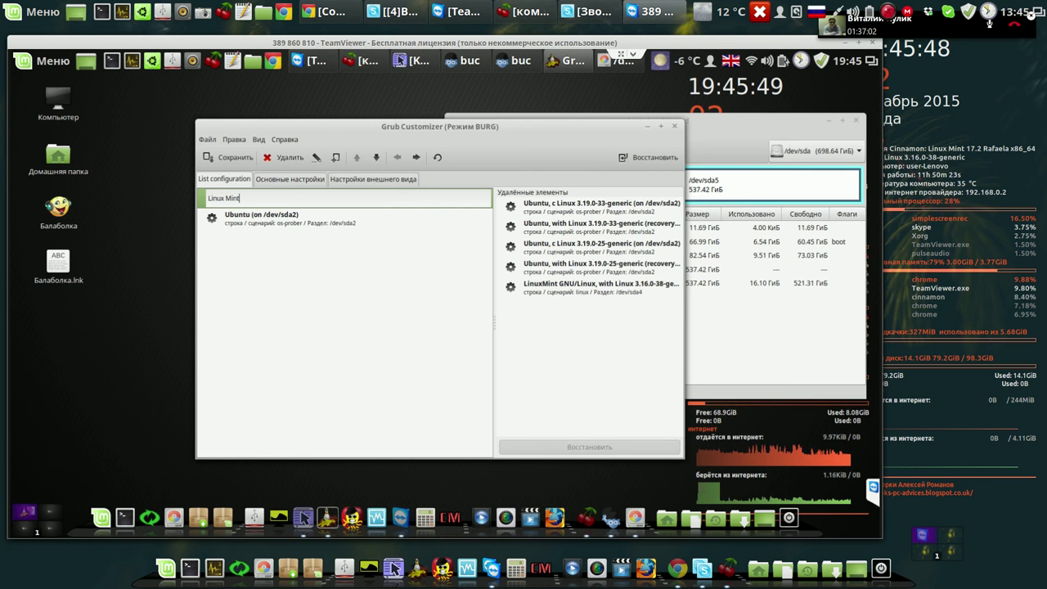
key(Return)
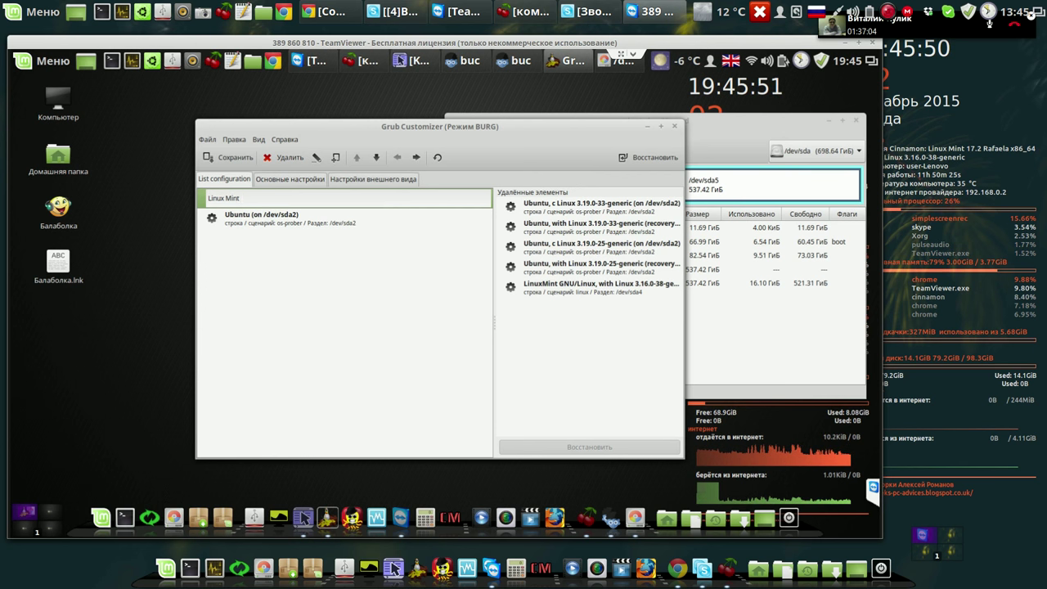
Switch to the English layout and extend the name to 'Linux Mint Cinnamon'.
text(ш)
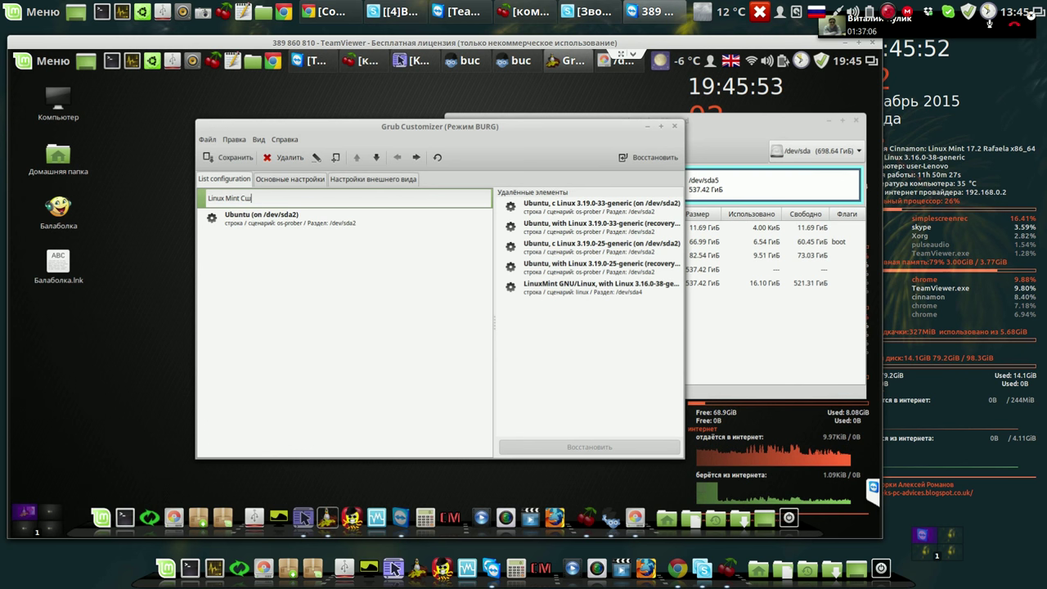
text(ттфьщ)
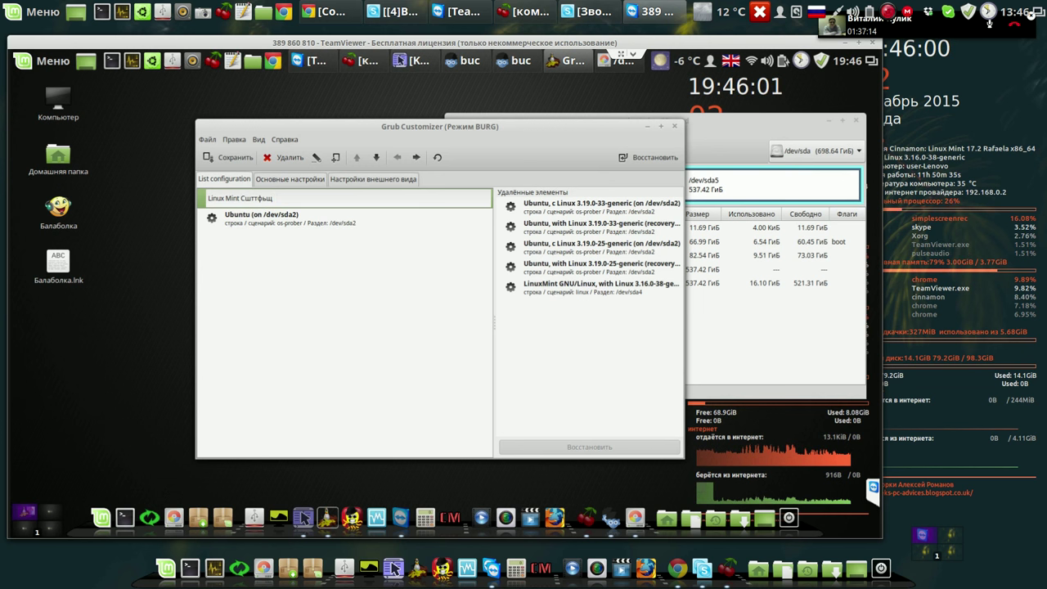
key(alt+shift)
key(Return)
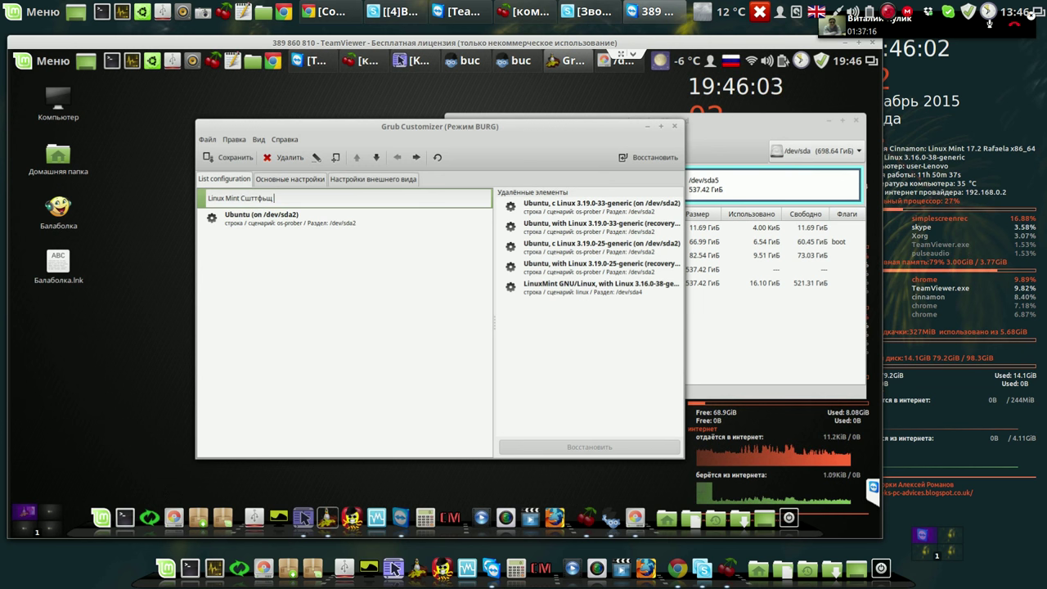
key(BackSpace)
key(BackSpace)
key(BackSpace)
key(BackSpace)
key(BackSpace)
key(BackSpace)
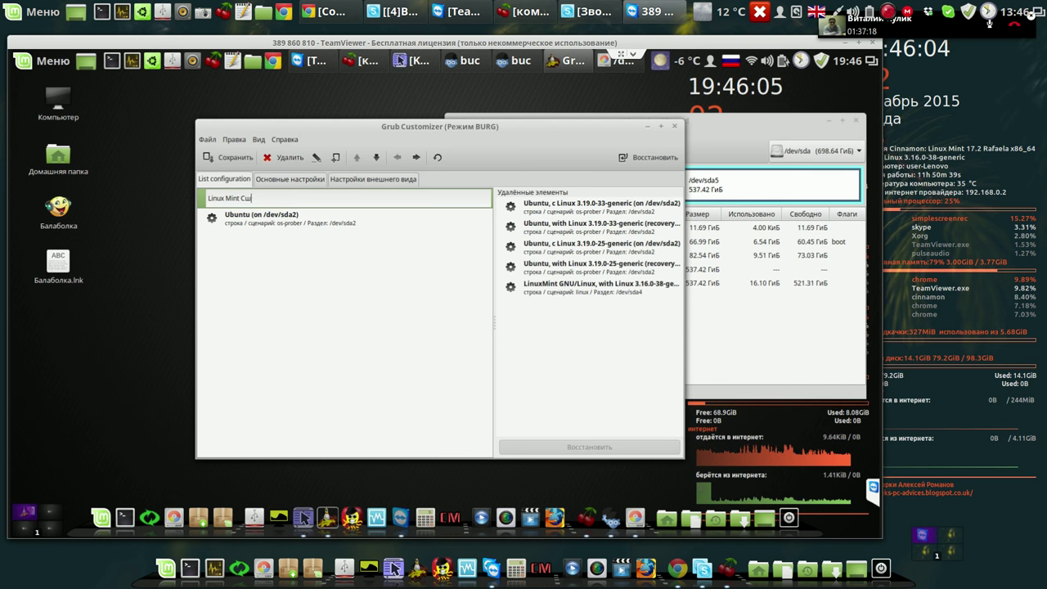
key(BackSpace)
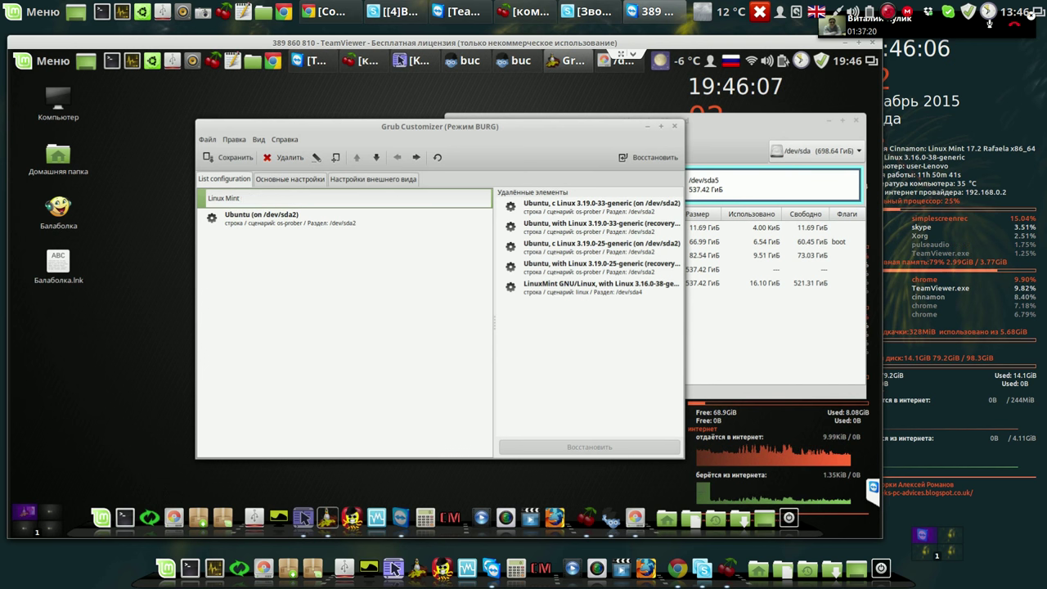
text(Ci)
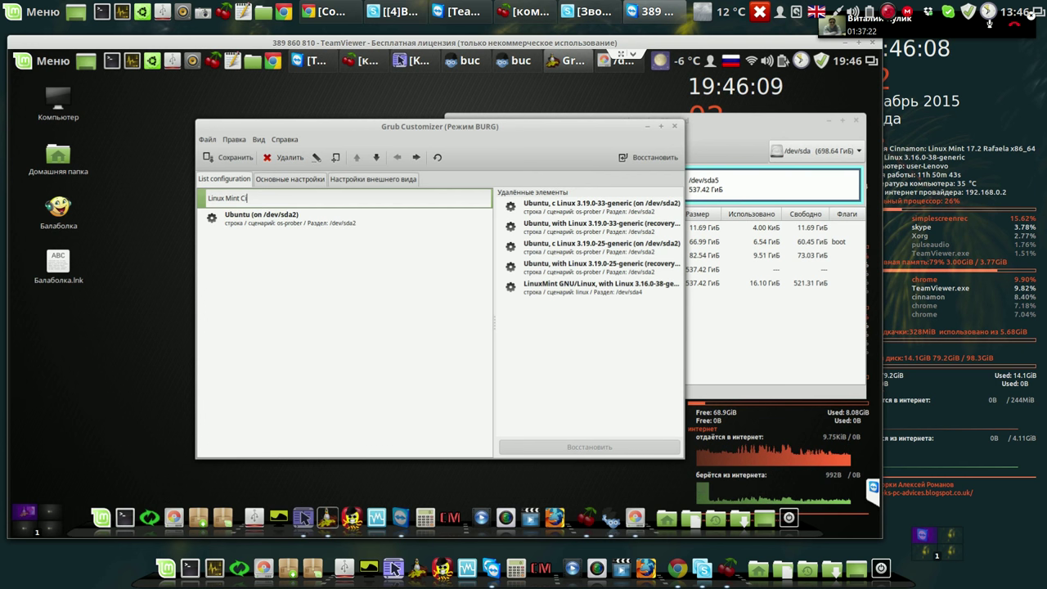
text(nnamo)
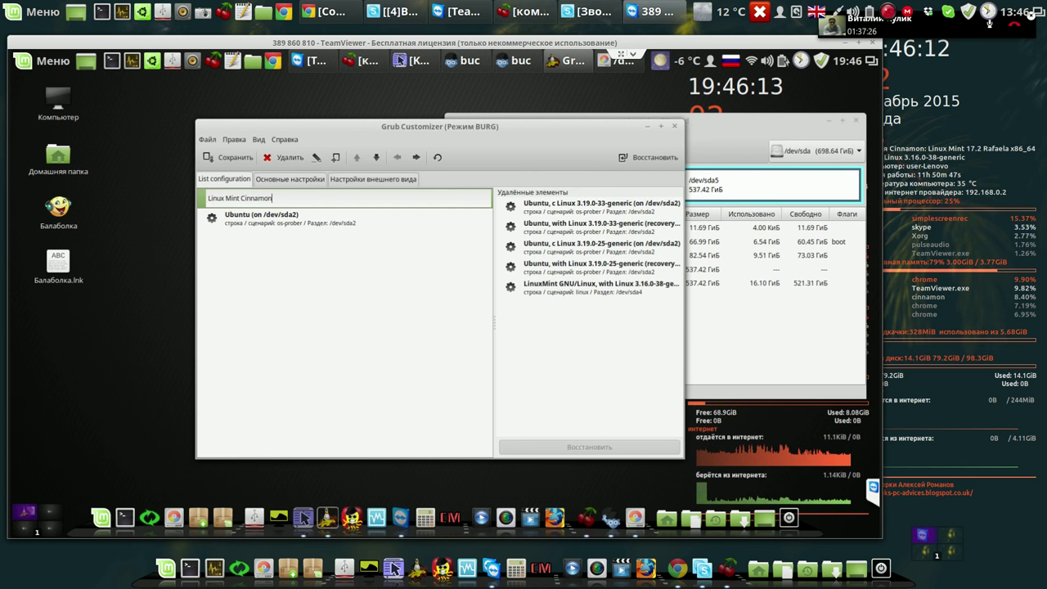
text(n)
key(Return)
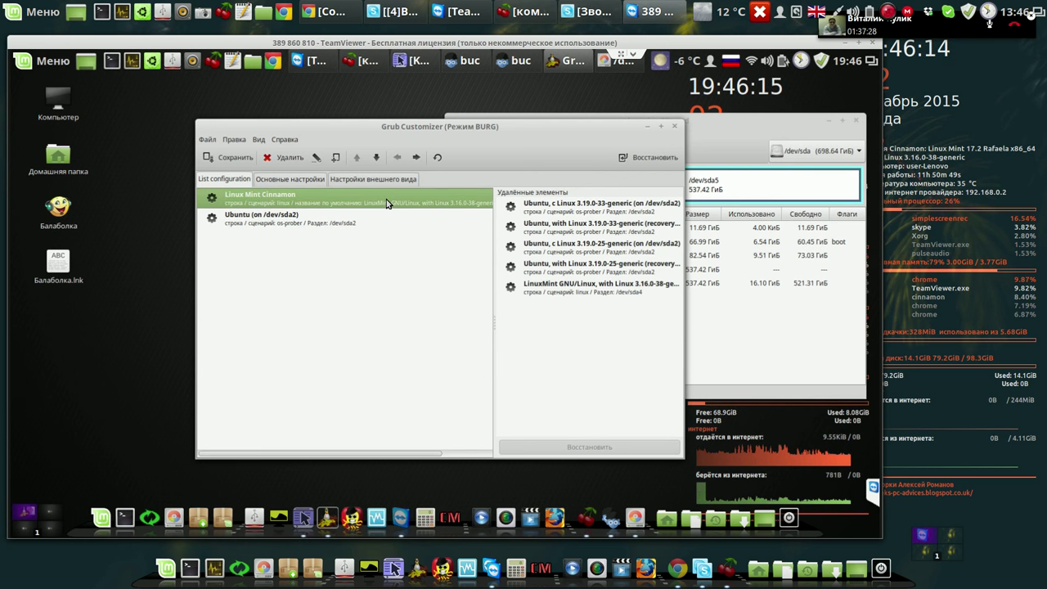
Replace '(on /dev/sda2)' with 'Unity' so the Ubuntu entry reads 'Ubuntu Unity'.
click(328, 225)
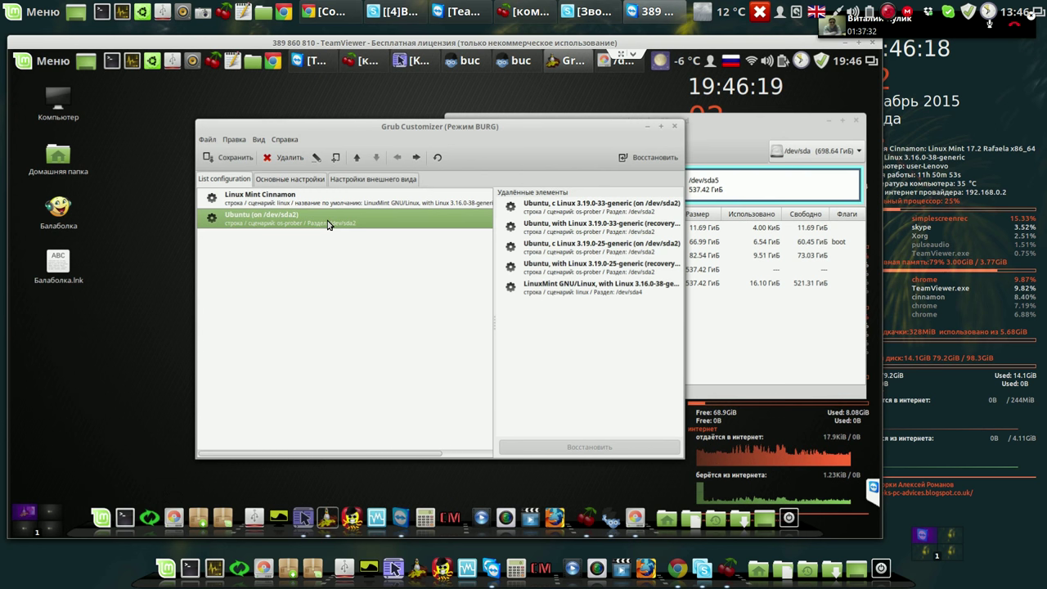
right_click(328, 225)
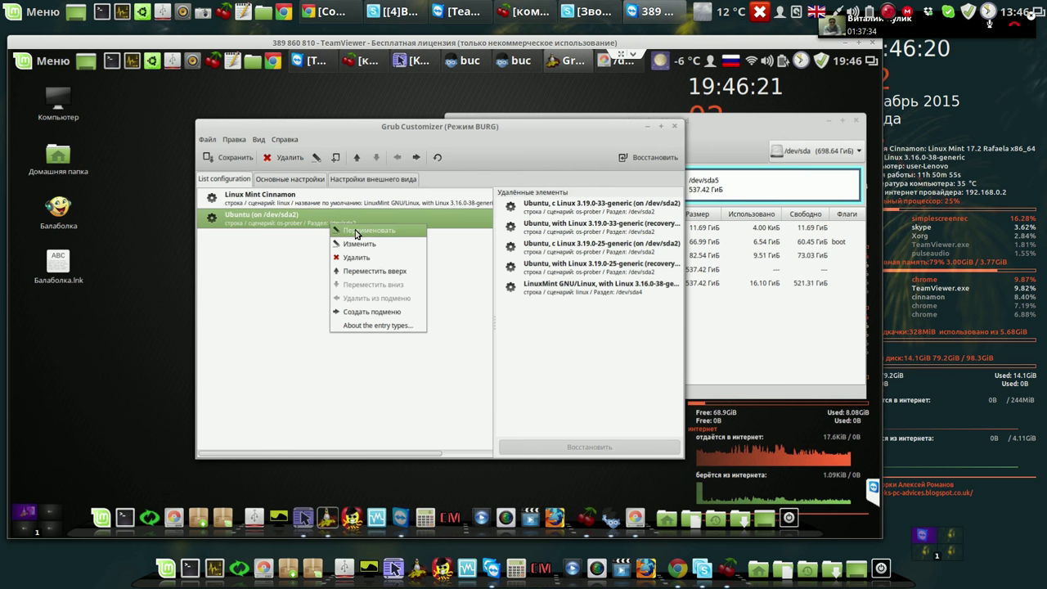
click(356, 232)
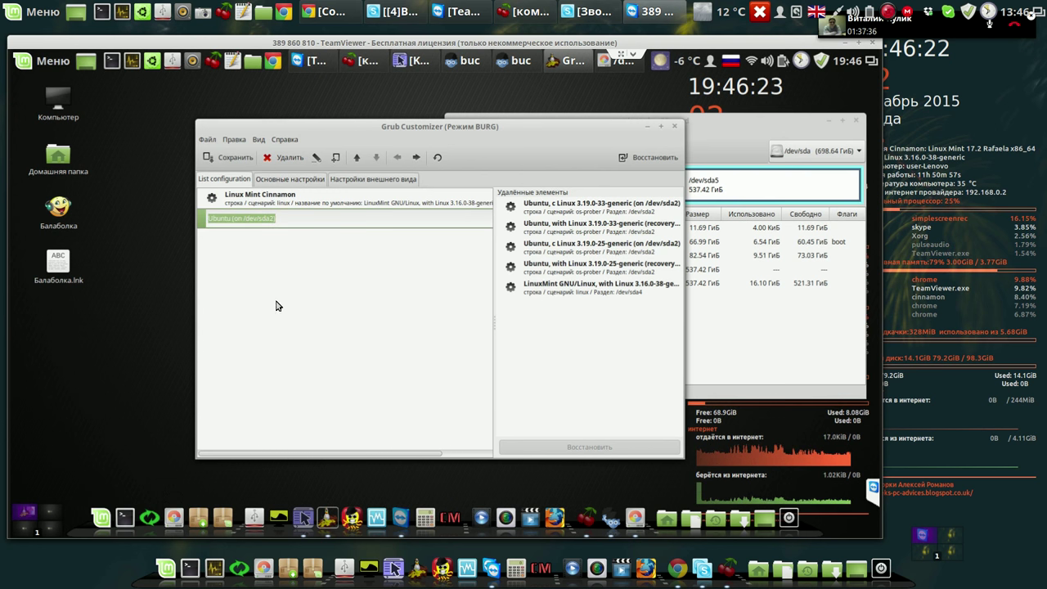
click(302, 217)
drag(302, 216, 234, 220)
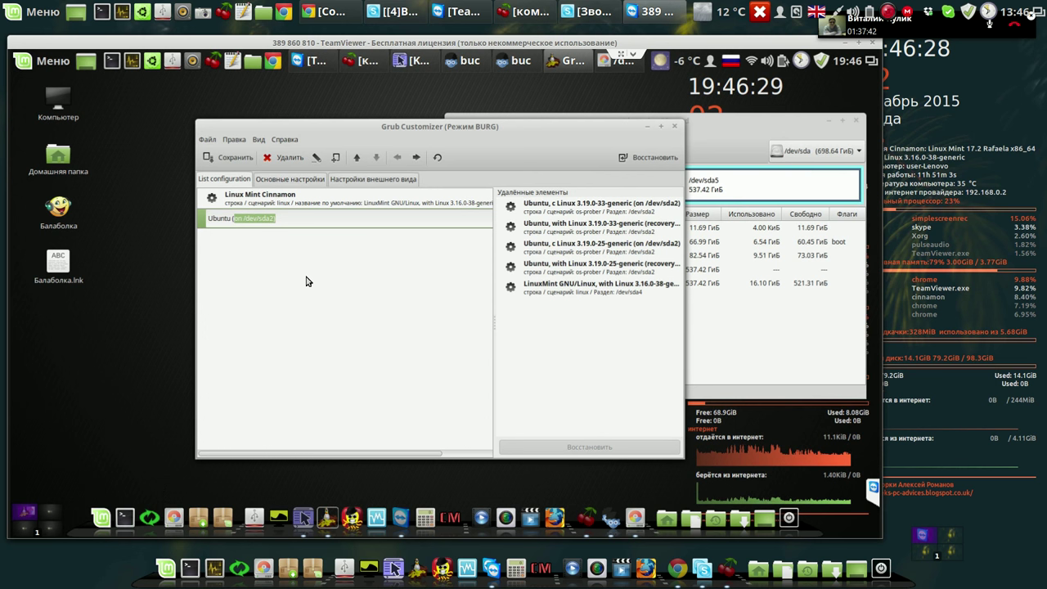
key(BackSpace)
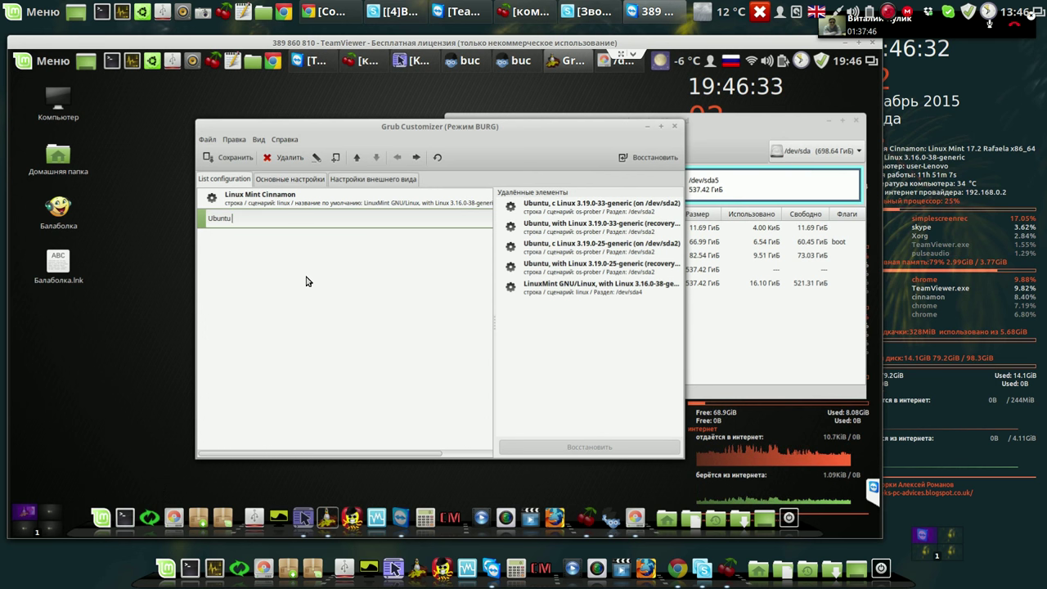
text(Un)
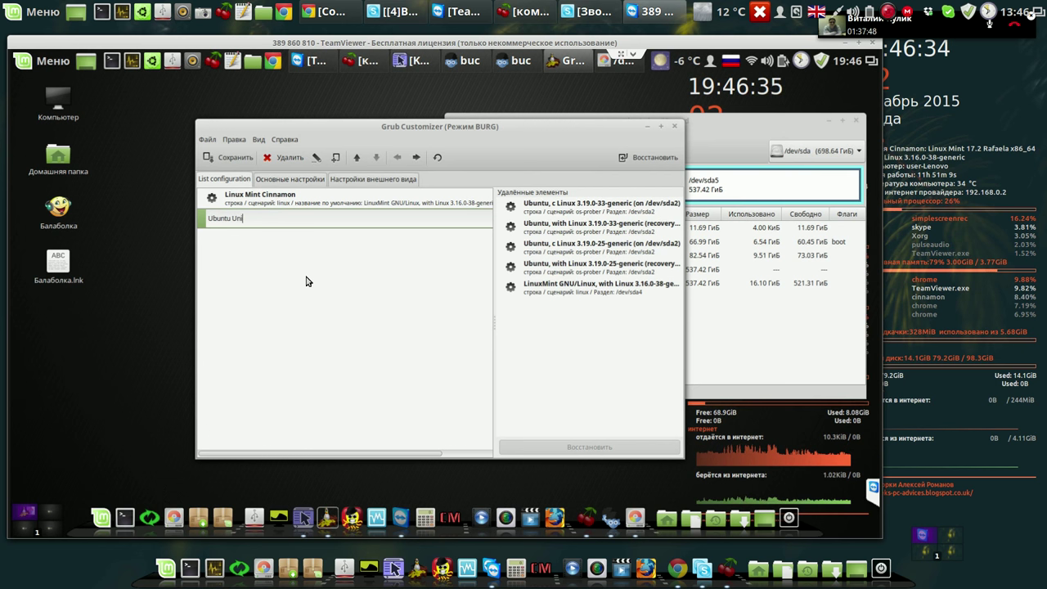
text(ity)
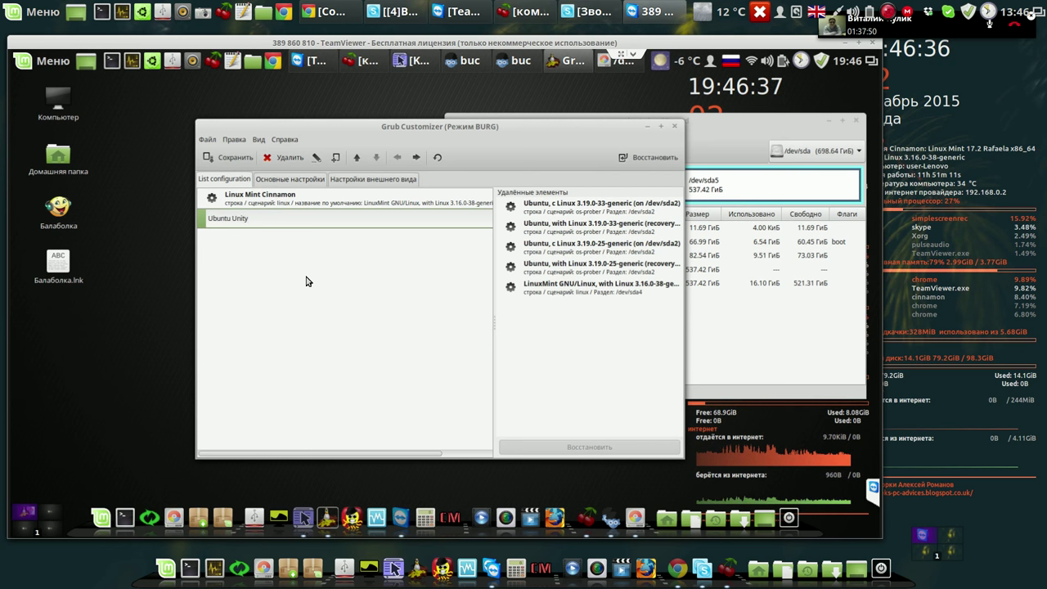
key(Return)
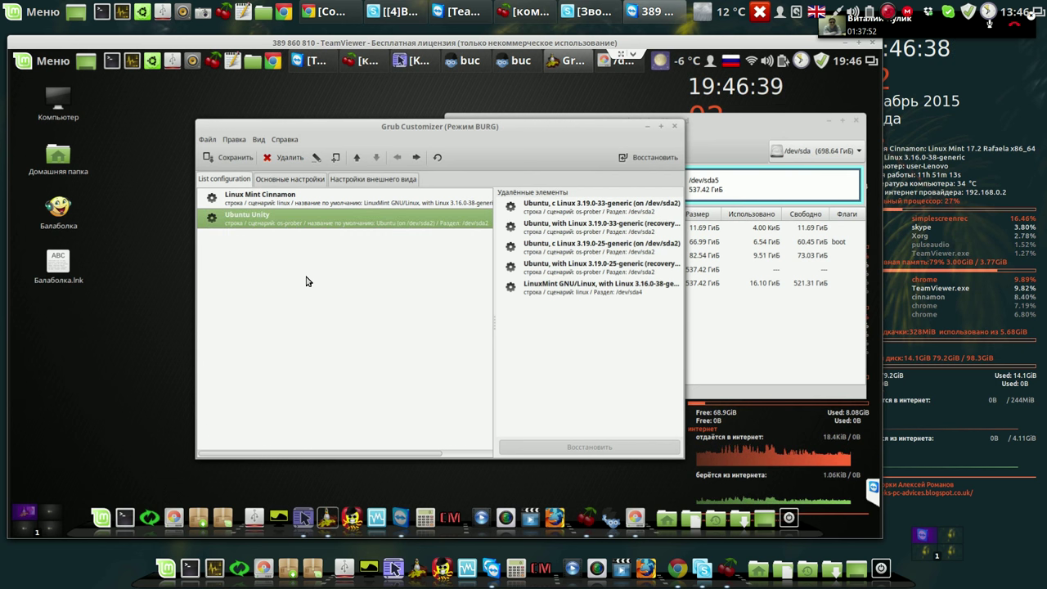
In the general settings, choose Linux Mint Cinnamon as default entry and raise the timeout to 20 seconds.
click(277, 180)
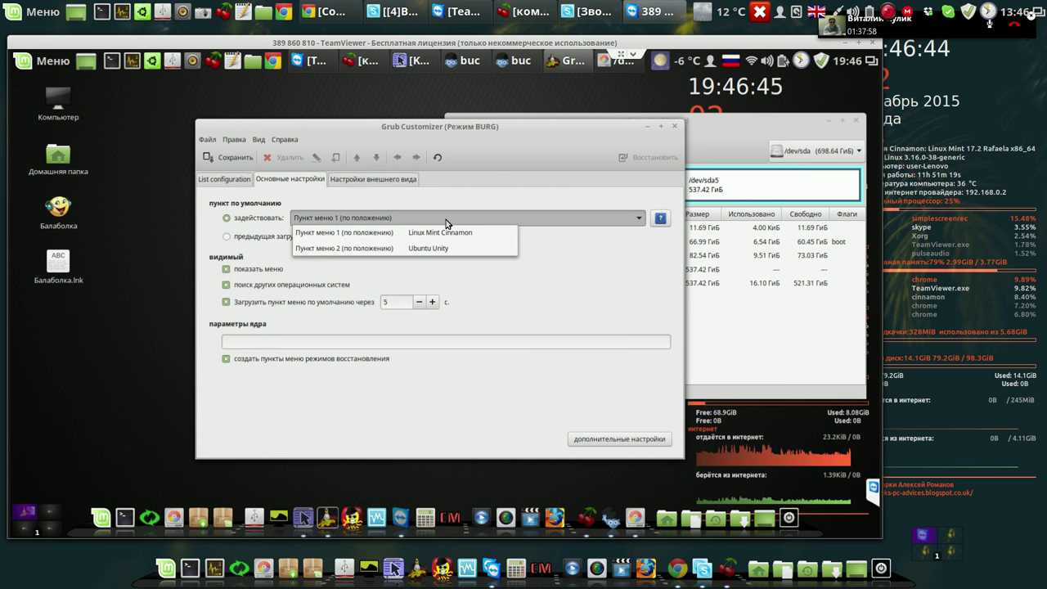
click(451, 234)
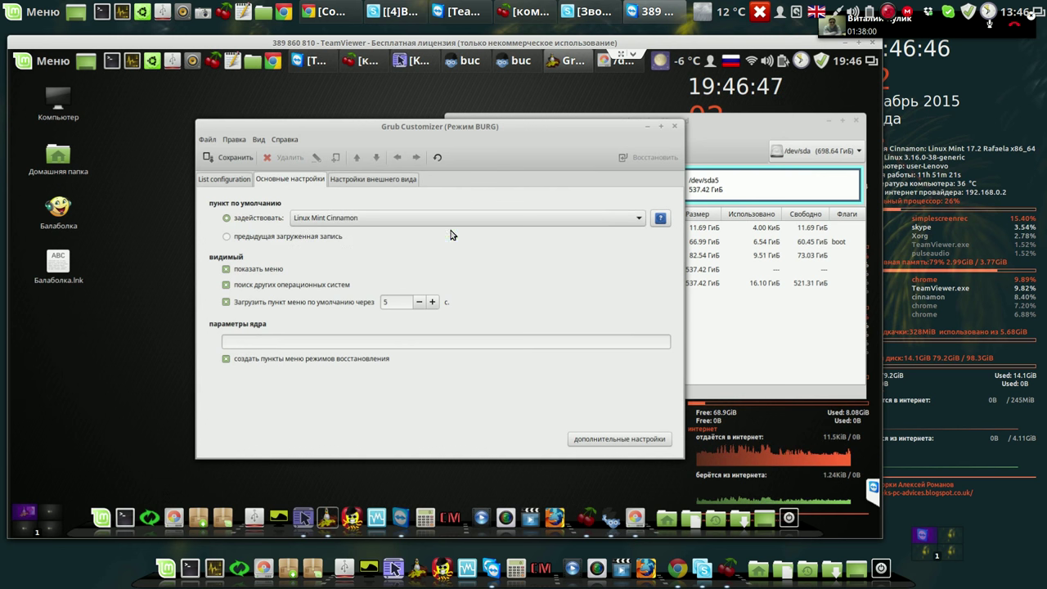
click(433, 303)
click(433, 302)
click(433, 302)
click(433, 303)
click(433, 302)
click(433, 302)
click(433, 302)
click(433, 302)
click(433, 302)
click(433, 303)
click(433, 302)
click(433, 303)
click(432, 303)
click(433, 303)
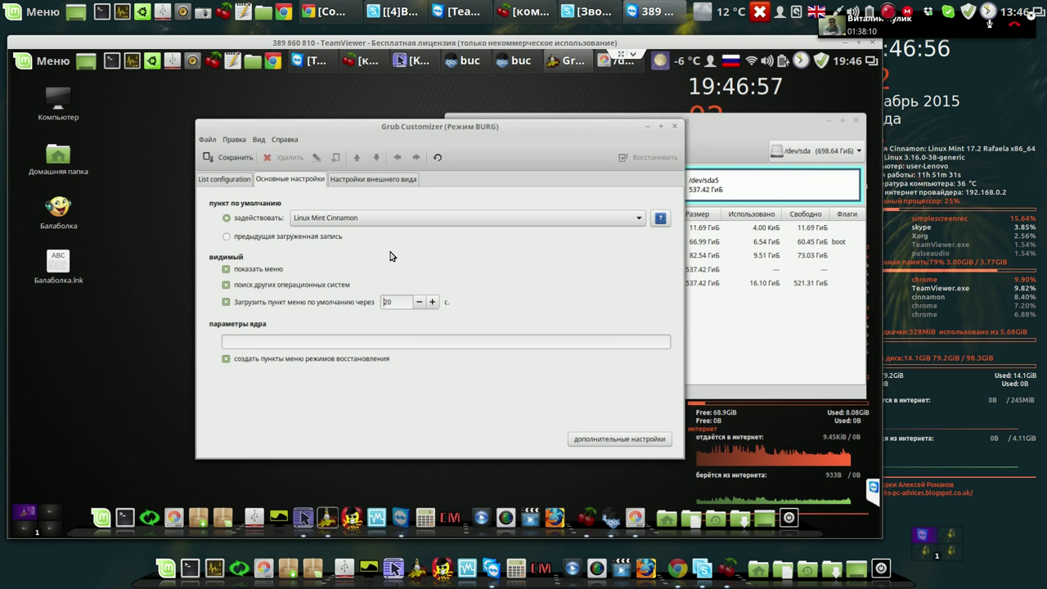
Save the boot menu configuration, reload it, and close Grub Customizer.
click(230, 180)
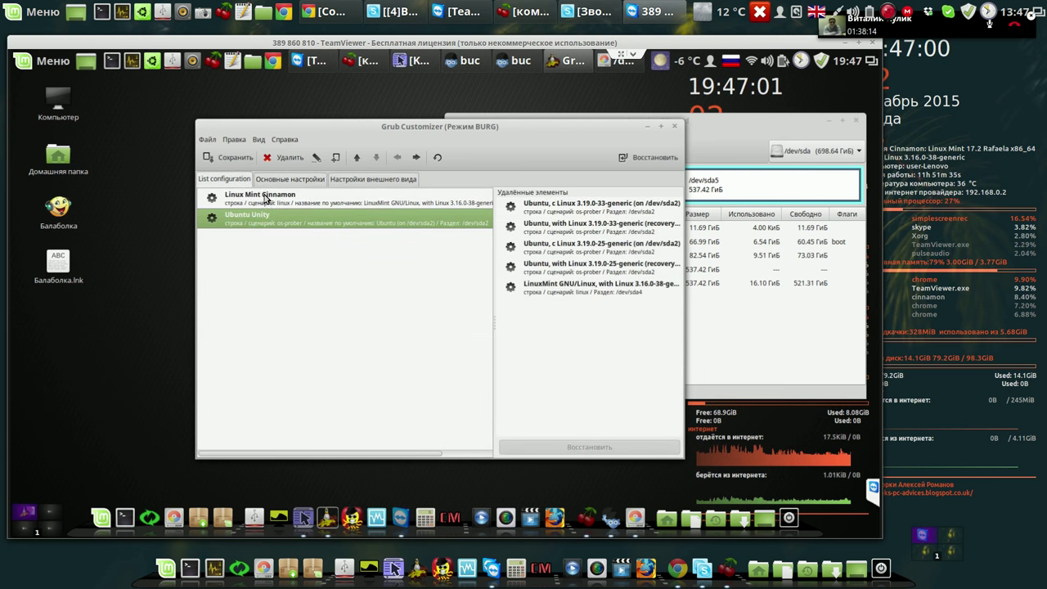
click(236, 159)
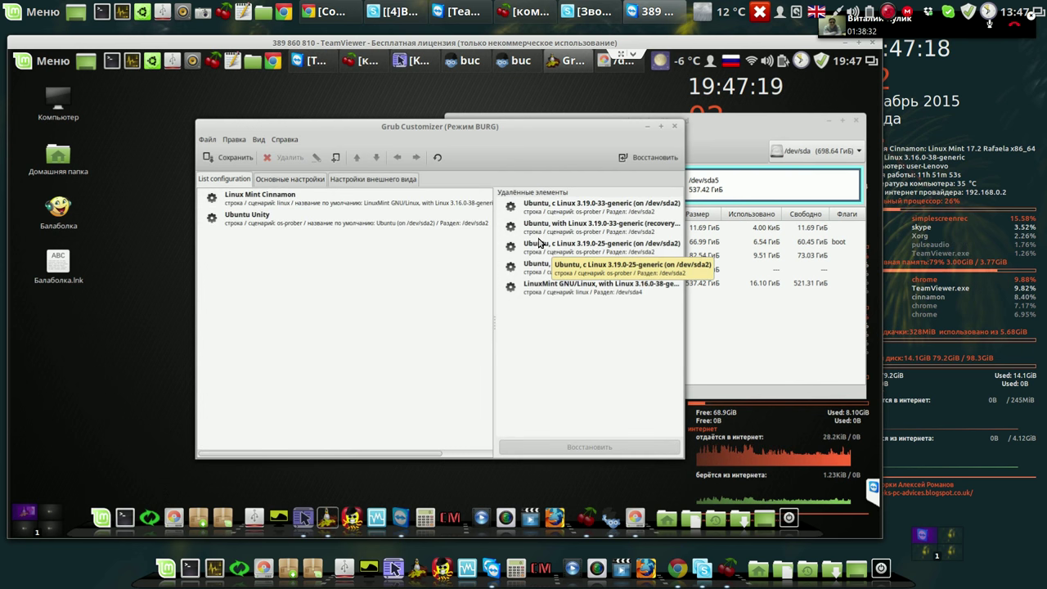
click(438, 159)
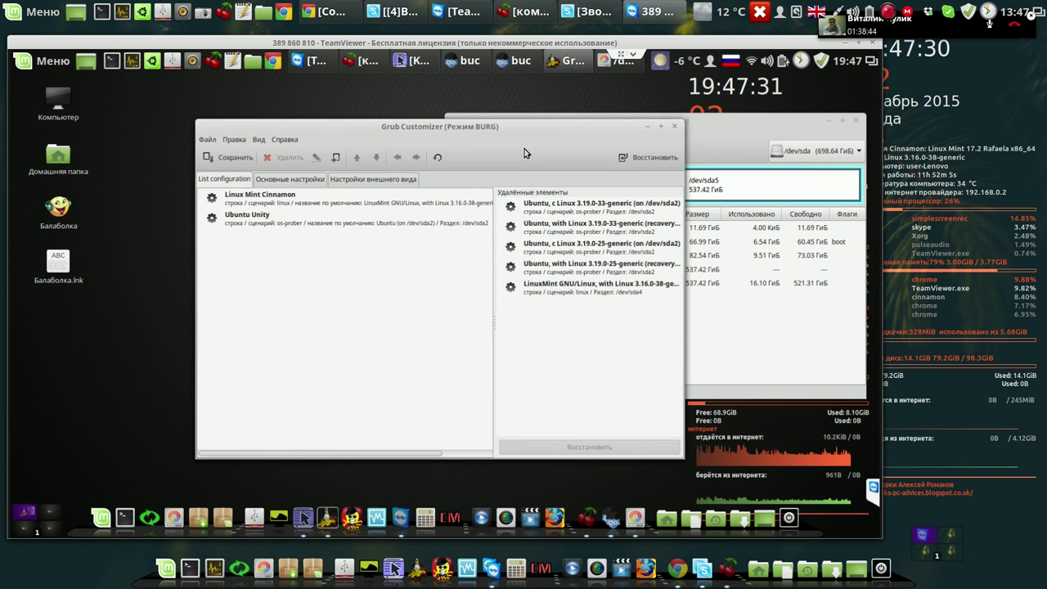
click(675, 128)
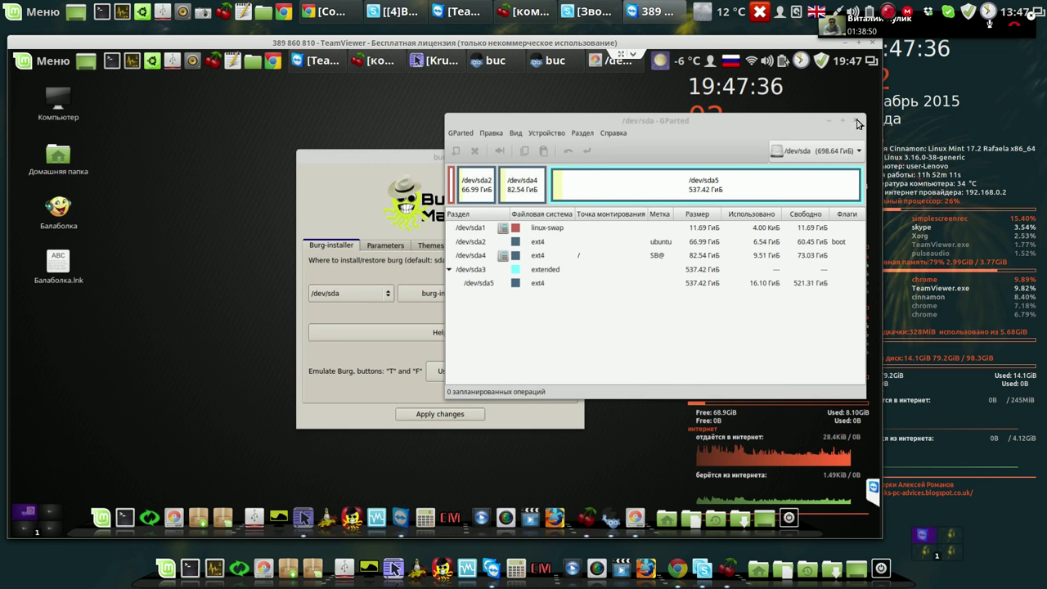
Close GParted and preview the Linux Mint Cinnamon and Ubuntu Unity menu in burg-emu, reopening it once.
click(857, 122)
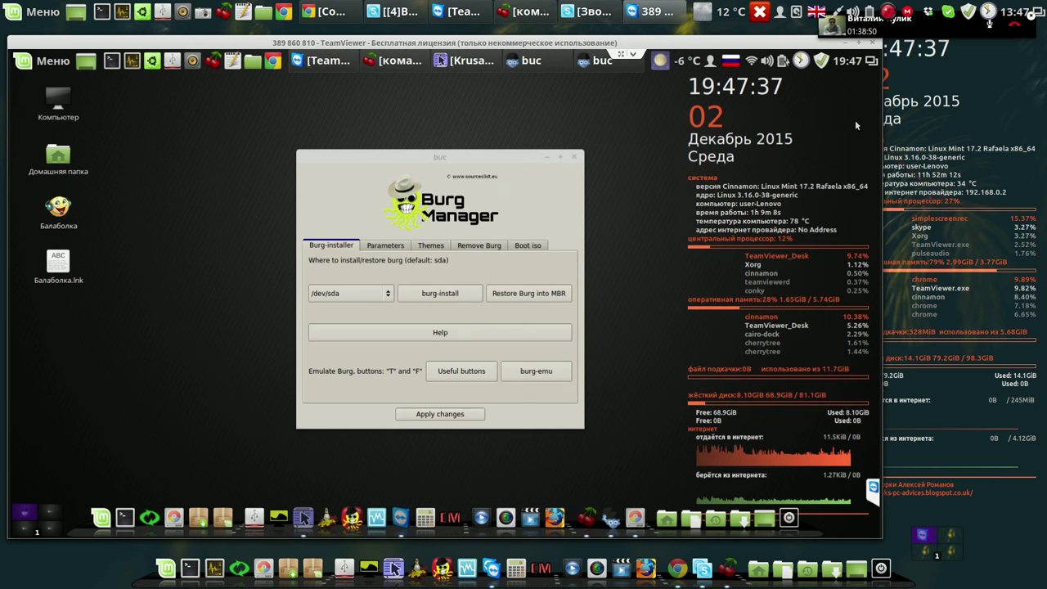
click(543, 374)
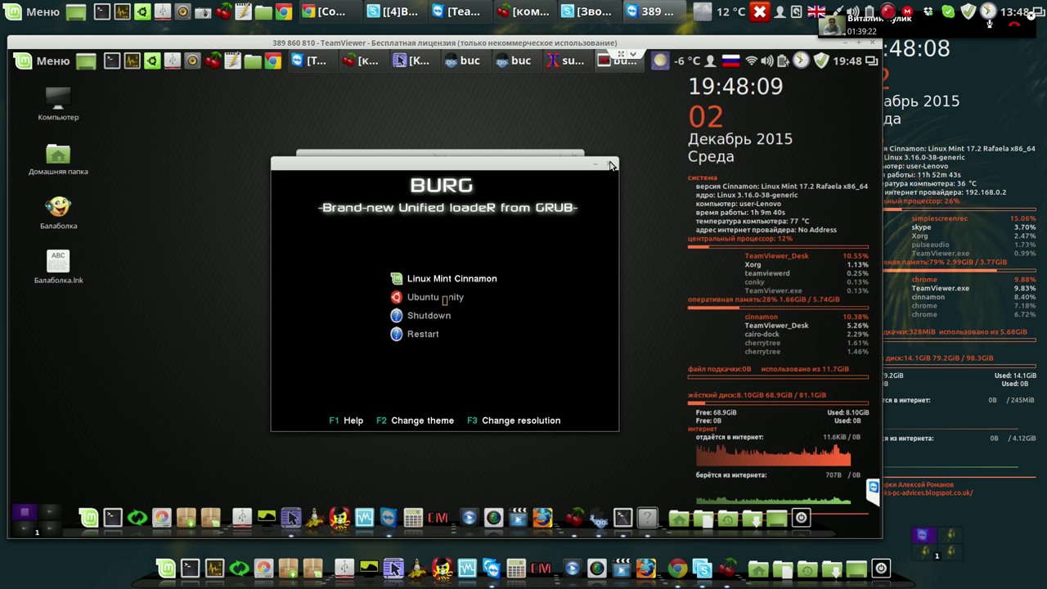
click(611, 165)
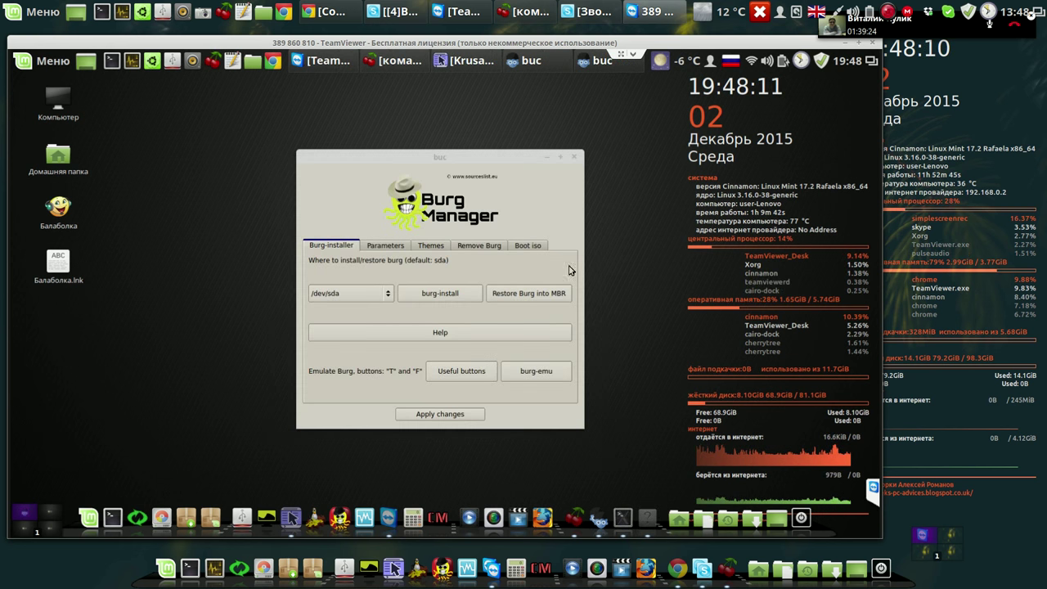
click(546, 372)
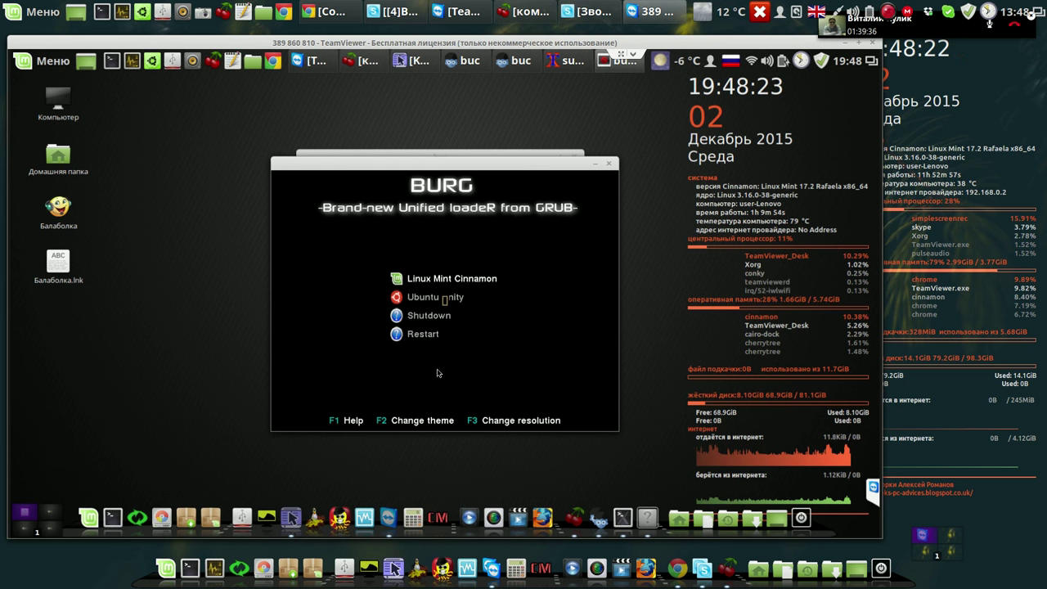
Preview the sora BURG theme, then the chiva theme, in the emulator's boot menu.
key(F2)
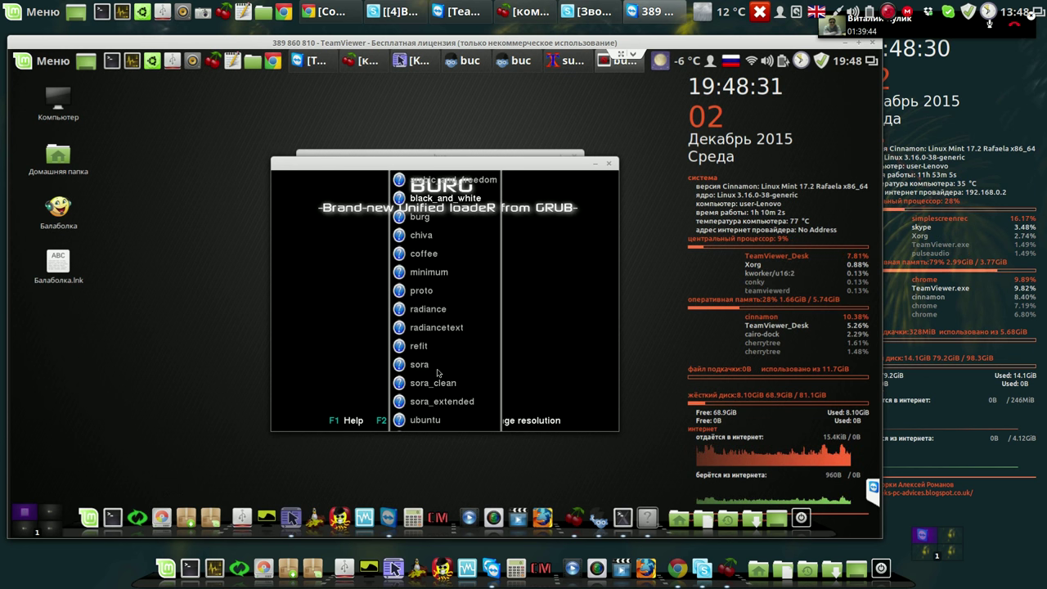
key(Down)
key(Down)
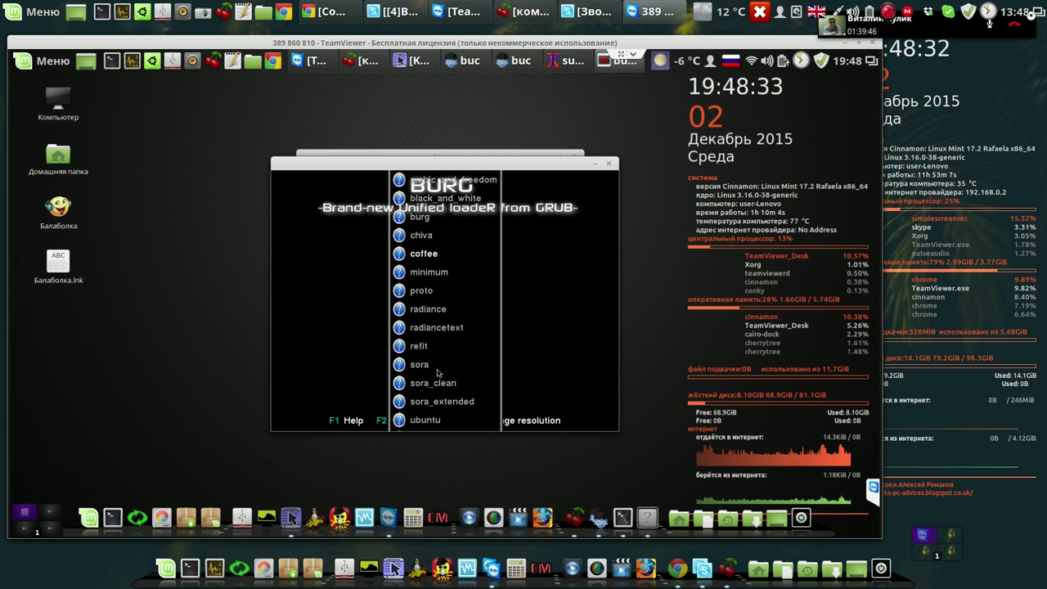
key(Down)
key(Down)
key(Down)
key(Down)
key(Down)
key(Down)
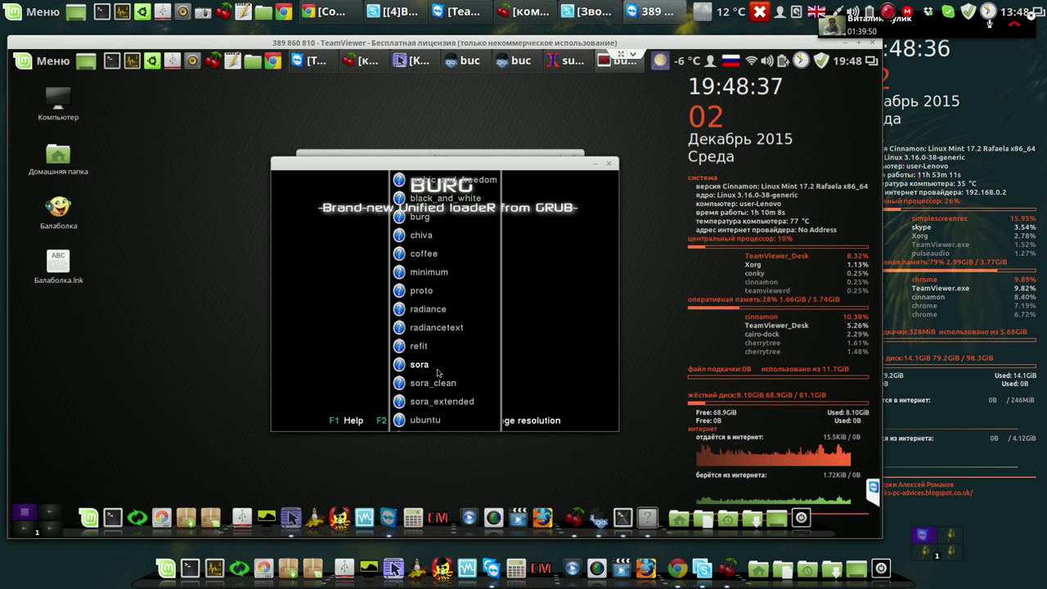
key(Return)
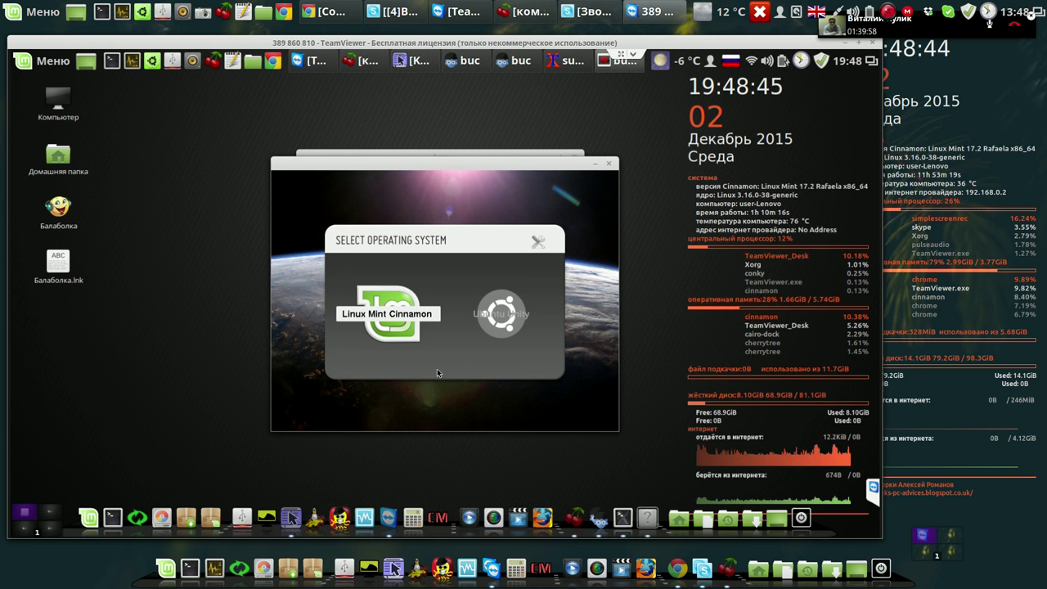
key(F2)
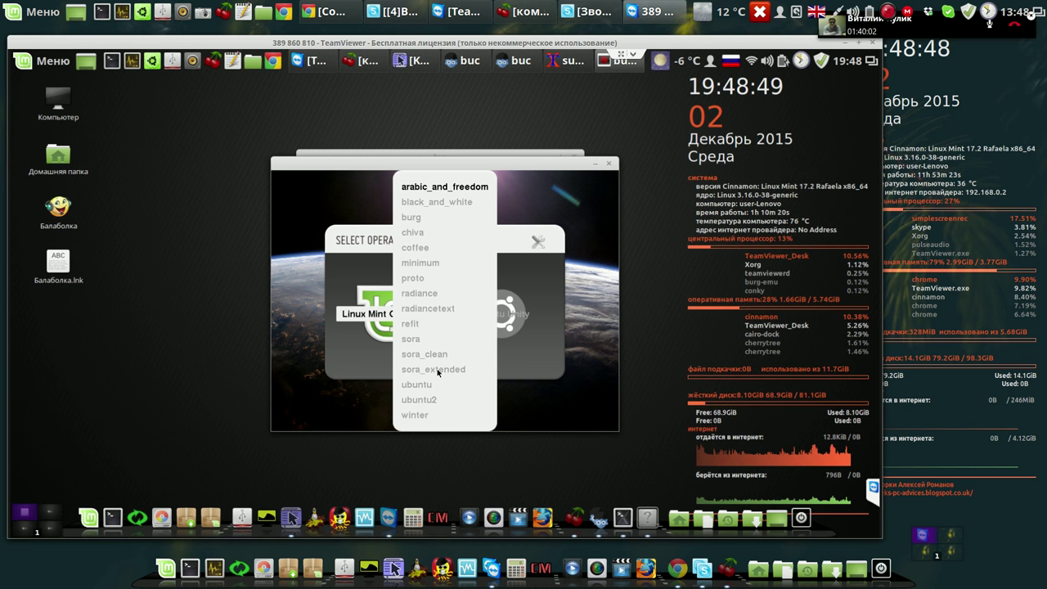
key(Down)
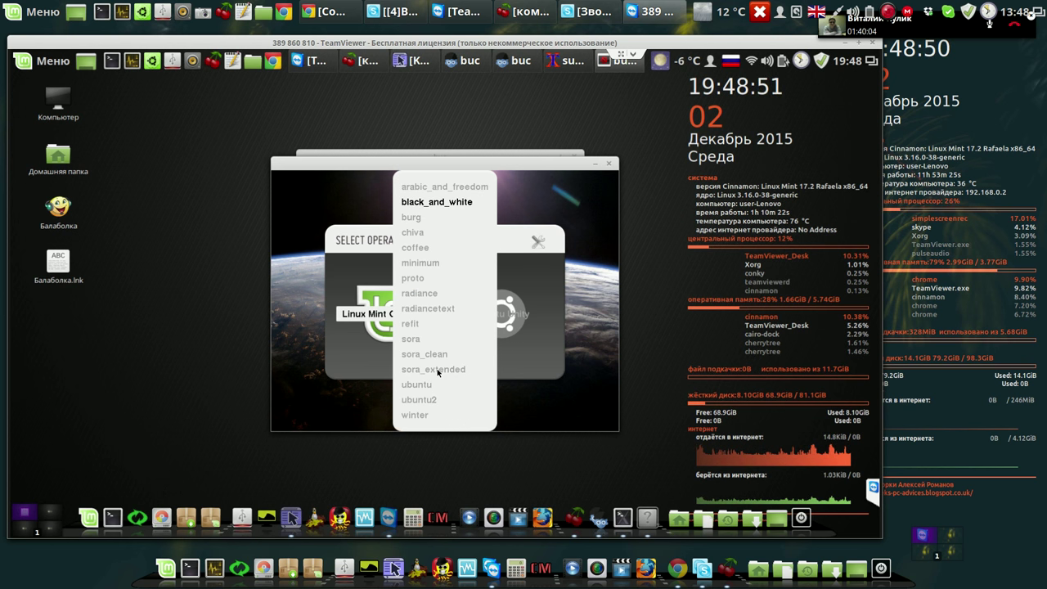
key(Down)
key(Down)
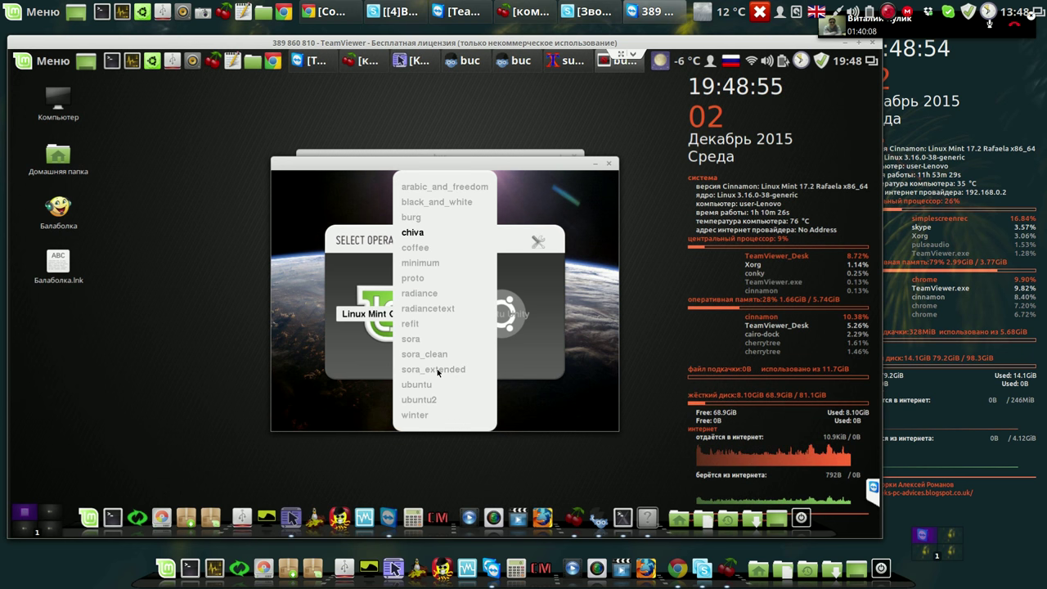
key(Return)
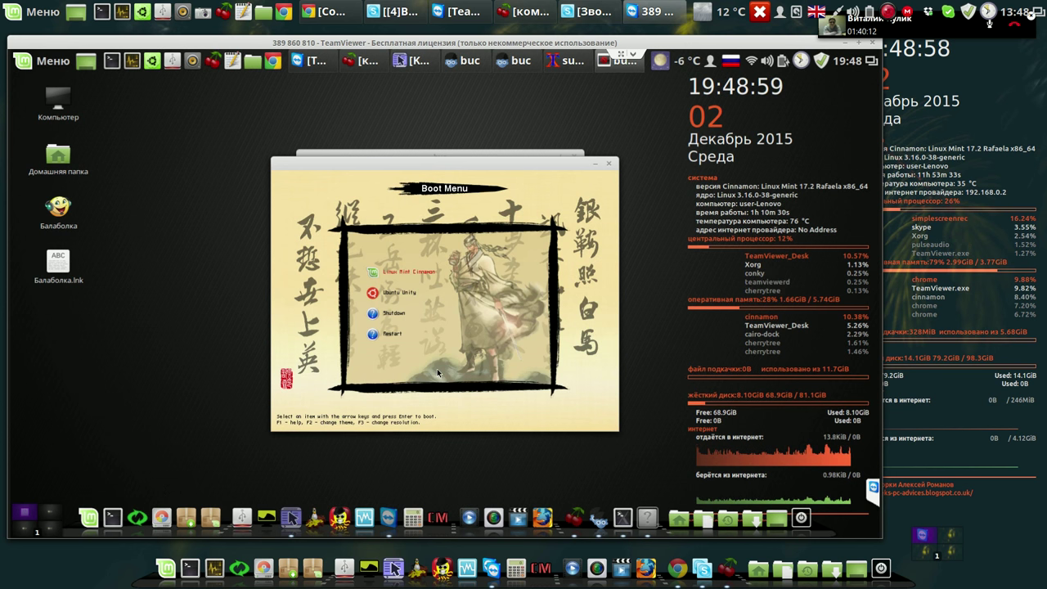
Switch the boot menu preview to the sora_clean theme.
key(F2)
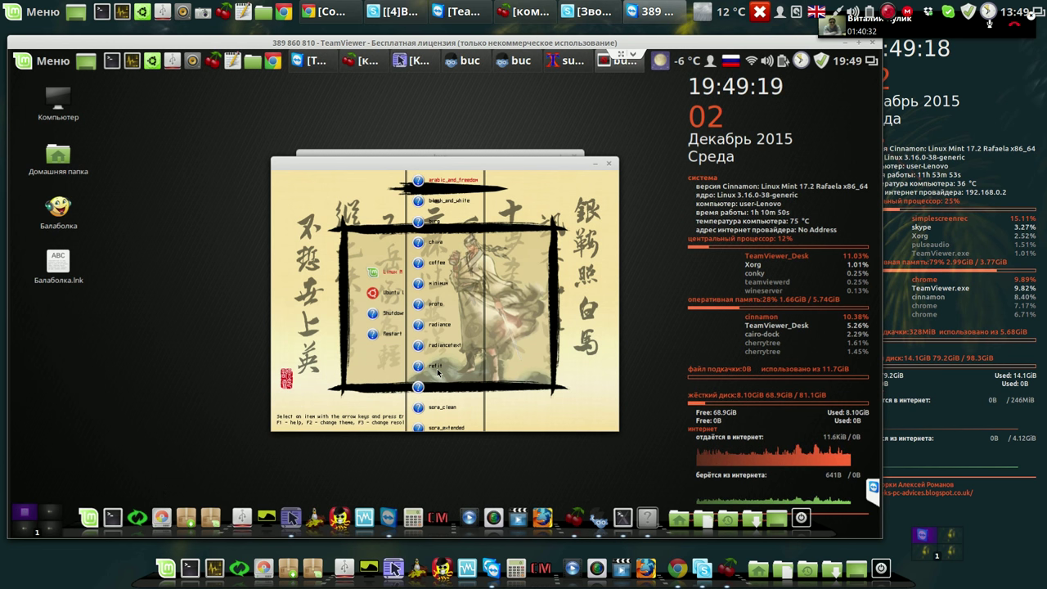
key(Down)
key(Down)
key(Down)
key(Down)
key(Down)
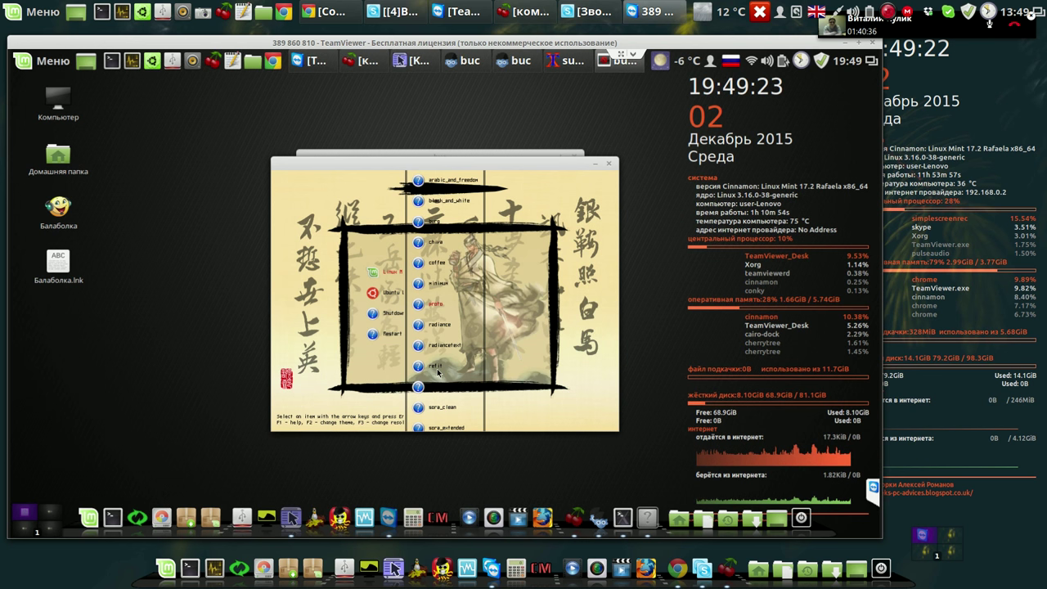
key(Down)
key(Down)
key(Down)
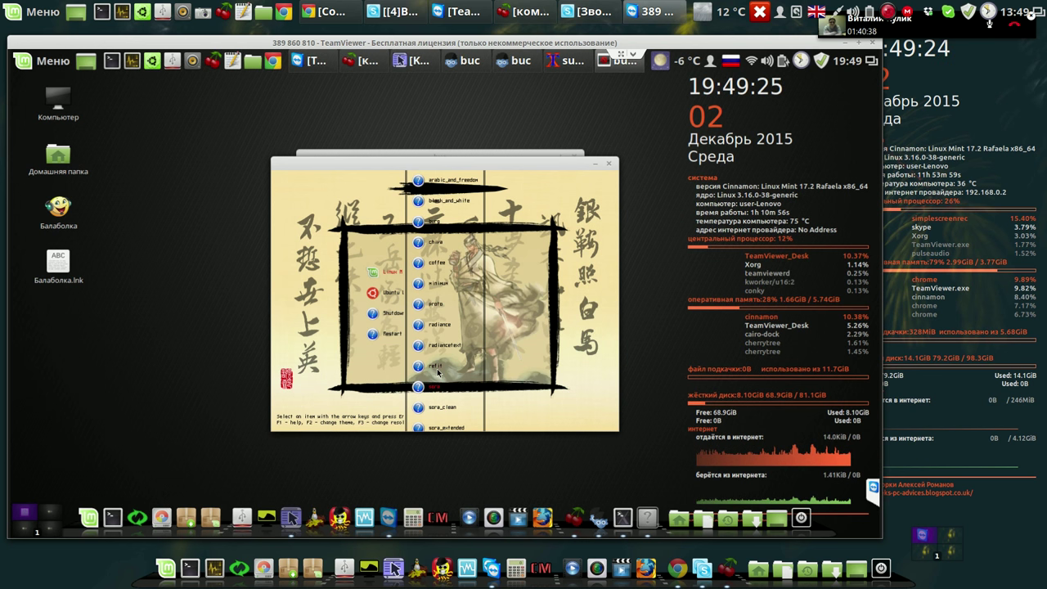
key(Down)
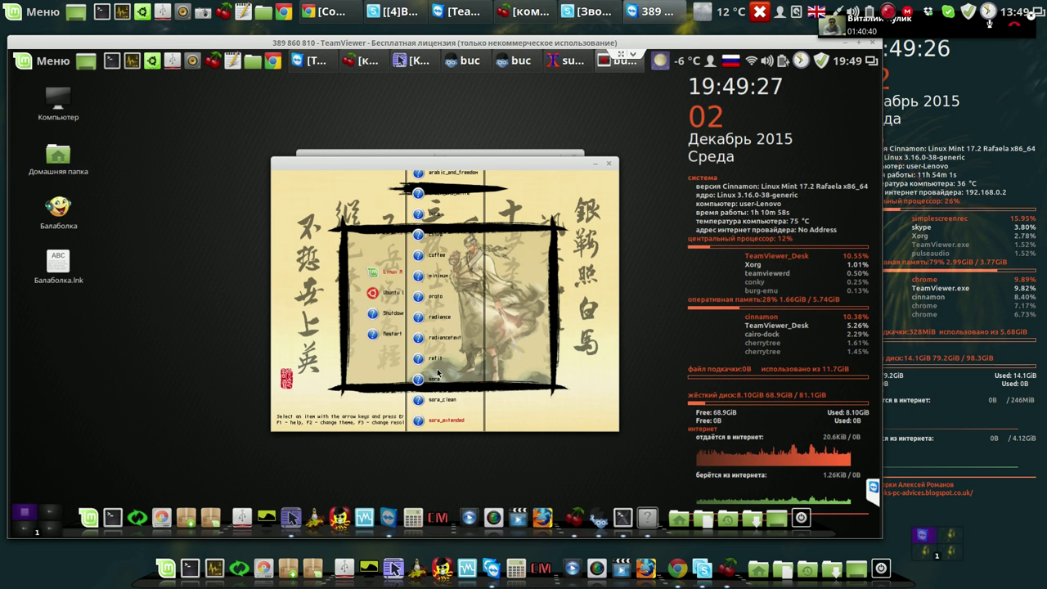
key(Down)
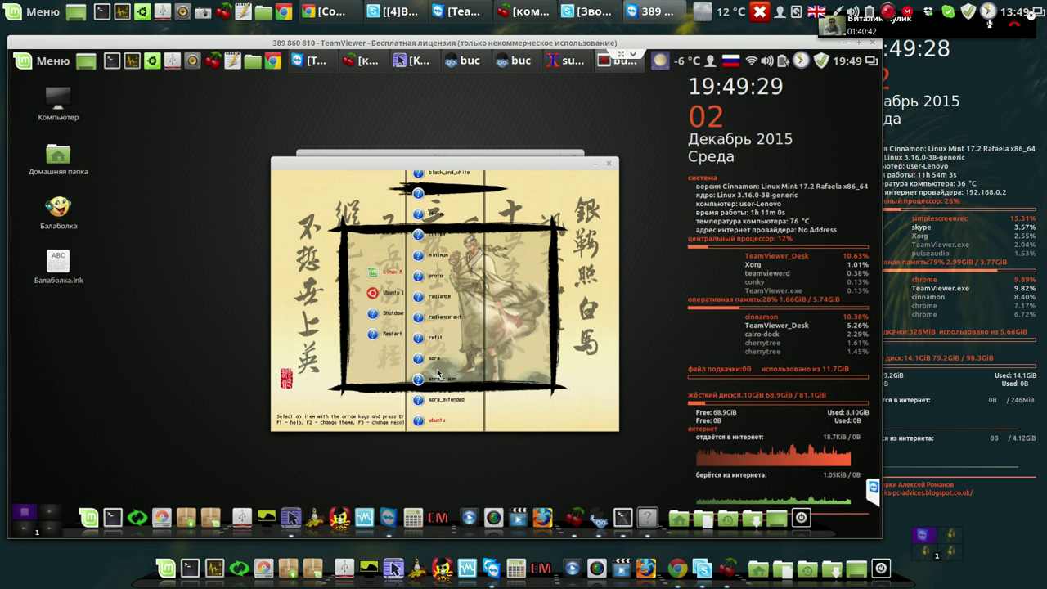
key(Up)
key(Up)
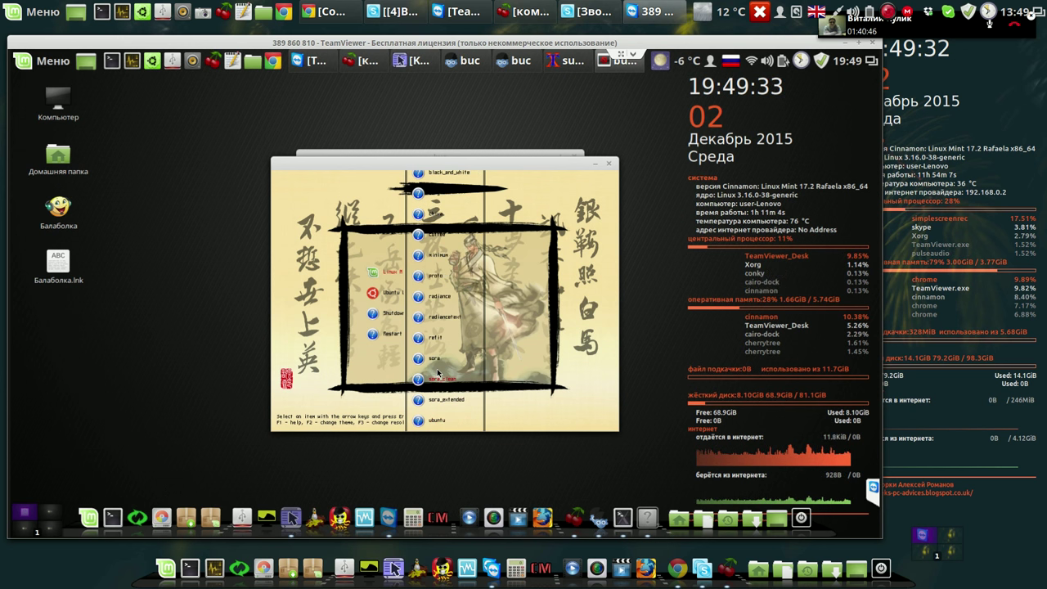
key(Return)
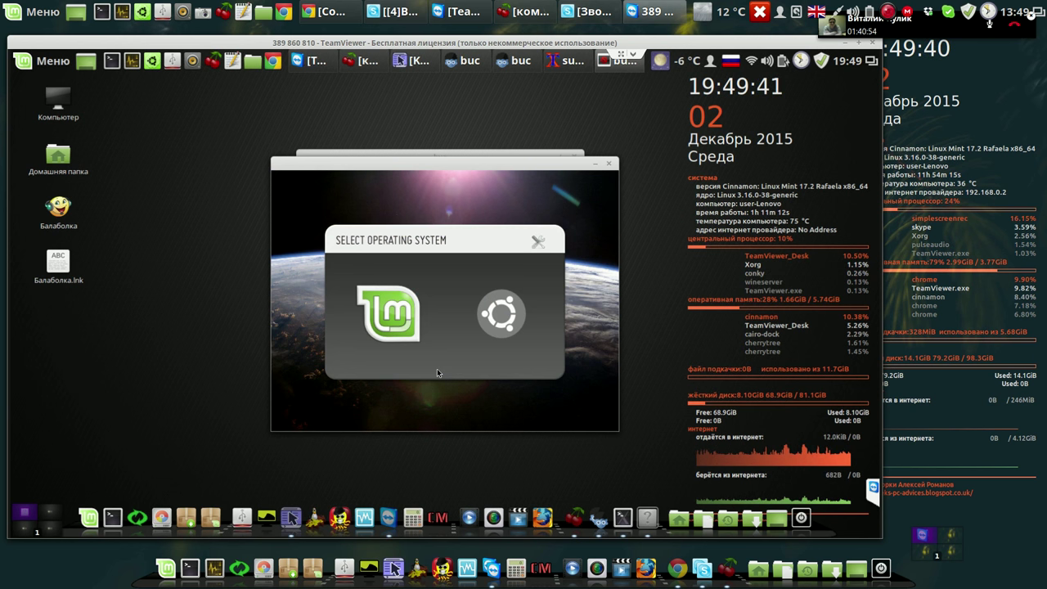
Close the emulator, apply the BURG changes to regenerate burg.cfg, and close Burg Manager and Super Boot Manager.
click(611, 165)
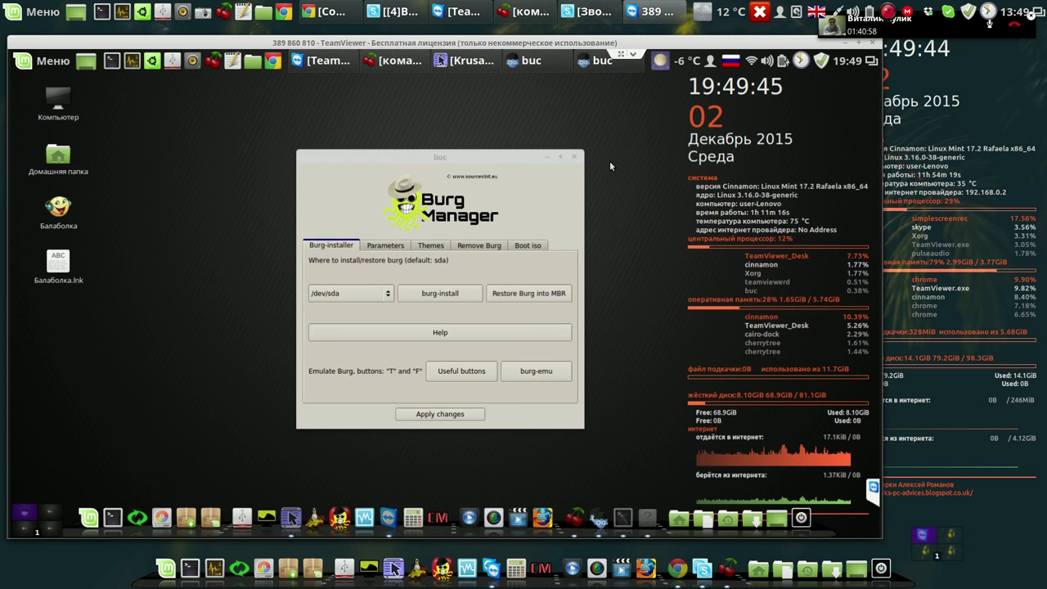
click(459, 415)
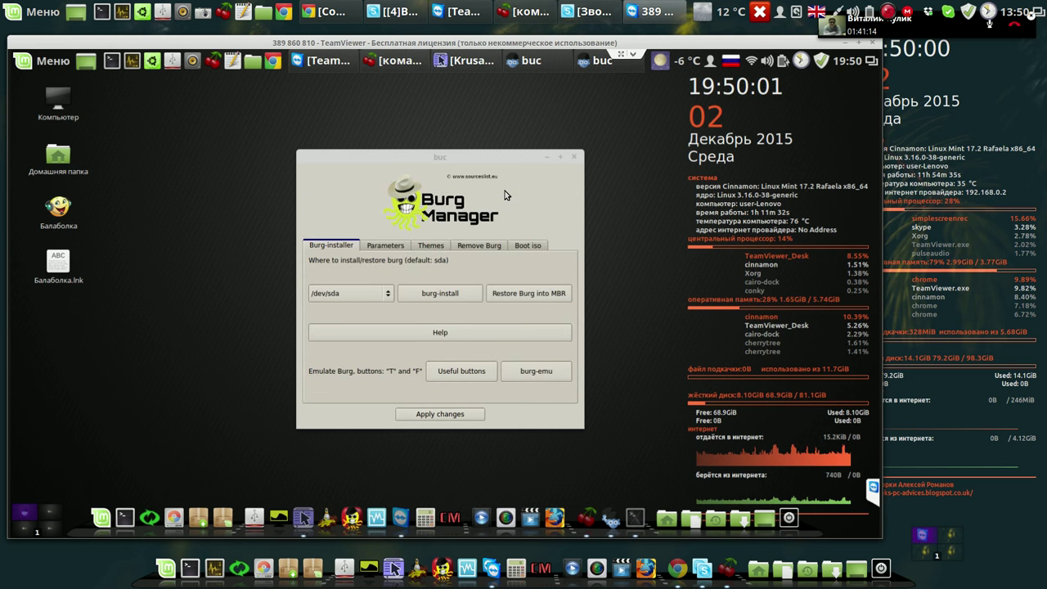
click(573, 157)
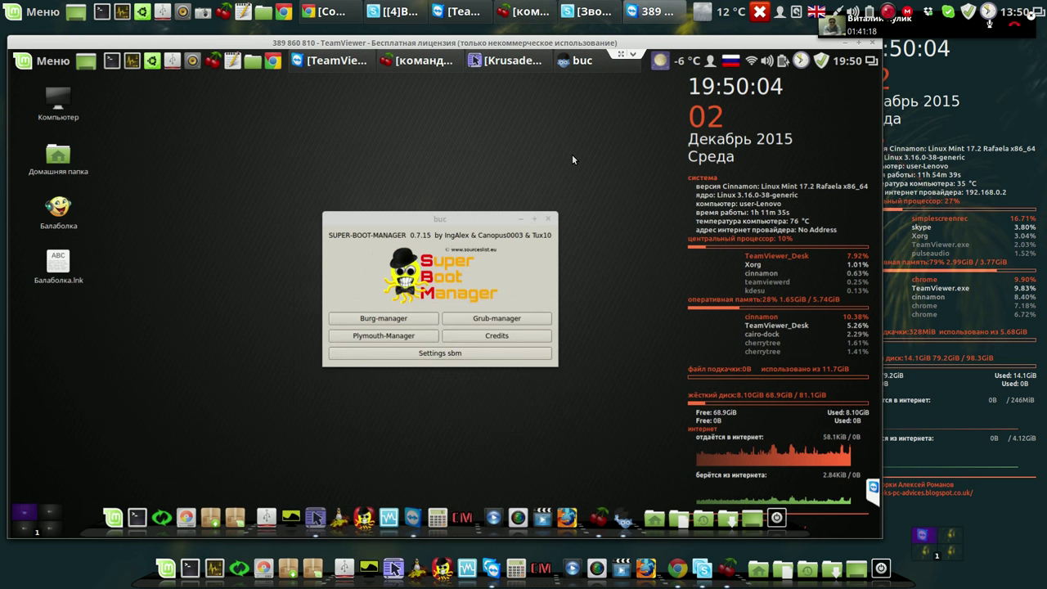
click(549, 219)
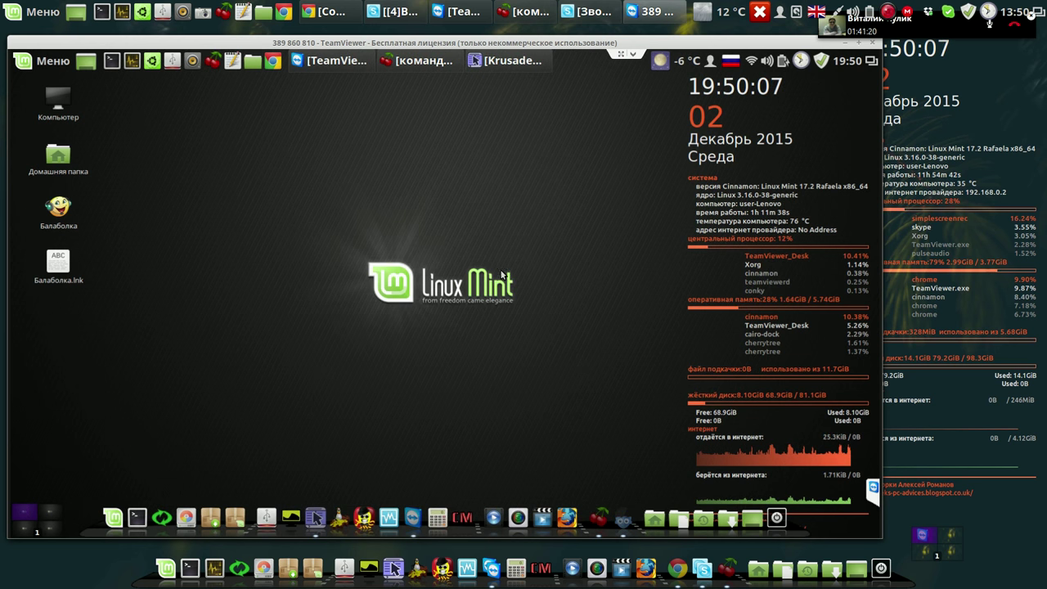
Launch Systemback, mount the Том 577 GB volume from the home folder, and close the file manager.
click(174, 511)
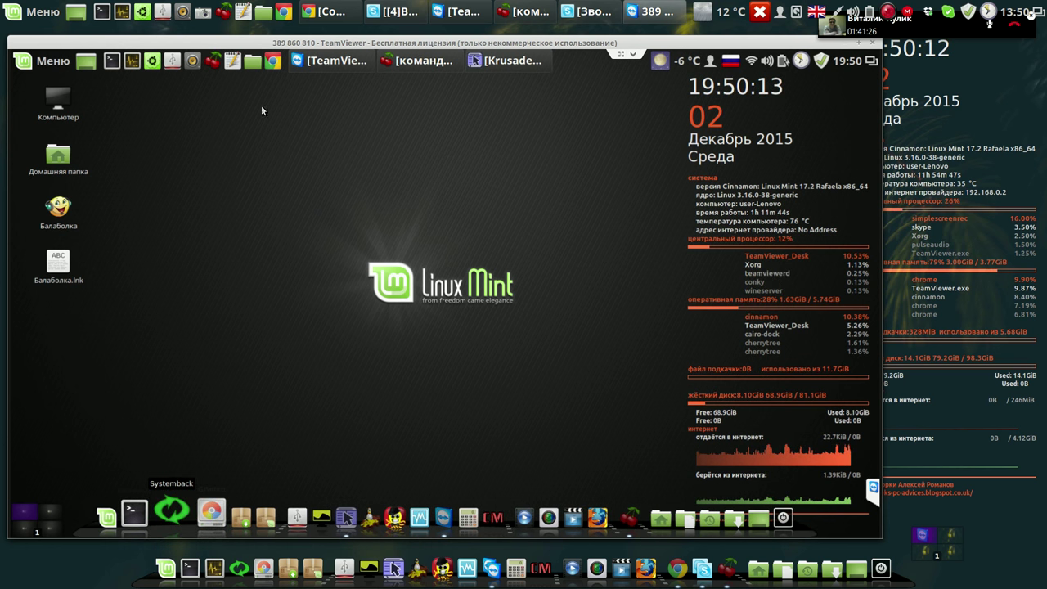
click(253, 62)
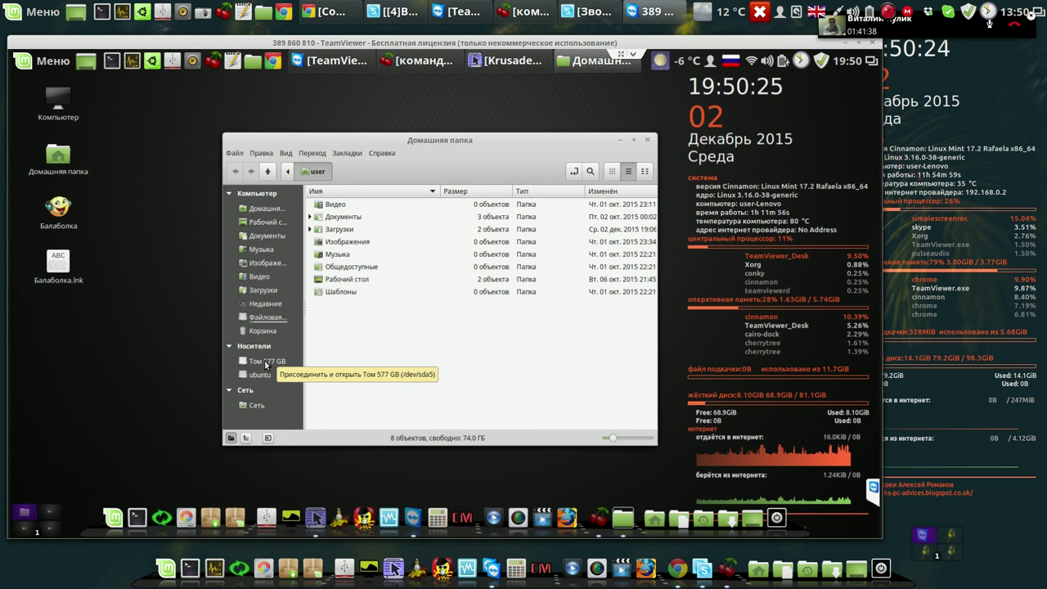
click(266, 364)
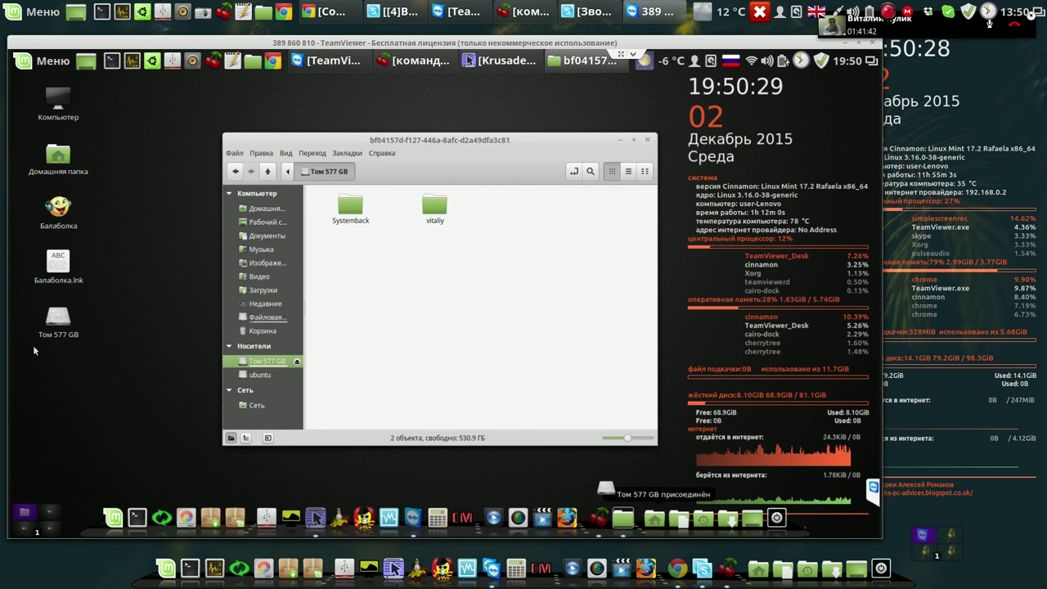
click(647, 141)
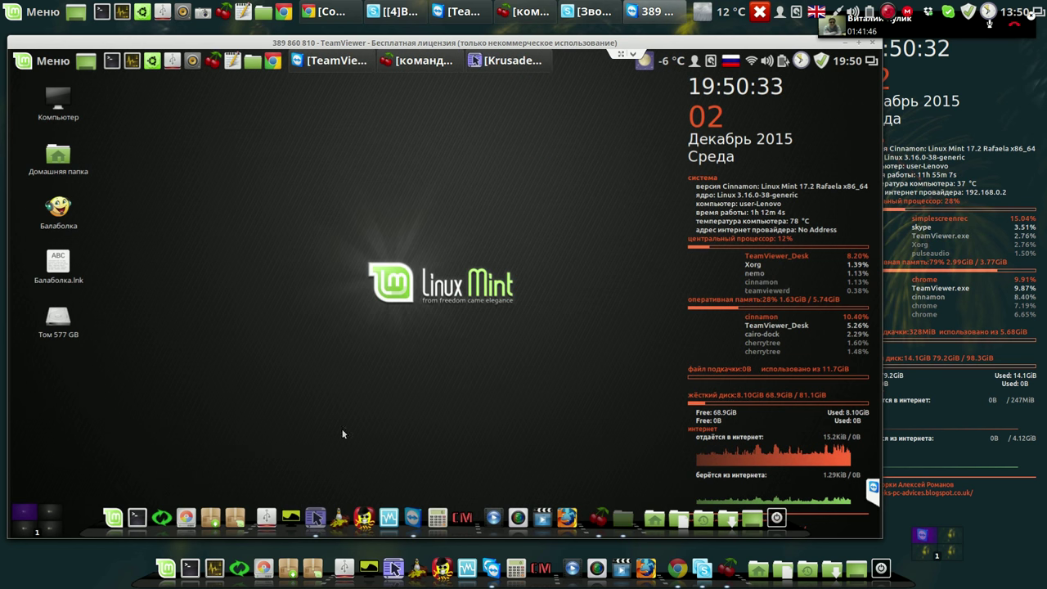
Reopen the Том 577 GB volume from the desktop, dismiss its folder menu, and close the window.
double_click(69, 321)
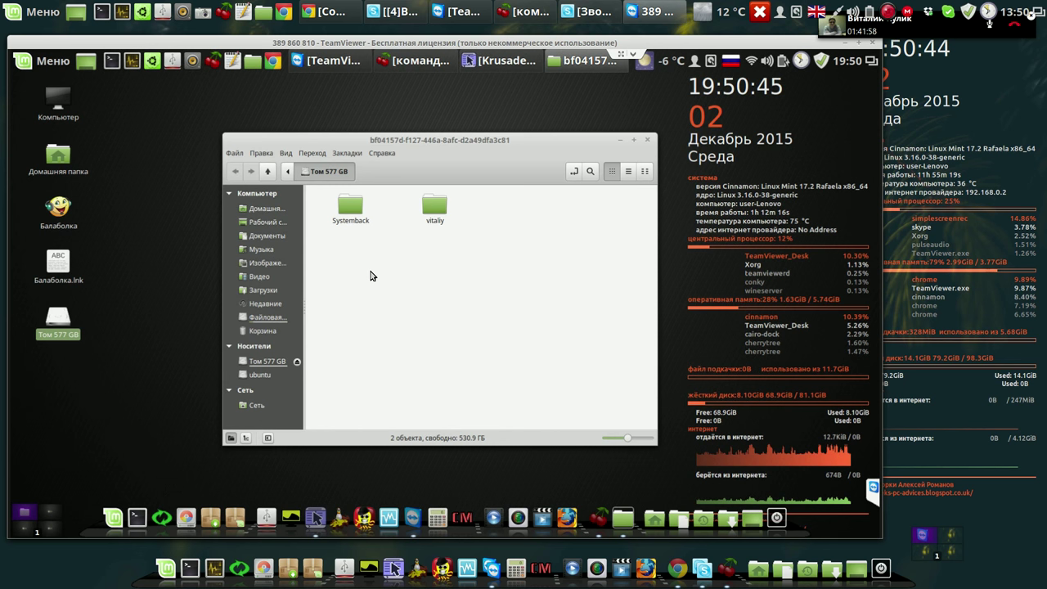
right_click(370, 276)
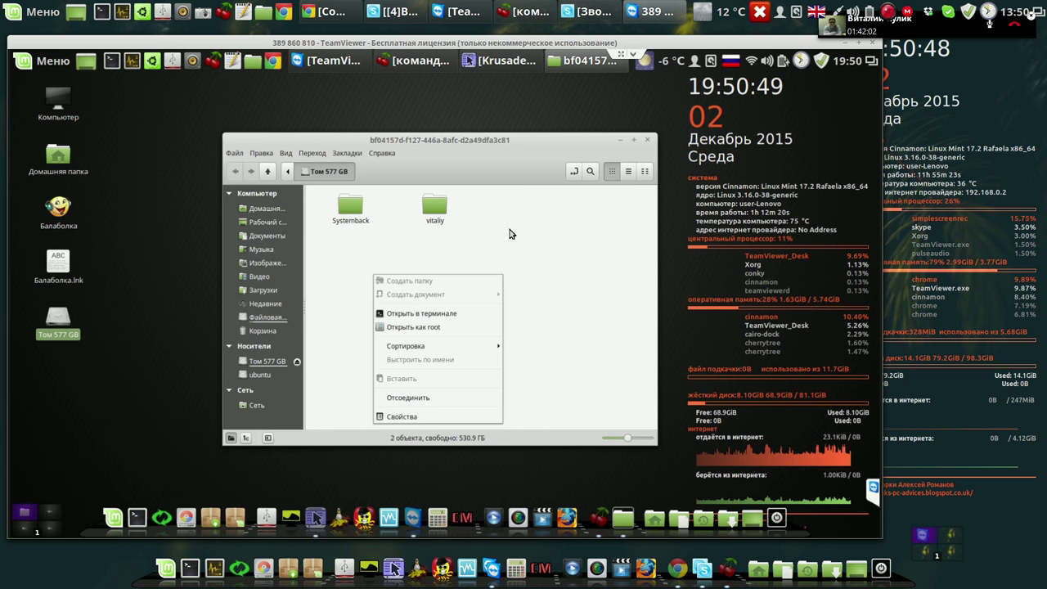
click(620, 145)
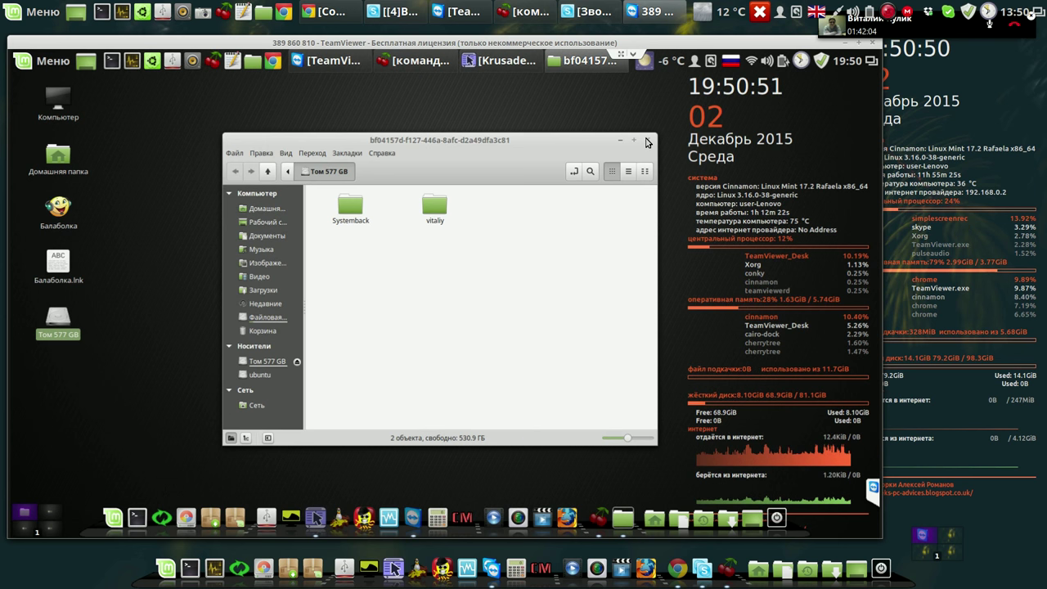
click(646, 141)
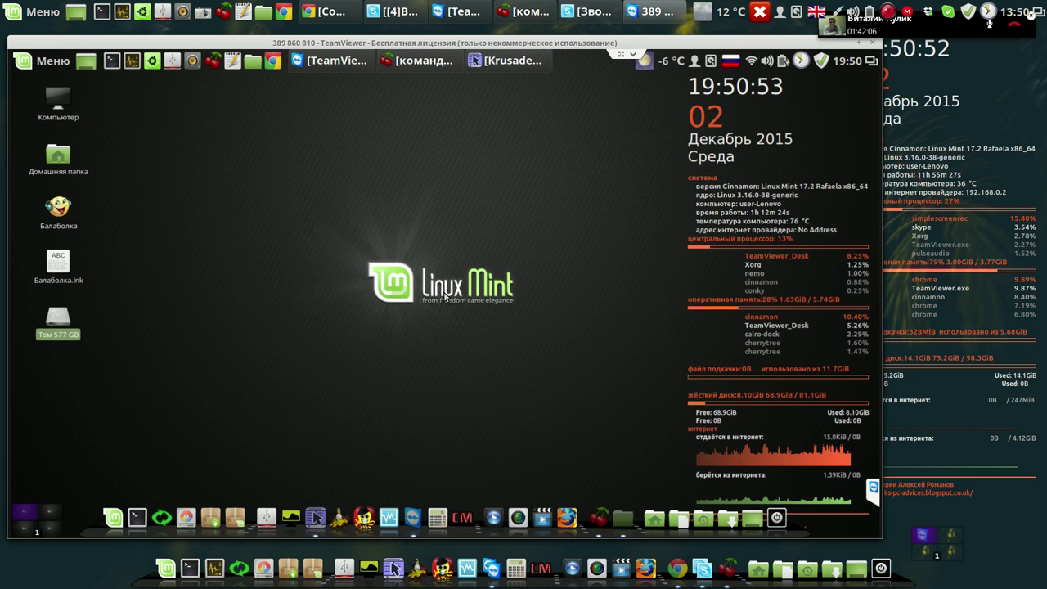
Show the 537.4 GiB external disk in Krusader's left panel and delete its lost+found folder.
click(508, 61)
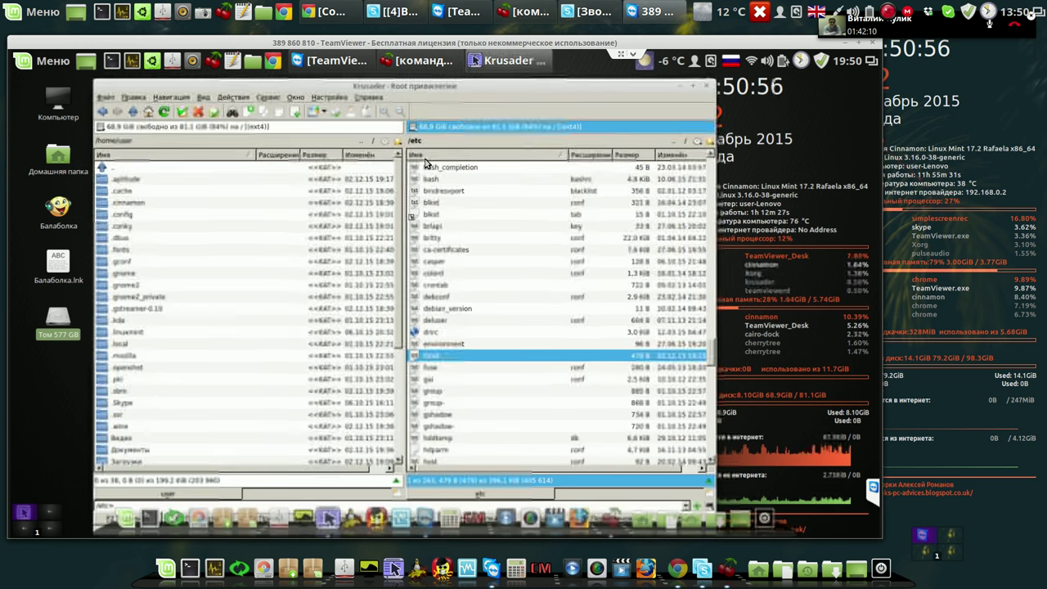
click(97, 127)
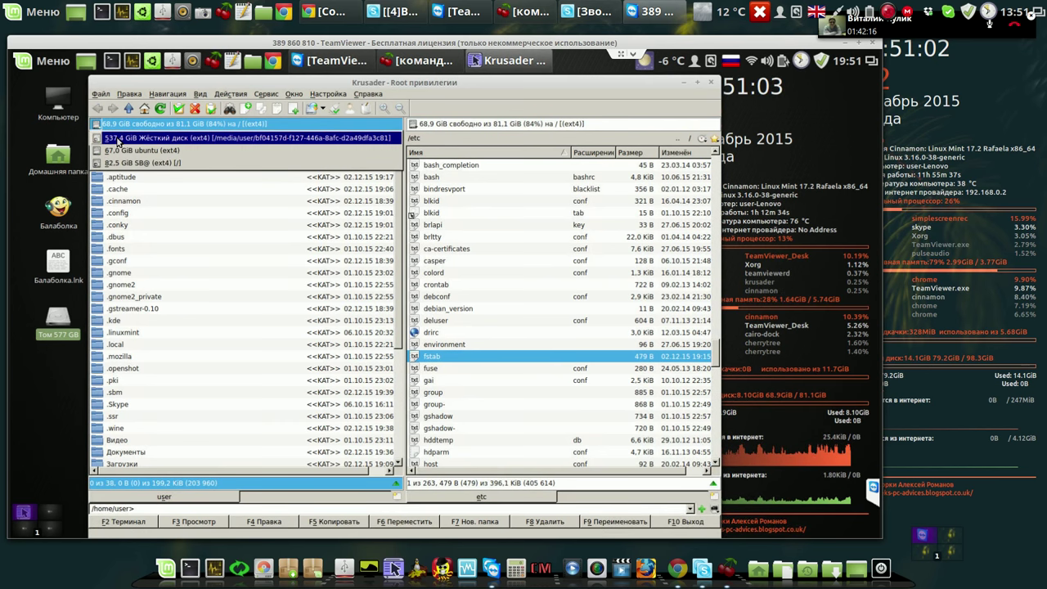
click(119, 139)
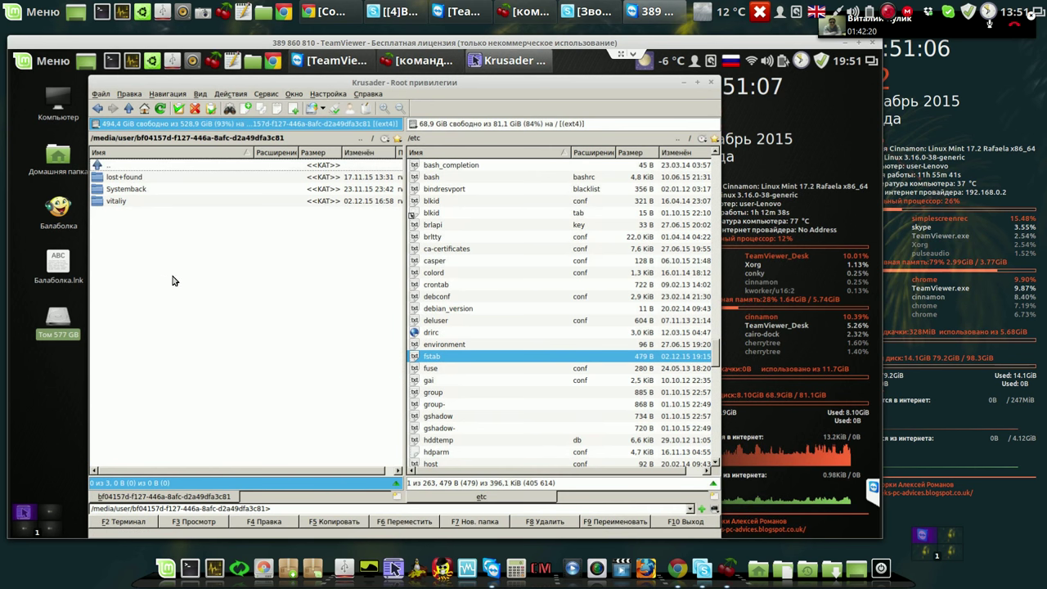
click(128, 182)
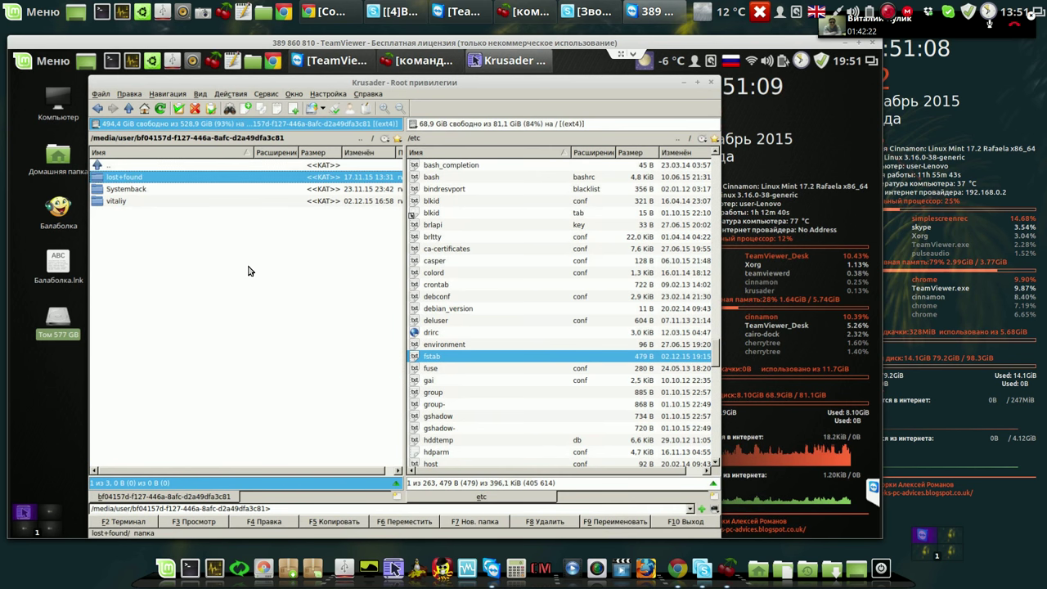
click(540, 522)
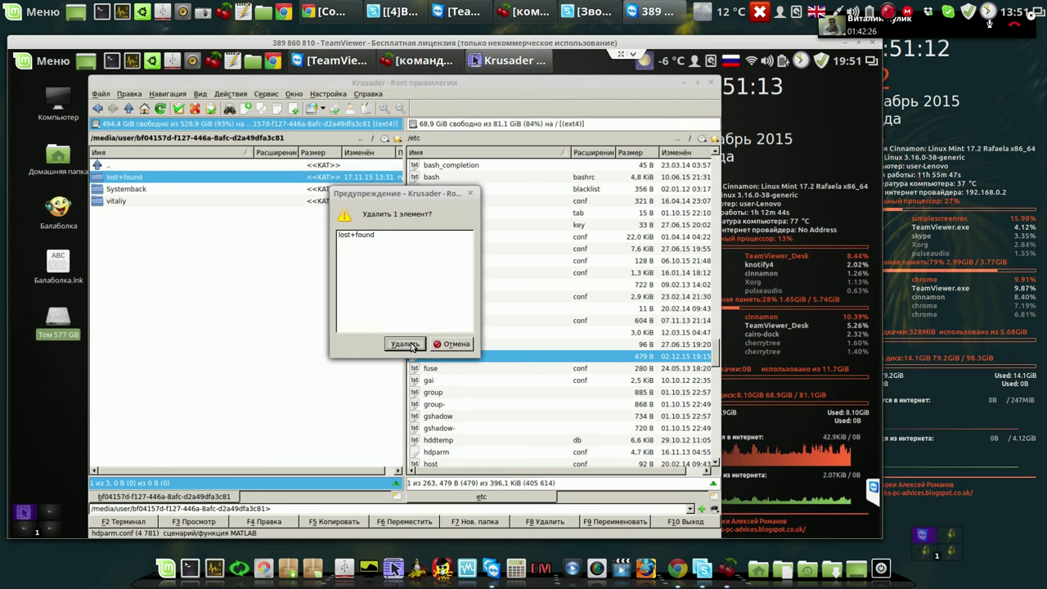
click(405, 344)
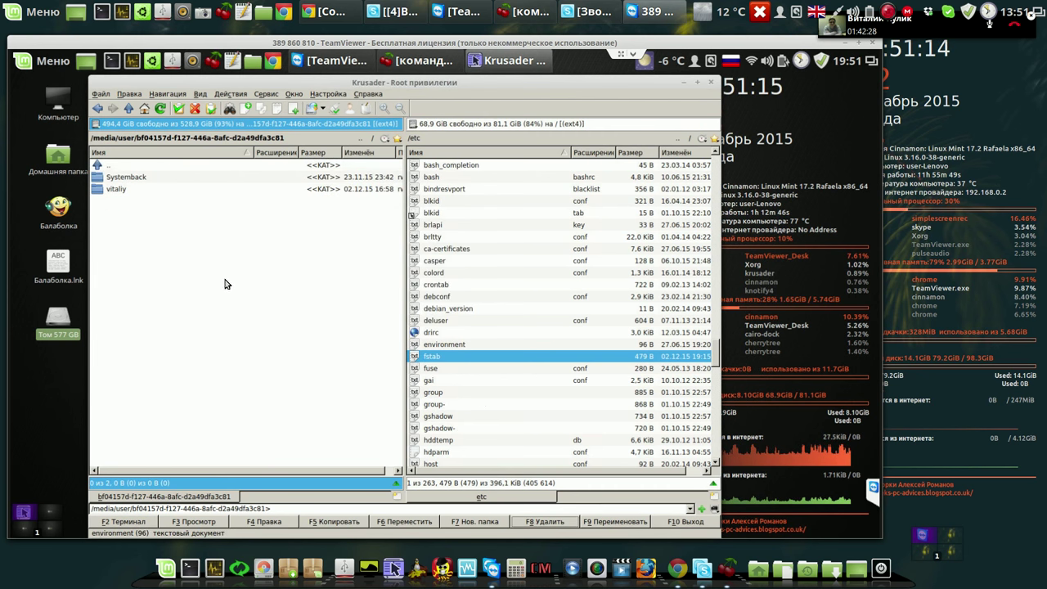
Create Cinnamon and Ubuntu folders on the external disk, then close Krusader.
click(460, 522)
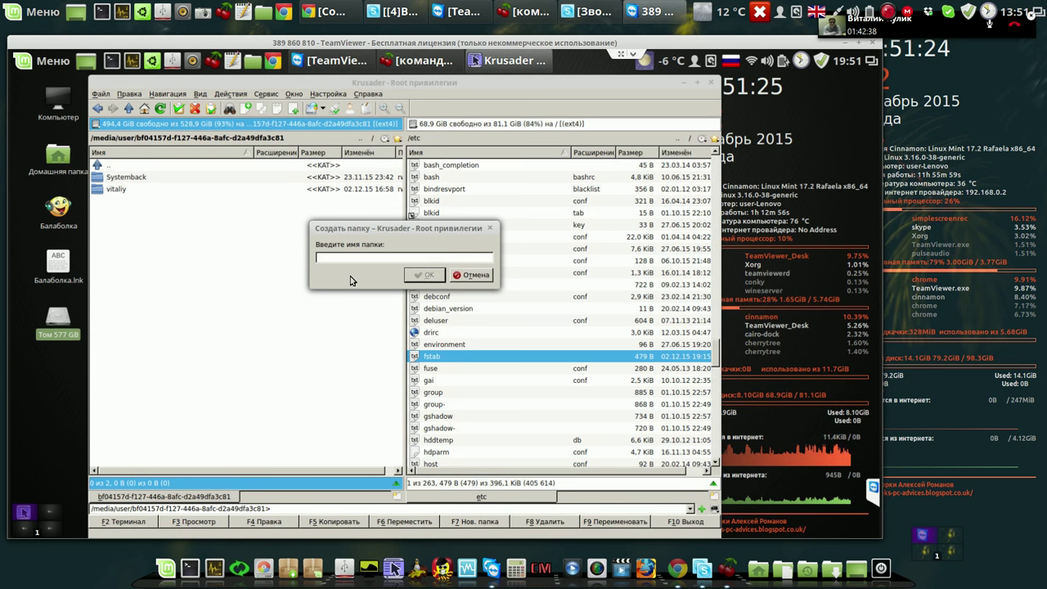
text(c)
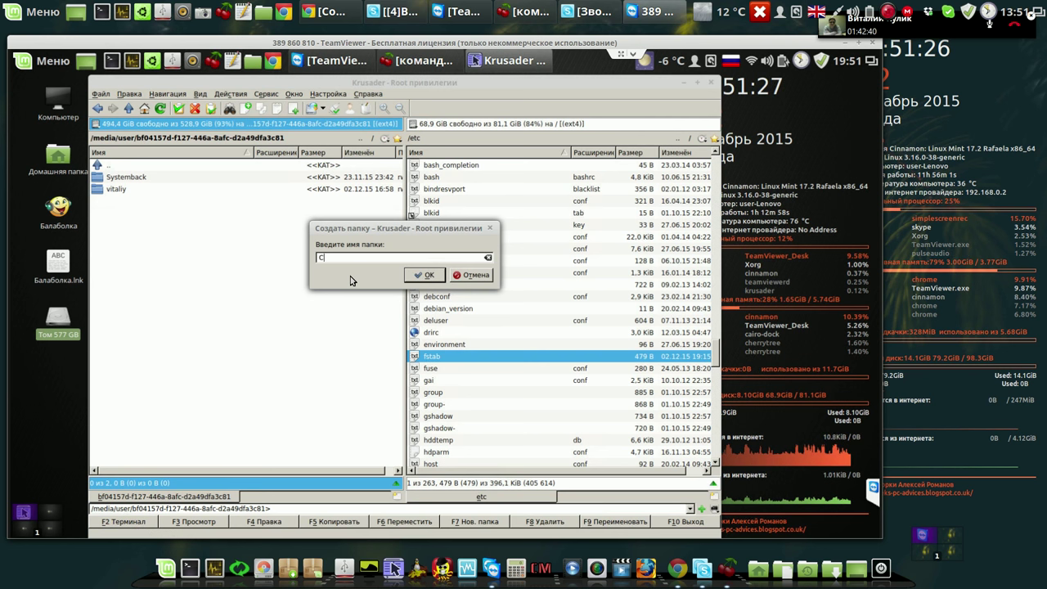
text(innamon)
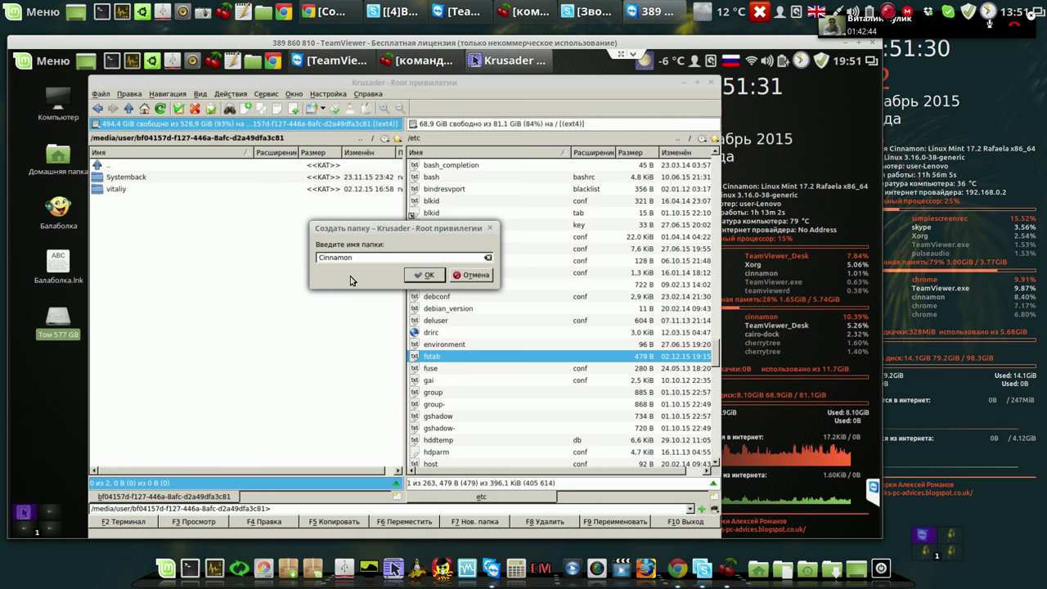
key(Return)
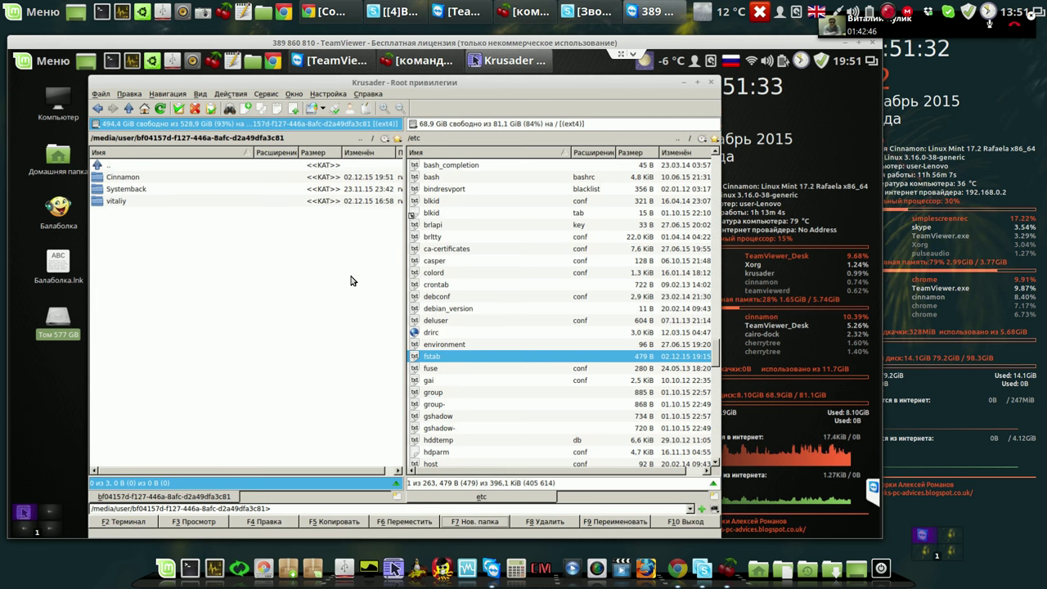
click(472, 521)
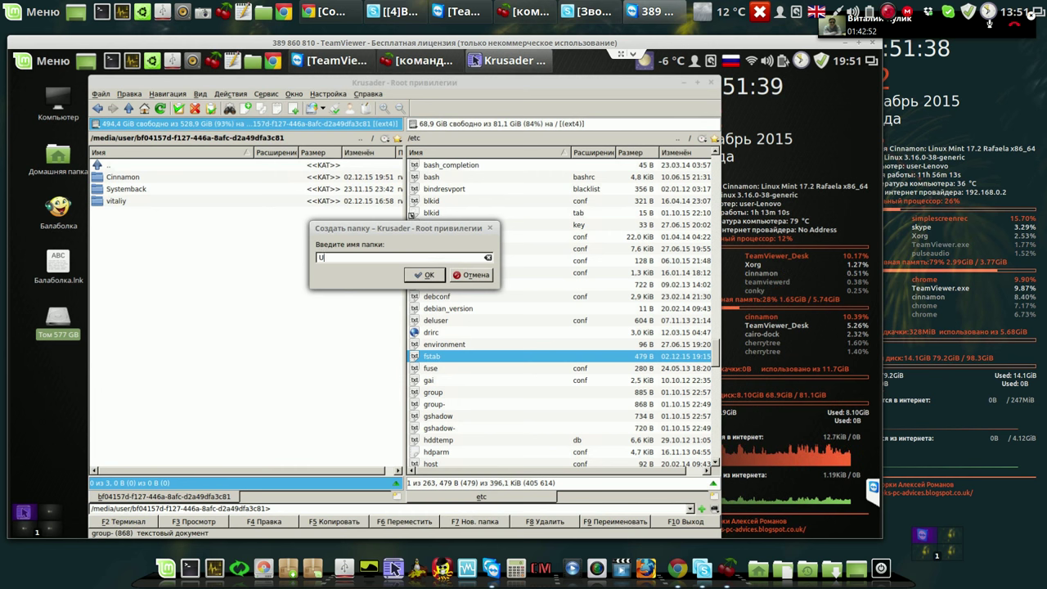
text(Ubuntu)
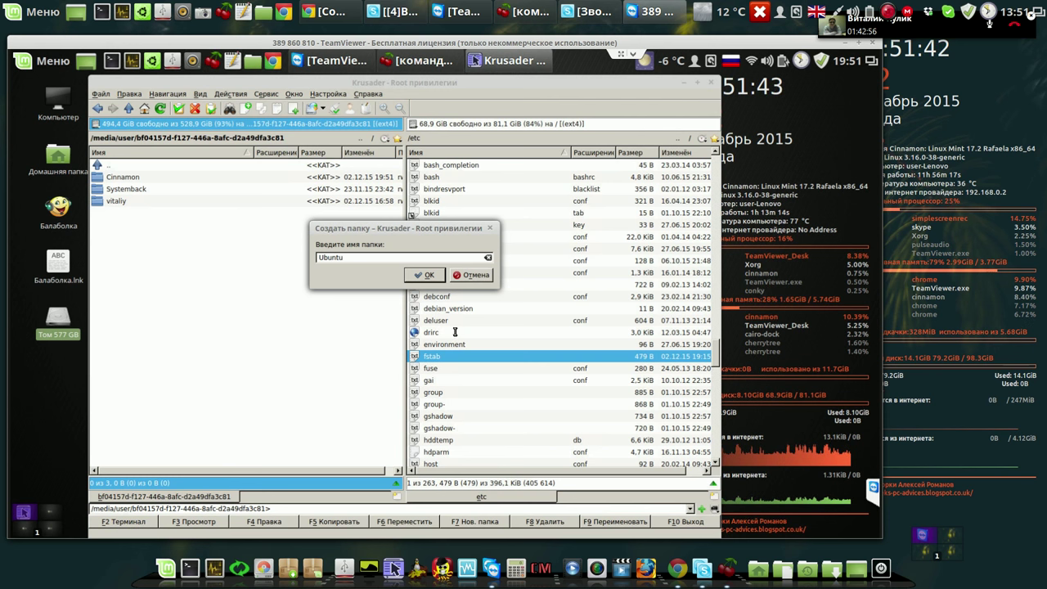
click(440, 280)
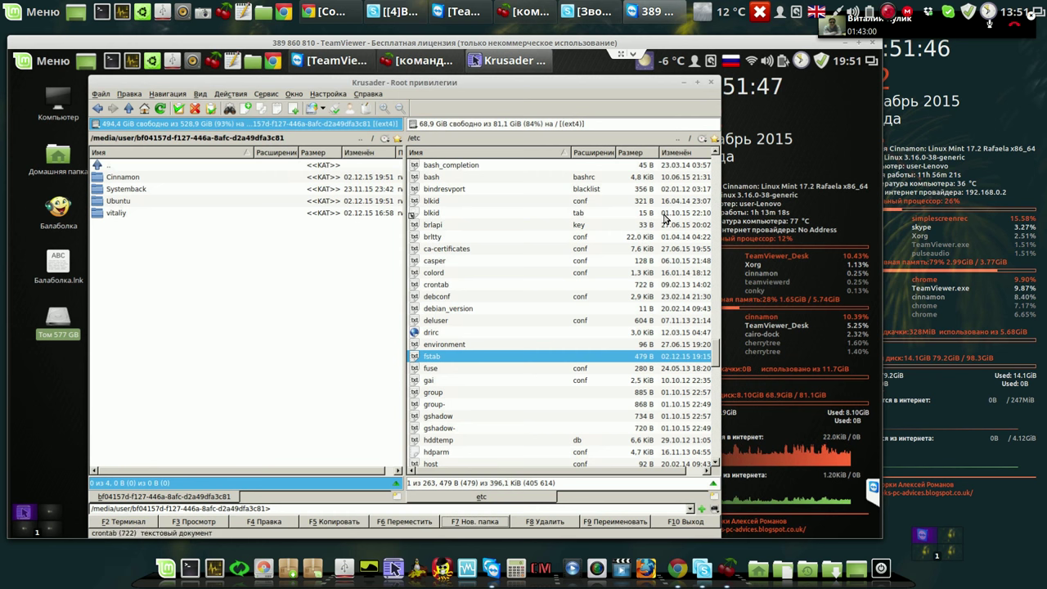
click(710, 83)
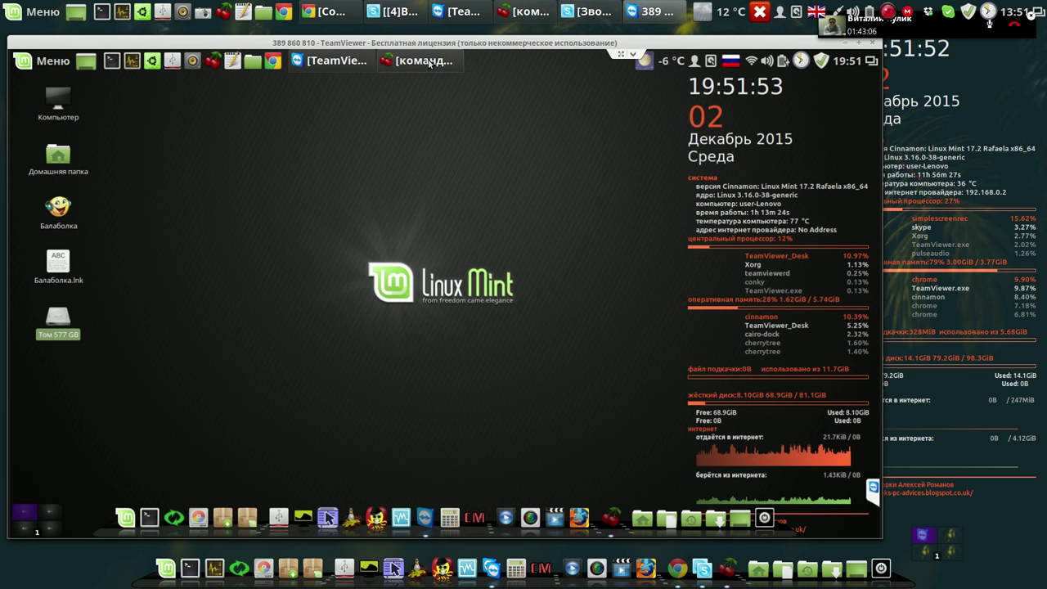
Close CherryTree, launch Systemback, and re-enter the administrator password in the English layout.
click(427, 62)
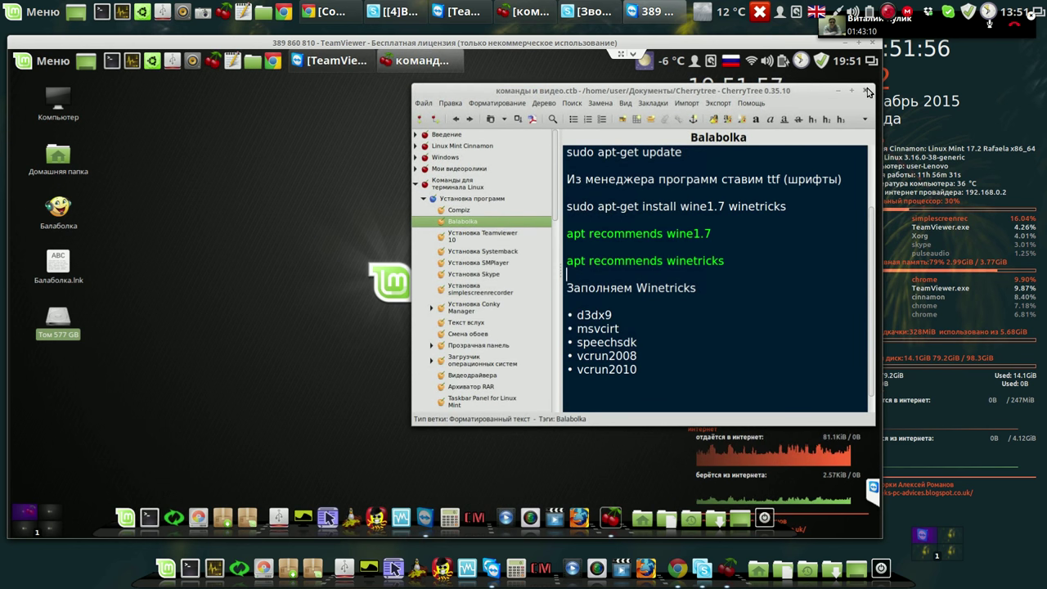
click(867, 90)
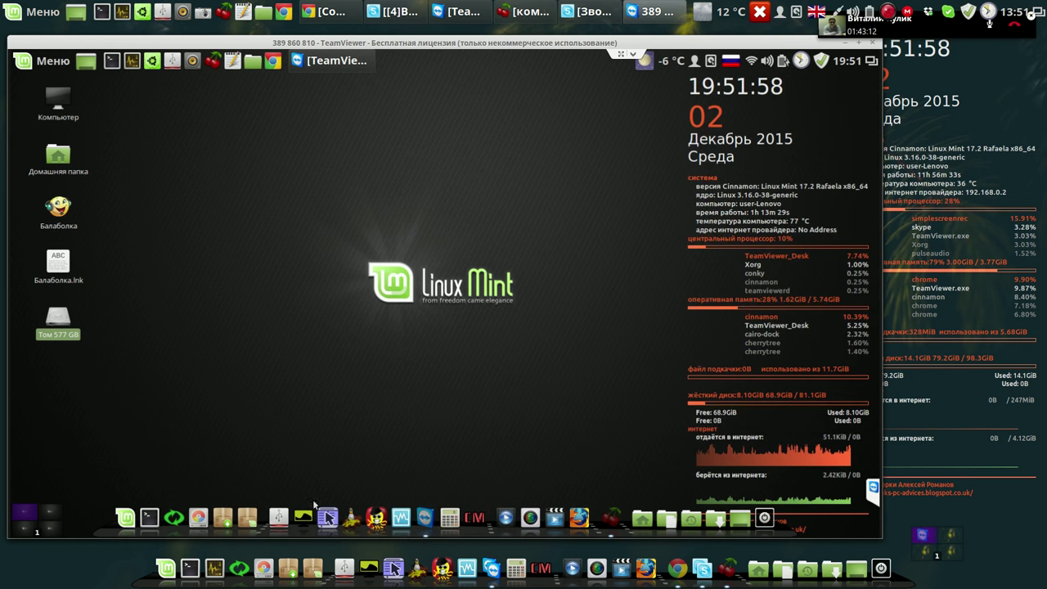
click(189, 518)
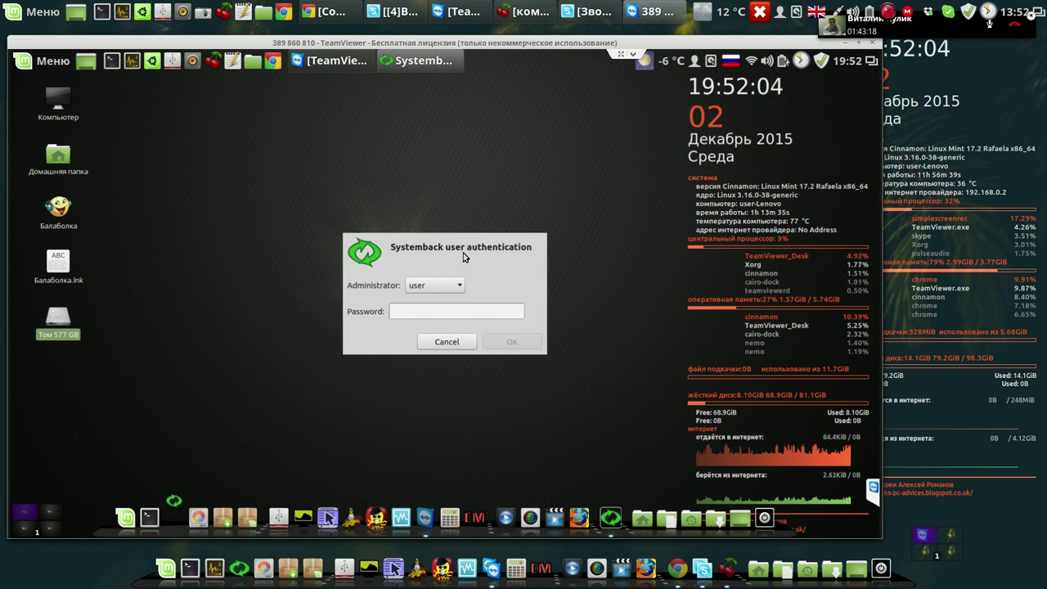
text(****)
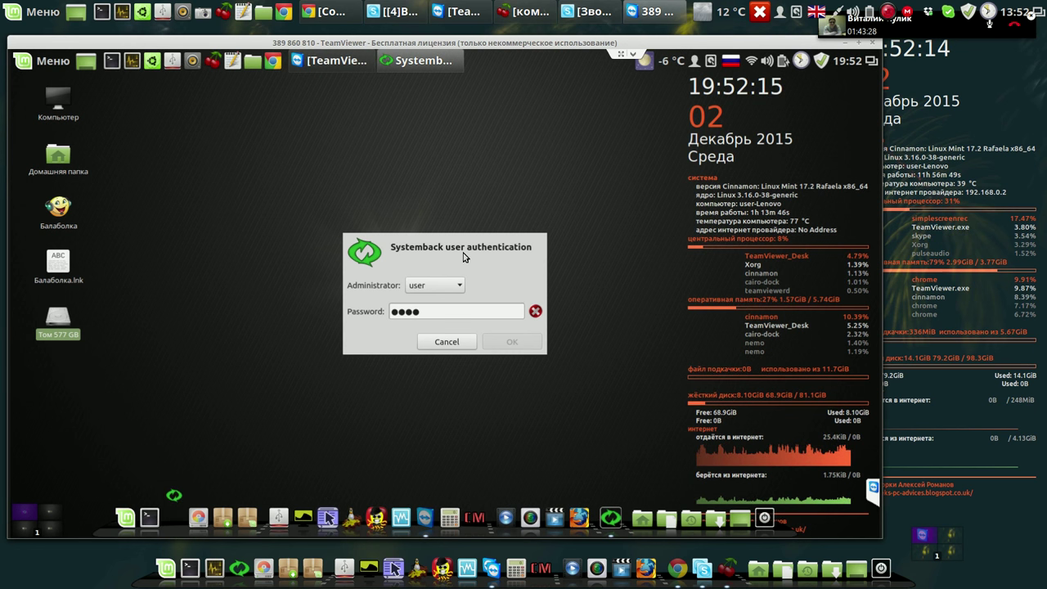
key(BackSpace)
key(BackSpace)
key(BackSpace)
key(BackSpace)
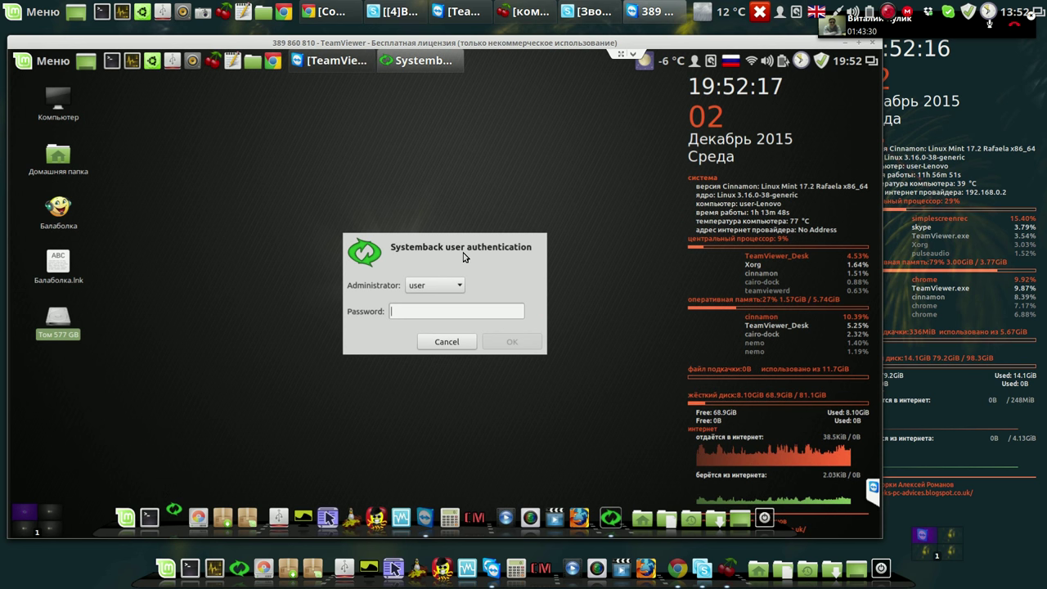
key(alt+shift)
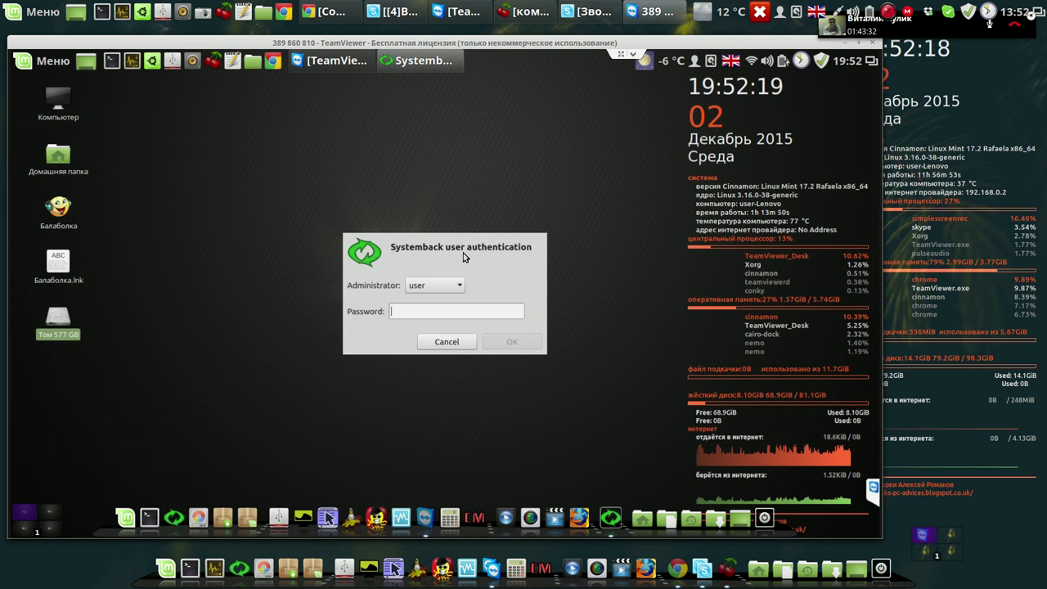
text(***)
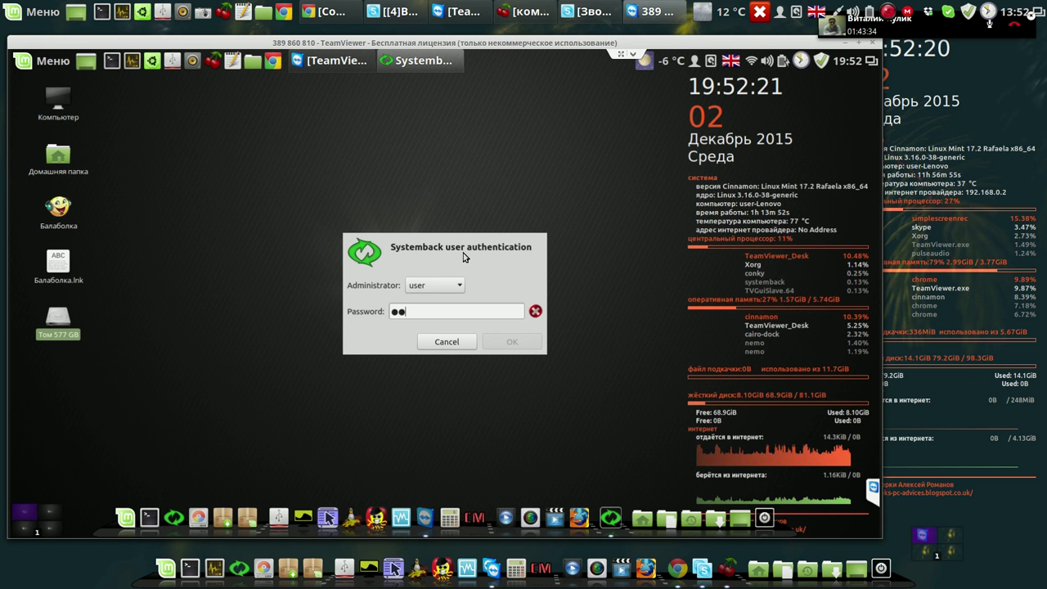
text(*)
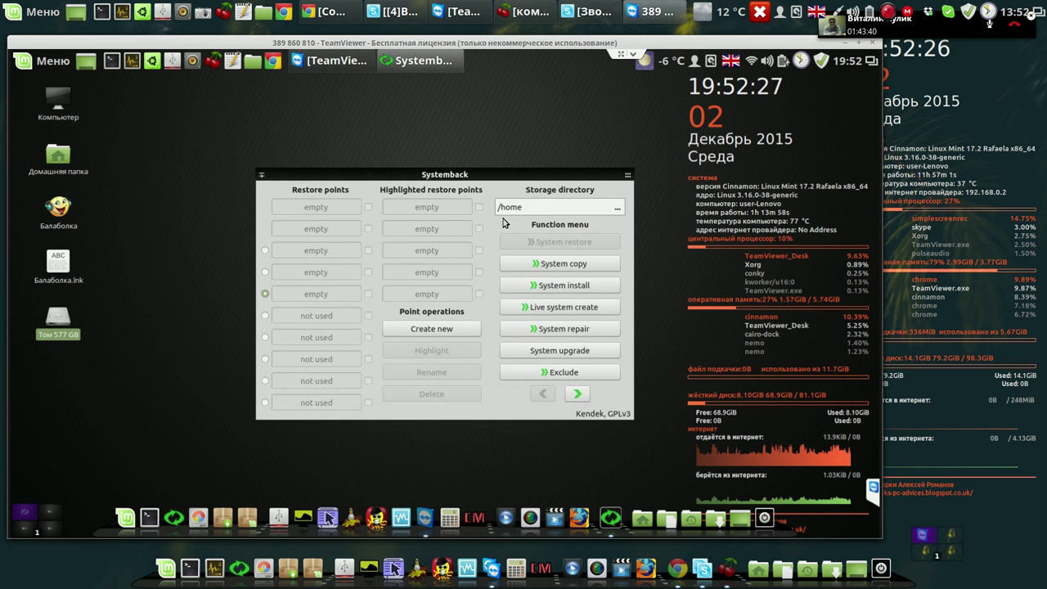
click(253, 61)
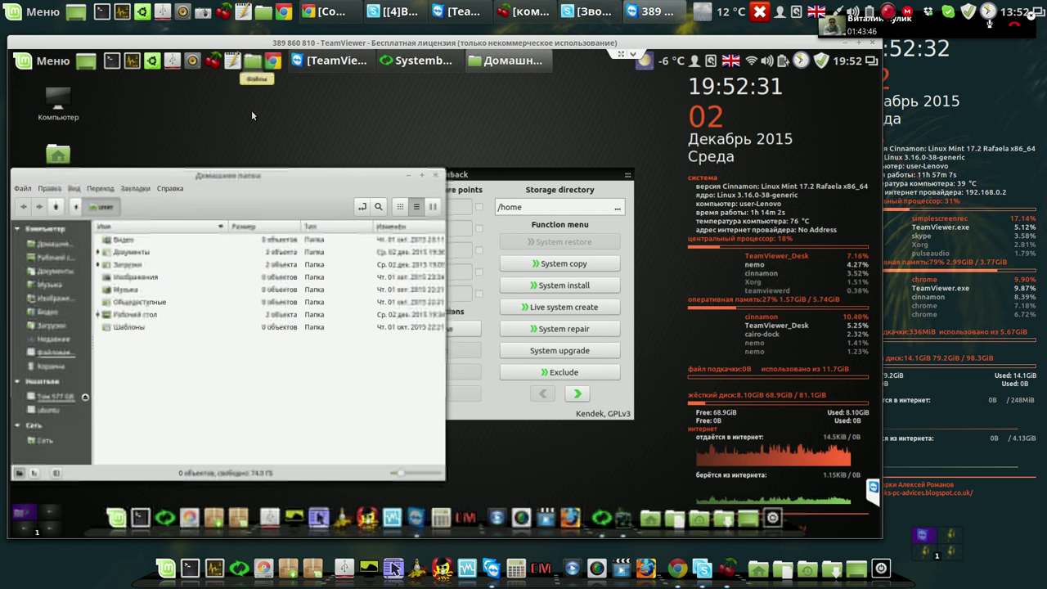
click(58, 354)
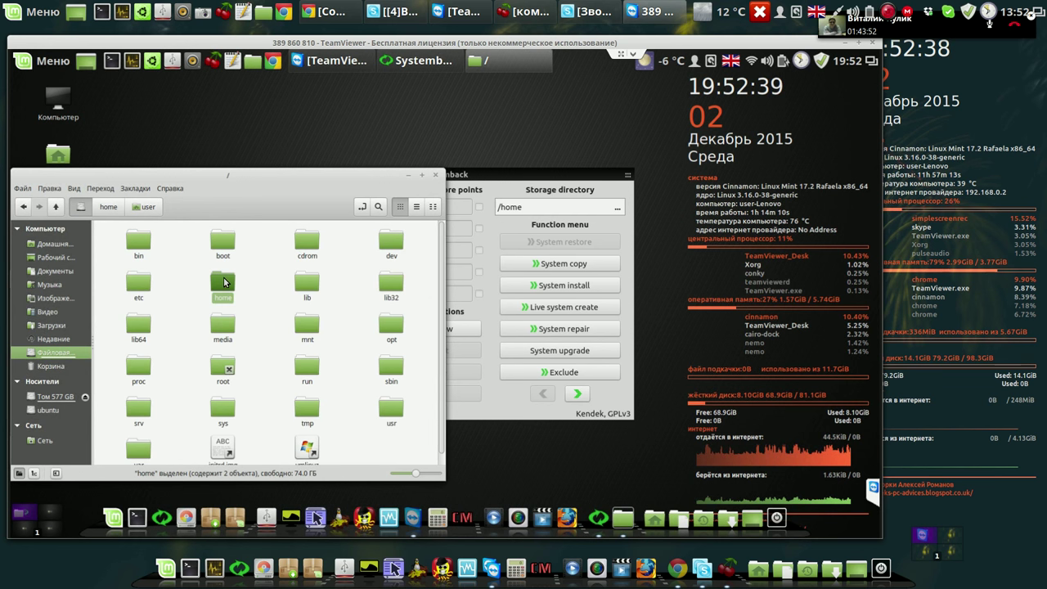
double_click(224, 282)
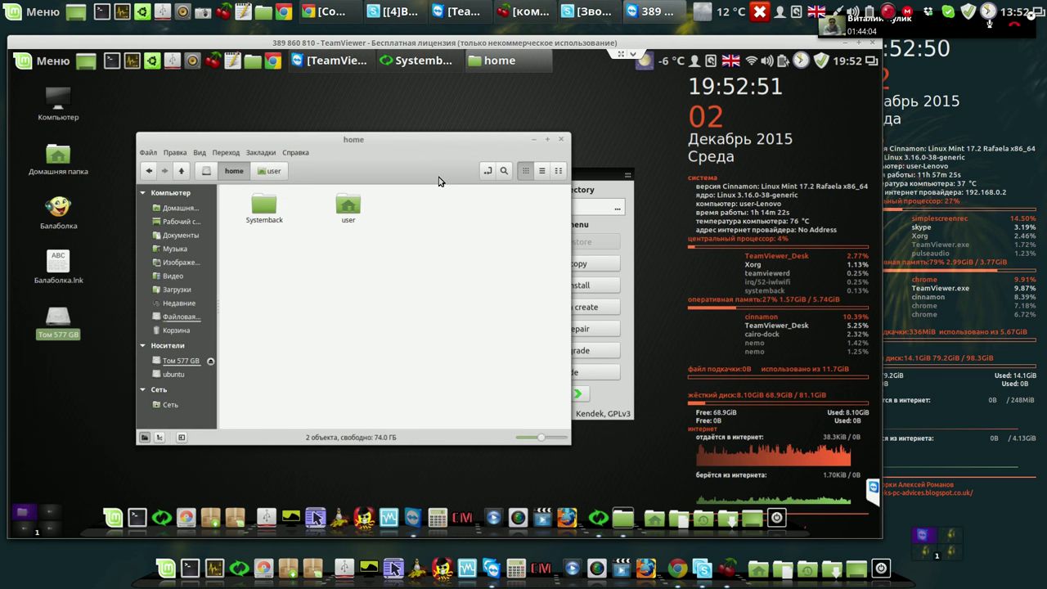
click(560, 140)
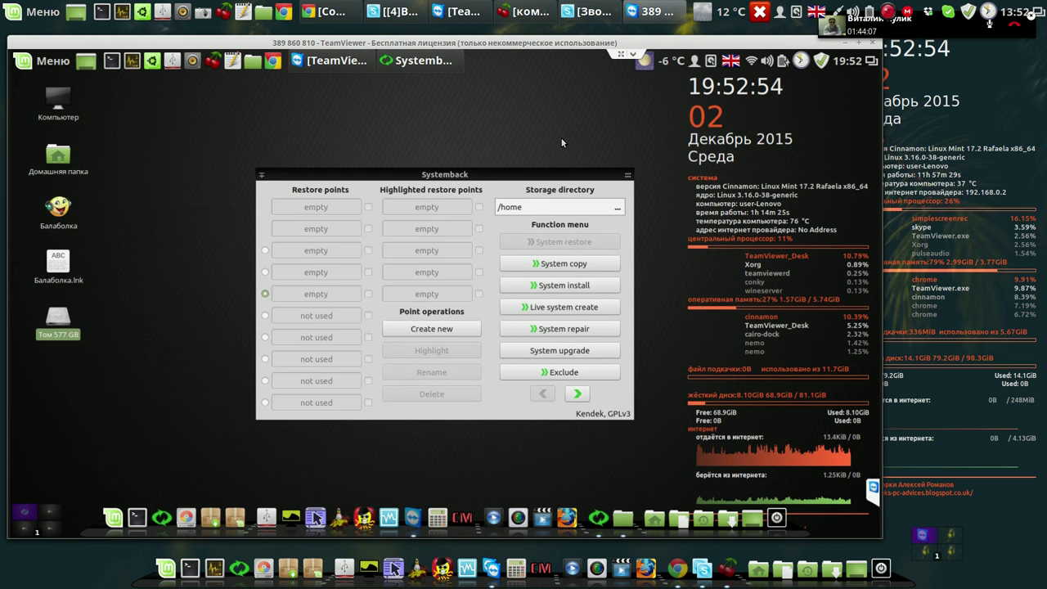
Point Systemback's storage directory to the Cinnamon folder on the partition under /media/user.
click(619, 212)
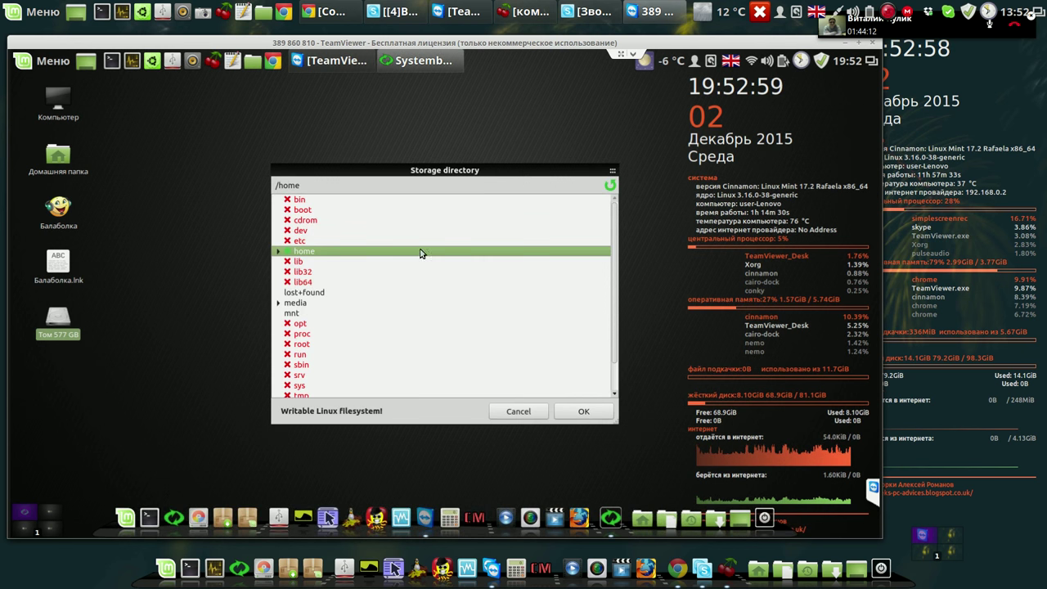
click(298, 306)
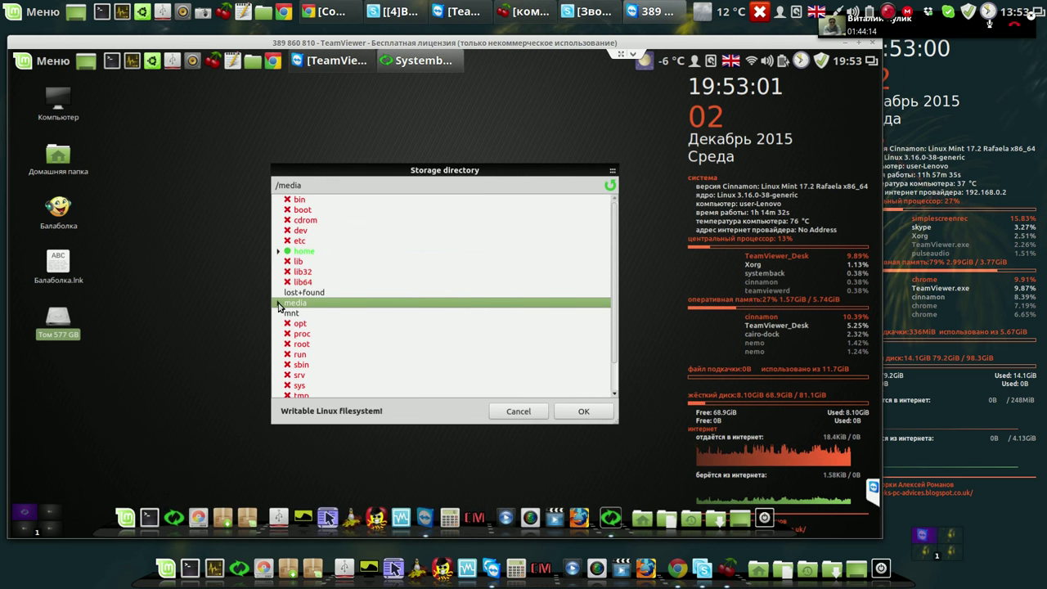
click(279, 304)
click(288, 314)
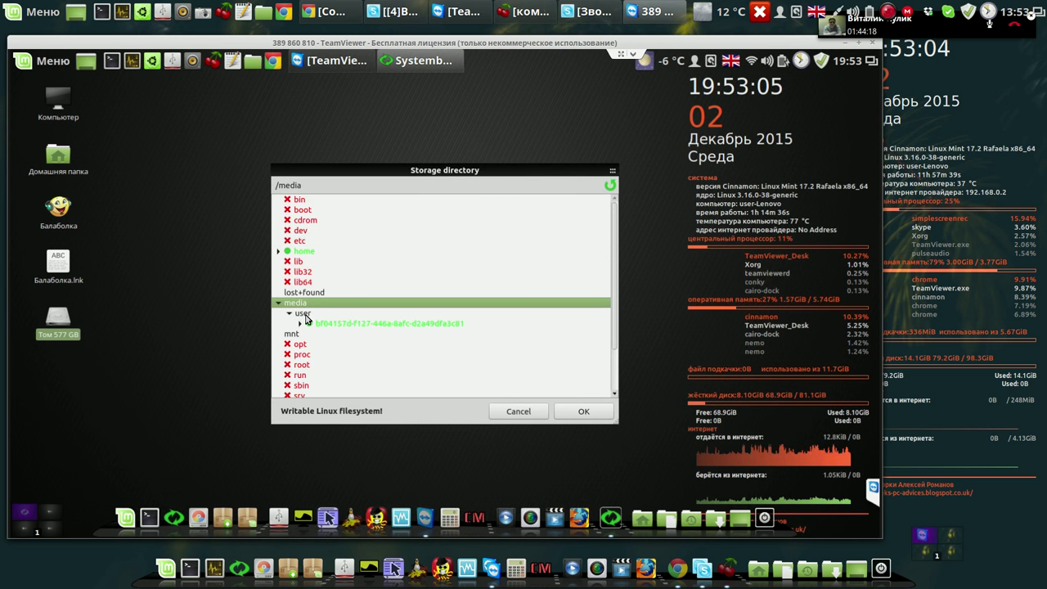
click(304, 315)
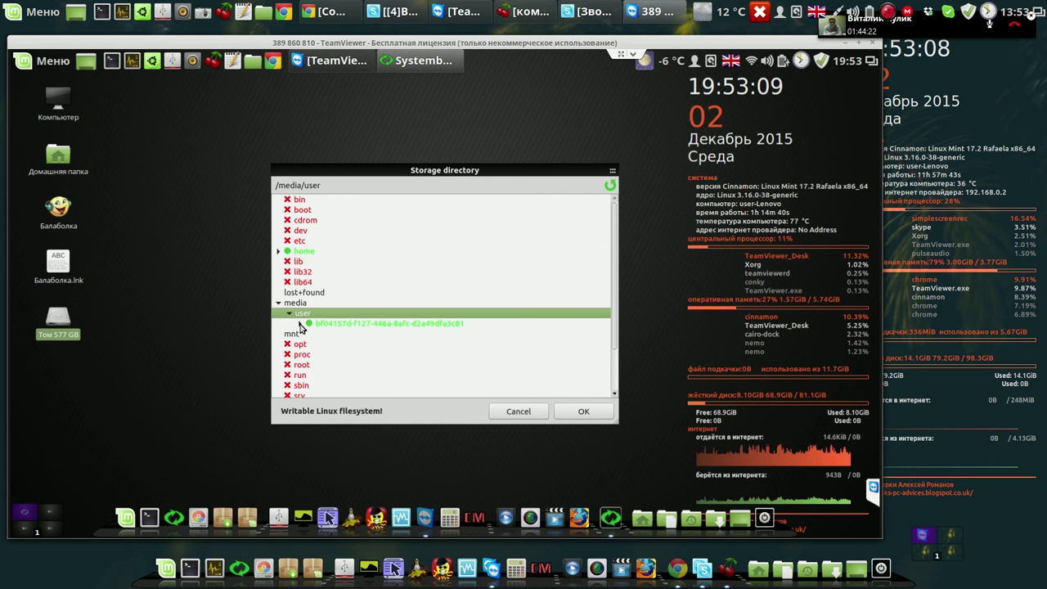
click(300, 324)
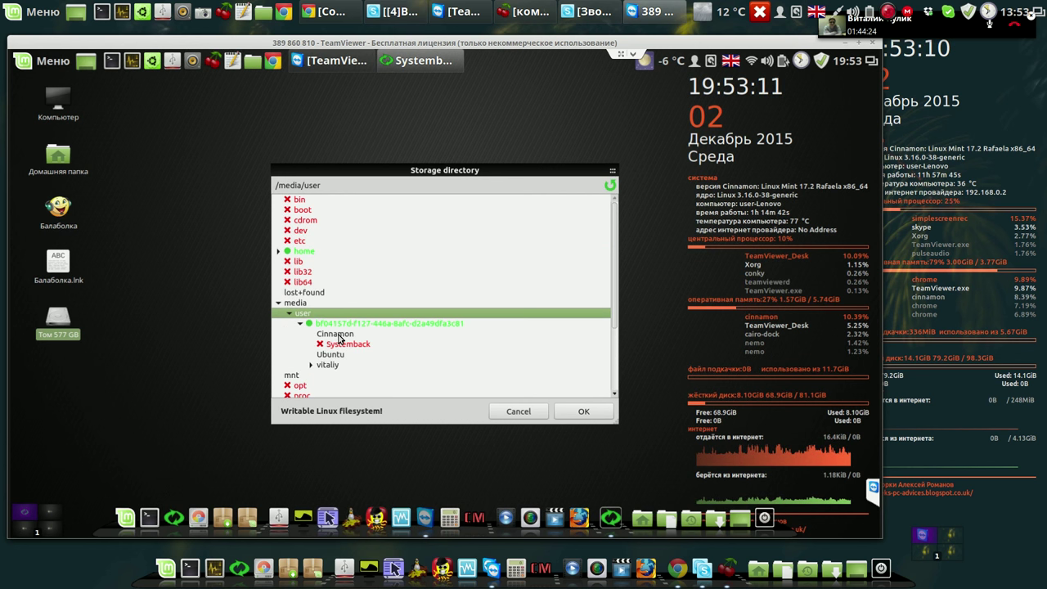
click(339, 337)
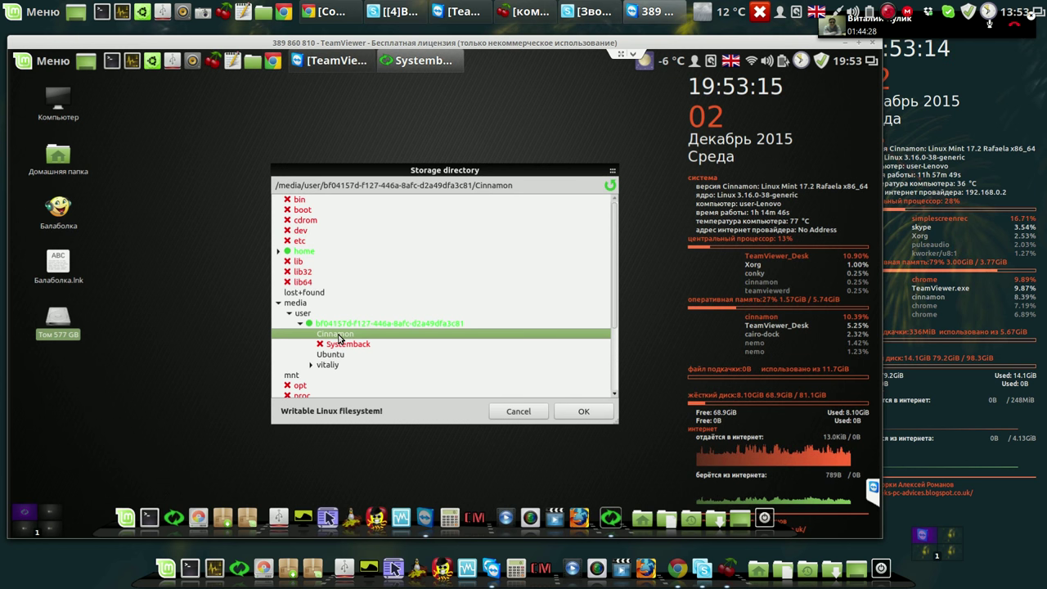
click(591, 412)
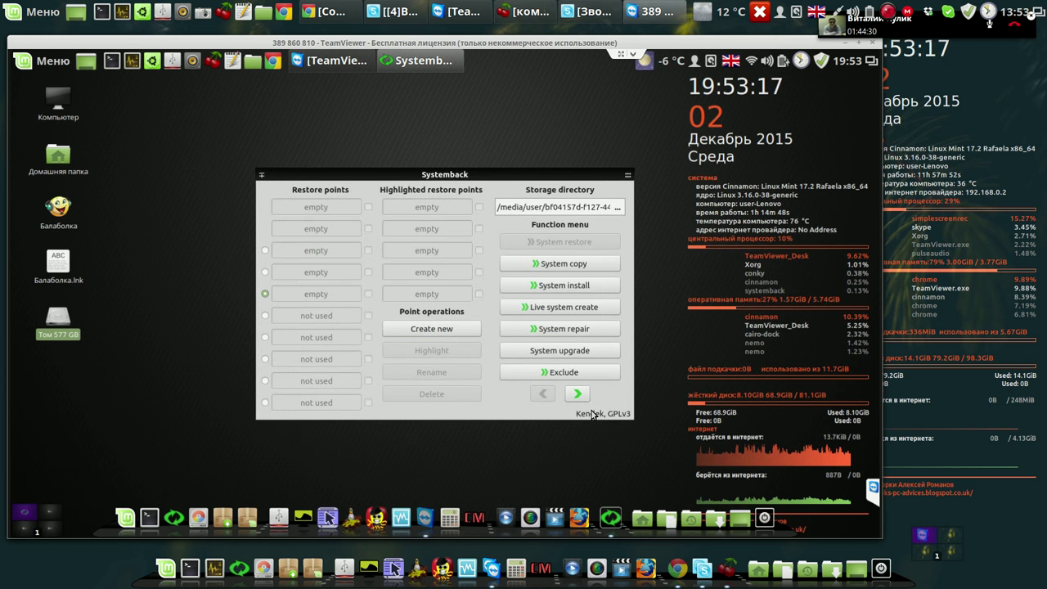
Create a new restore point and move its progress dialog to the upper right.
click(450, 330)
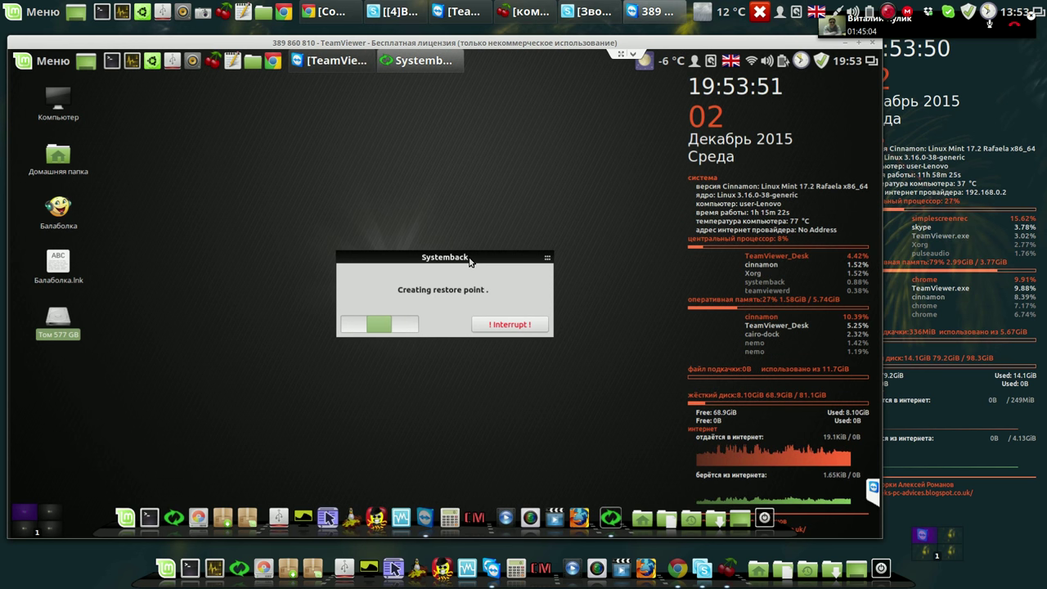
drag(475, 257, 600, 143)
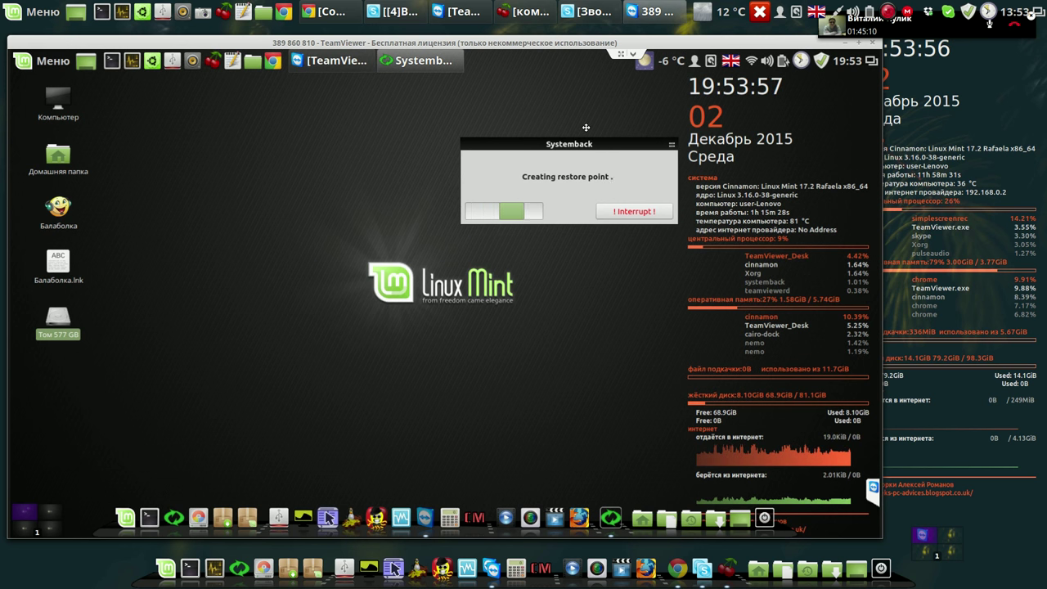
drag(598, 143, 586, 130)
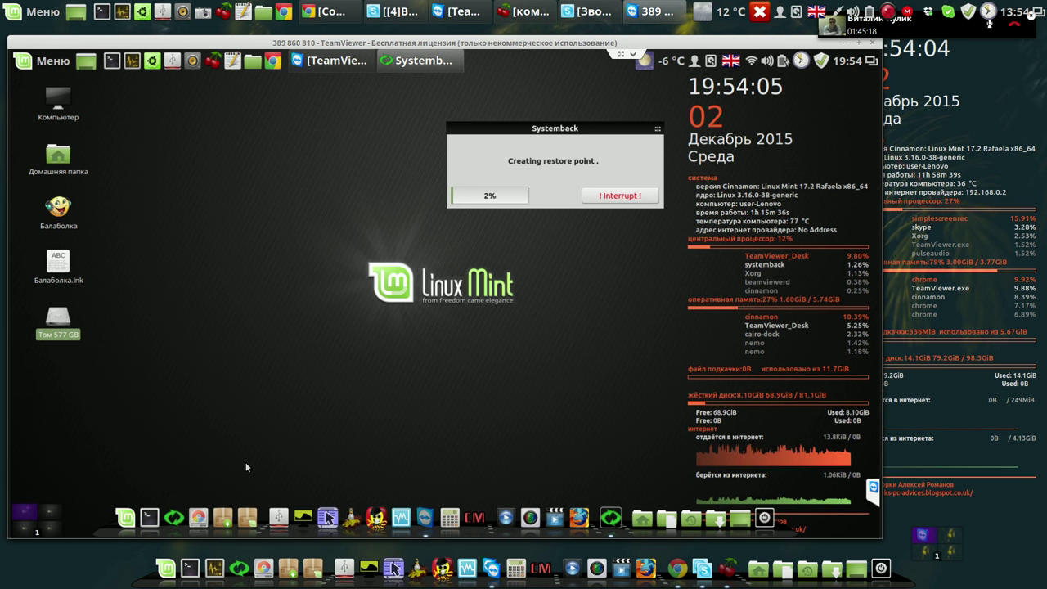
Launch GParted and authenticate with the administrator password to view /dev/sda.
click(203, 509)
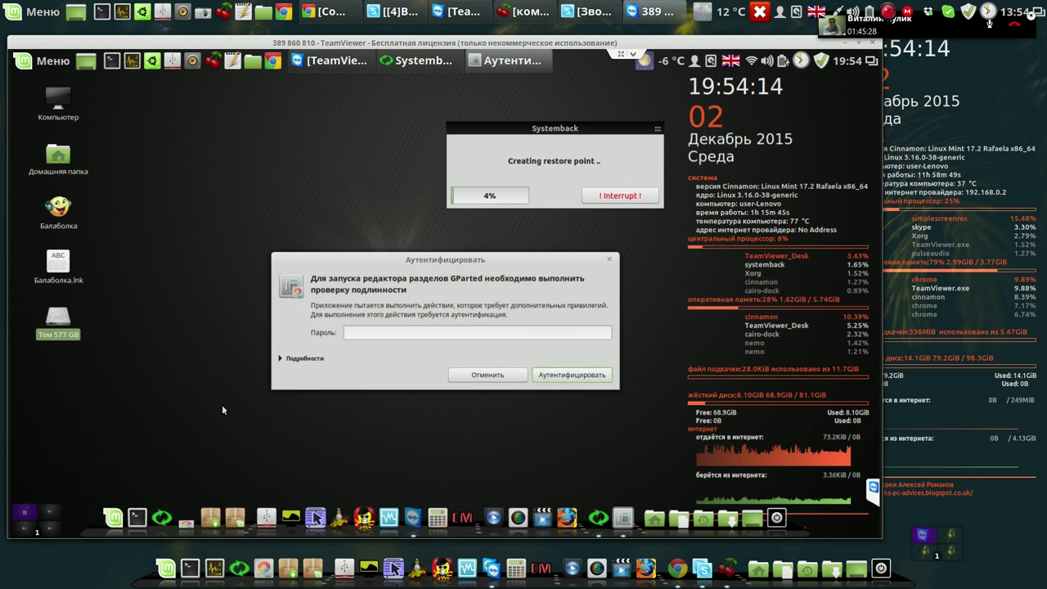
text(1234)
key(Return)
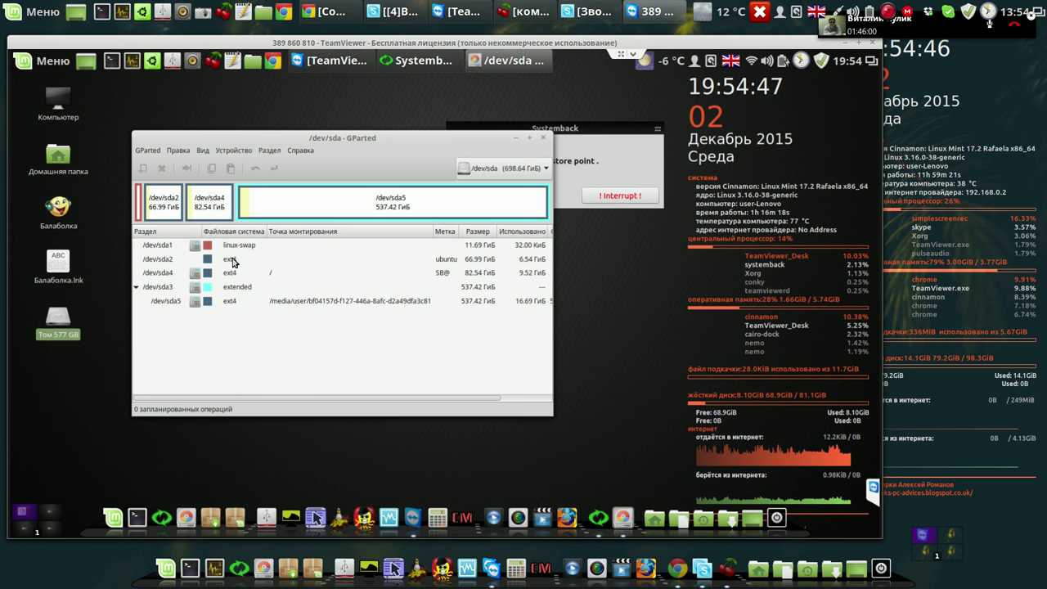
click(234, 261)
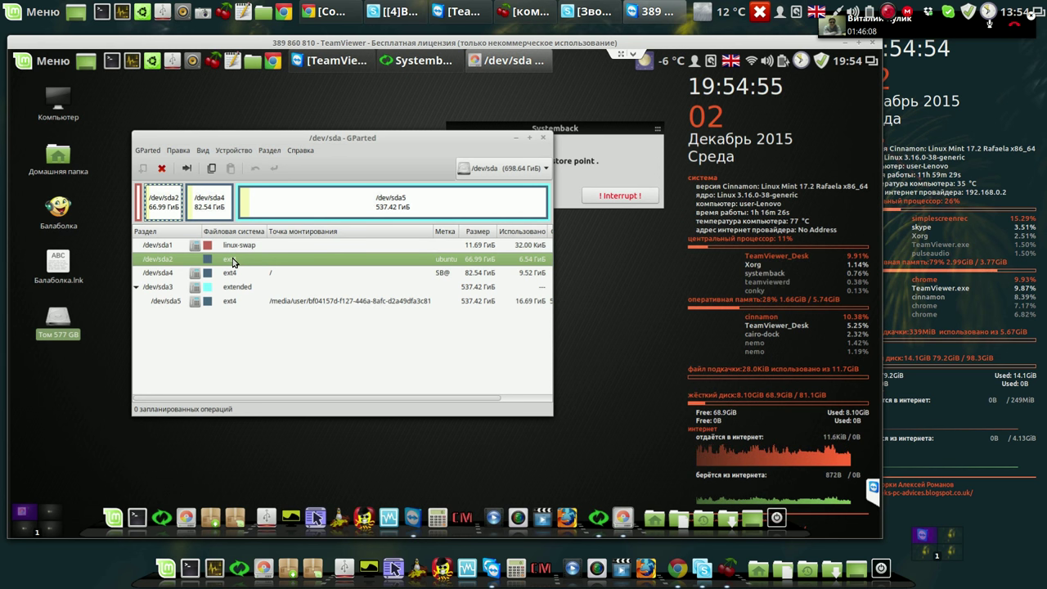
click(228, 275)
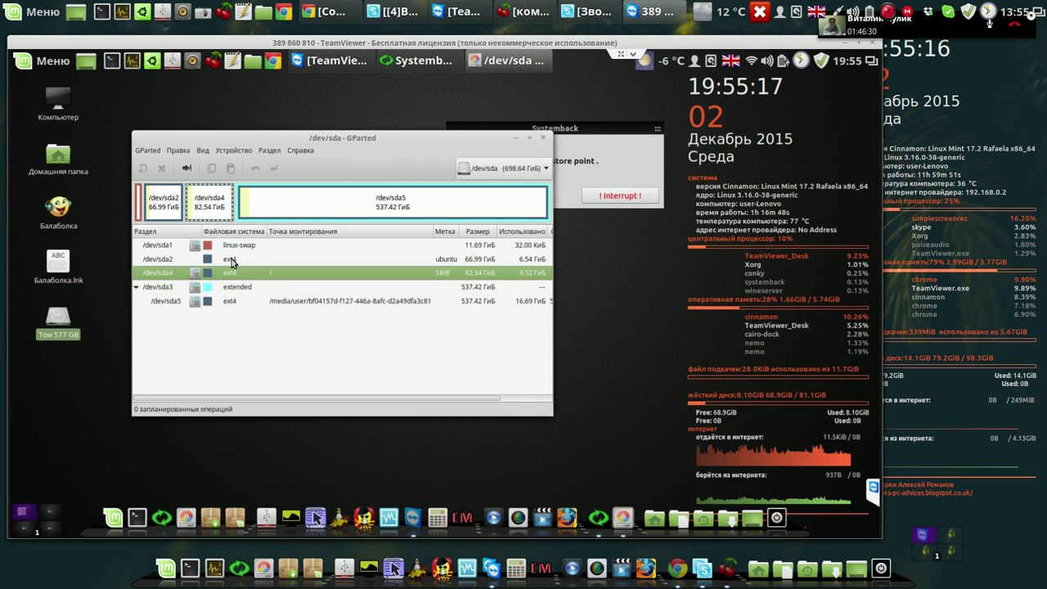
click(293, 301)
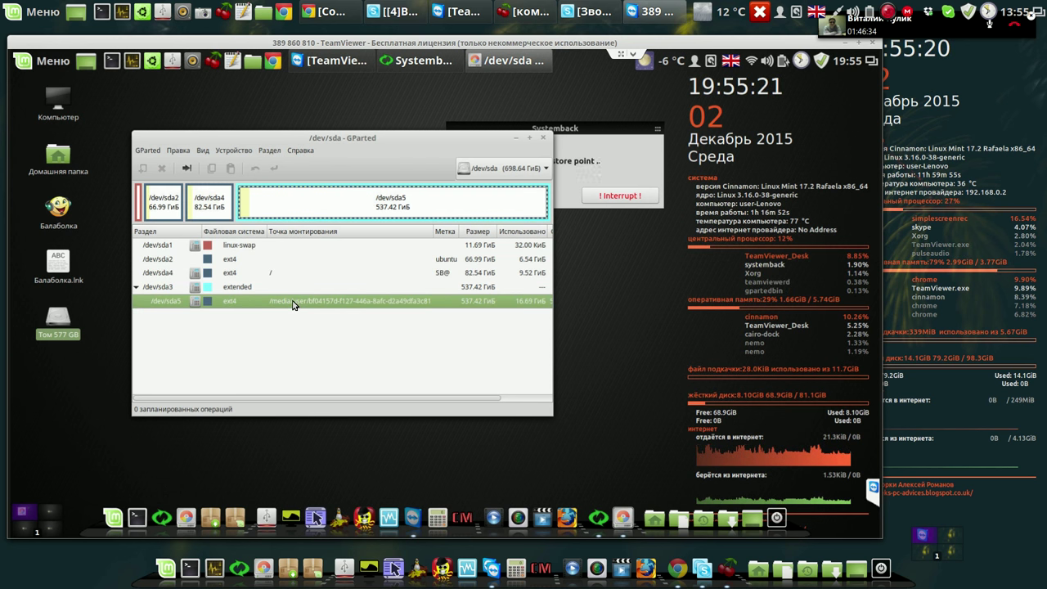
click(230, 279)
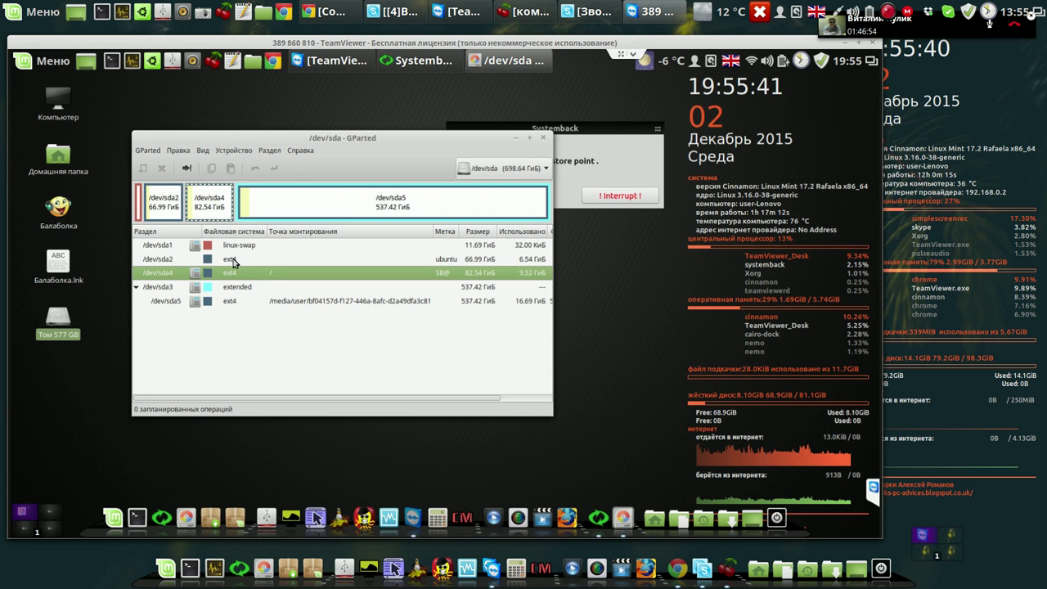
click(278, 303)
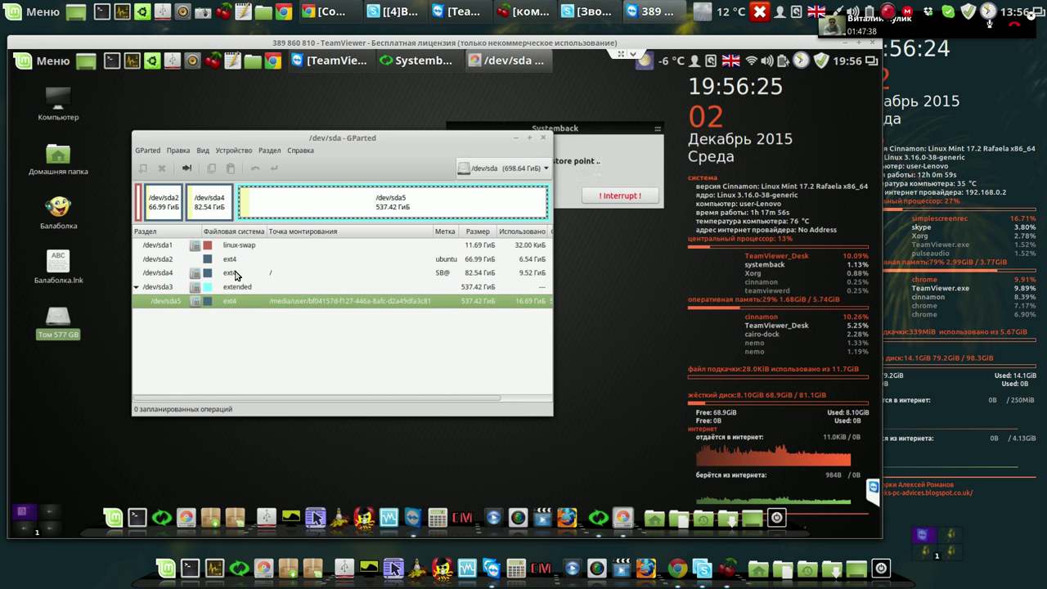
click(235, 275)
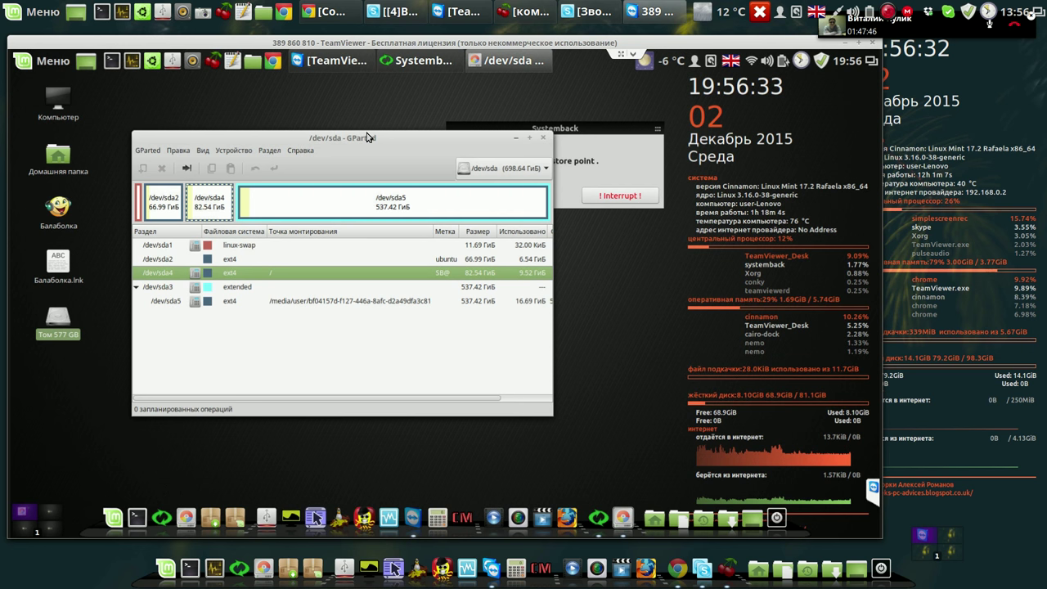
Move GParted left to uncover Systemback's progress, then dismiss the MULTIBOOT mount error.
drag(387, 141, 347, 132)
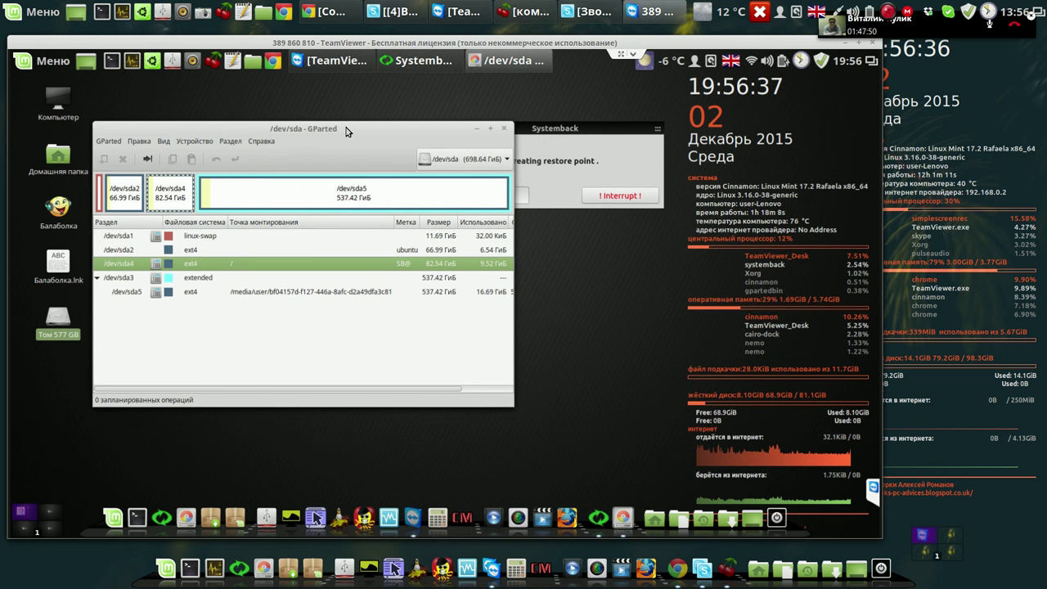
drag(321, 126, 286, 131)
mouse_move(284, 130)
mouse_down()
mouse_move(274, 134)
mouse_move(281, 129)
mouse_up()
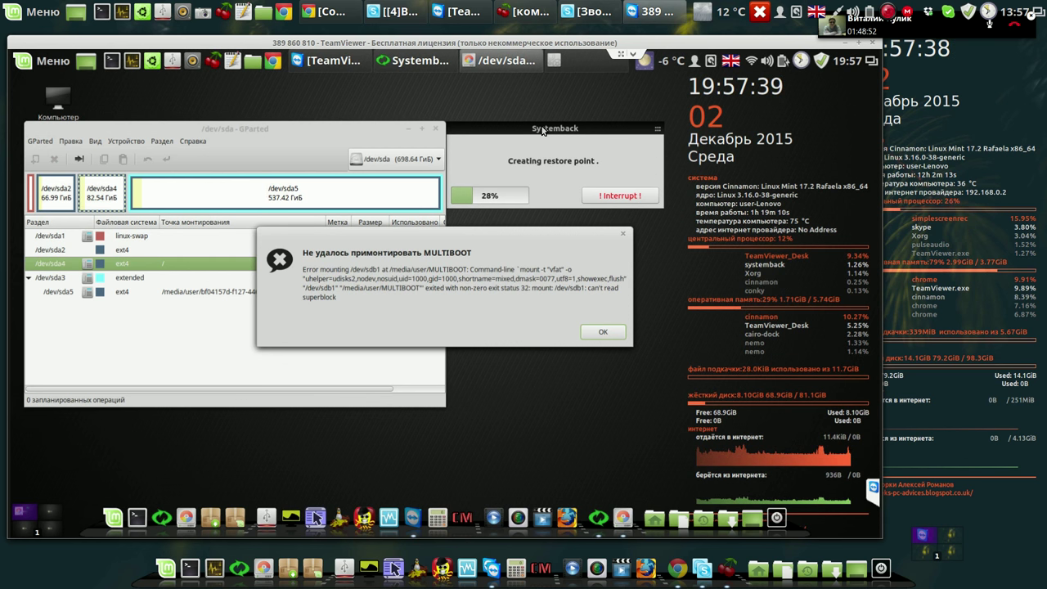
key(Return)
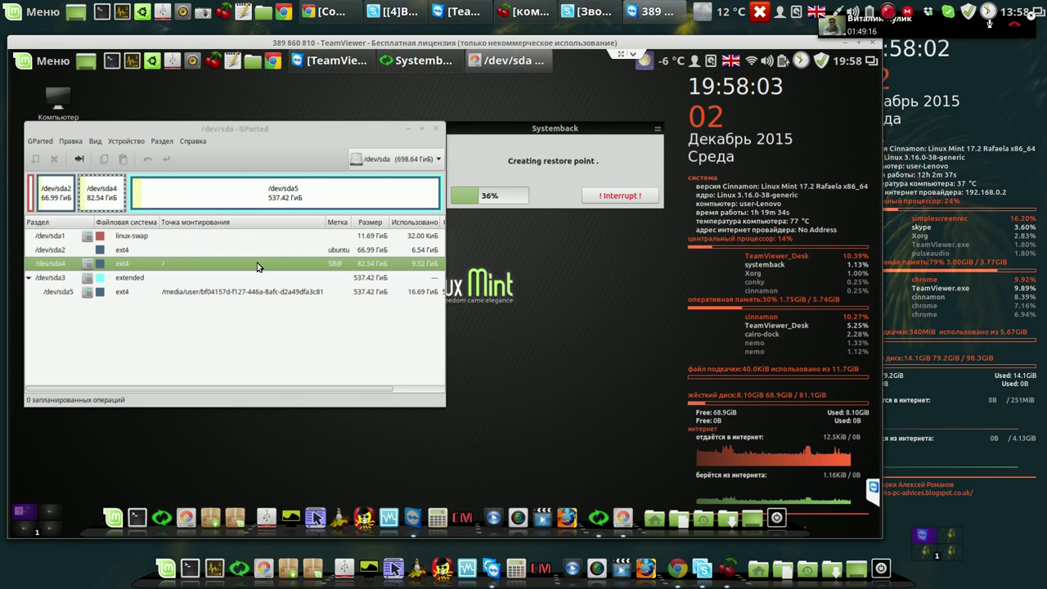
click(228, 292)
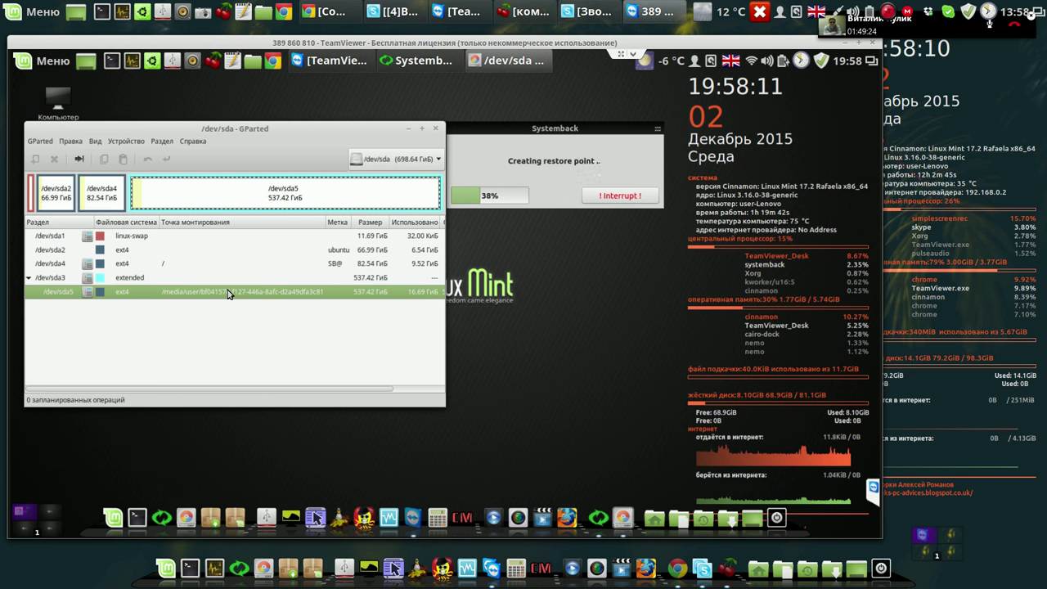
click(169, 265)
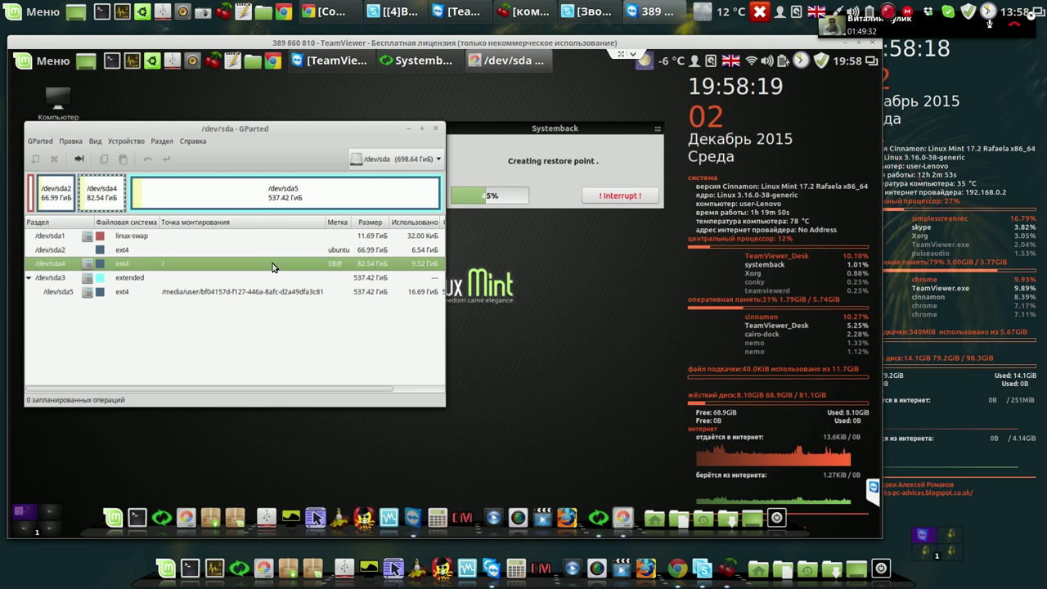
click(247, 293)
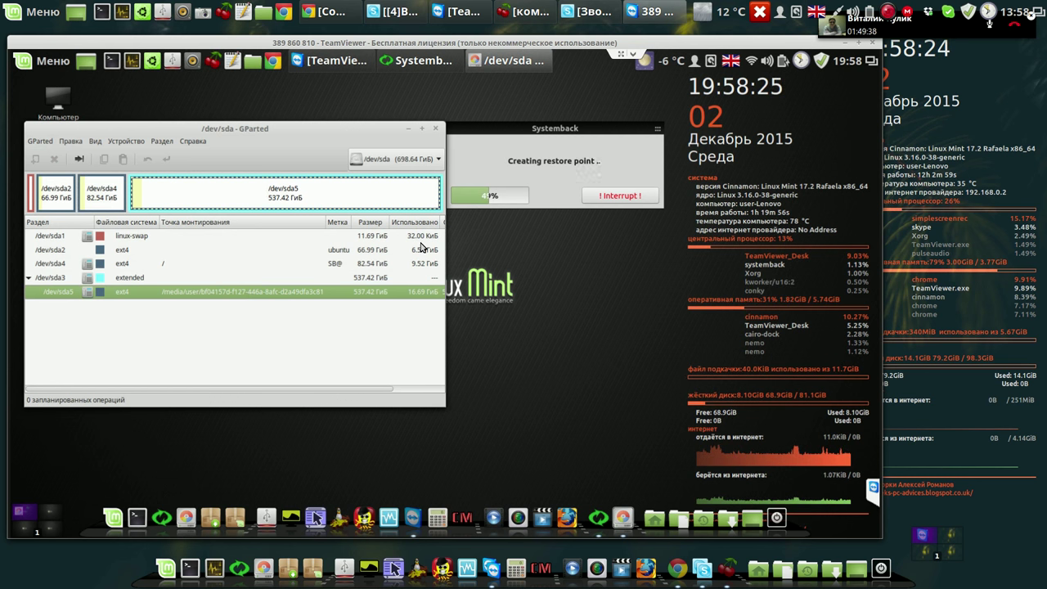
click(138, 254)
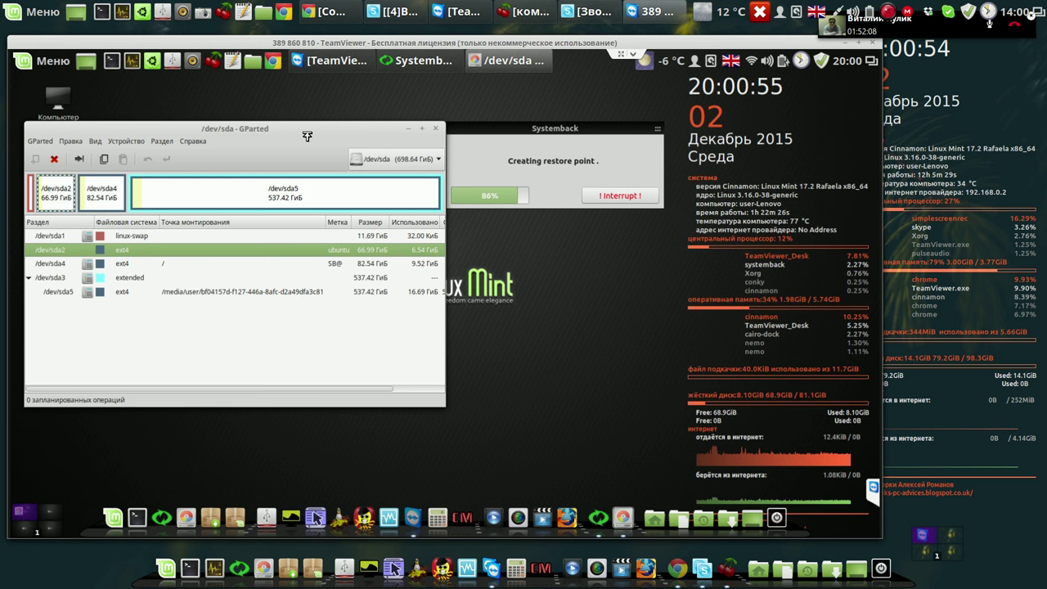
Launch Conky Manager, preview the conky_long widget, then close the manager.
click(465, 519)
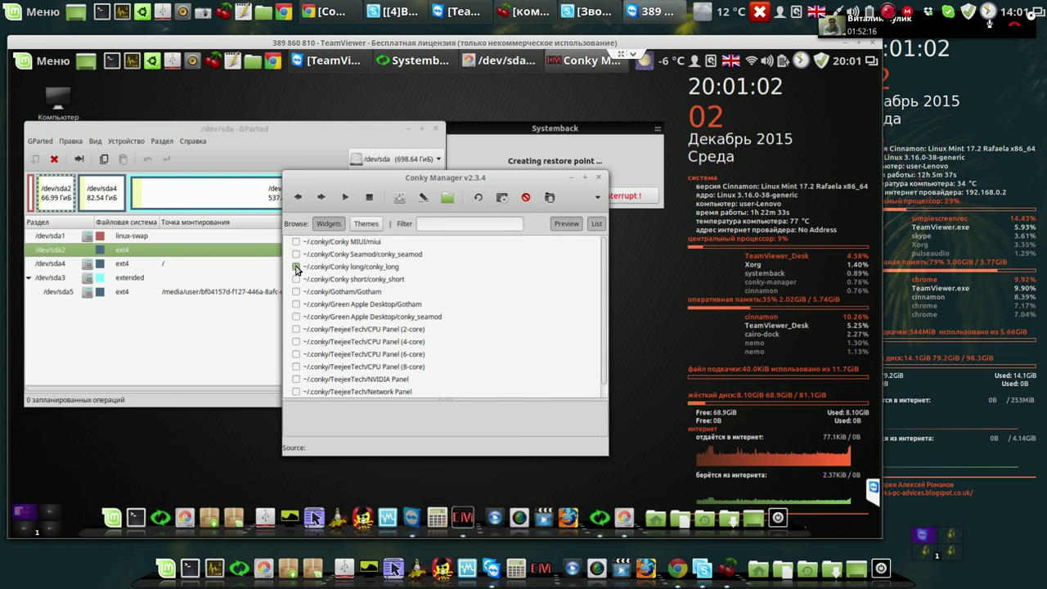
click(297, 268)
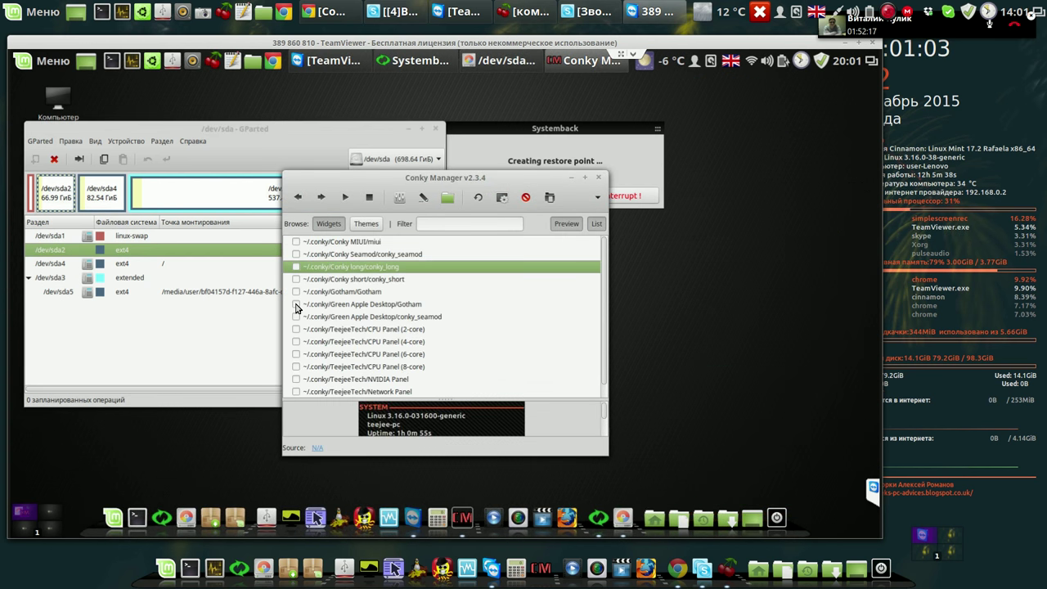
click(601, 179)
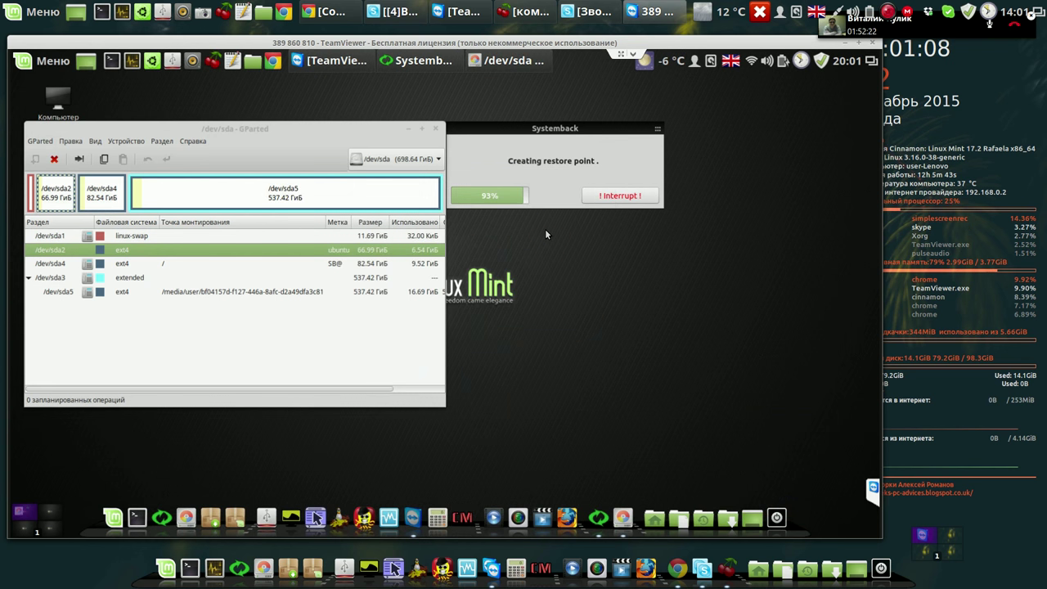
Reopen Conky Manager, start the conky_short widget, preview conky_long, and close the manager.
click(463, 519)
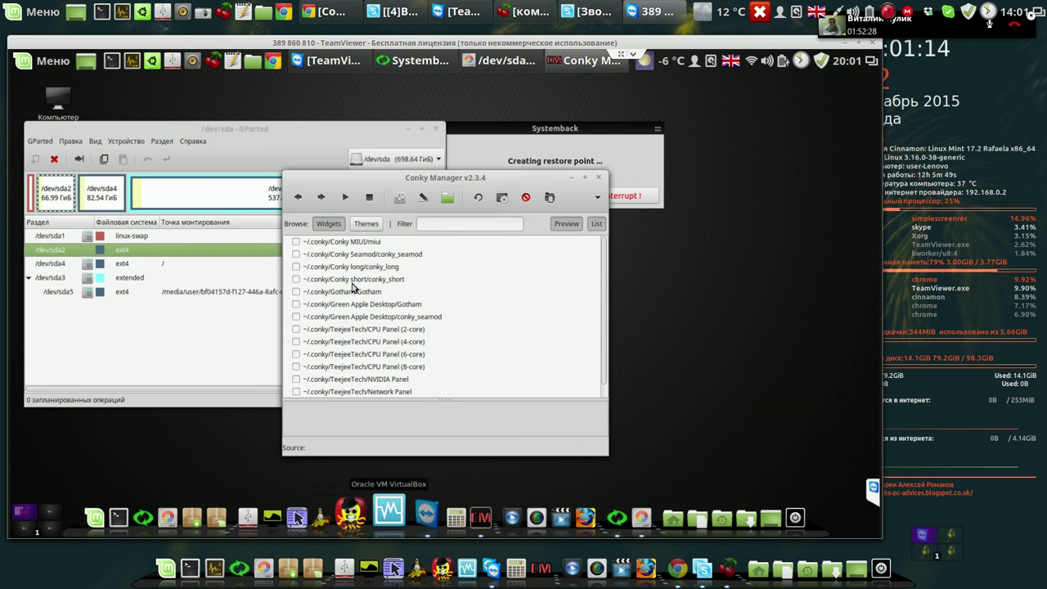
click(296, 280)
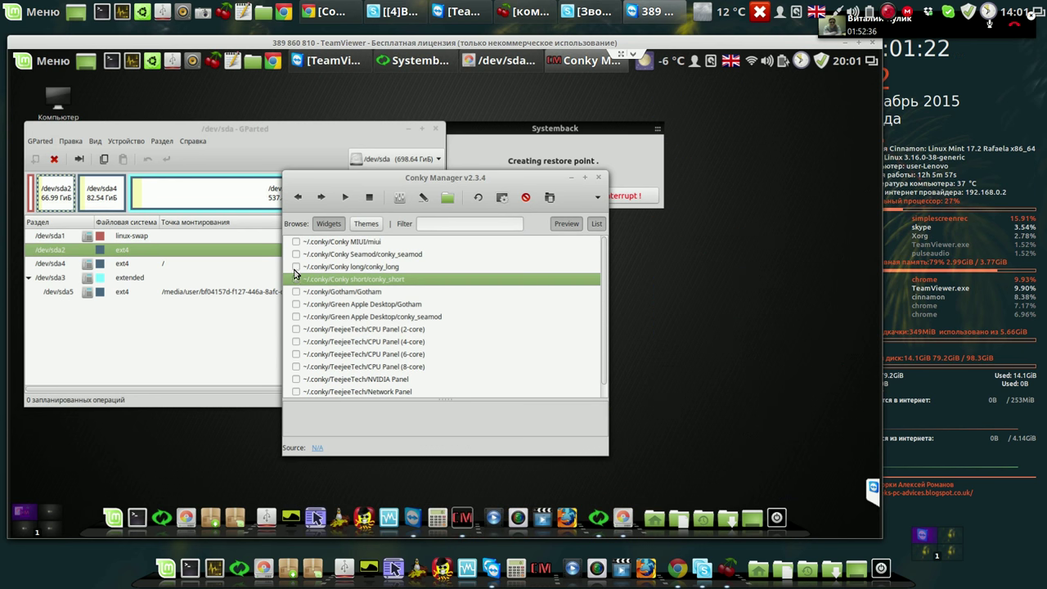
click(294, 267)
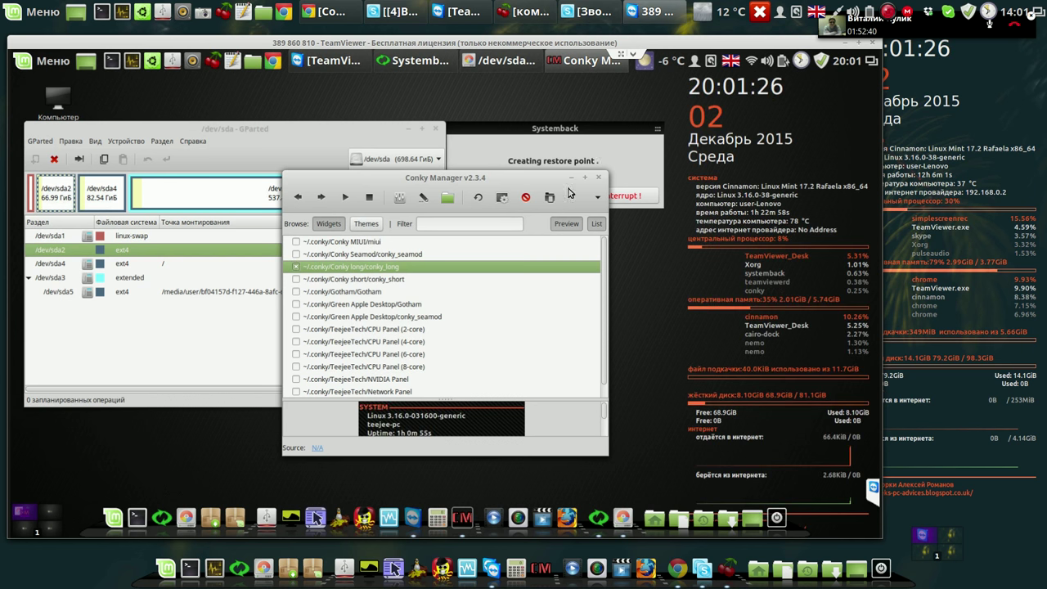
click(598, 177)
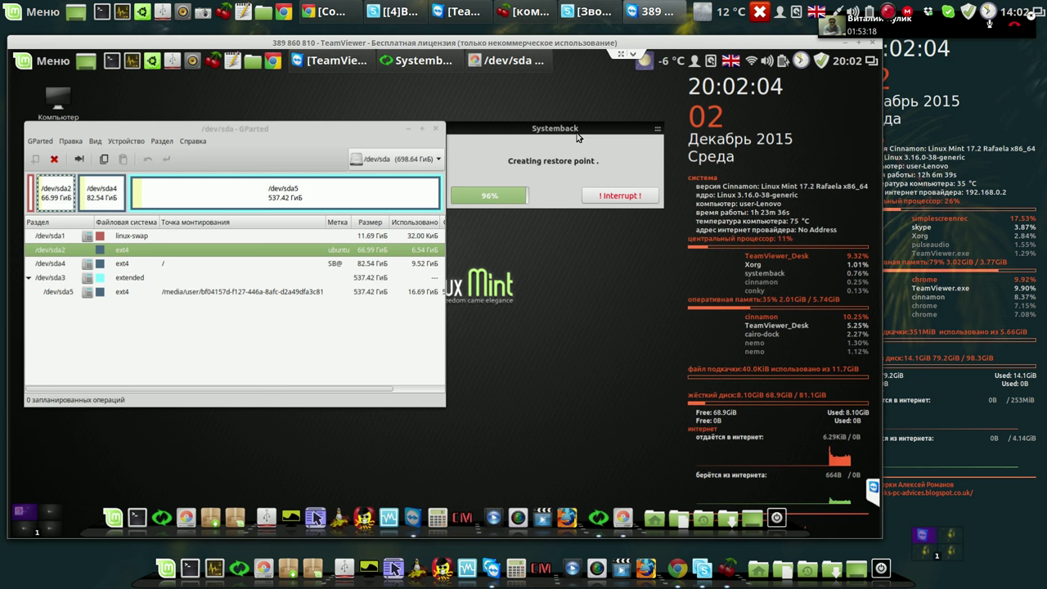
In Update Manager preferences, make level 3 updates safe and visible, then revert both.
click(822, 61)
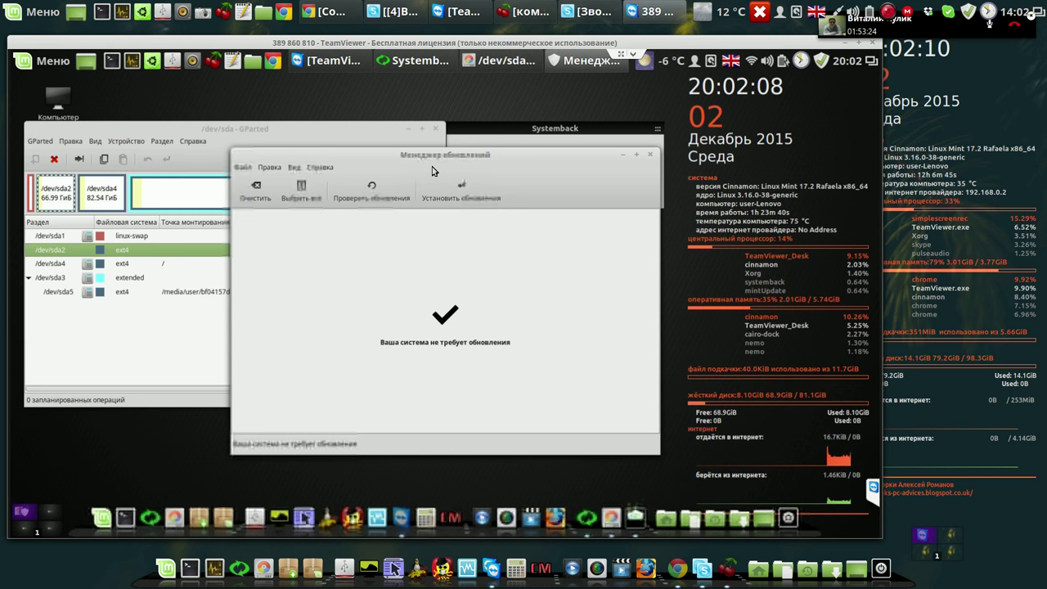
click(270, 167)
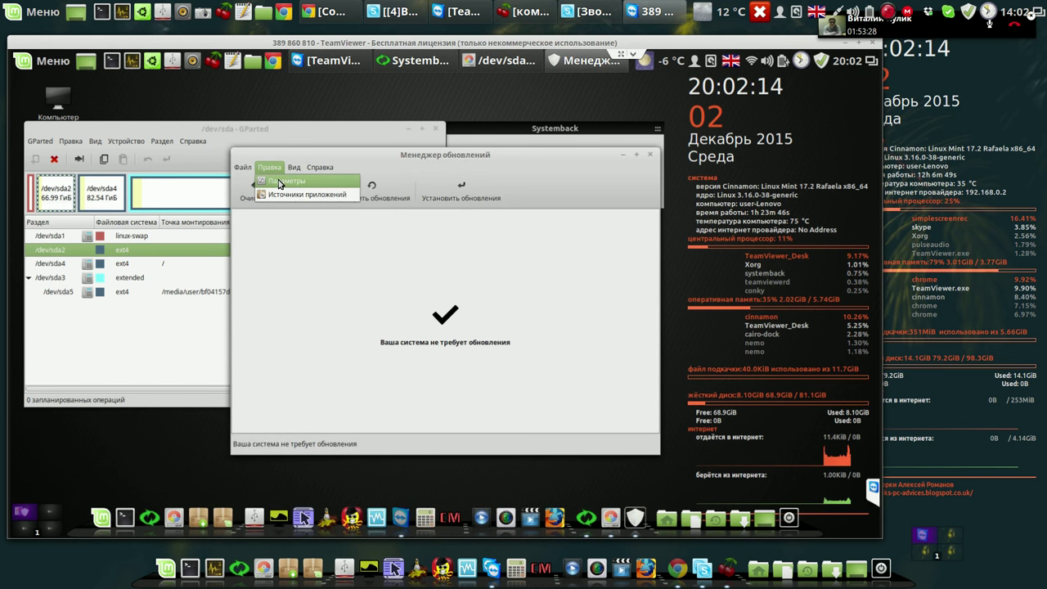
click(279, 184)
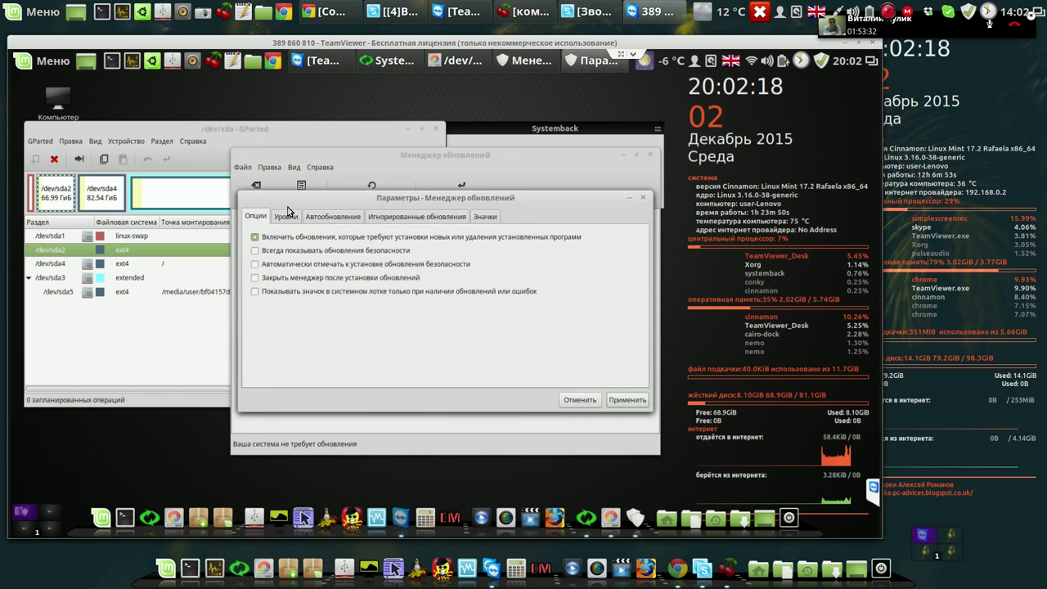
click(287, 216)
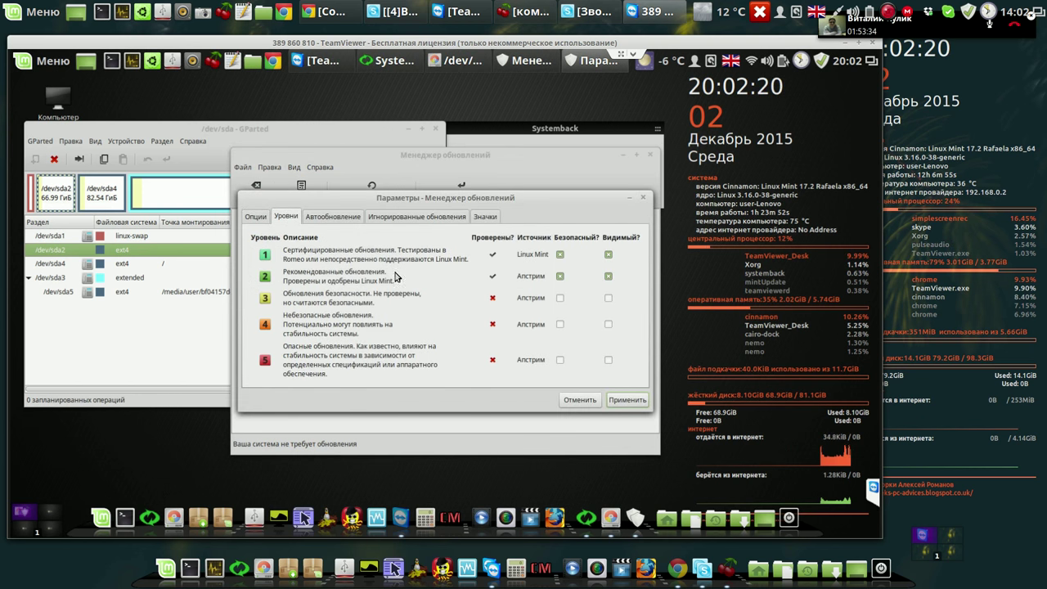
click(561, 299)
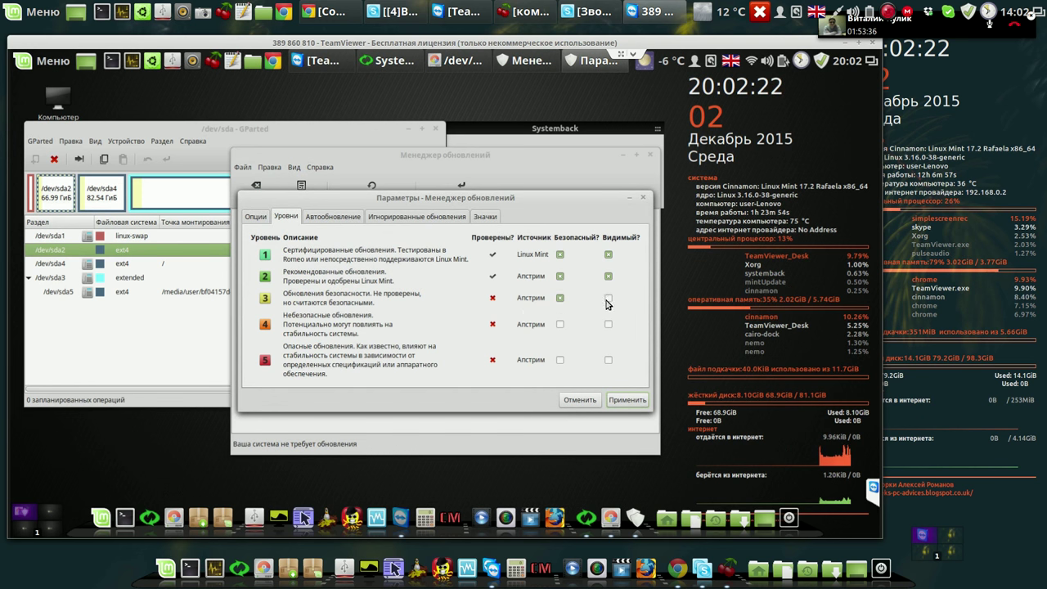
click(609, 300)
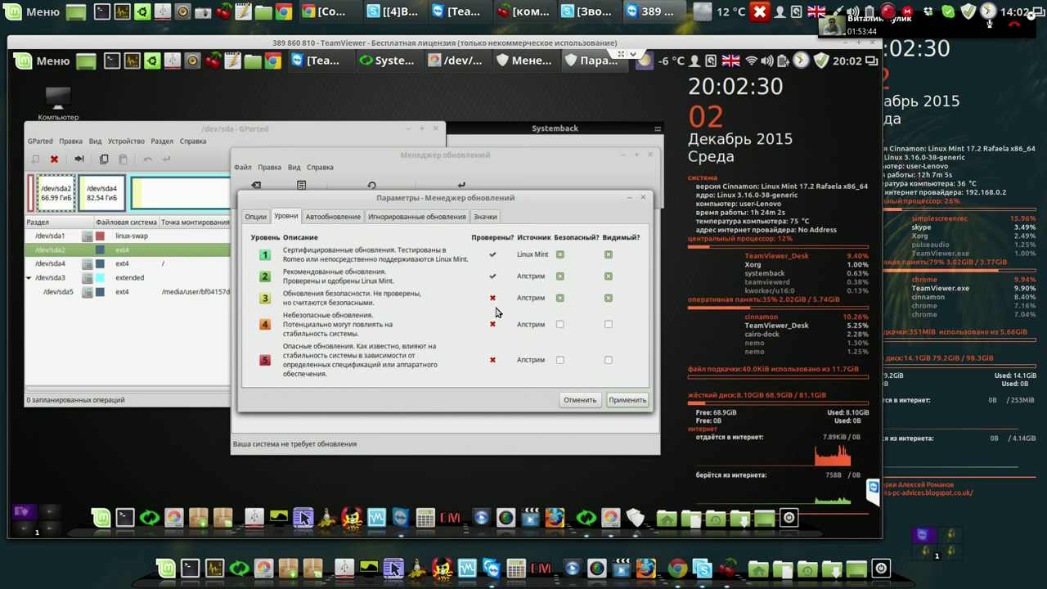
click(560, 298)
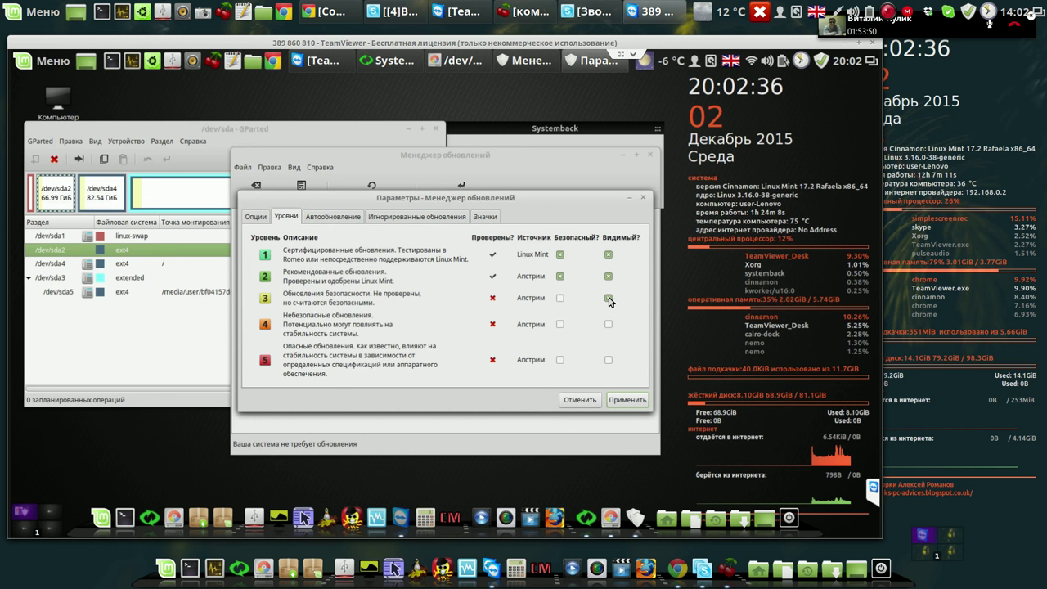
click(609, 298)
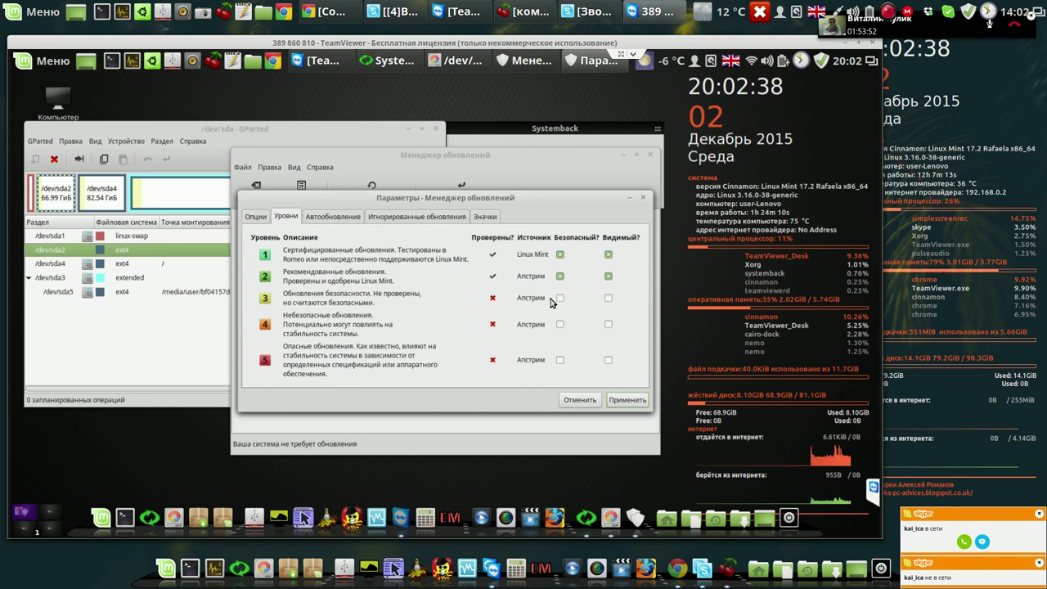
Review the 30-day automatic list refresh interval and apply the update preferences.
drag(531, 207, 533, 149)
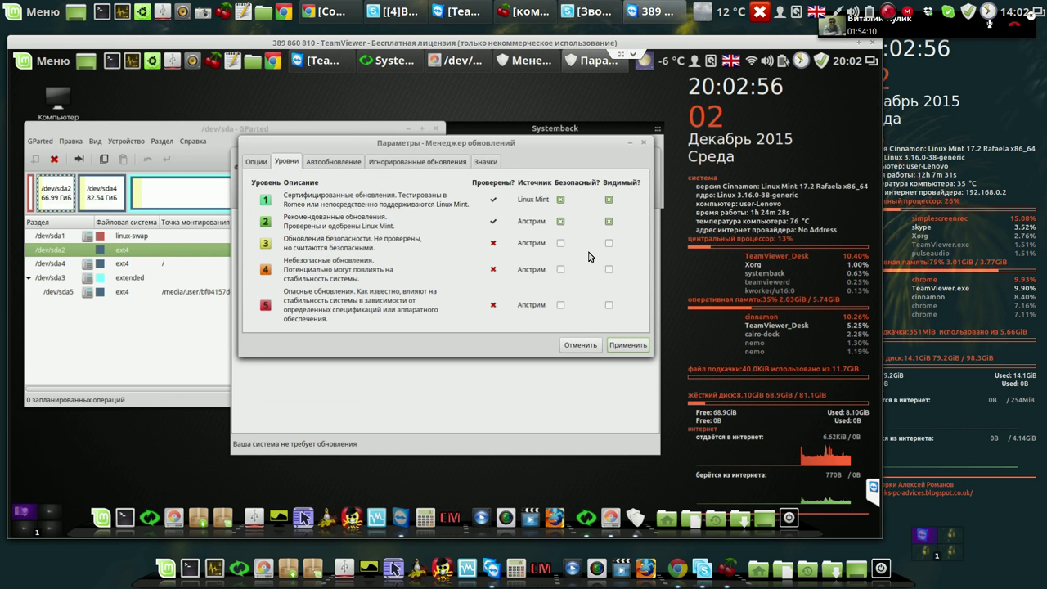
click(347, 163)
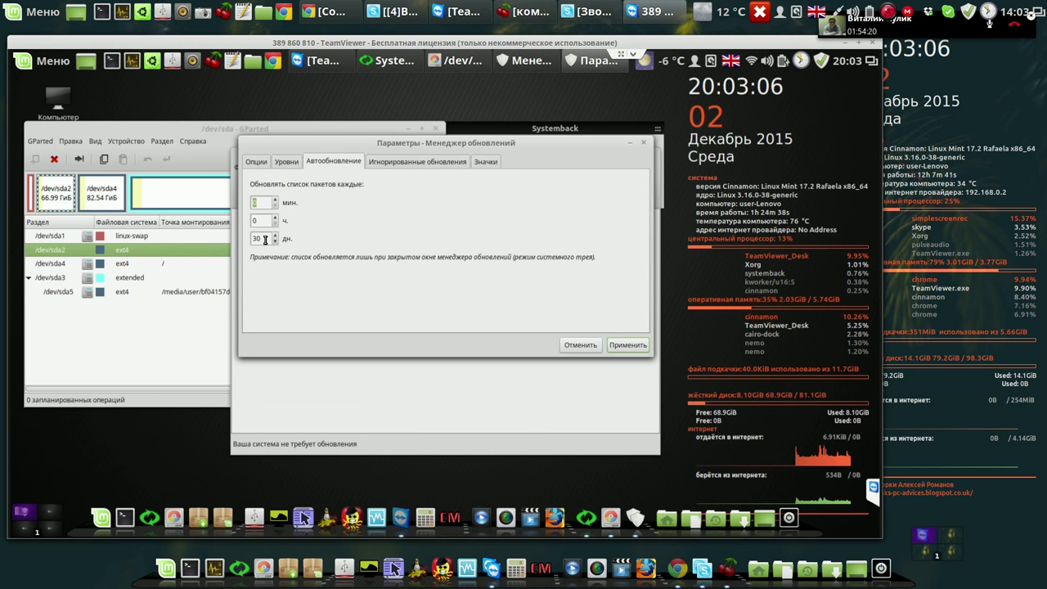
click(628, 345)
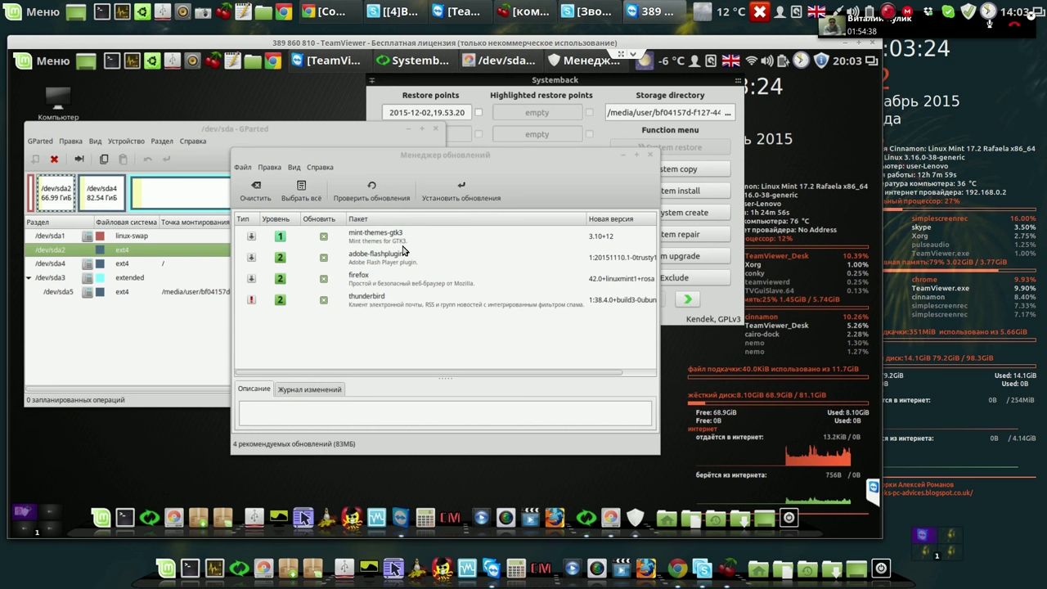
Ignore future thunderbird updates, then begin installing the remaining 3 updates (51 MB).
click(382, 298)
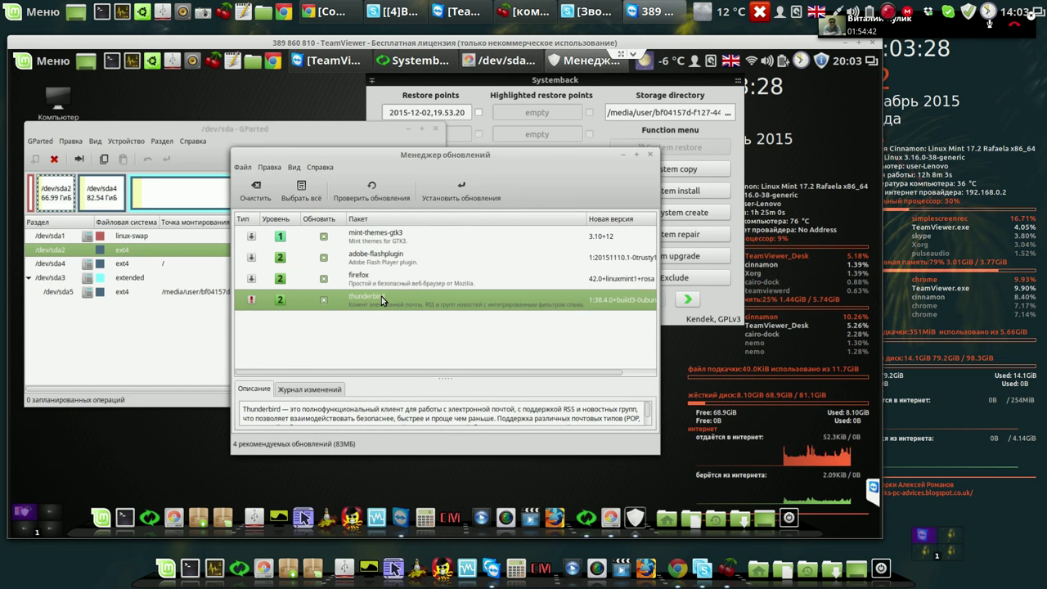
right_click(382, 296)
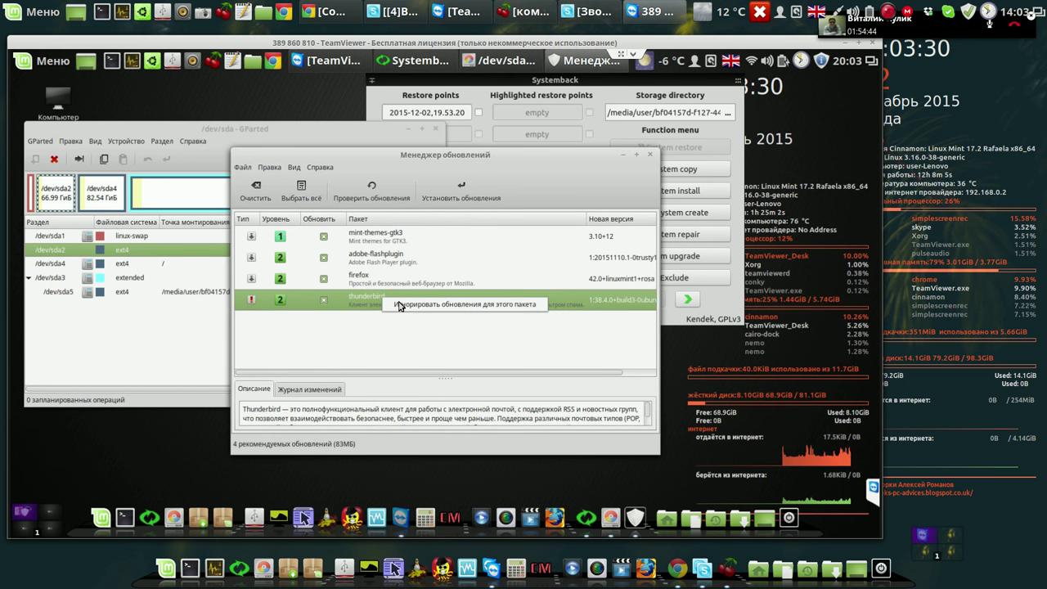
click(399, 305)
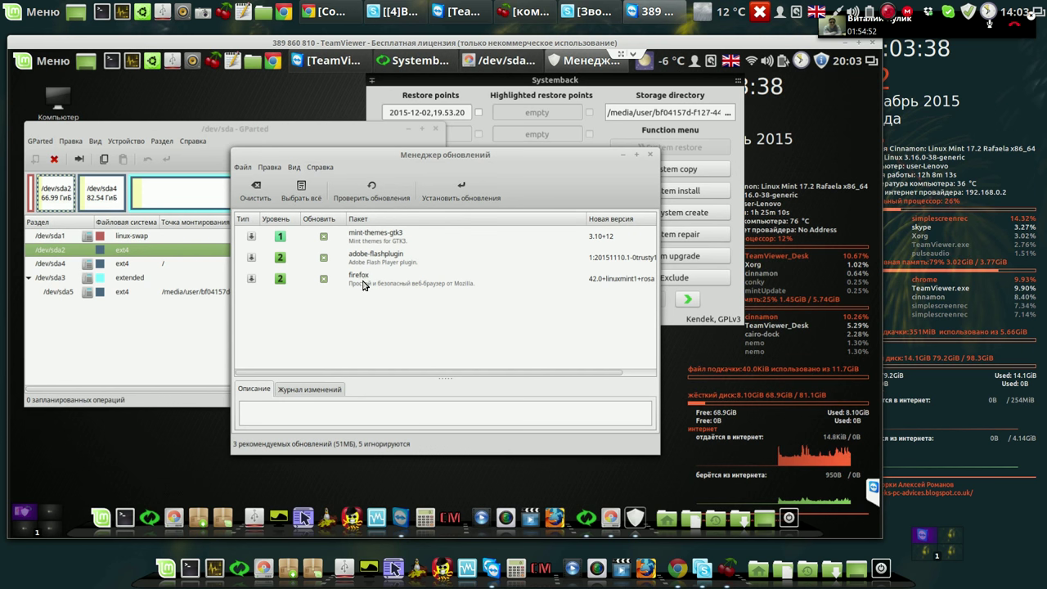
click(468, 190)
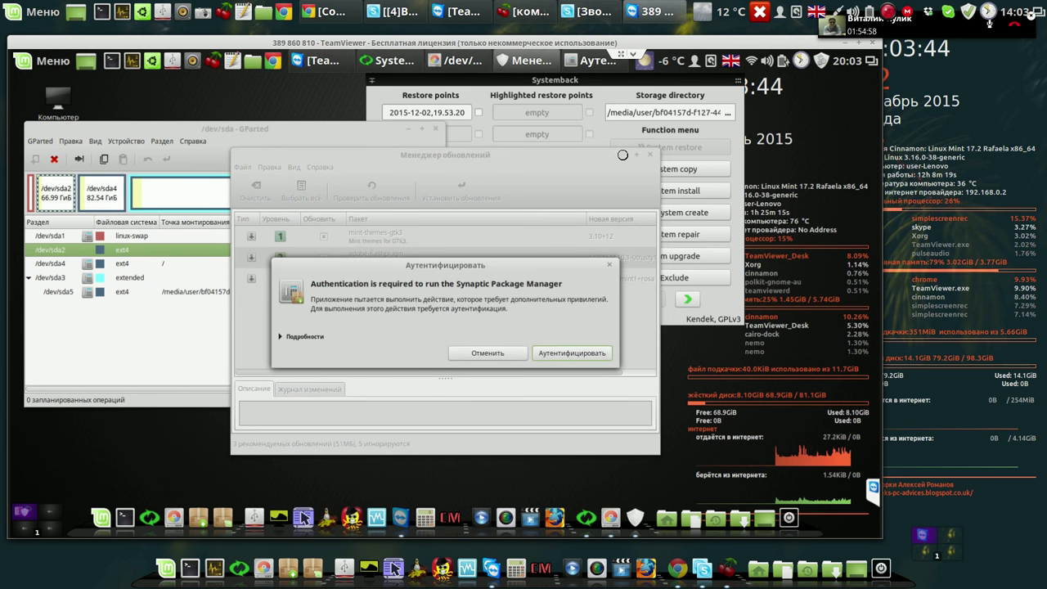
Authenticate the update install by entering the account password.
click(568, 354)
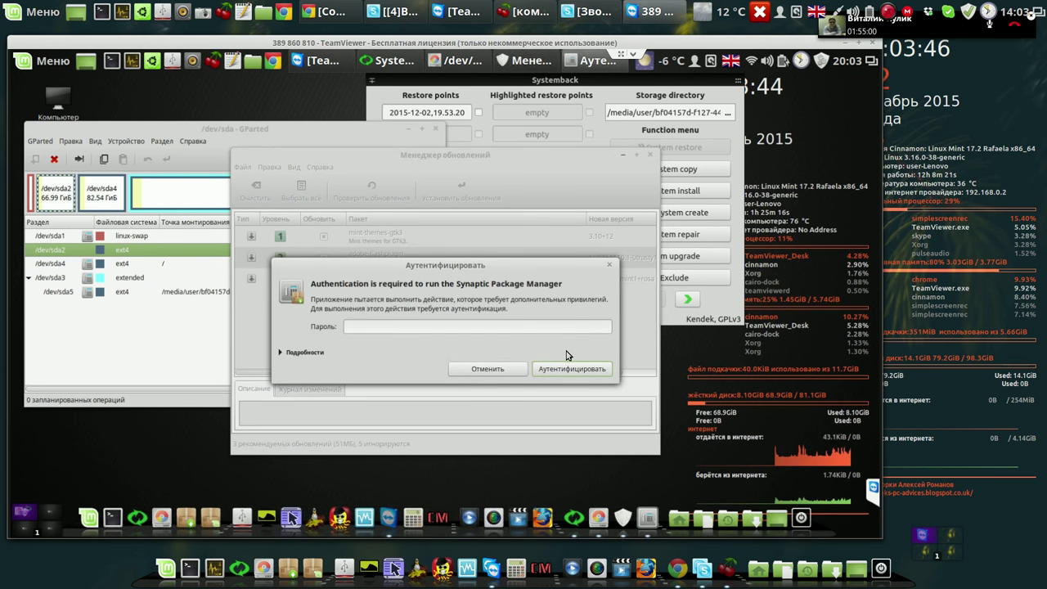
text(****)
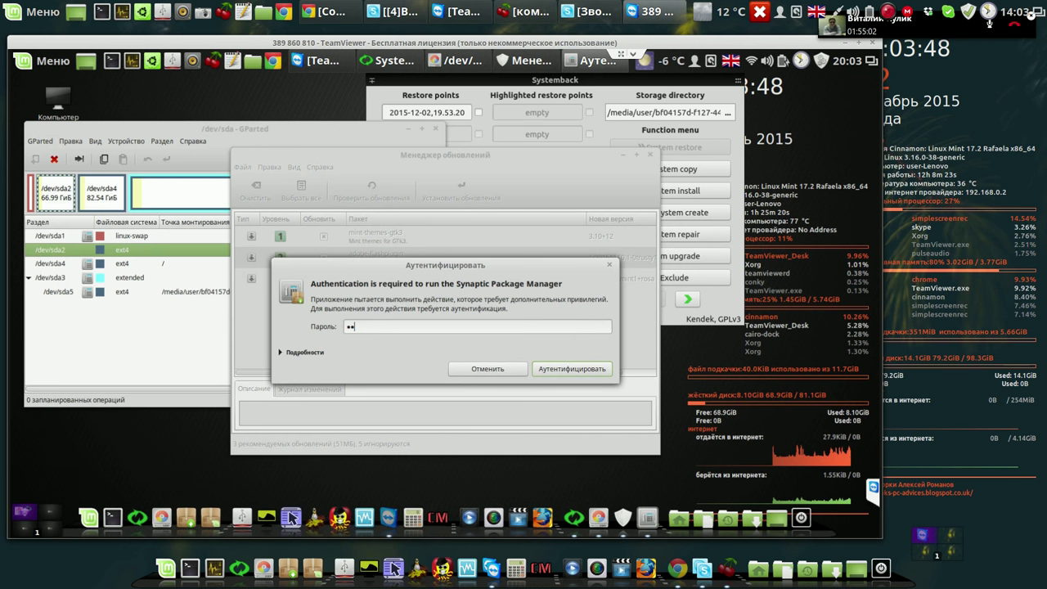
key(Return)
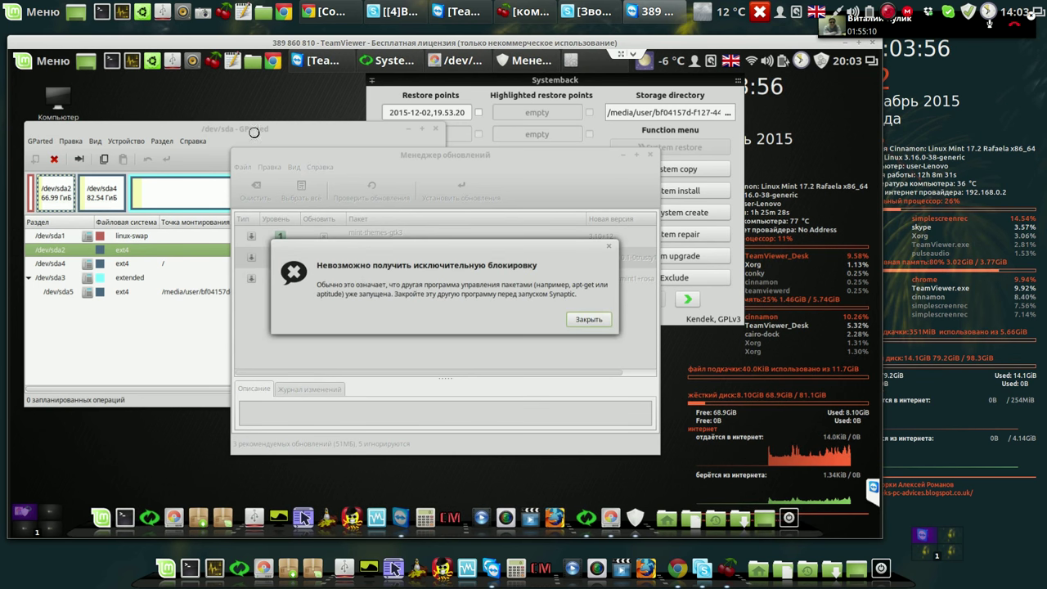
Close GParted and dismiss Update Manager's exclusive-lock error.
click(441, 131)
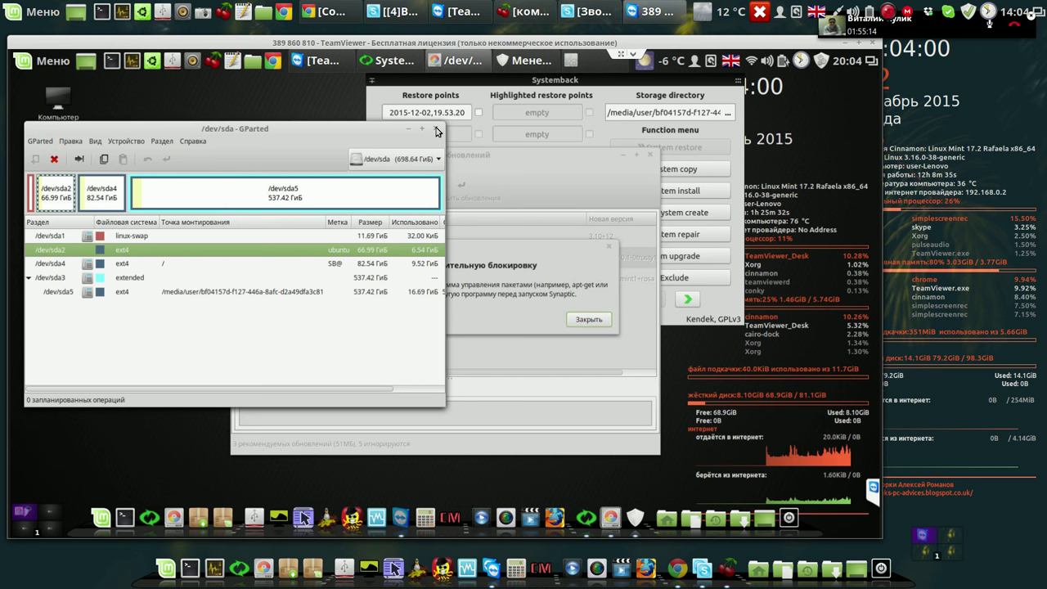
click(437, 130)
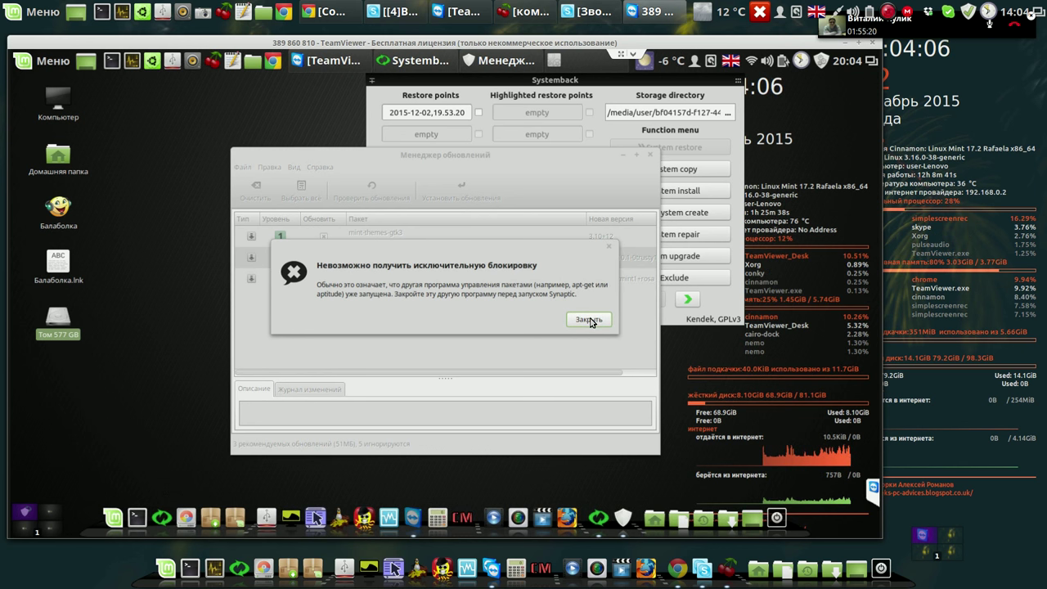
click(589, 320)
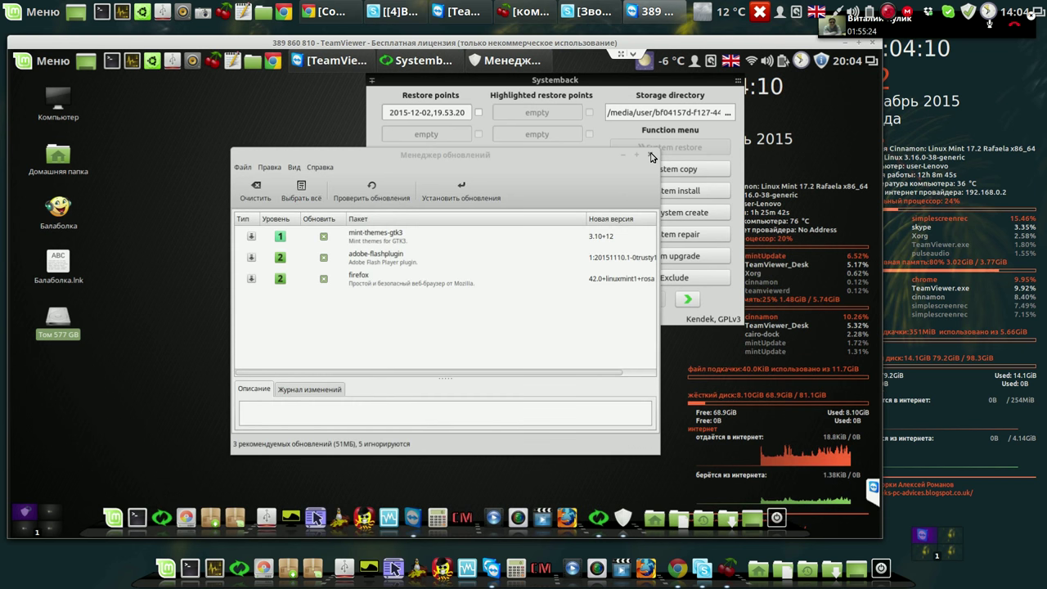
Close Update Manager, shift Systemback left, and tick restore point 2015-12-02,19.53.20.
click(652, 156)
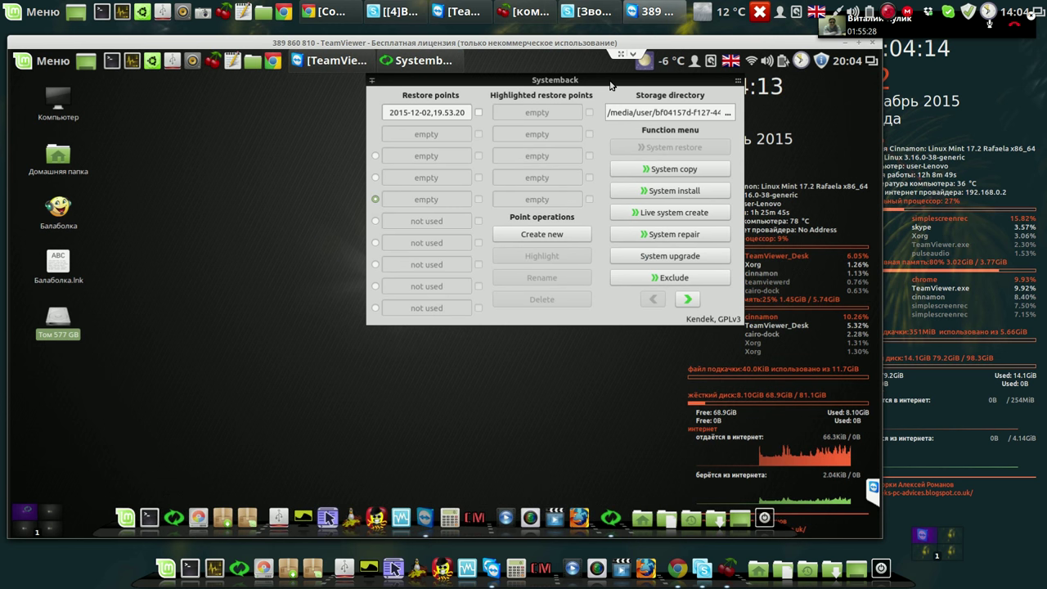
drag(610, 81, 544, 101)
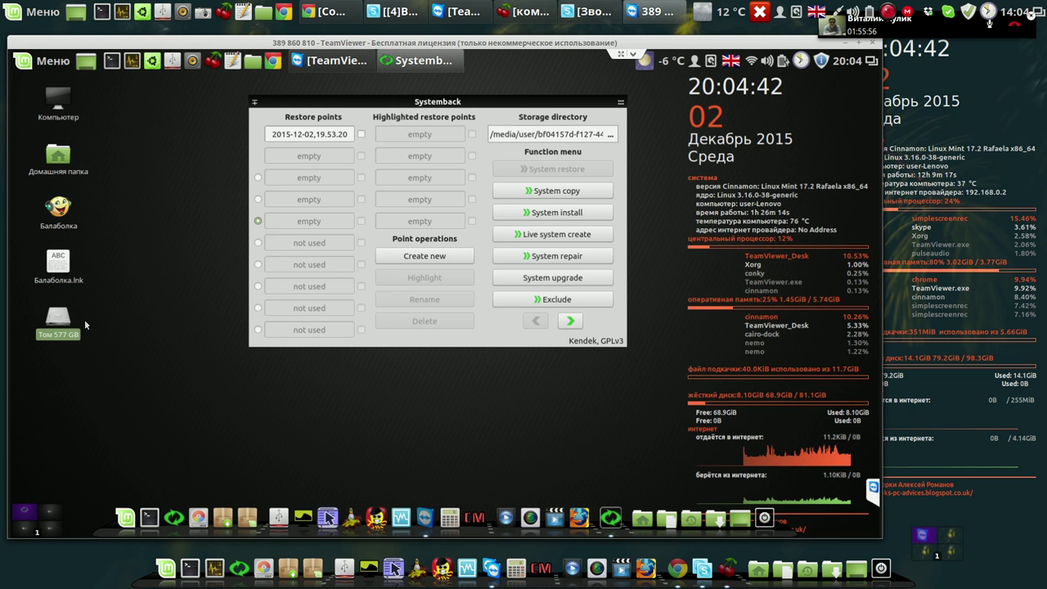
click(361, 134)
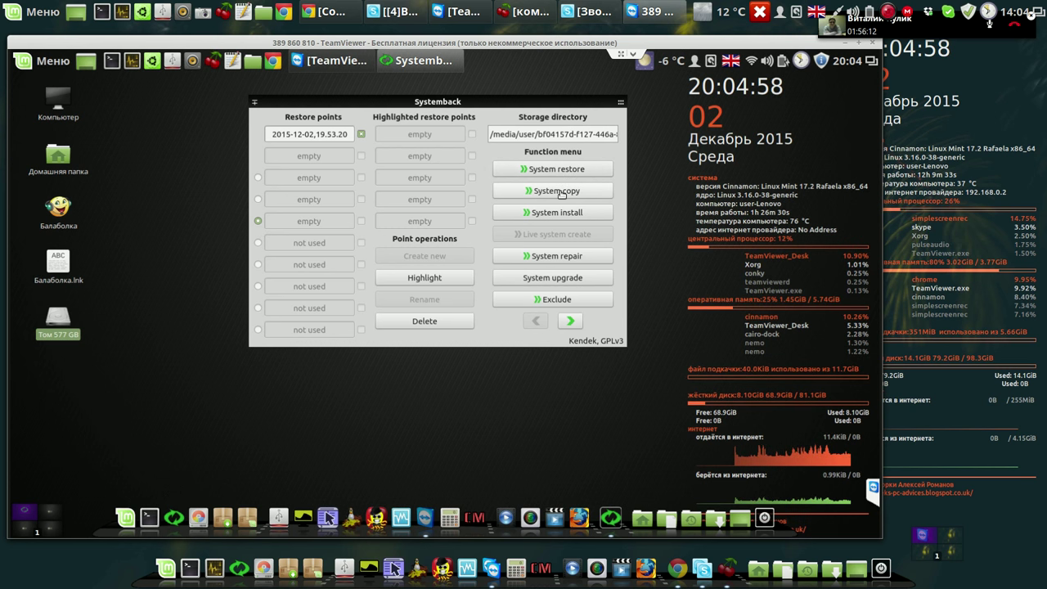
Open System copy, widen the Label column, select /dev/sda4, then close without copying.
click(561, 193)
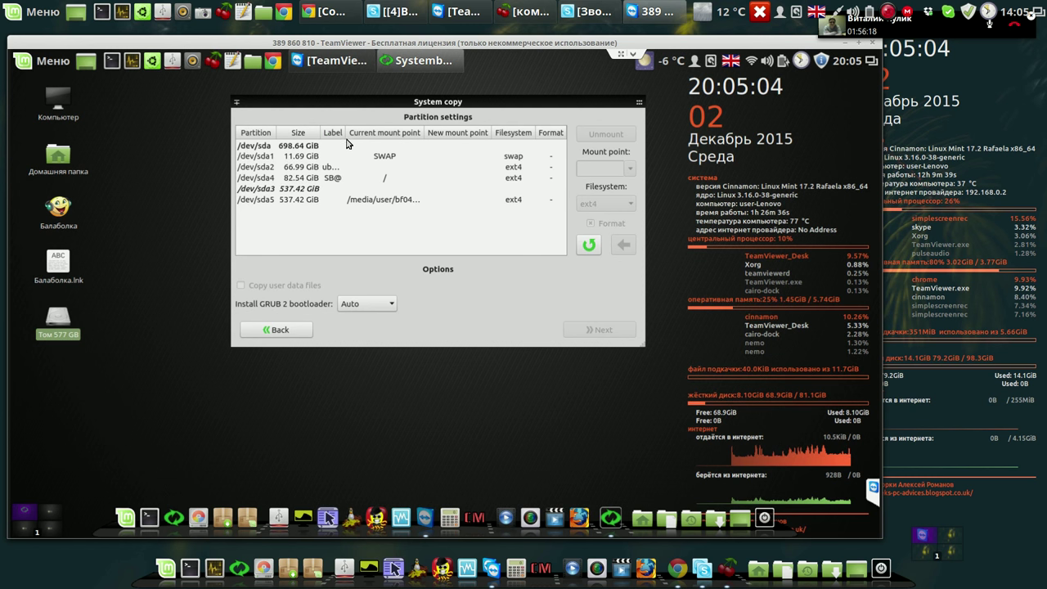
drag(346, 133, 371, 131)
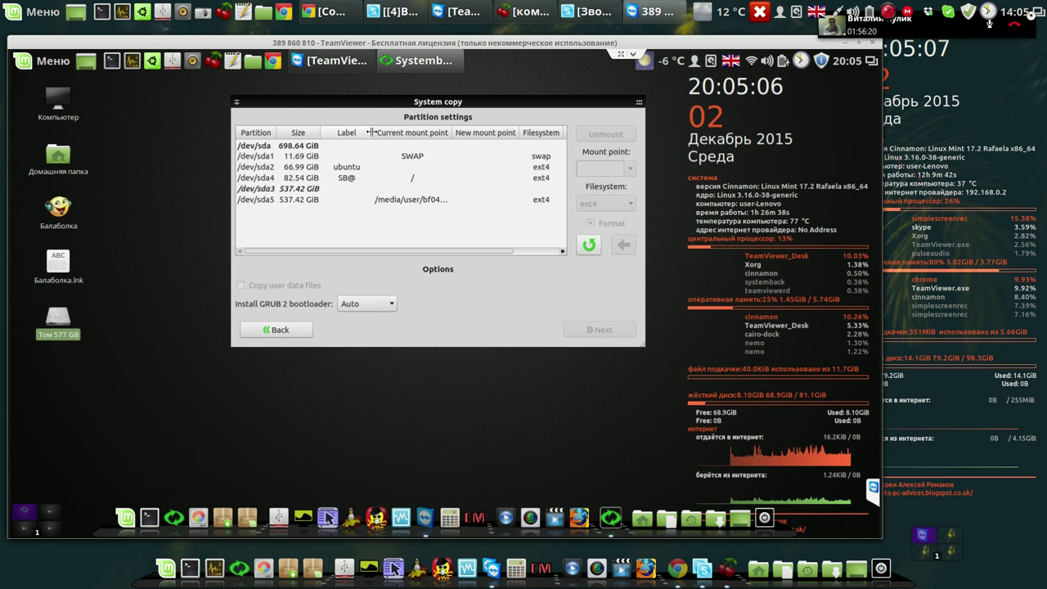
click(344, 181)
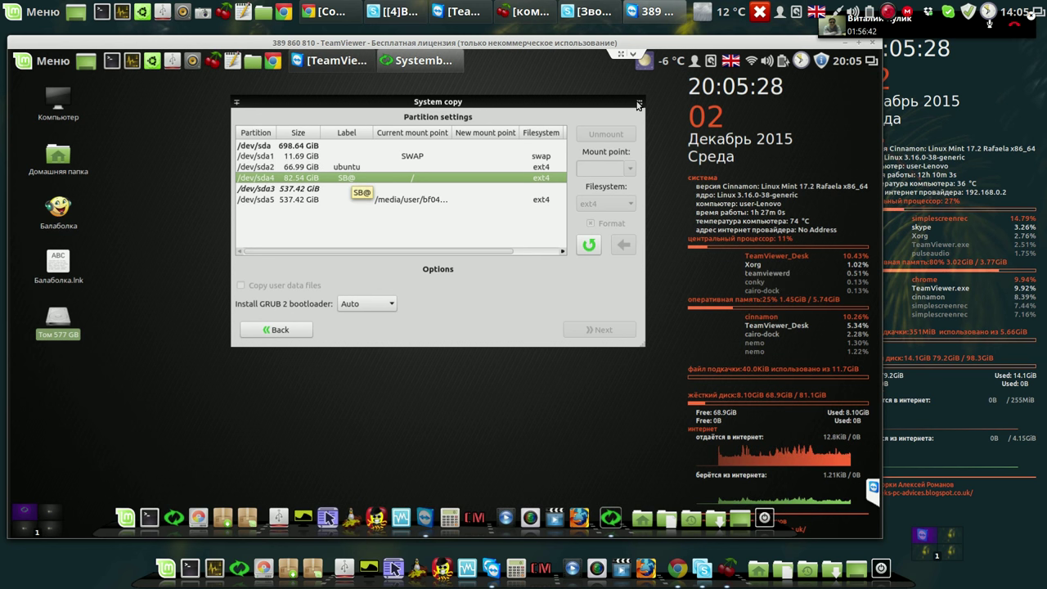
mouse_move(641, 104)
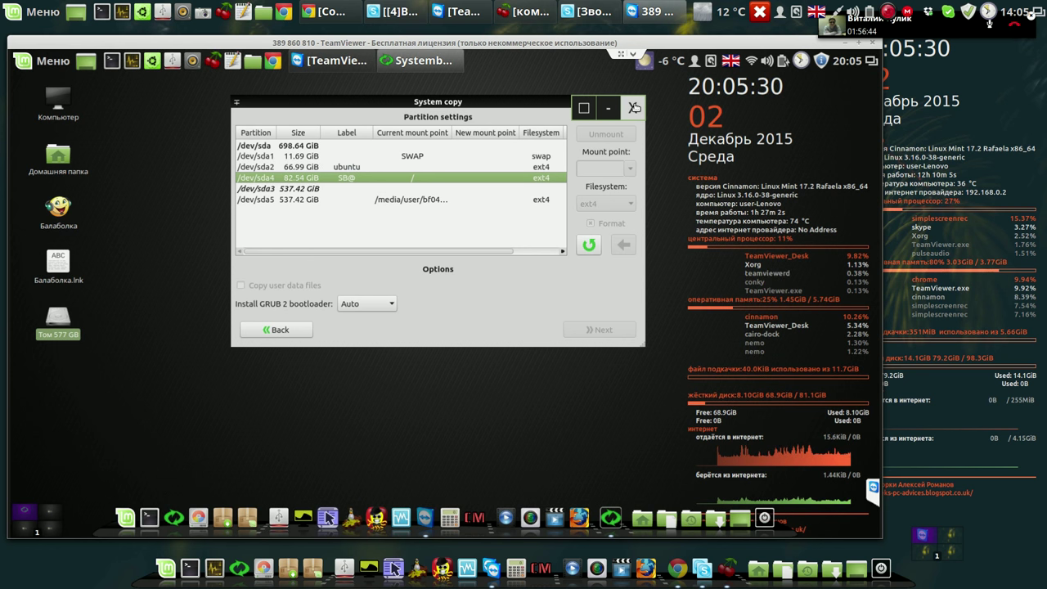
click(635, 109)
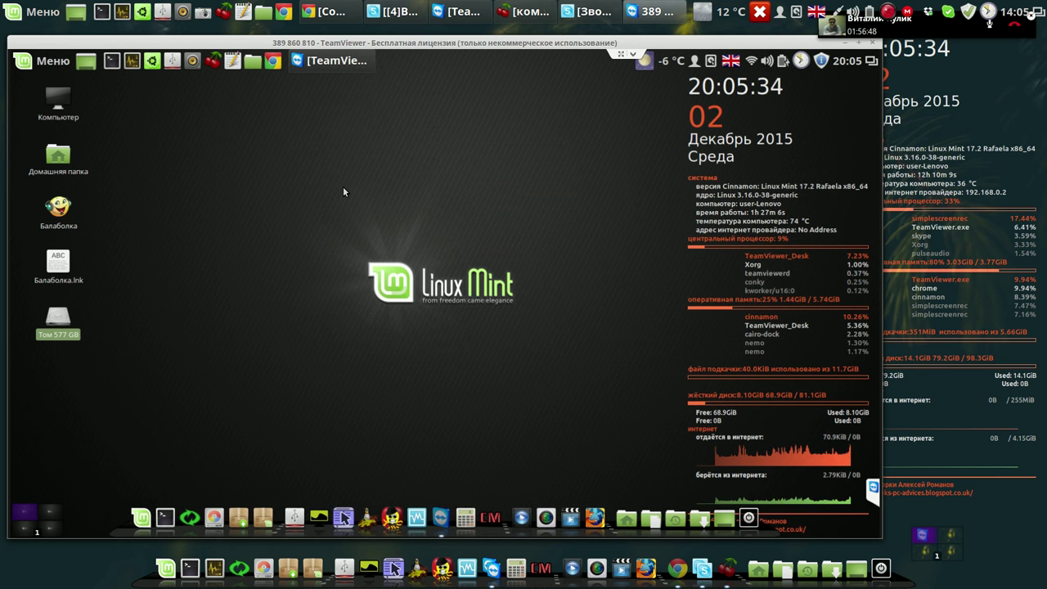
Relaunch Systemback from the dock and authenticate with the administrator password.
click(194, 518)
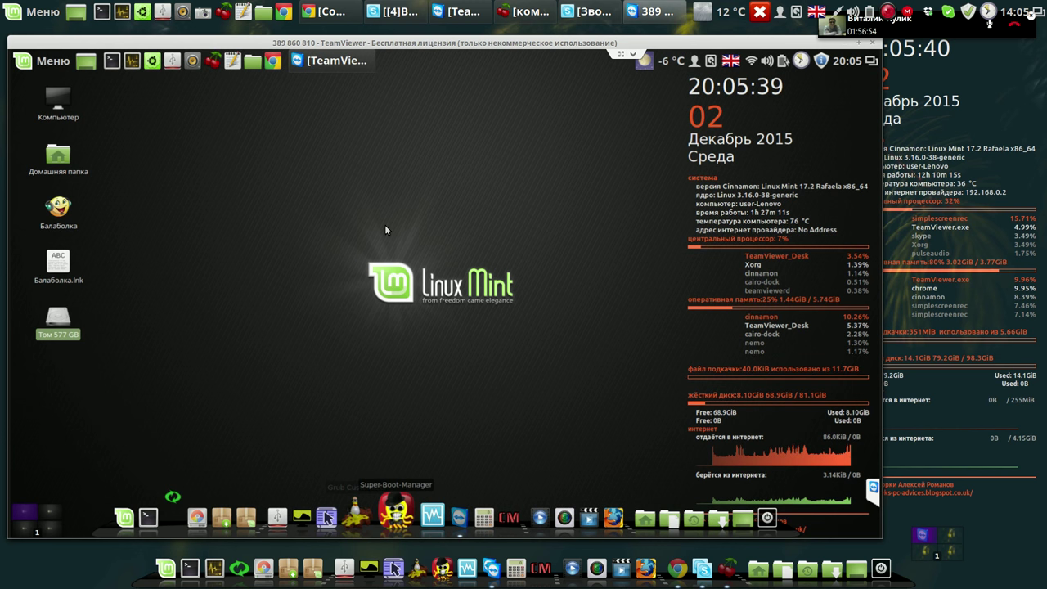
text(*******)
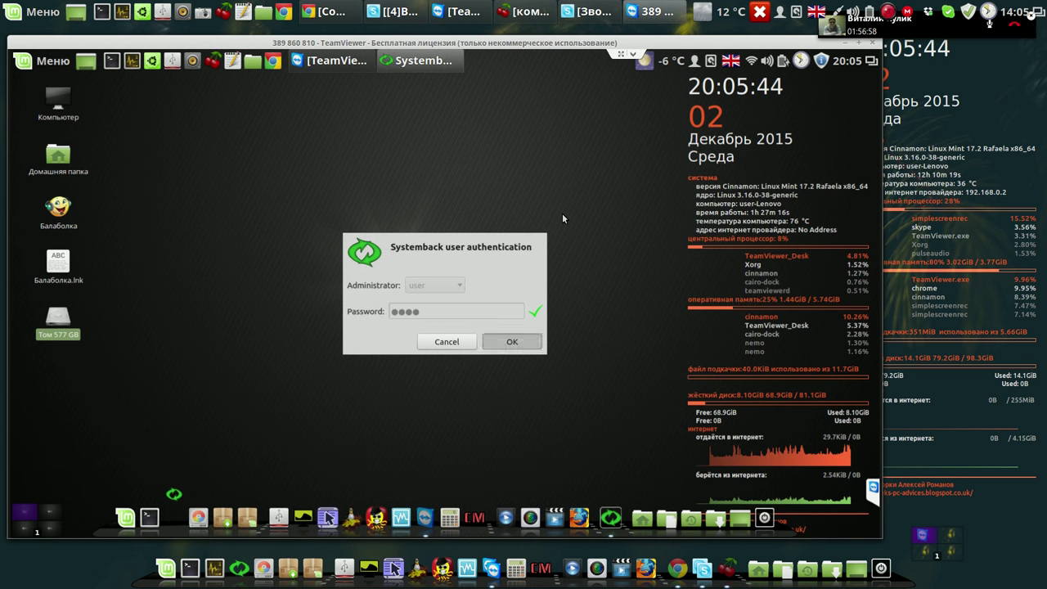
key(Return)
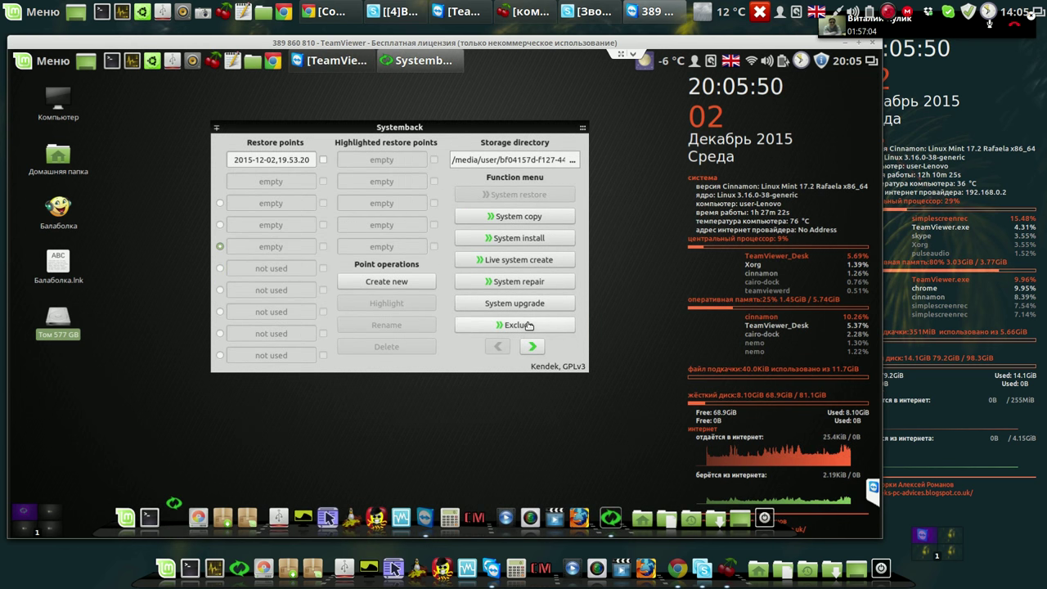
Browse to the second function page, look at Settings, and return to the main functions.
click(533, 346)
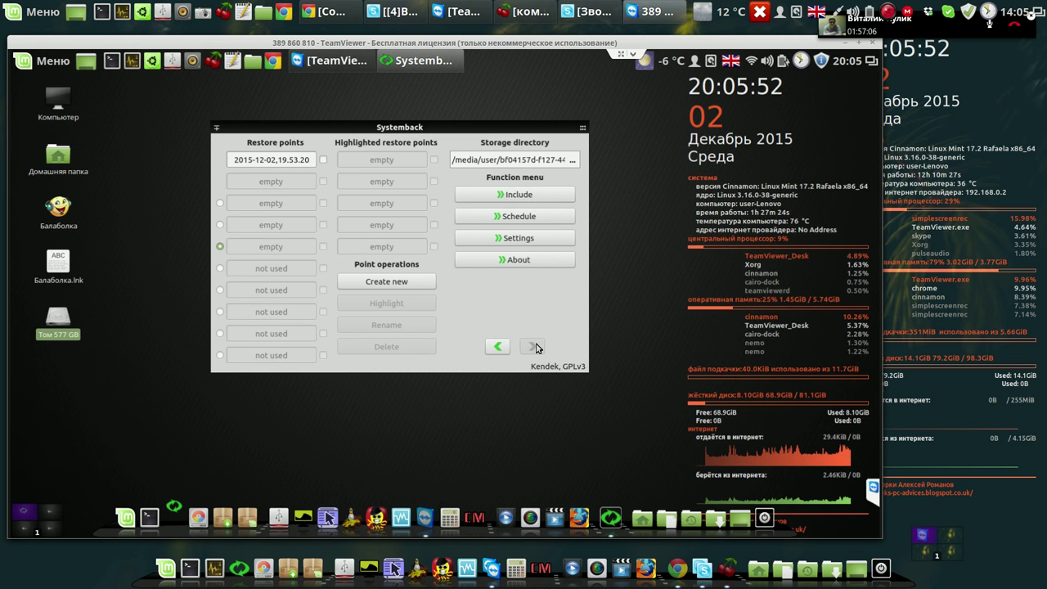
click(532, 239)
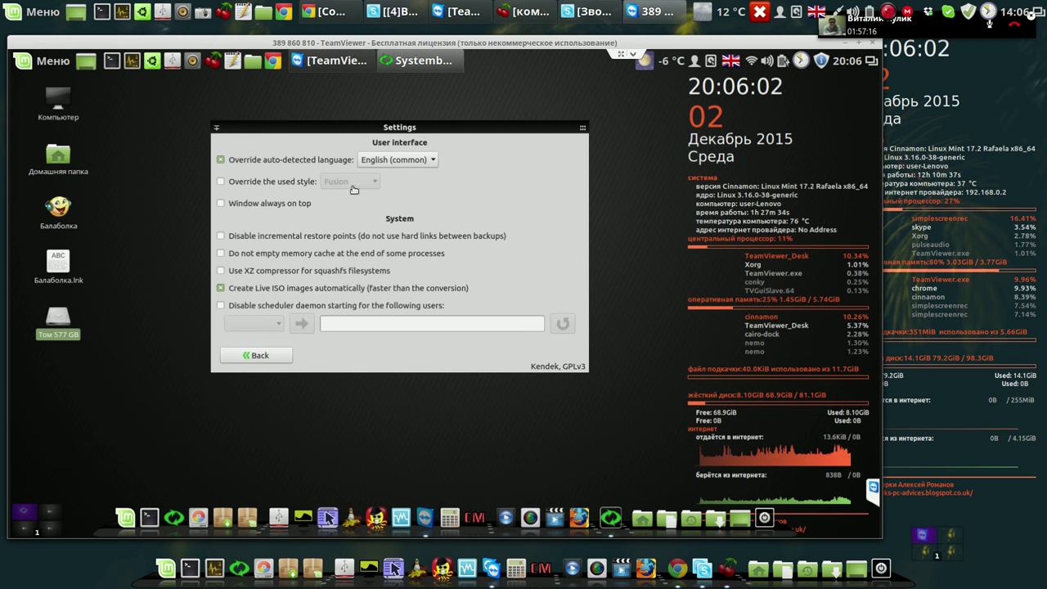
click(277, 357)
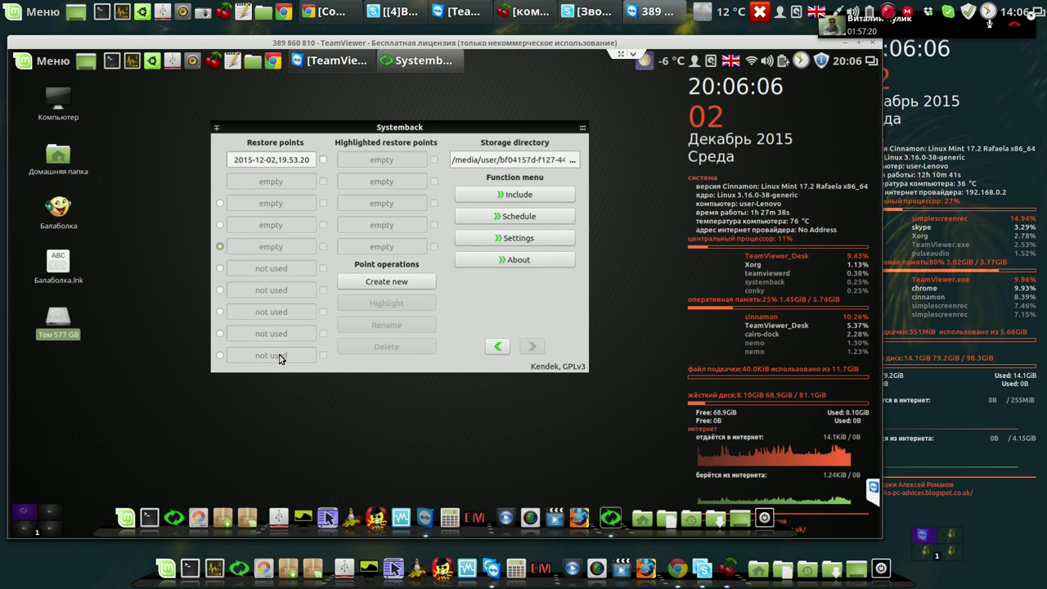
click(499, 347)
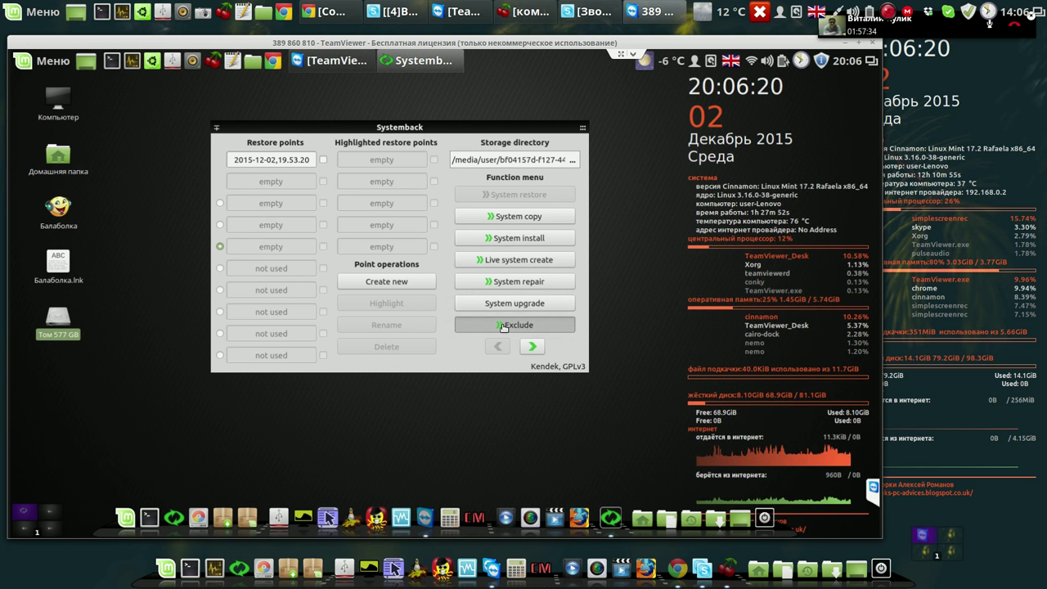
In Exclude, tick 'Exclude user data files and directories from Live system' and go back.
click(504, 325)
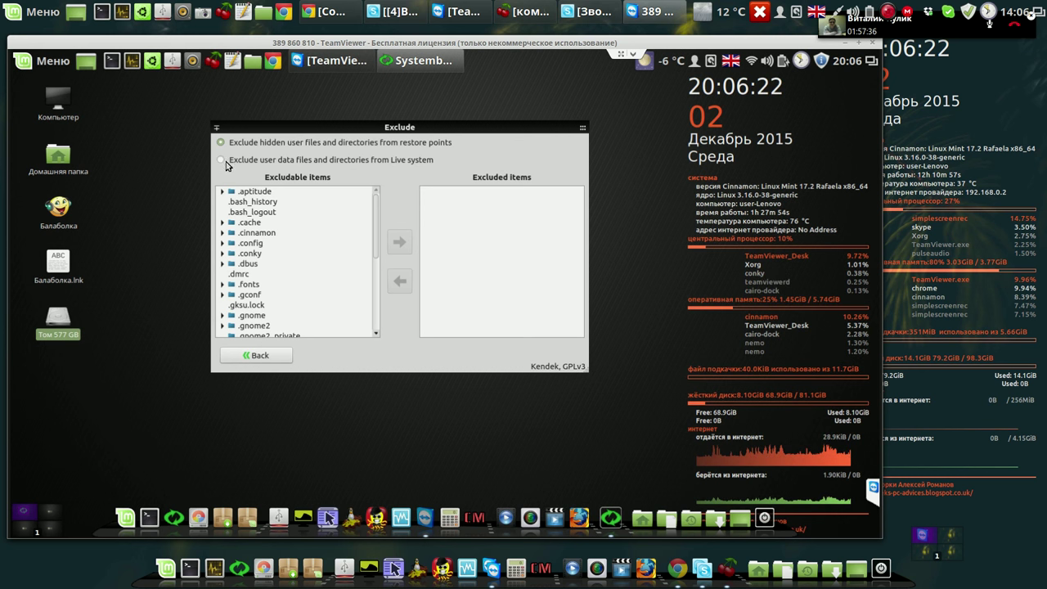
click(221, 160)
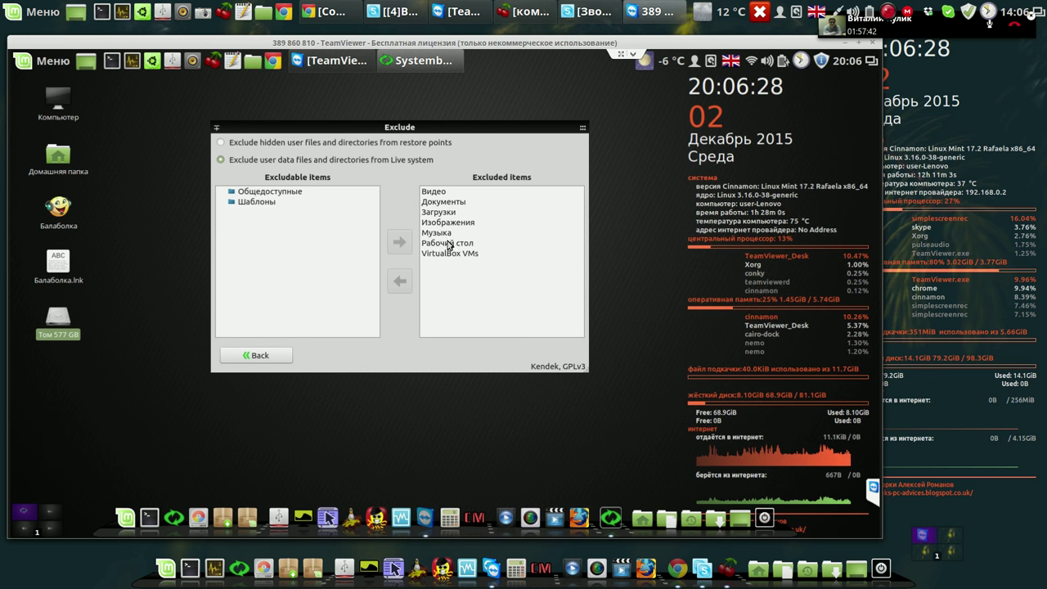
click(263, 357)
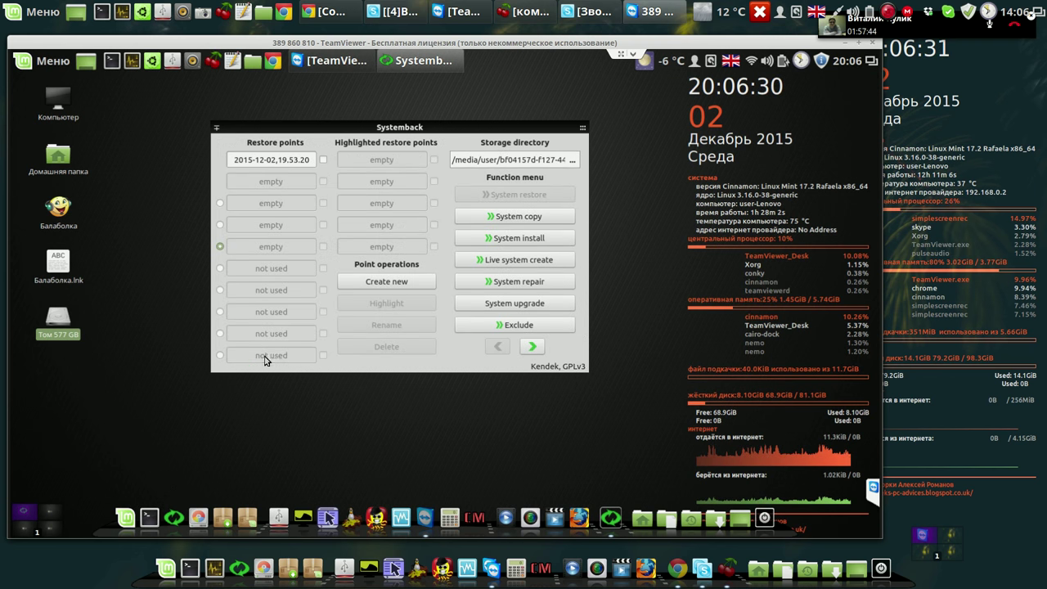
Create a new Live system image named auto in /home and move its progress window upper right.
click(537, 262)
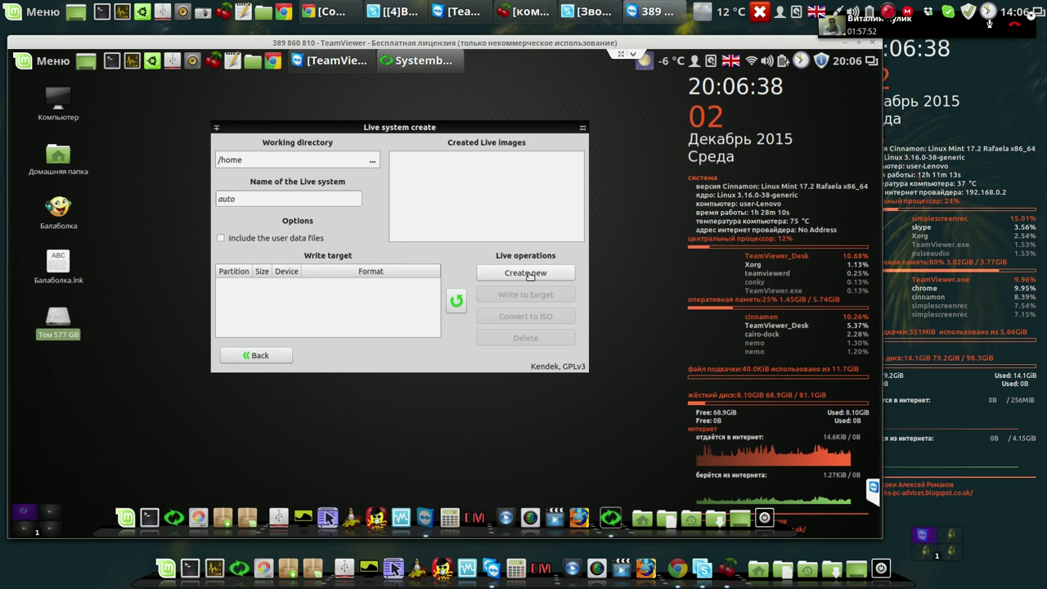
click(530, 276)
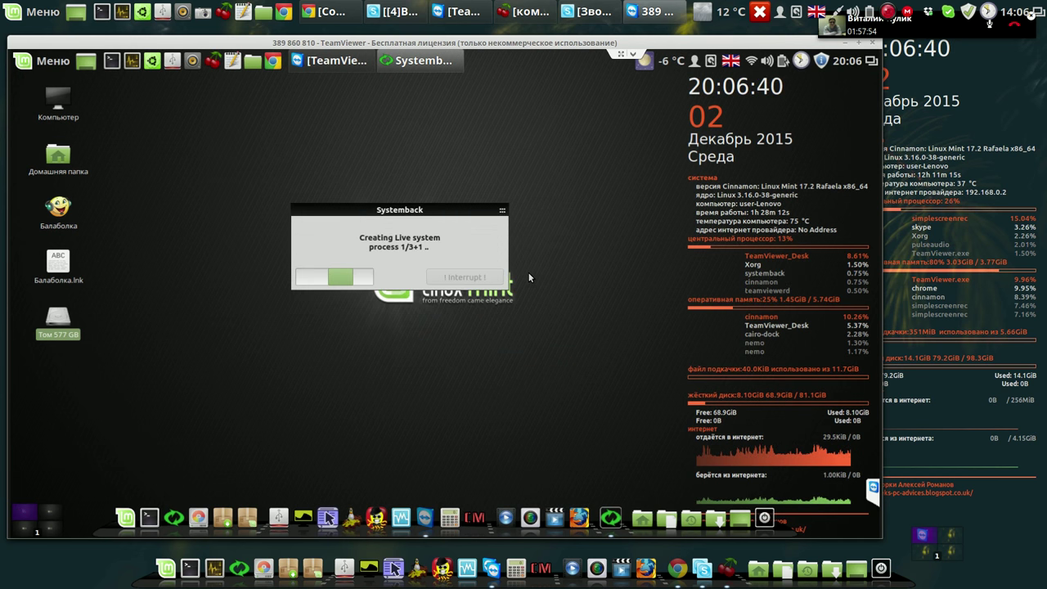
drag(458, 211, 679, 120)
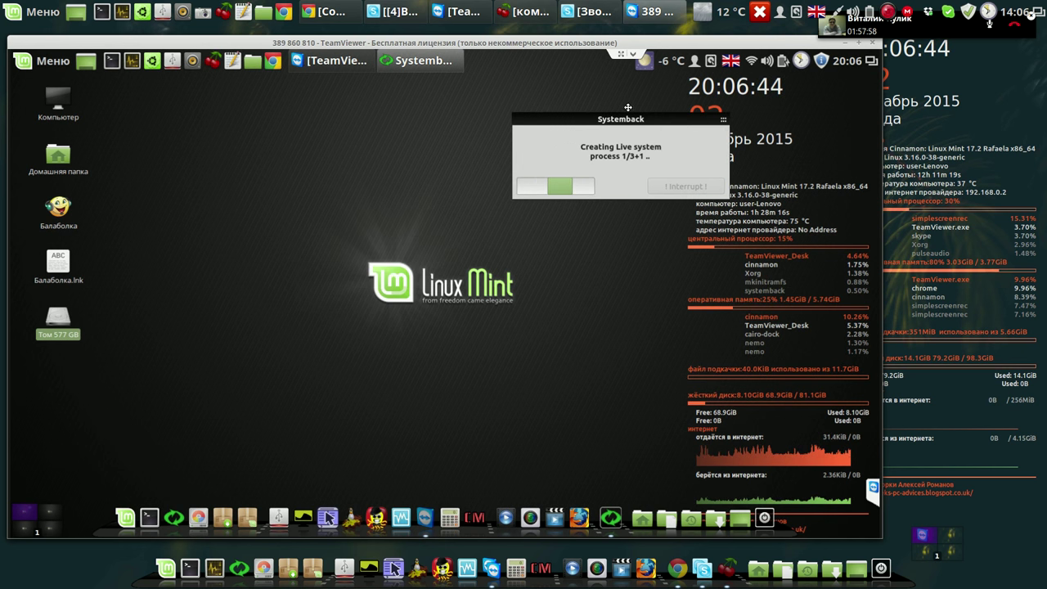
drag(679, 120, 629, 111)
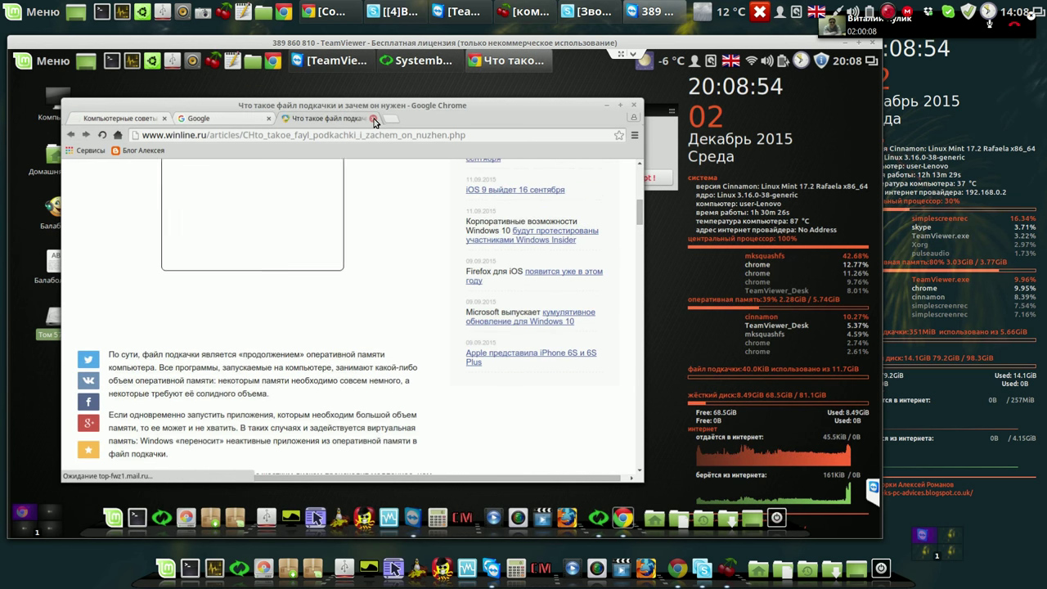
Close the paging-file article and Google search tabs, then follow the Программа Systemback link.
click(374, 121)
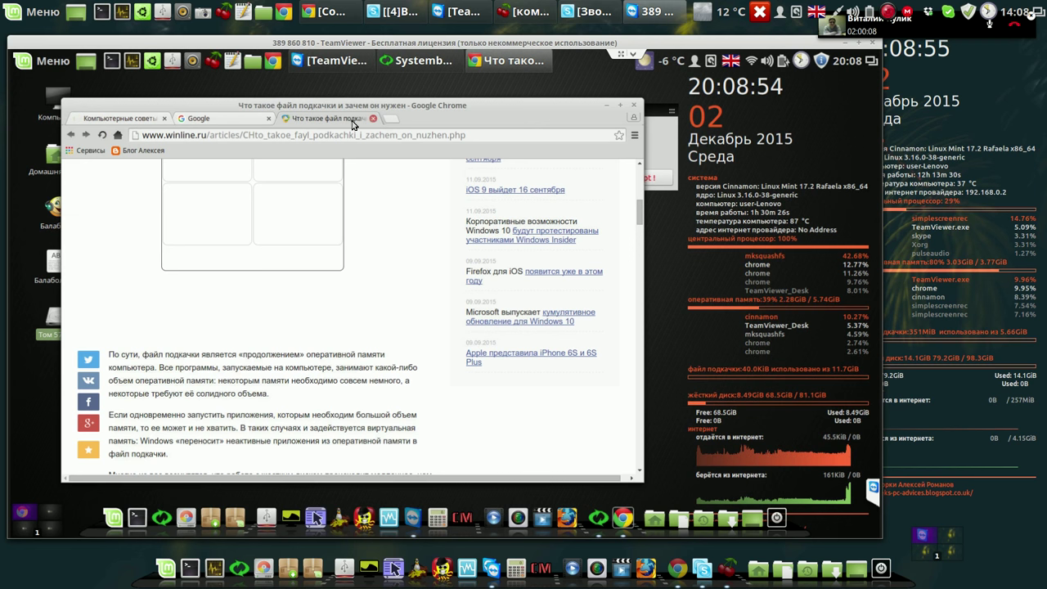
click(271, 119)
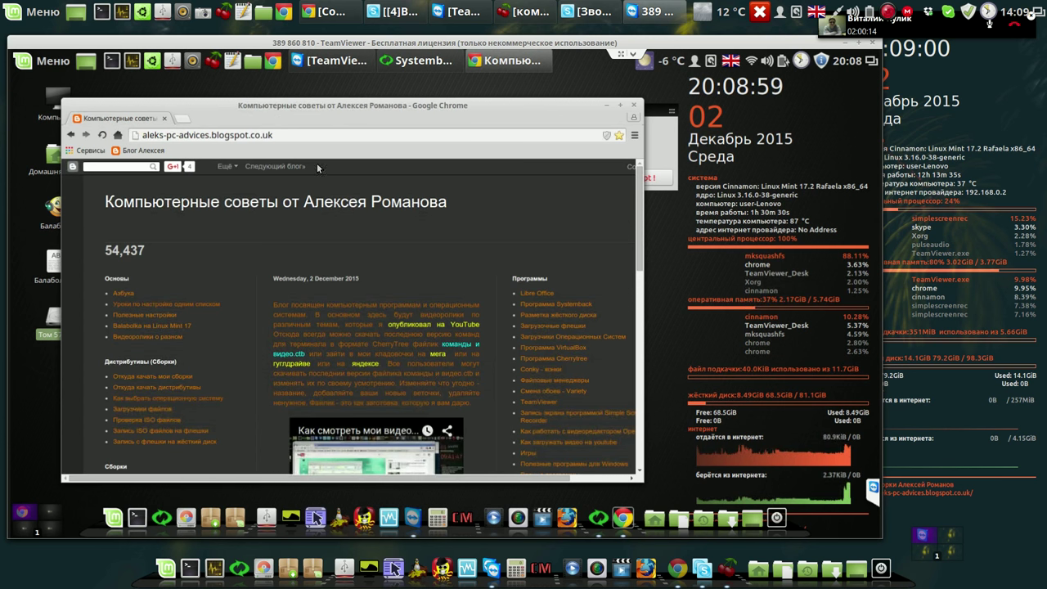
click(559, 303)
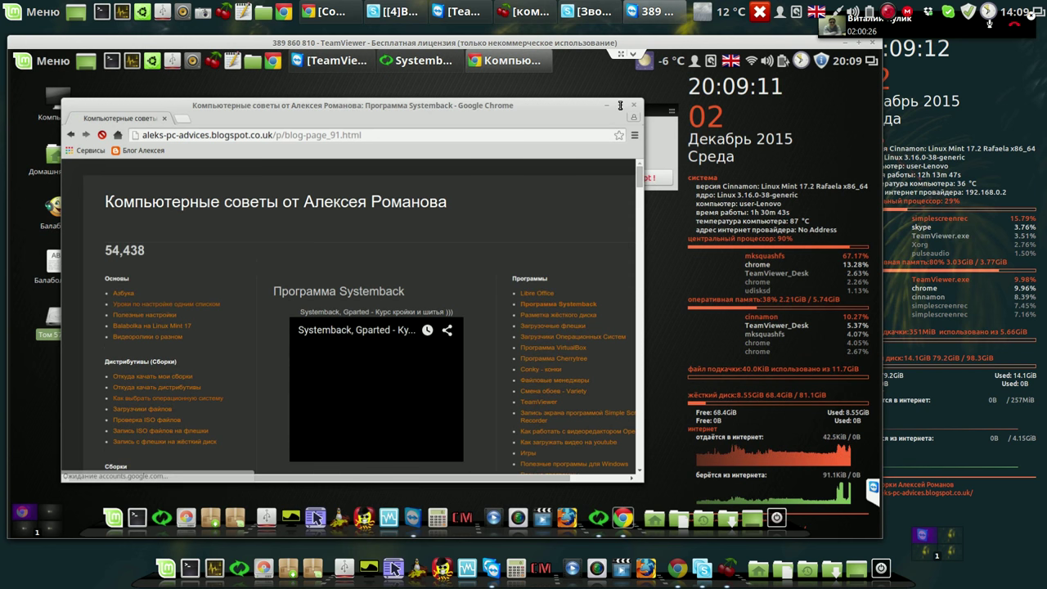
Maximize Chrome and scroll through the page's video lessons down to the 16 reader comments.
click(620, 104)
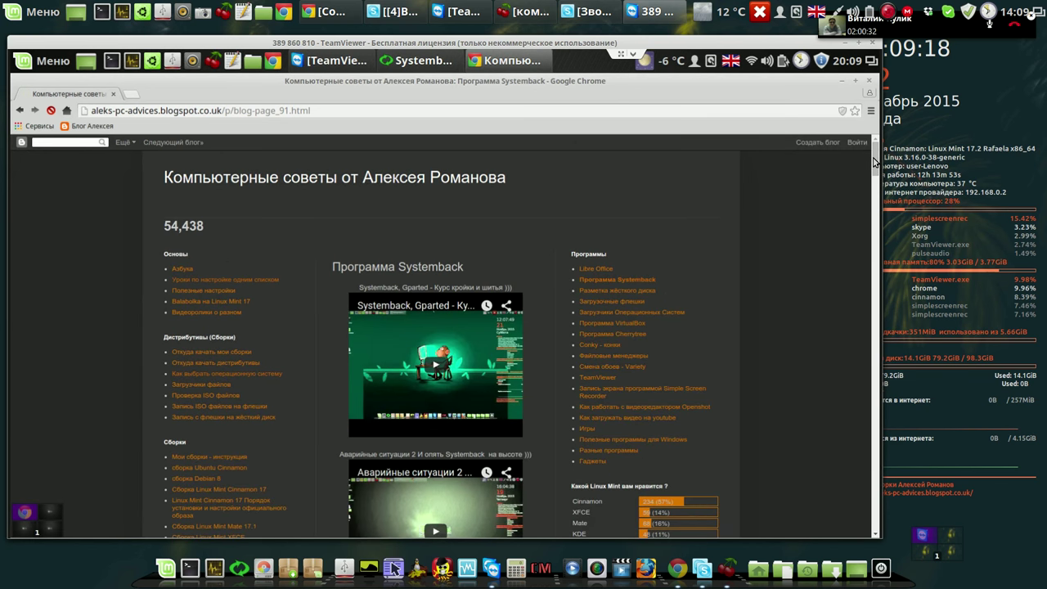
scroll(872, 167, down, 2)
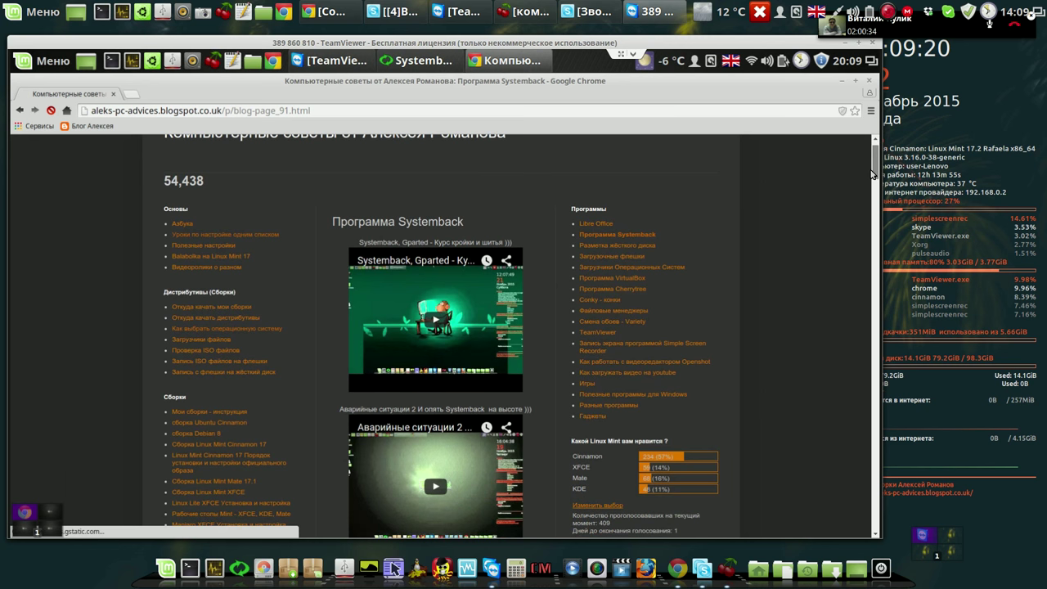
scroll(869, 191, down, 8)
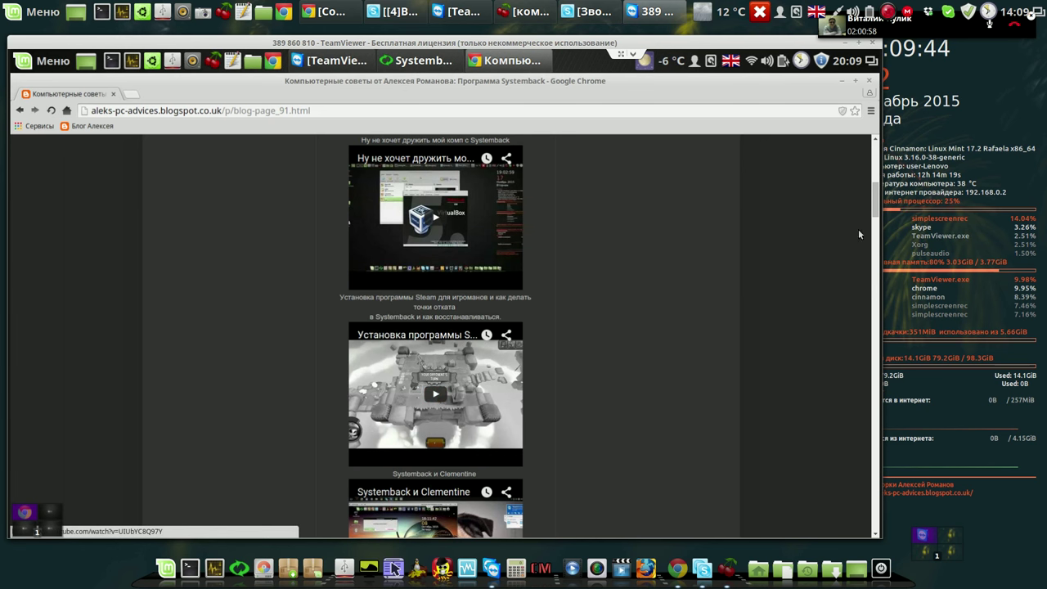
scroll(875, 210, down, 1)
scroll(875, 211, down, 2)
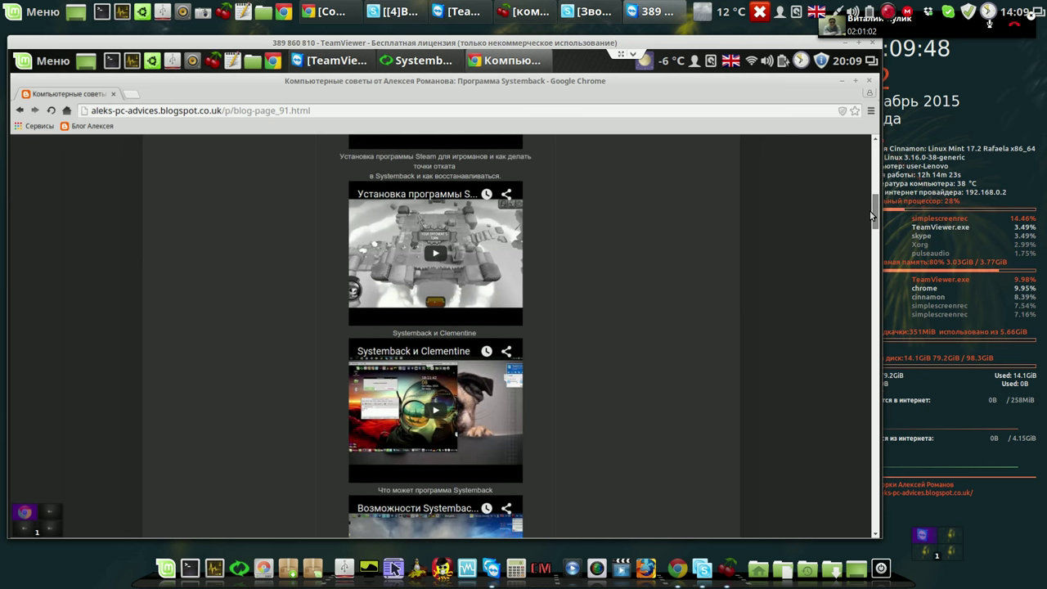
scroll(872, 217, down, 3)
scroll(870, 227, down, 8)
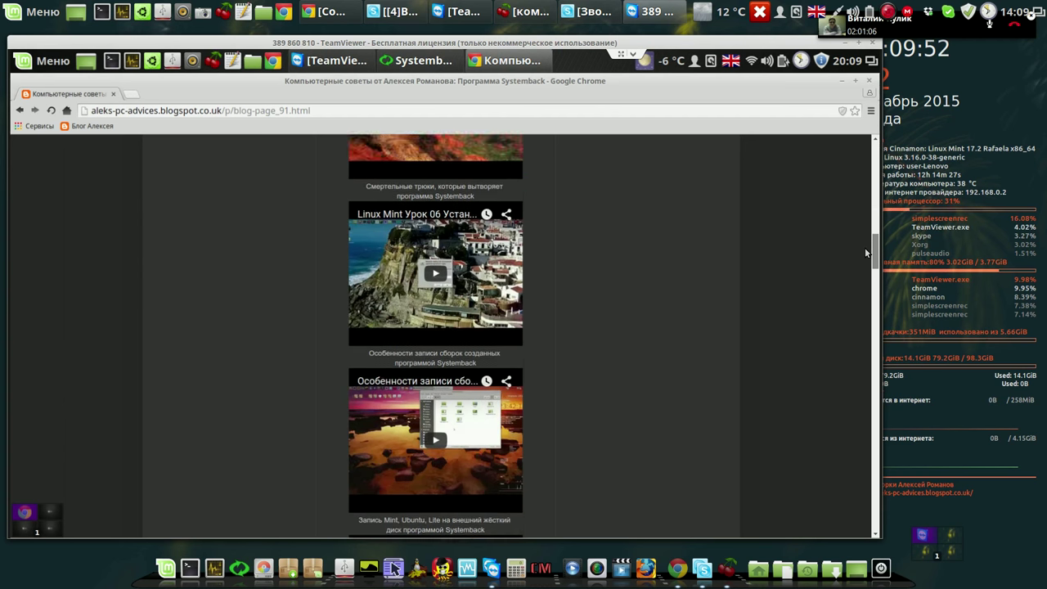
scroll(864, 254, up, 3)
scroll(863, 255, down, 5)
drag(872, 282, 873, 351)
scroll(876, 383, down, 5)
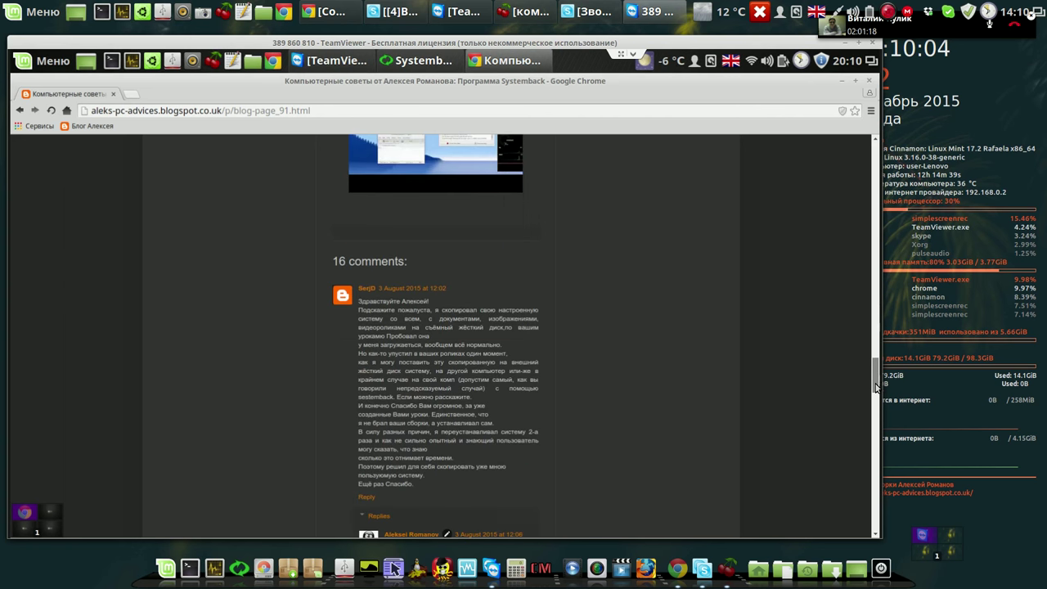
scroll(876, 376, up, 2)
drag(875, 368, 874, 354)
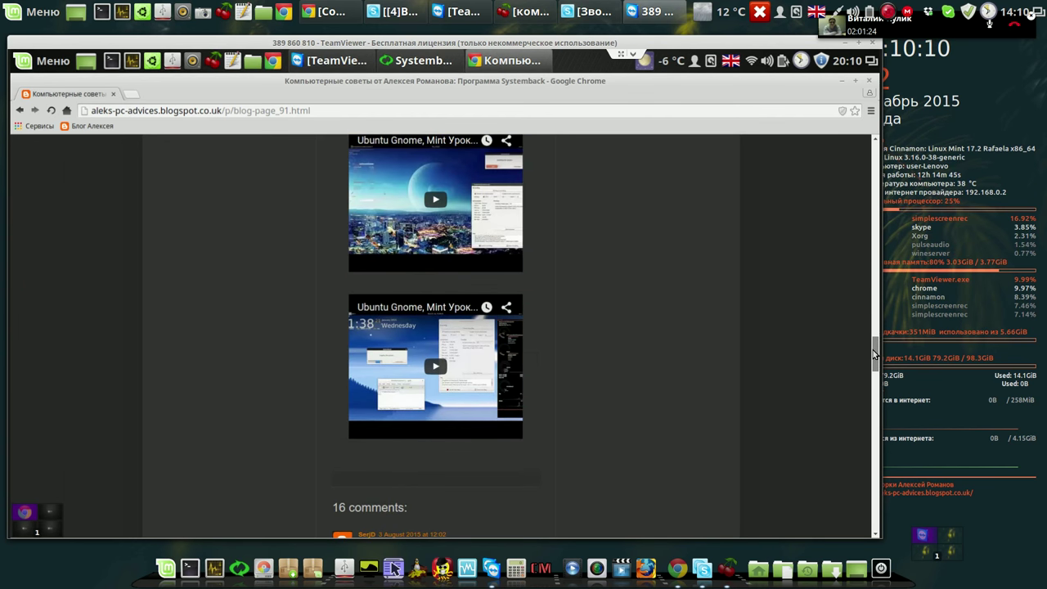
drag(875, 353, 876, 138)
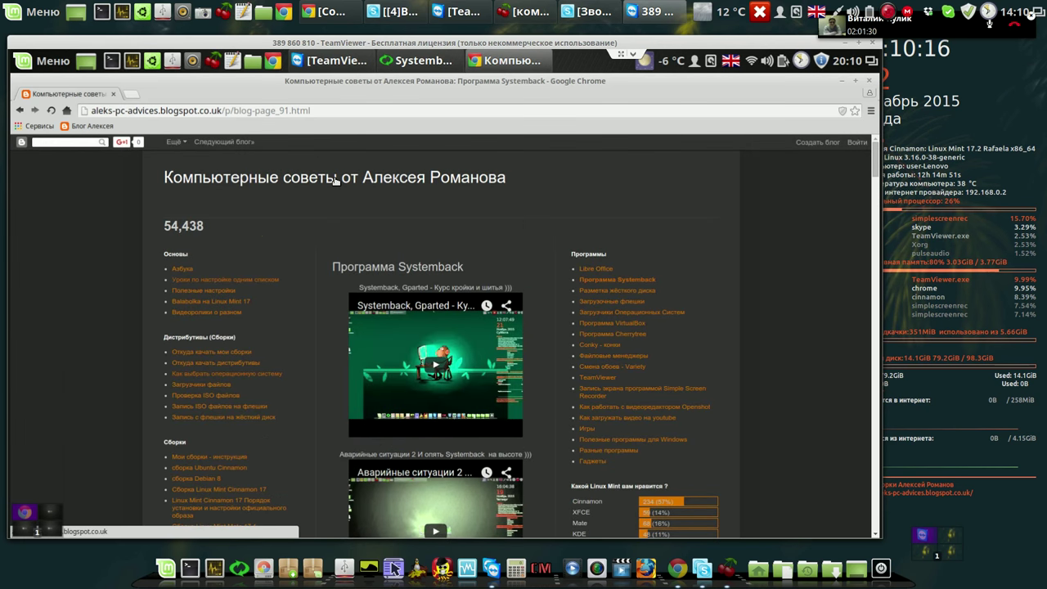
Load the blog's home page, then close Chrome to reveal the Live system build at 11%.
click(335, 181)
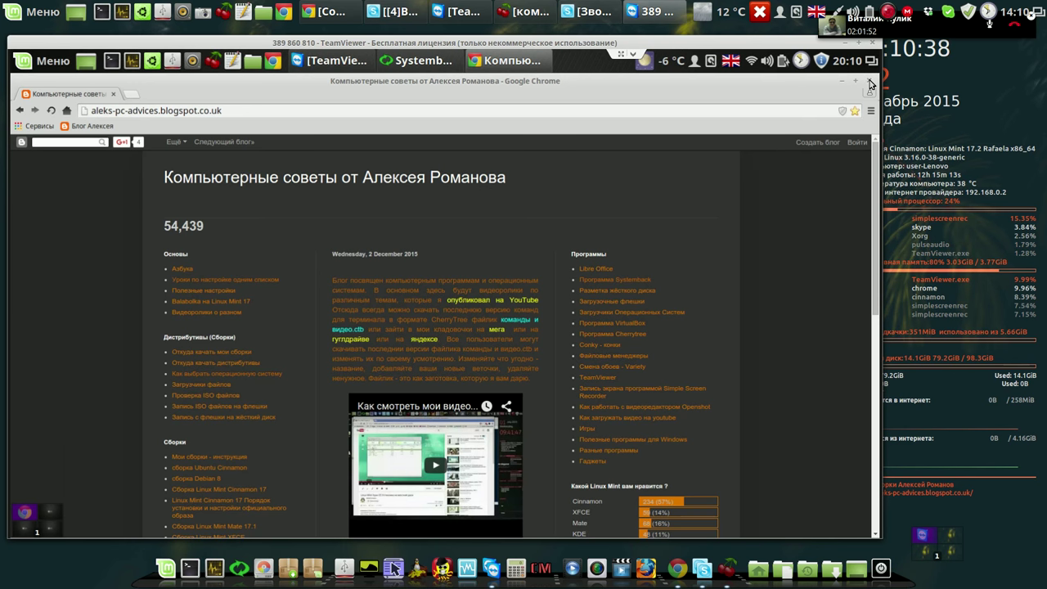
click(870, 82)
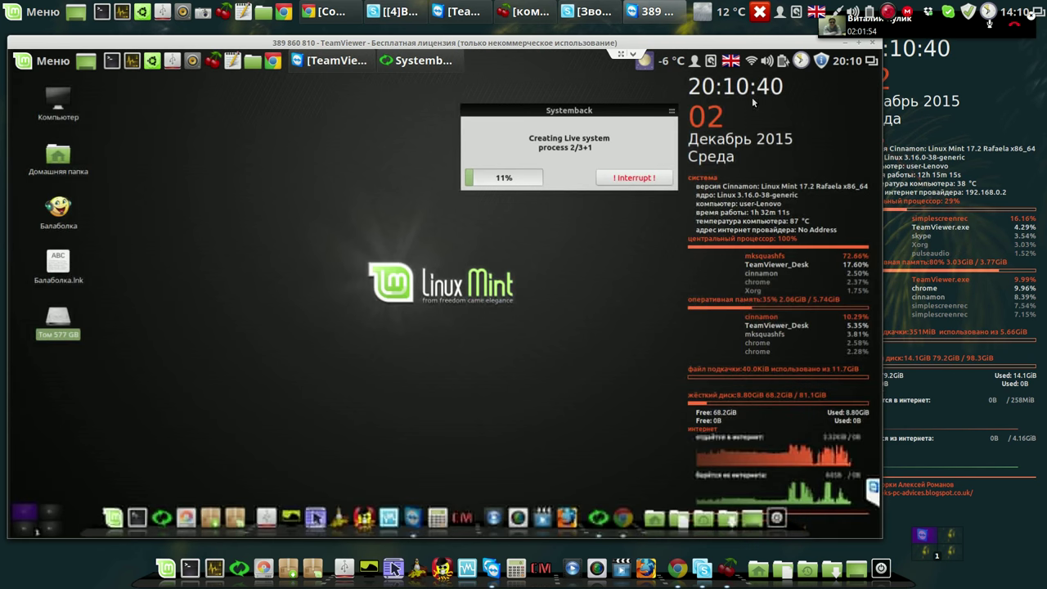
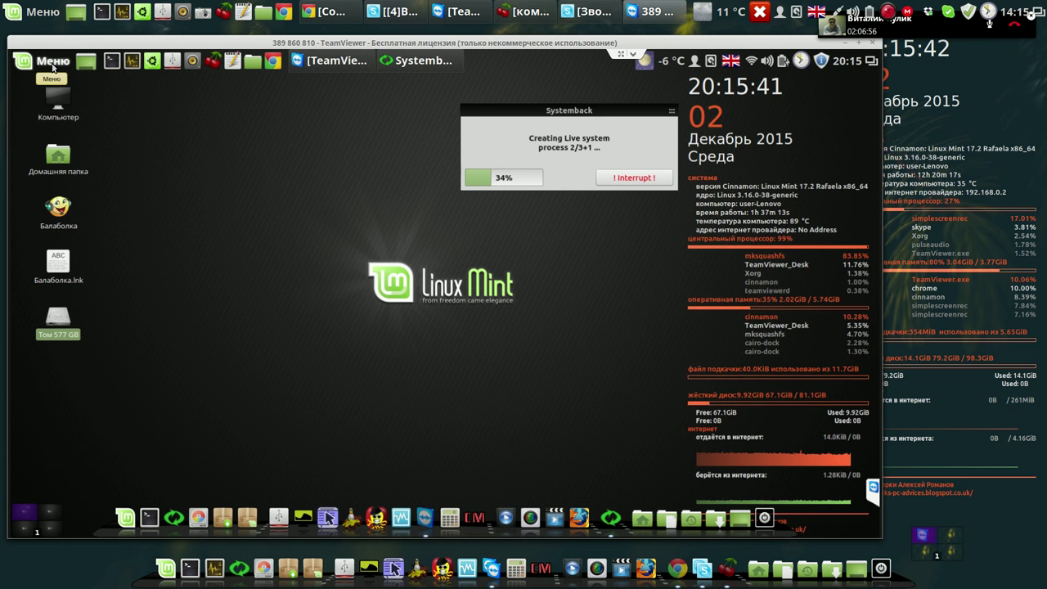
Open the Cinnamon menu and show the Аудио и видео apps, including SMPlayer.
click(52, 66)
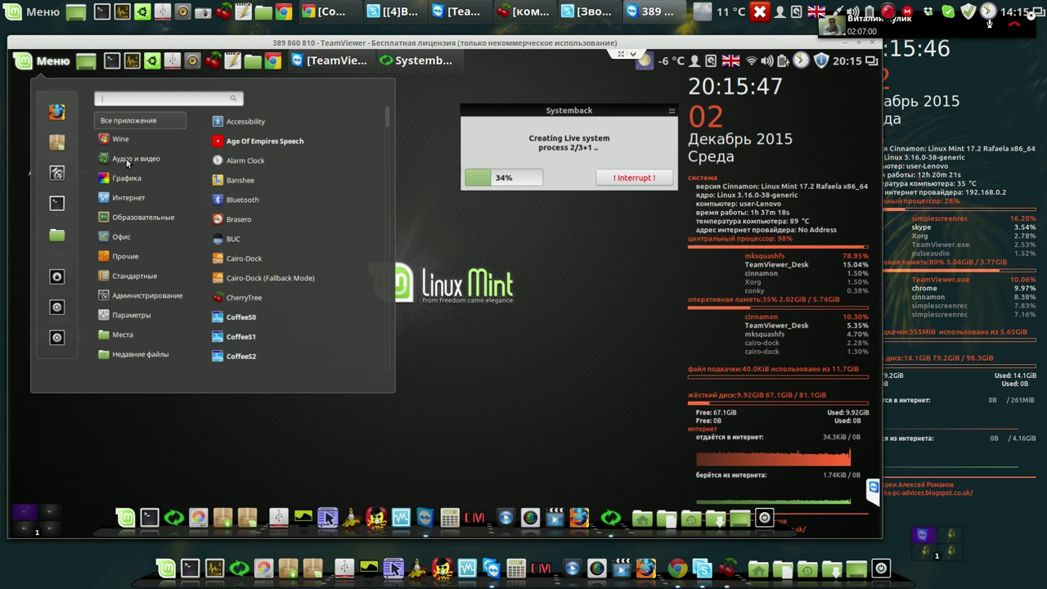
mouse_move(125, 157)
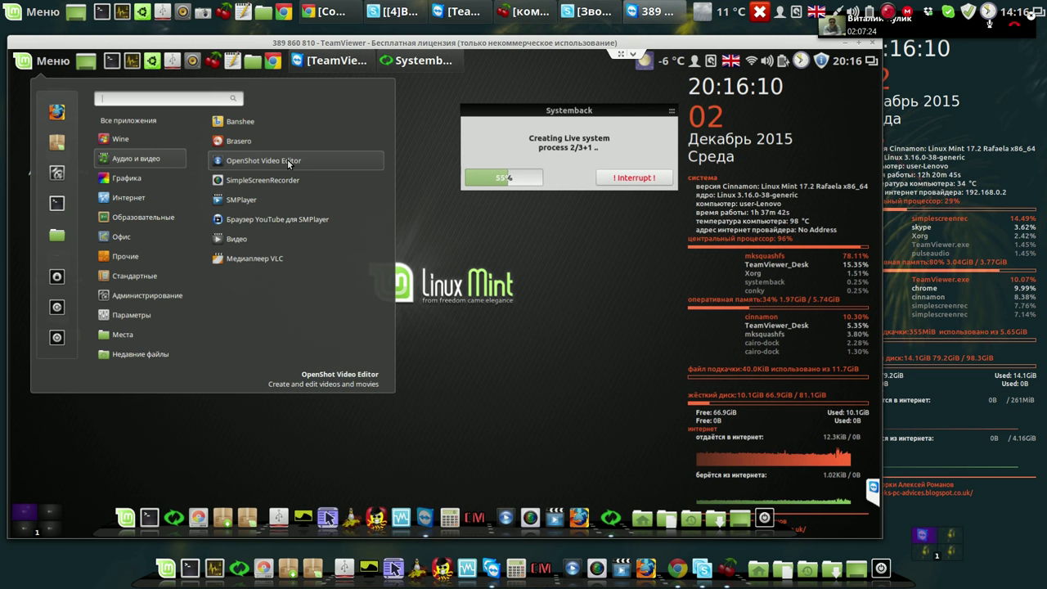
Launch SMPlayer, decline the 15.11.0.7247 update notice, and open its YouTube browser.
click(251, 202)
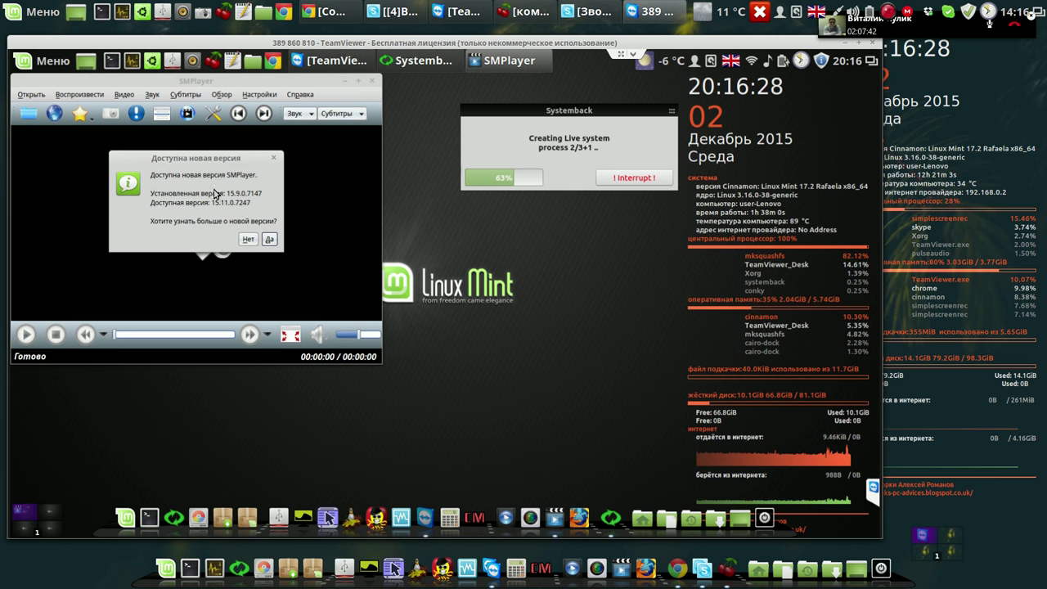
click(248, 239)
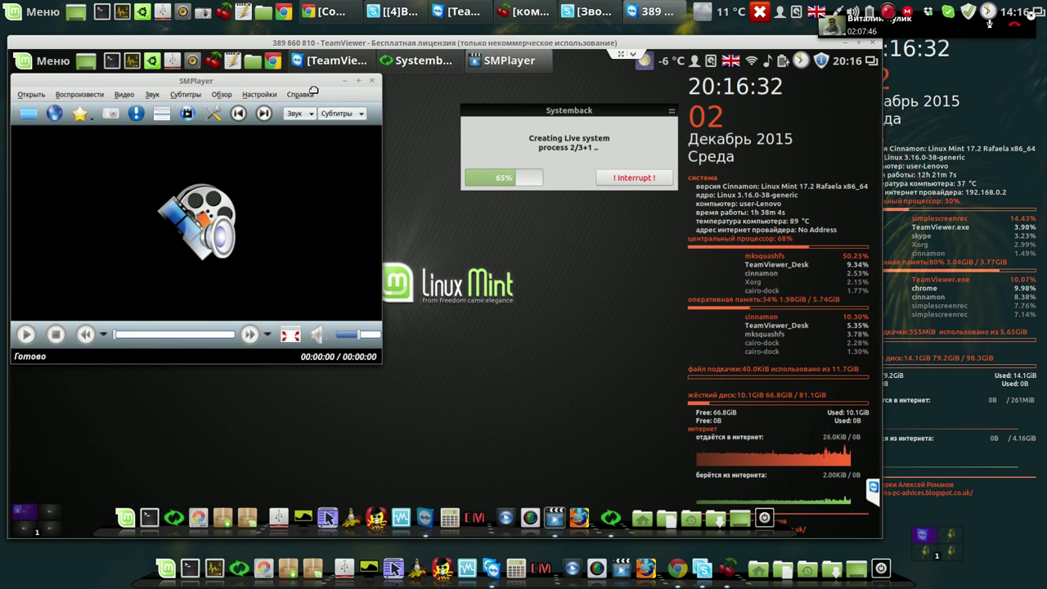
drag(313, 90, 341, 100)
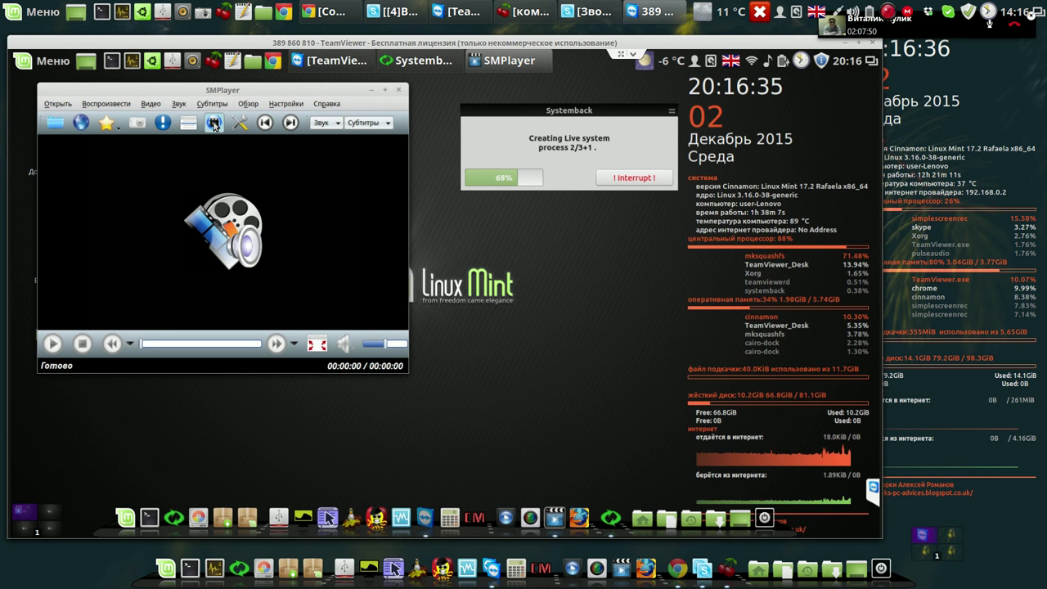
click(214, 124)
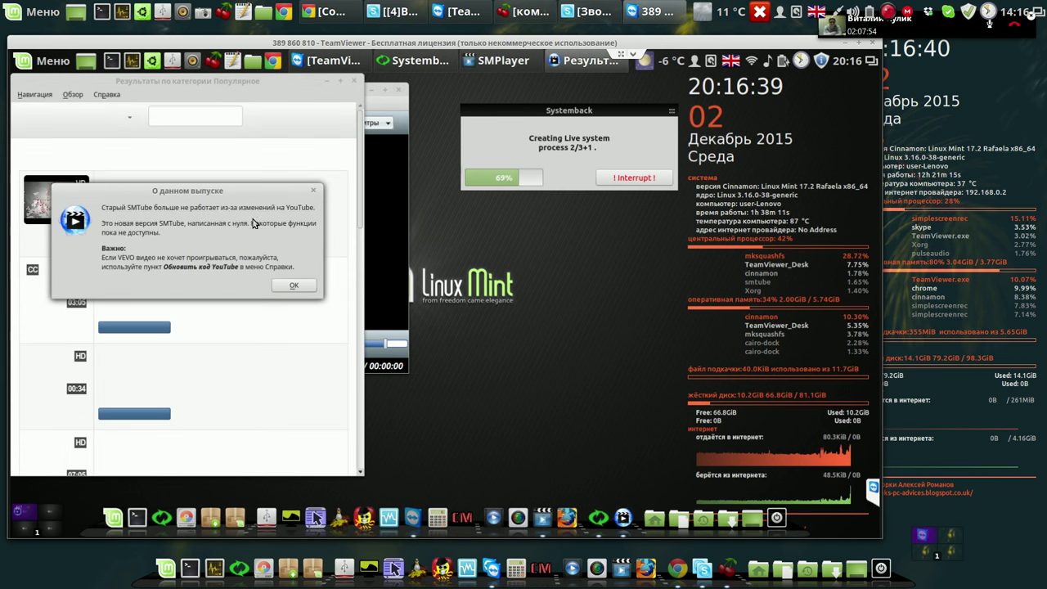
Dismiss the release notice and search YouTube for 'чиж мы летим'.
click(294, 287)
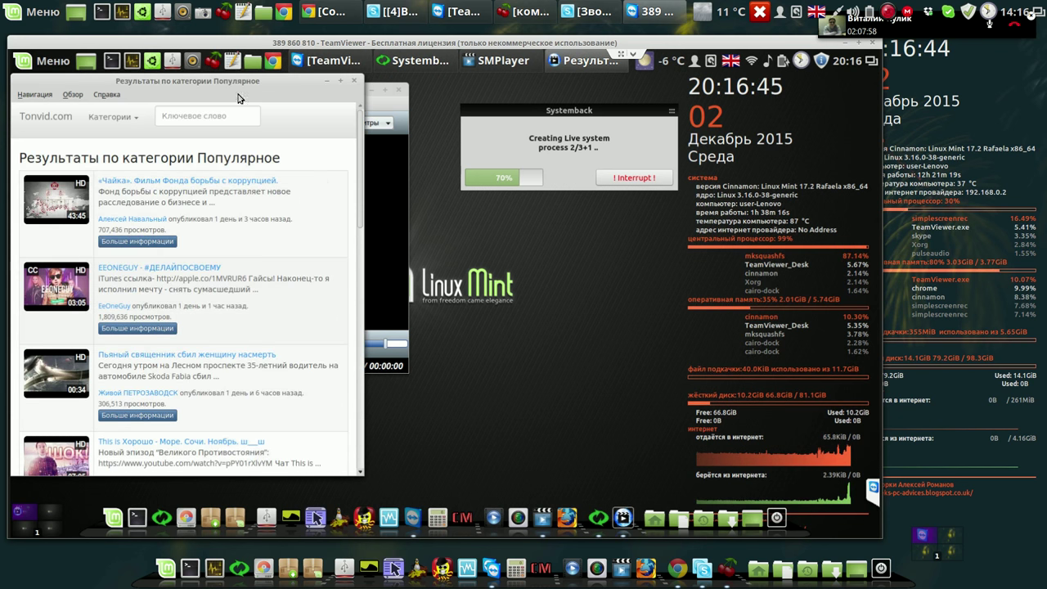
click(225, 119)
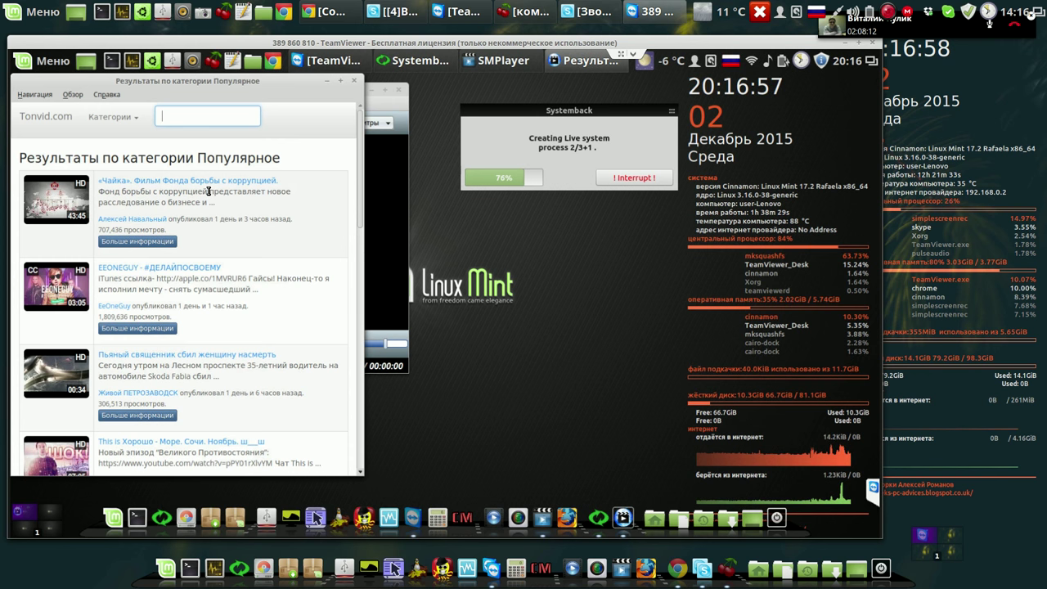
text(чиж)
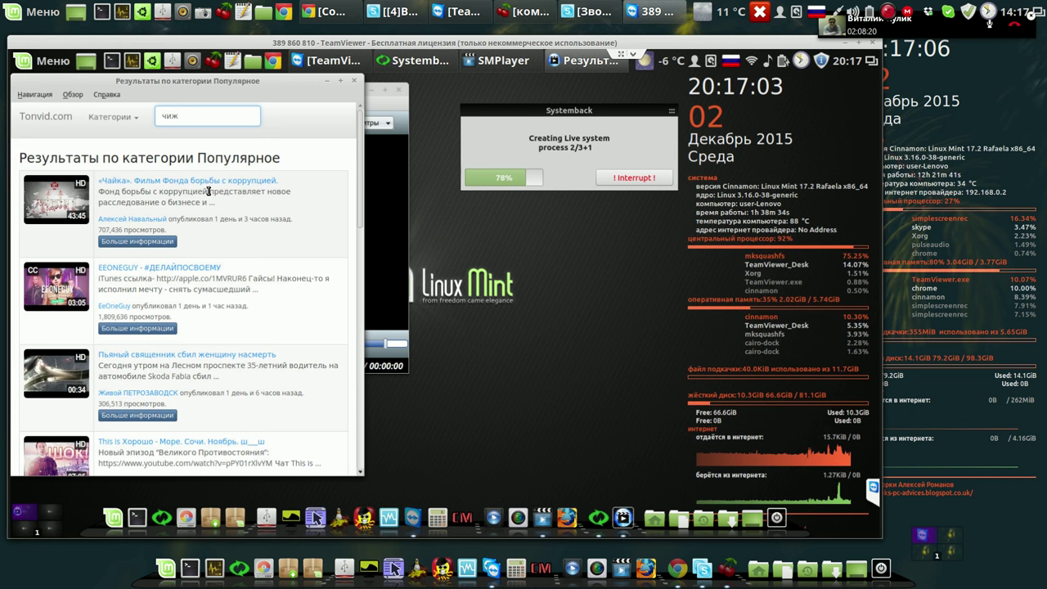
text(мы летим)
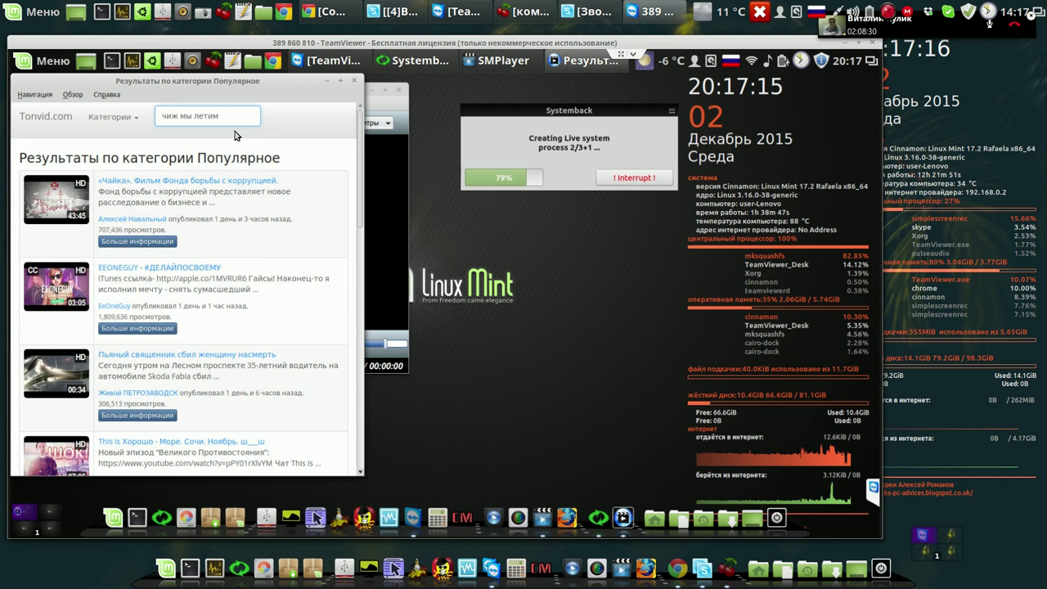
key(Return)
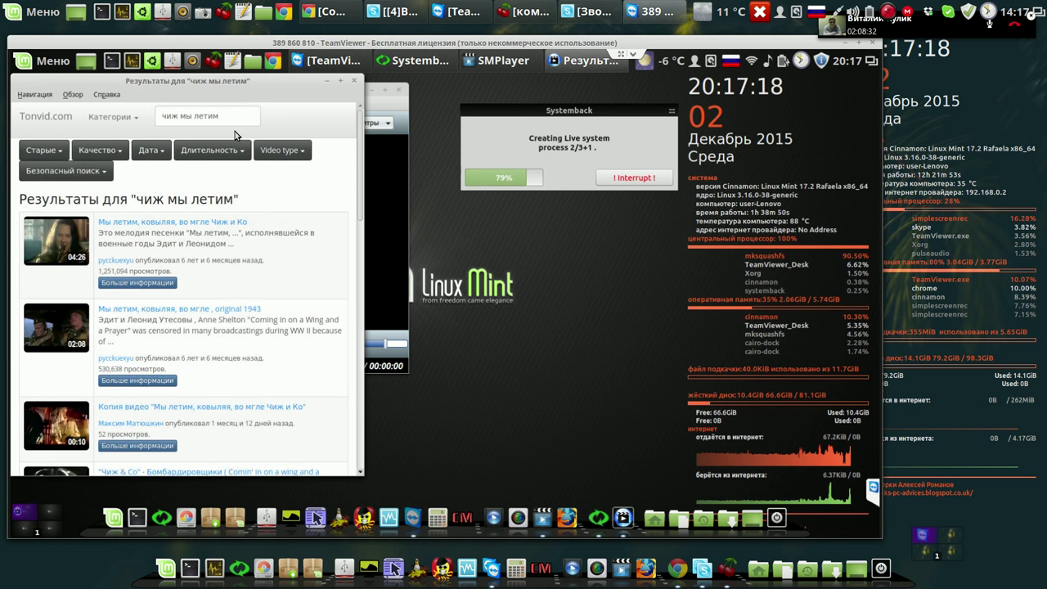
Play 'Мы летим, ковыляя, во мгле Чиж и Ко', seek ahead, enlarge the window, and favourite it.
click(192, 223)
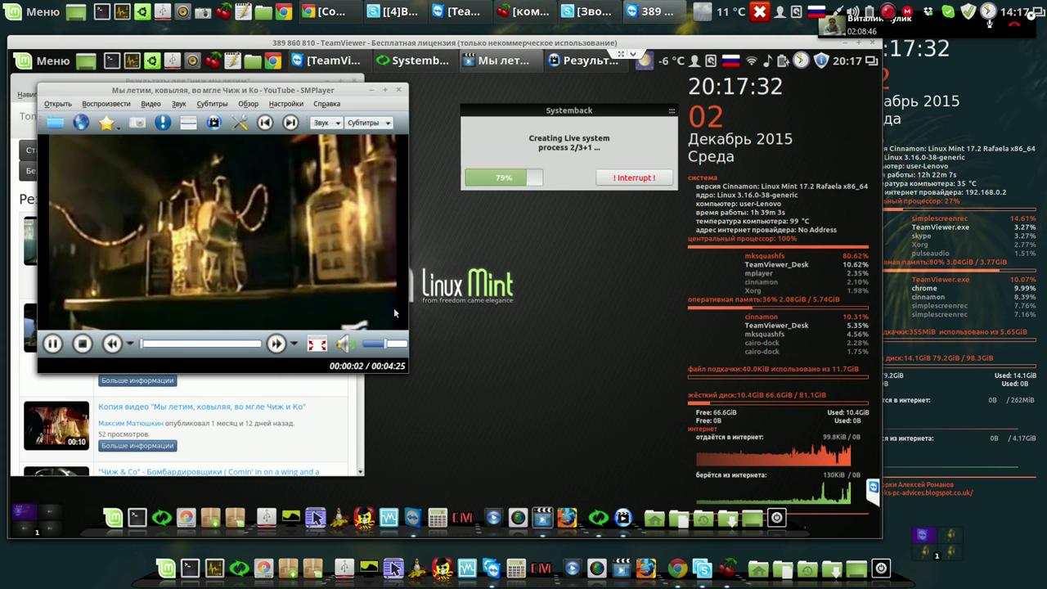
click(167, 345)
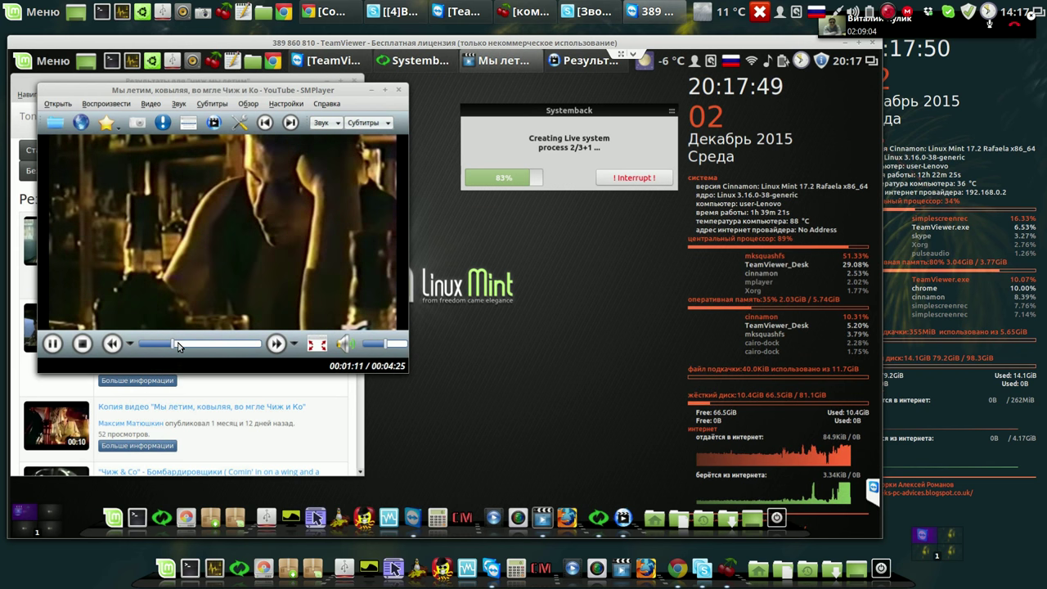
click(179, 343)
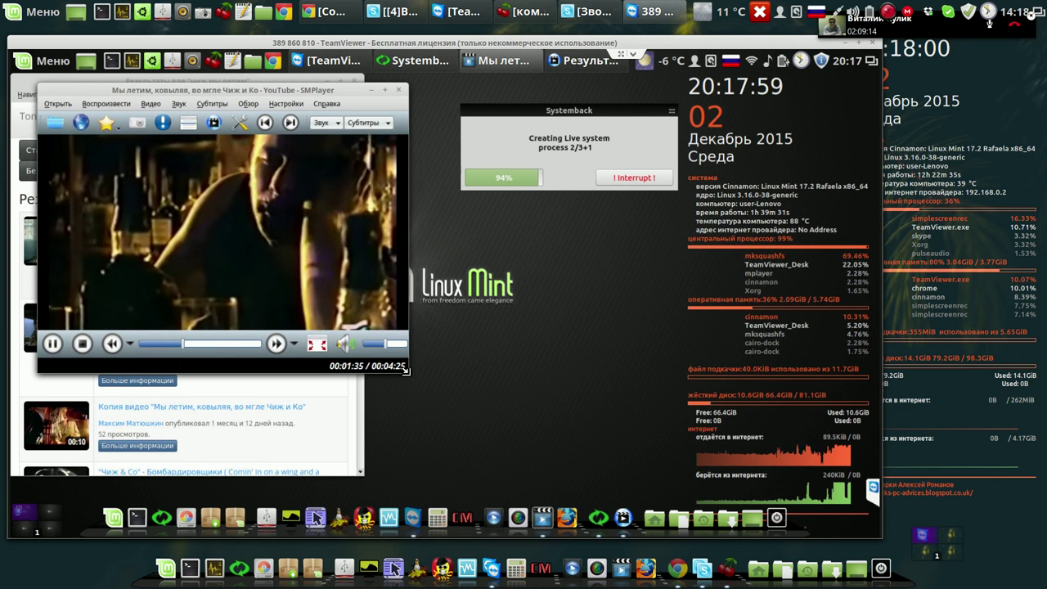
drag(405, 371, 526, 441)
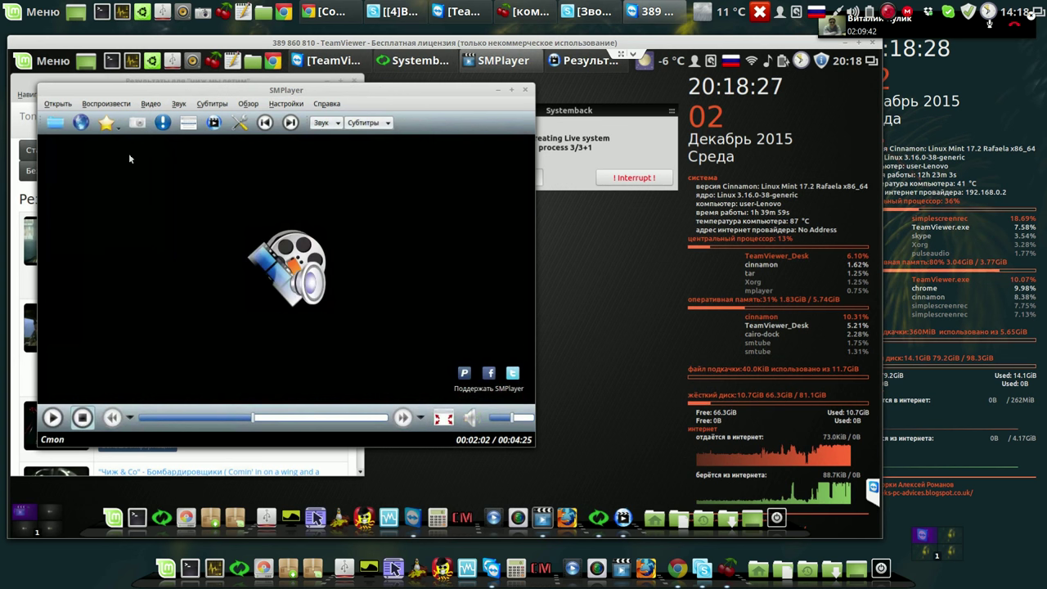
click(108, 123)
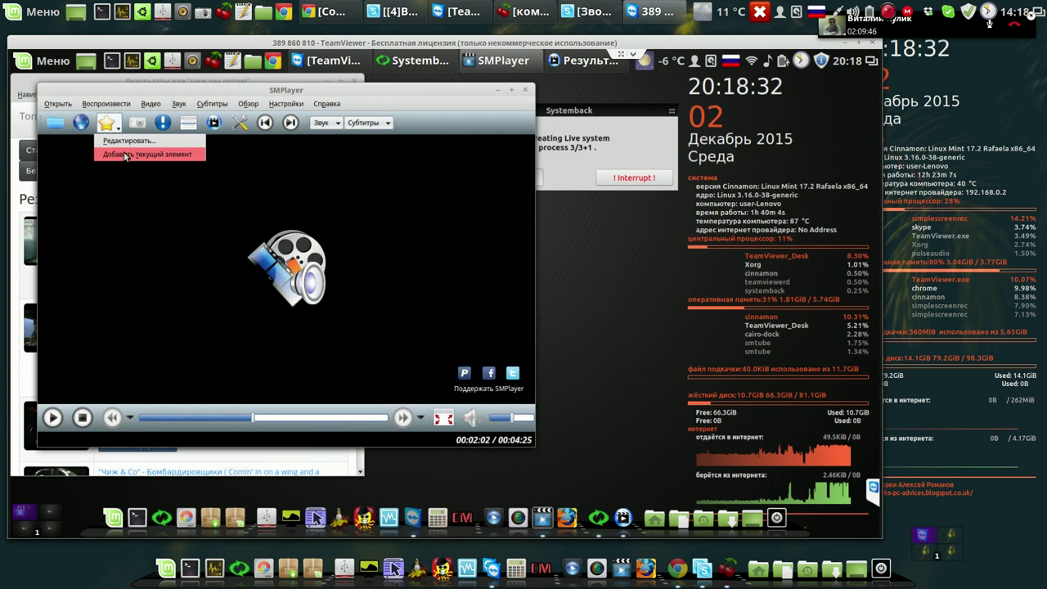
click(125, 154)
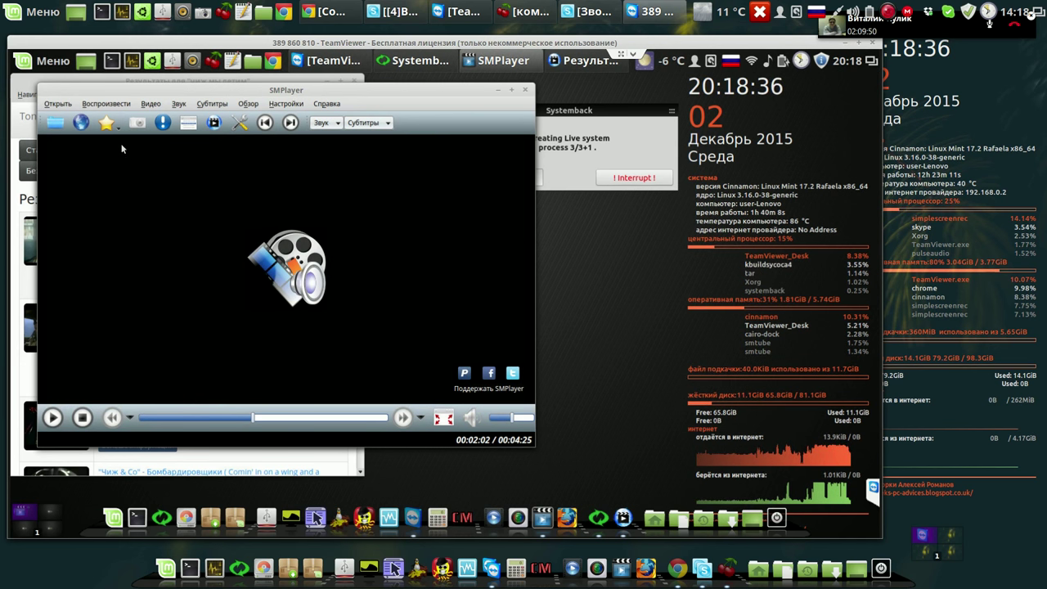
Change the SMTube query from 'чиж мы летим' to 'чиж полонез' and rerun the search.
click(324, 467)
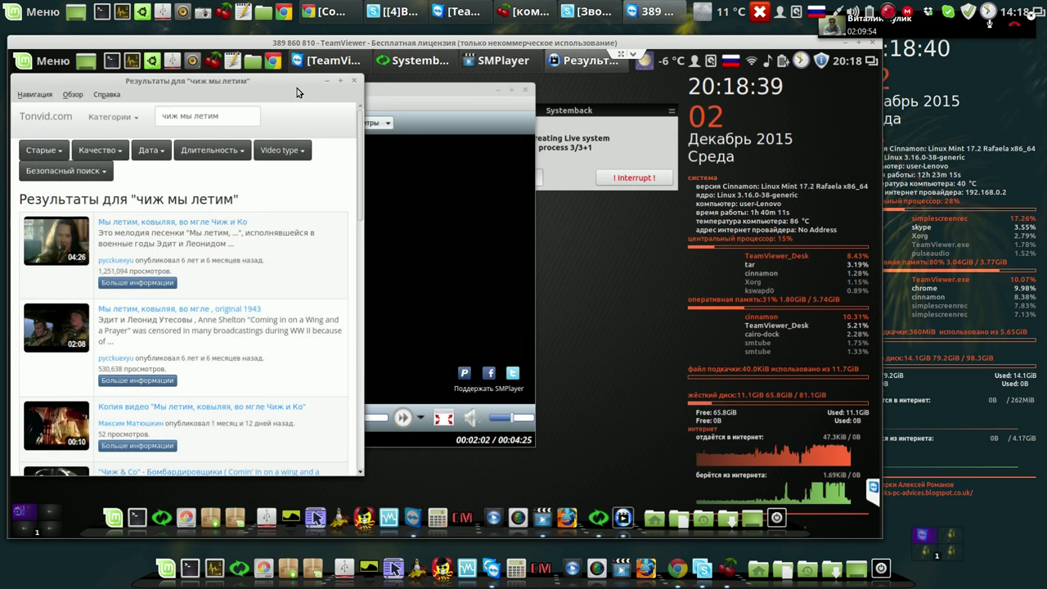
click(209, 316)
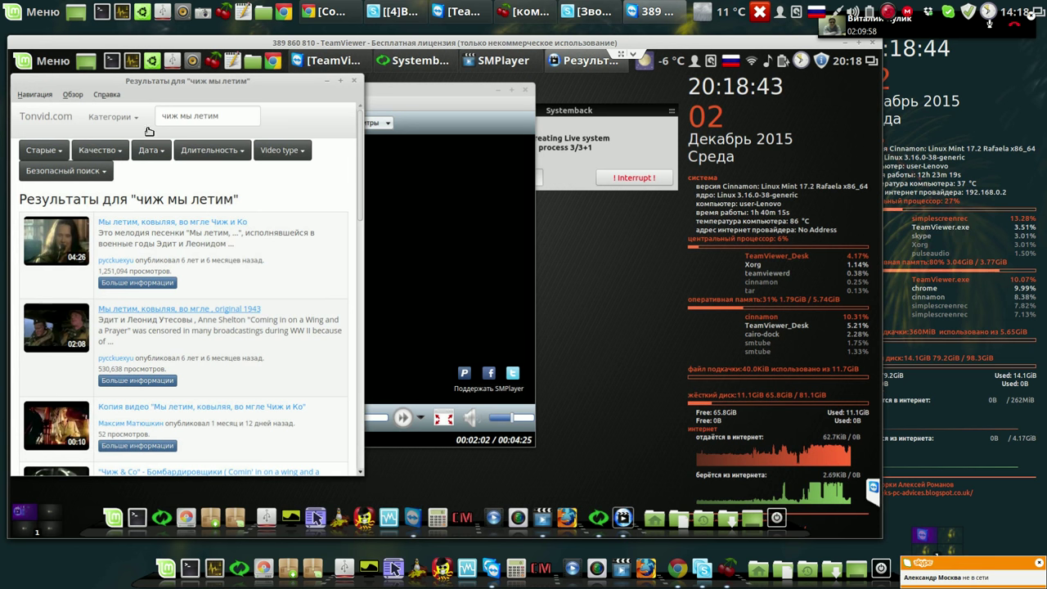
click(230, 115)
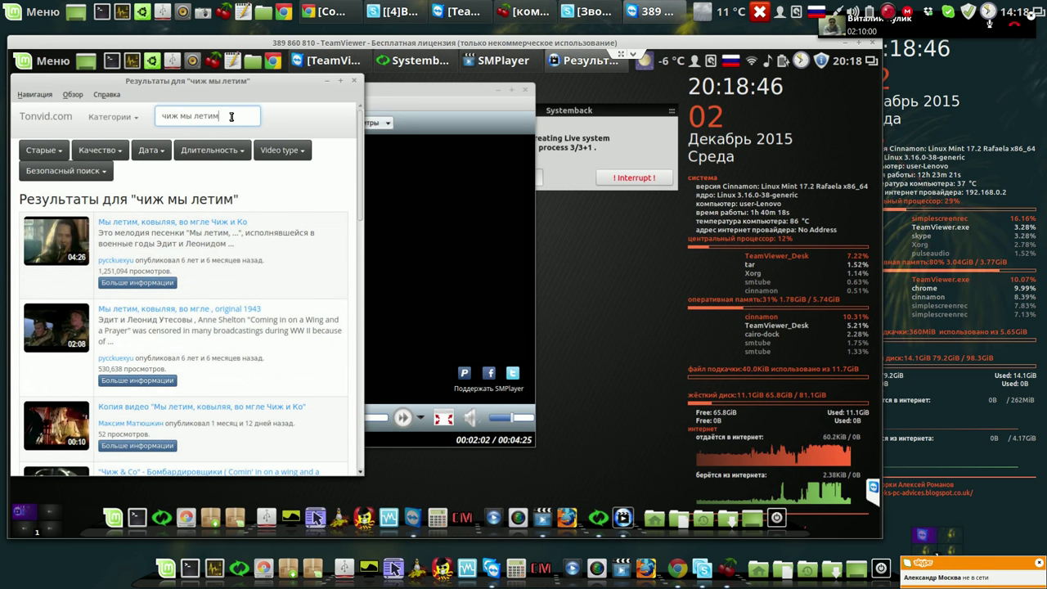
key(BackSpace)
key(BackSpace)
key(BackSpace)
key(BackSpace)
key(BackSpace)
key(BackSpace)
key(BackSpace)
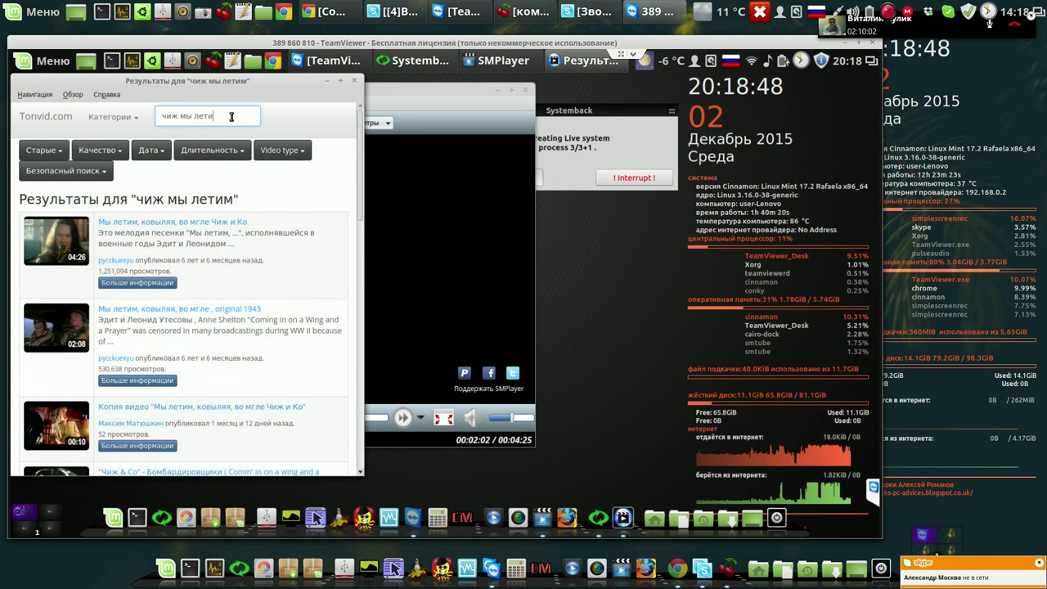
key(BackSpace)
key(BackSpace)
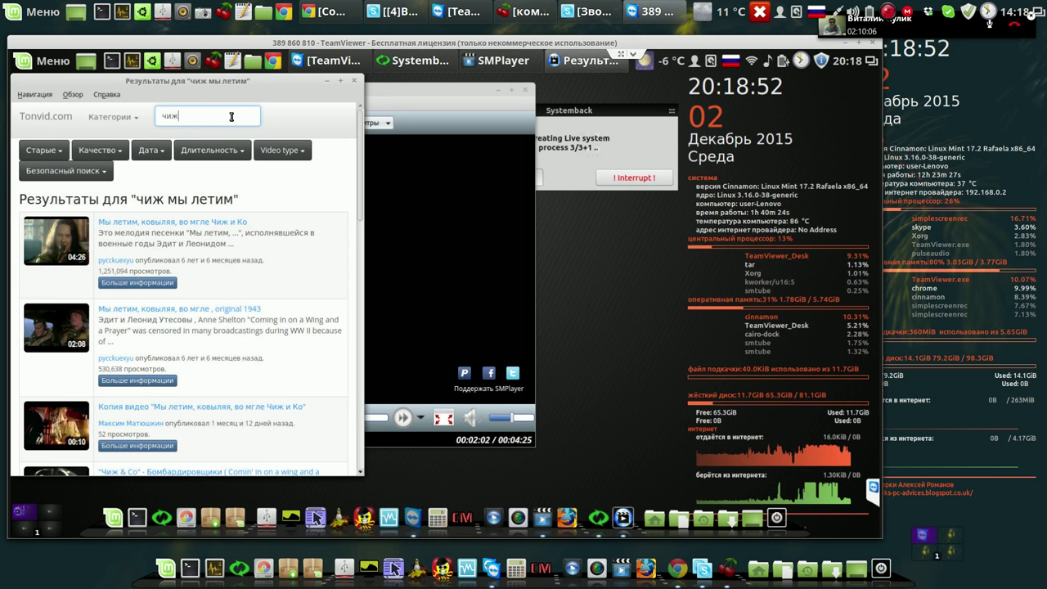
text(полонез)
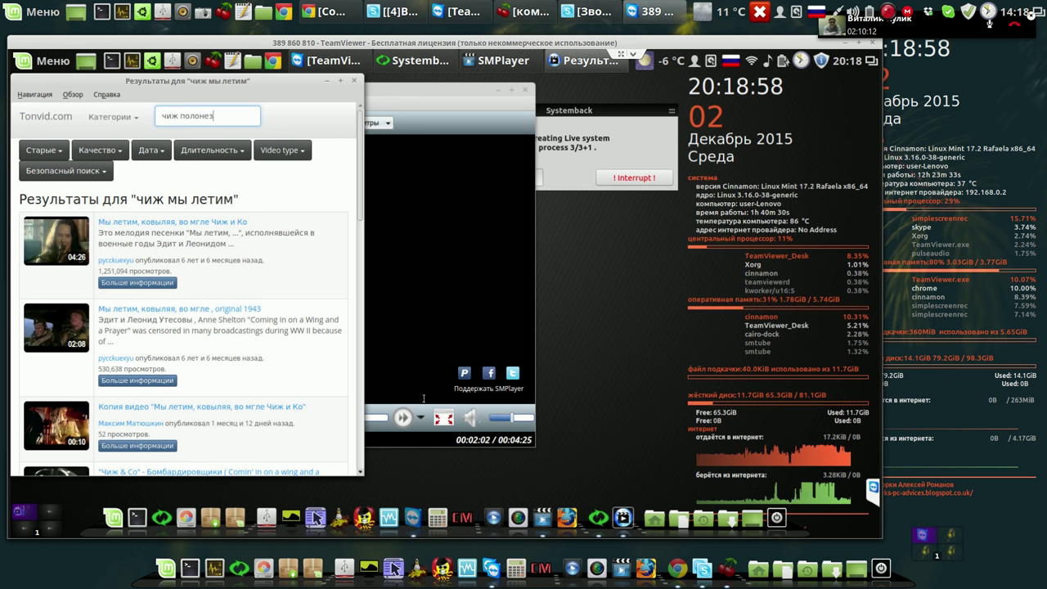
key(Return)
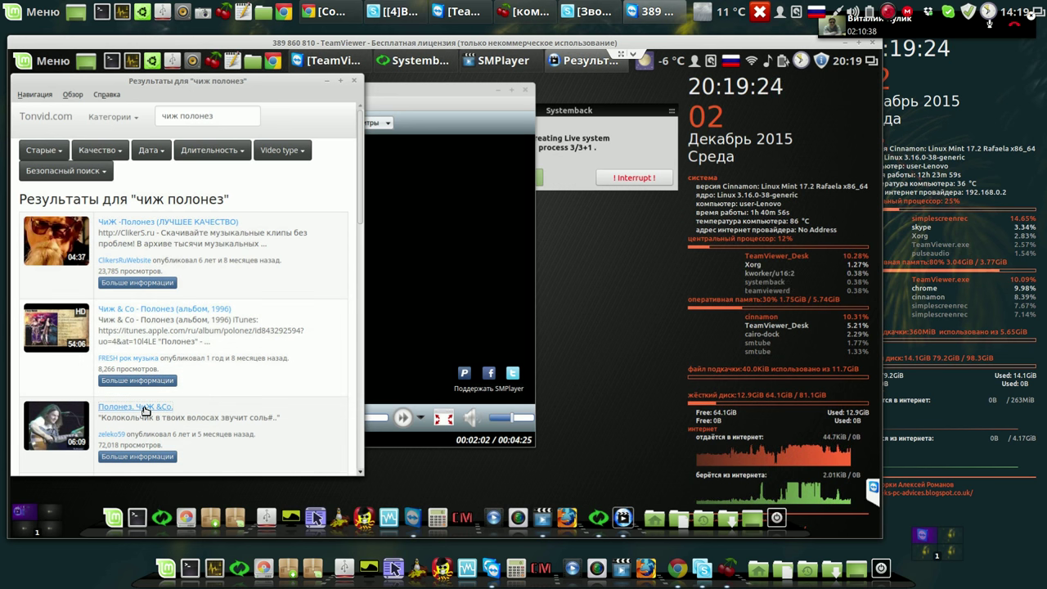
Start 'Полонез. ЧиЖ &Co.' and accept the YouTube support code update.
click(144, 407)
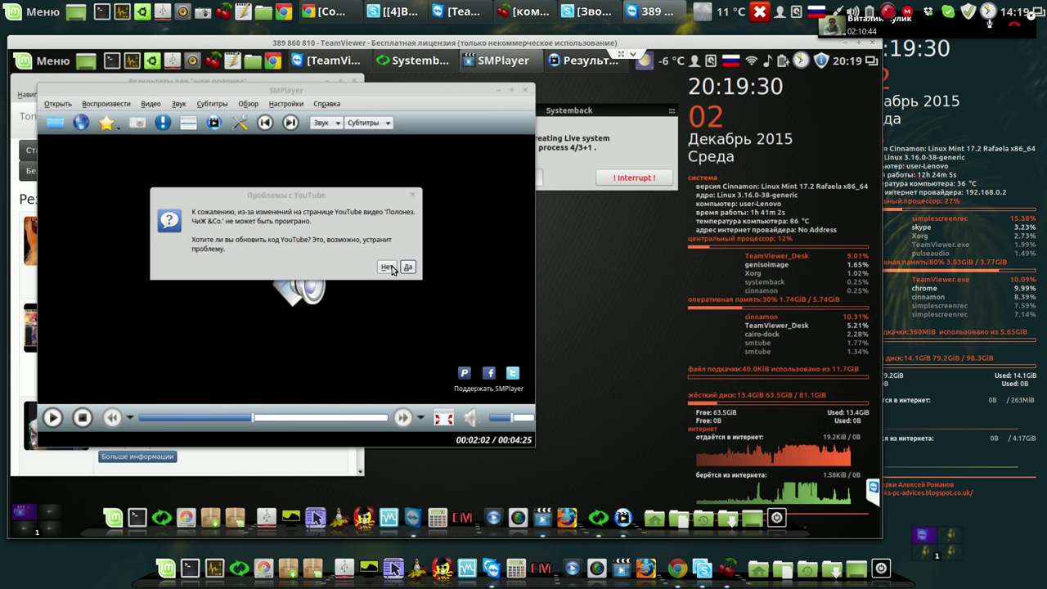
click(409, 267)
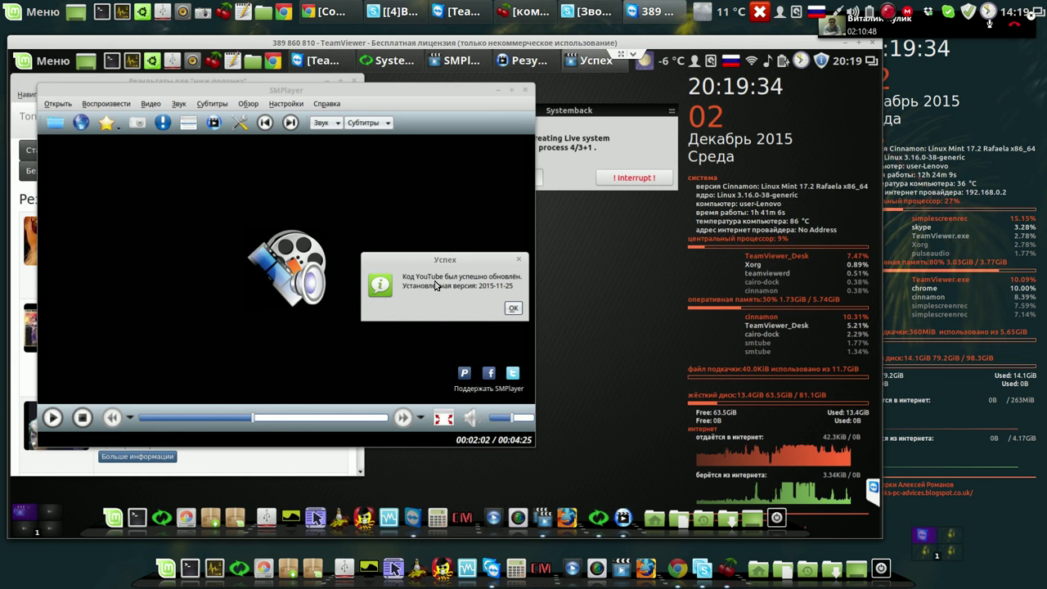
click(512, 308)
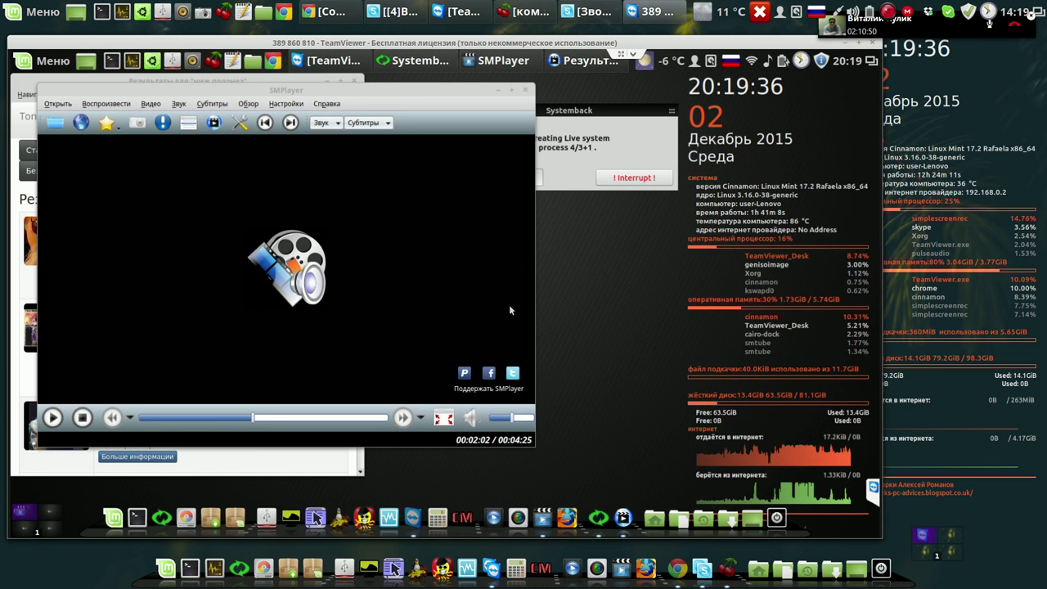
Replay the Полонез video, seek ahead, and dismiss the MPlayer/mpv error.
click(267, 467)
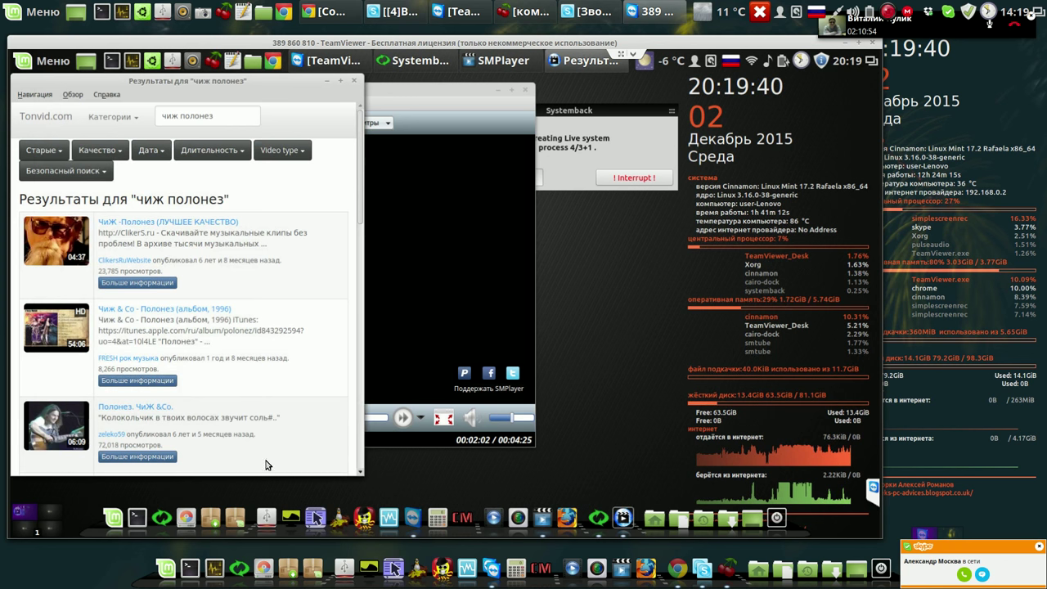
click(147, 410)
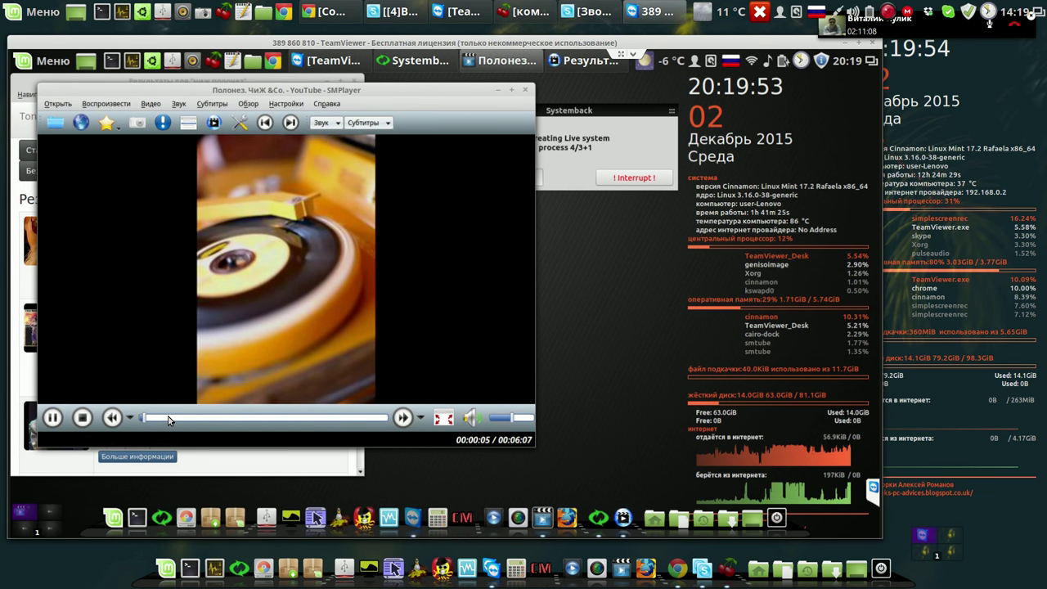
click(168, 418)
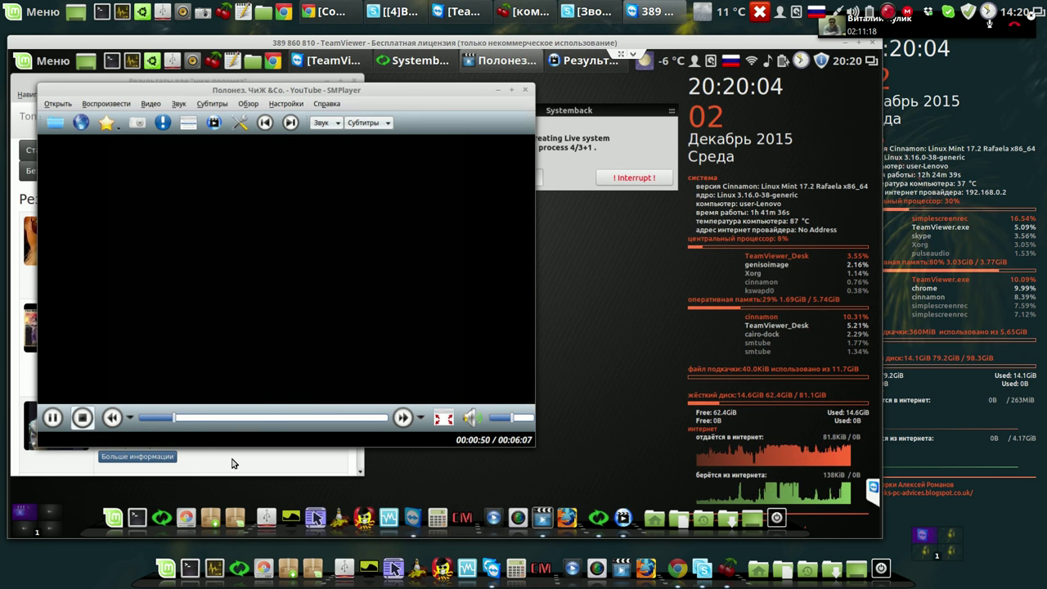
click(205, 463)
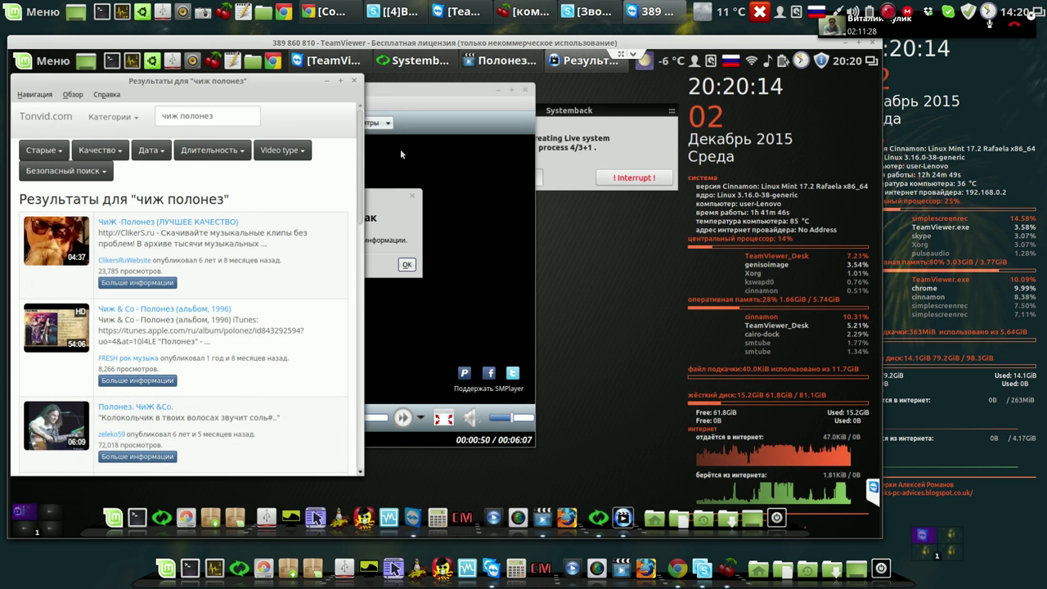
click(432, 120)
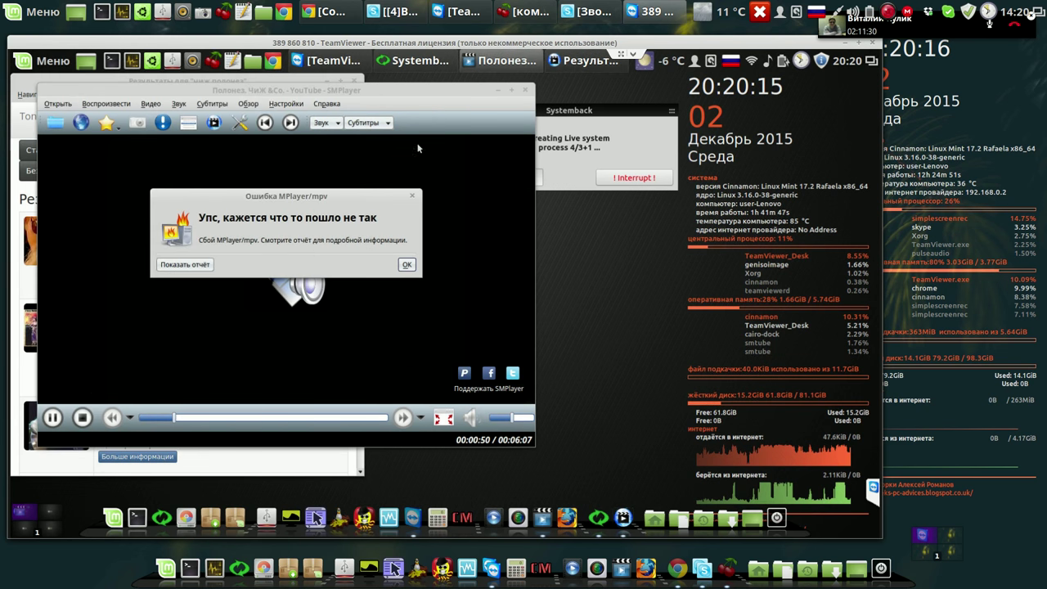
click(405, 265)
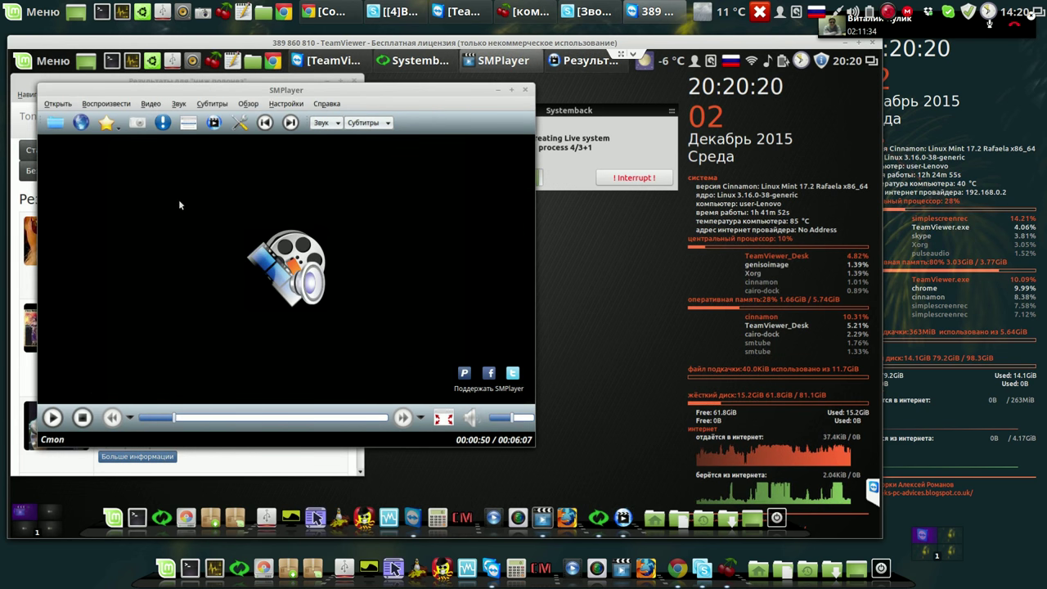
Check the favourites list, then acknowledge Systemback's finished live system build.
click(108, 122)
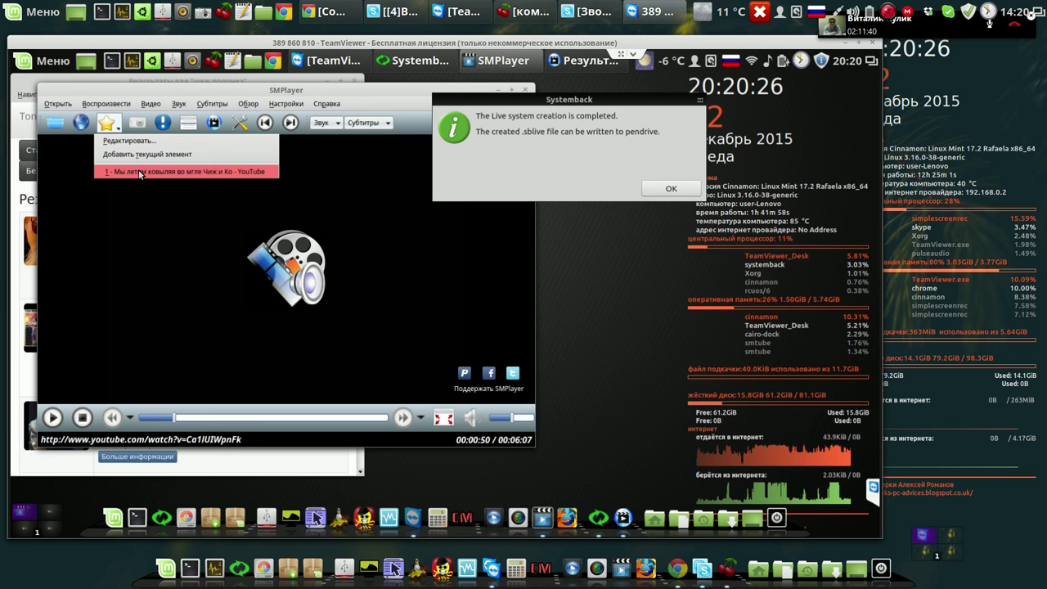
click(378, 104)
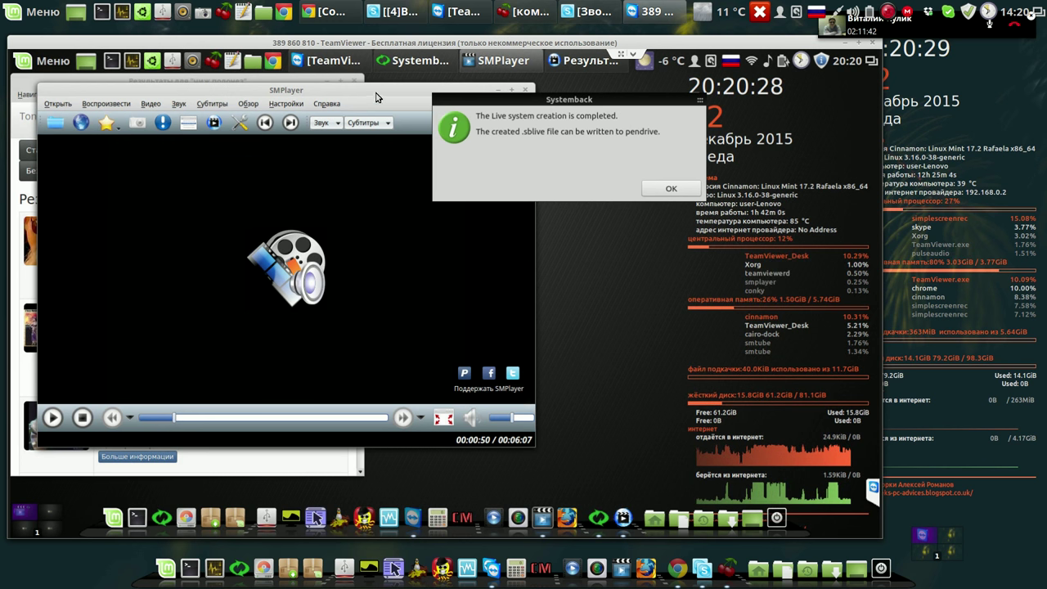
click(672, 189)
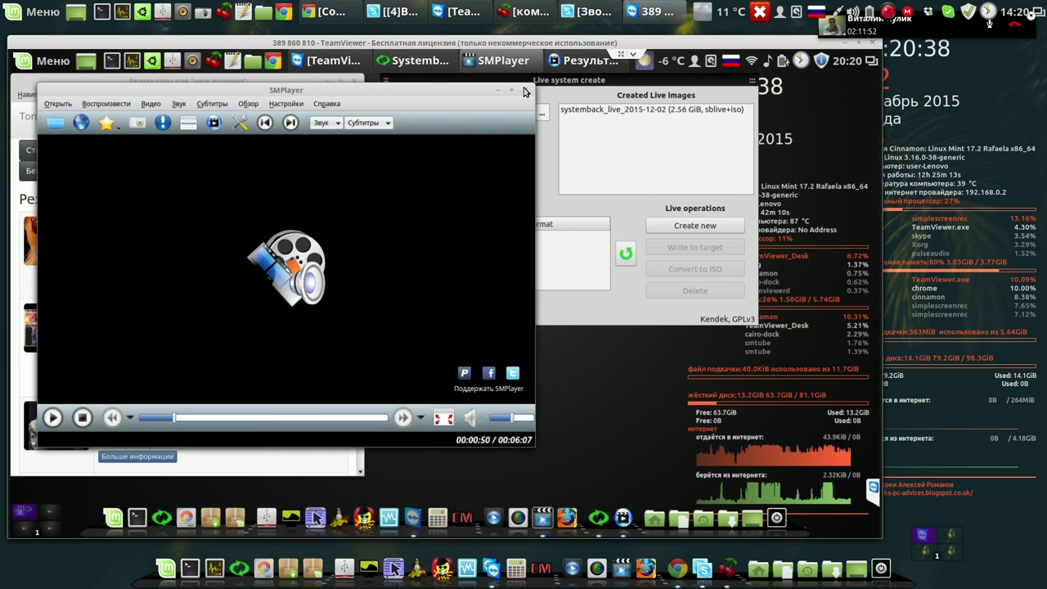
Close SMPlayer and SMTube, then select the systemback_live_2015-12-02 live image.
click(524, 91)
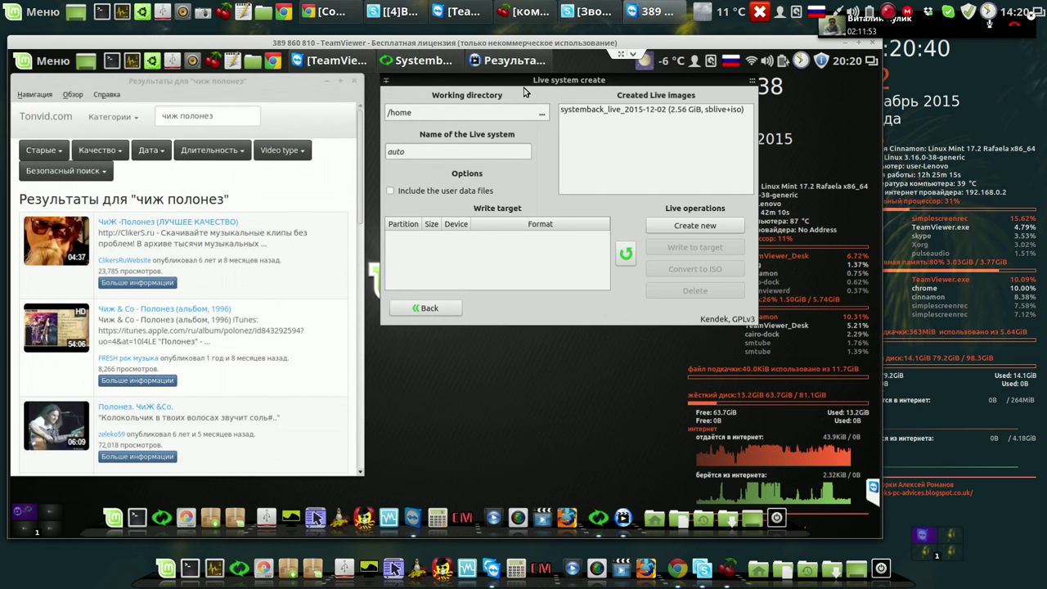
click(355, 82)
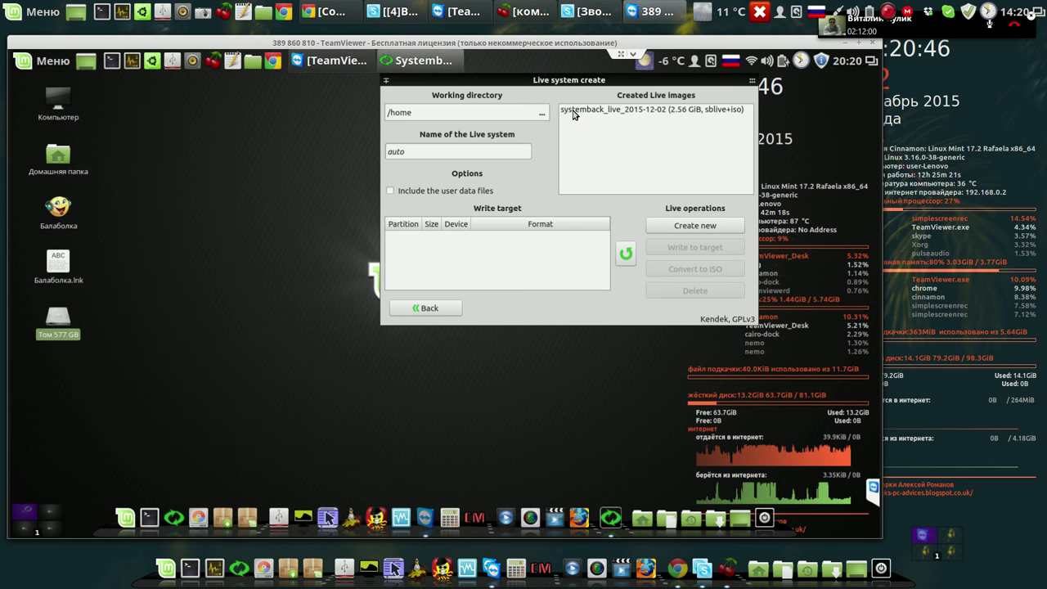
click(573, 111)
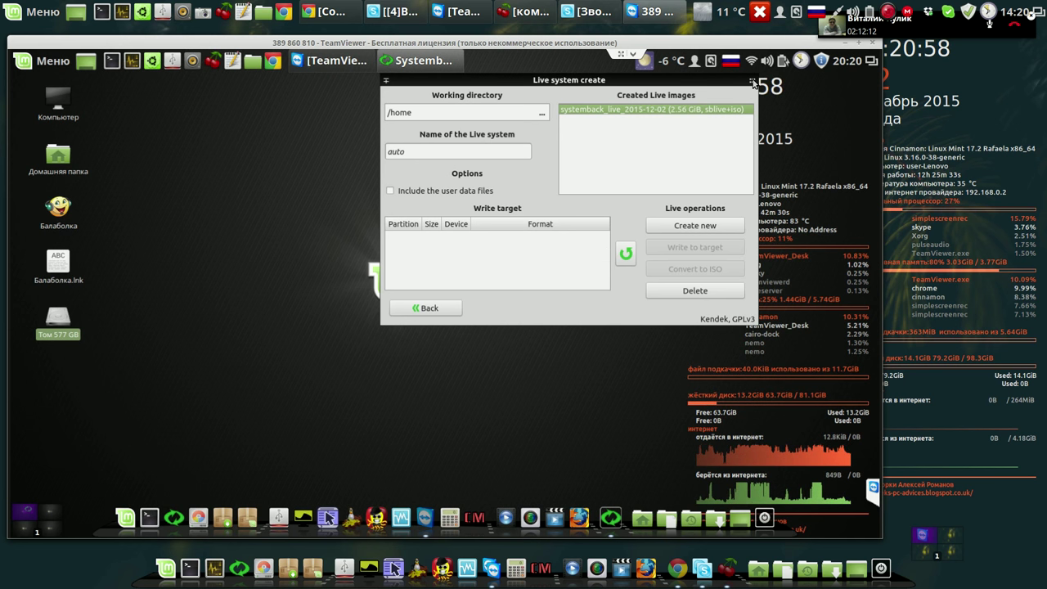
mouse_move(750, 85)
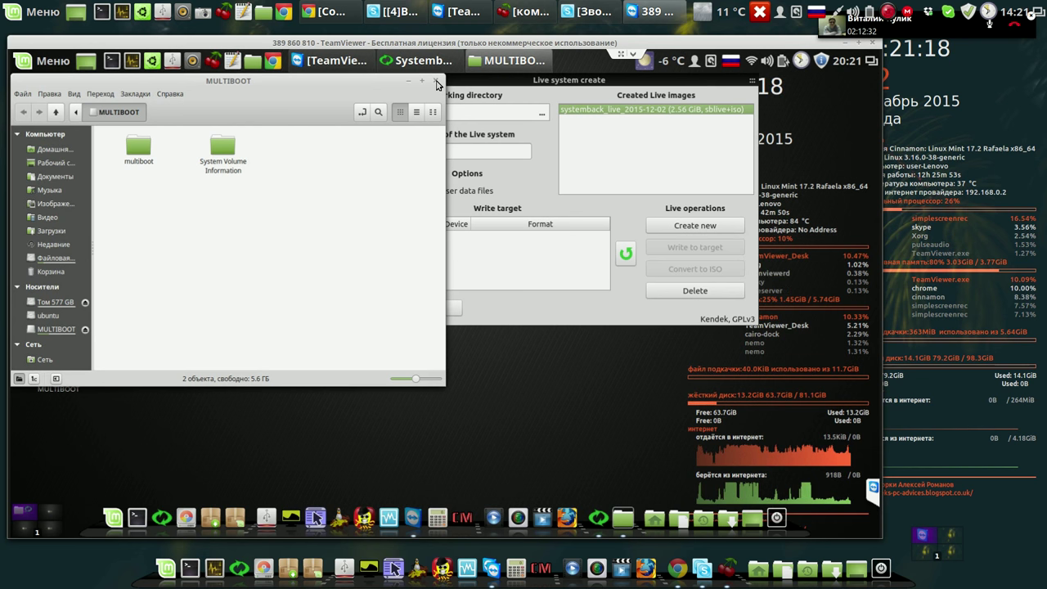
Close the MULTIBOOT folder, redetect devices, pick /dev/sdb (7.46 GiB), and start writing the image.
click(437, 83)
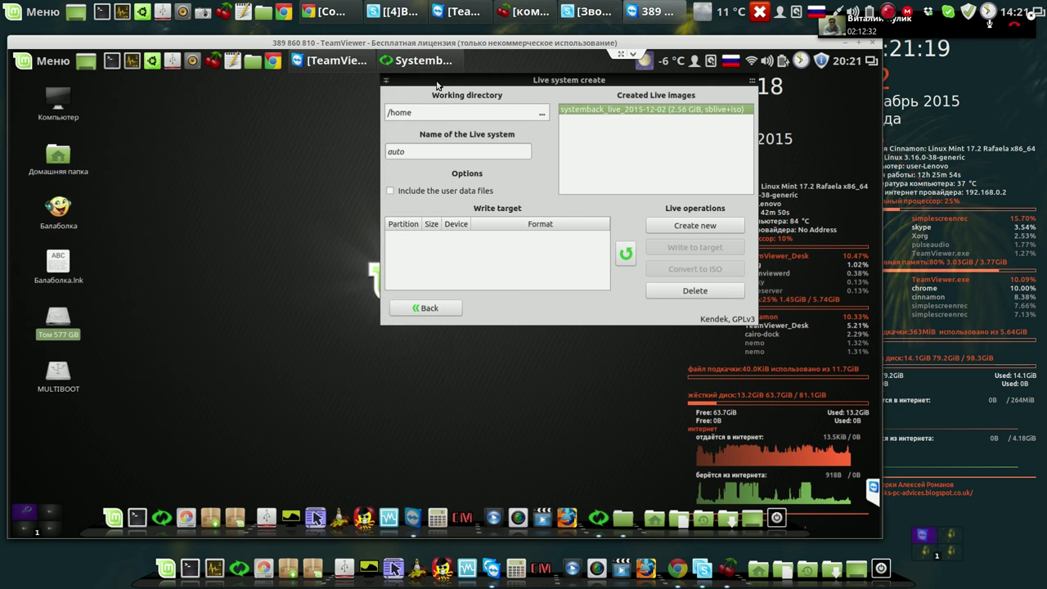
click(626, 256)
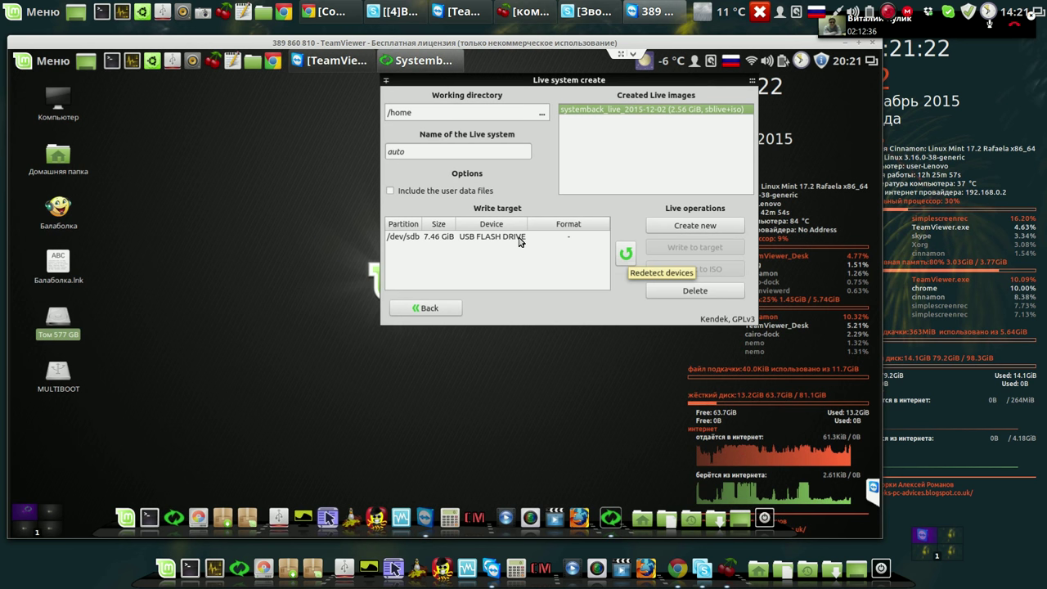
click(522, 236)
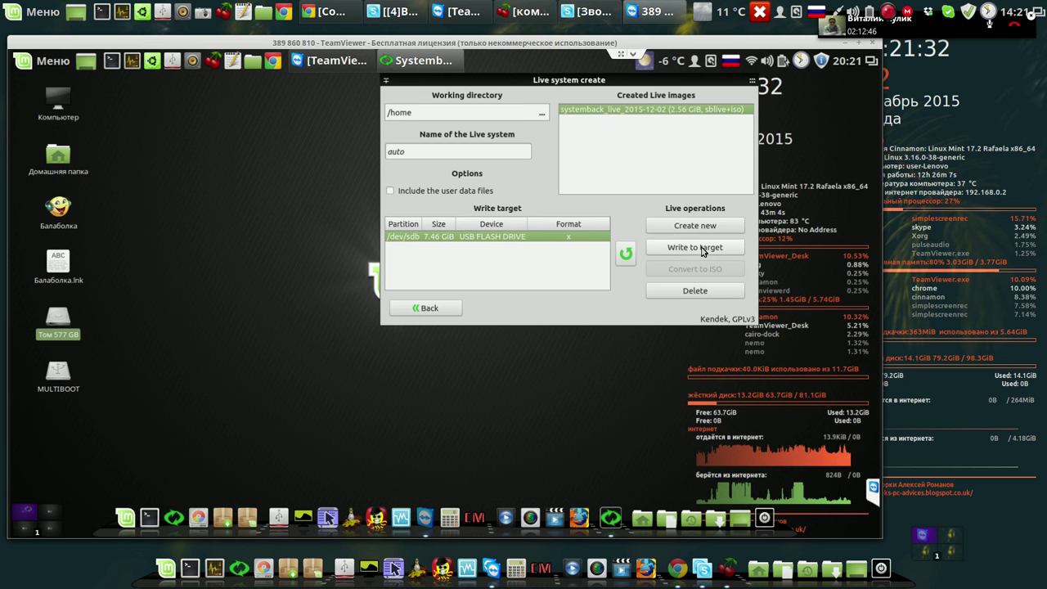
click(702, 249)
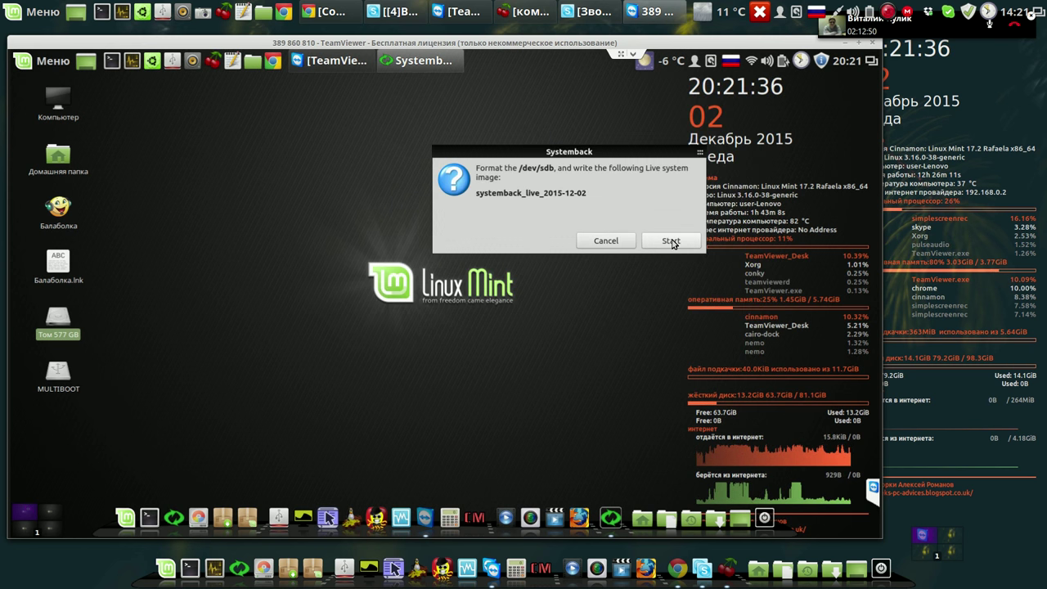
click(671, 241)
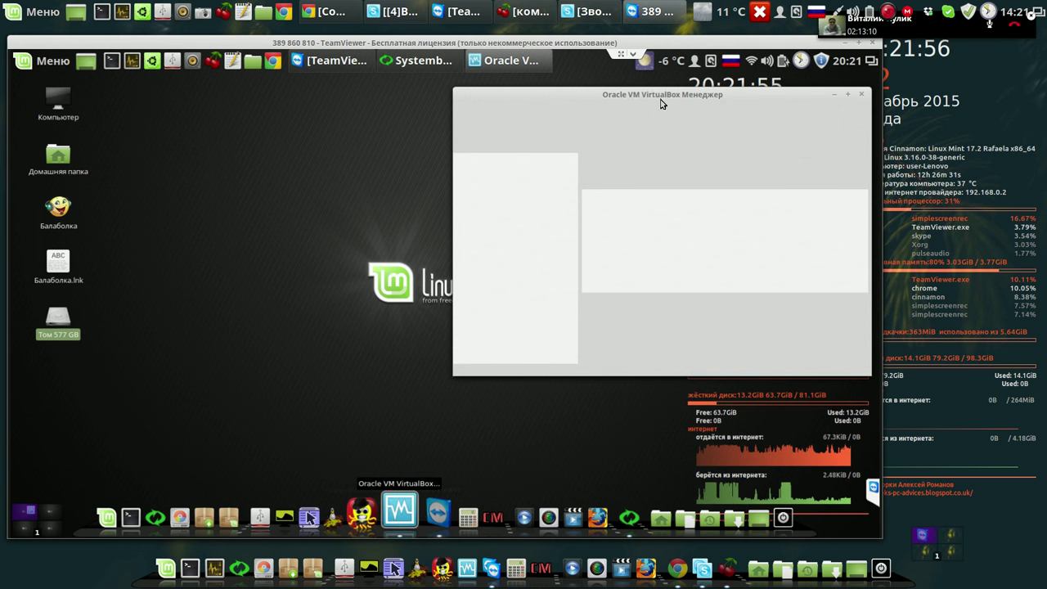
Move the VirtualBox Manager window left in two drags.
drag(583, 103, 474, 111)
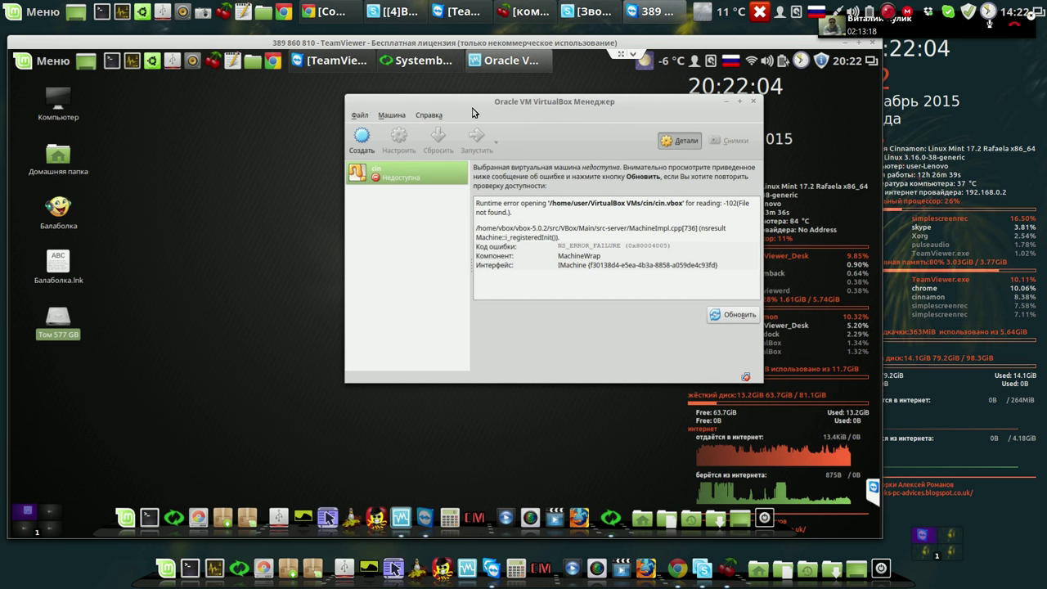
drag(387, 104, 279, 100)
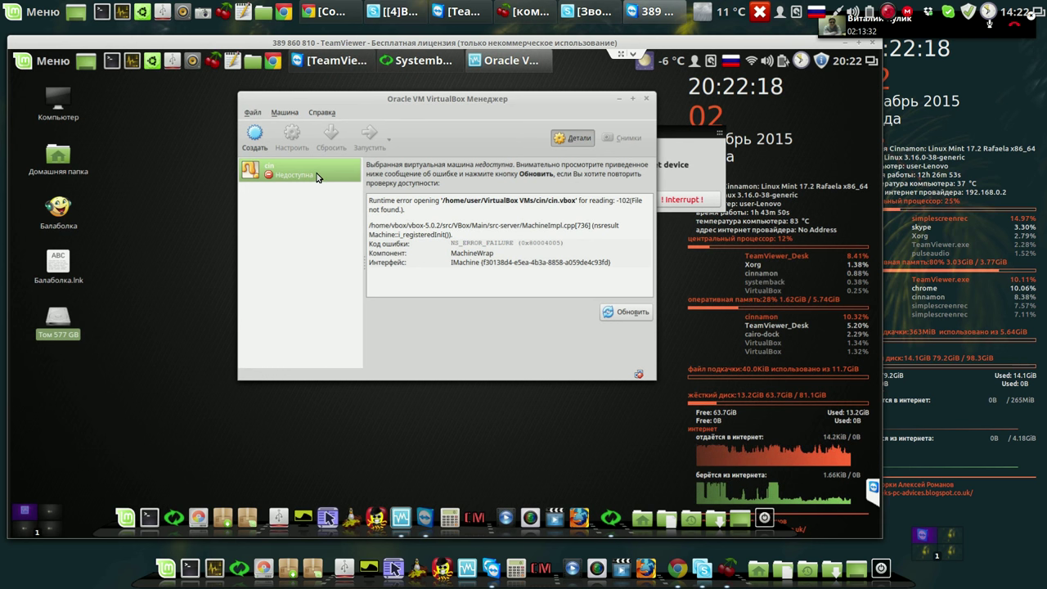
Start a new VM named 111, Linux/Ubuntu (64-bit), with 3209 MB memory.
click(256, 137)
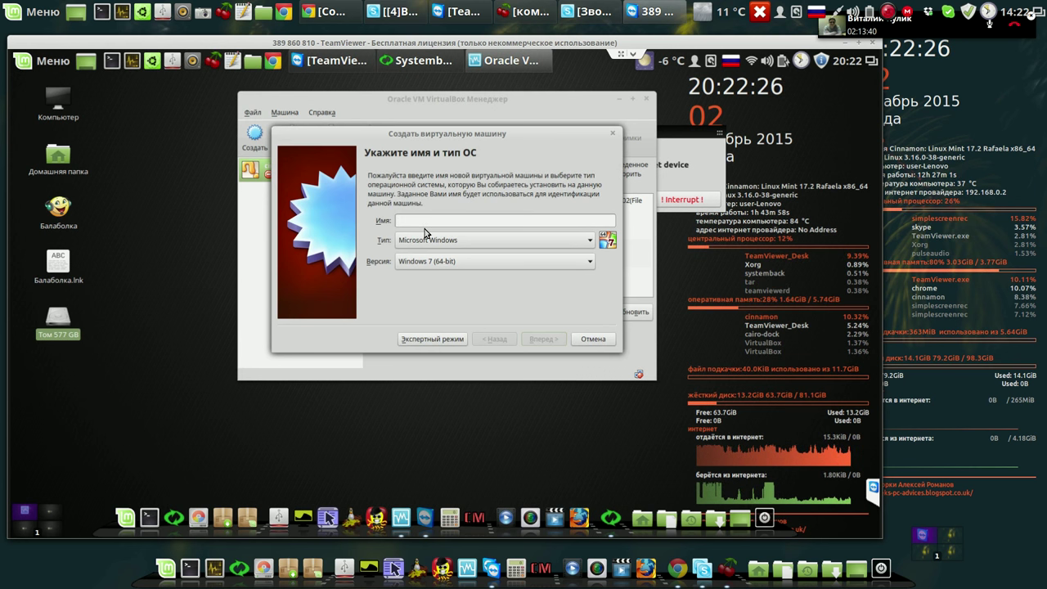
text(111)
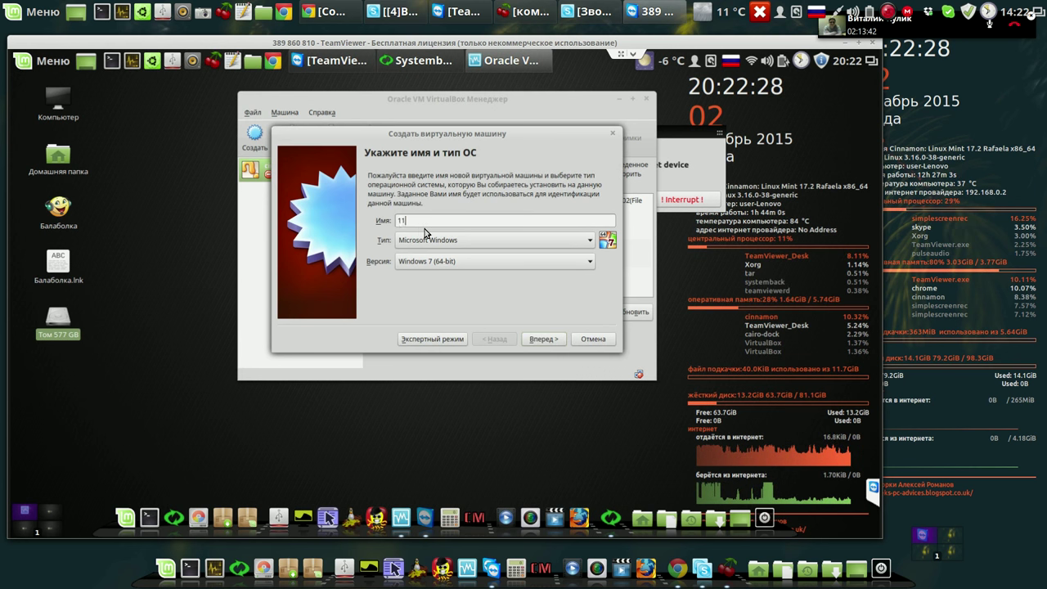
click(450, 242)
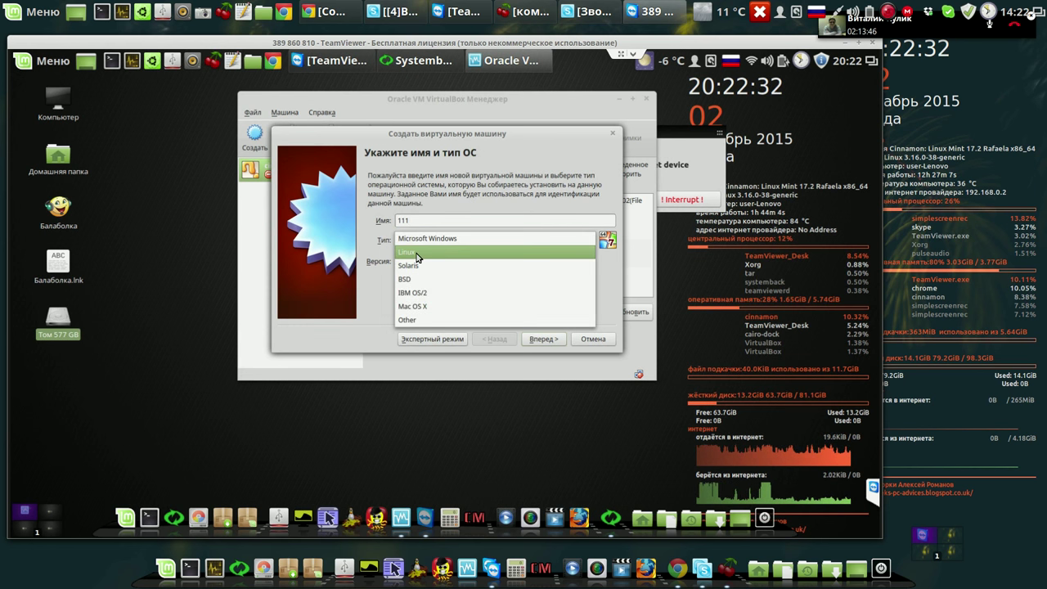
click(417, 256)
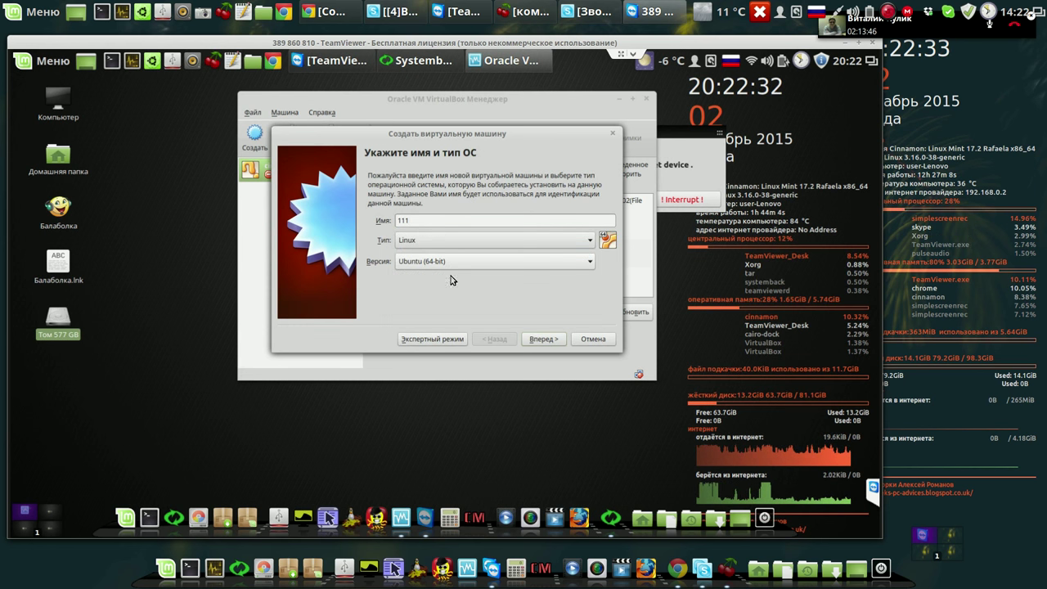
click(535, 338)
drag(402, 221, 472, 225)
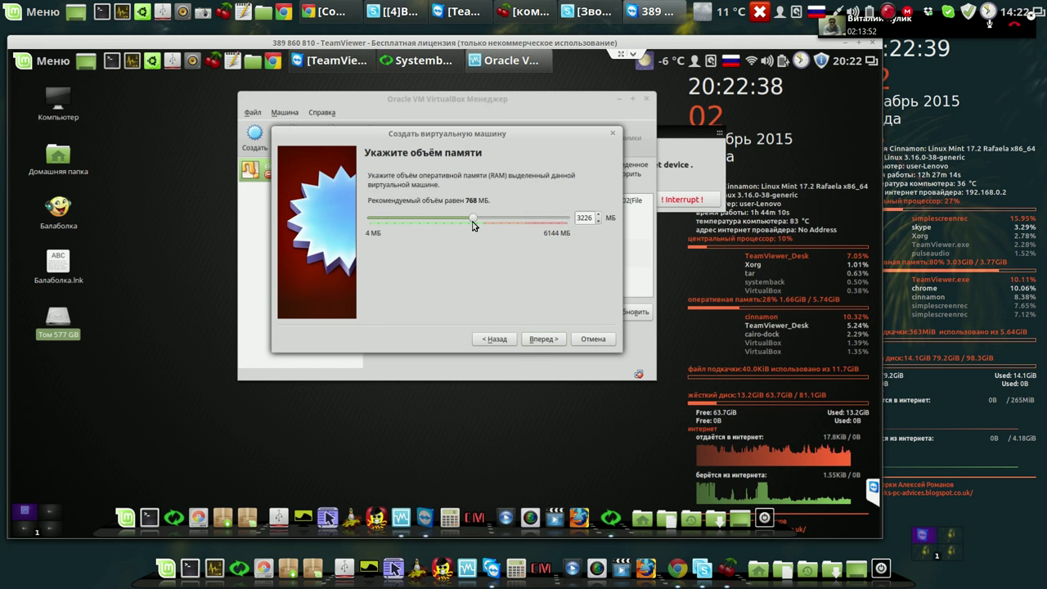
click(540, 343)
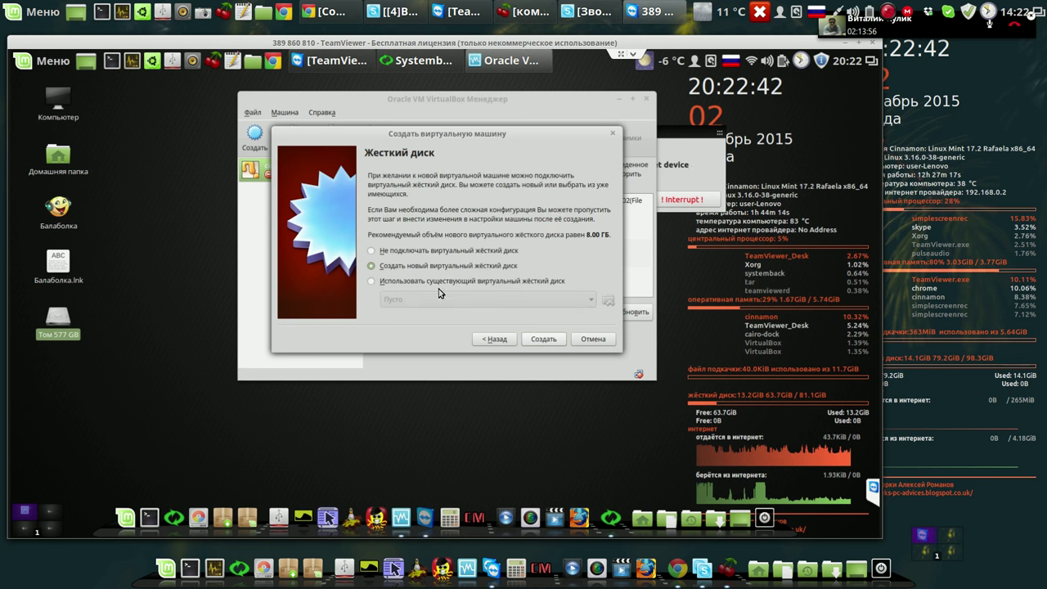
Give machine 111 a new 8 GB VDI virtual disk and finish creating it.
click(536, 341)
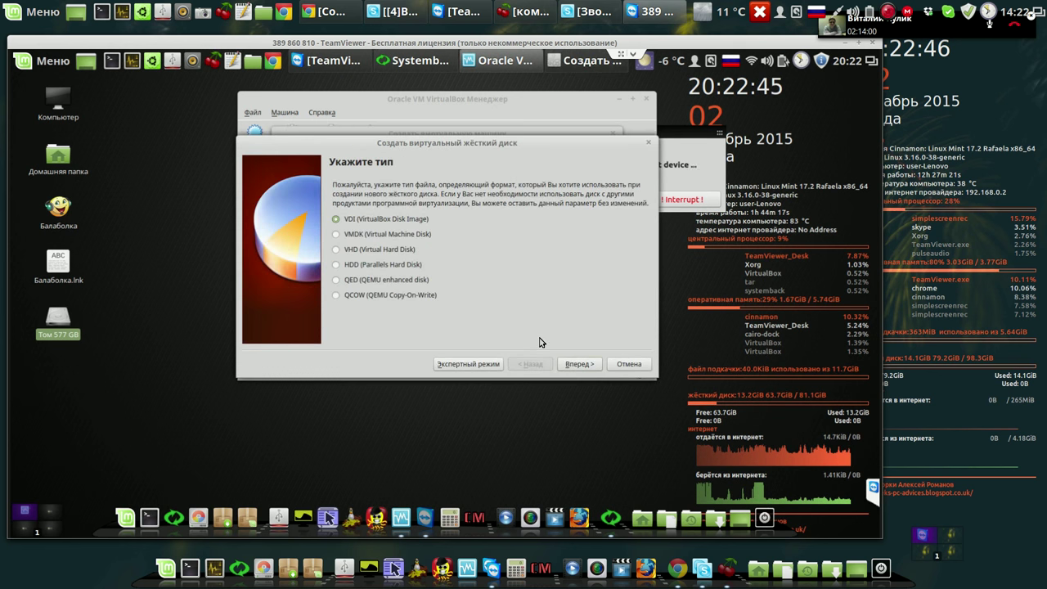
click(576, 365)
click(575, 365)
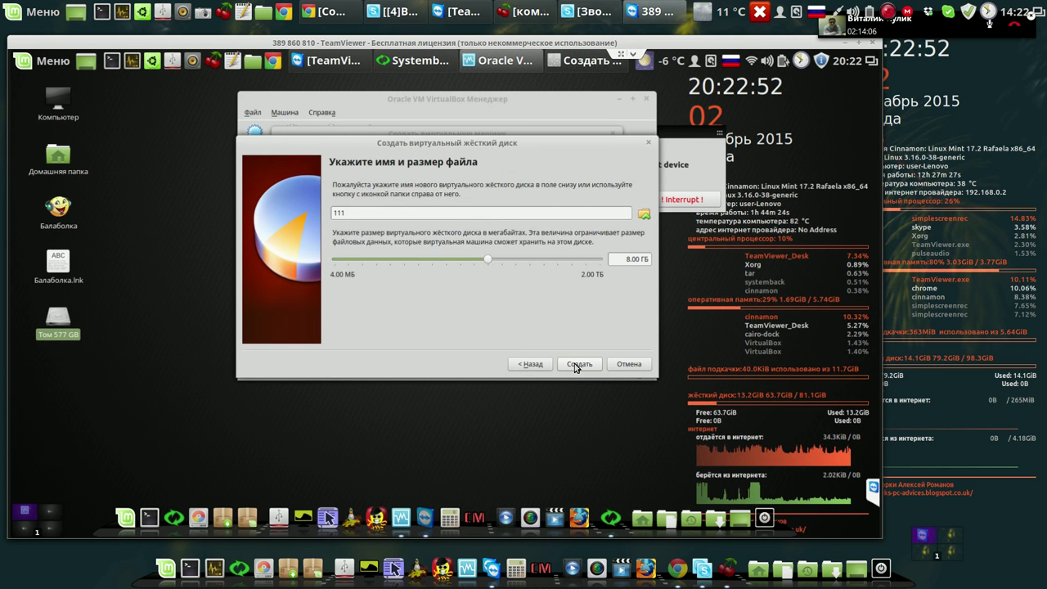
click(577, 364)
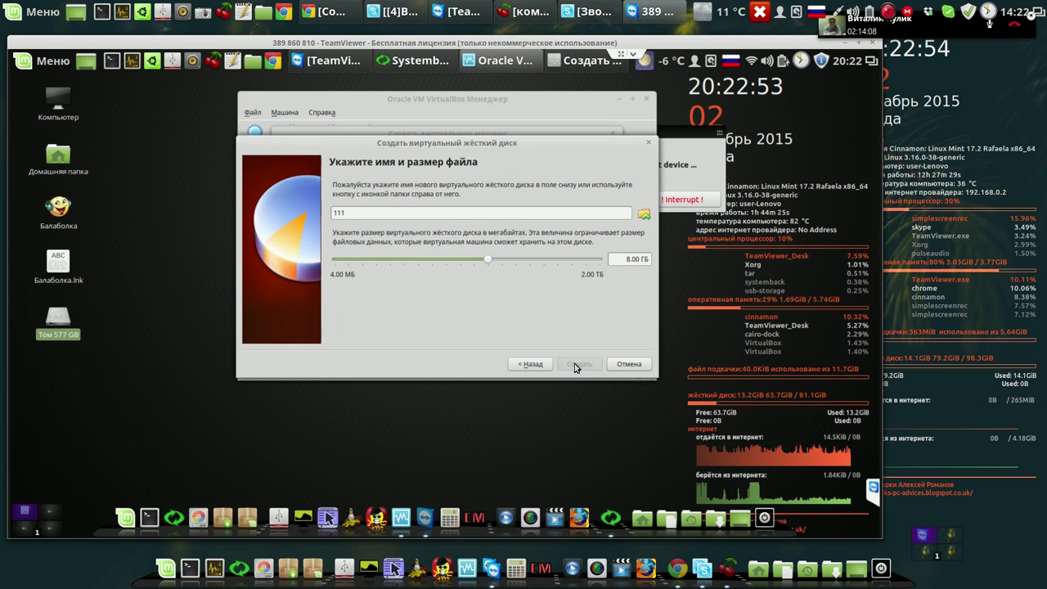
click(546, 338)
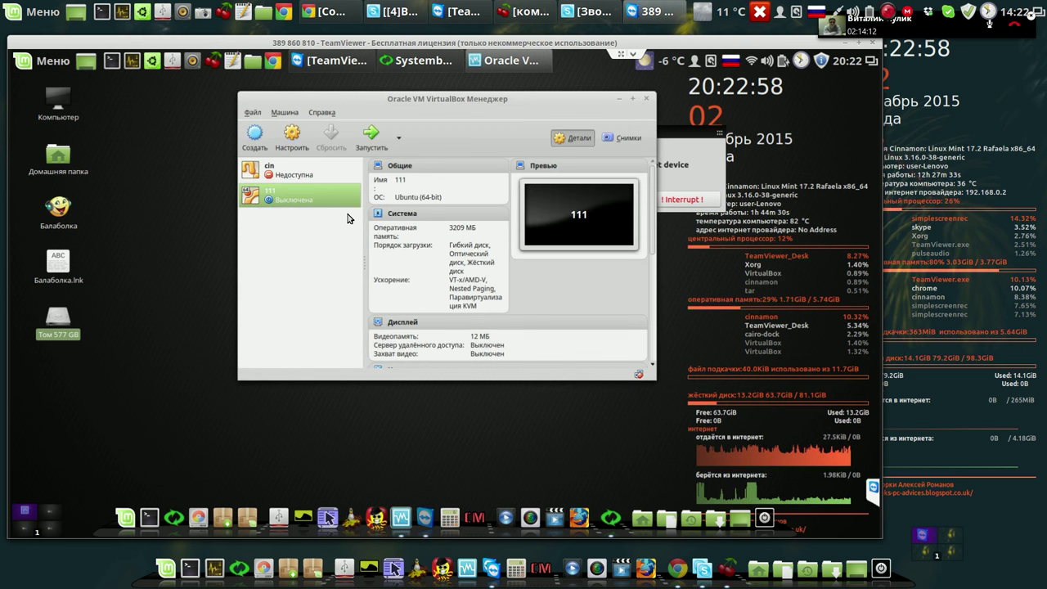
Remove the inaccessible cin machine from the VirtualBox machine list.
click(298, 174)
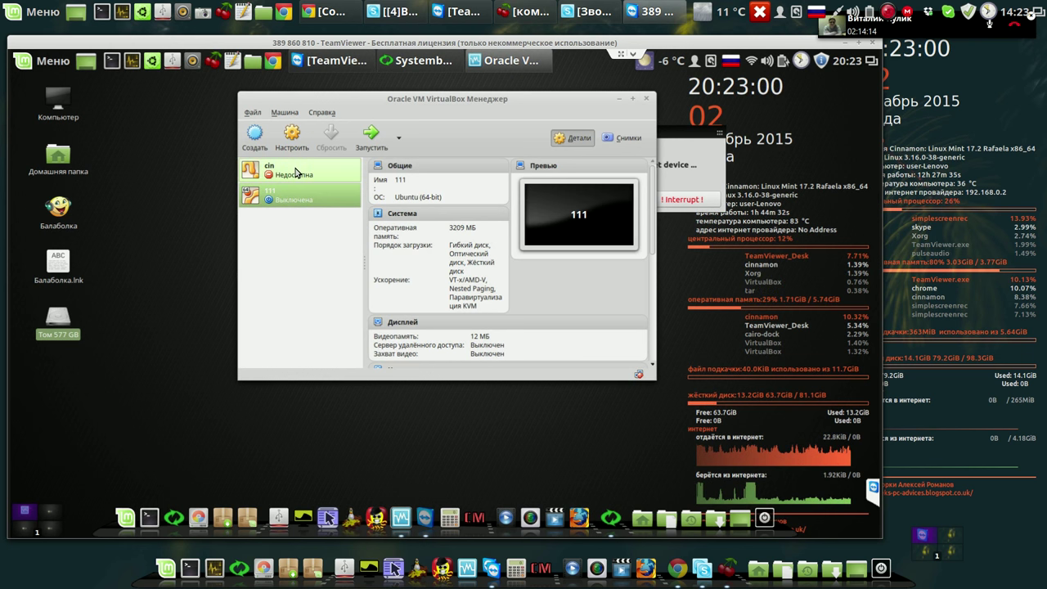
right_click(297, 173)
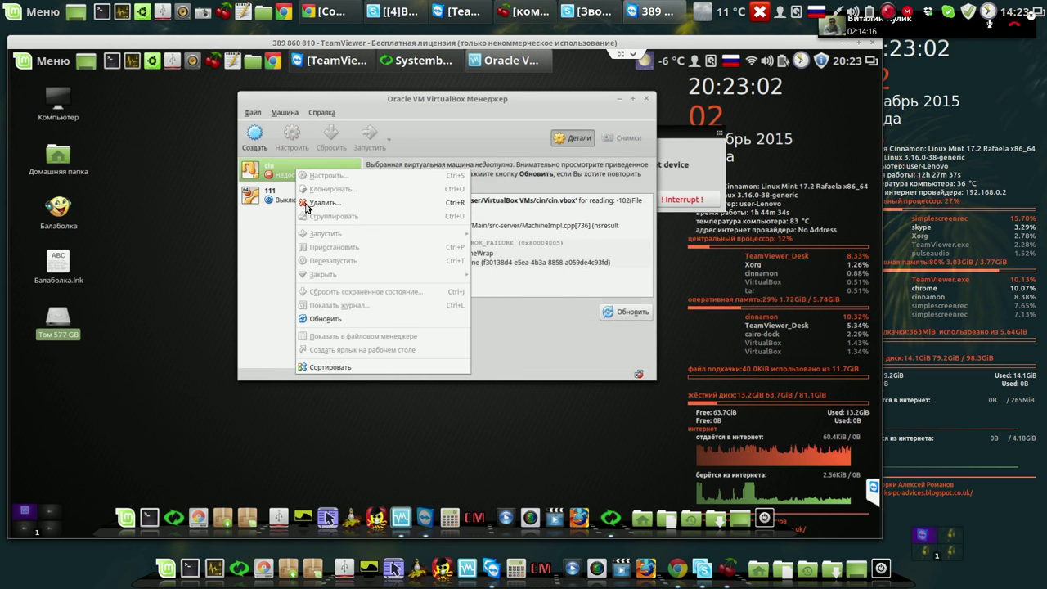
click(317, 204)
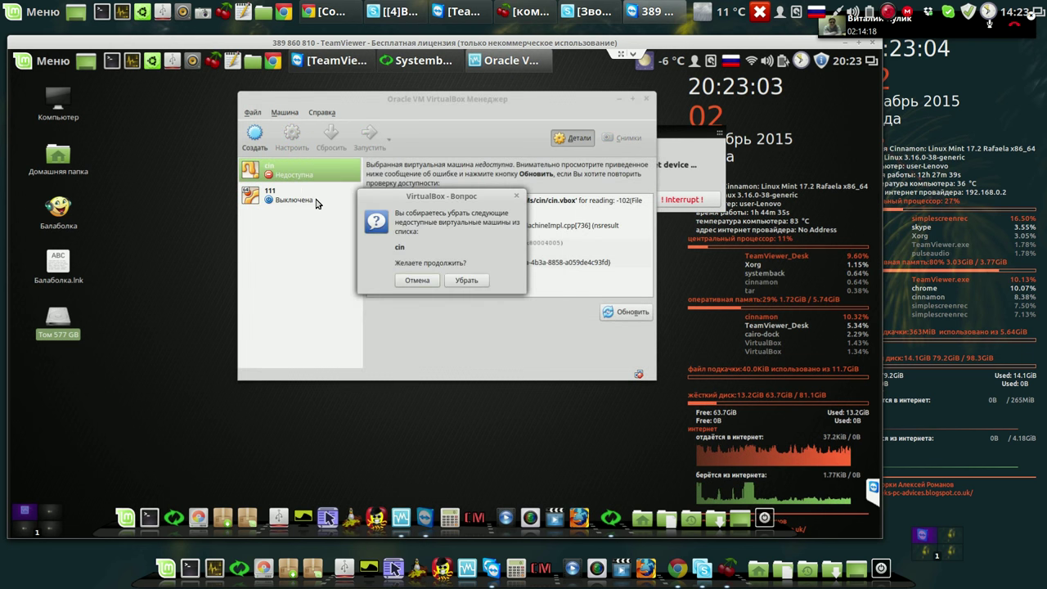
click(463, 280)
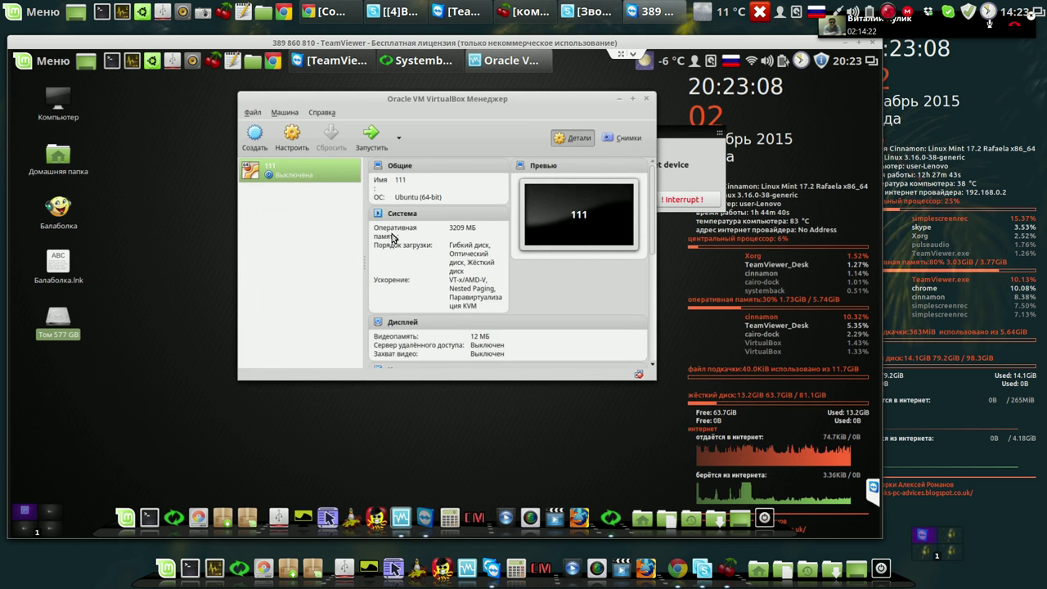
In the 111 machine's Display settings, raise video memory to 122 MB.
click(292, 141)
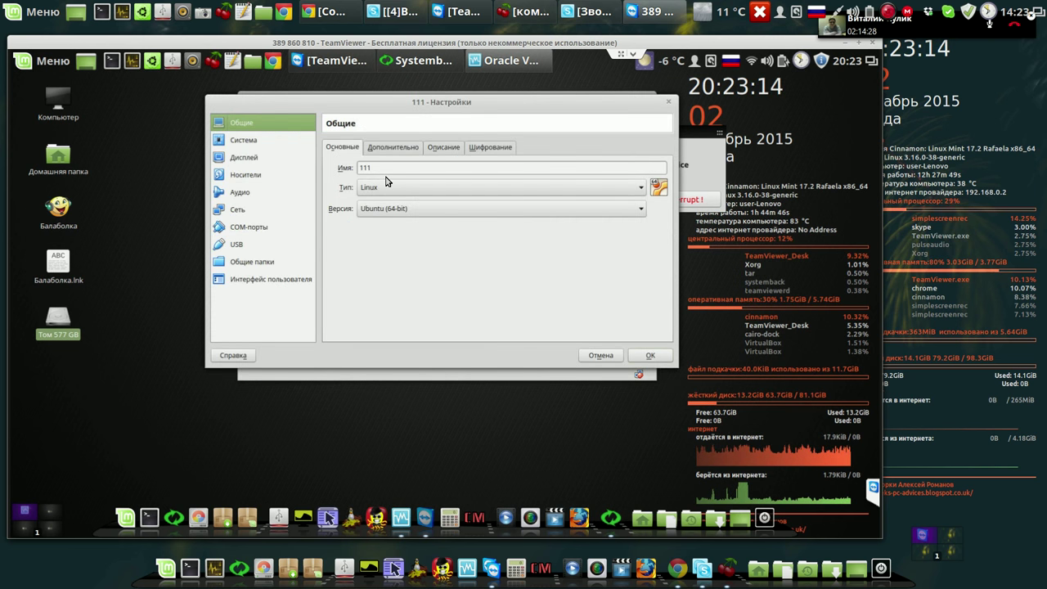
click(256, 143)
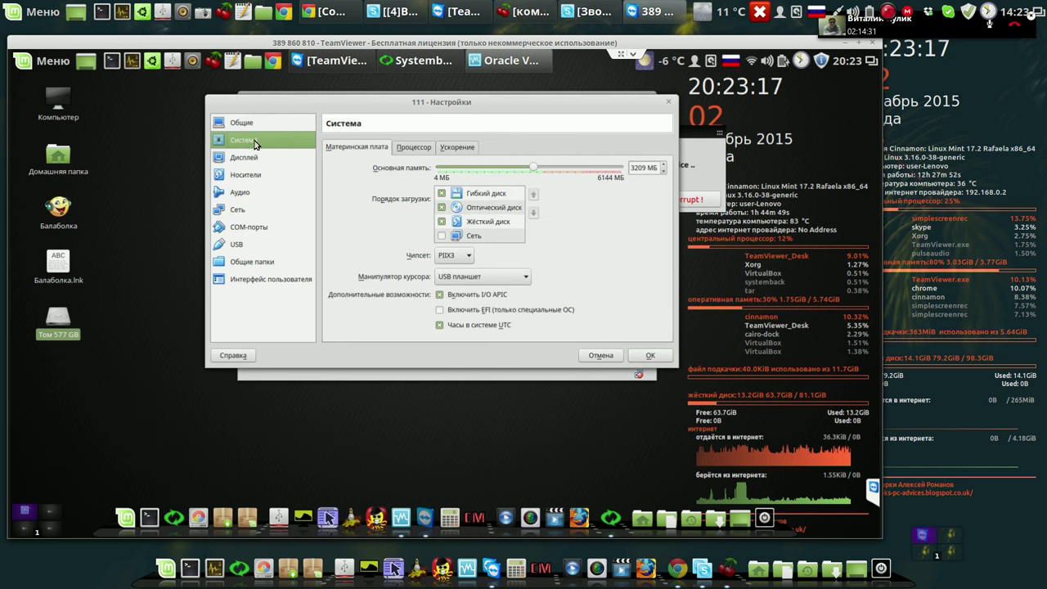
click(422, 150)
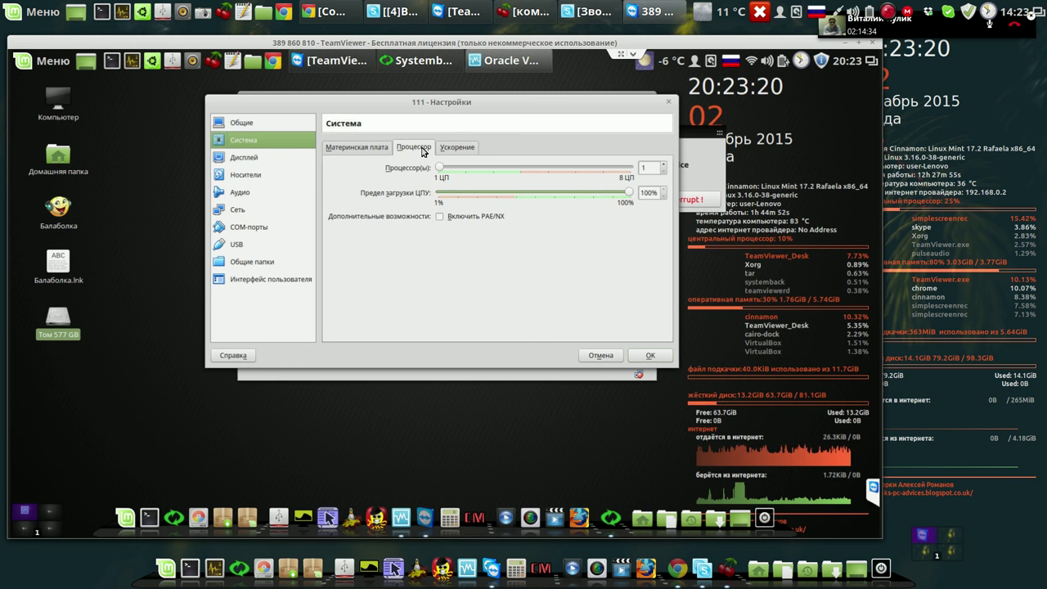
click(379, 149)
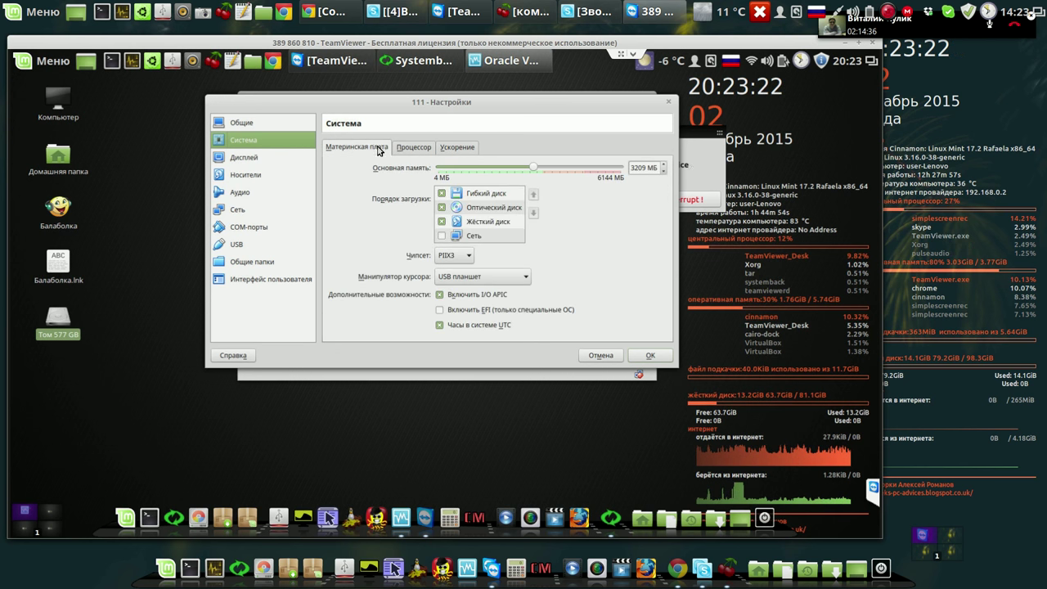
click(244, 158)
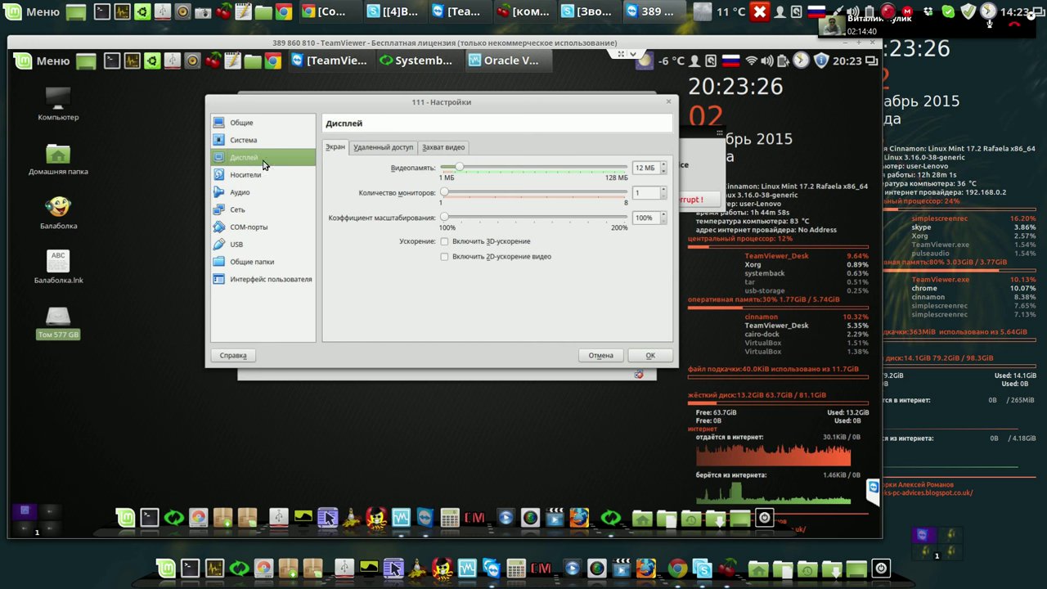
click(608, 172)
drag(609, 172, 613, 172)
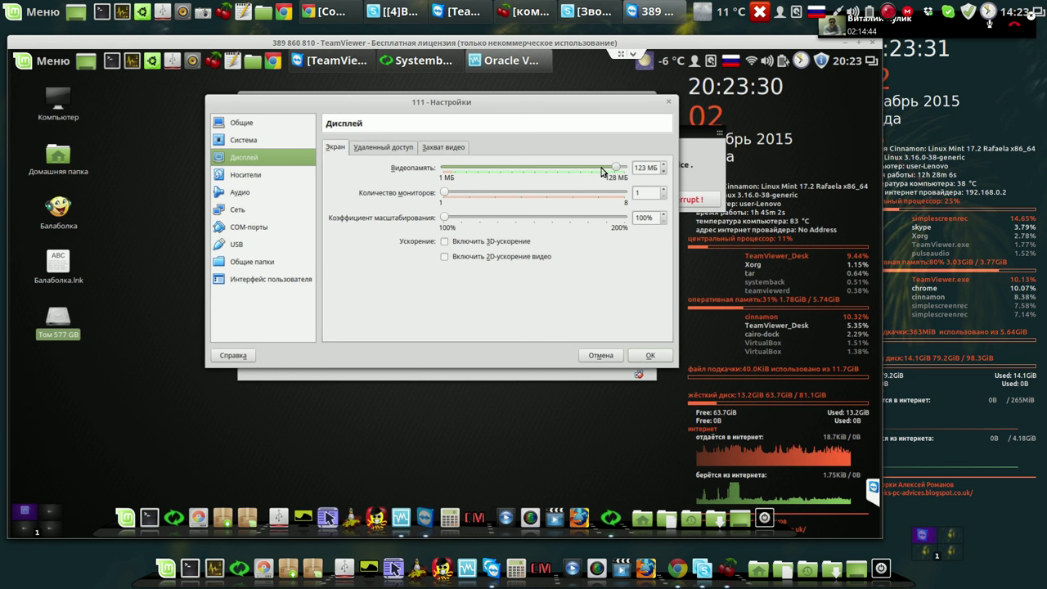
click(248, 176)
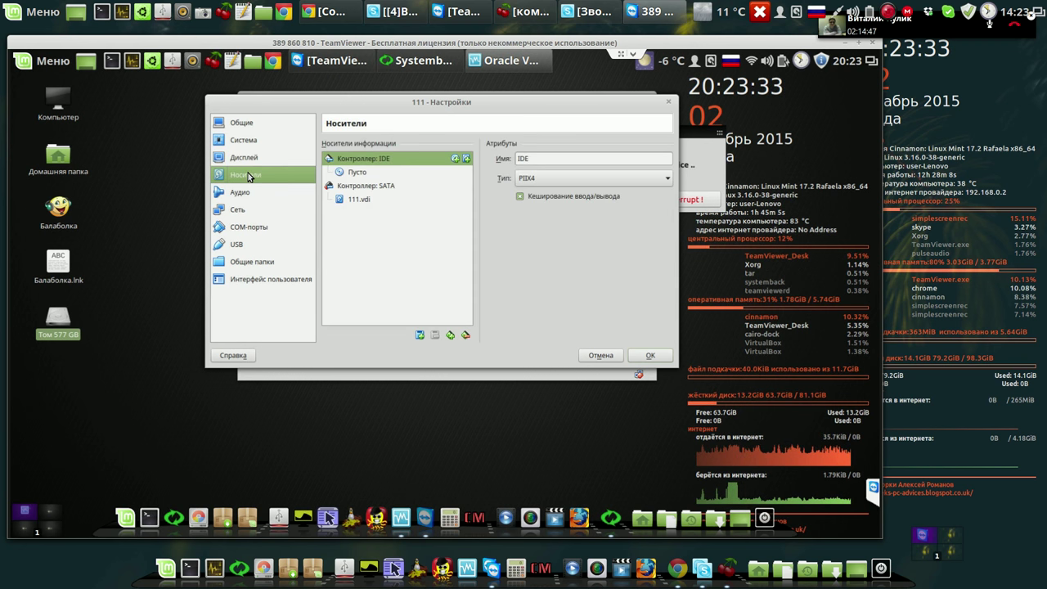
Attach systemback_live_2015-12-02.iso to the 111 machine's empty IDE optical drive and confirm the settings.
click(356, 174)
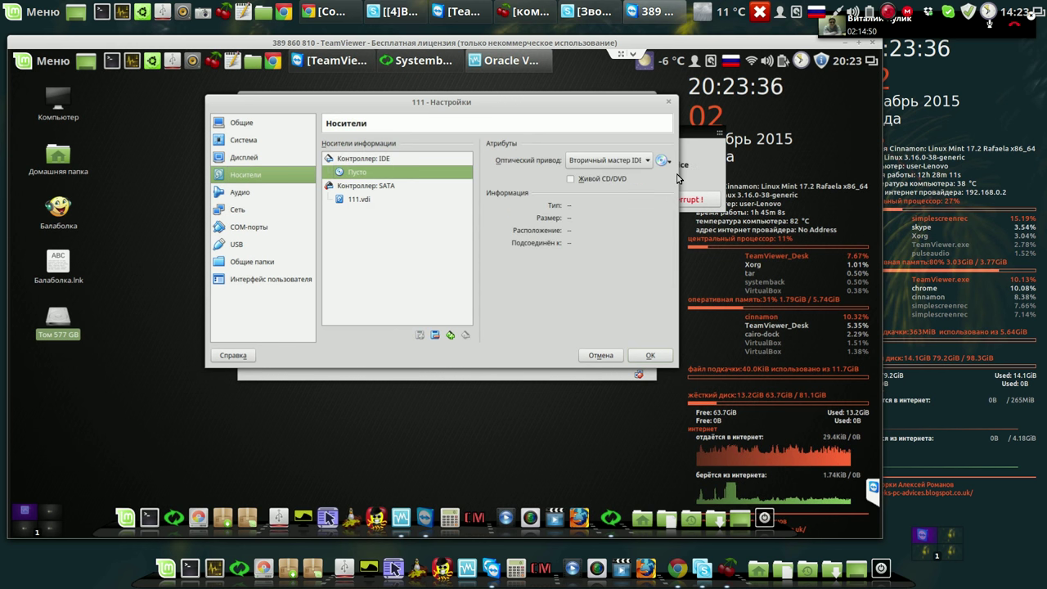
click(666, 162)
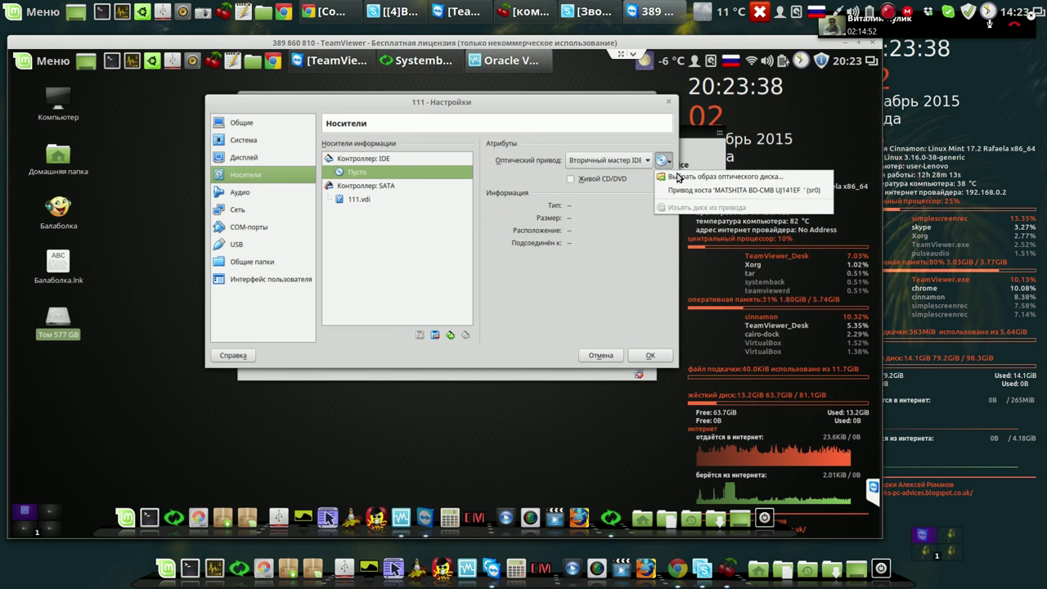
click(685, 178)
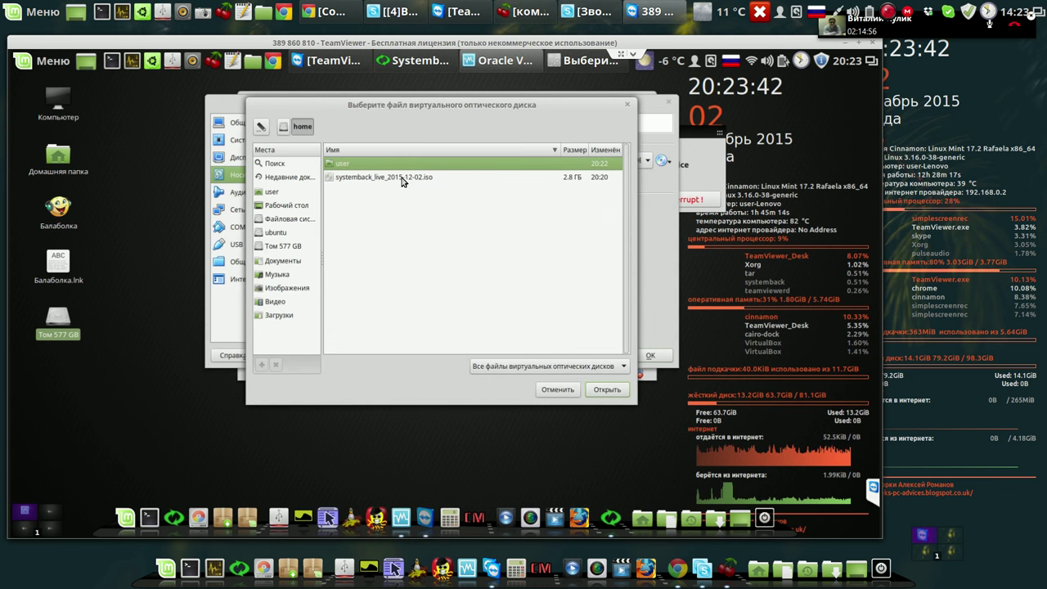
click(403, 178)
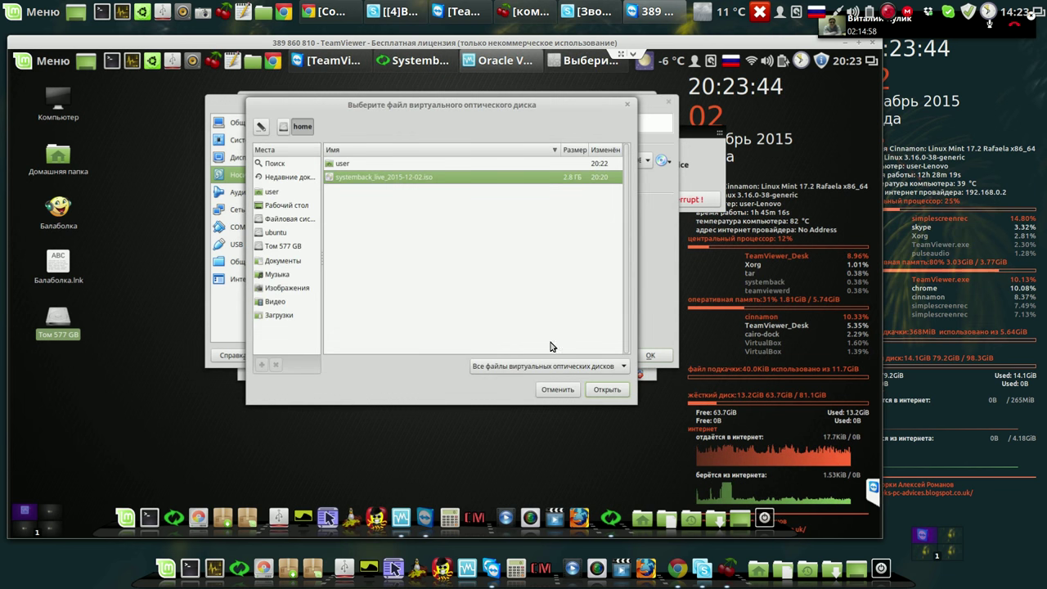
click(610, 392)
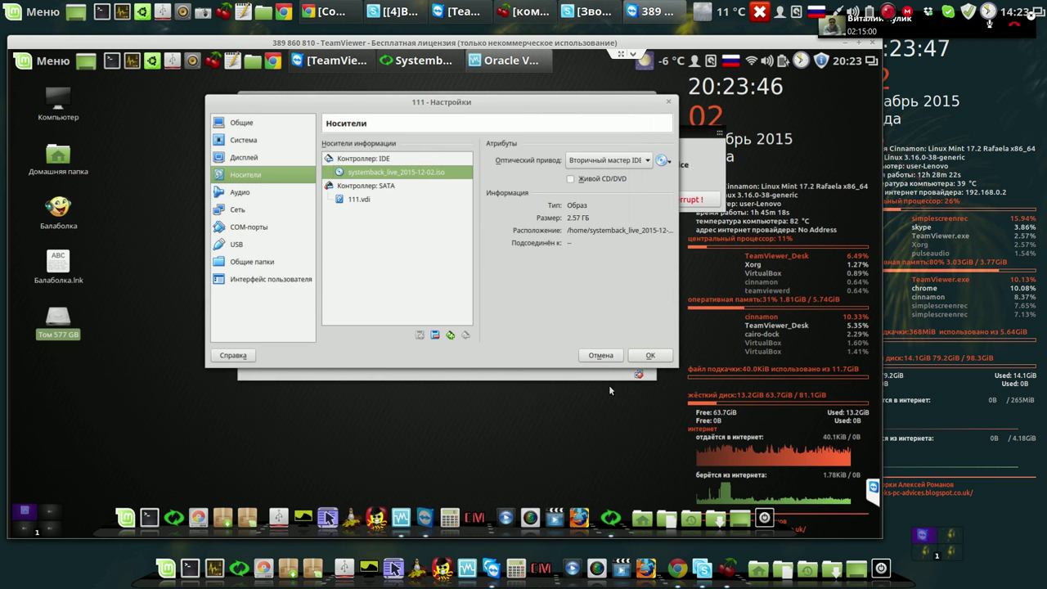
click(650, 357)
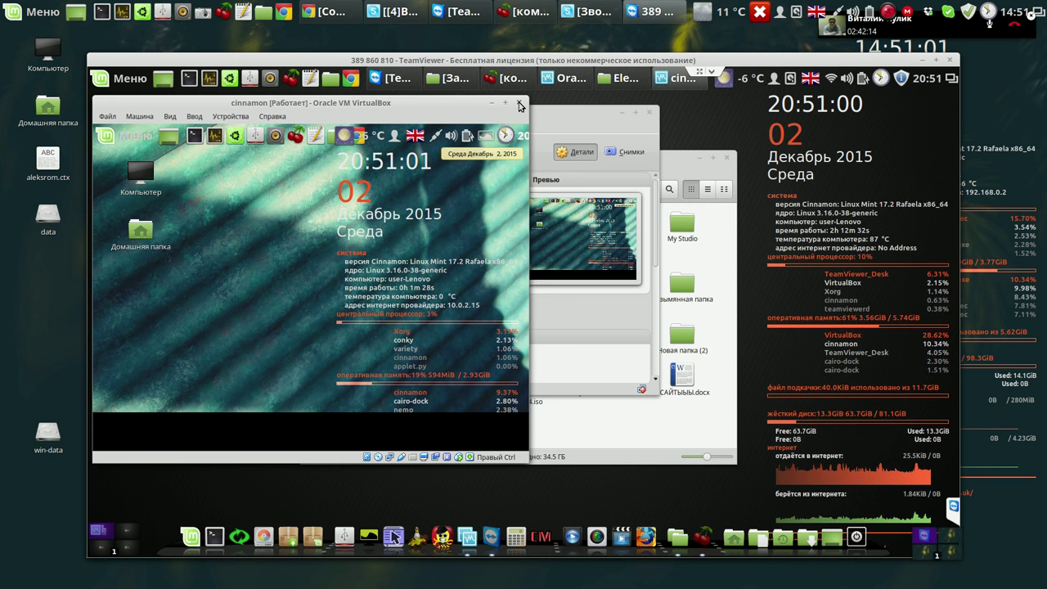
Power off the cinnamon VM and disable 3D acceleration in its Display settings.
click(520, 105)
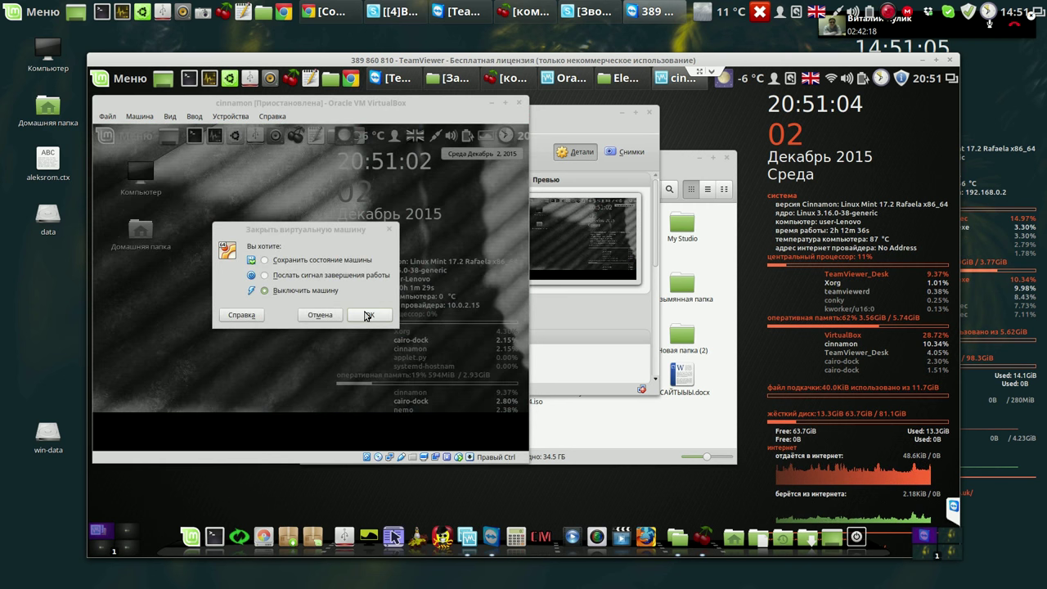
click(367, 315)
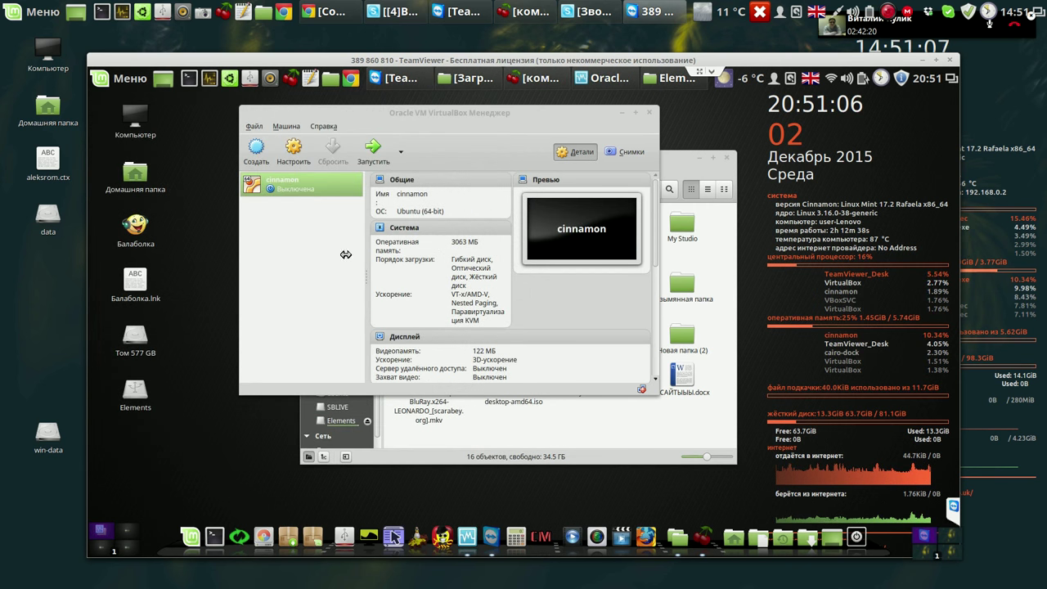
click(293, 152)
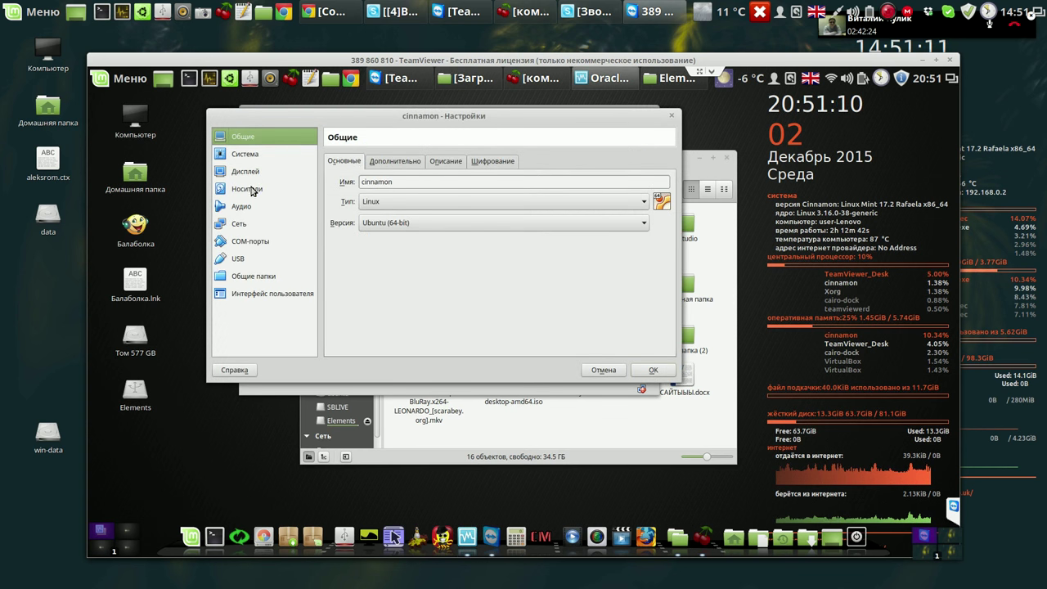
click(245, 172)
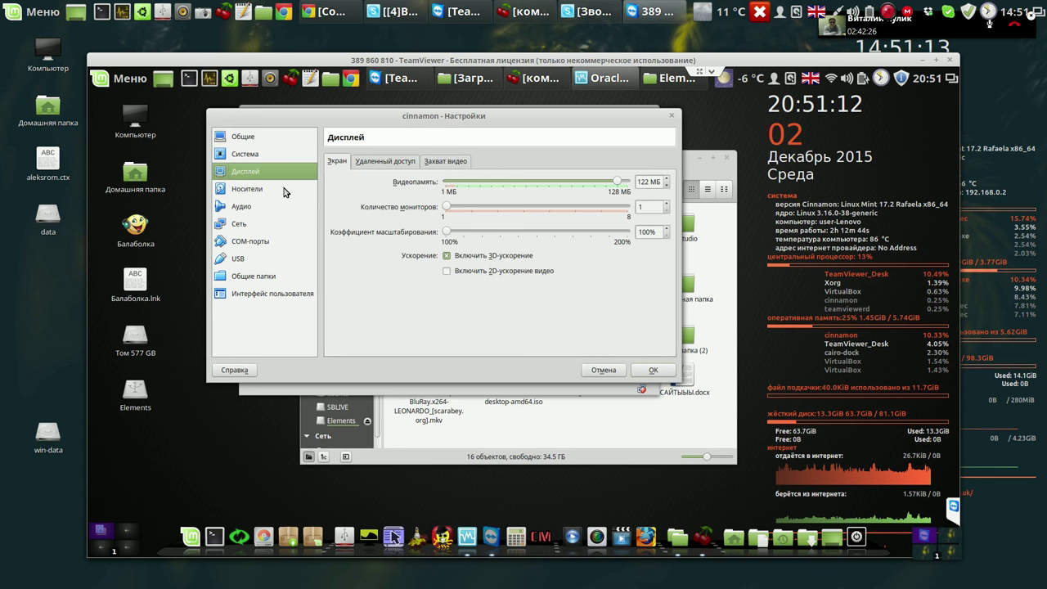
click(447, 256)
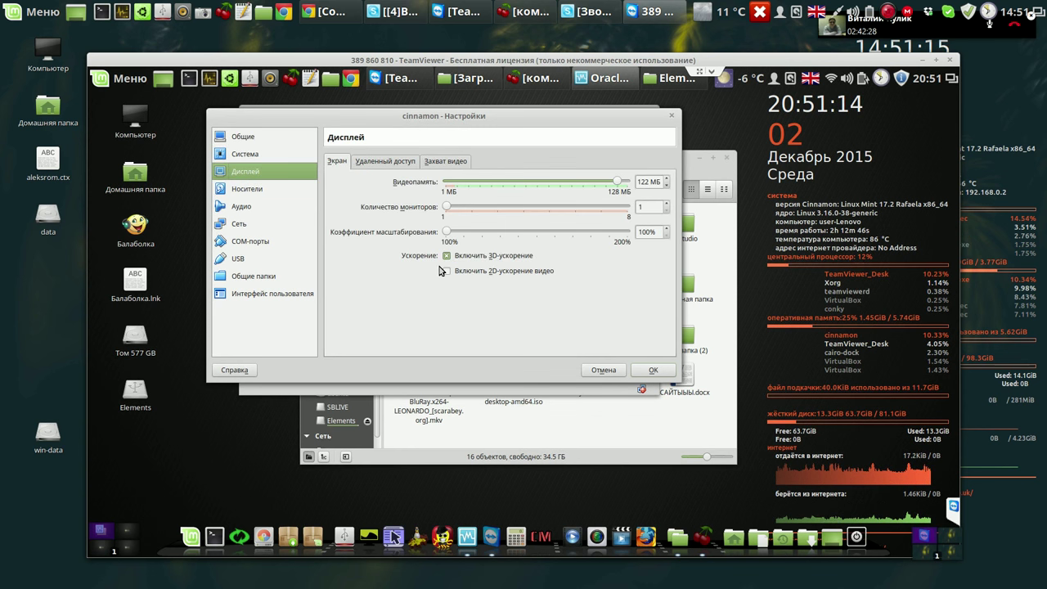
click(651, 370)
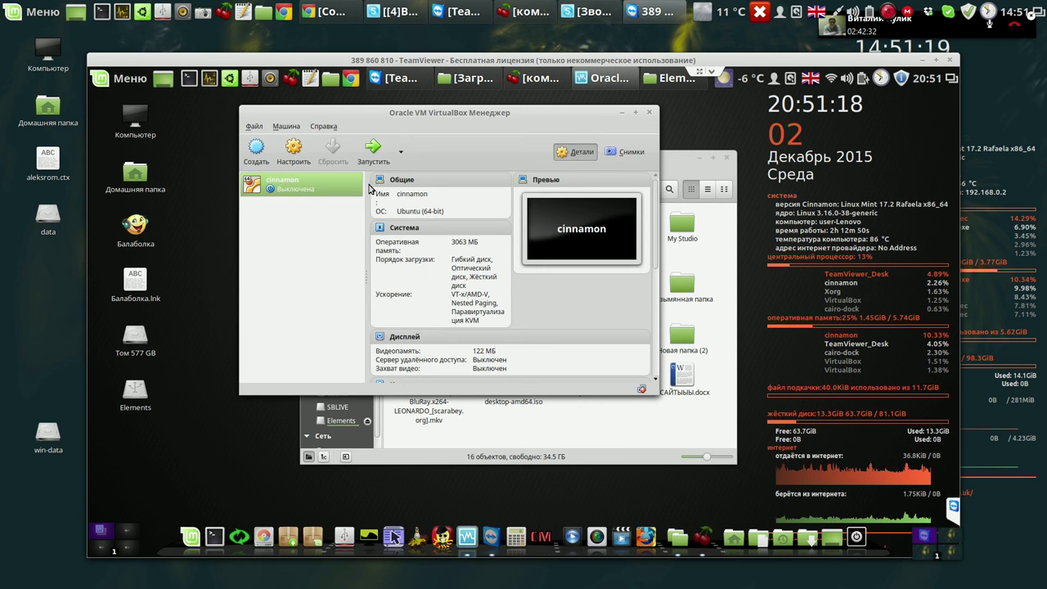
Boot the cinnamon VM, dismiss the software rendering warning and enlarge its window.
click(377, 152)
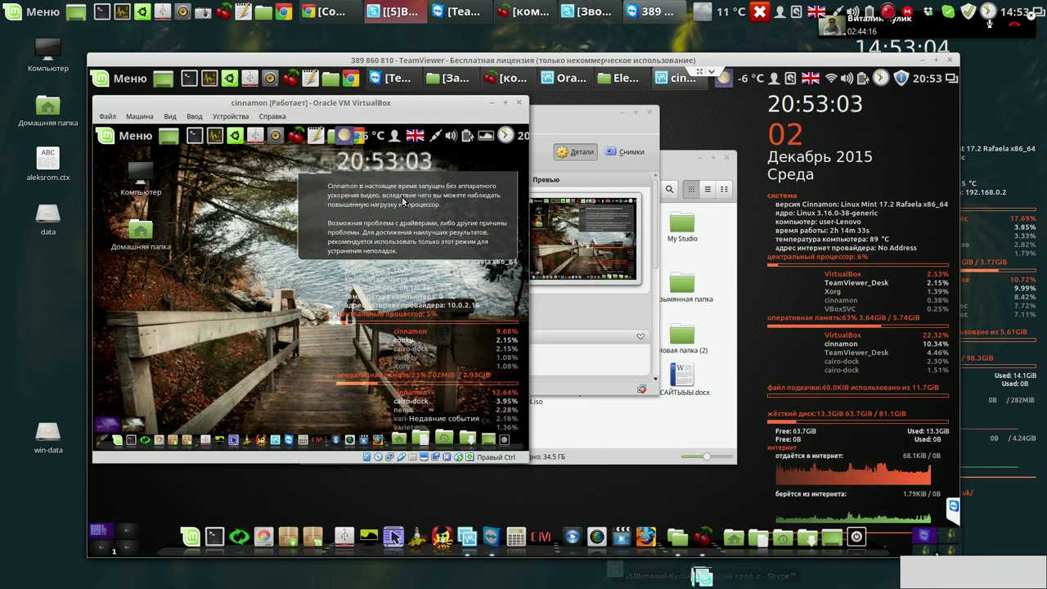
click(403, 202)
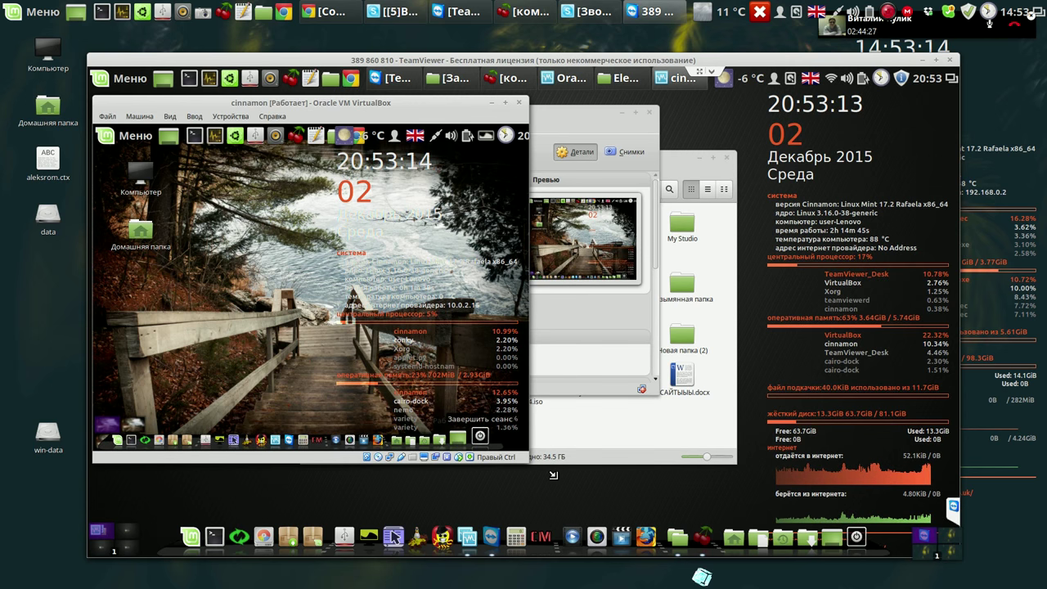
drag(553, 474, 558, 481)
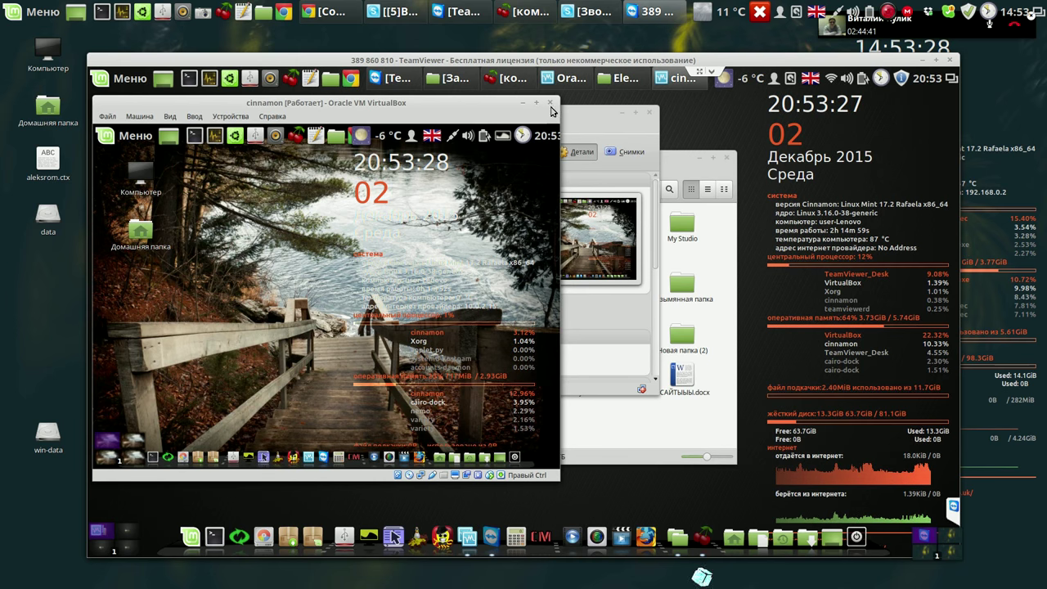
Power off the cinnamon VM and close the VirtualBox Manager.
click(550, 105)
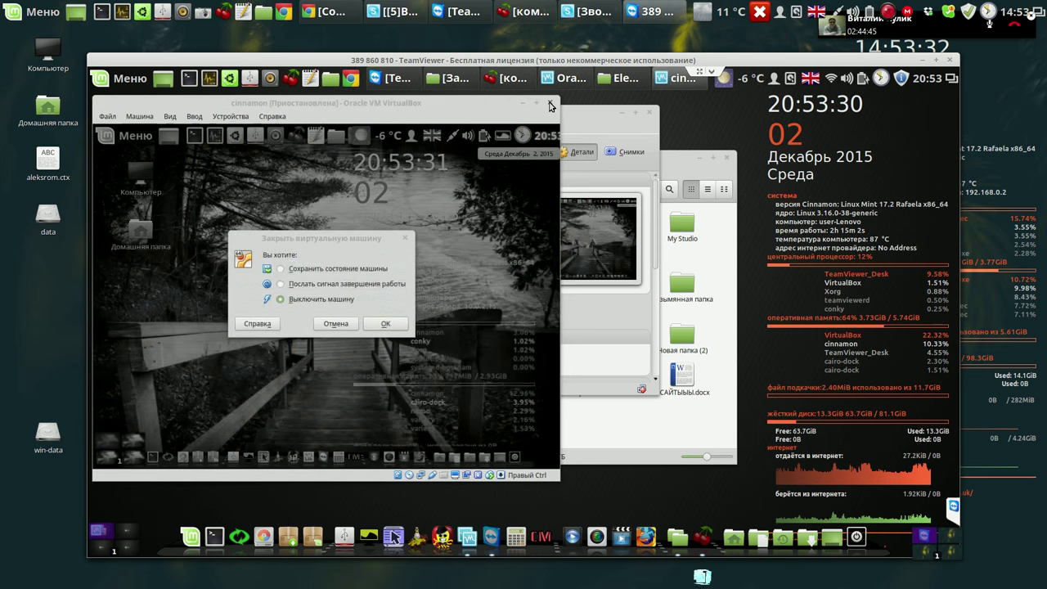
click(384, 325)
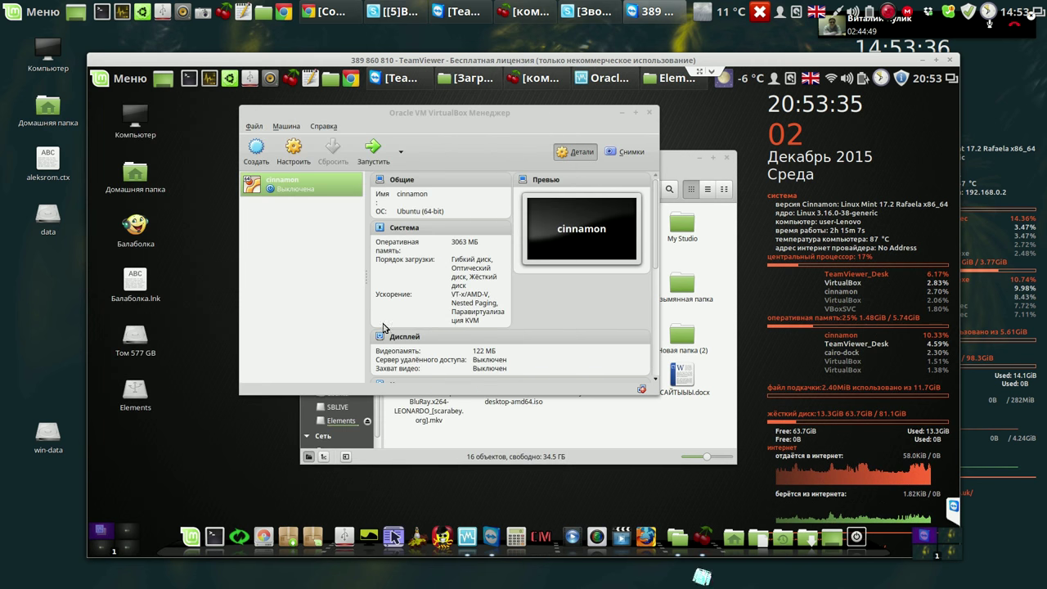
click(649, 114)
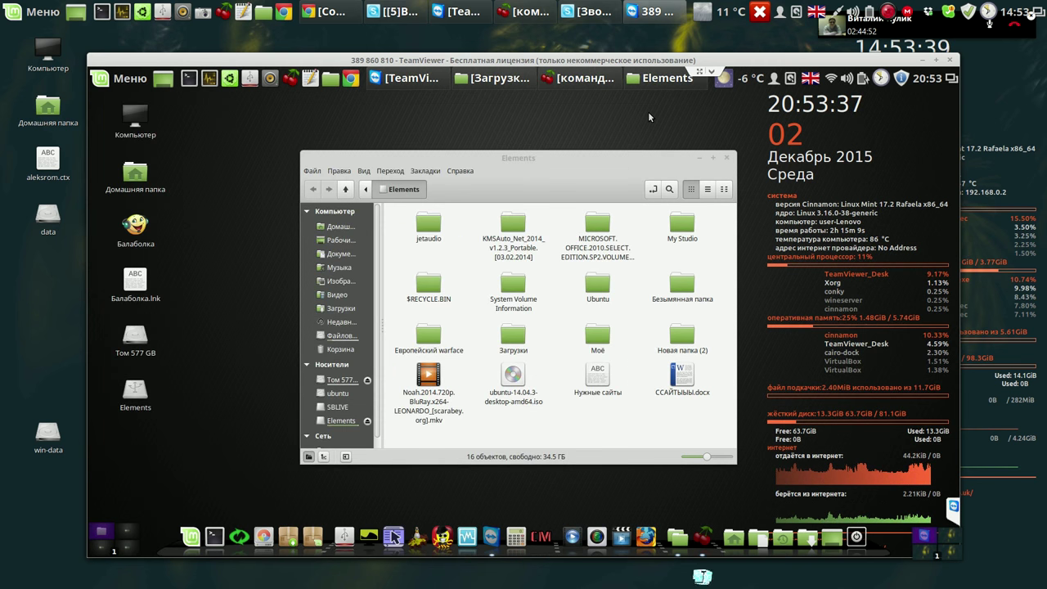
Copy systemback_live_2015-12-02.iso from the home folder and paste it onto the Elements drive.
click(343, 336)
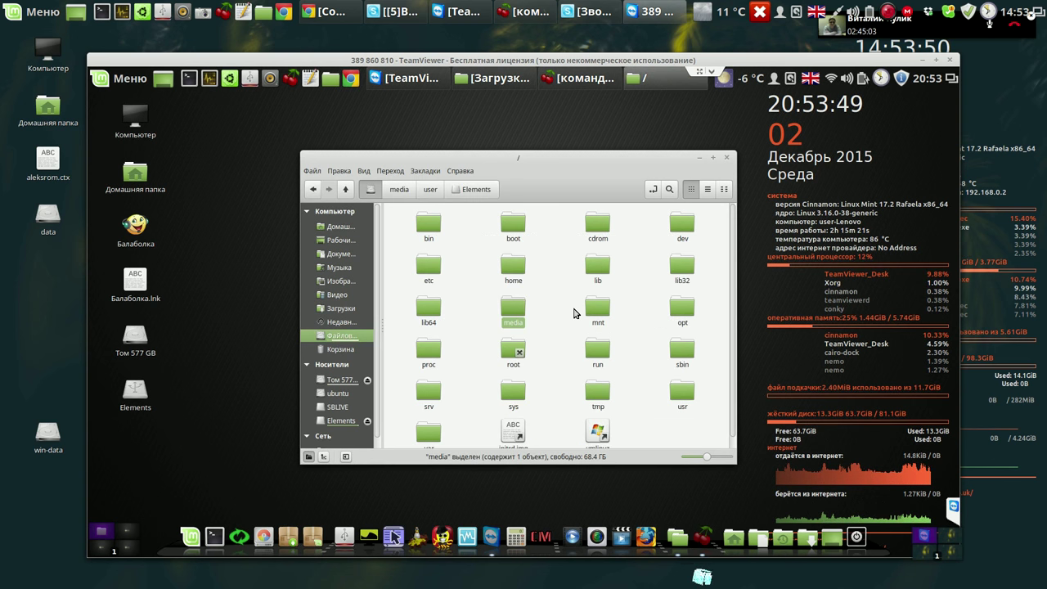
click(516, 270)
double_click(518, 270)
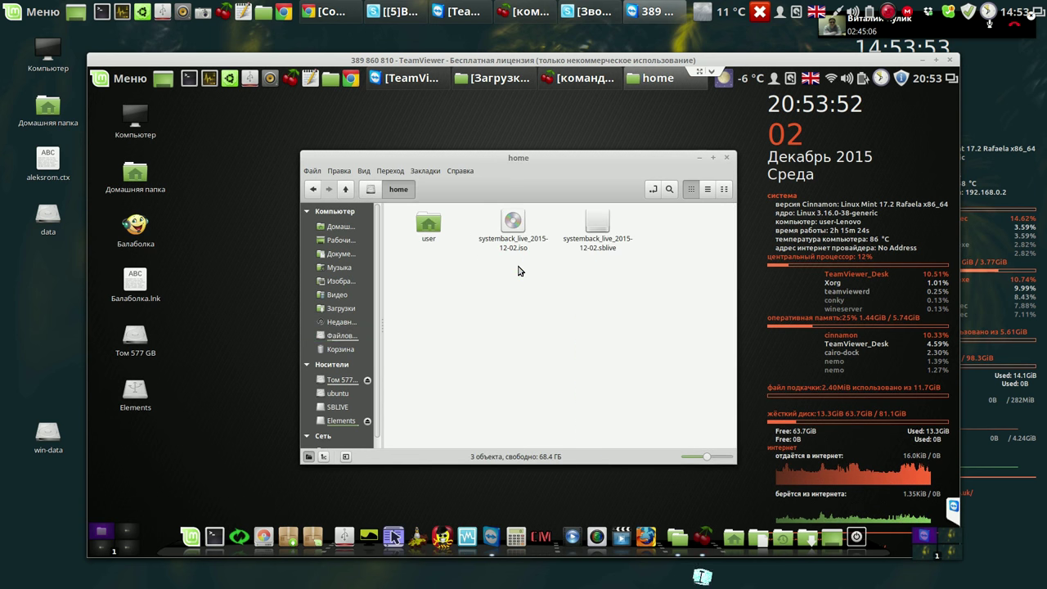
click(513, 225)
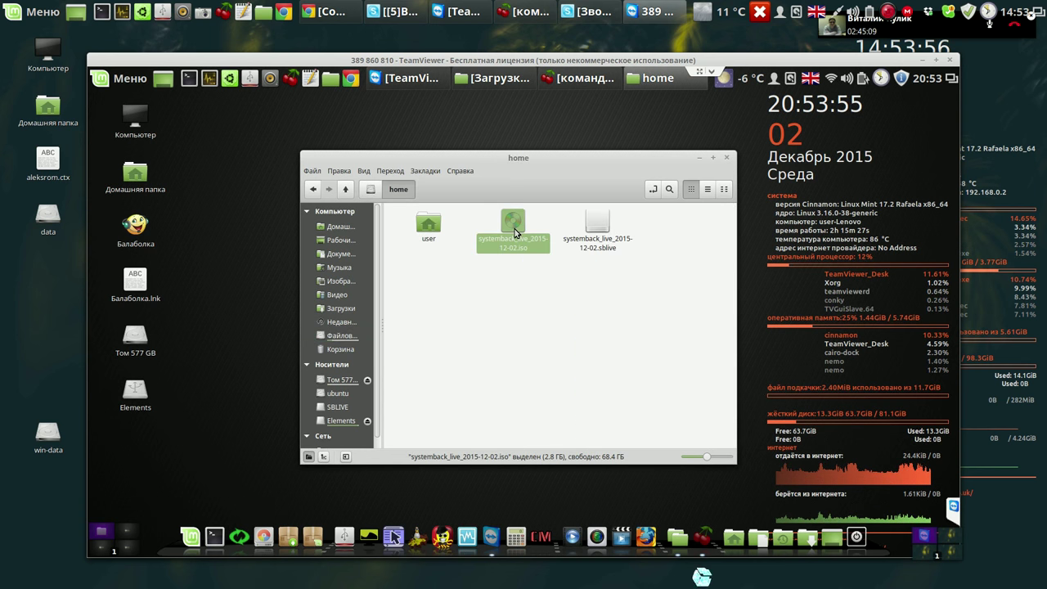
right_click(514, 233)
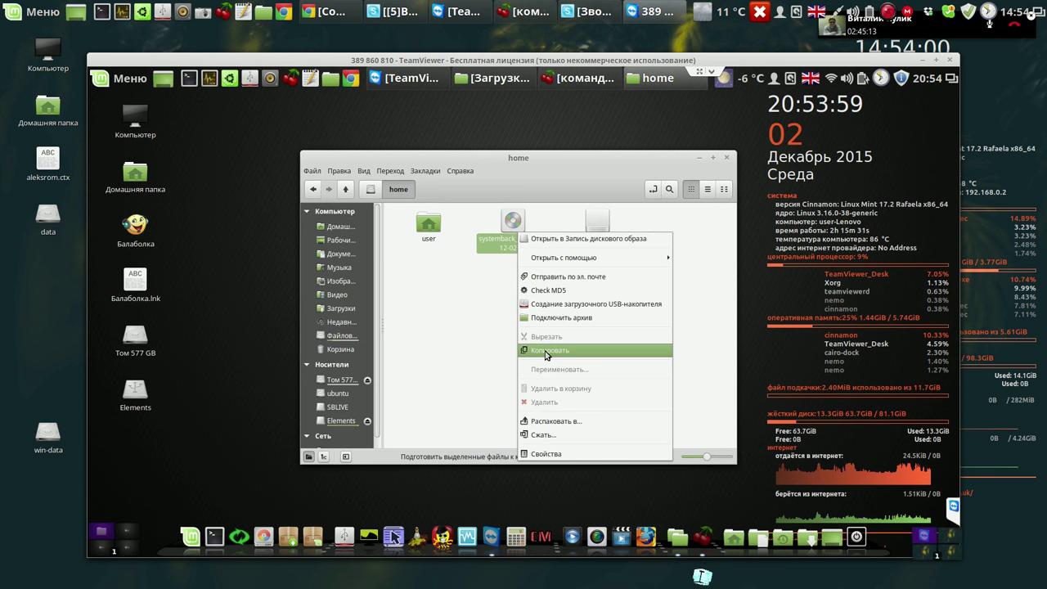
click(546, 354)
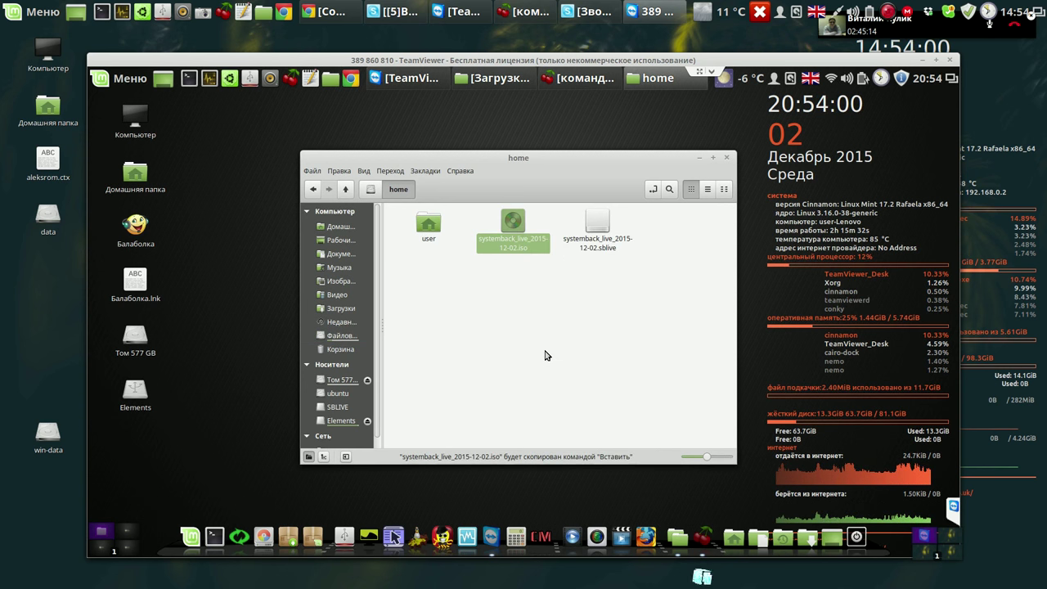
click(350, 422)
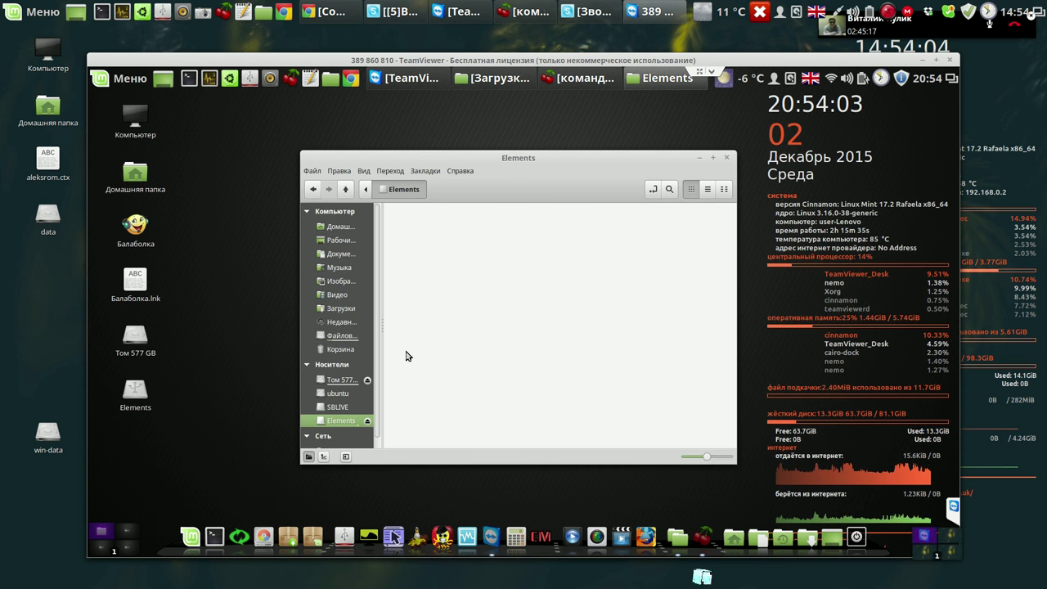
right_click(476, 372)
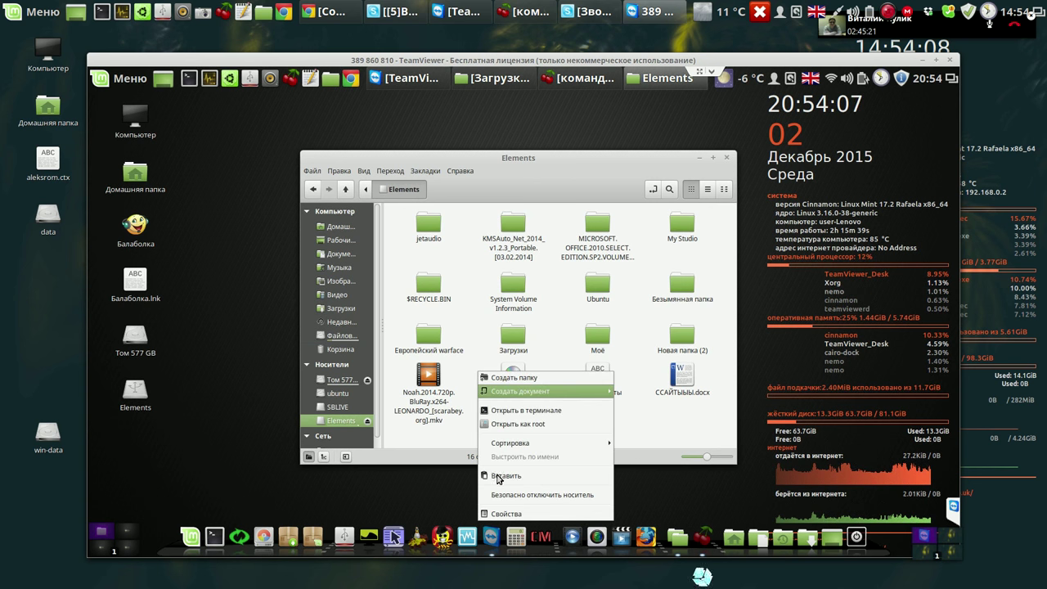
click(496, 477)
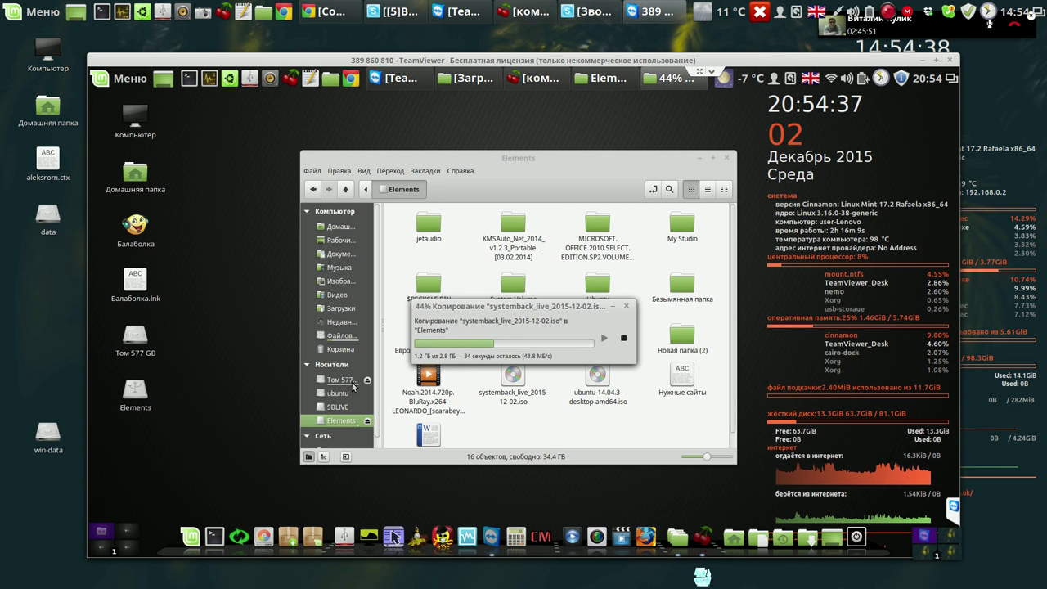
Open the Том 577 GB volume from the sidebar.
click(354, 383)
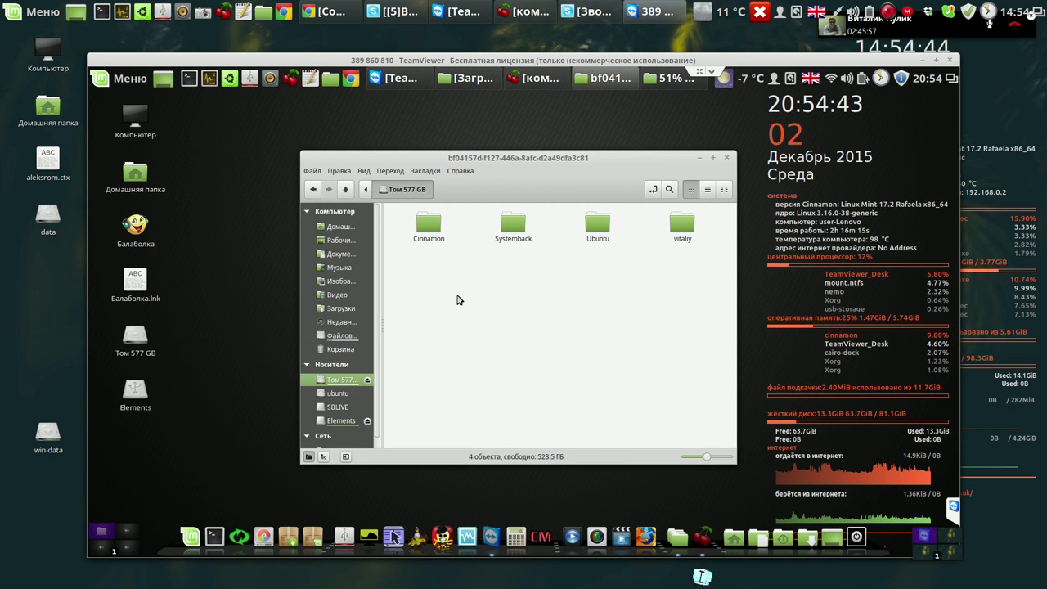
right_click(458, 300)
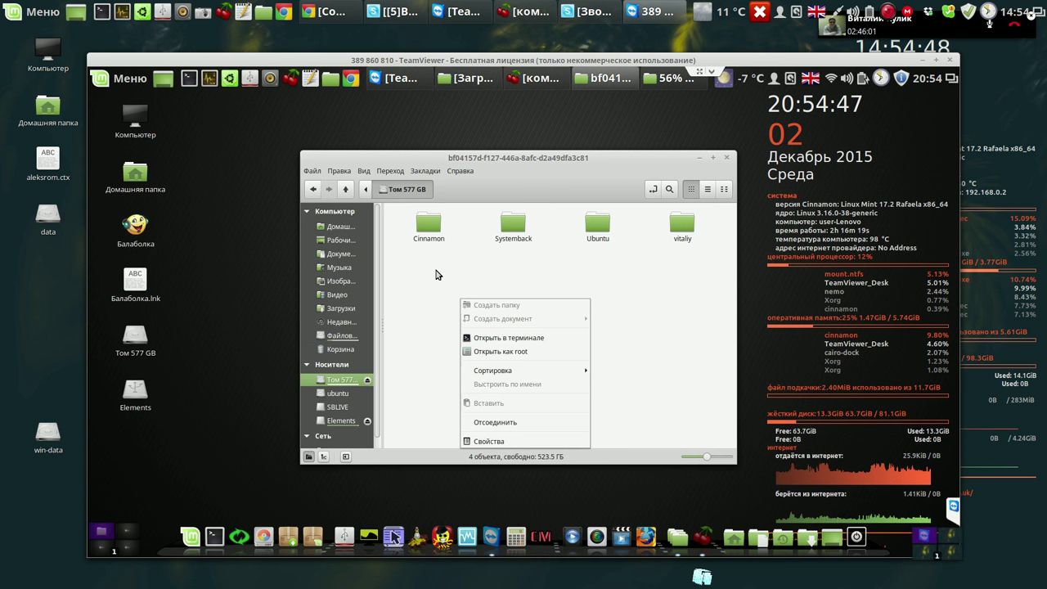
click(436, 275)
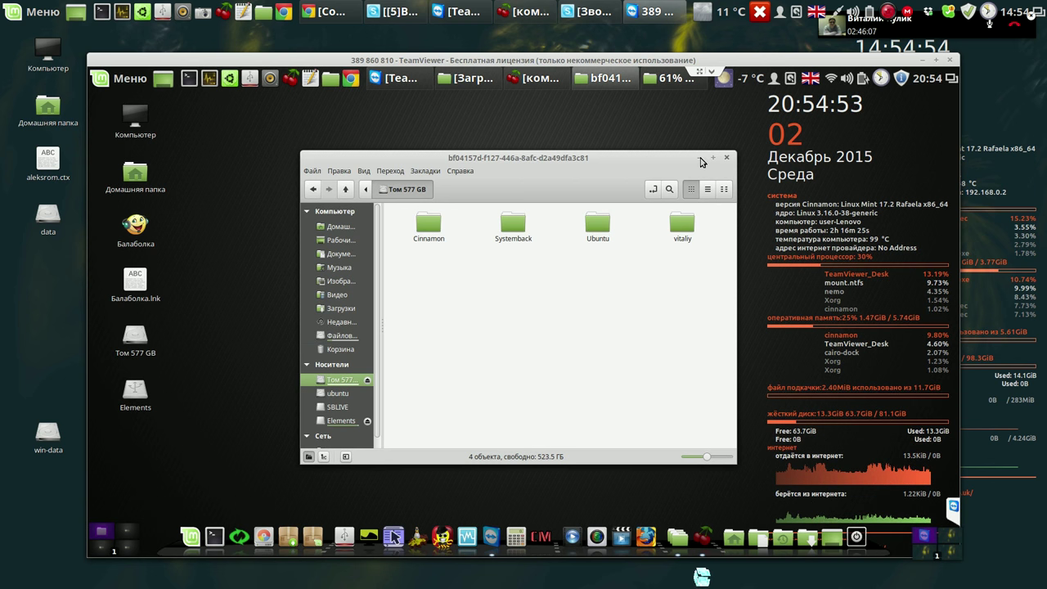
Keep the ISO copy progress in view, review the three pending updates, then close Update Manager.
click(700, 158)
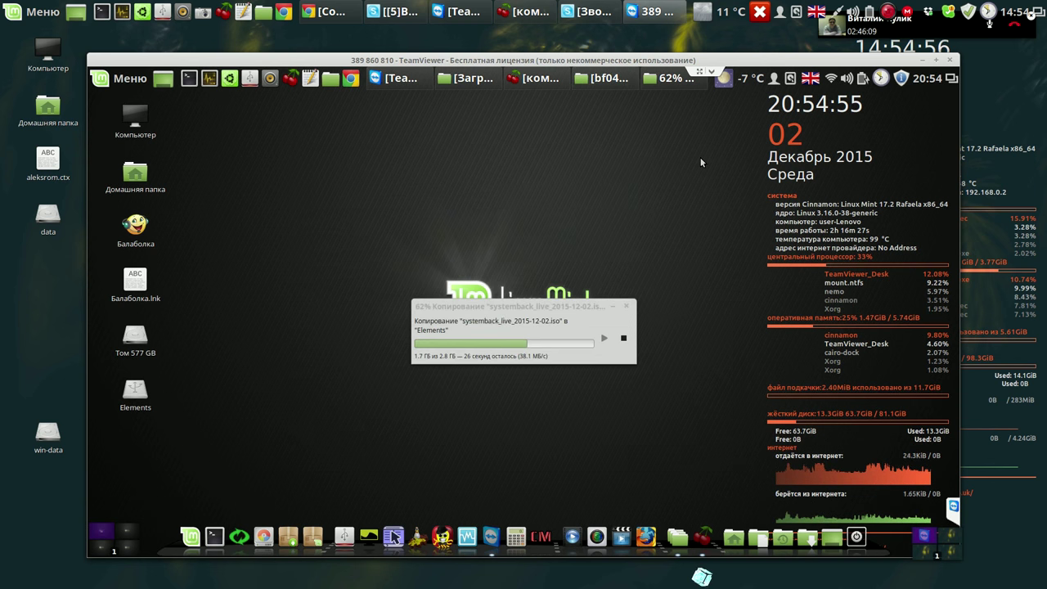
drag(572, 308, 376, 187)
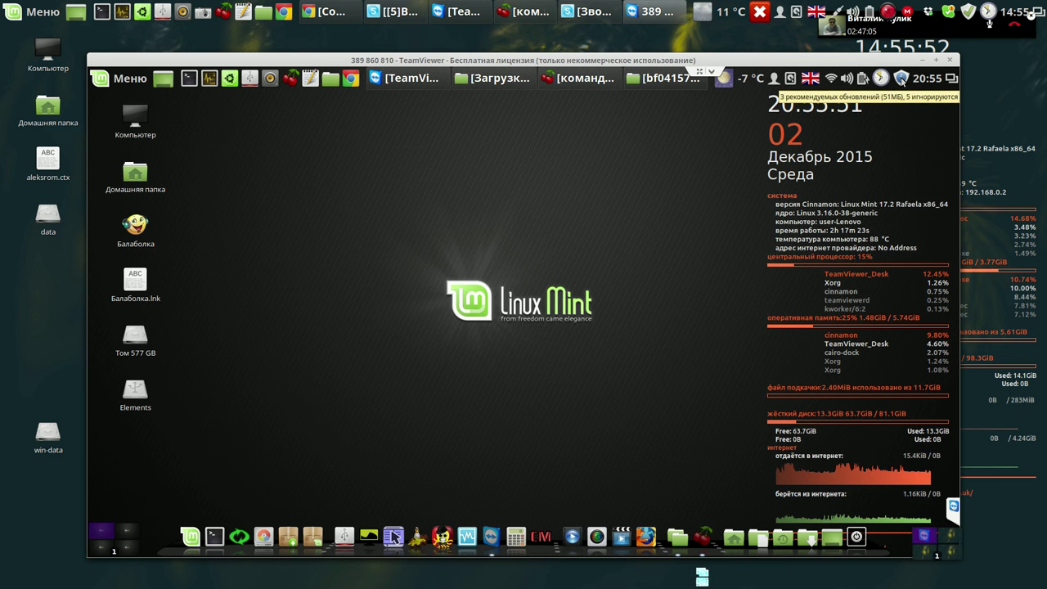
click(901, 79)
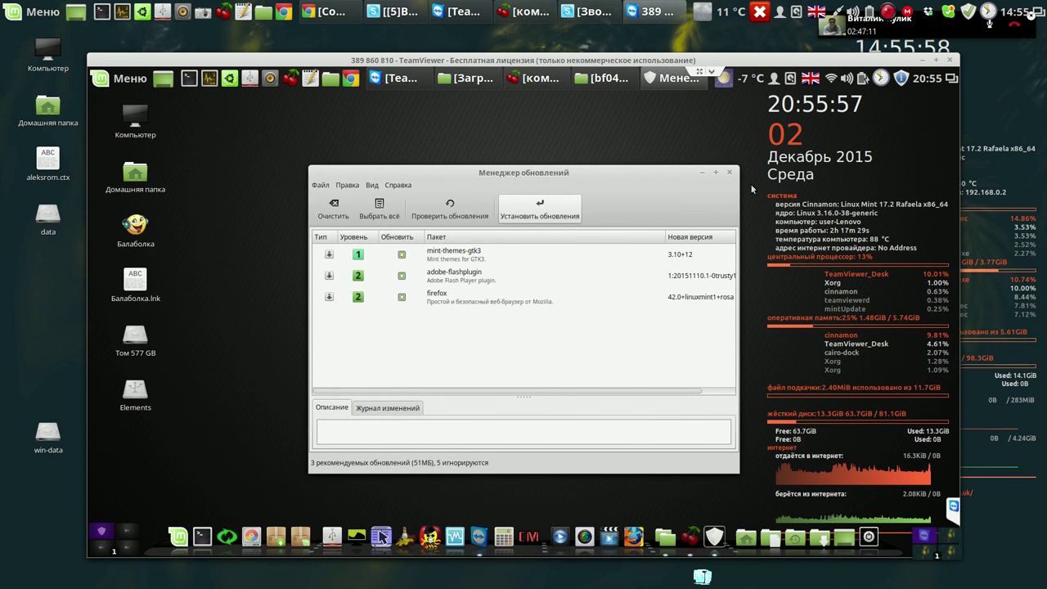
click(730, 173)
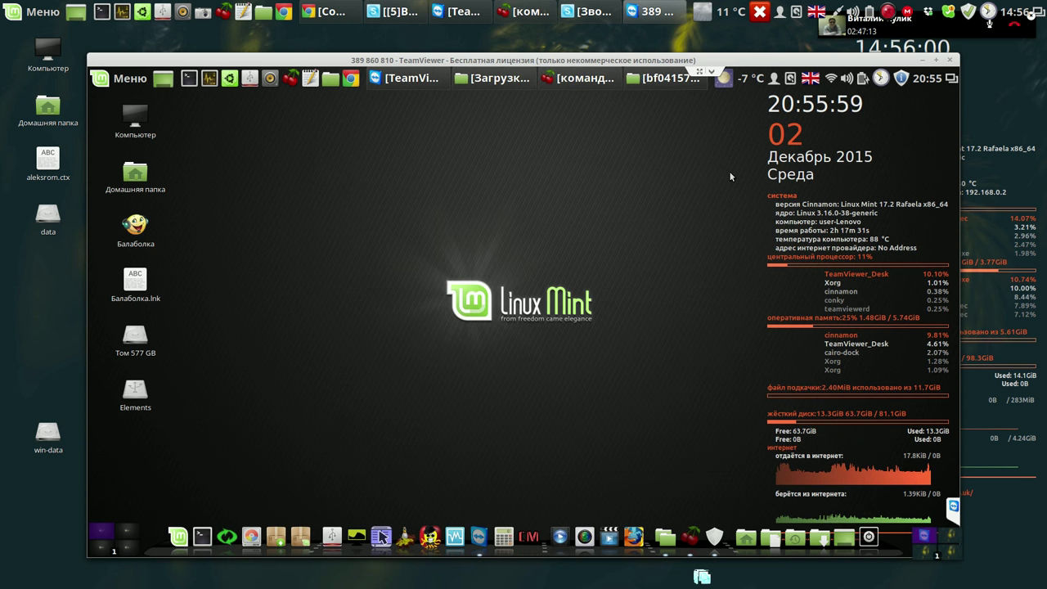
drag(624, 63, 558, 46)
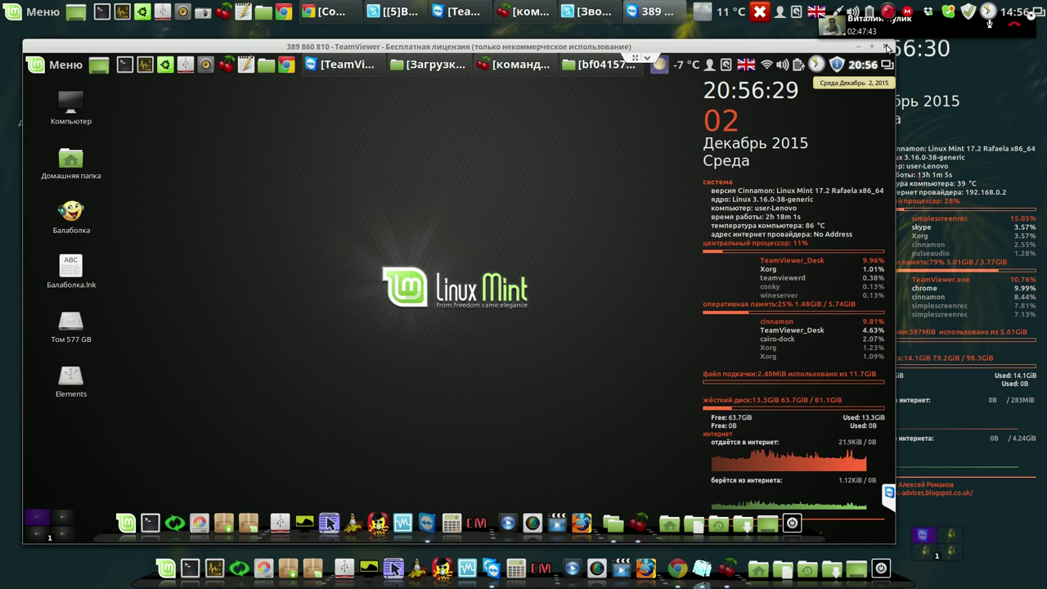
End the TeamViewer session to the installed system and pause the screen recording.
click(888, 48)
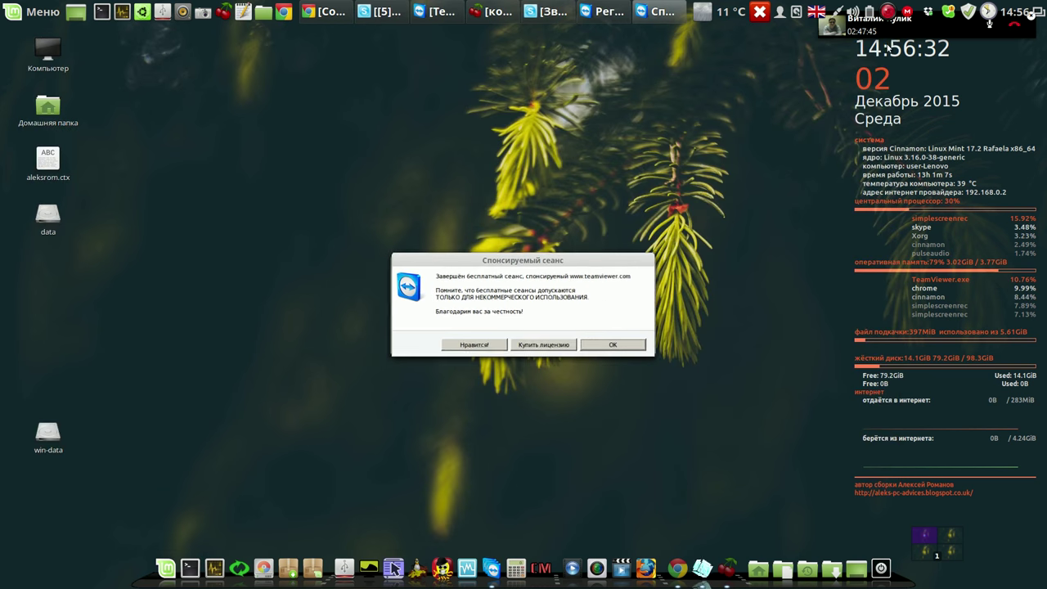
click(889, 12)
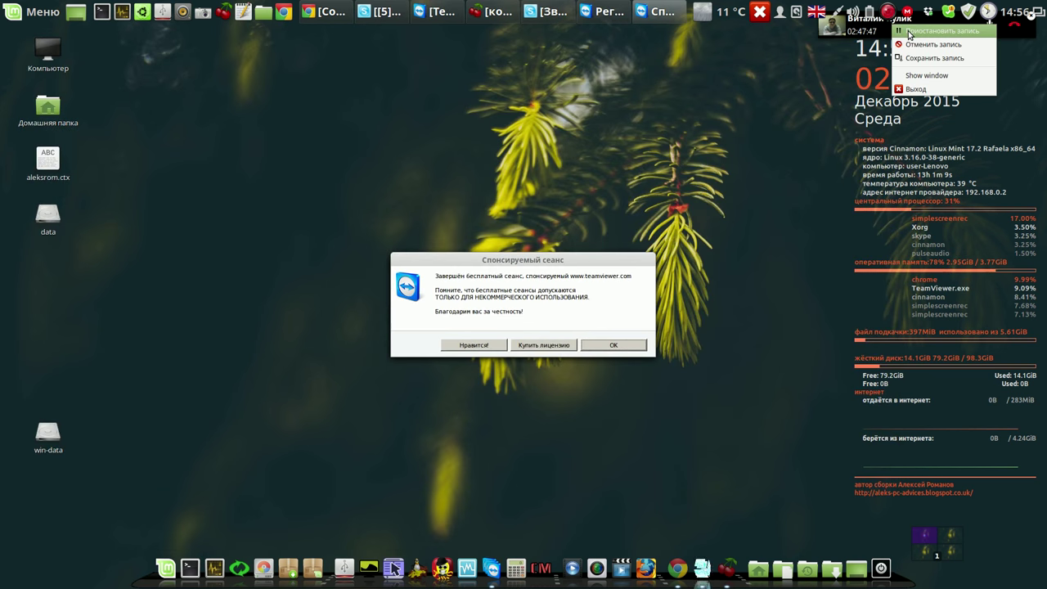
click(910, 31)
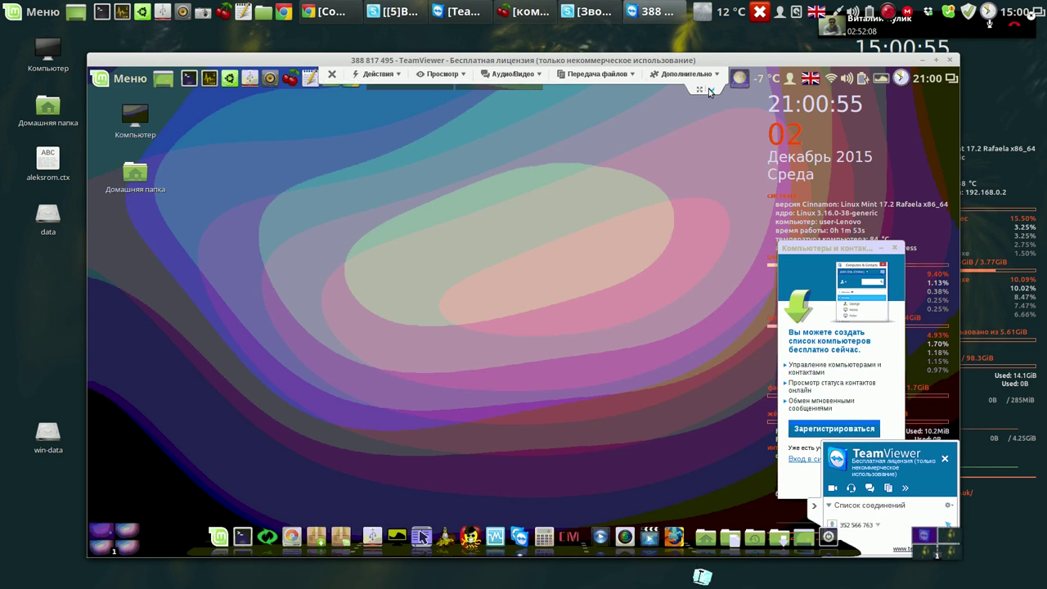
In the live session, collapse the toolbar and close the Computers and Contacts advert and side panel.
click(710, 91)
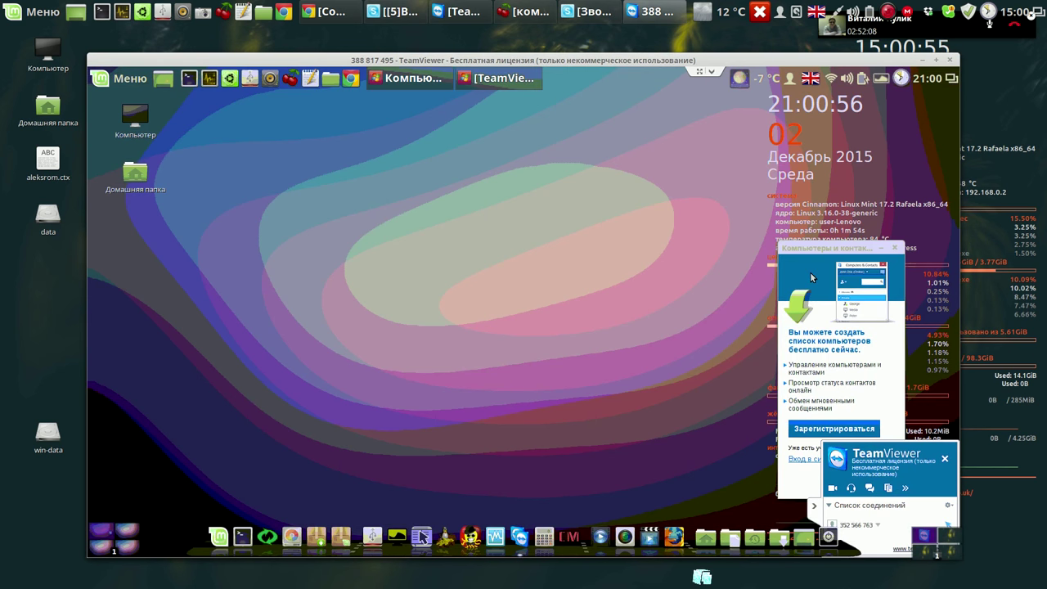
click(895, 249)
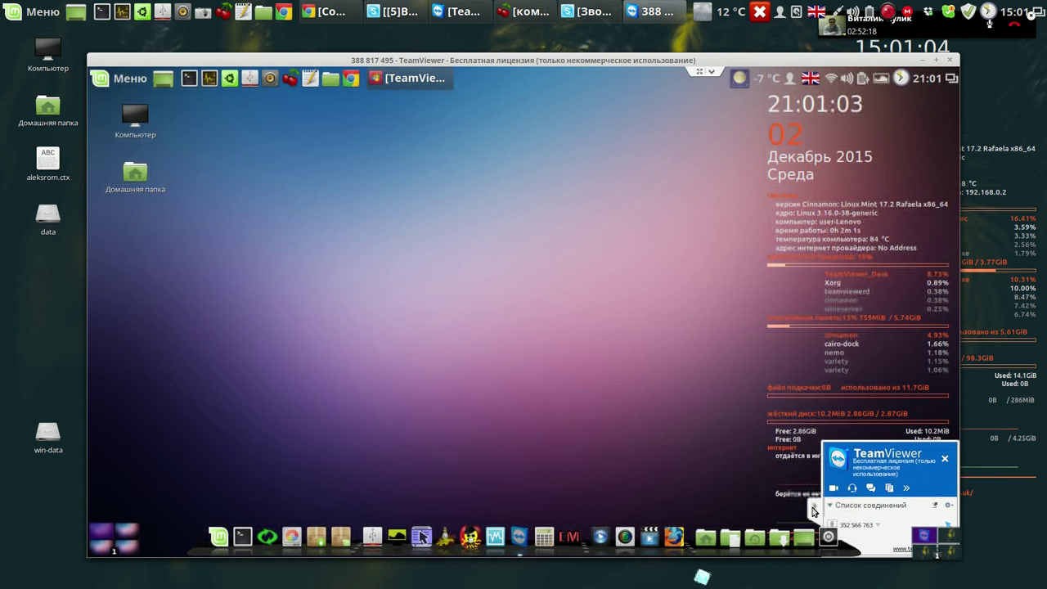
click(814, 510)
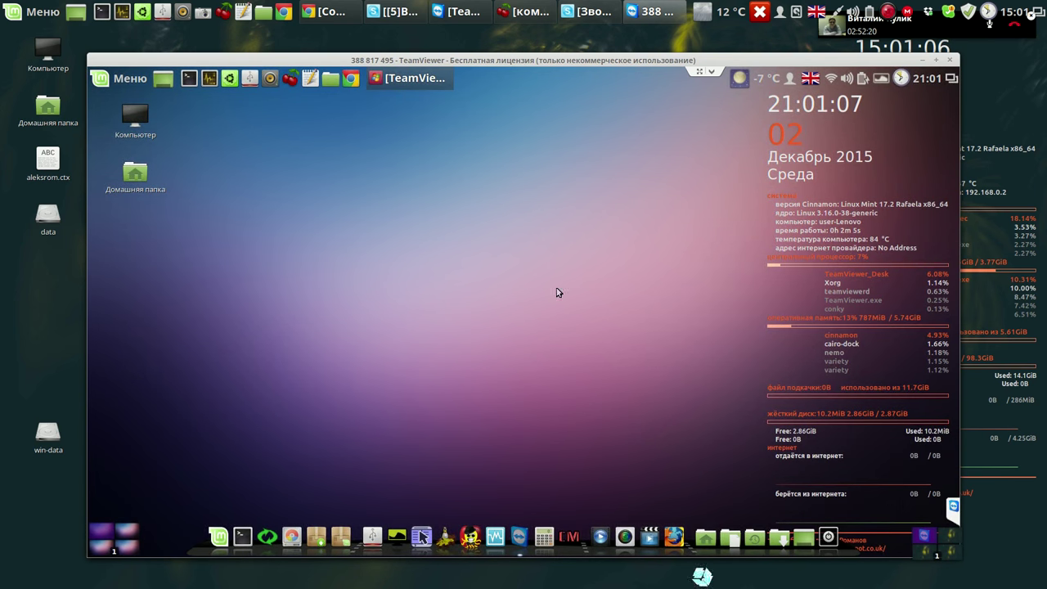
drag(534, 65, 516, 49)
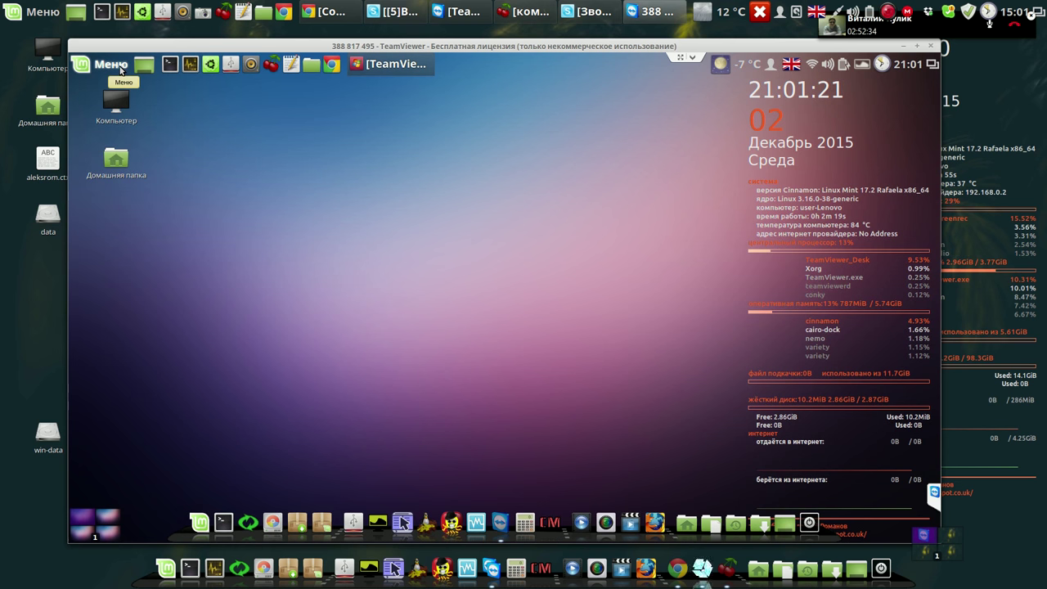
Launch Балаболка from the Menu's Wine applications, then switch the Variety wallpaper to the next picture.
click(119, 69)
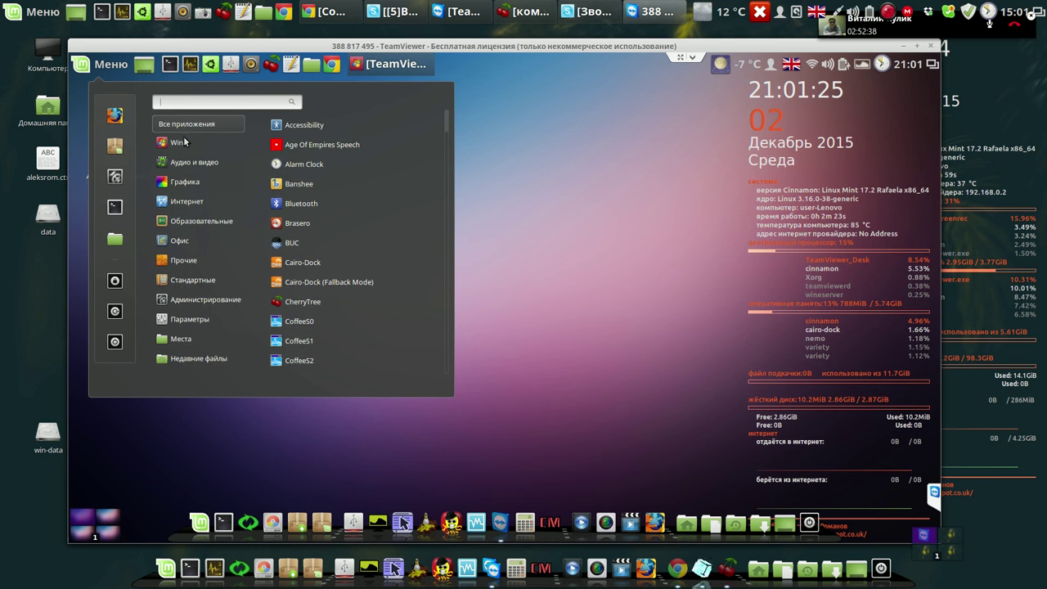
mouse_move(185, 144)
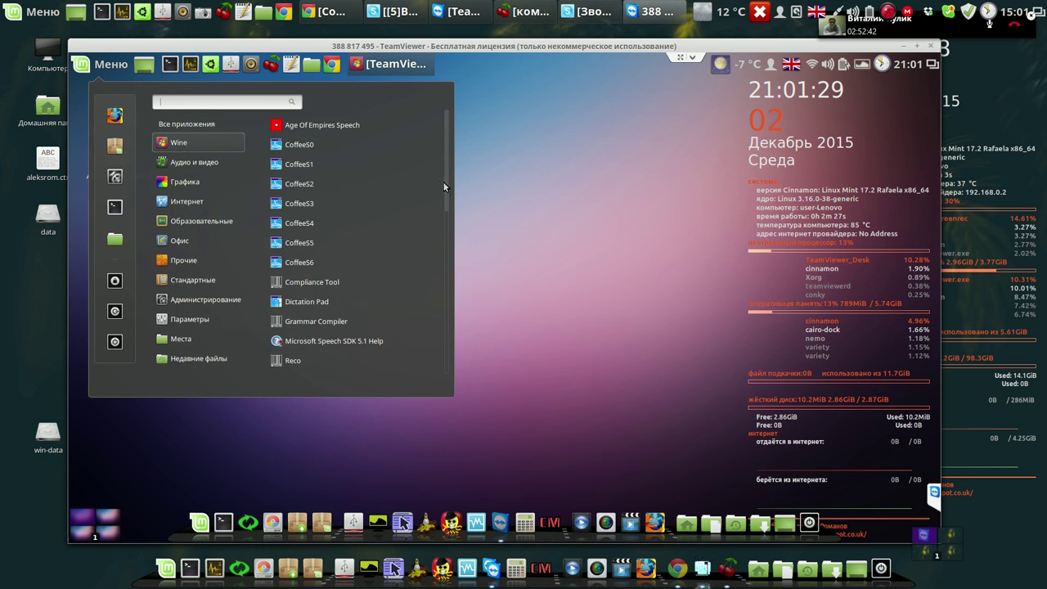
scroll(439, 279, down, 1)
scroll(439, 281, down, 5)
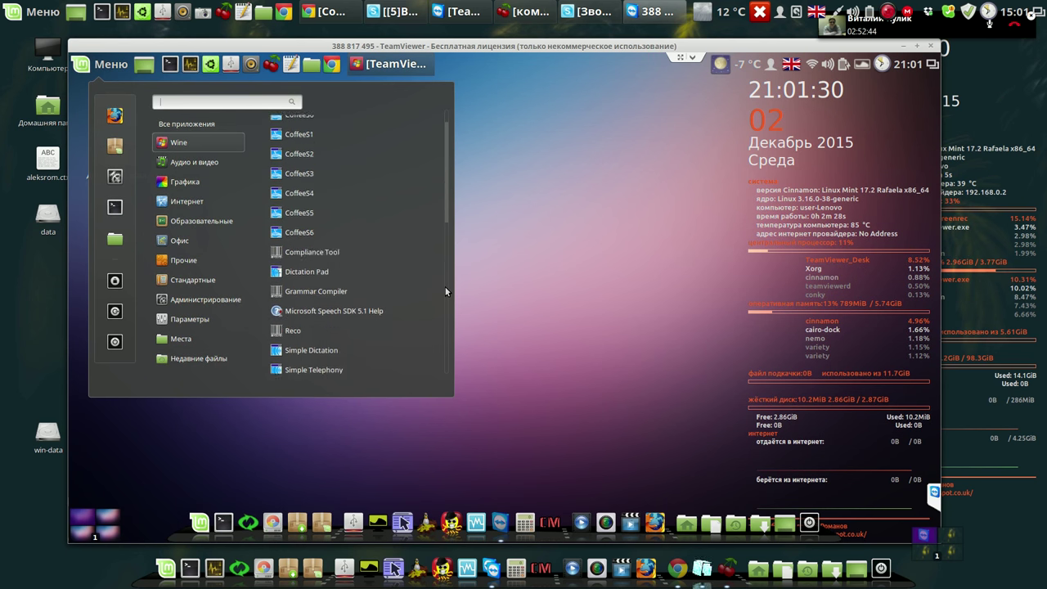
scroll(445, 305, down, 2)
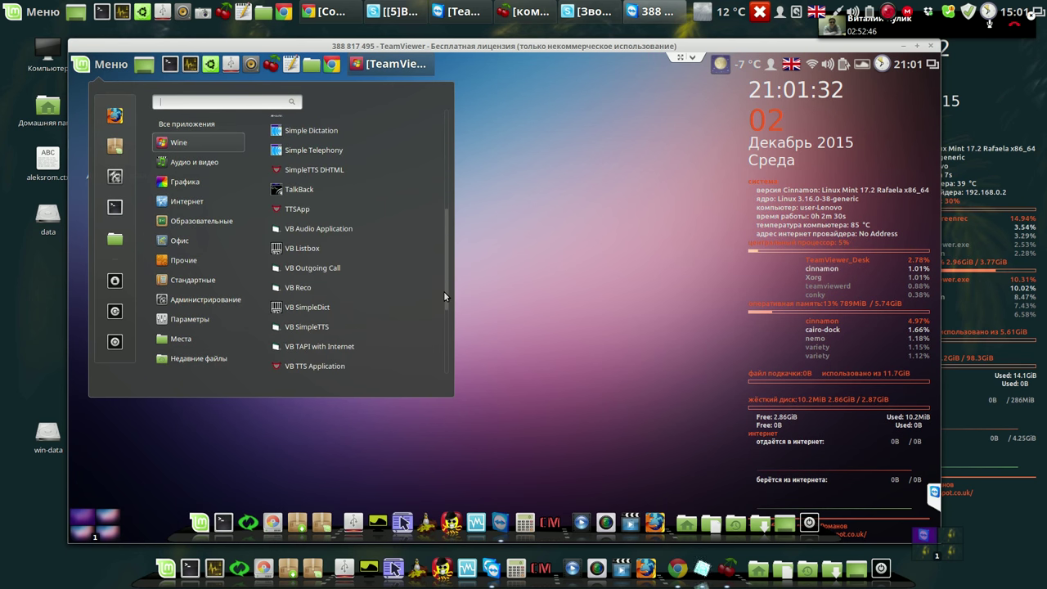
scroll(443, 332, down, 3)
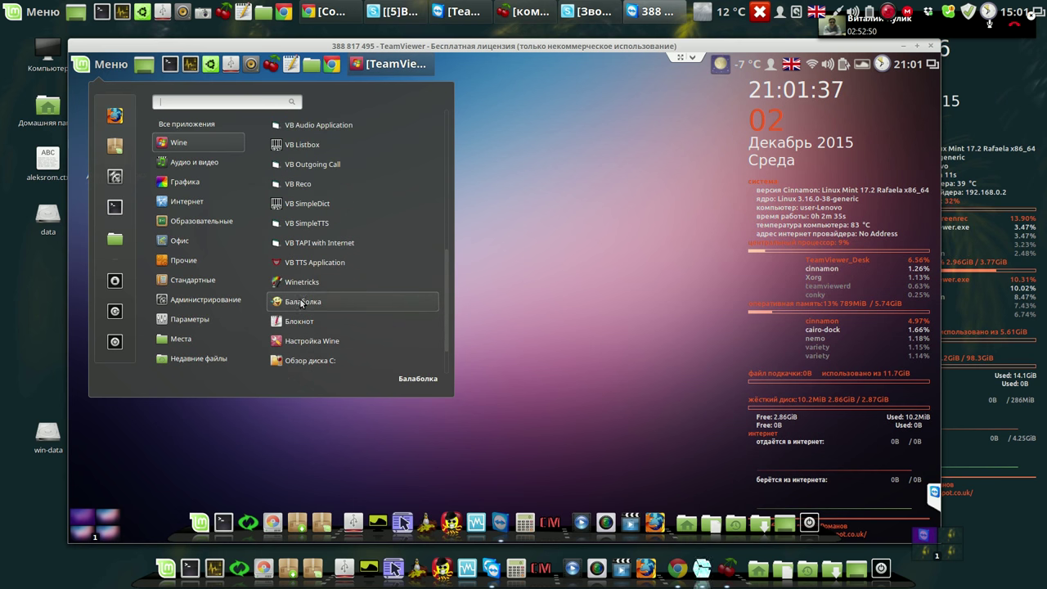
click(300, 301)
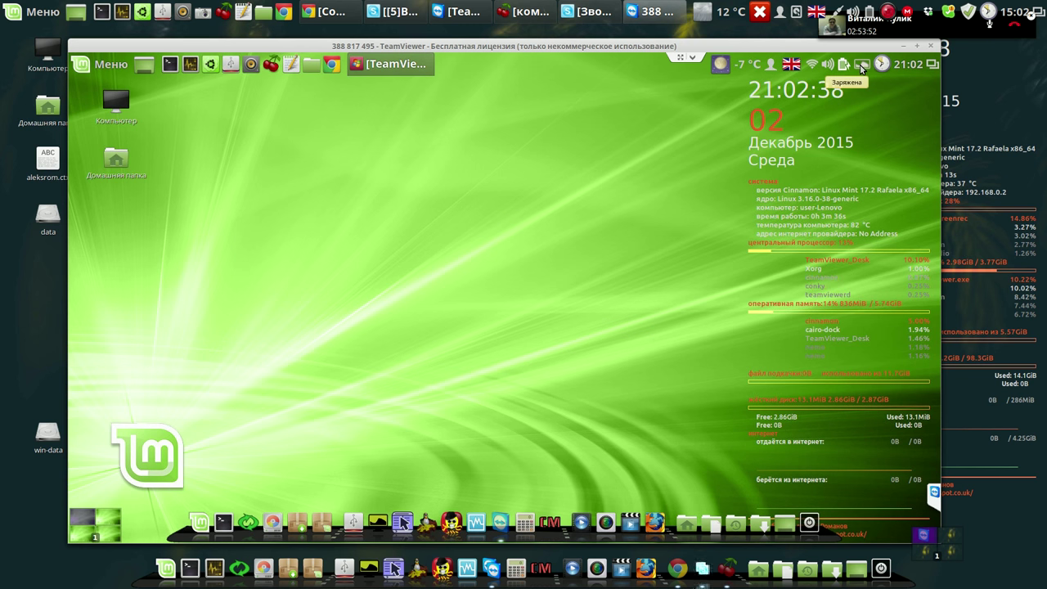
click(862, 65)
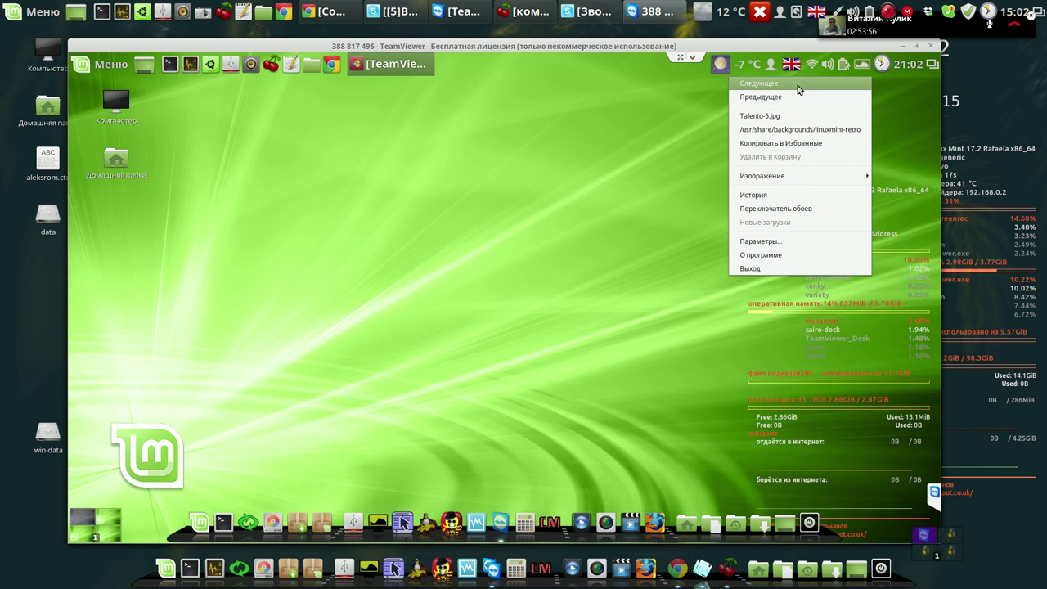
click(799, 85)
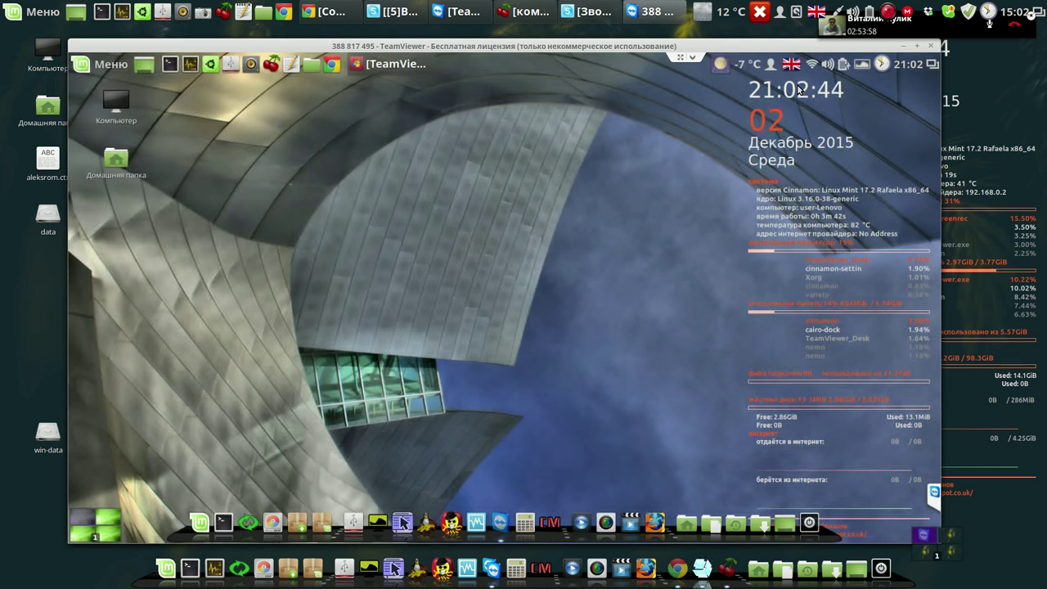